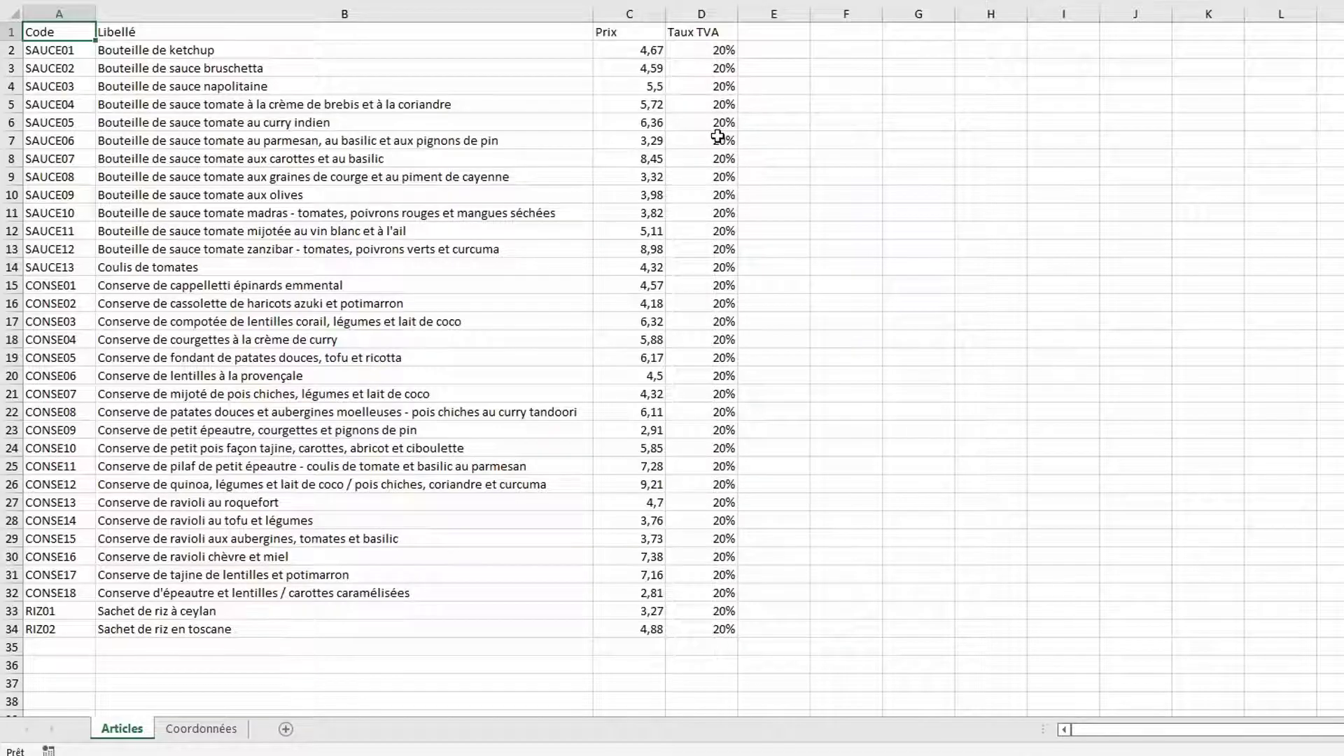
# Go to the Coordonnées client sheet and select cell B11 inside the address data
pyautogui.click(203, 730)
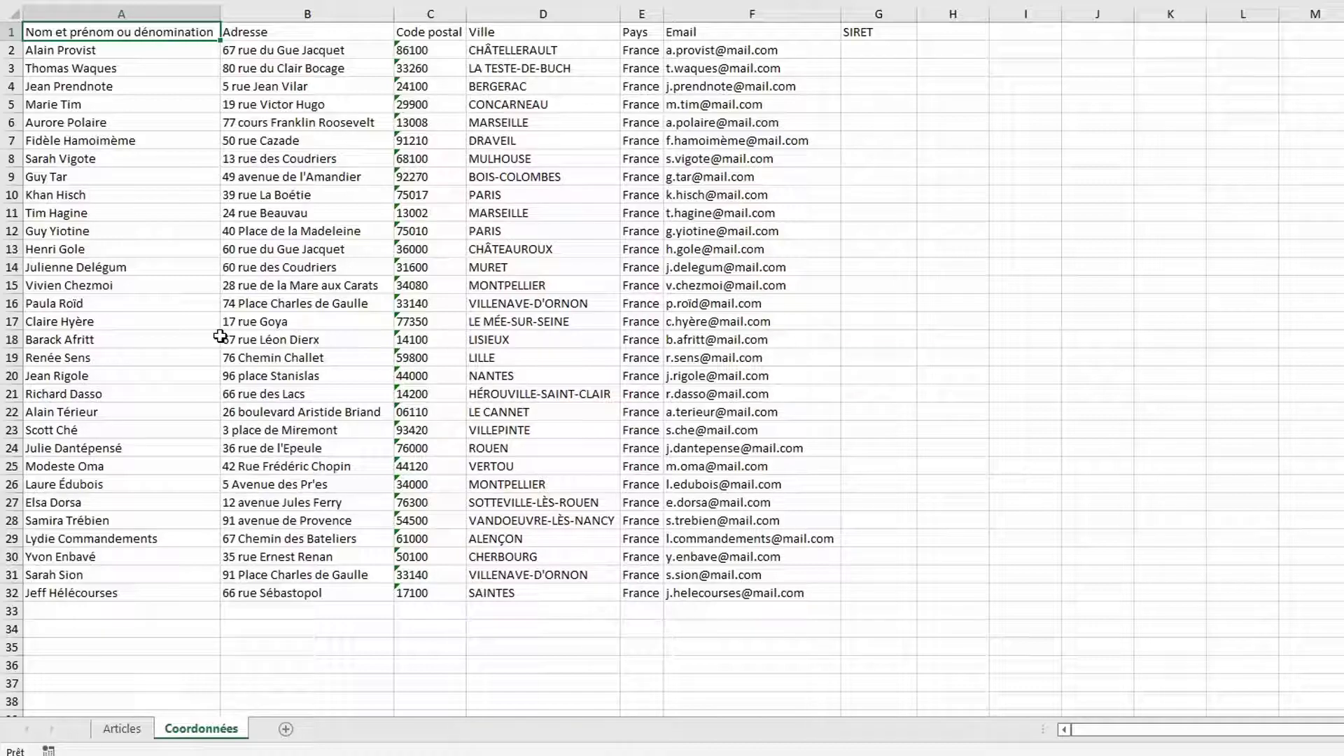
pyautogui.click(287, 209)
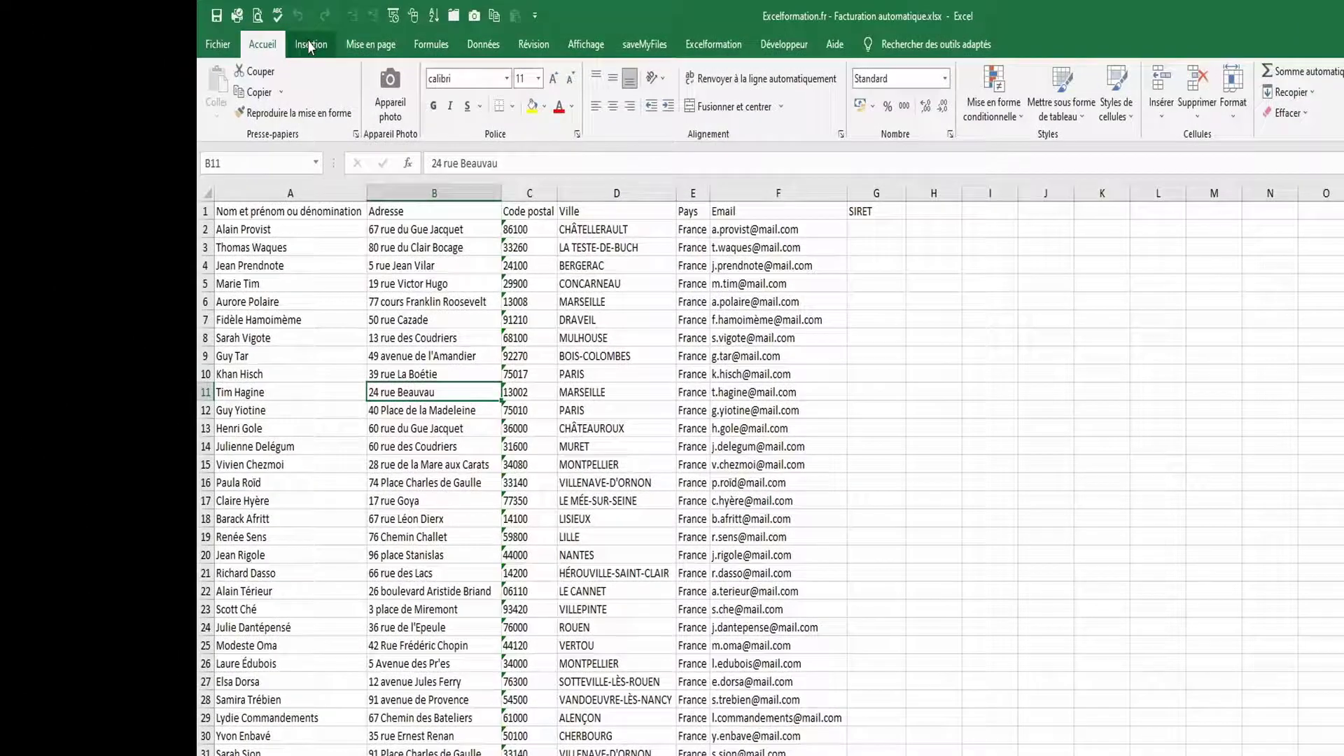
pyautogui.click(310, 44)
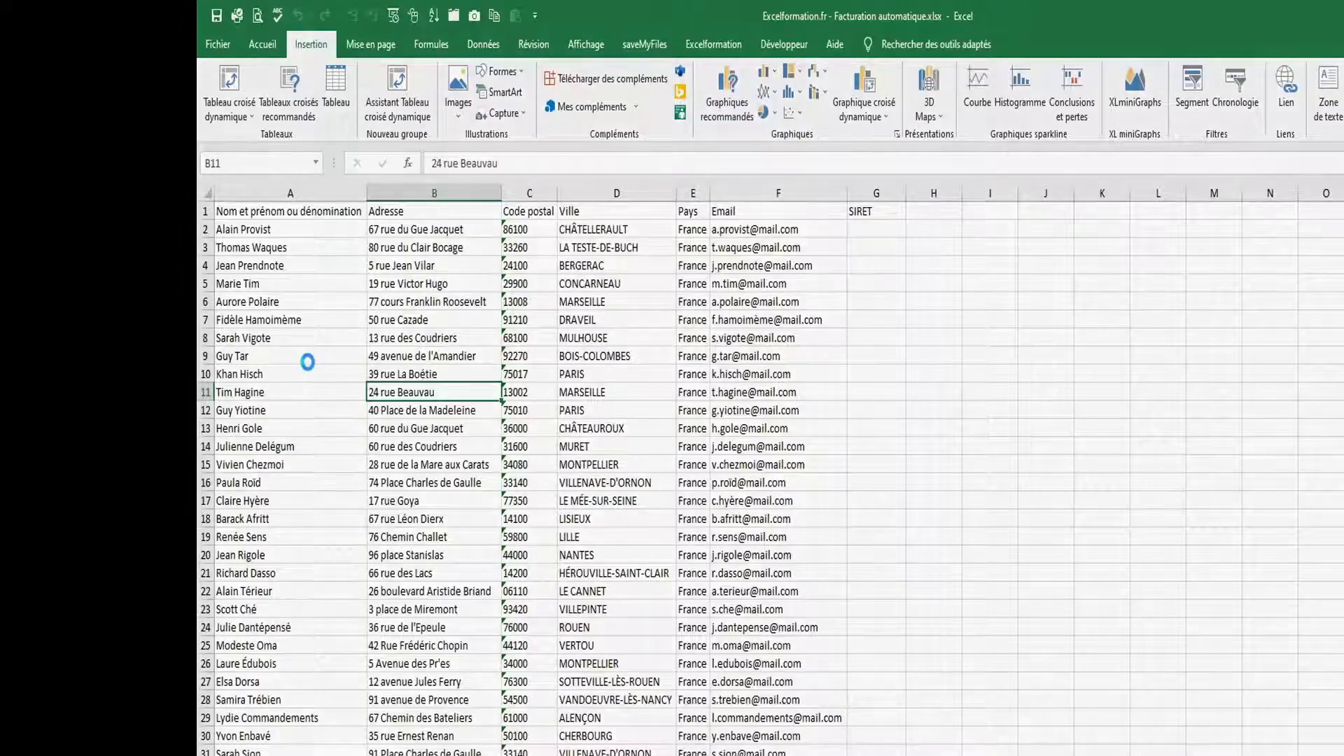
# Convert the client range A1:G32 into a table with a header row (Tableau1)
pyautogui.hotkey('ctrl', 'l')
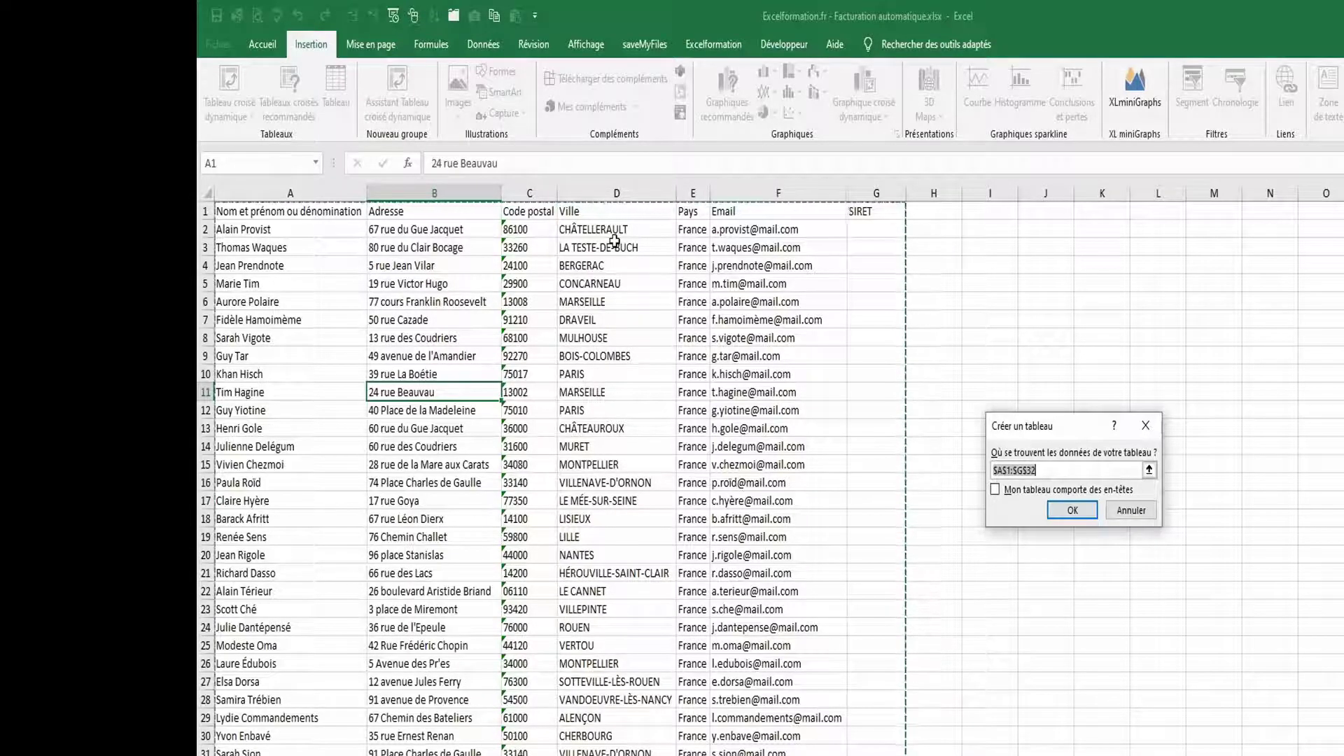
pyautogui.click(996, 491)
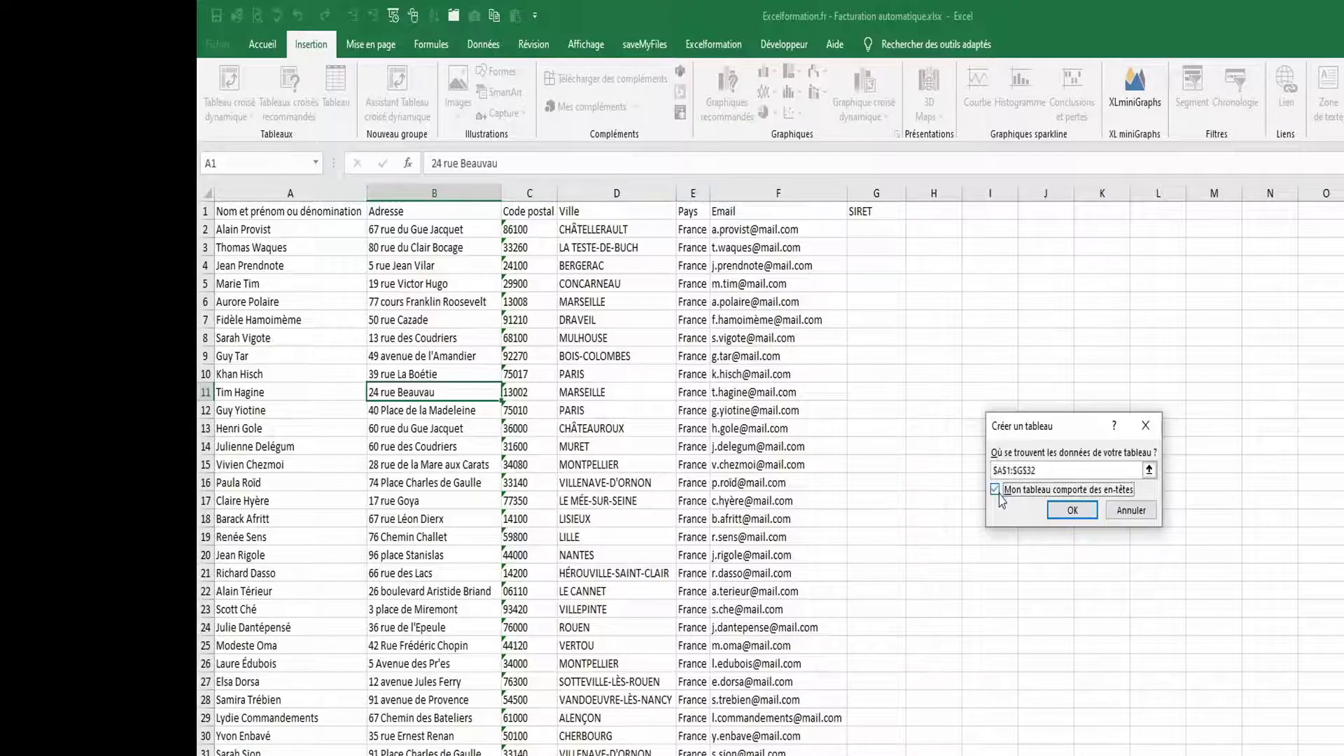
pyautogui.click(1074, 514)
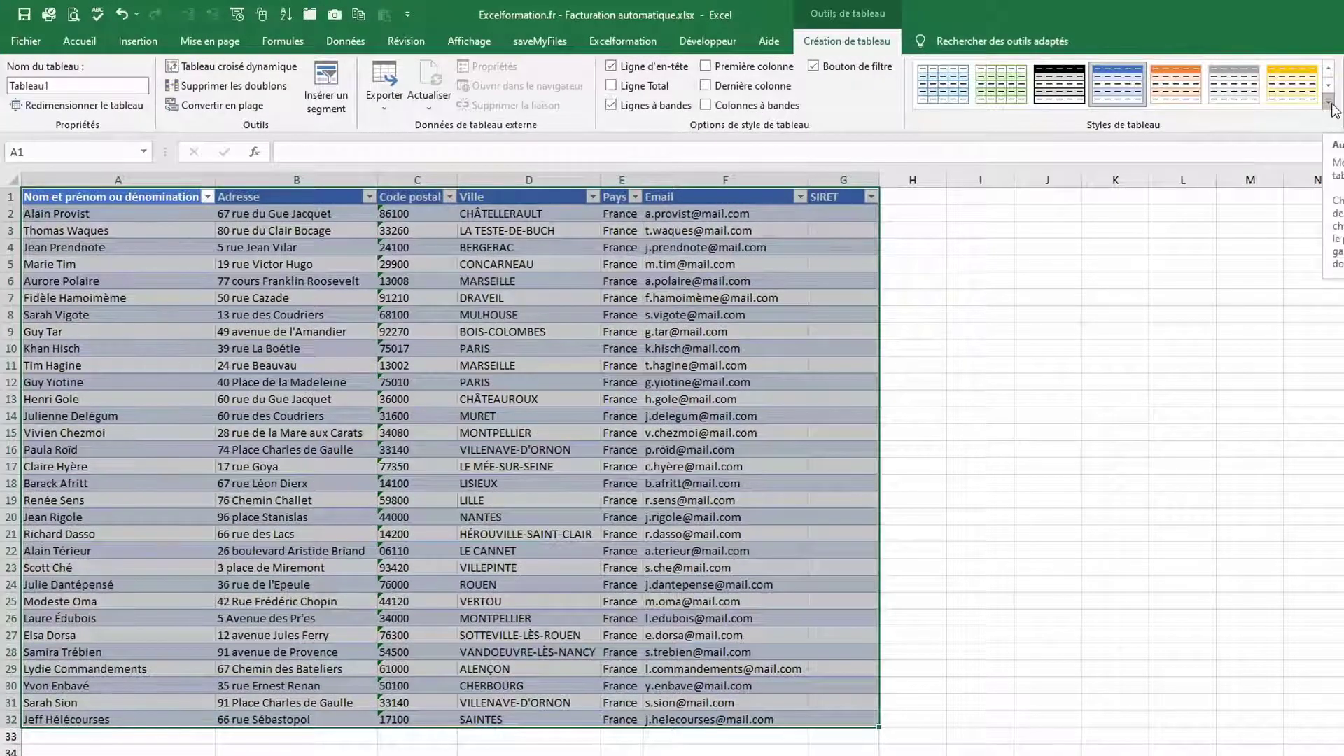
# Apply a green medium banded style to the client table
pyautogui.click(1328, 101)
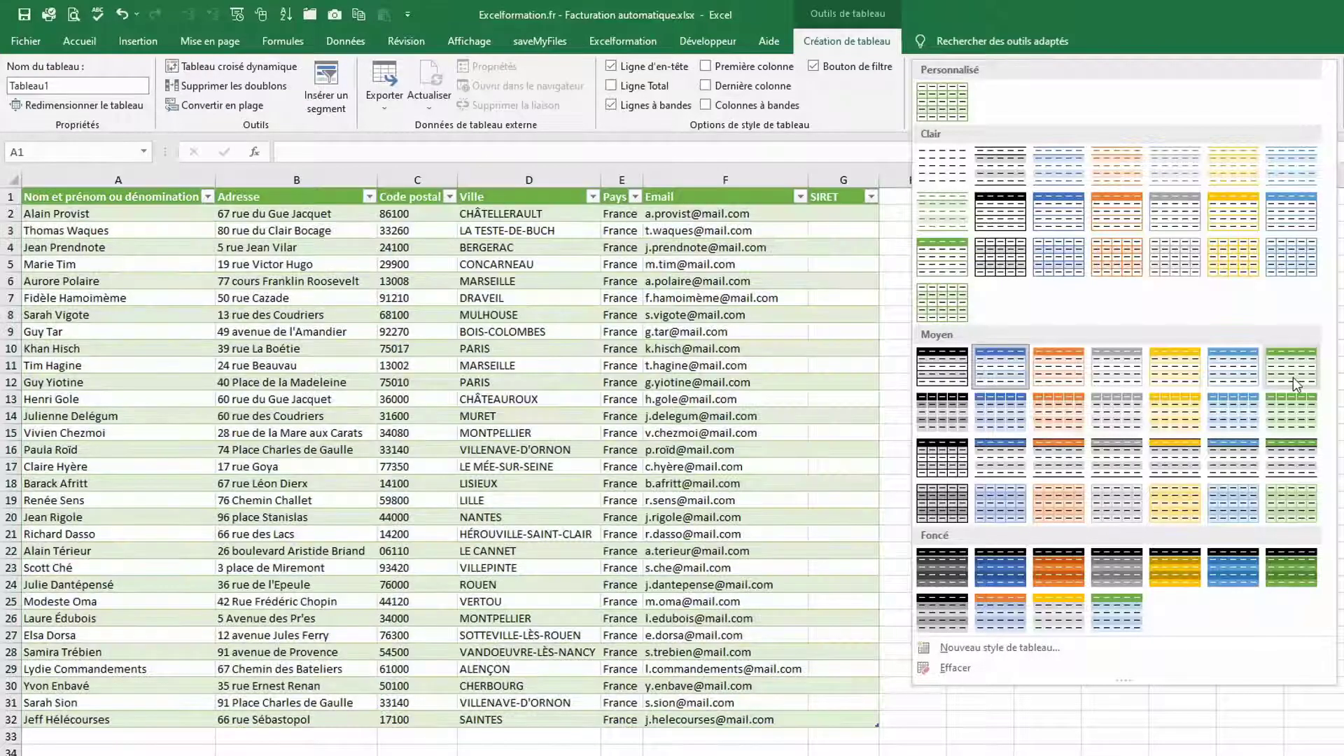
pyautogui.click(1292, 377)
pyautogui.hotkey('ctrl', 'a')
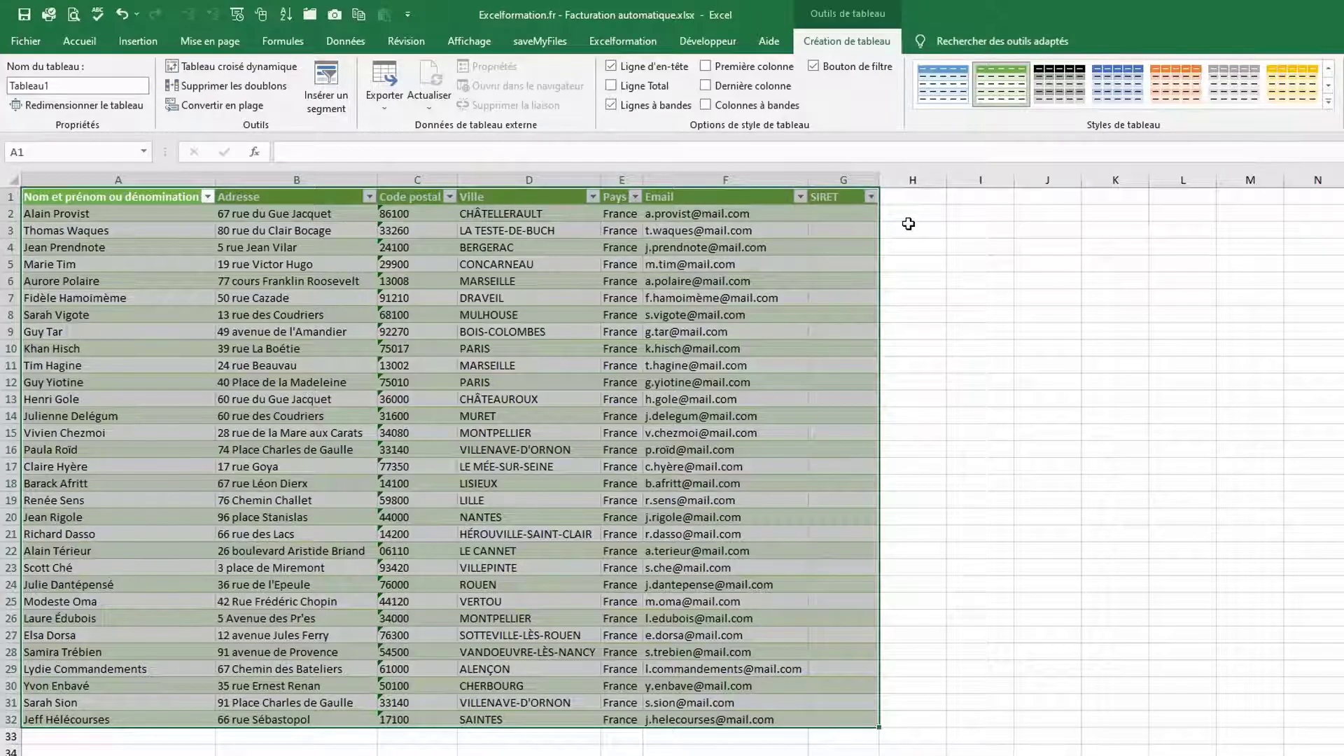
# Name the client table bCoordonnees and move to the Articles sheet
pyautogui.click(57, 86)
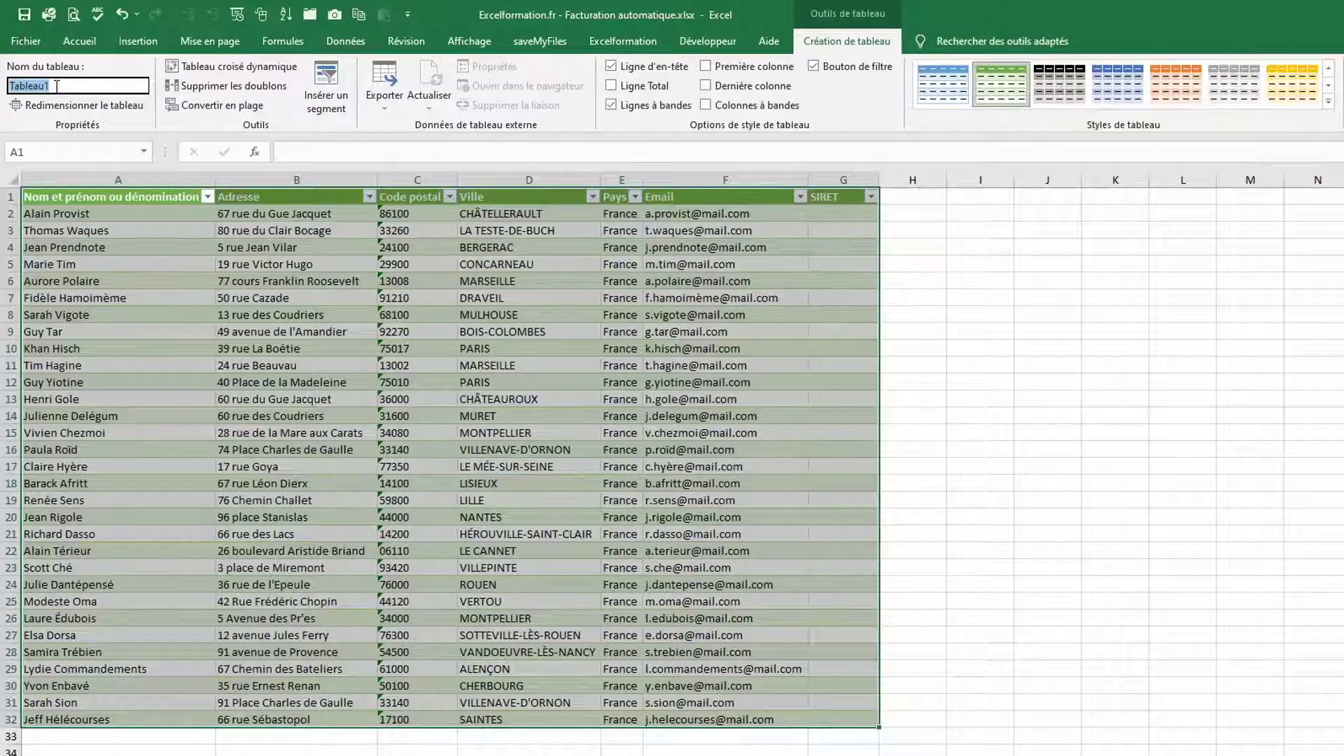
pyautogui.write('bCoordonnees')
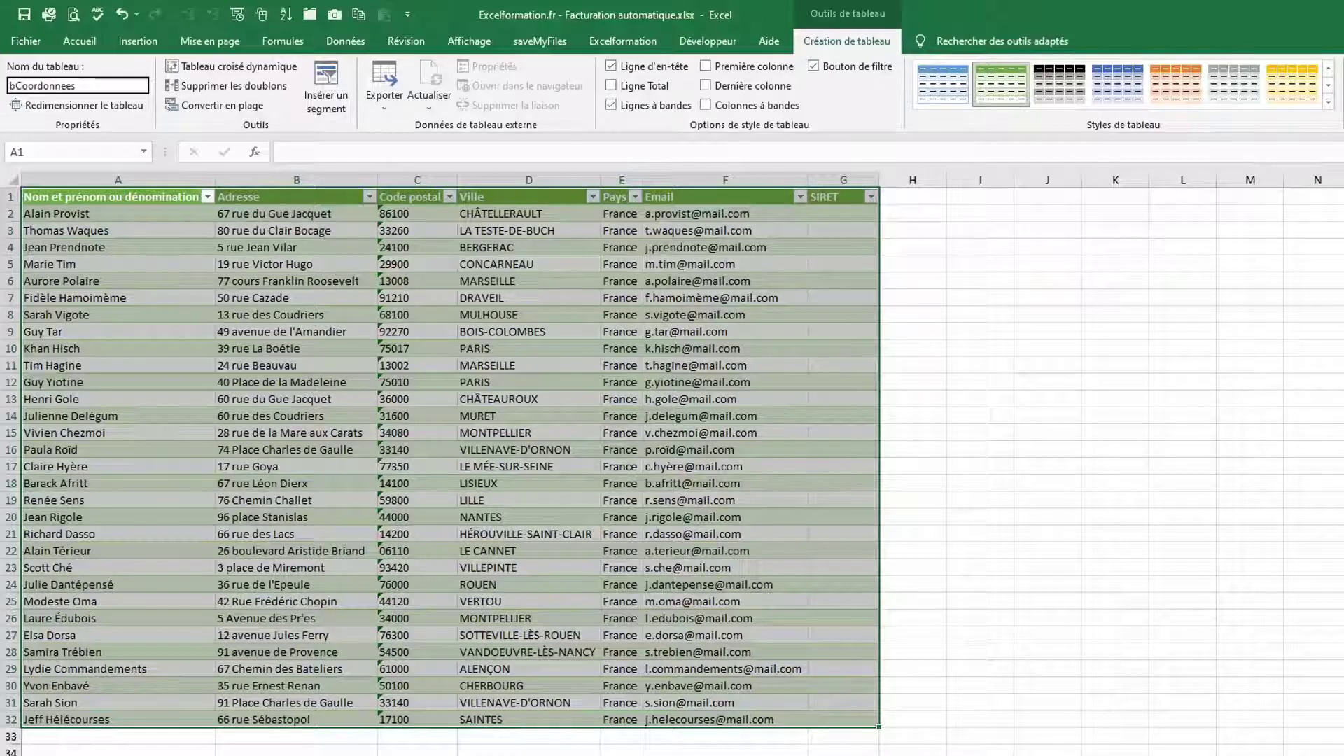
pyautogui.press('Return')
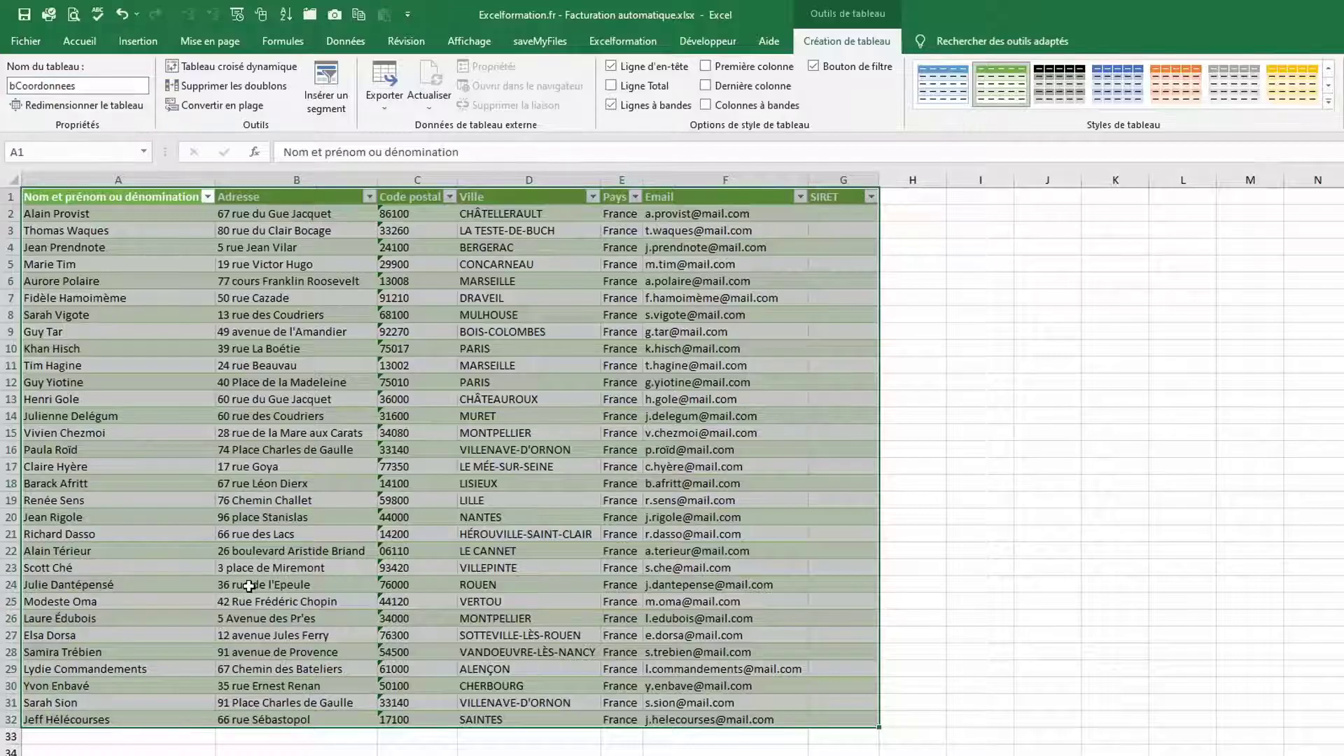
pyautogui.click(98, 755)
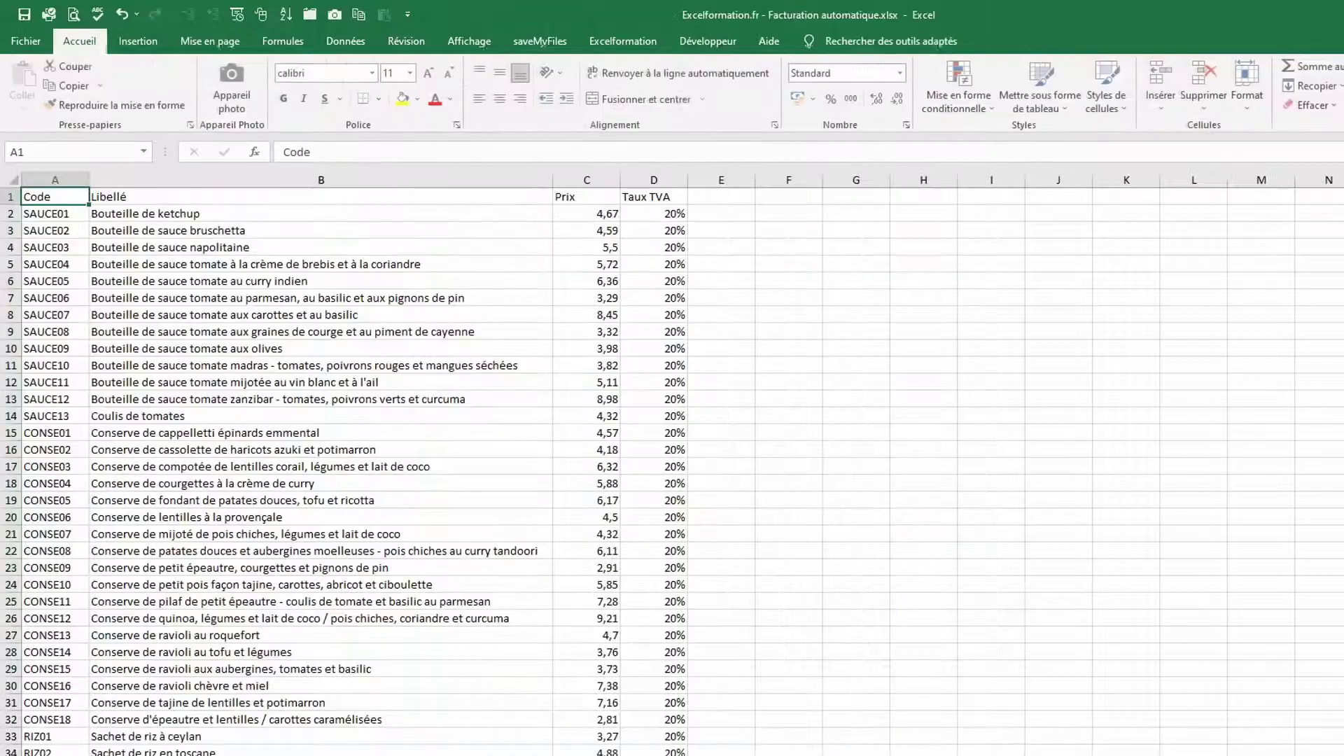
# Make the Articles product list a table with the dark grey style and name it bdArticles
pyautogui.click(251, 379)
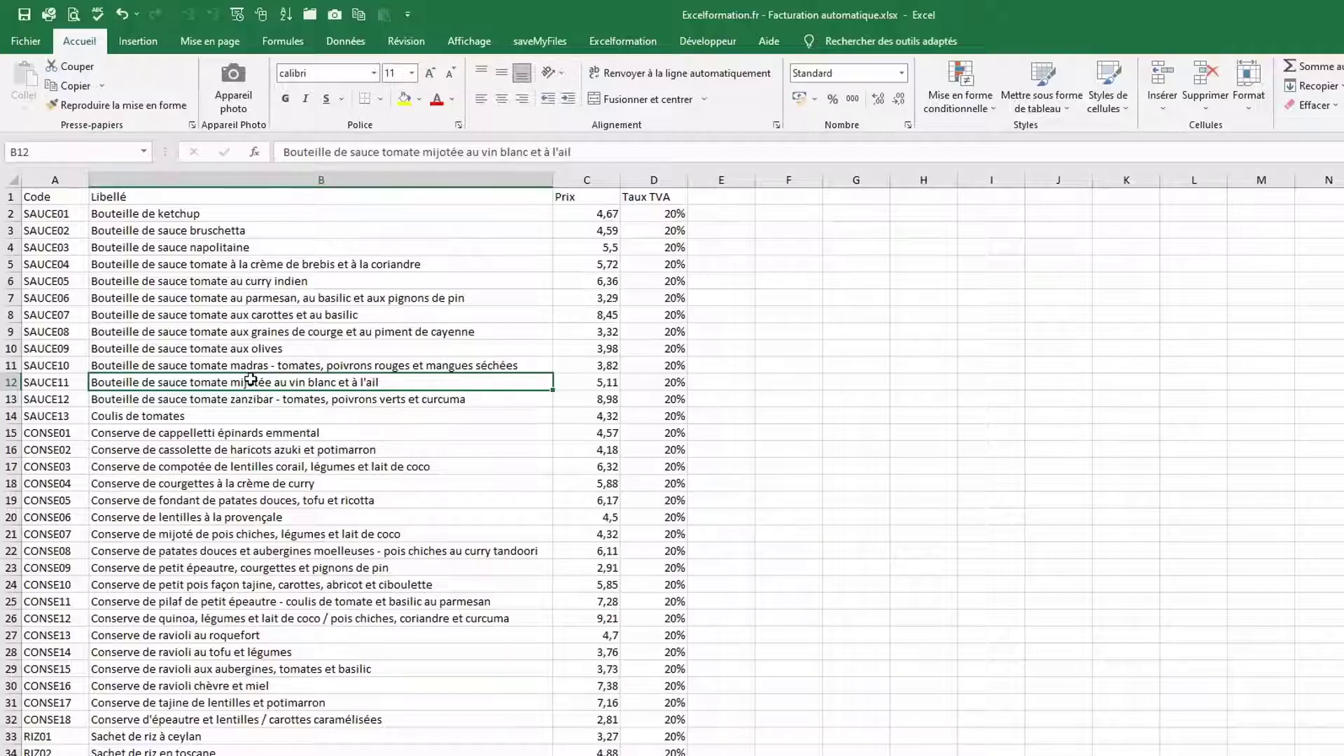
pyautogui.hotkey('ctrl', 't')
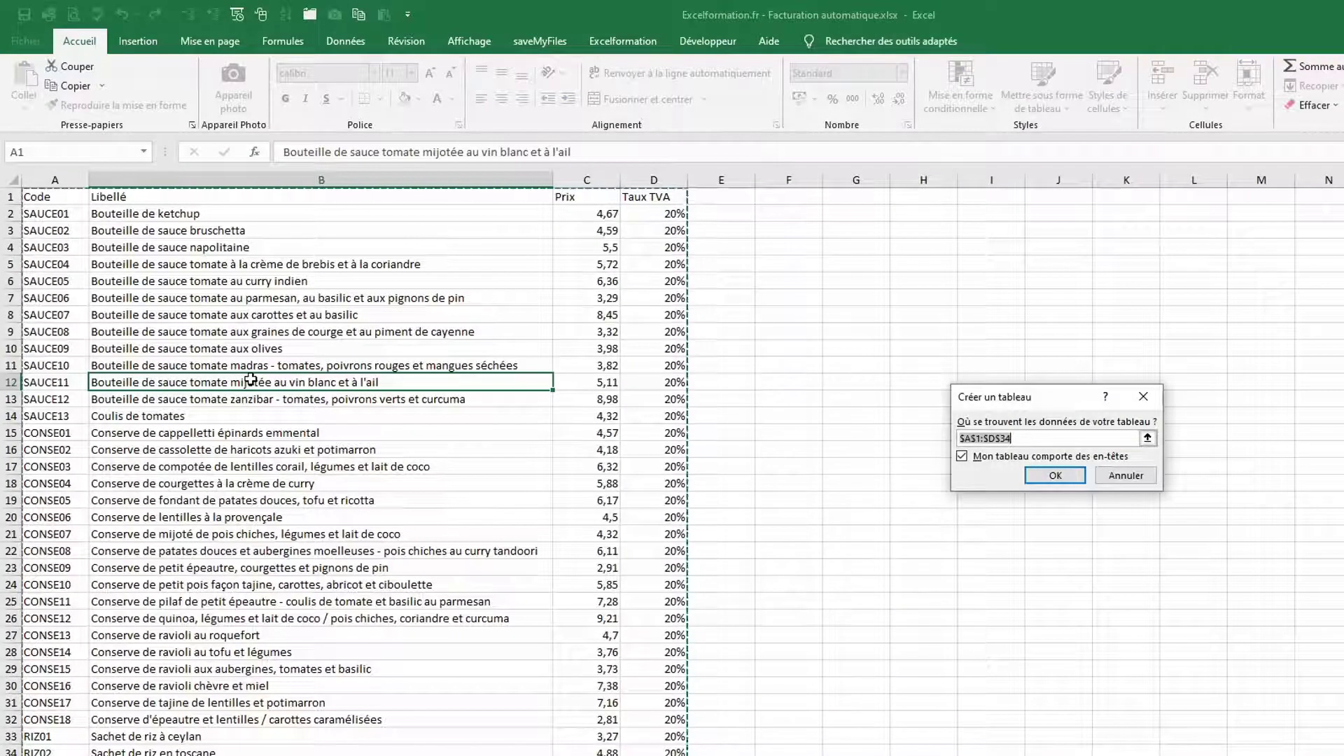
pyautogui.press('Return')
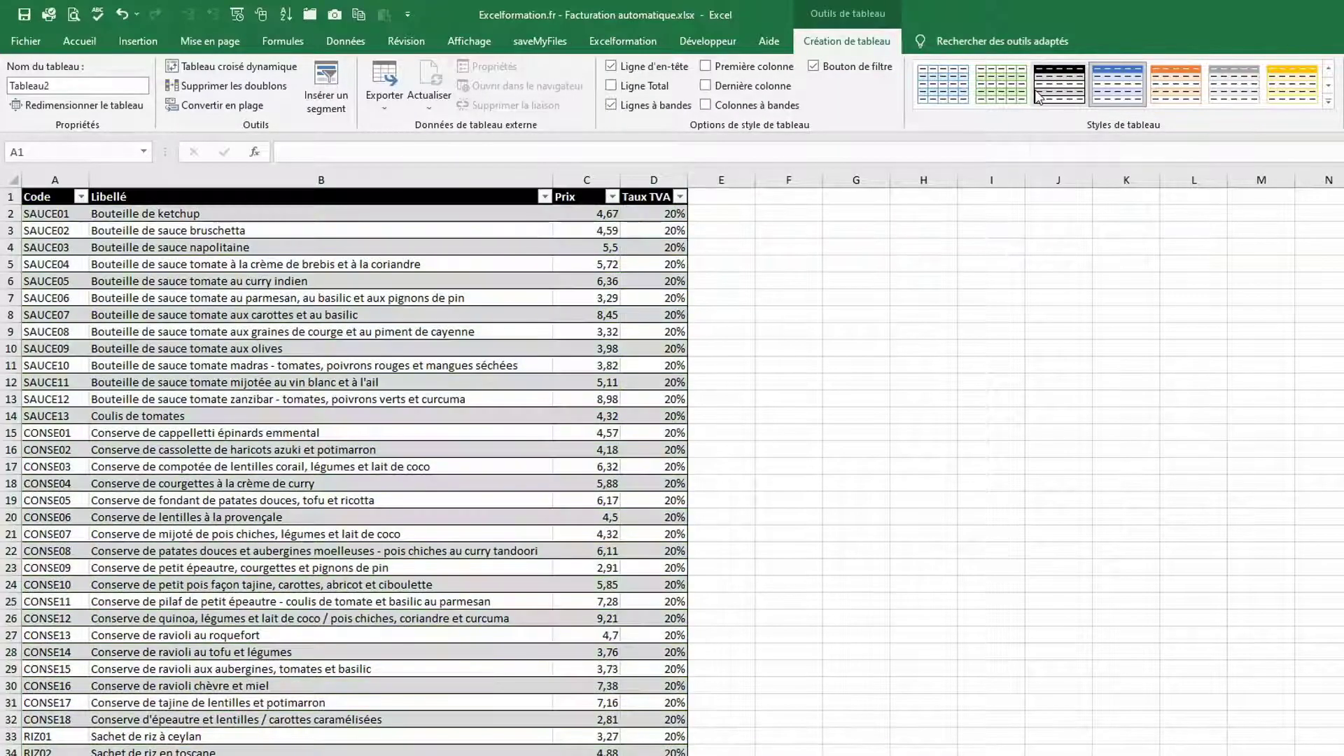
pyautogui.click(1038, 96)
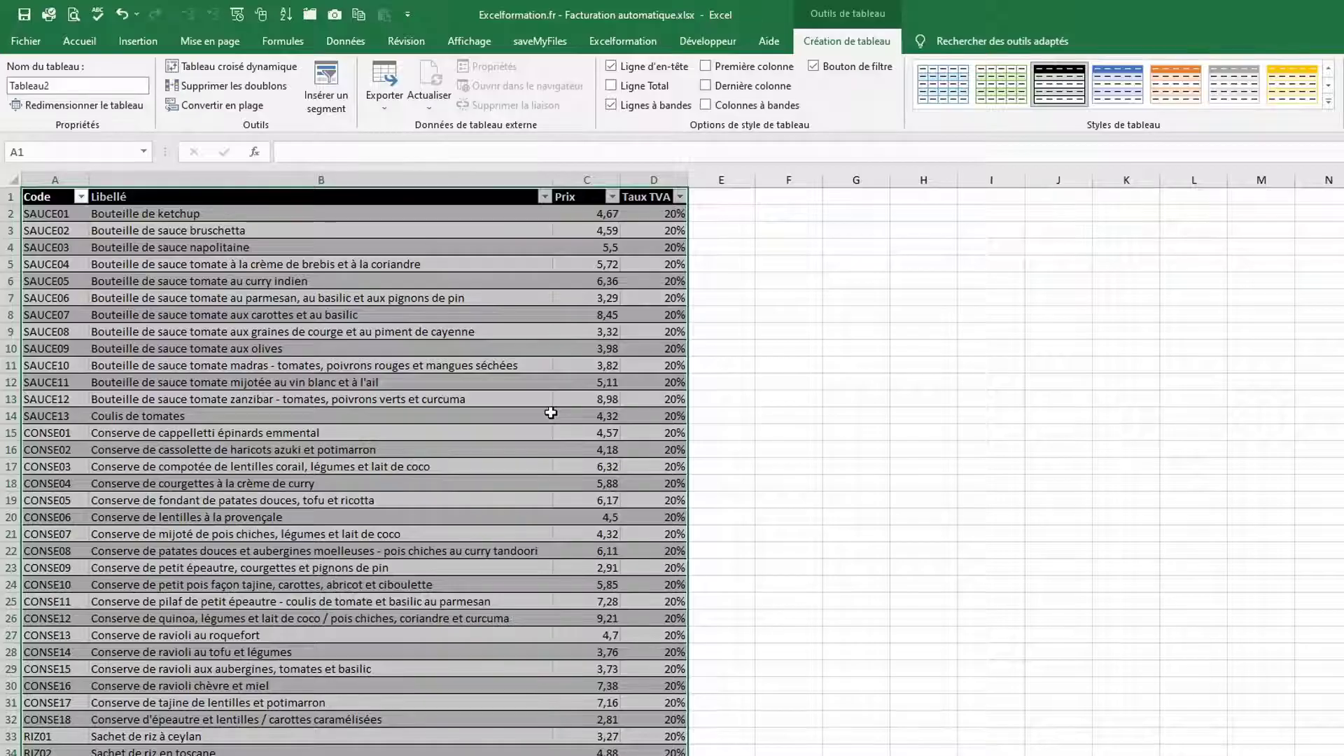
pyautogui.click(66, 86)
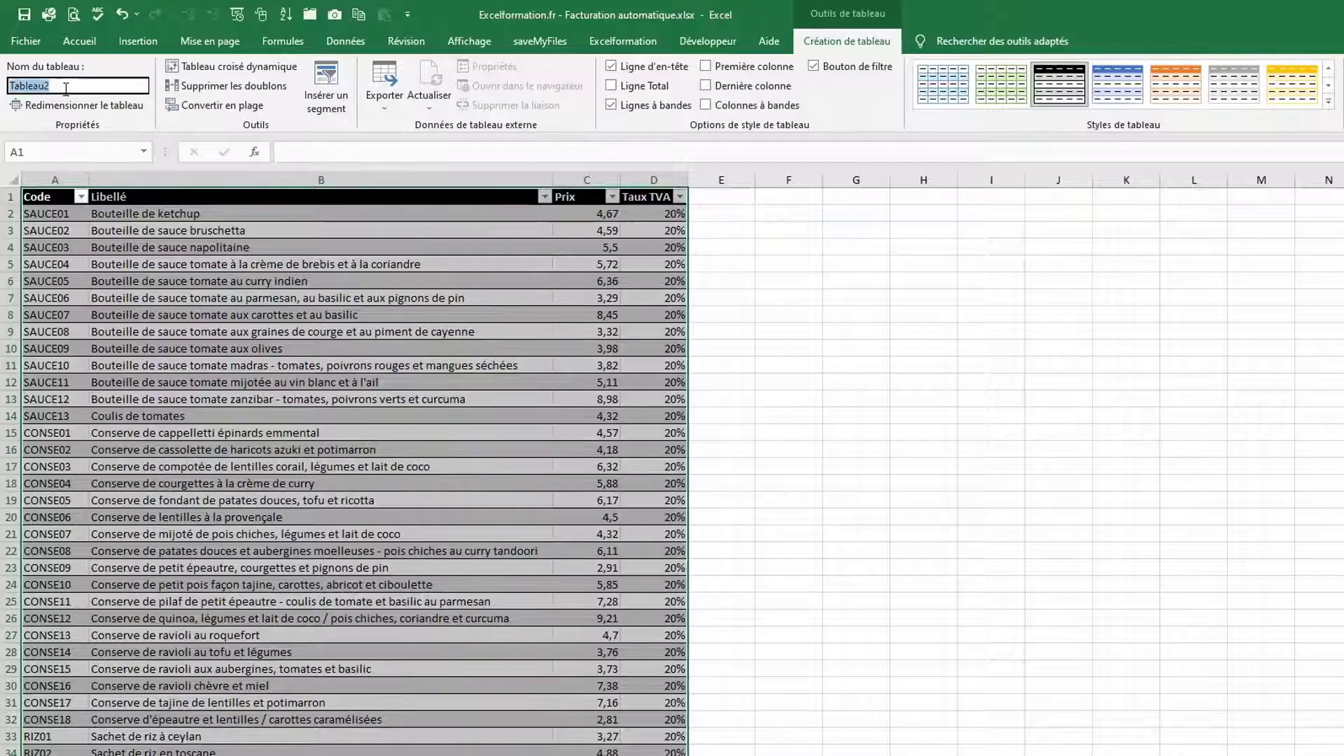
pyautogui.write('b')
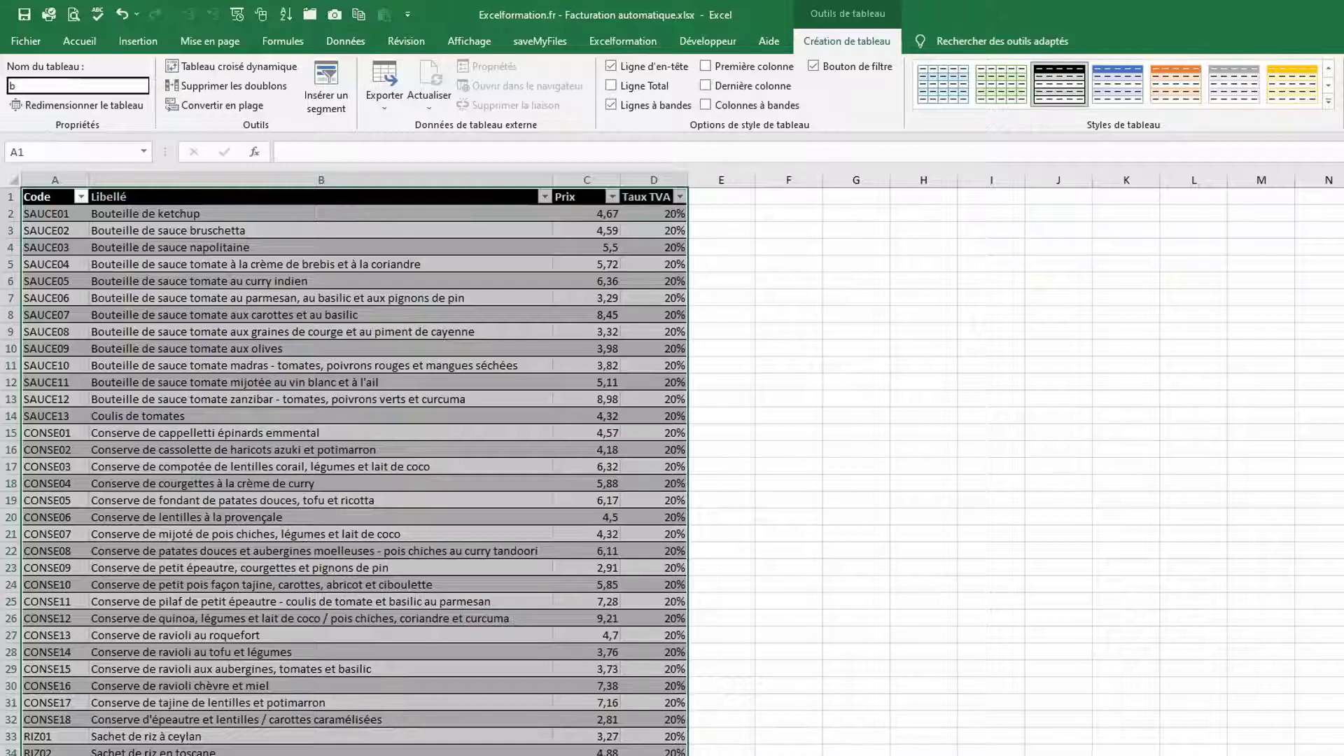
pyautogui.write('dArticles')
pyautogui.press('Return')
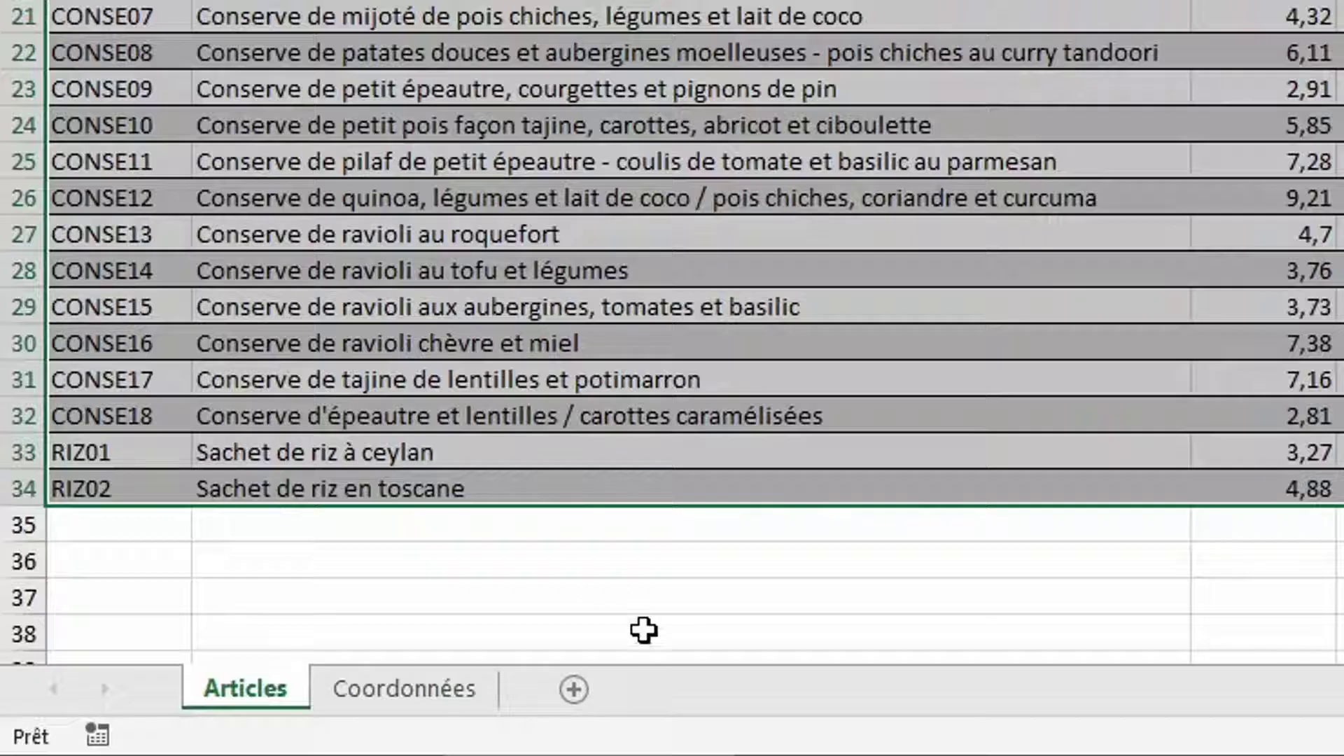
# Add a sheet before Articles, rename it Facture, and untick Quadrillage to hide gridlines
pyautogui.click(572, 687)
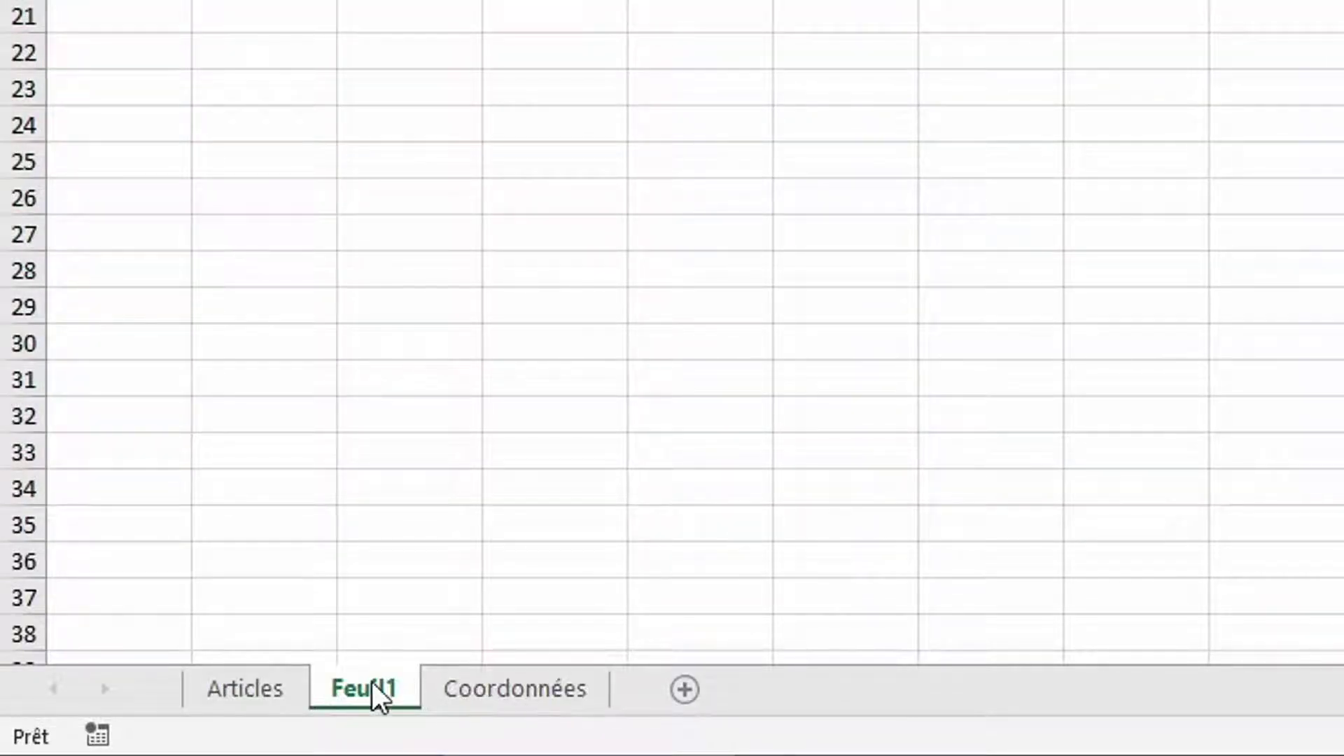
pyautogui.moveTo(372, 684); pyautogui.dragTo(207, 662)
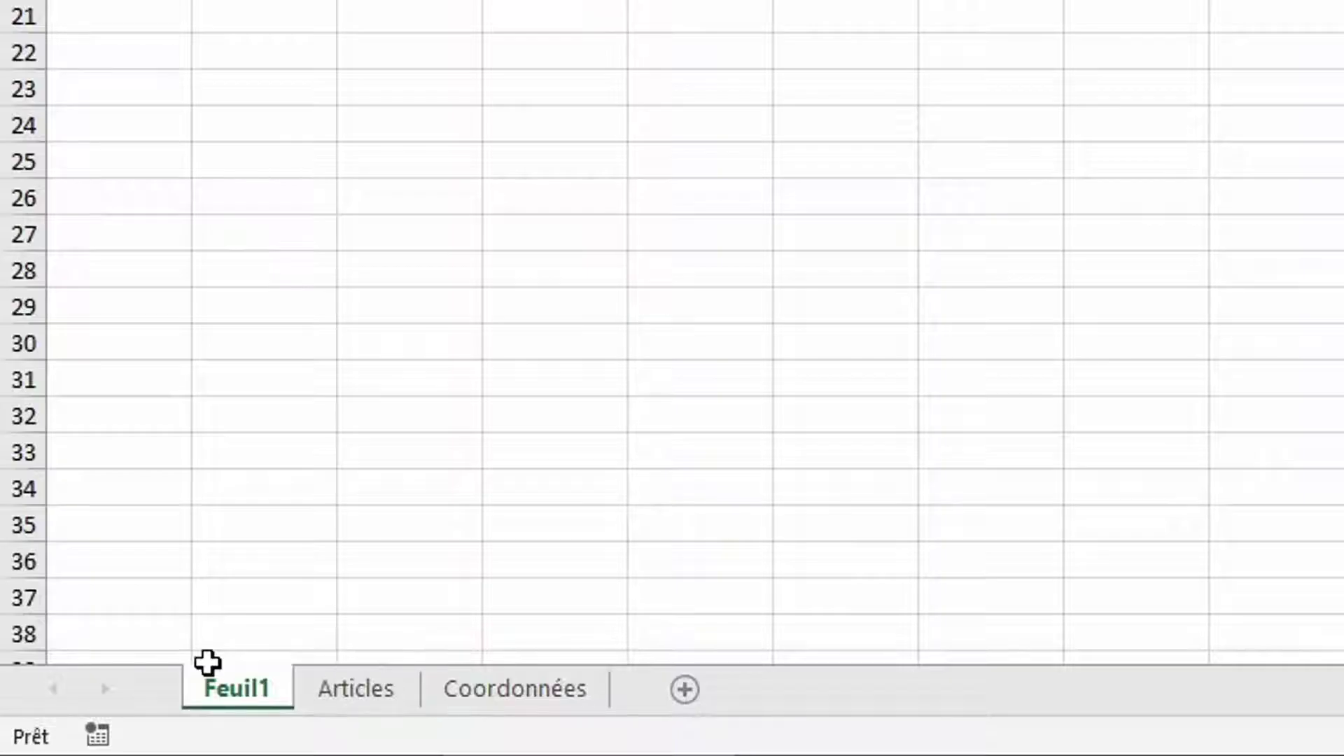
pyautogui.doubleClick(217, 696)
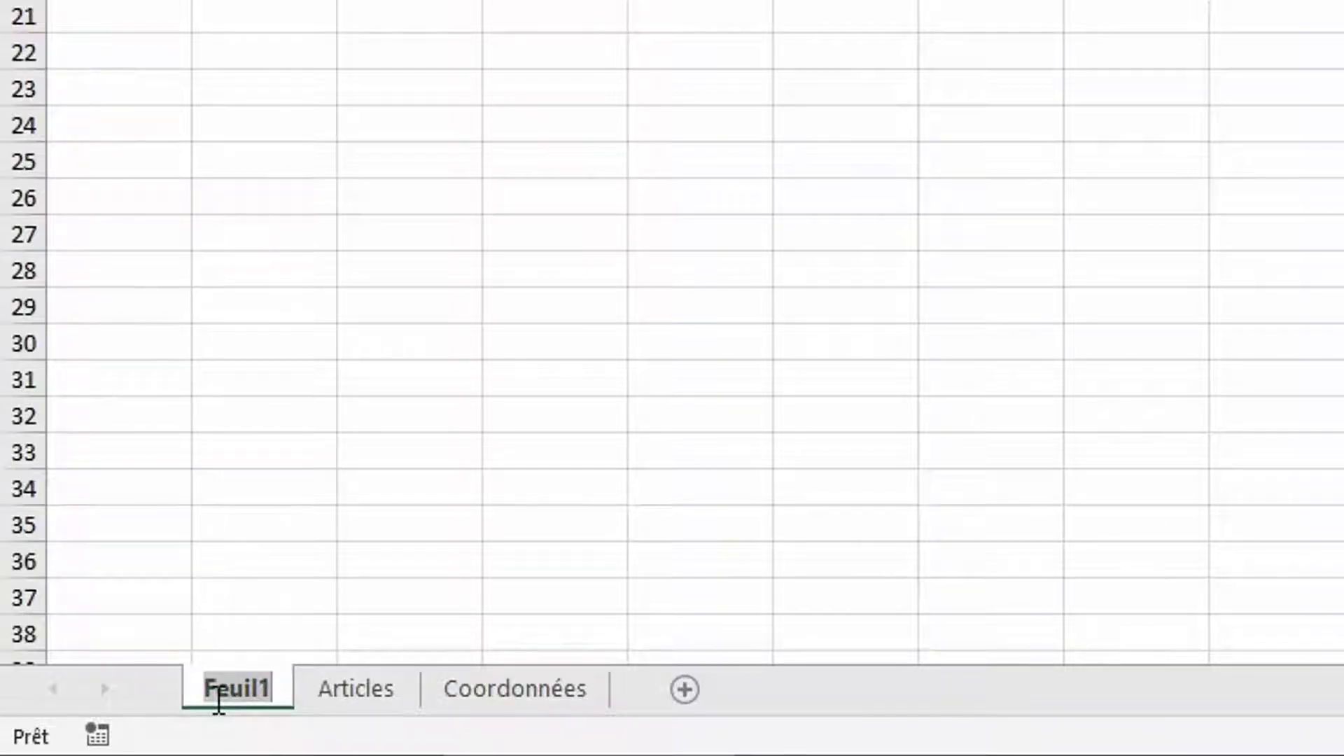
pyautogui.write('Facture')
pyautogui.press('Return')
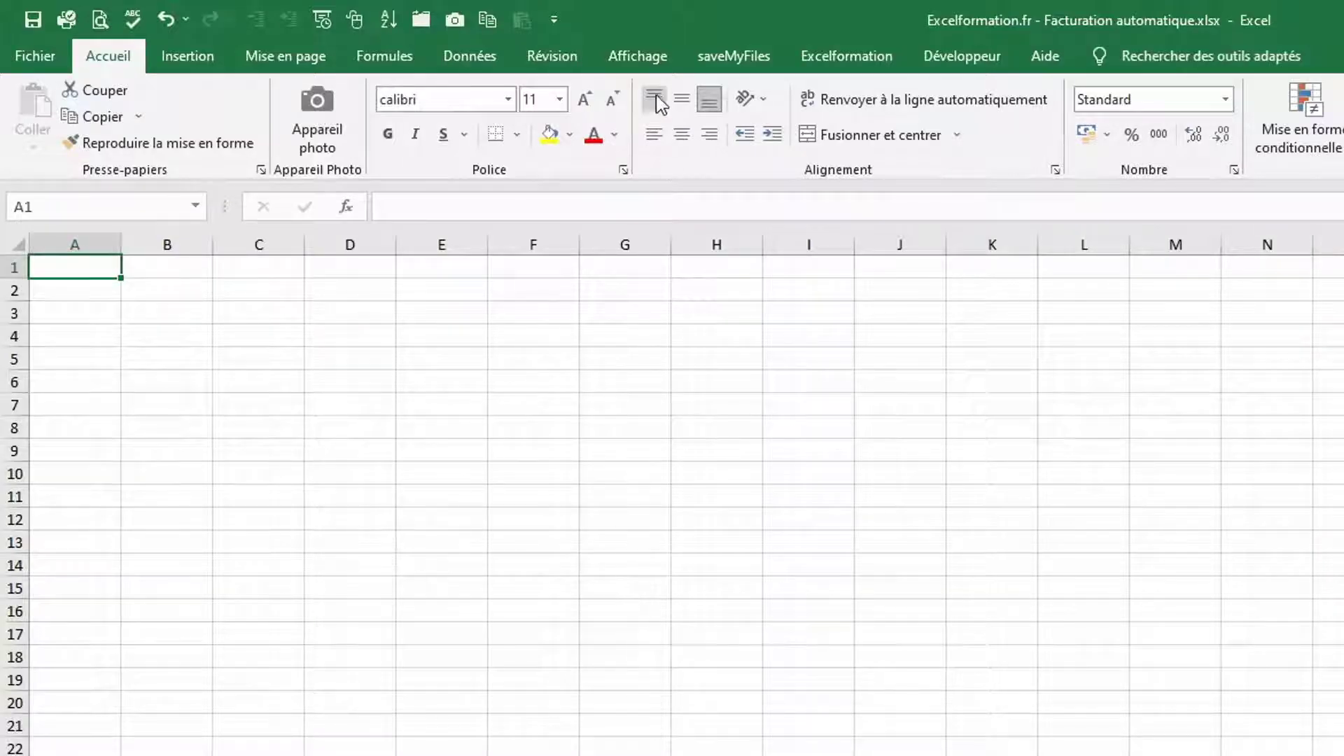
pyautogui.click(652, 61)
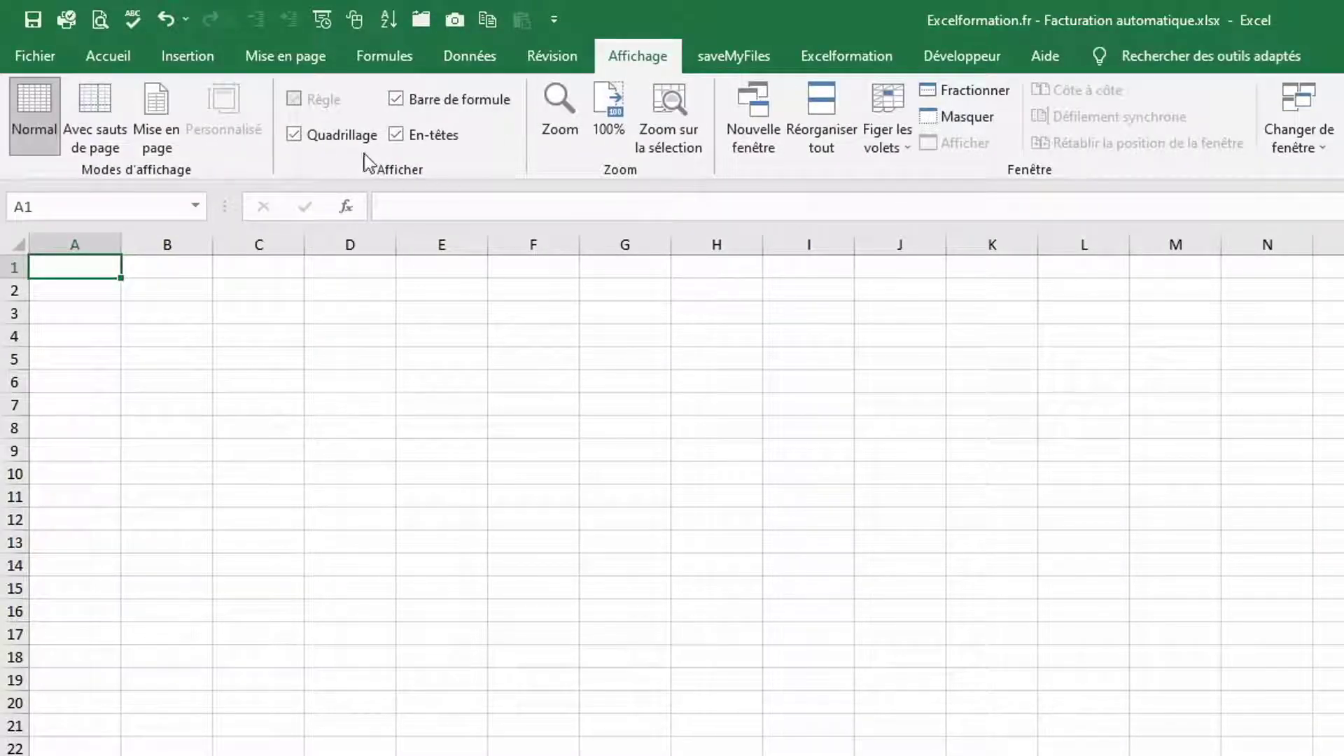
pyautogui.click(335, 138)
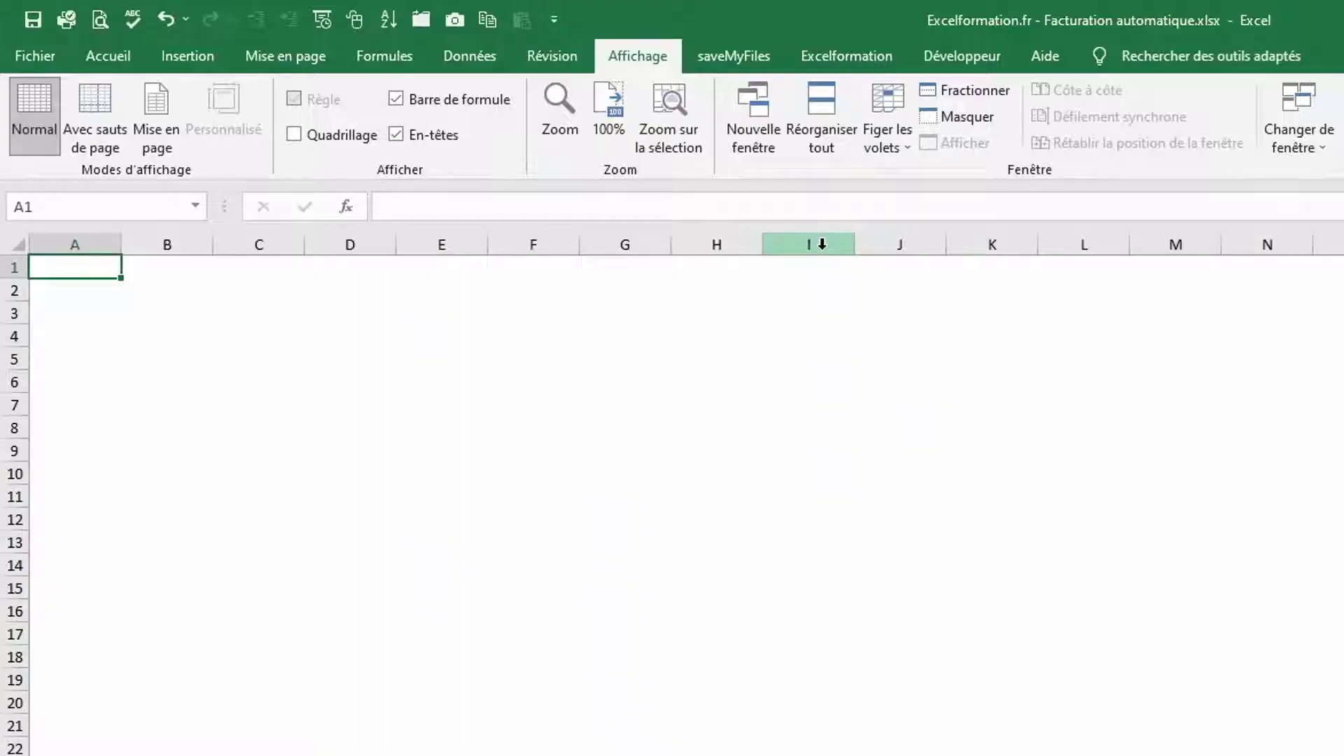
# Fill columns I:J of Facture with light green, then select cell A33 on Coordonnées
pyautogui.moveTo(821, 244); pyautogui.dragTo(871, 238)
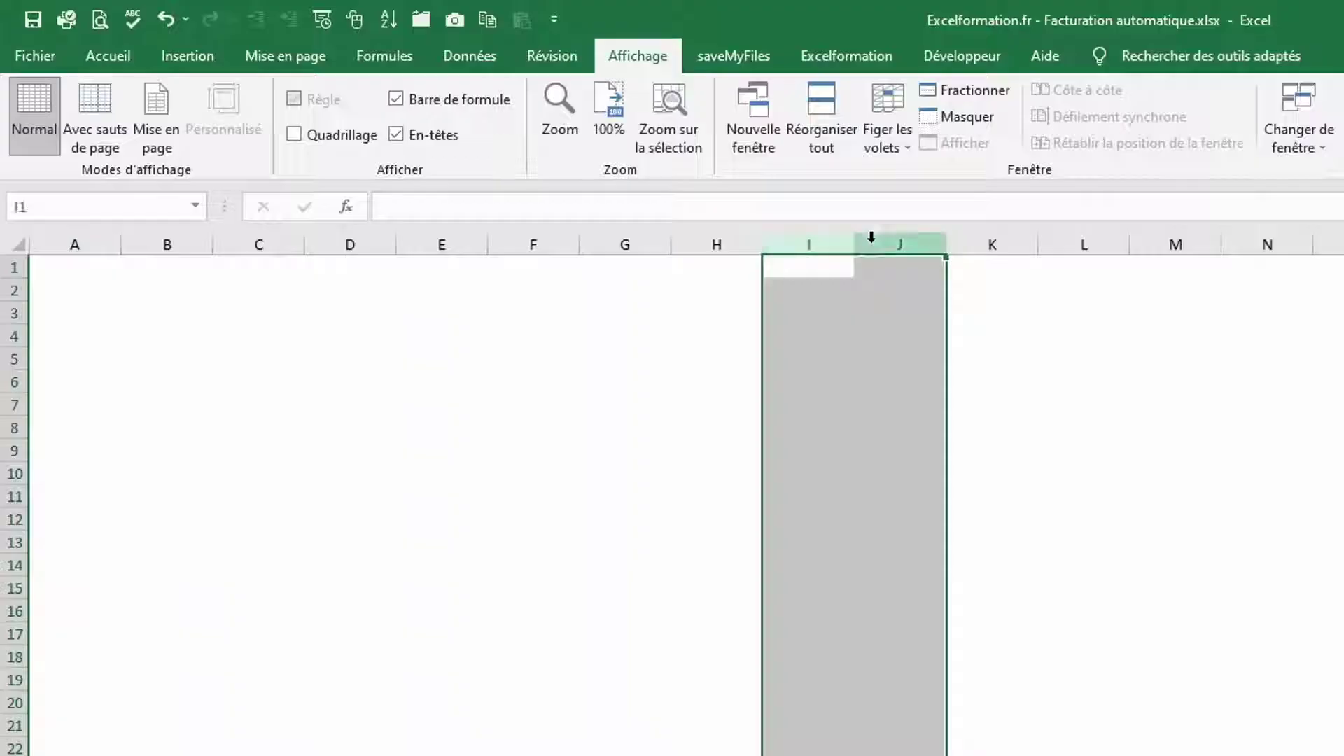
pyautogui.click(102, 62)
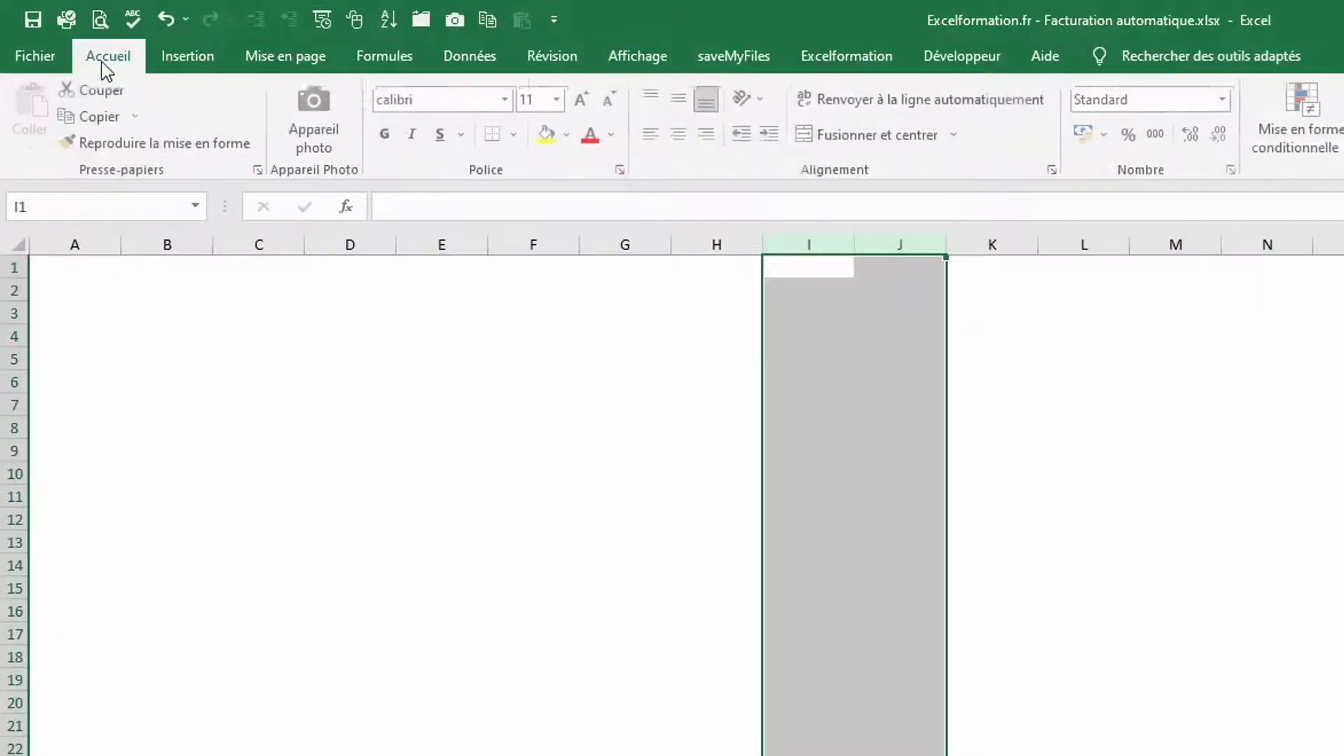
pyautogui.click(569, 135)
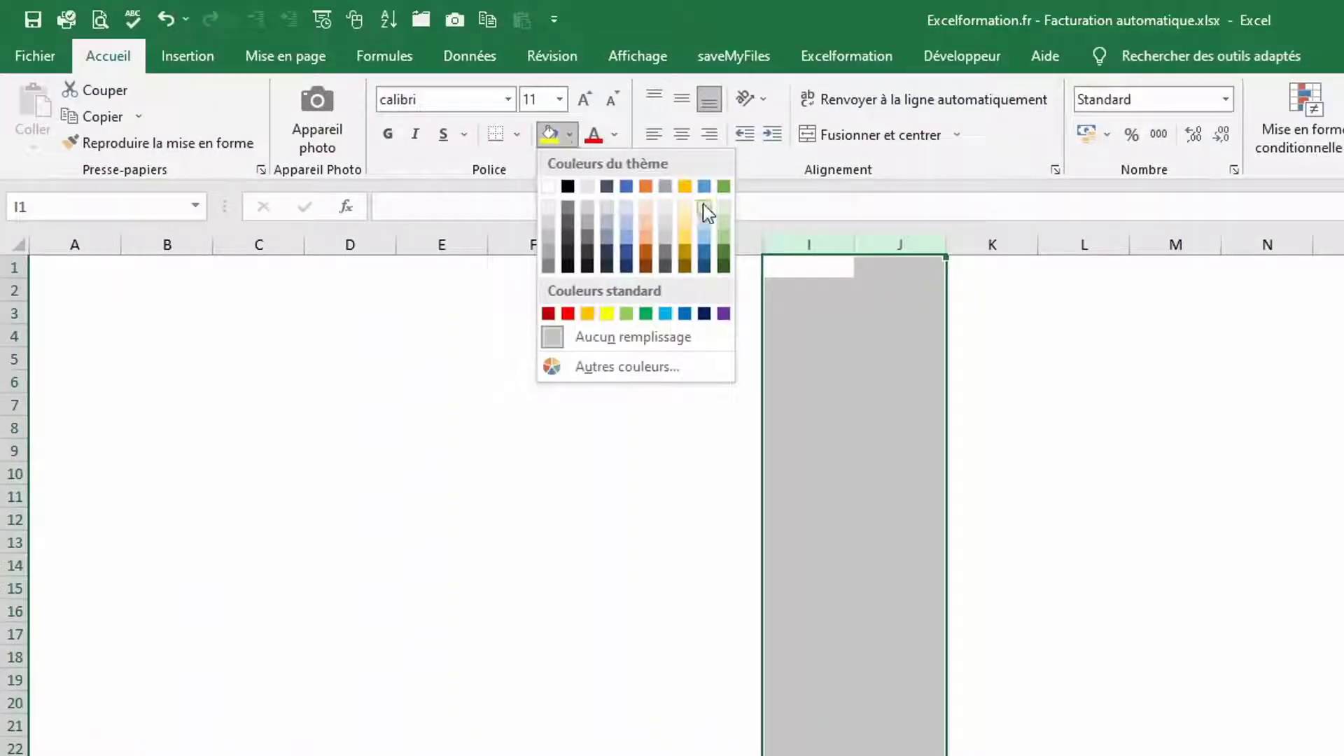
pyautogui.click(723, 207)
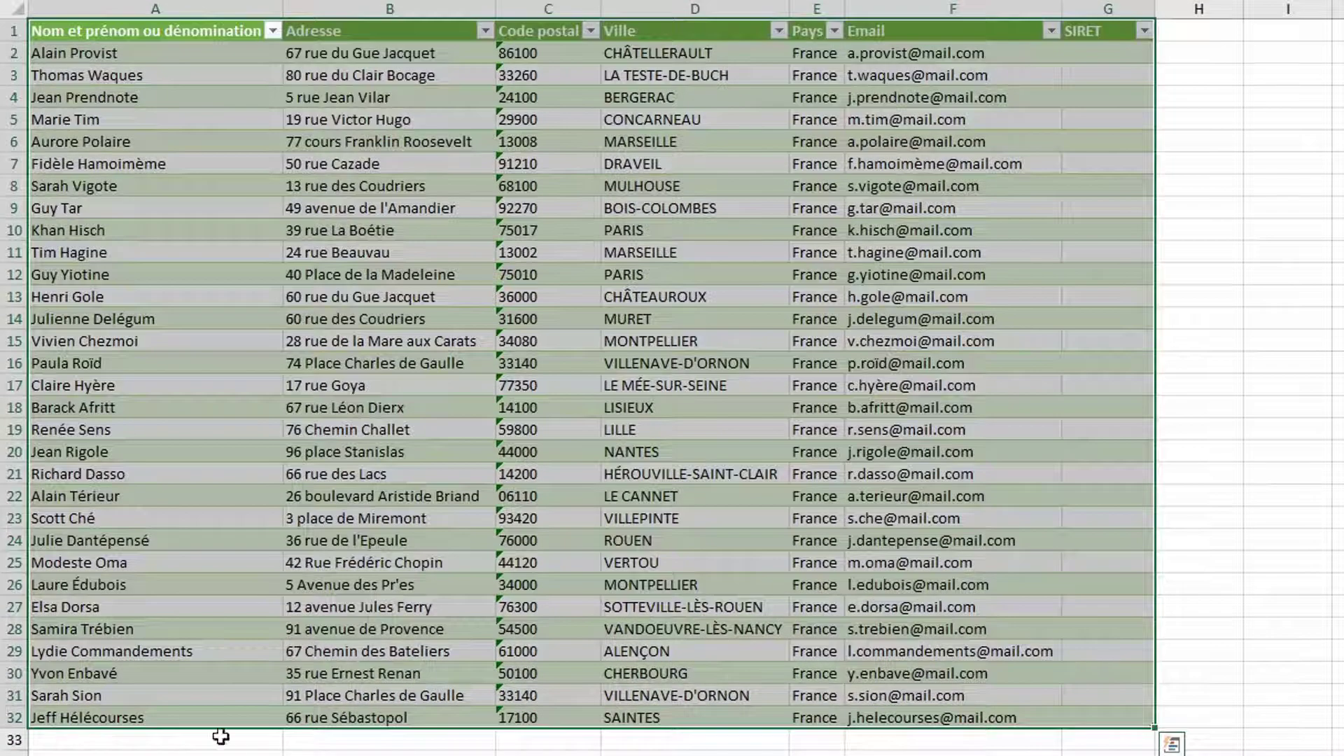
pyautogui.click(213, 738)
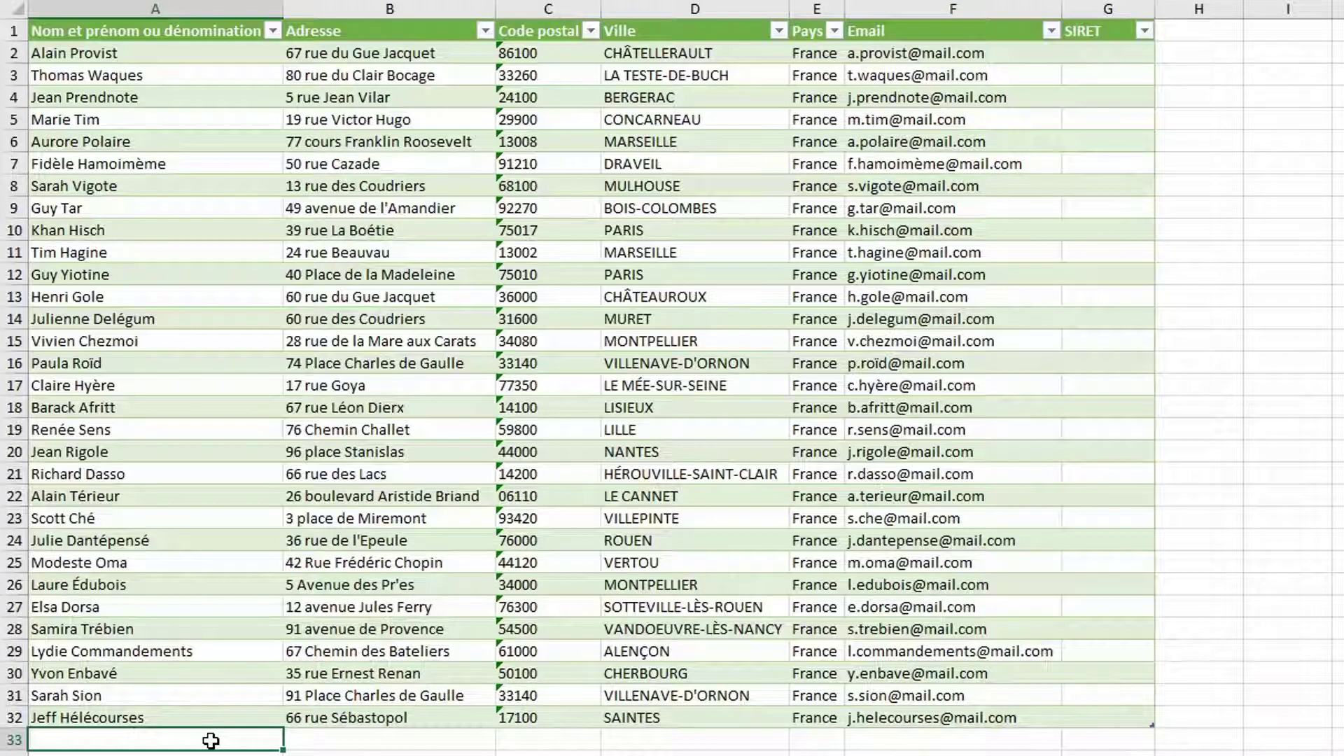
# Enter CONSERV'FACTORY in A33 followed by its street address, postcode and city
pyautogui.write('CONSERV')
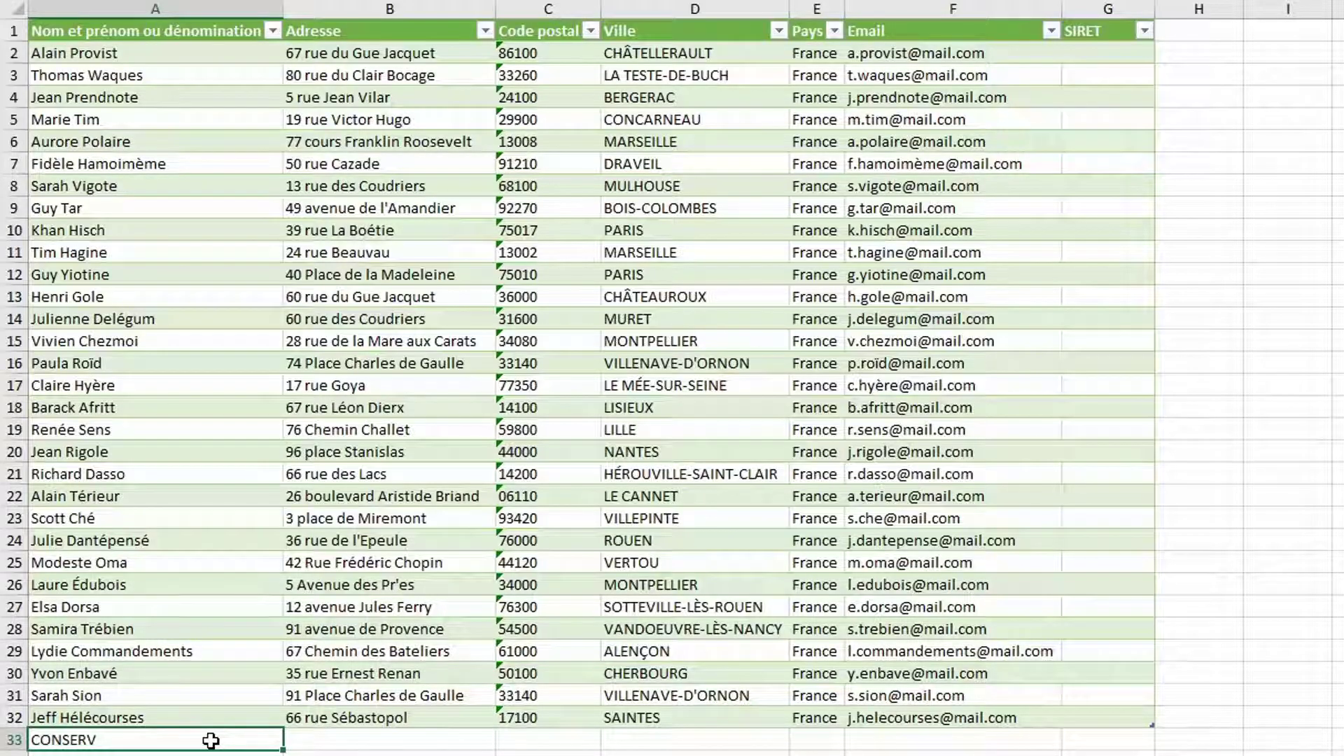
pyautogui.write("'FACTORY")
pyautogui.press('Tab')
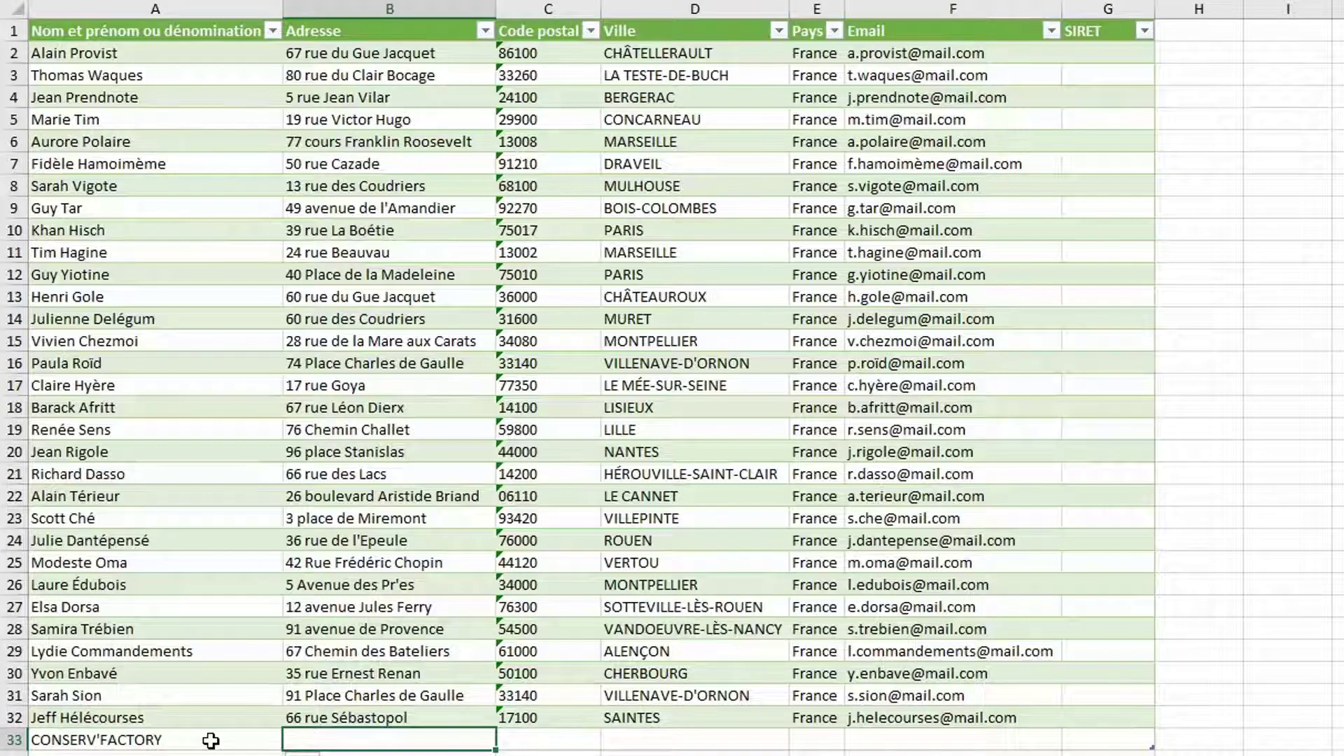
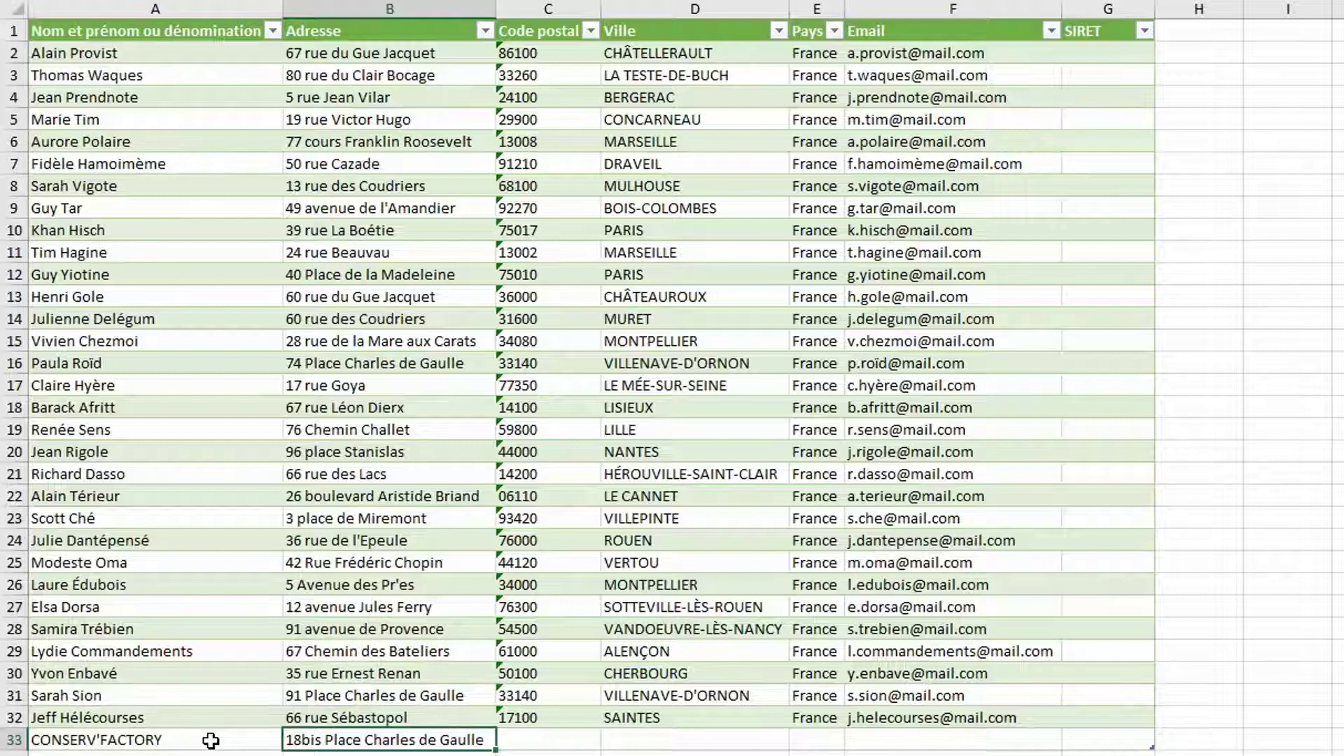
pyautogui.press('Tab')
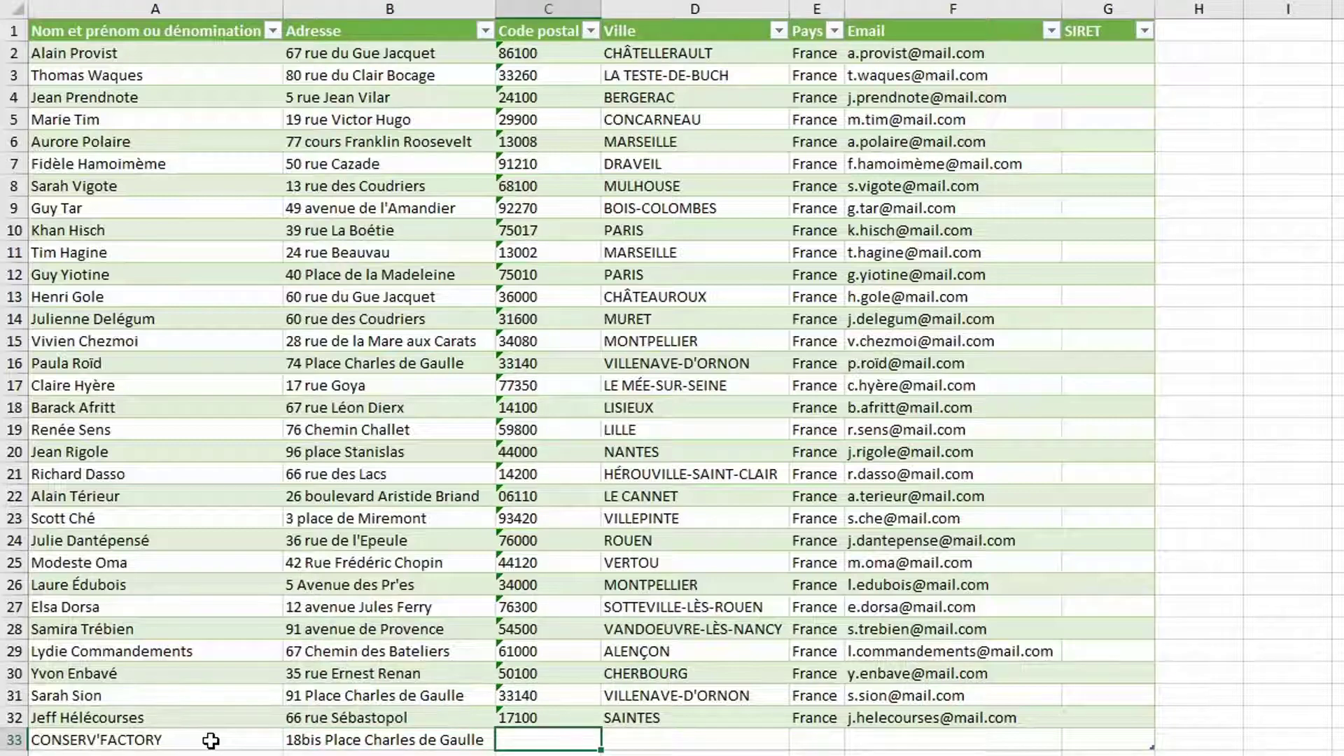
pyautogui.write('24100')
pyautogui.press('Tab')
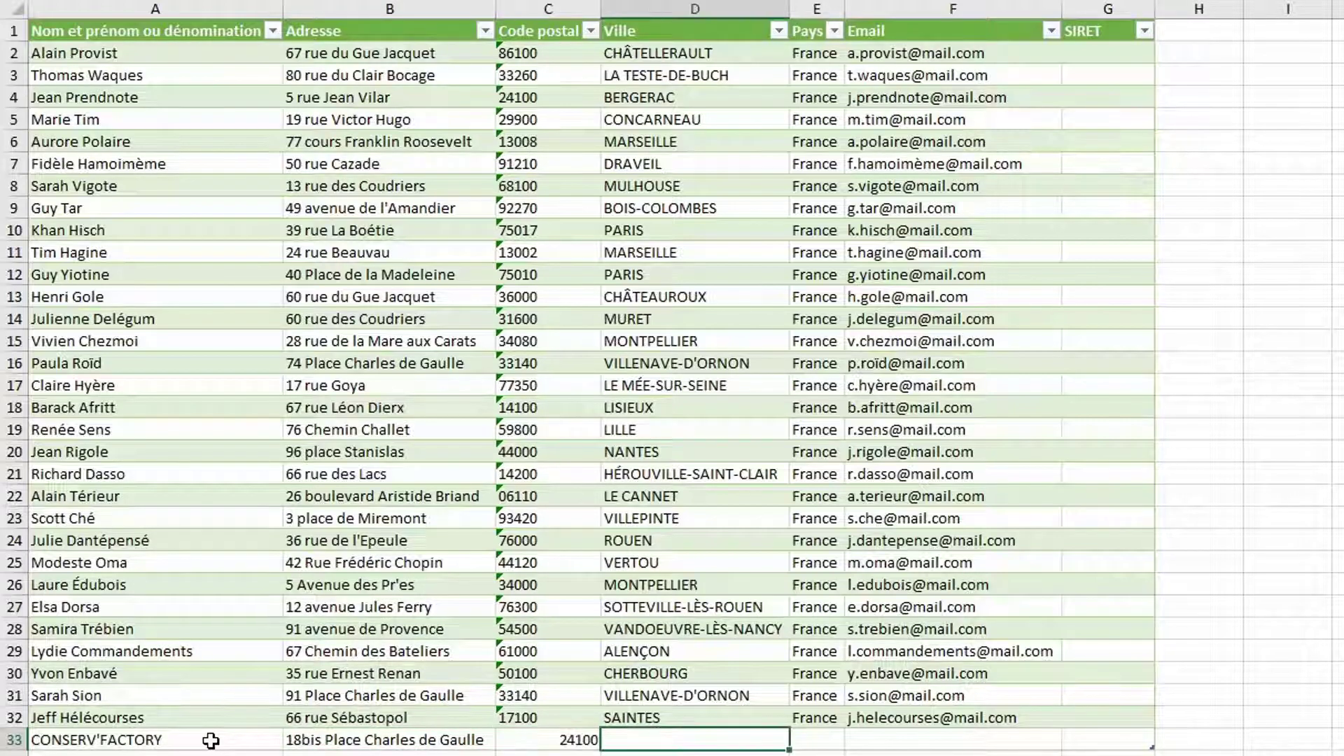
pyautogui.write('BERGERAC')
pyautogui.press('Tab')
# Complete row 33 with the country France, the client's e-mail address and SIRET number
pyautogui.write('FRance')
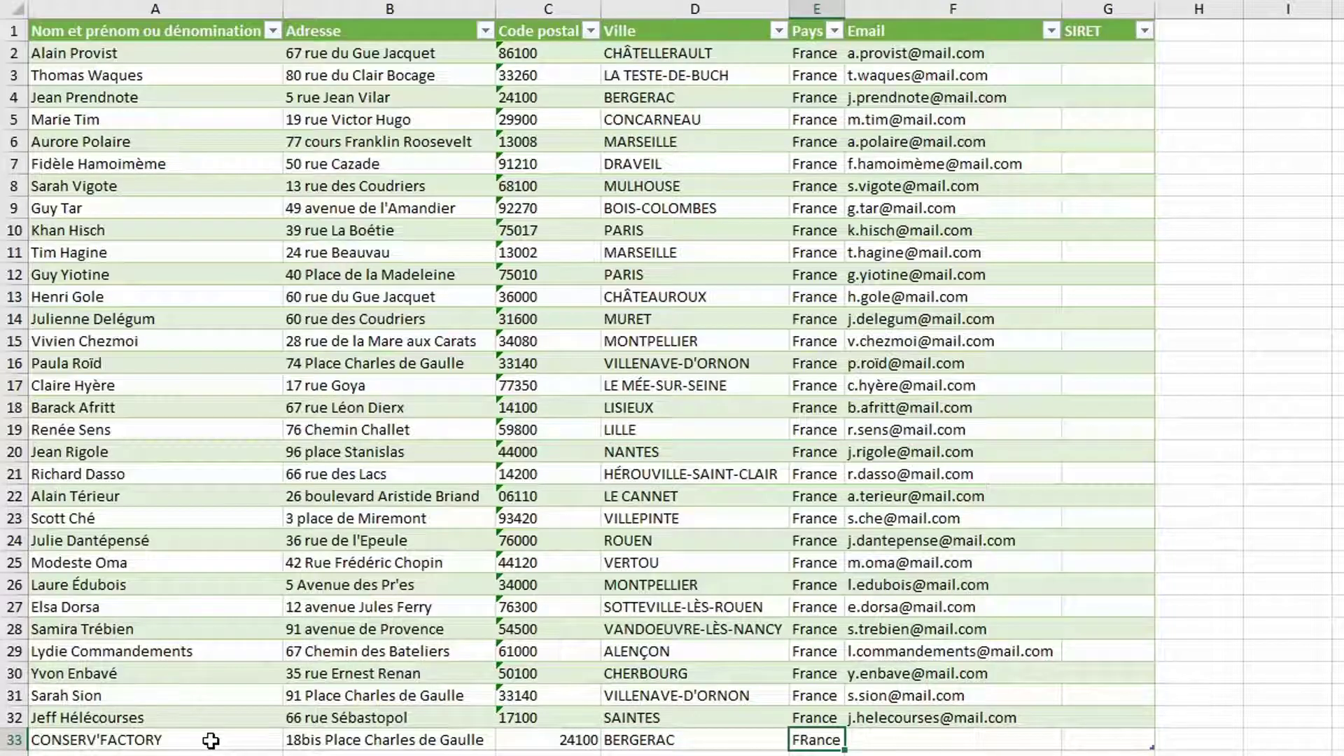
pyautogui.press('Tab')
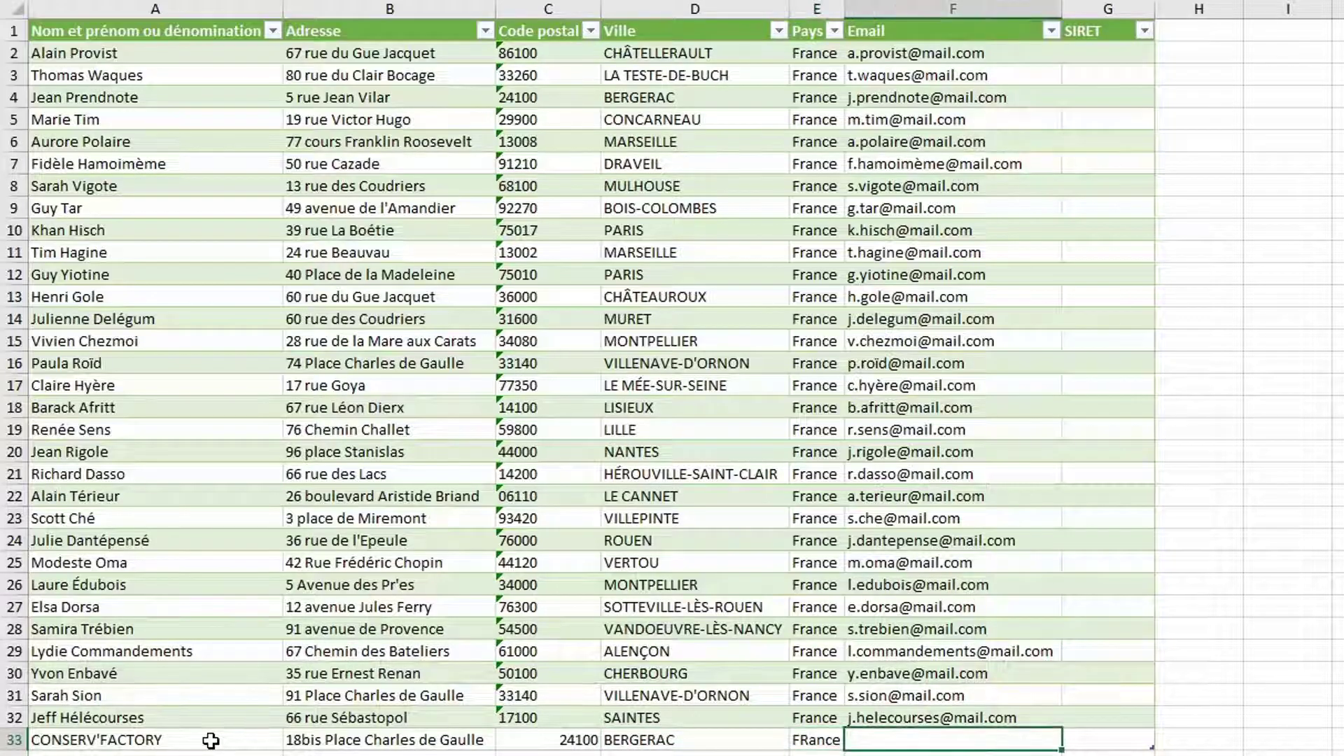
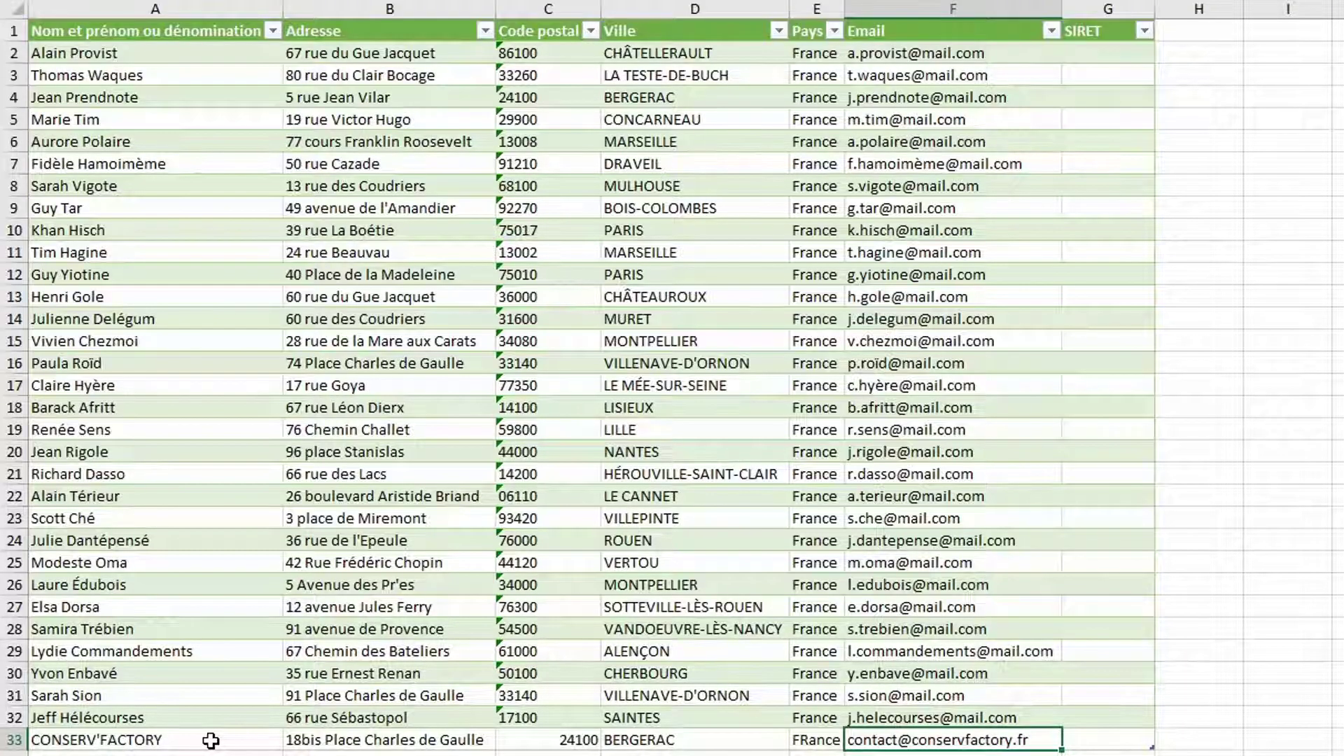
pyautogui.press('Tab')
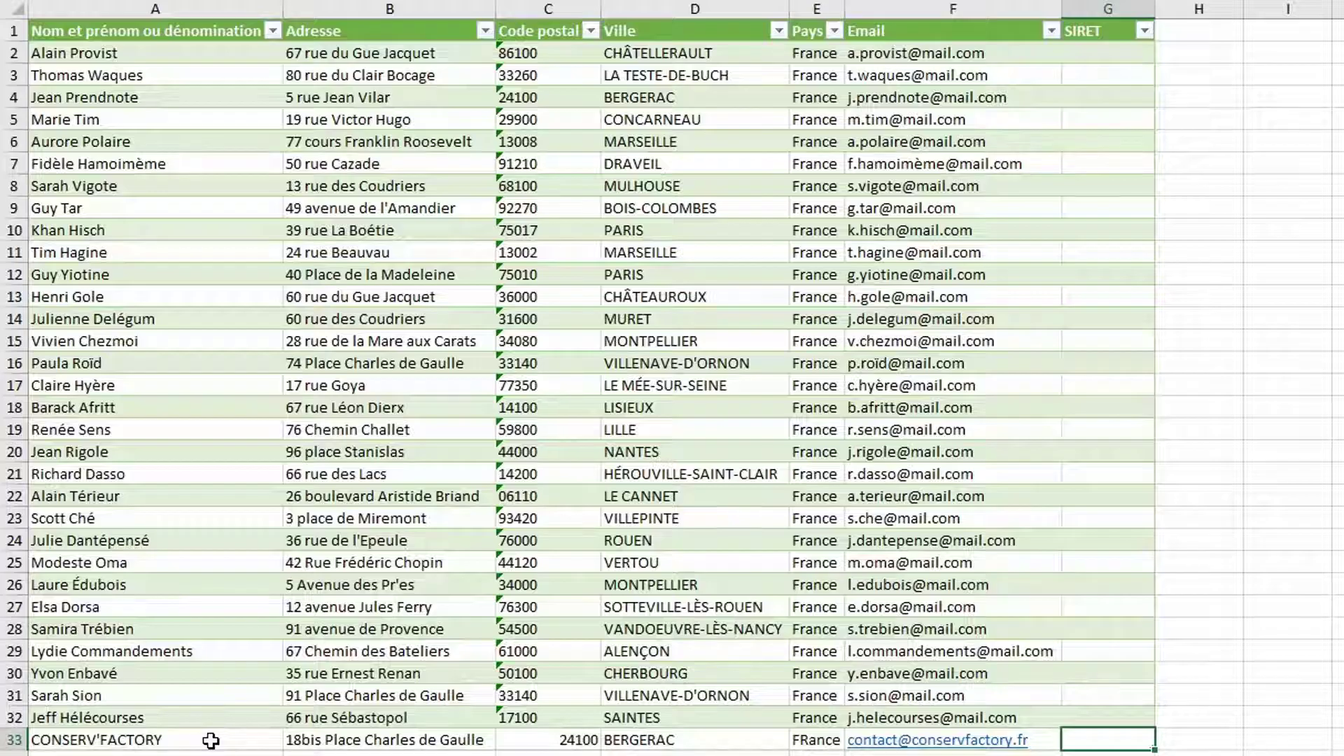
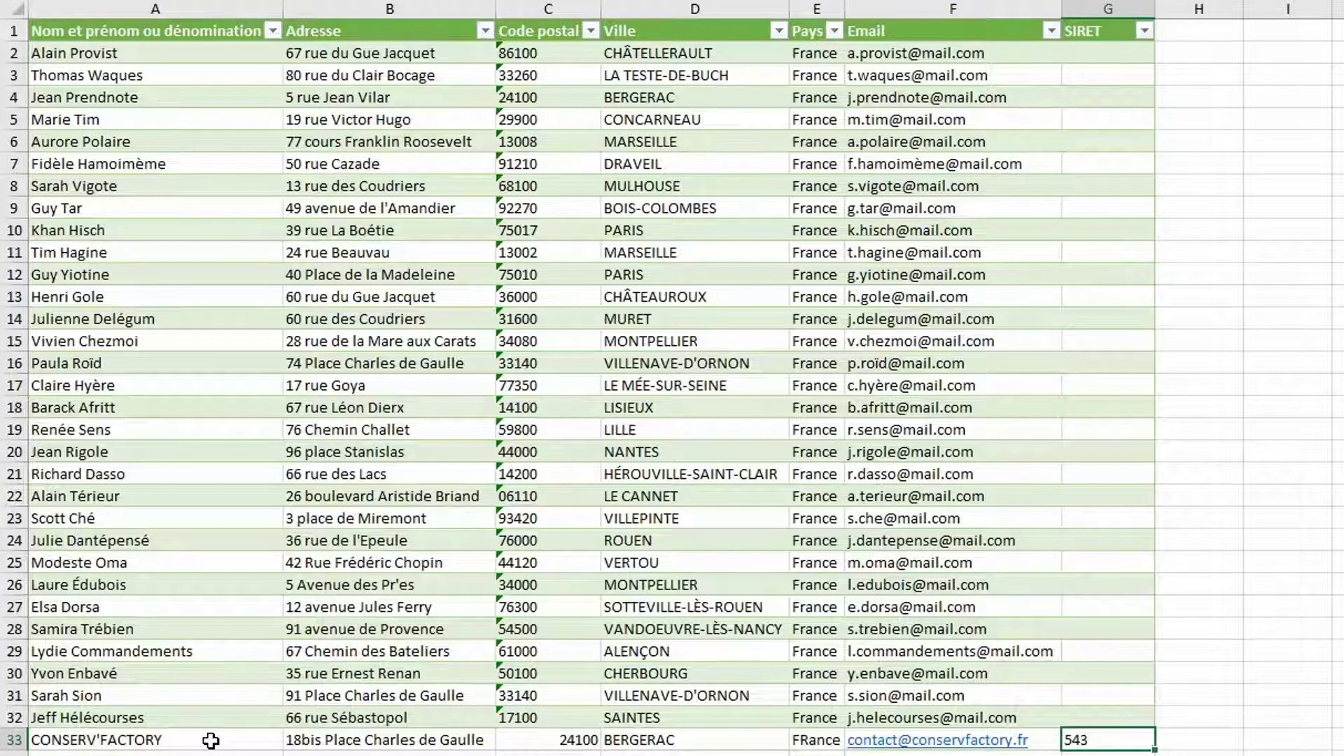
pyautogui.press('Return')
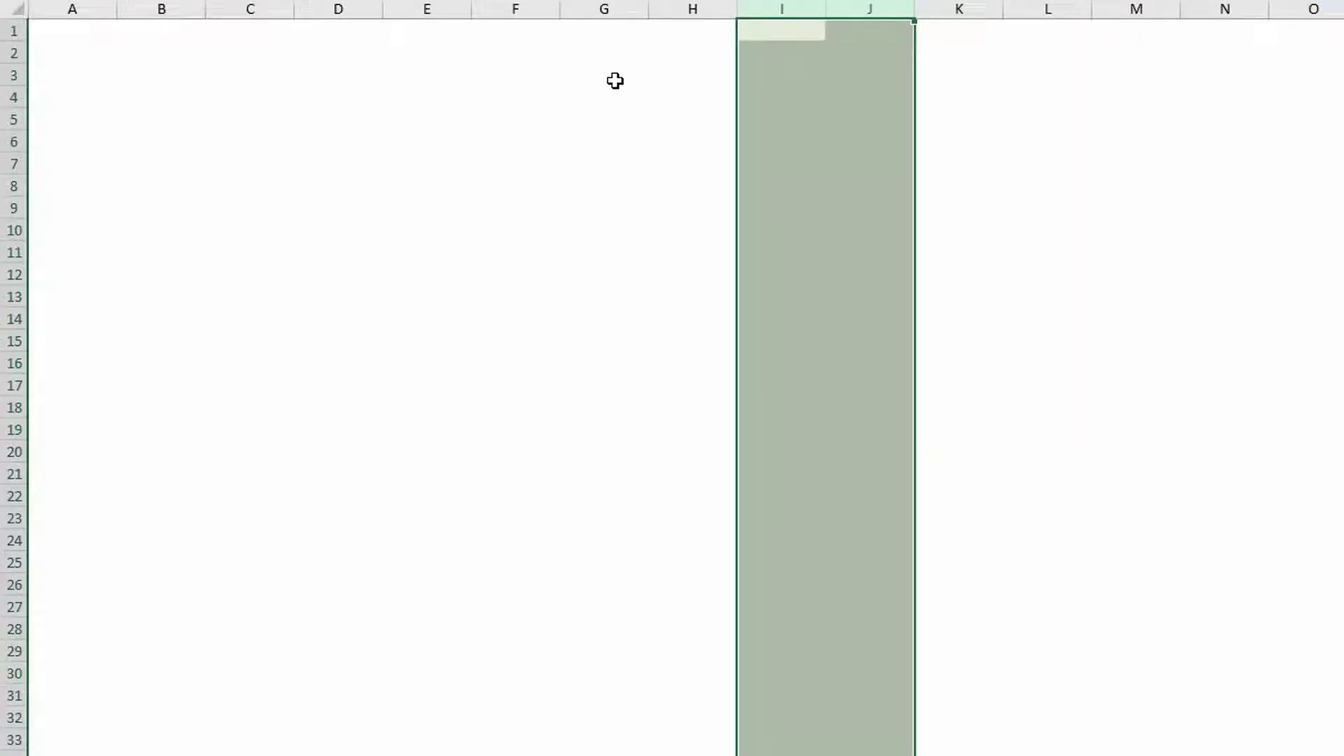
# Type the heading 'Entreprise :' in I2 and underline it
pyautogui.click(767, 54)
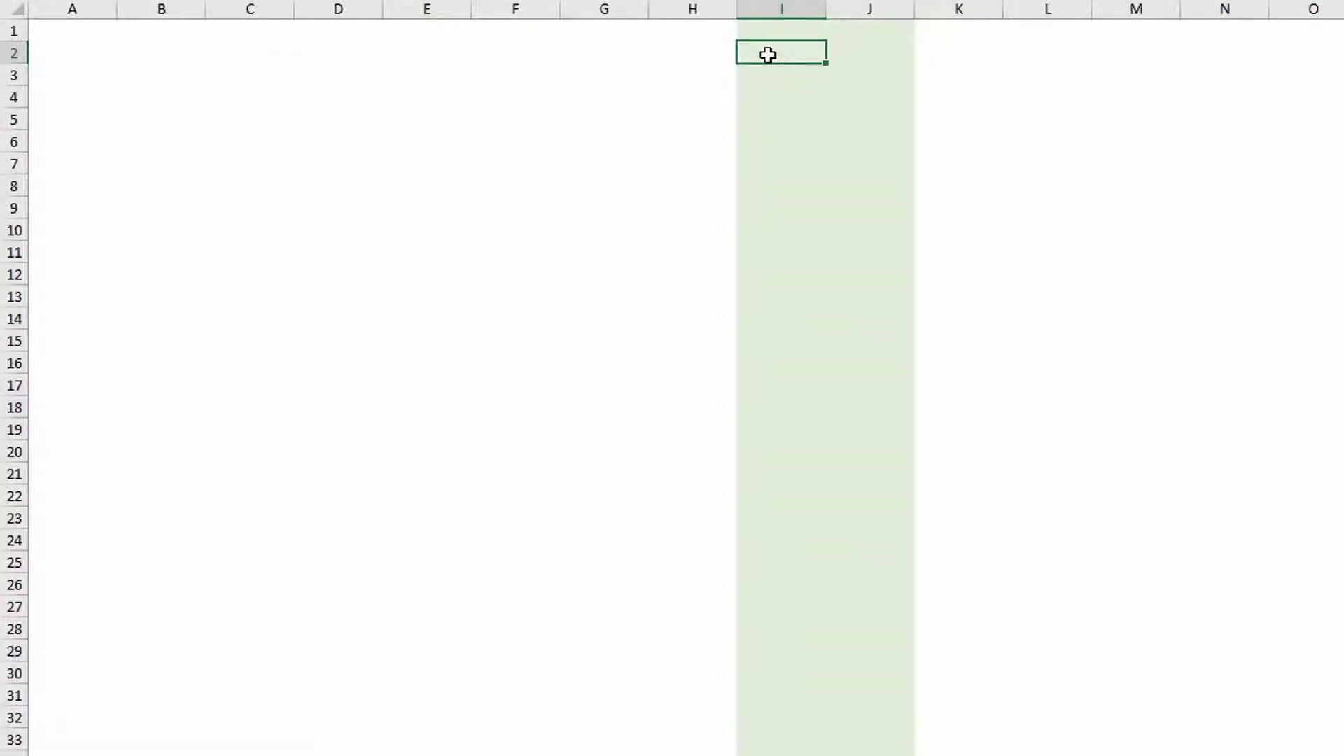
pyautogui.write('Entreptis')
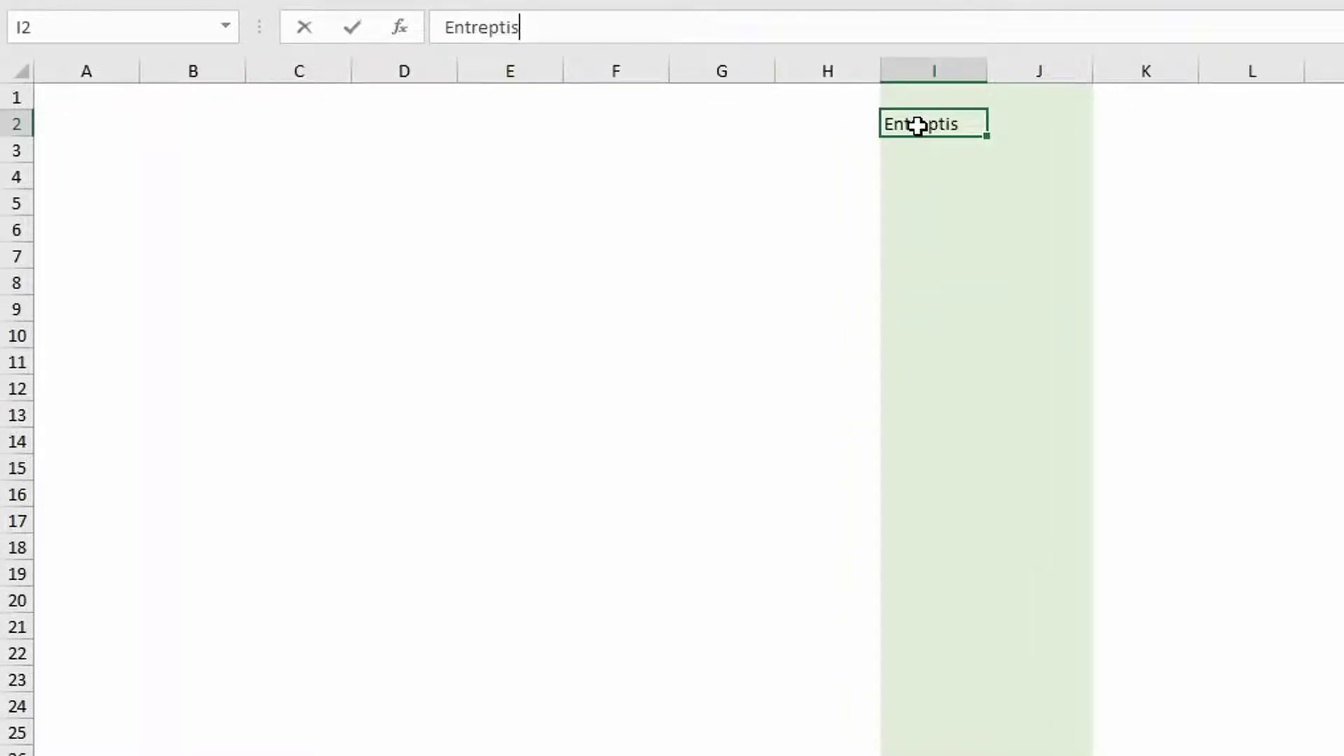
pyautogui.press('BackSpace')
pyautogui.press('BackSpace')
pyautogui.press('BackSpace')
pyautogui.write('rise :')
pyautogui.press('Return')
pyautogui.press('Return')
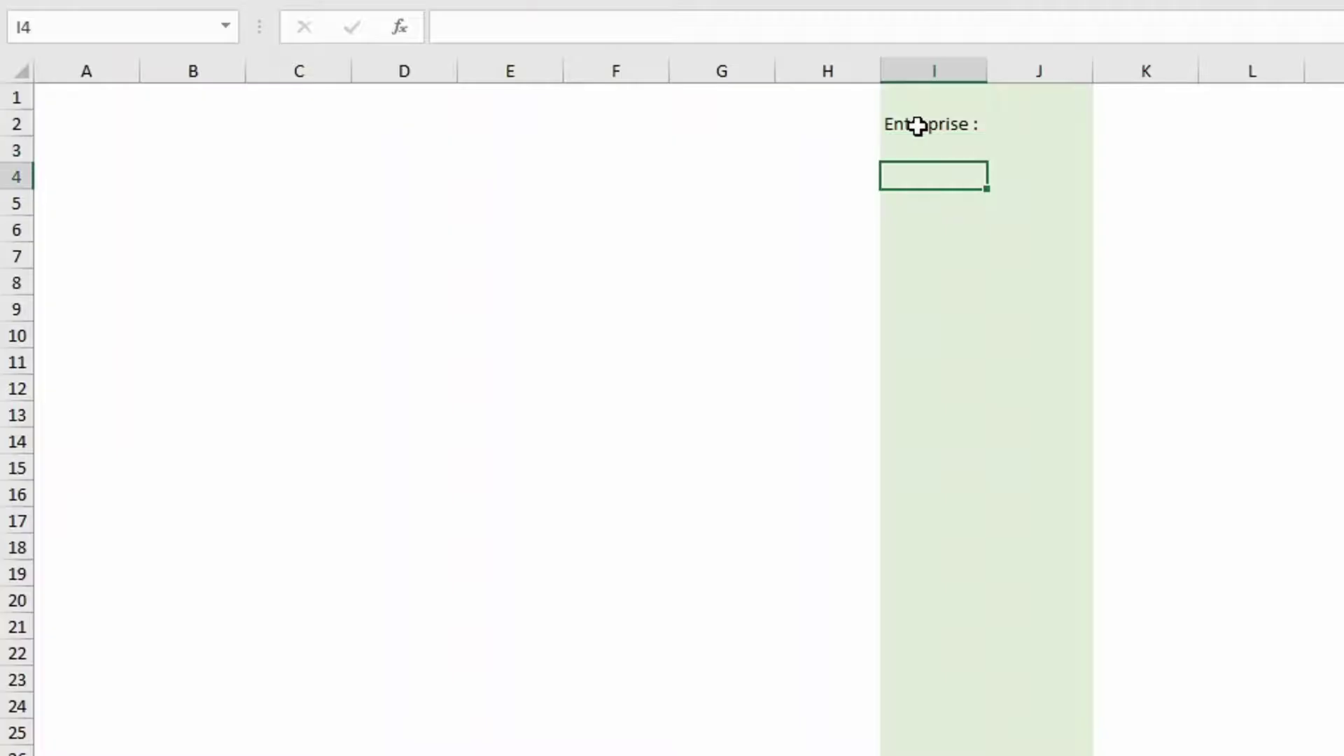
pyautogui.click(917, 125)
pyautogui.hotkey('ctrl', 'u')
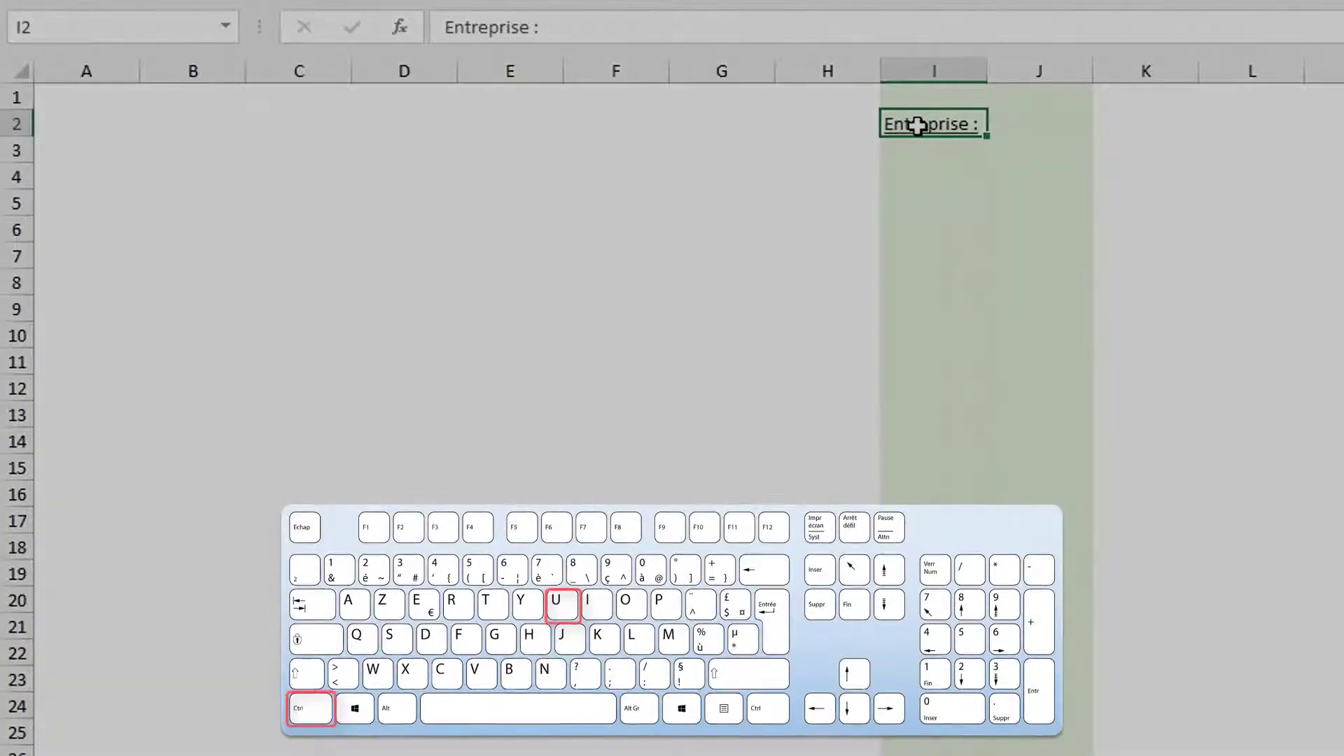
# Add 'Nom :' in I4 with CONSERV'FACTORY in J4, and 'Adresse :' in I5
pyautogui.click(917, 171)
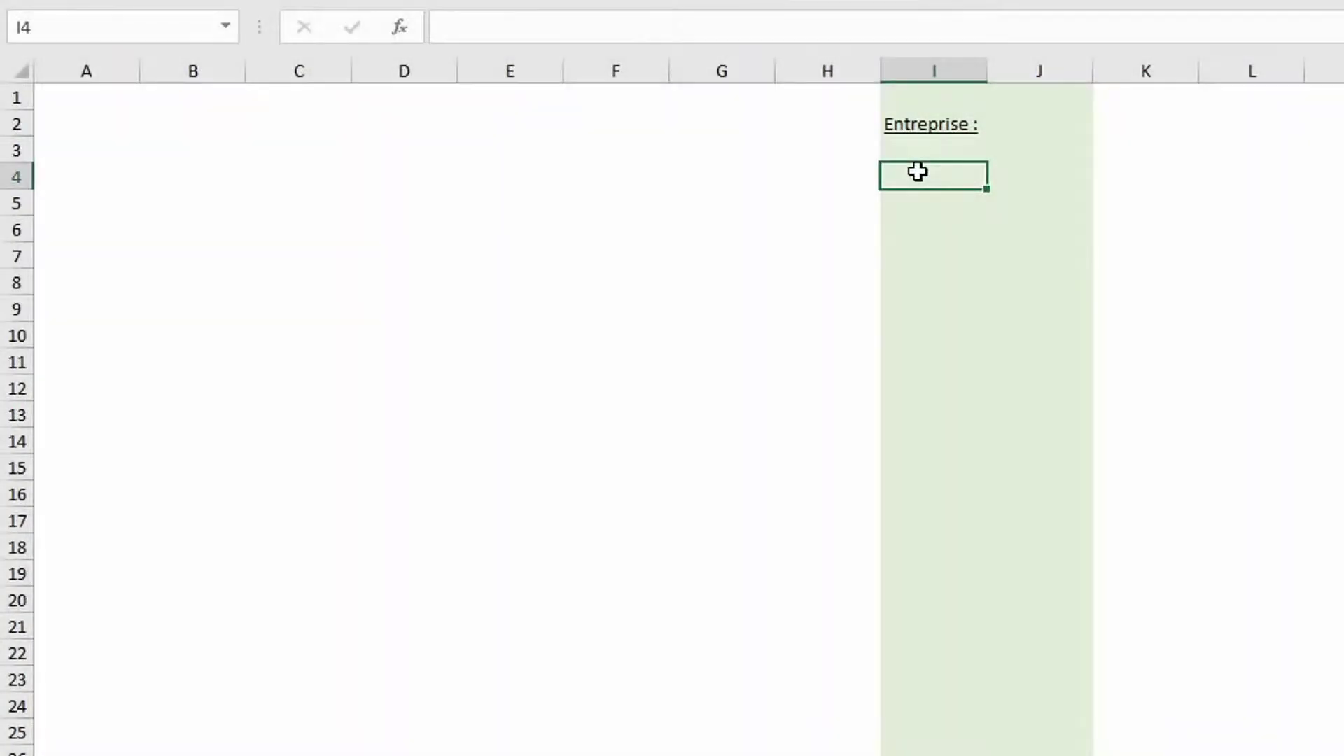
pyautogui.write('Nom :')
pyautogui.press('Tab')
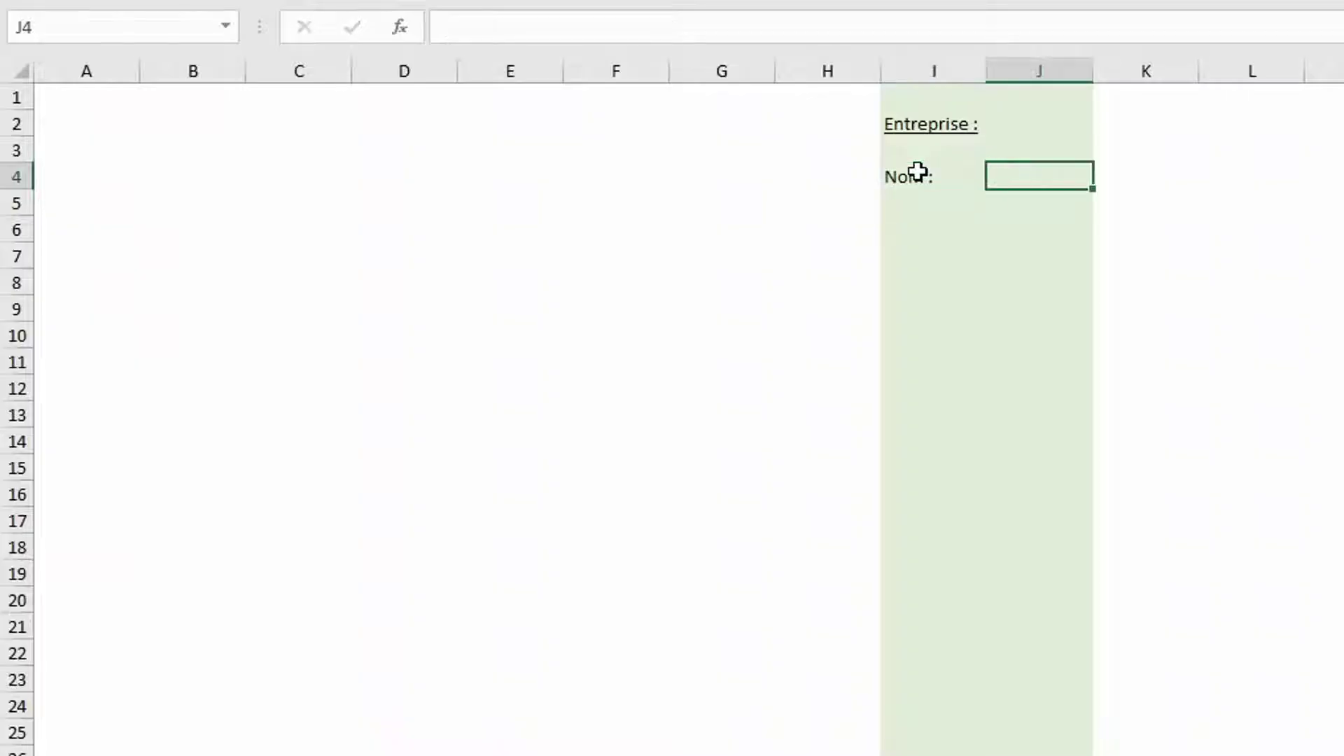
pyautogui.write('CON')
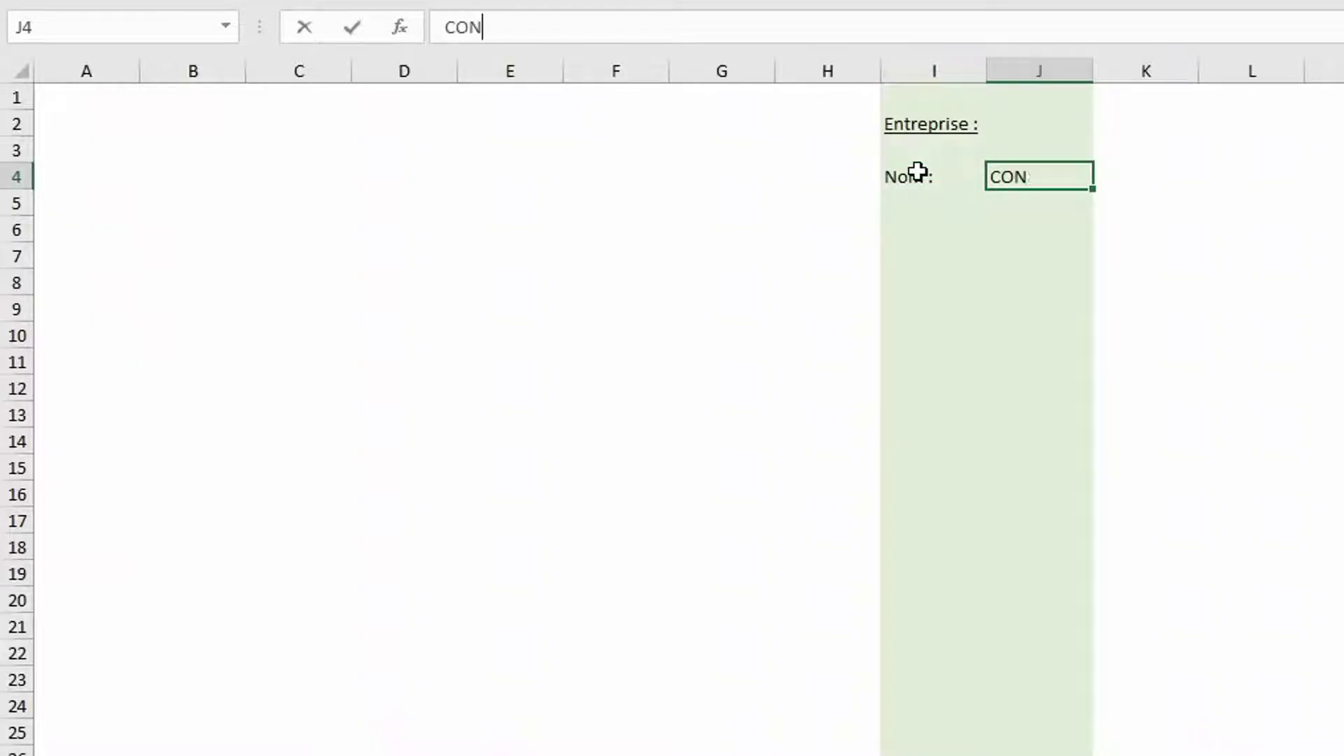
pyautogui.write("SERV'FACTORY")
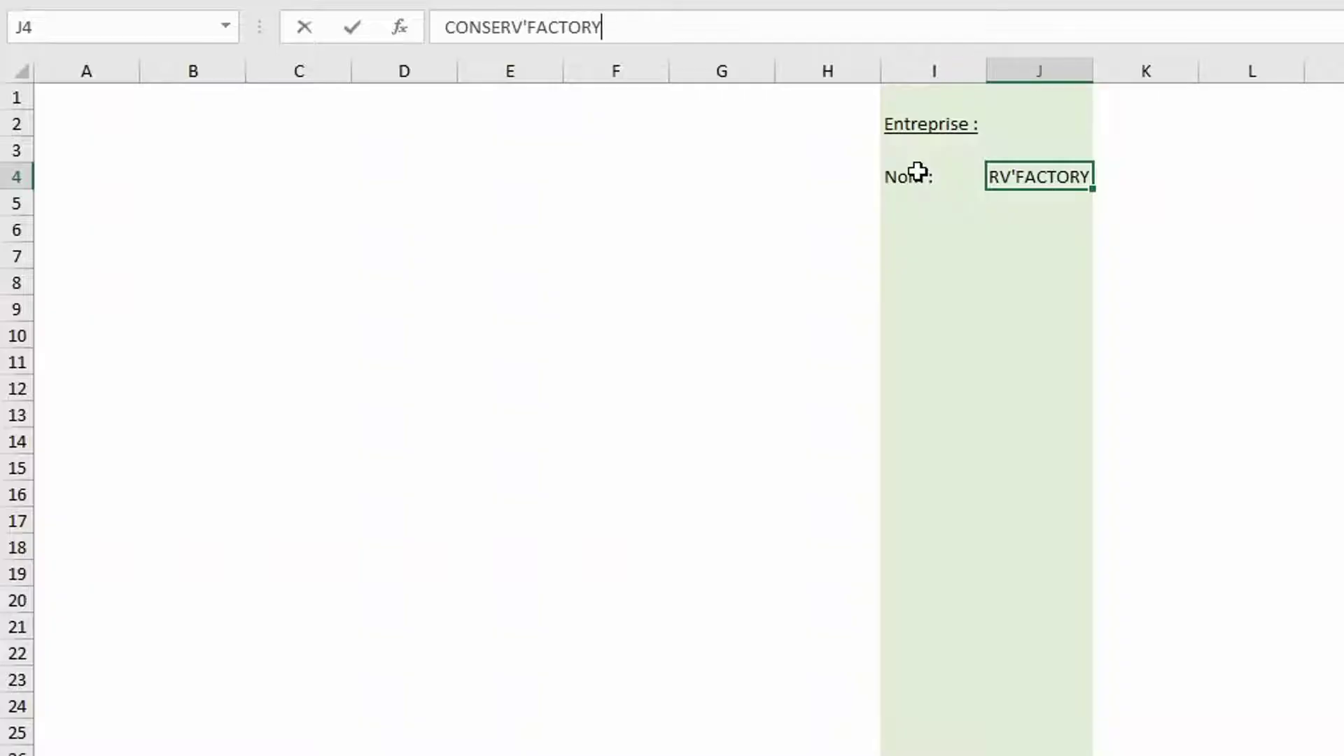
pyautogui.press('Return')
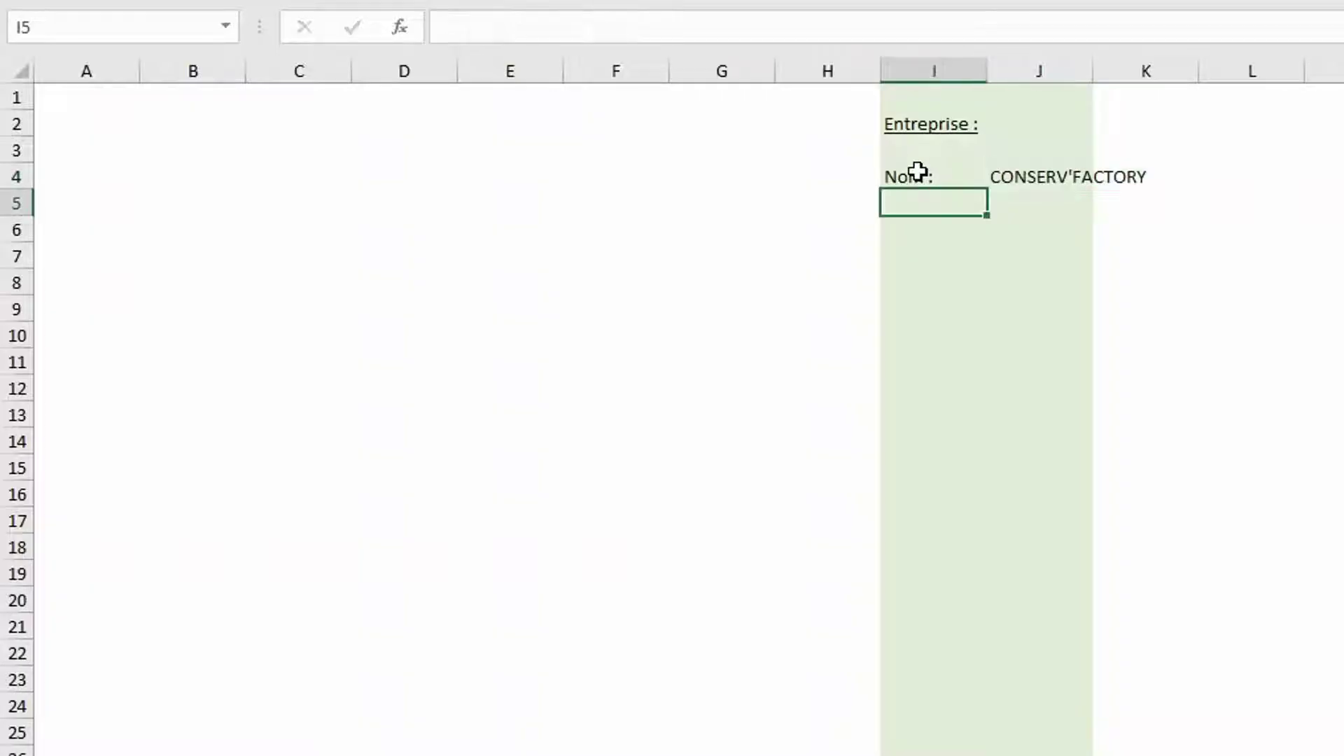
pyautogui.write('Adre')
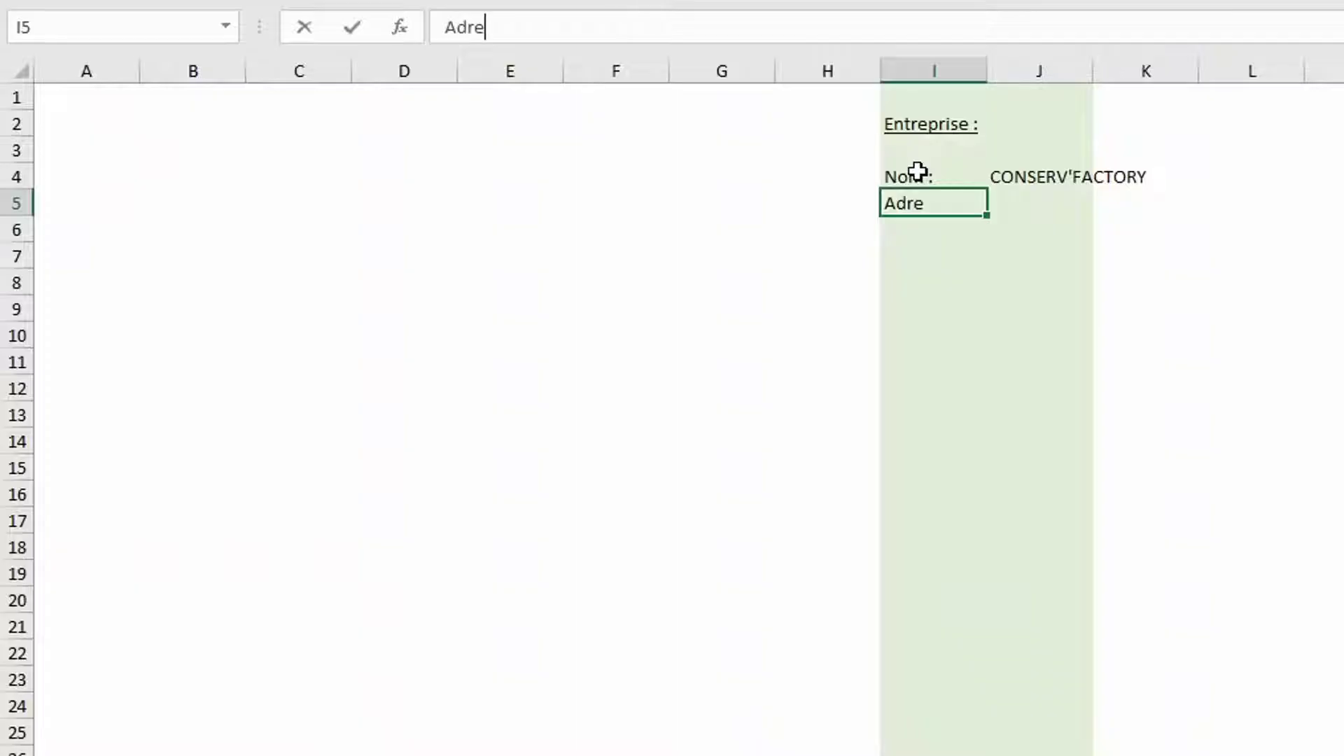
pyautogui.write('sse :')
pyautogui.press('Tab')
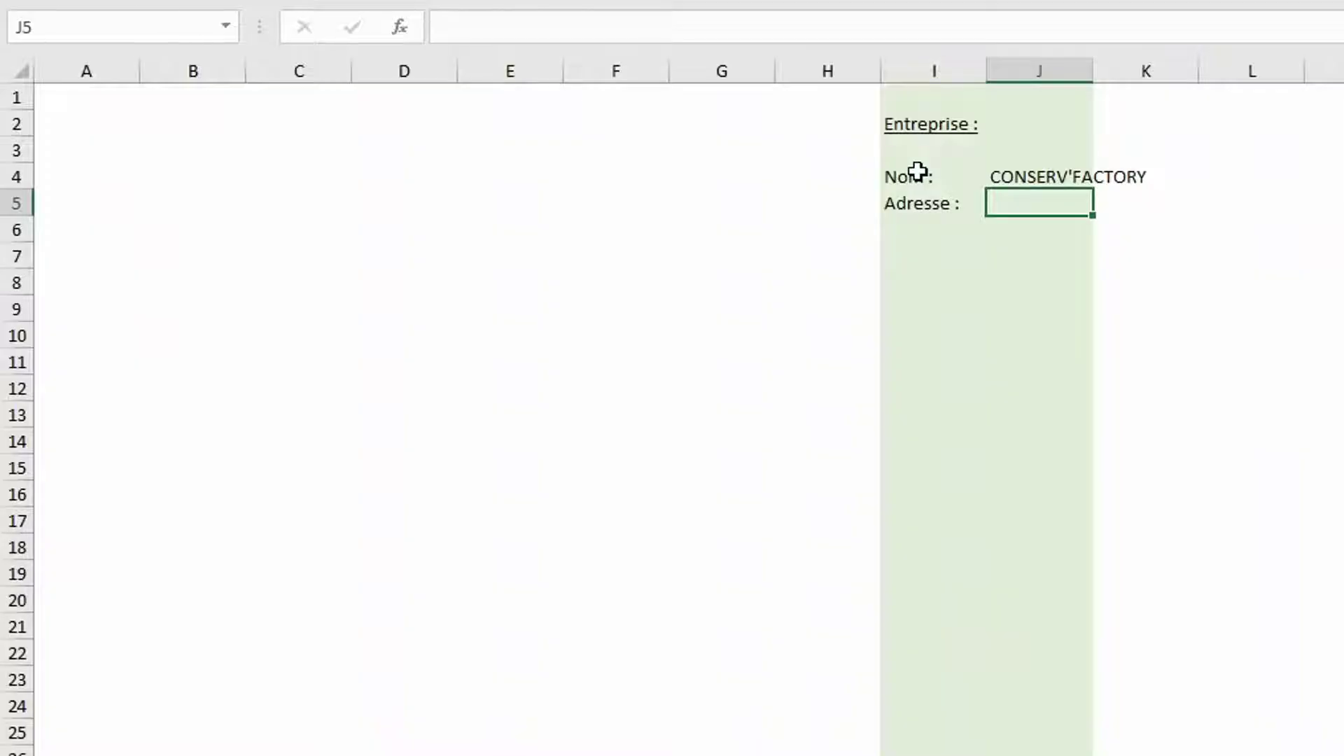
# Enter in J5 an INDEX/EQUIV formula returning bCoordonnees[Adresse] for the client name in J4
pyautogui.write('=index')
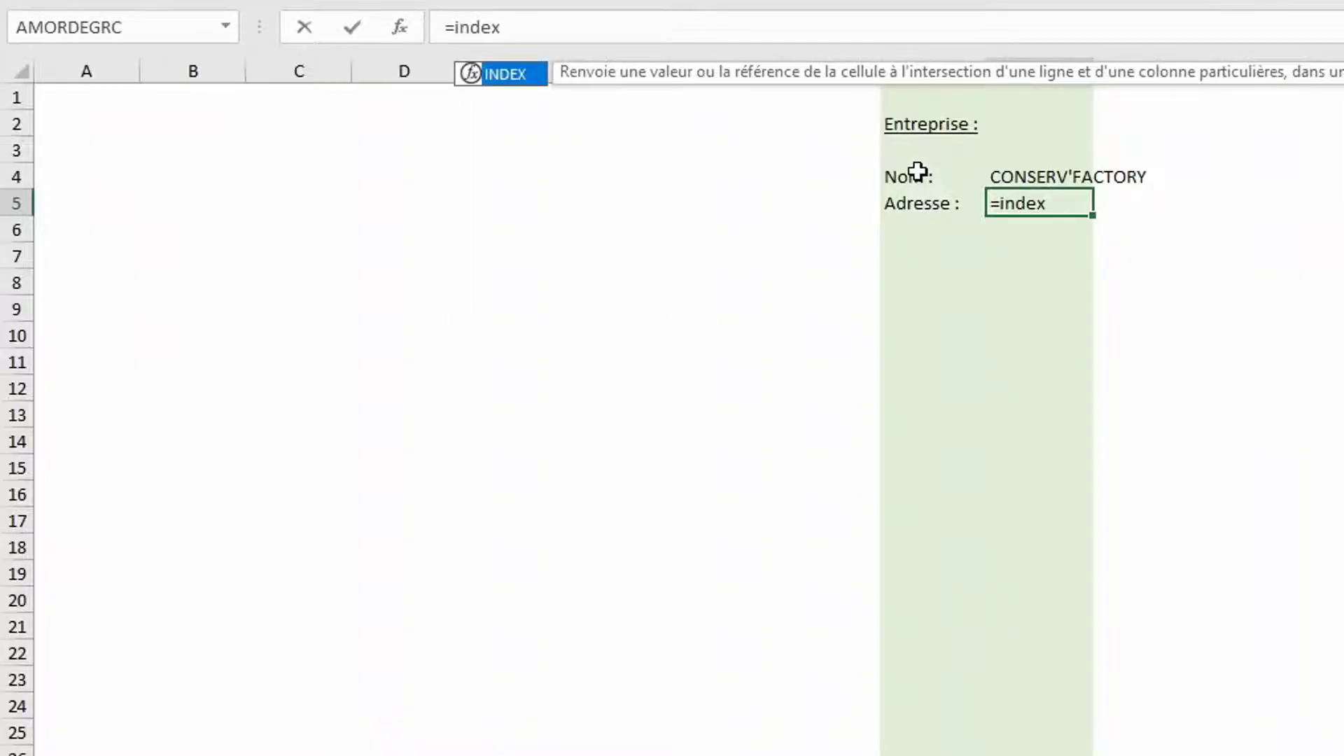
pyautogui.write('(')
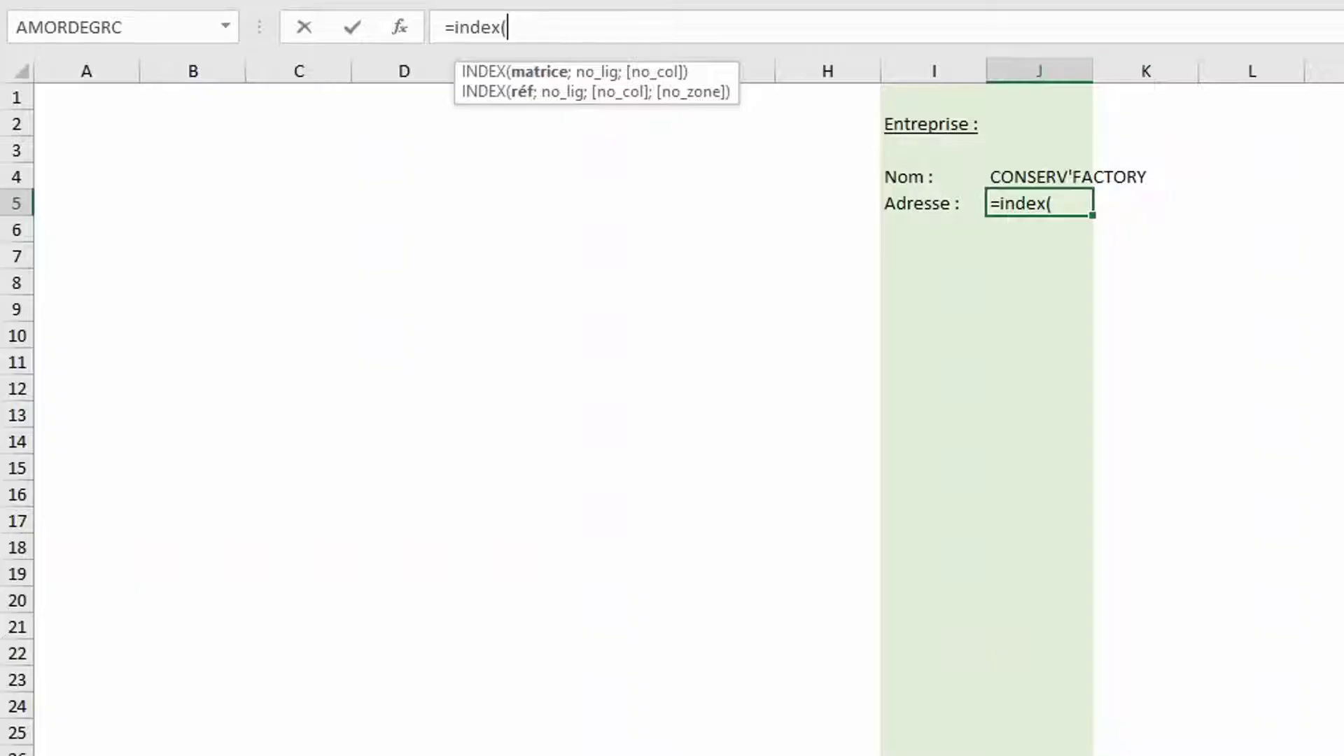
pyautogui.hotkey('ctrl', 'pagedown')
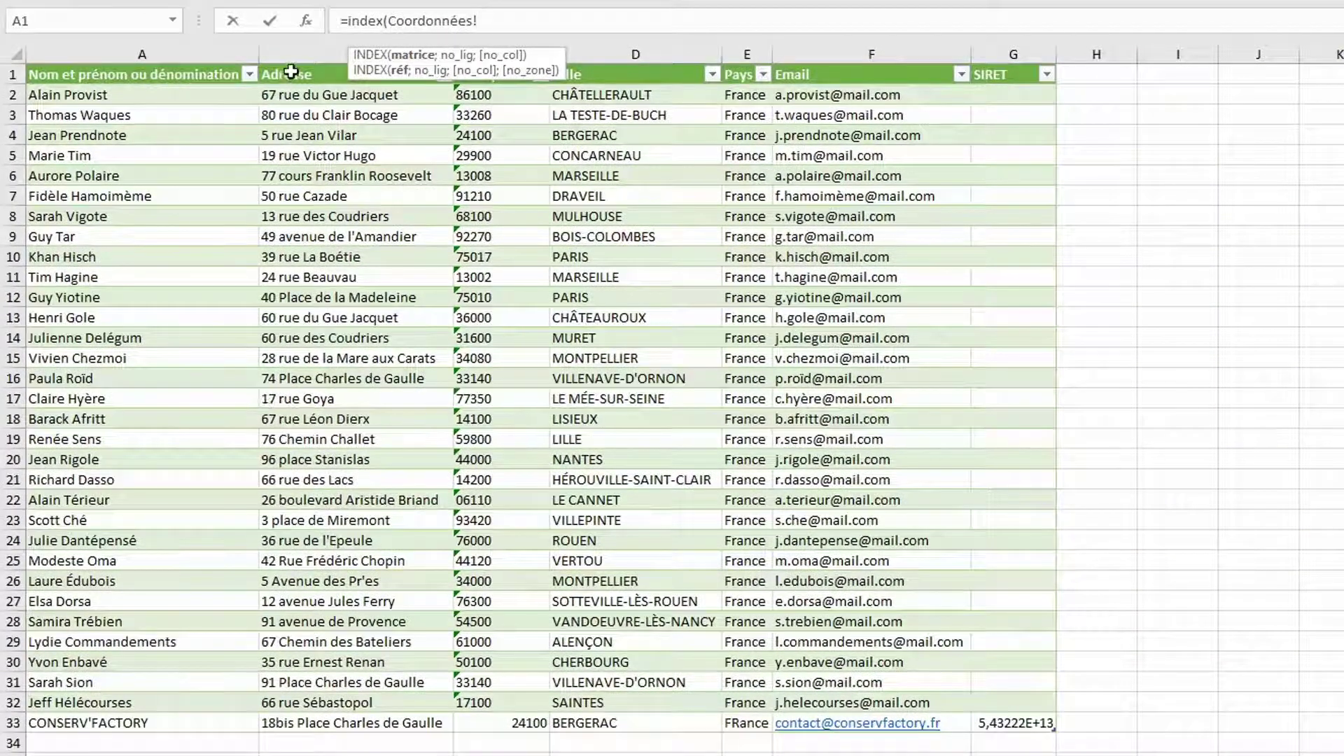
pyautogui.click(291, 63)
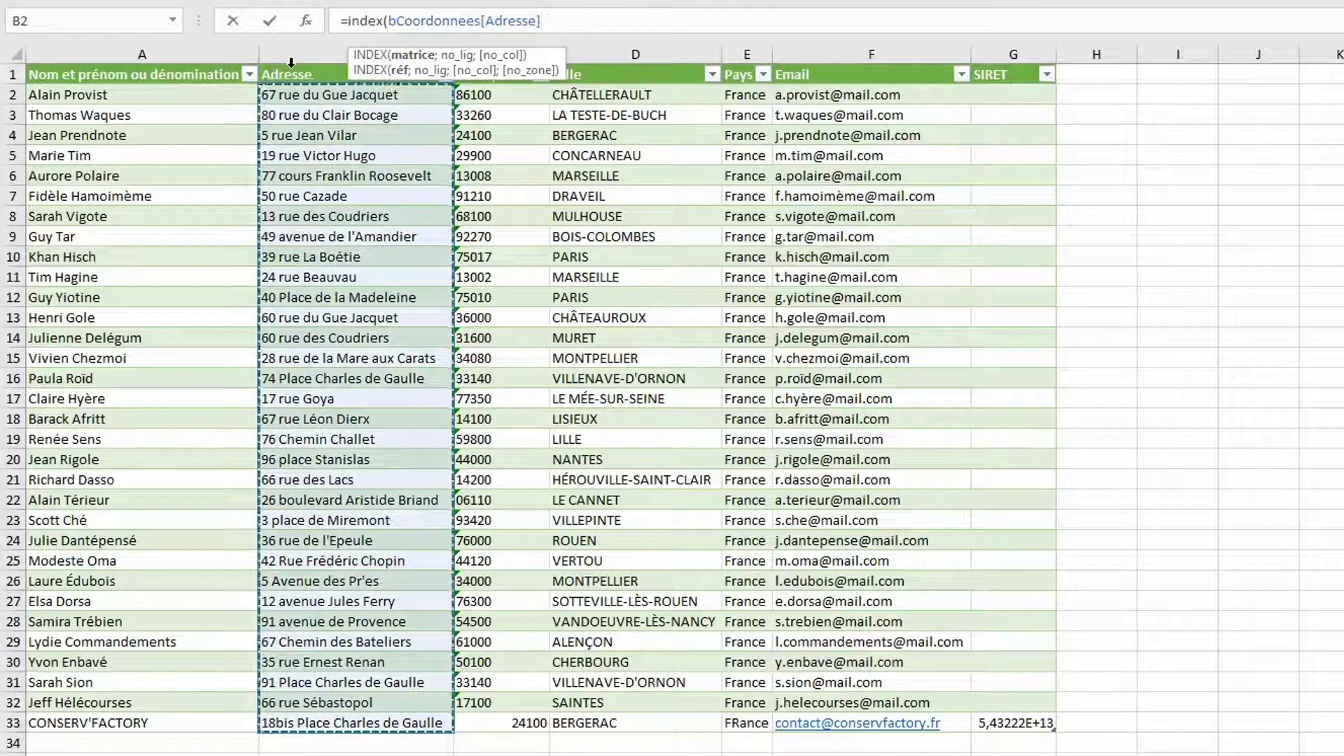
pyautogui.write(';equiv')
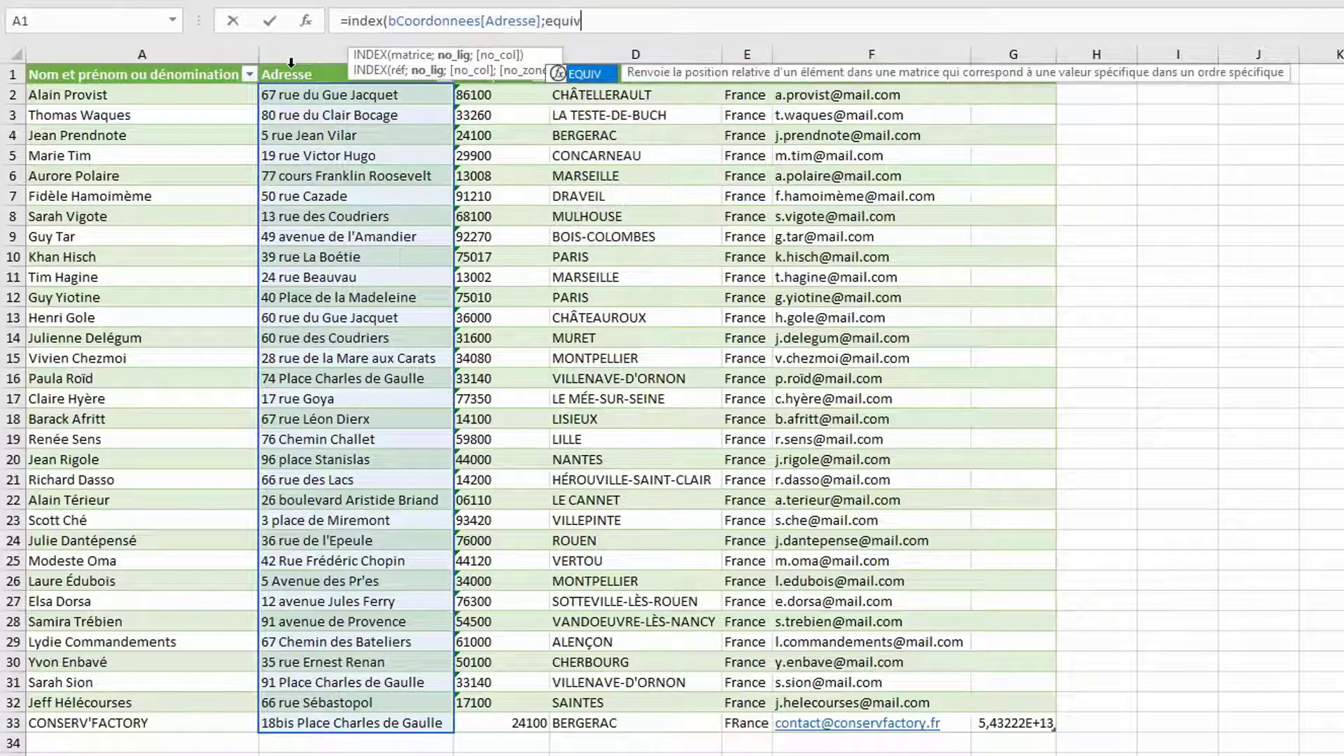
pyautogui.write('(')
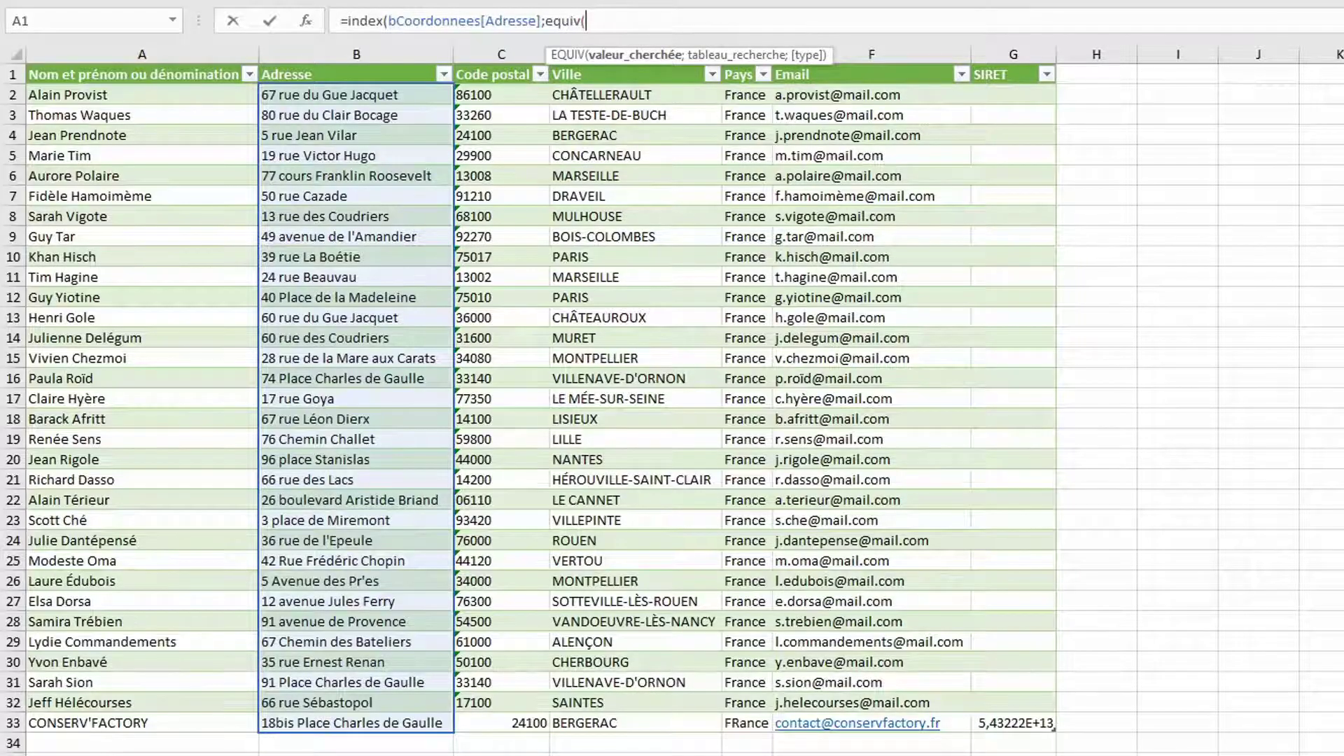
pyautogui.hotkey('ctrl', 'pageup')
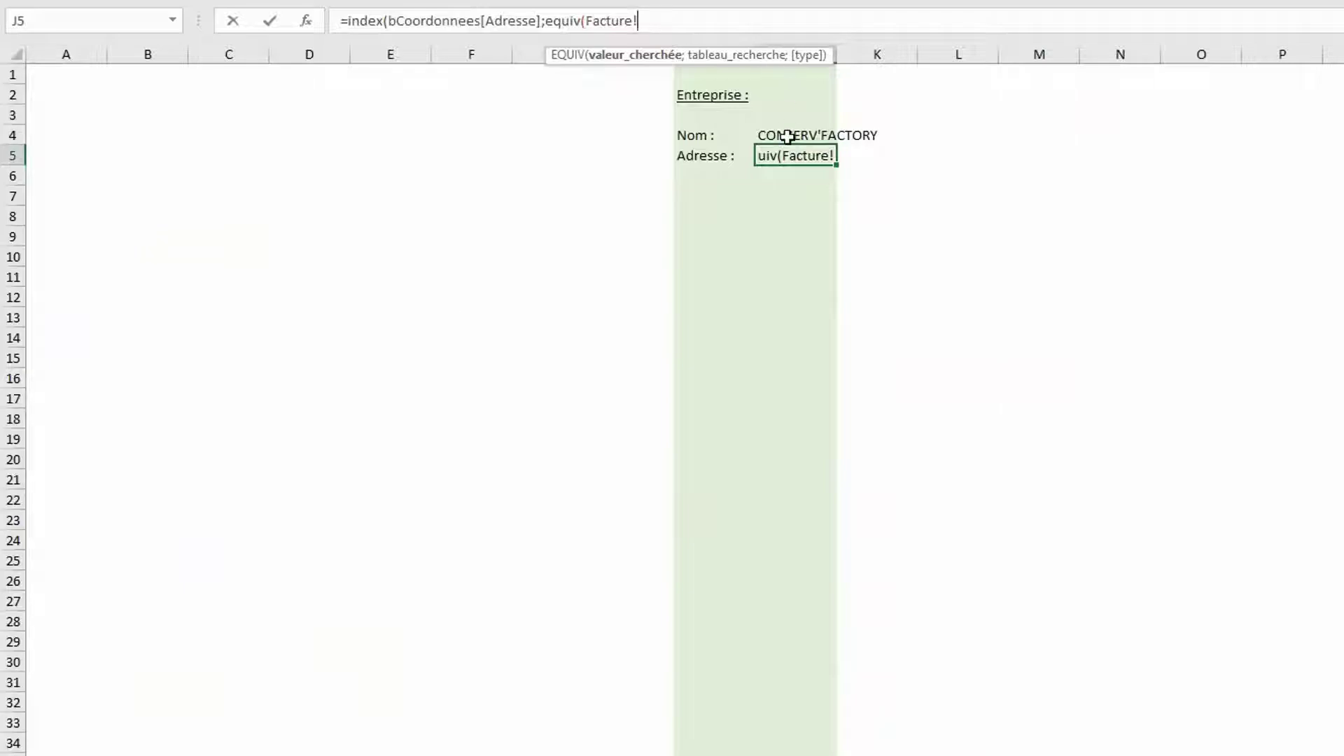
pyautogui.click(787, 136)
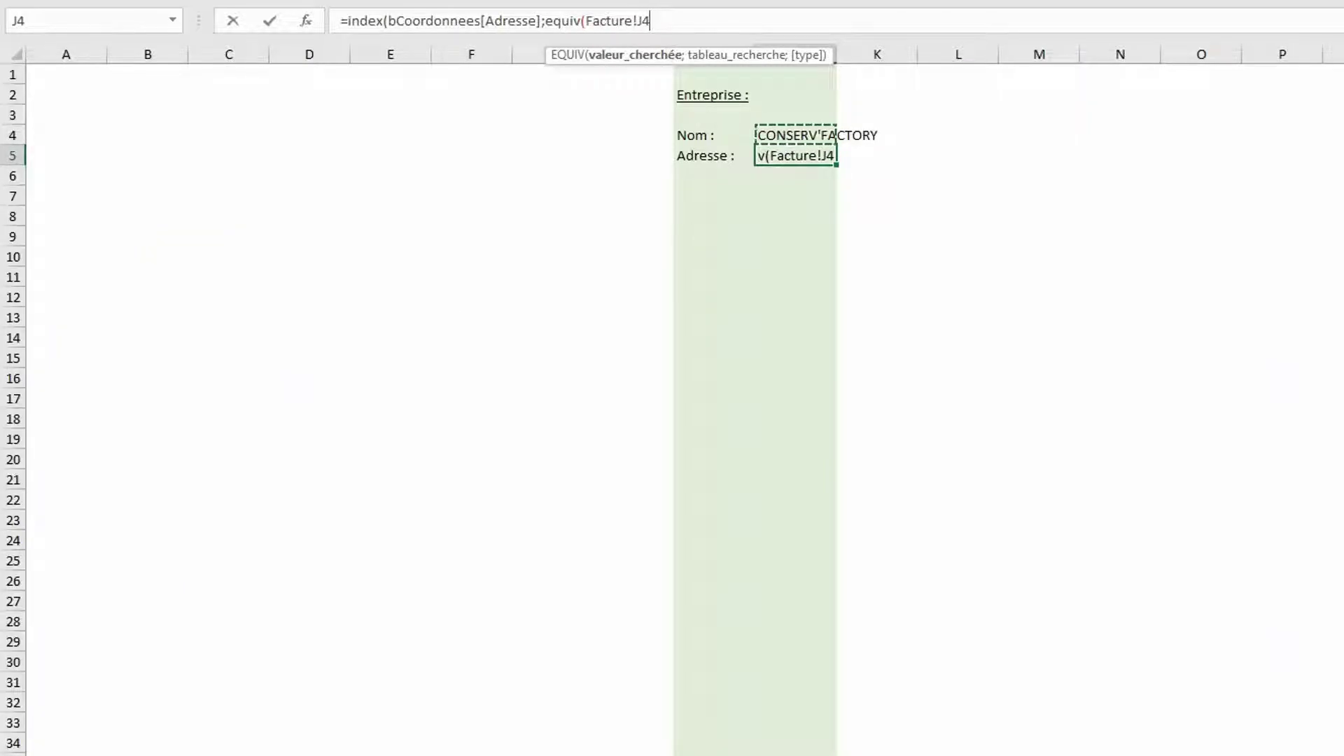
pyautogui.hotkey('ctrl', 'pageup')
pyautogui.hotkey('ctrl', 'pageup')
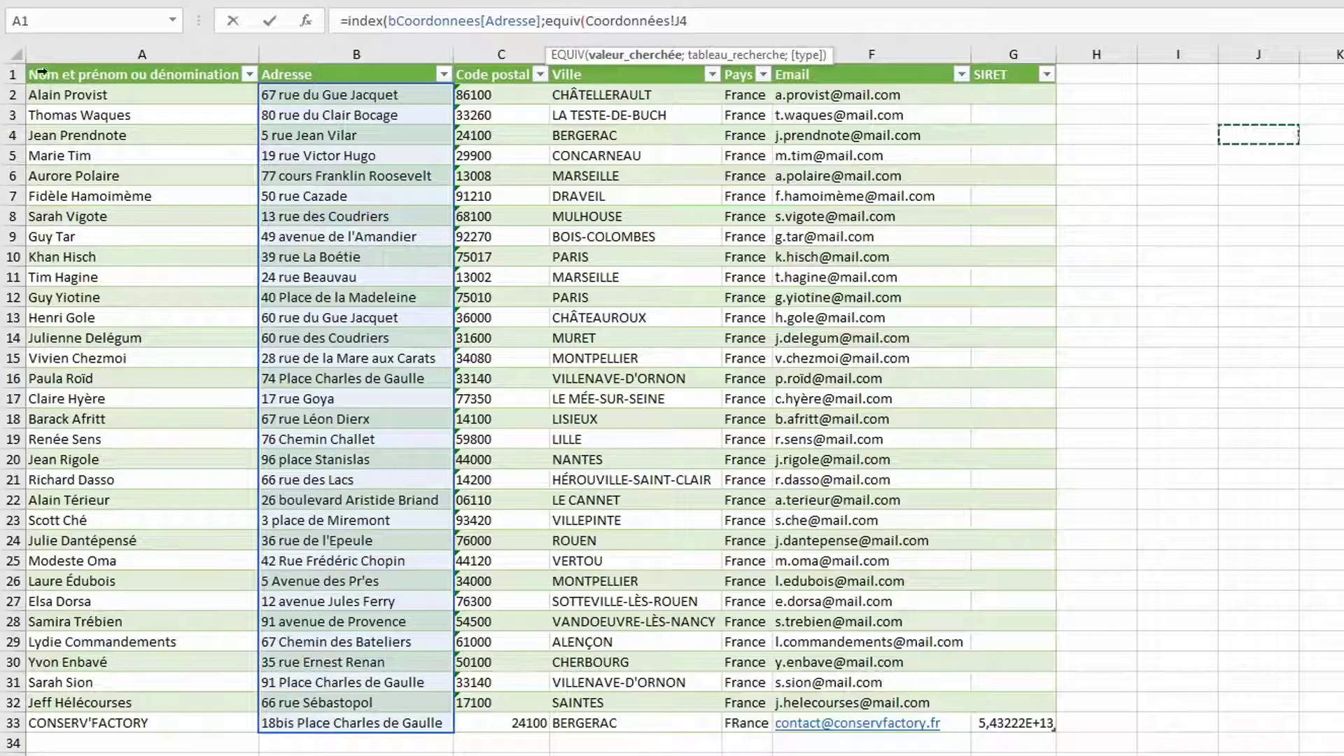
pyautogui.click(70, 61)
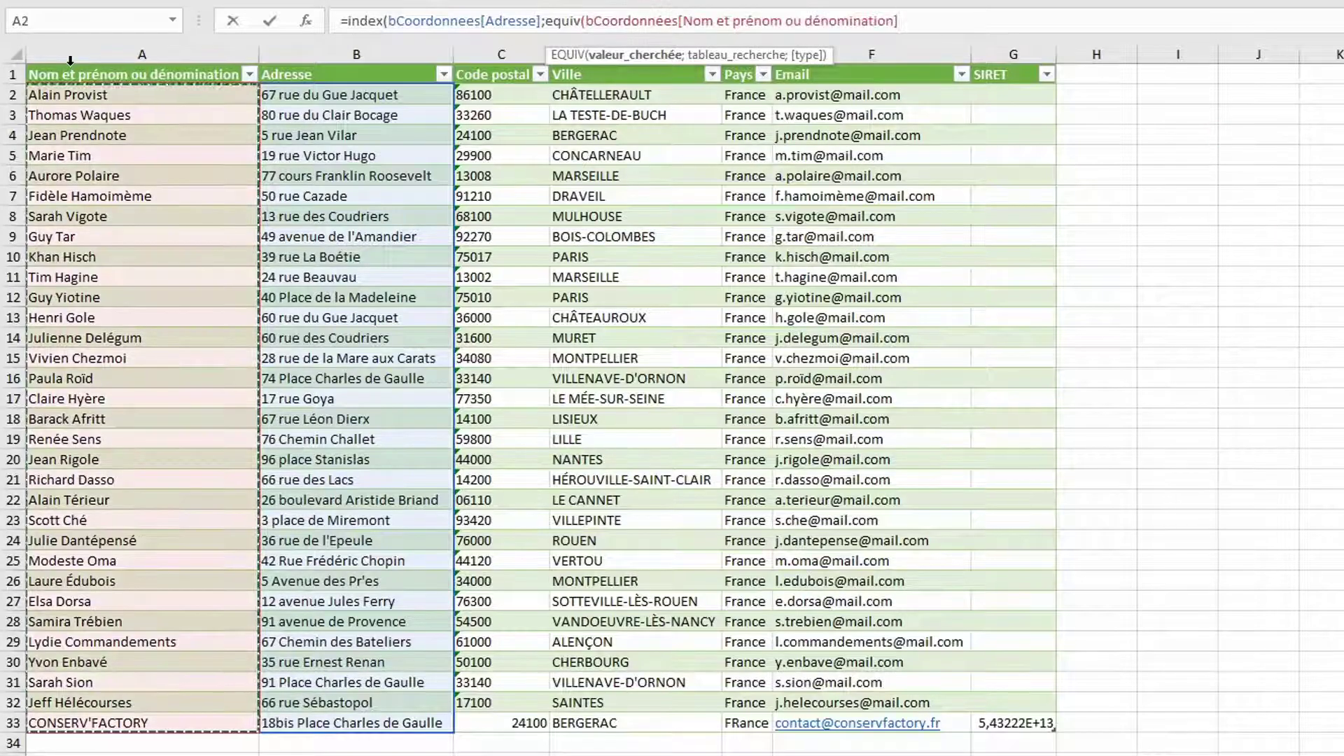
pyautogui.write(';')
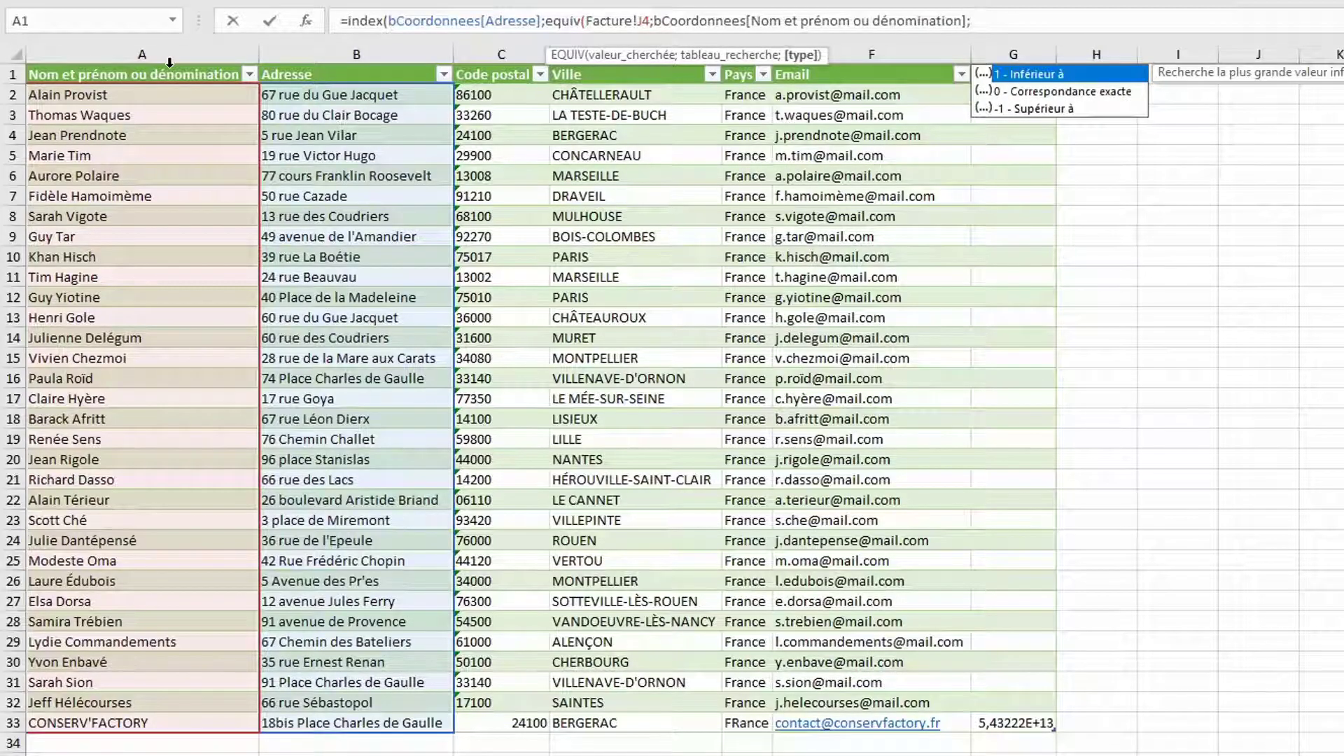
pyautogui.write('0)')
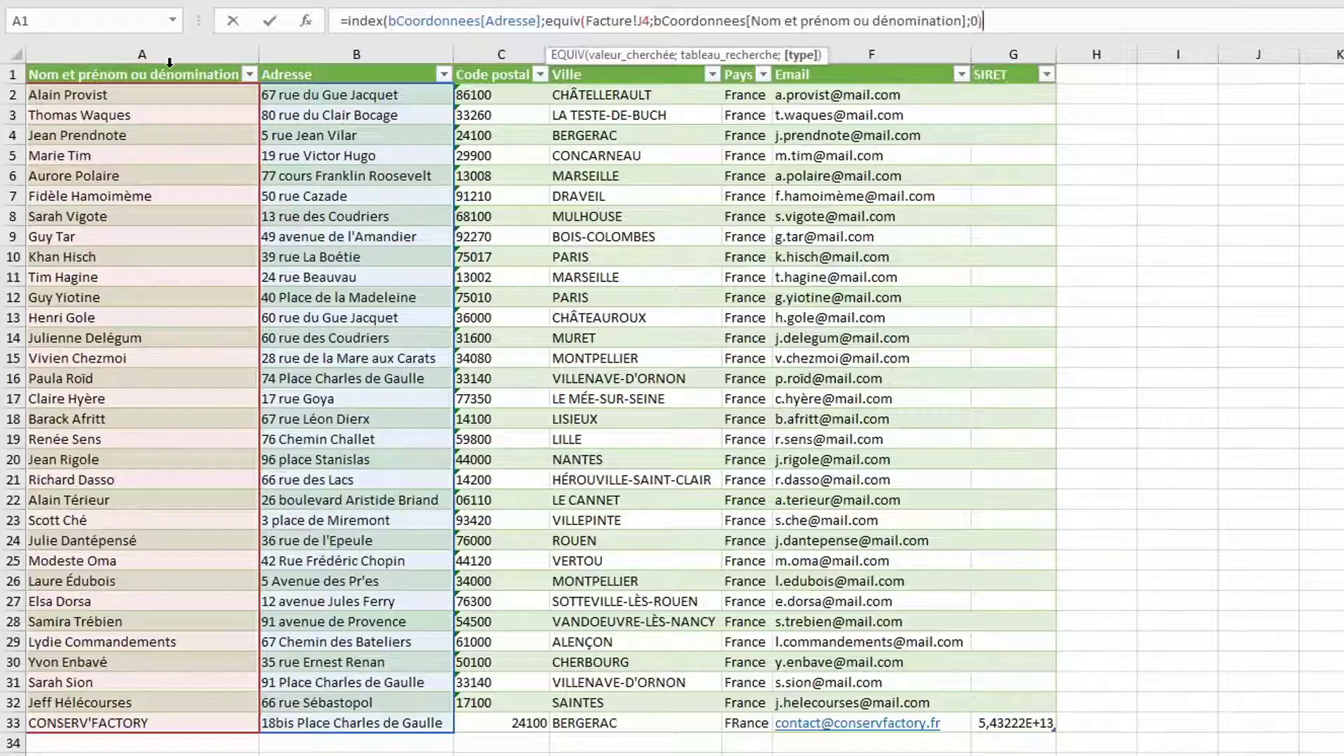
pyautogui.write(')')
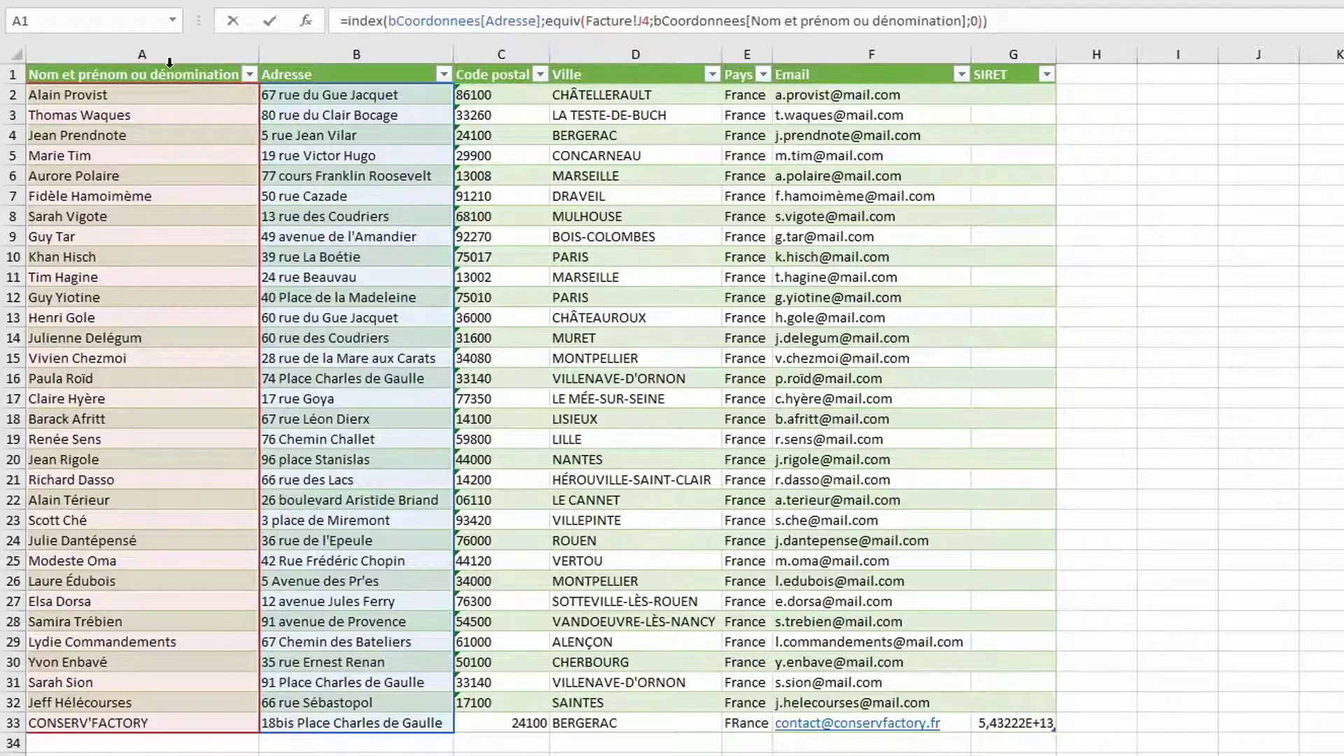
pyautogui.press('Return')
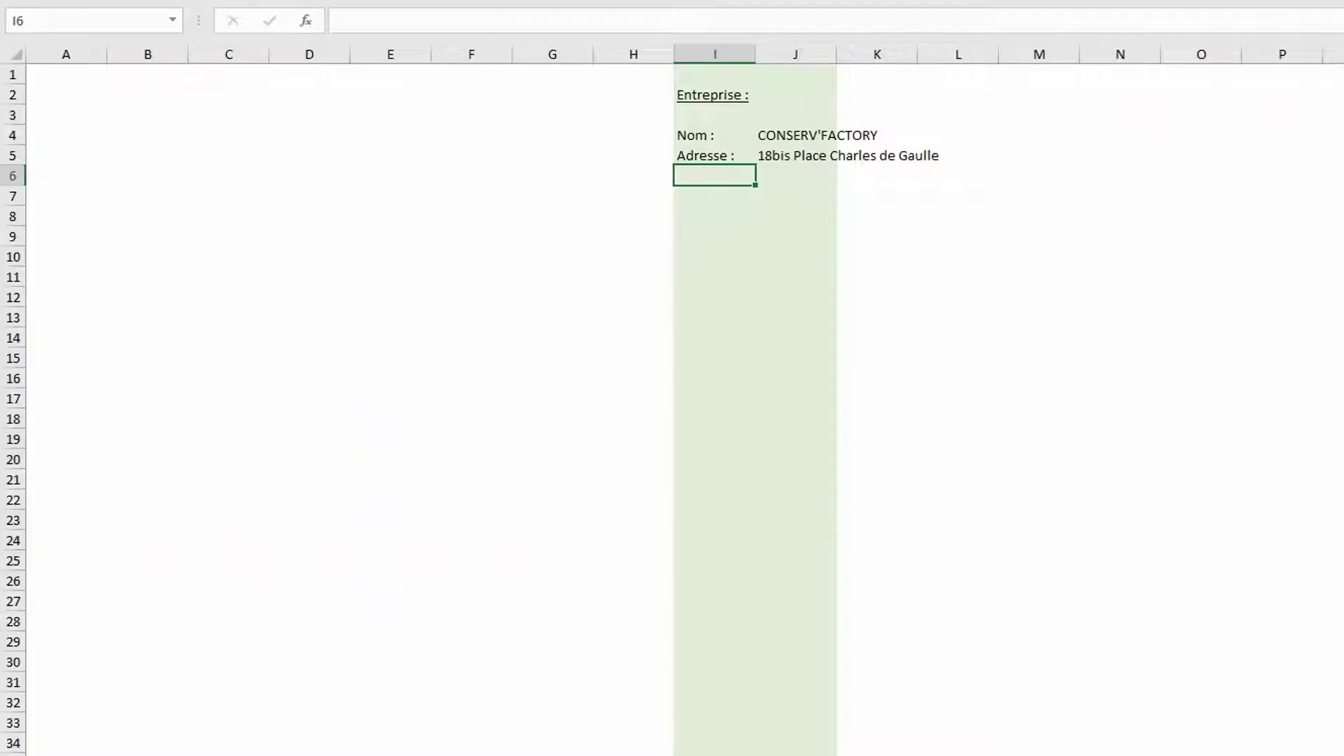
# Autofit column J and add the label 'CP et la ville :' in I6
pyautogui.doubleClick(832, 56)
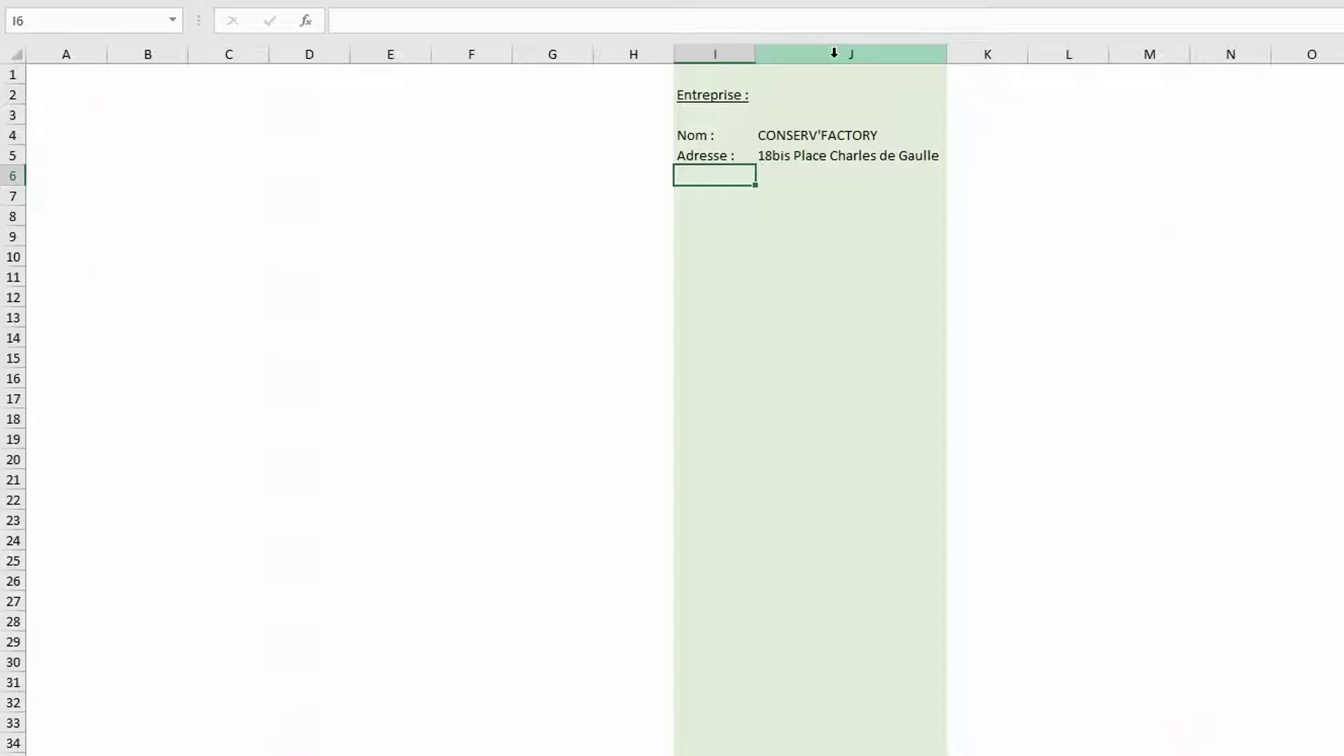
pyautogui.write('CP et la ville :')
pyautogui.press('Return')
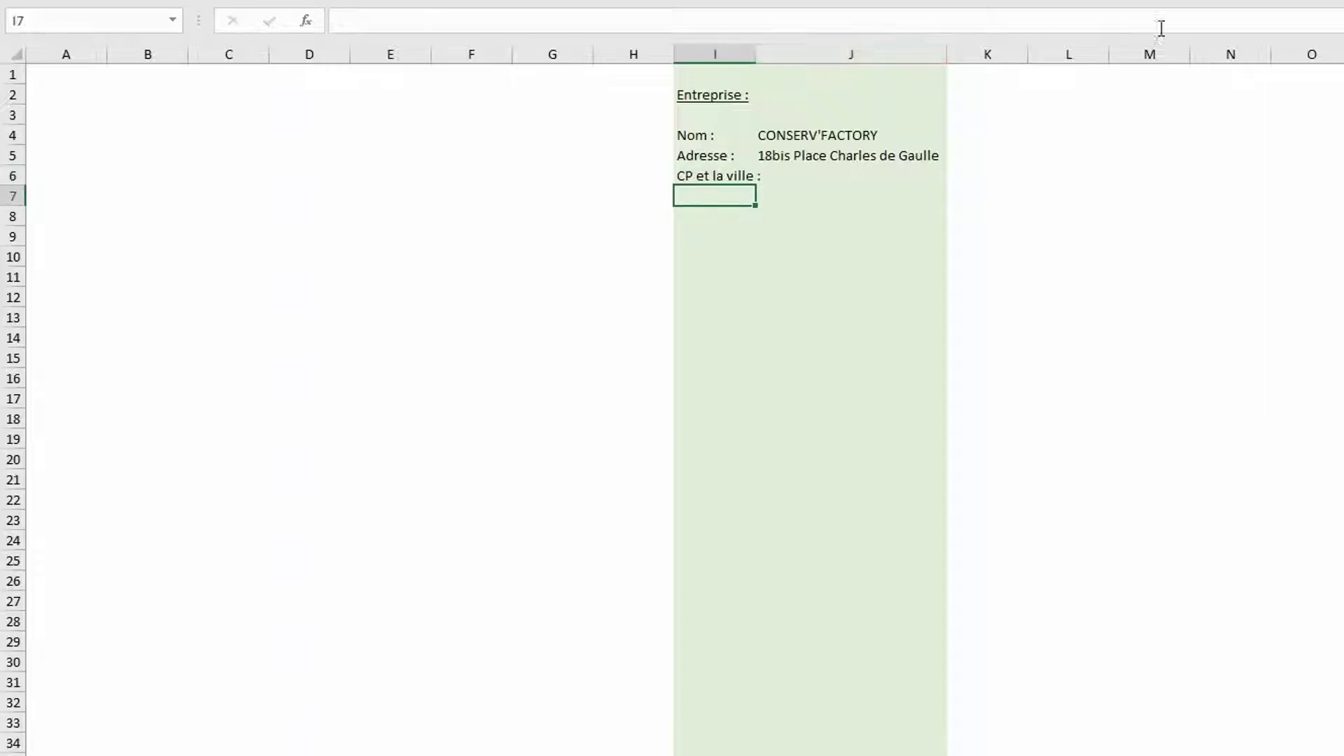
# Copy J5's lookup formula into J6 and make it return Code postal
pyautogui.click(791, 154)
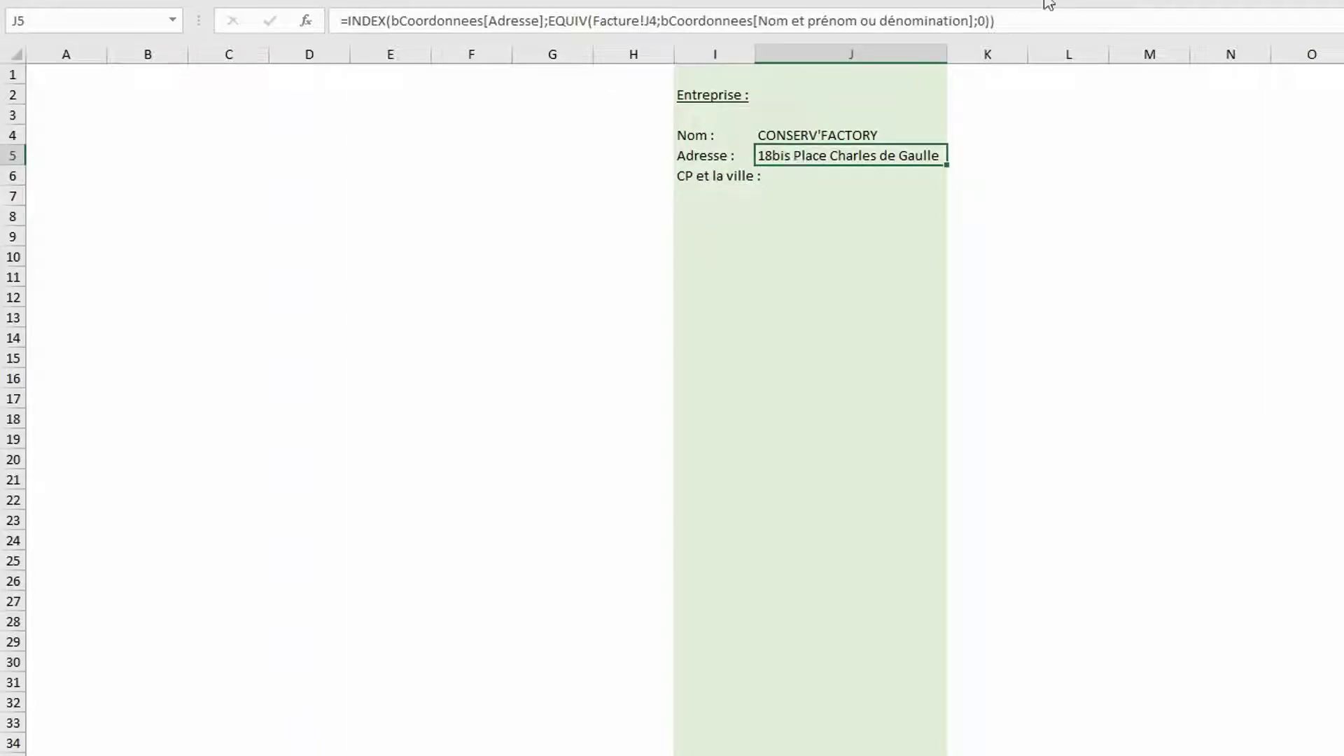
pyautogui.click(1026, 15)
pyautogui.keyDown('shift'); pyautogui.click(350, 21); pyautogui.keyUp('shift')
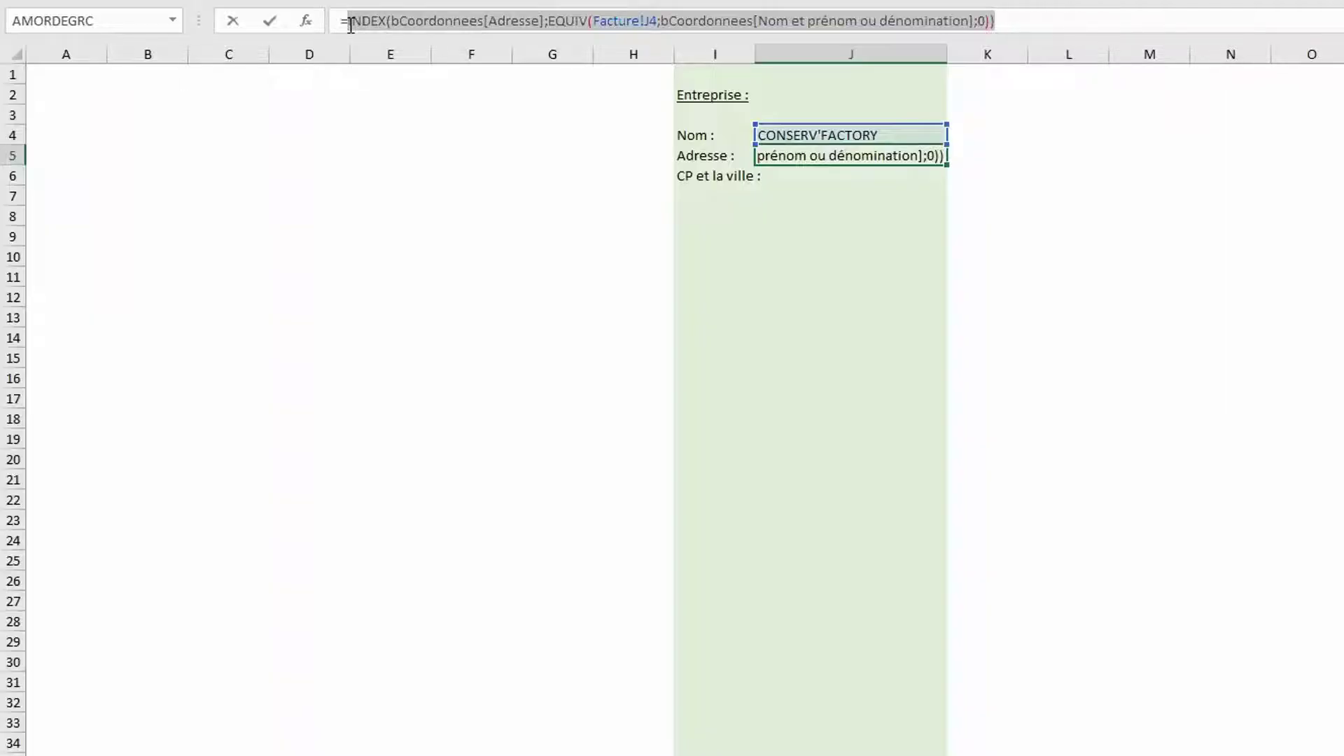
pyautogui.hotkey('ctrl', 'c')
pyautogui.press('Return')
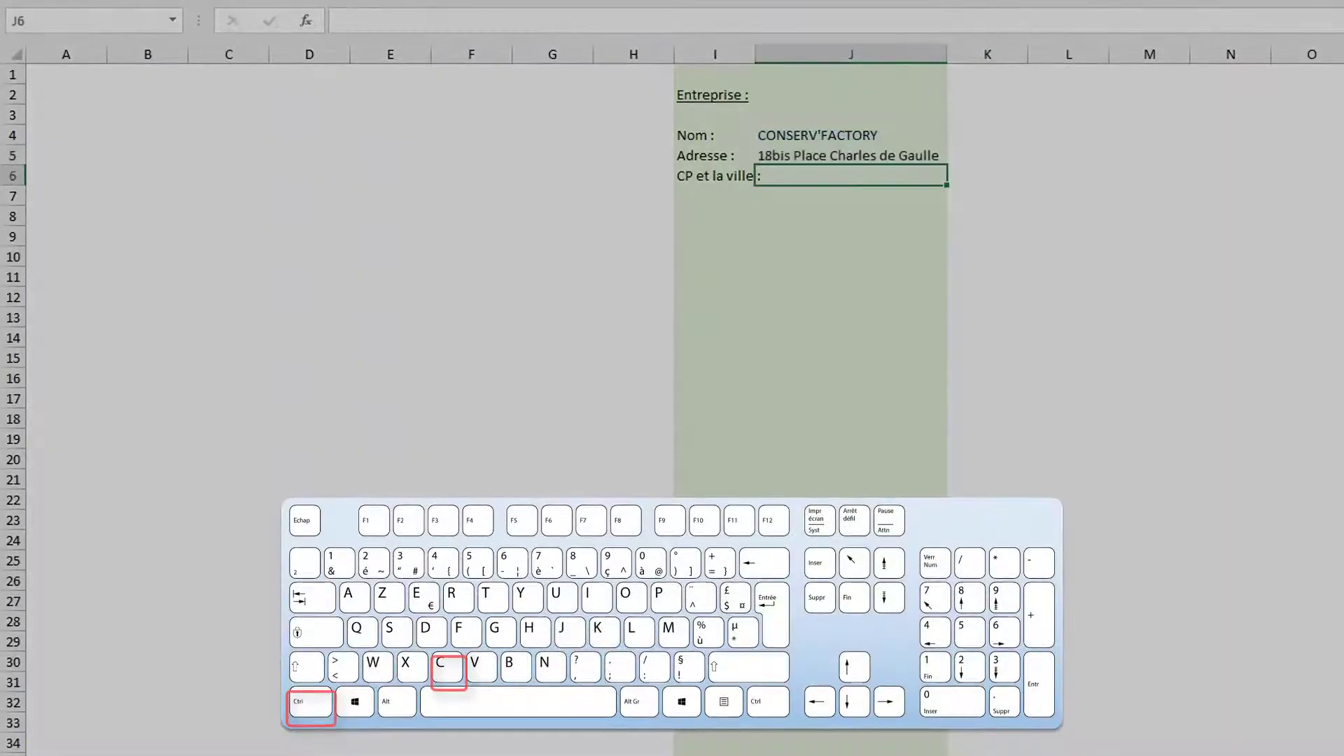
pyautogui.write('=')
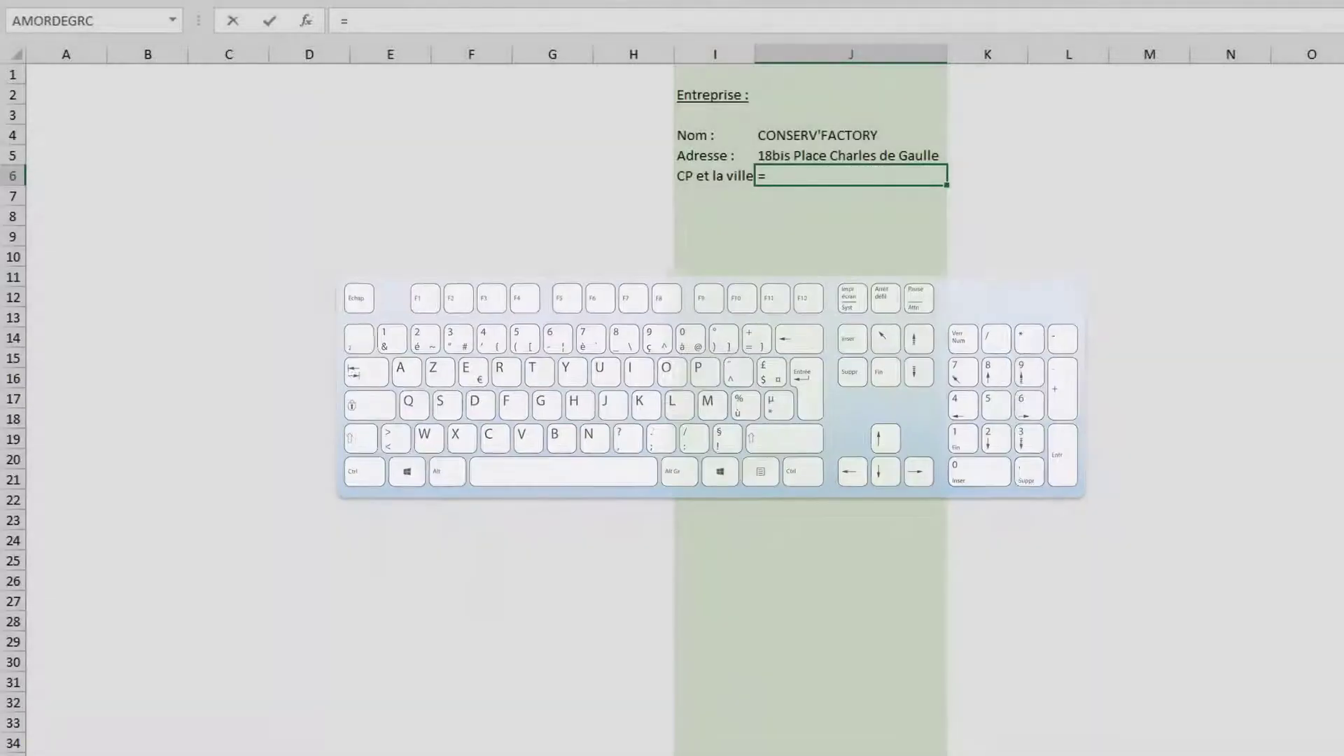
pyautogui.hotkey('ctrl', 'v')
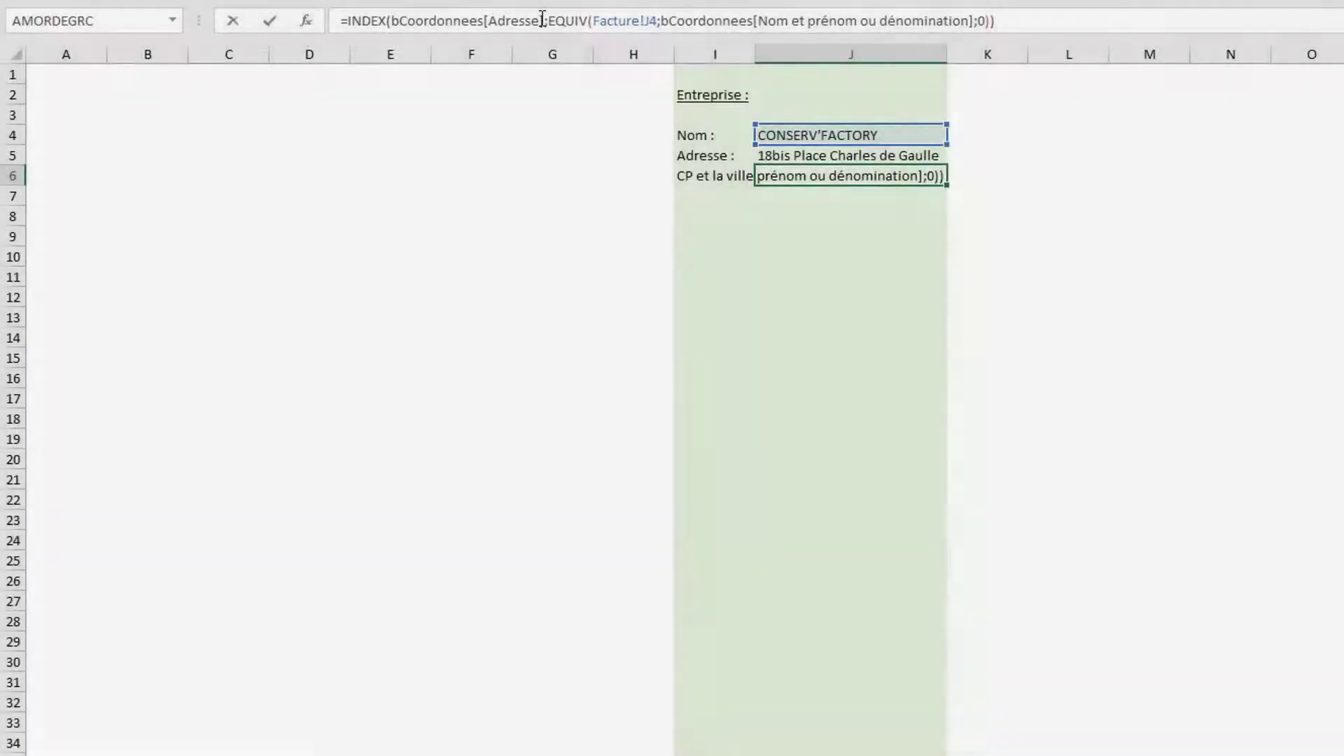
pyautogui.doubleClick(494, 21)
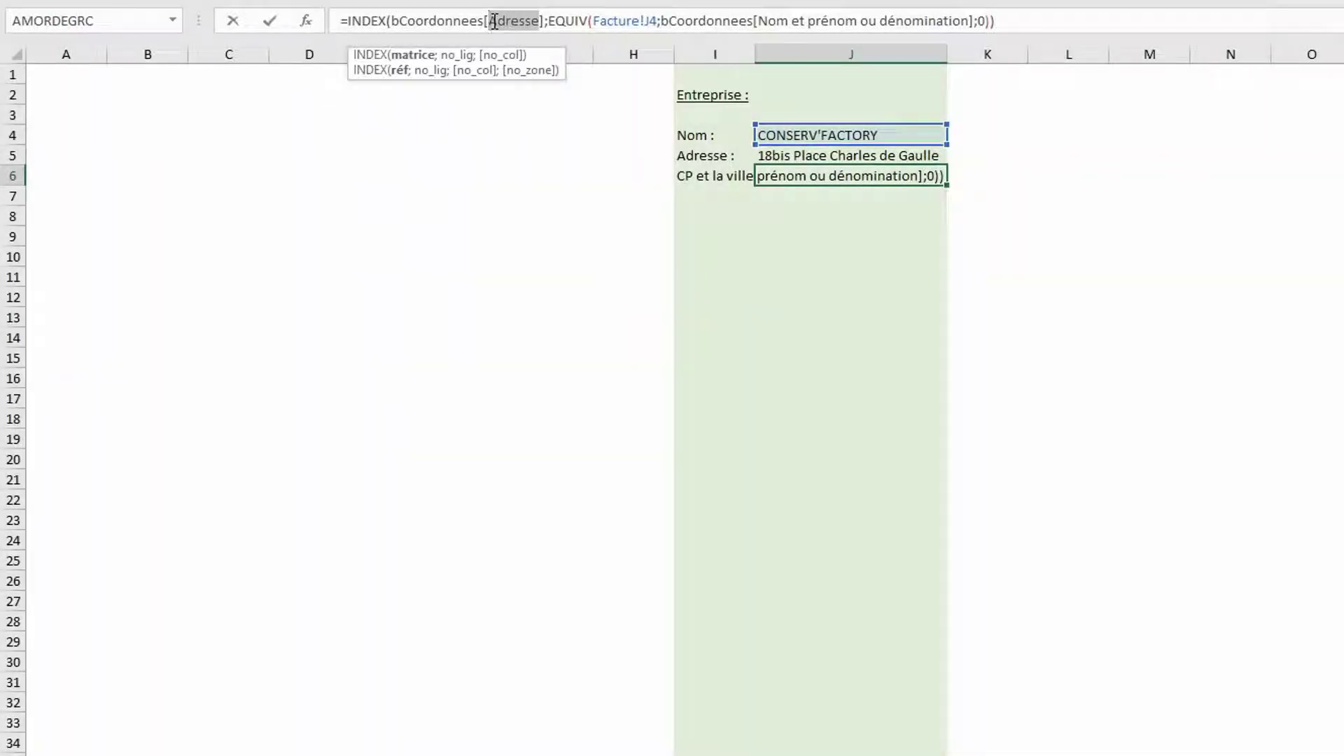
pyautogui.write('C')
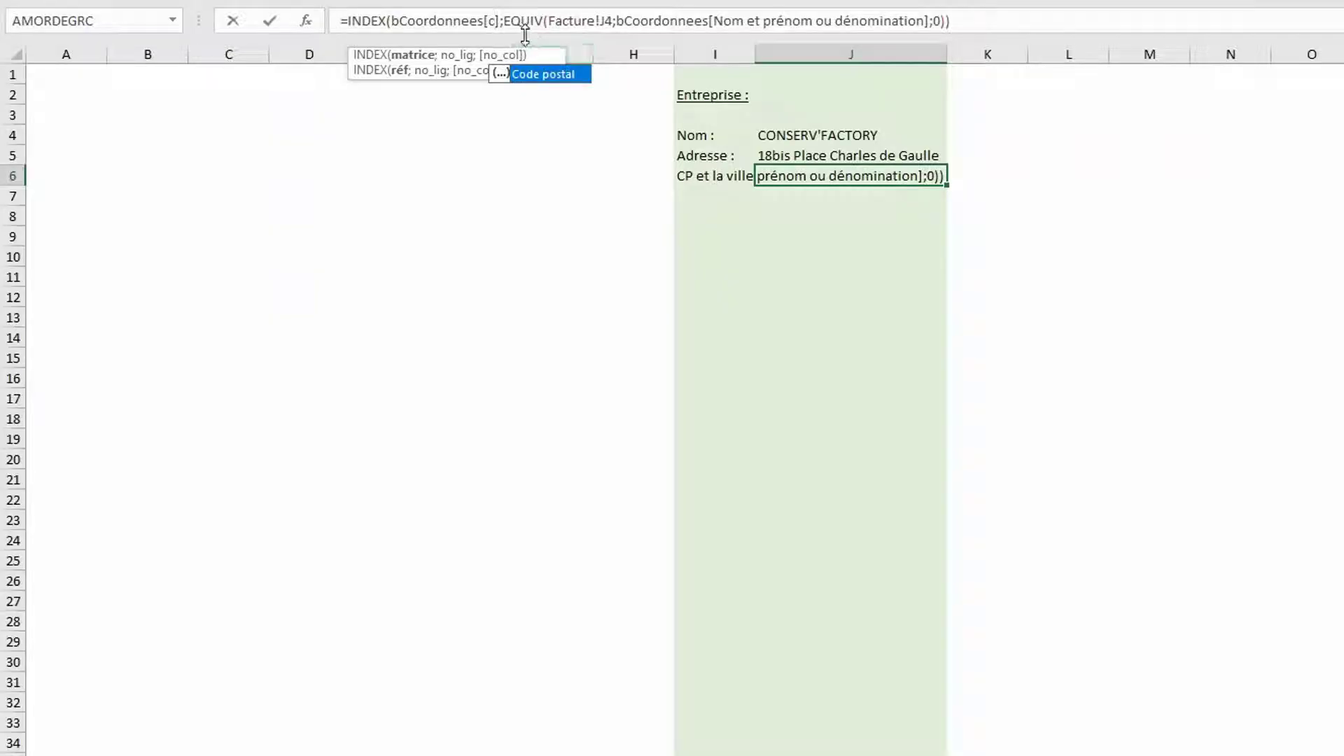
pyautogui.doubleClick(535, 74)
# Append &" "& a second lookup returning Ville, showing 24100 BERGERAC
pyautogui.click(1086, 25)
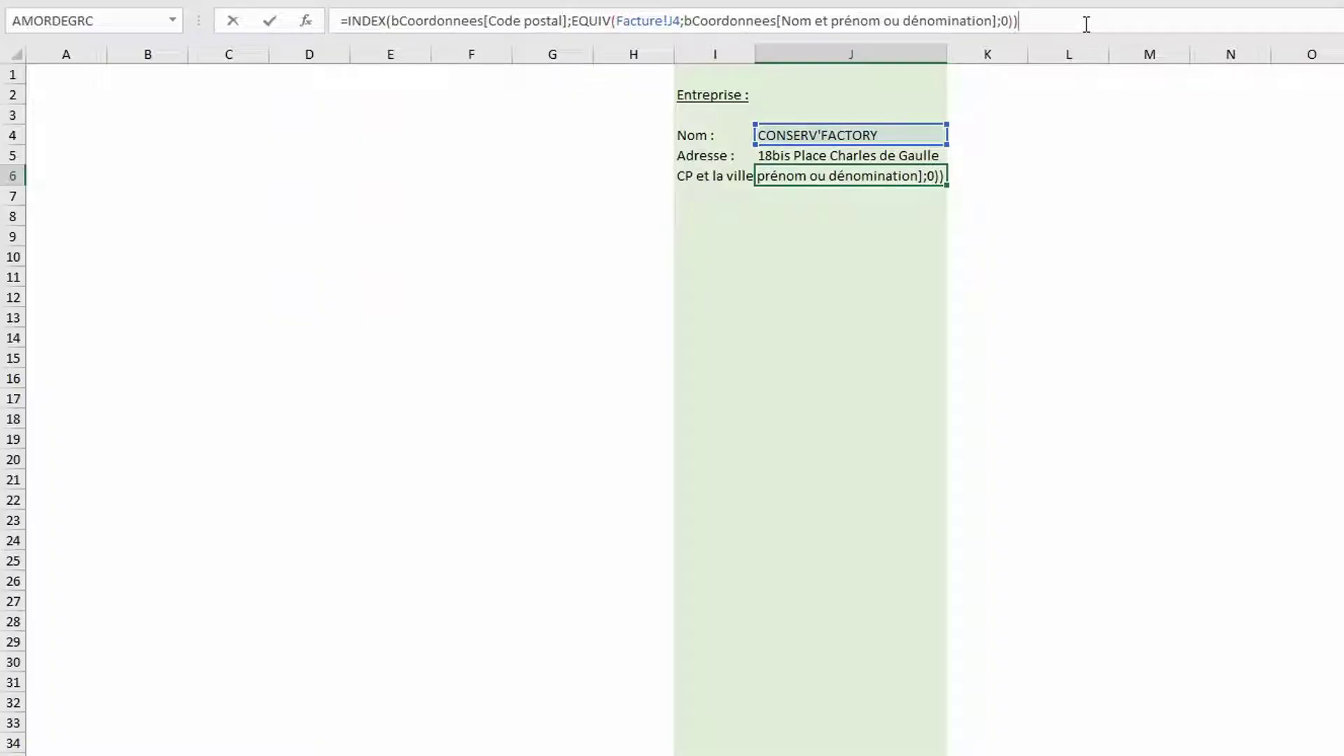
pyautogui.write('&')
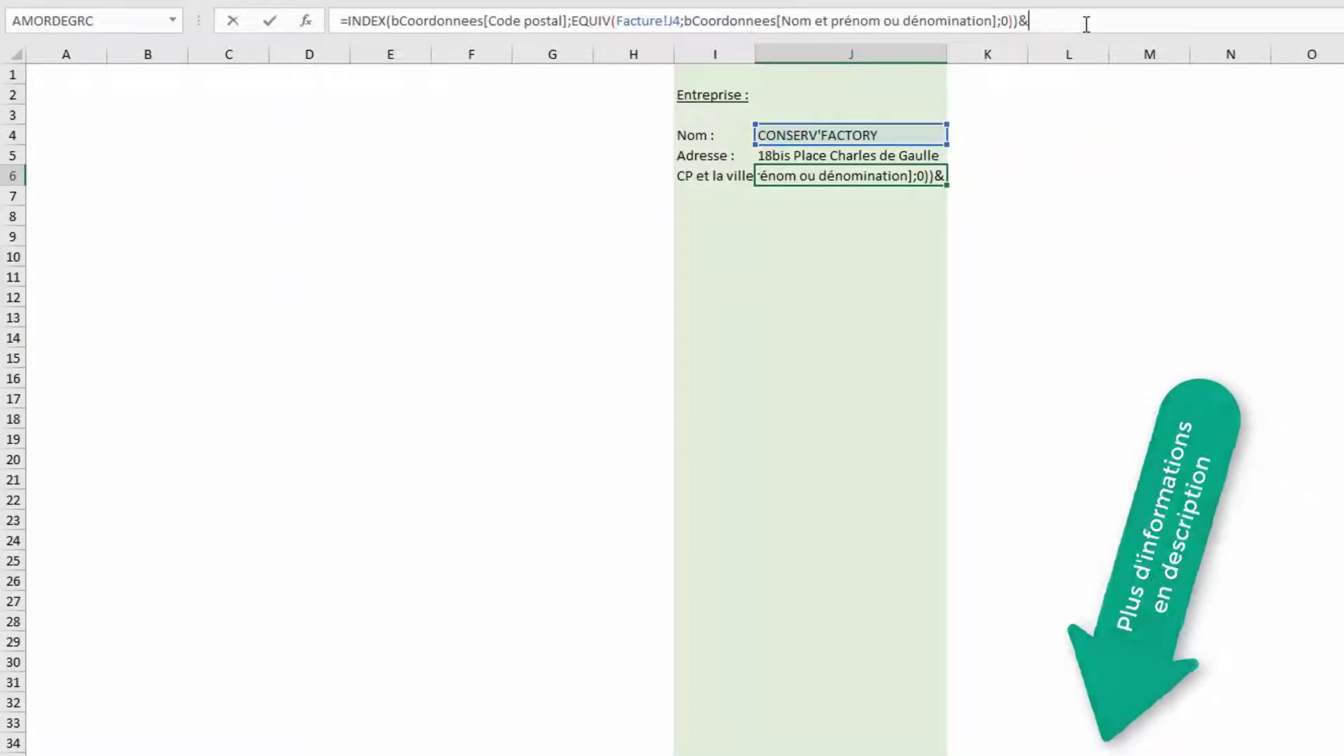
pyautogui.write('" "')
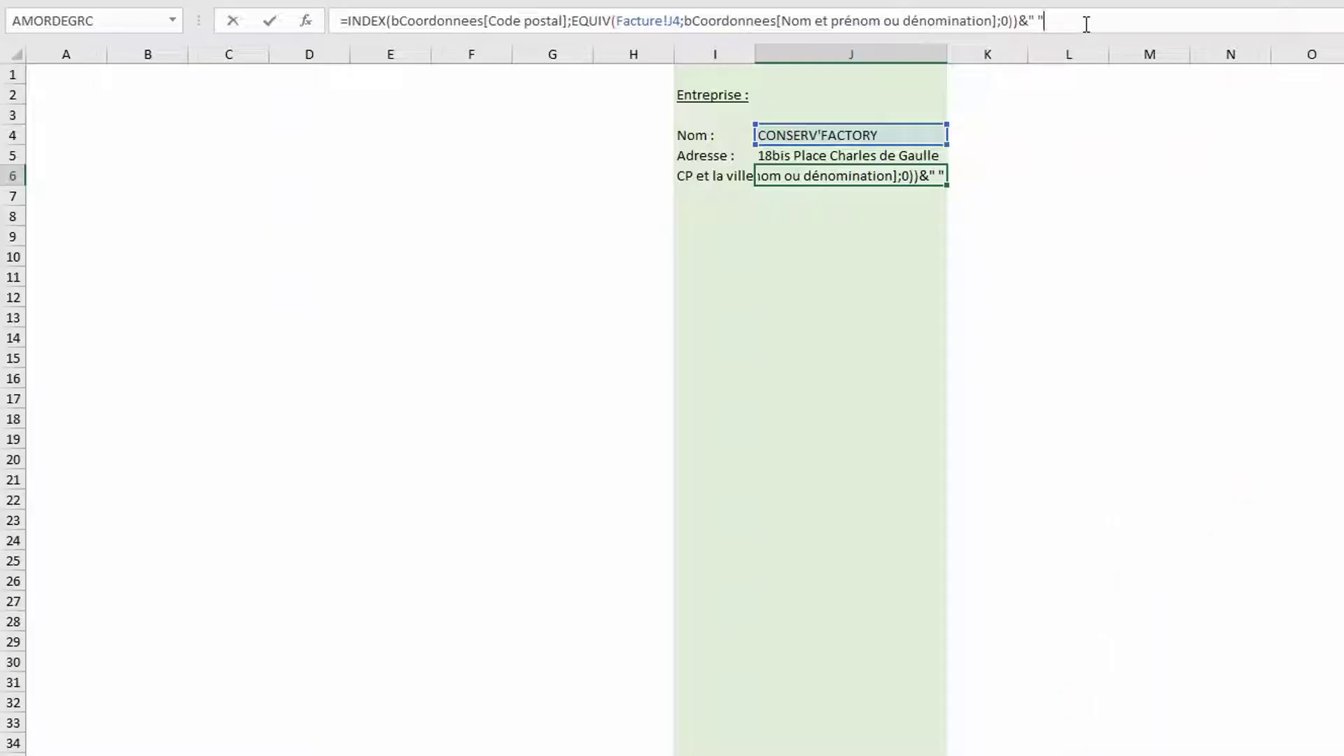
pyautogui.write('&')
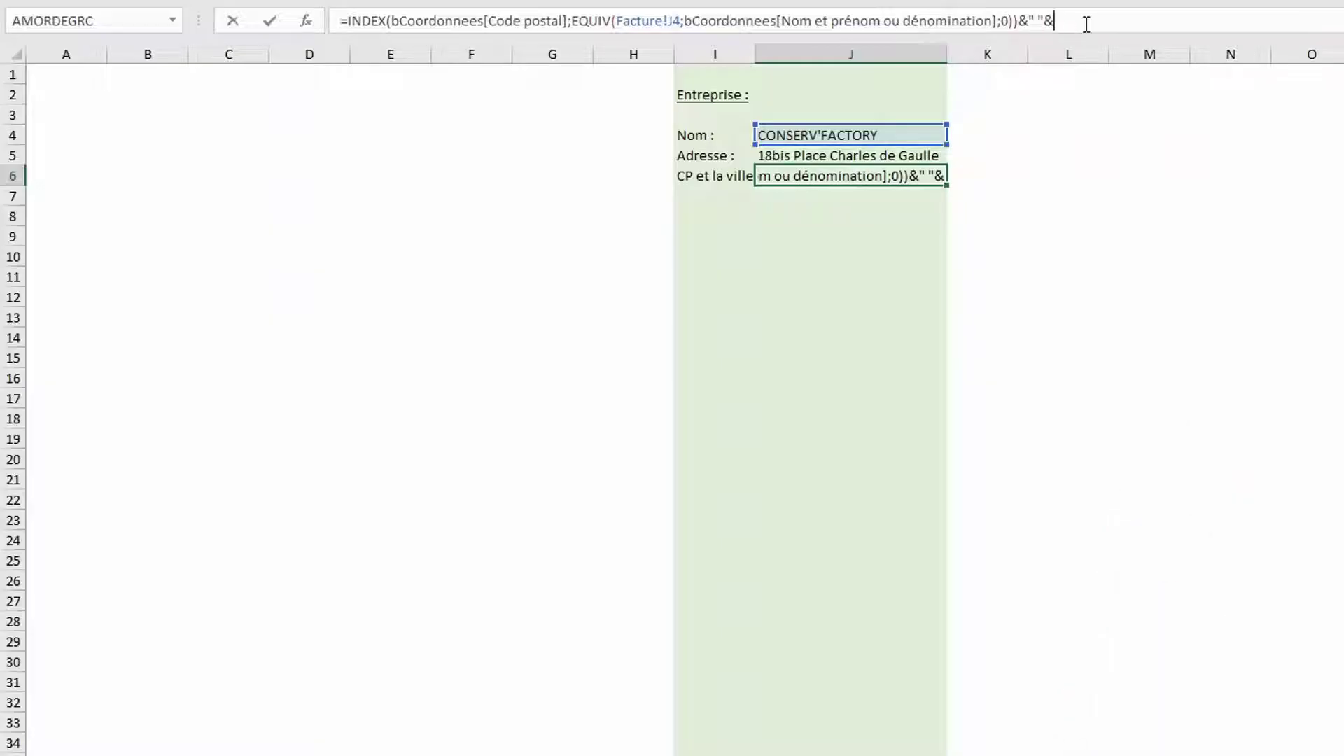
pyautogui.hotkey('ctrl', 'v')
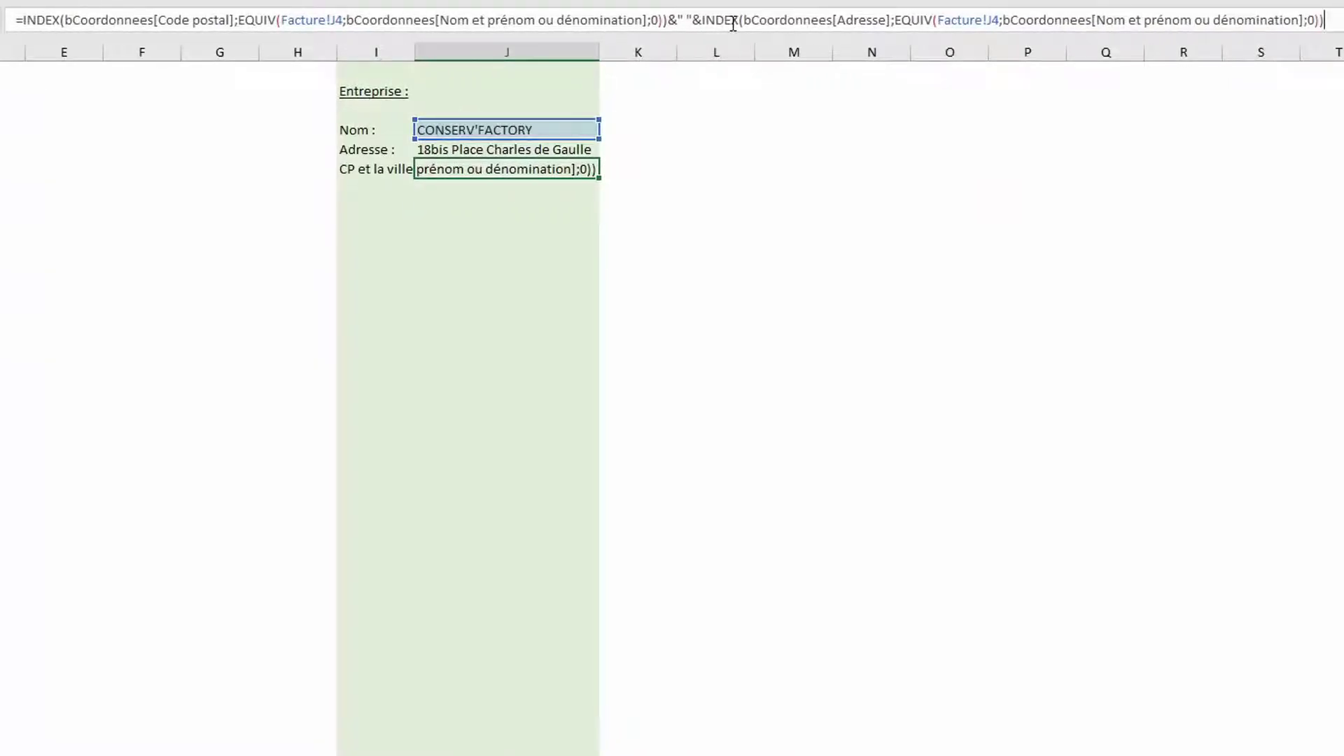
pyautogui.moveTo(885, 19); pyautogui.dragTo(838, 20)
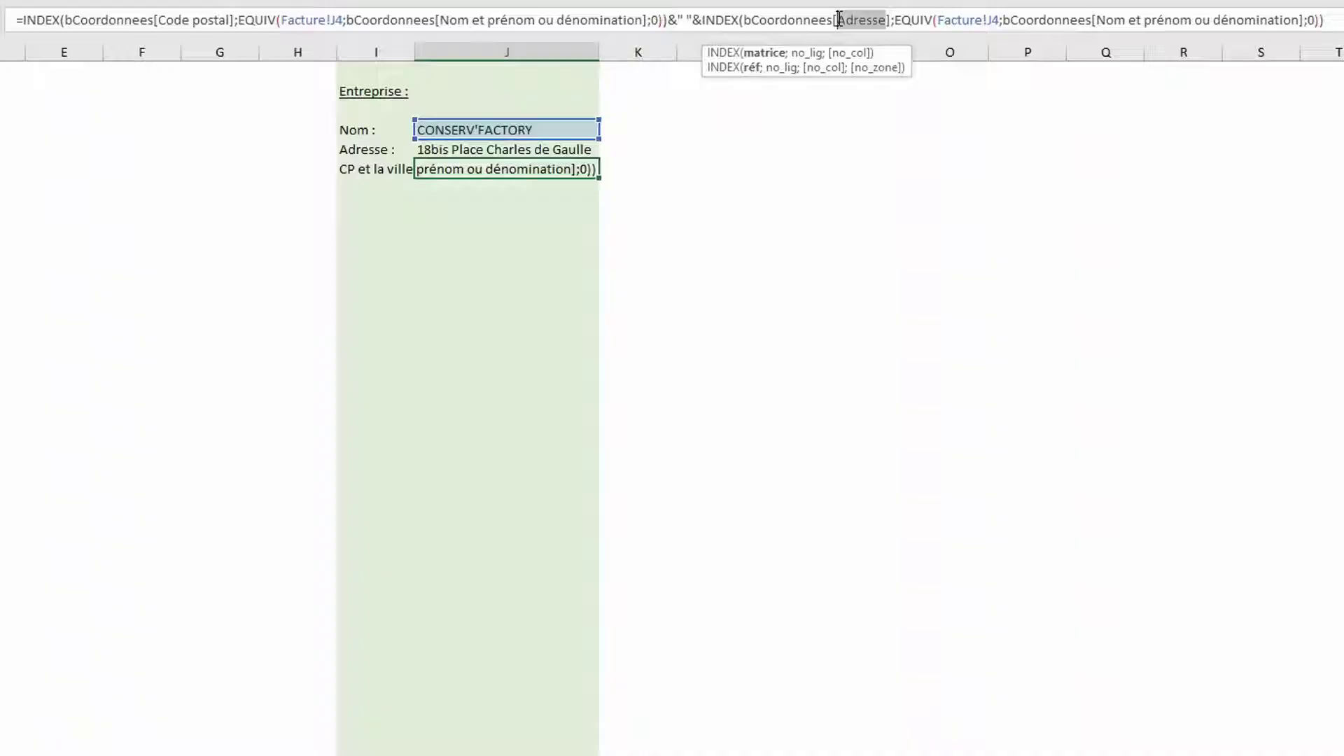
pyautogui.write('V')
pyautogui.doubleClick(874, 68)
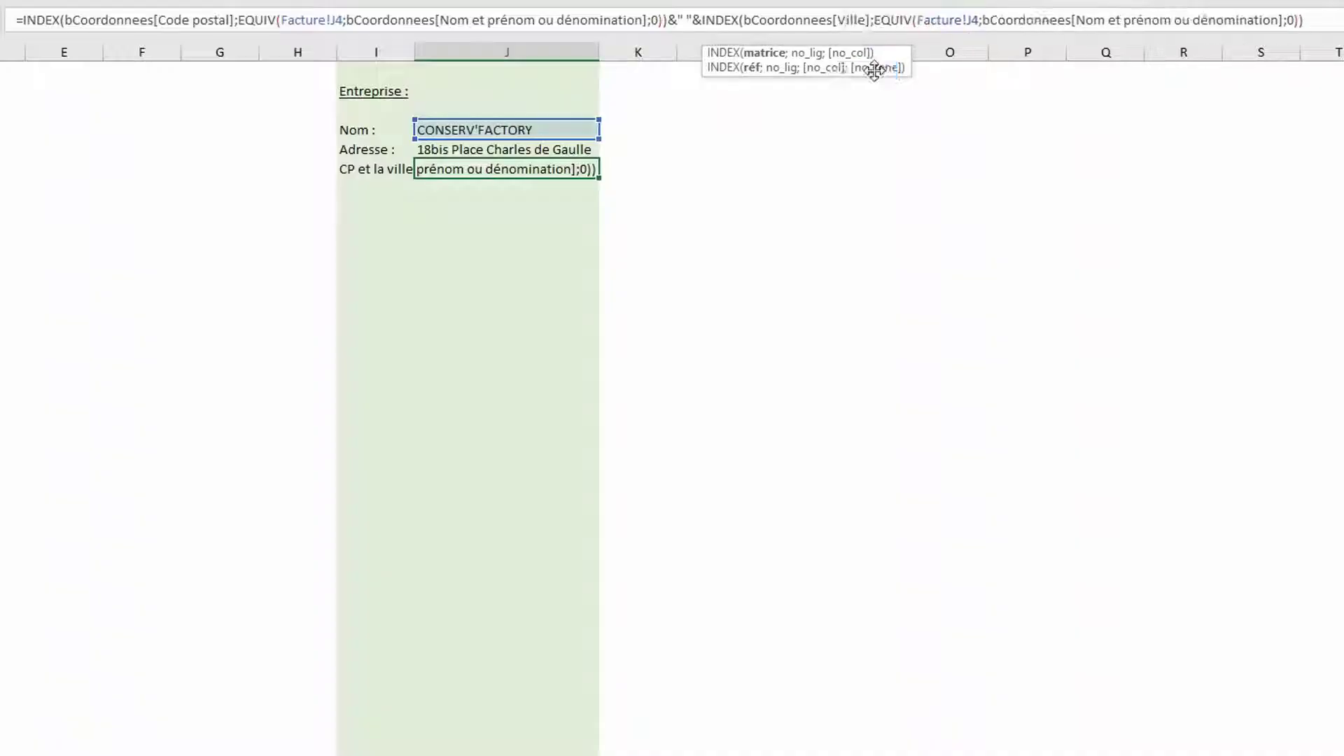
pyautogui.press('Return')
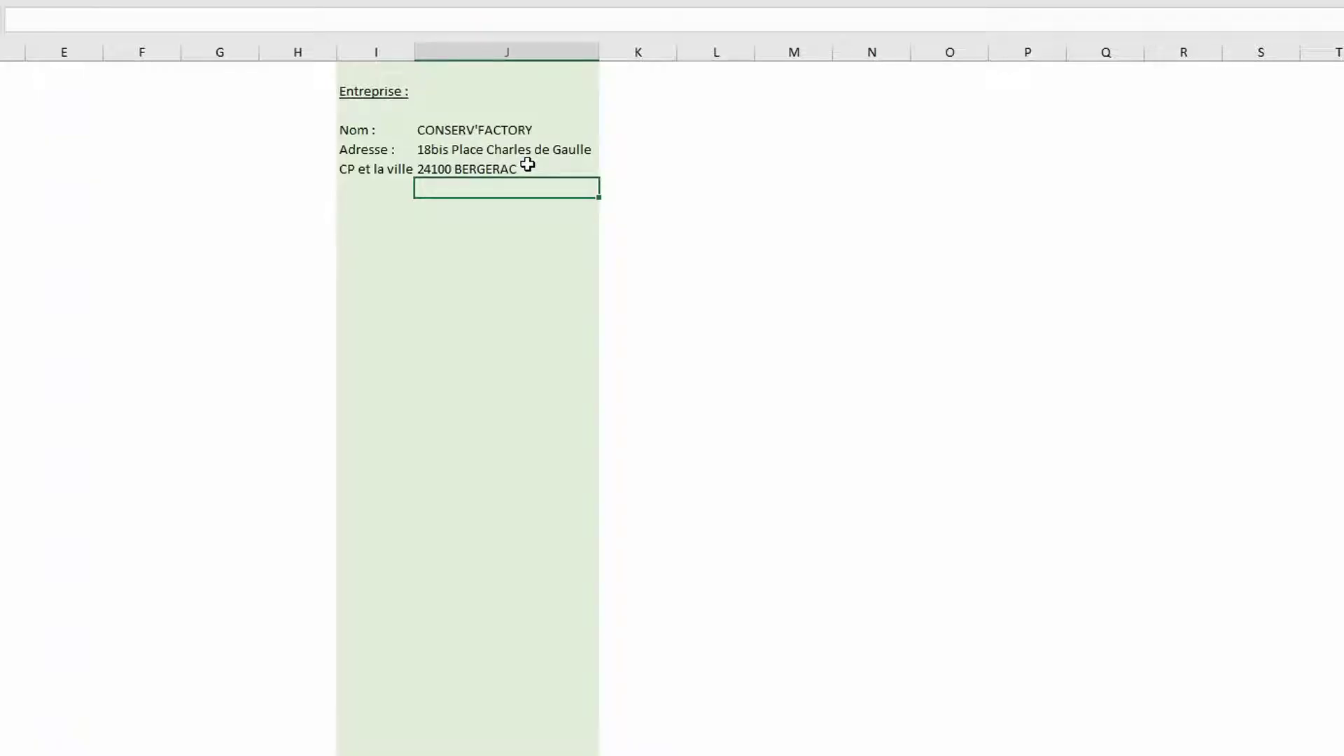
# Add a SIREN label with a pasted INDEX/EQUIV lookup switched to the SIRET column
pyautogui.click(368, 187)
pyautogui.write('SIRE')
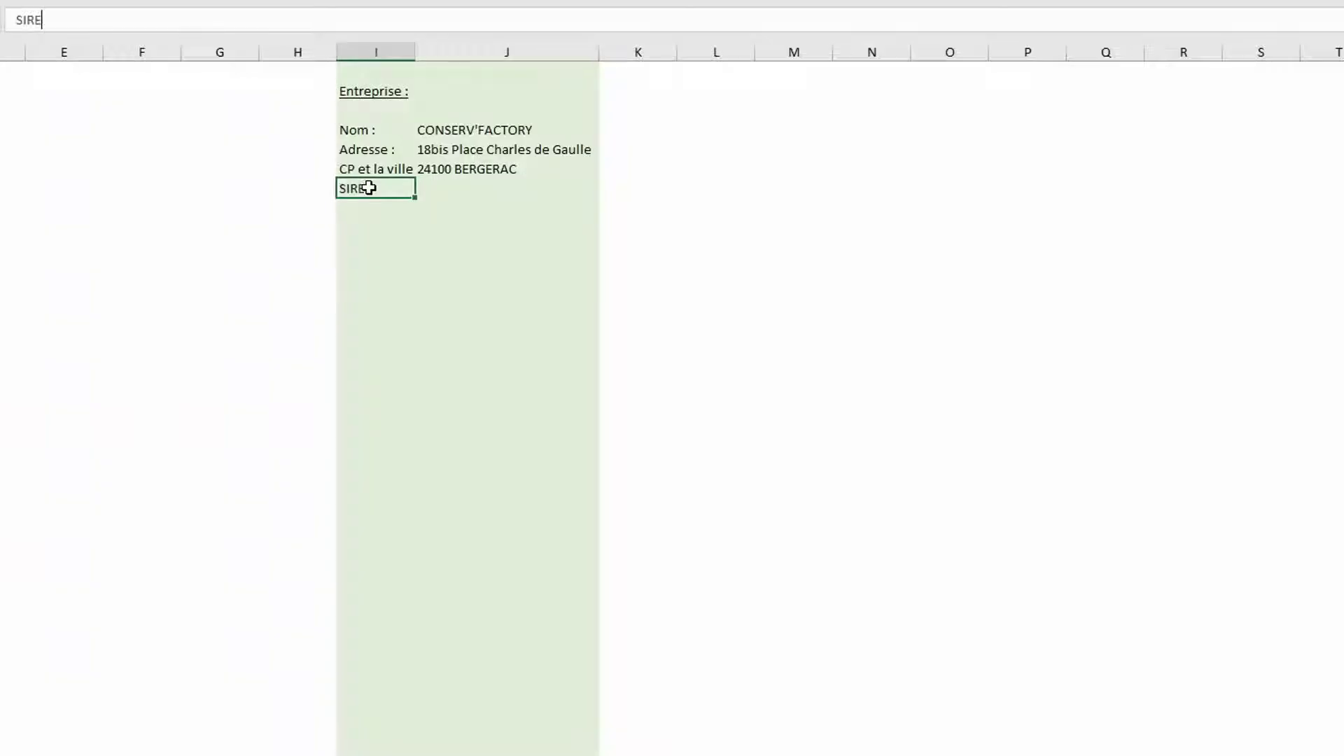
pyautogui.write('N')
pyautogui.press('Tab')
pyautogui.write('=')
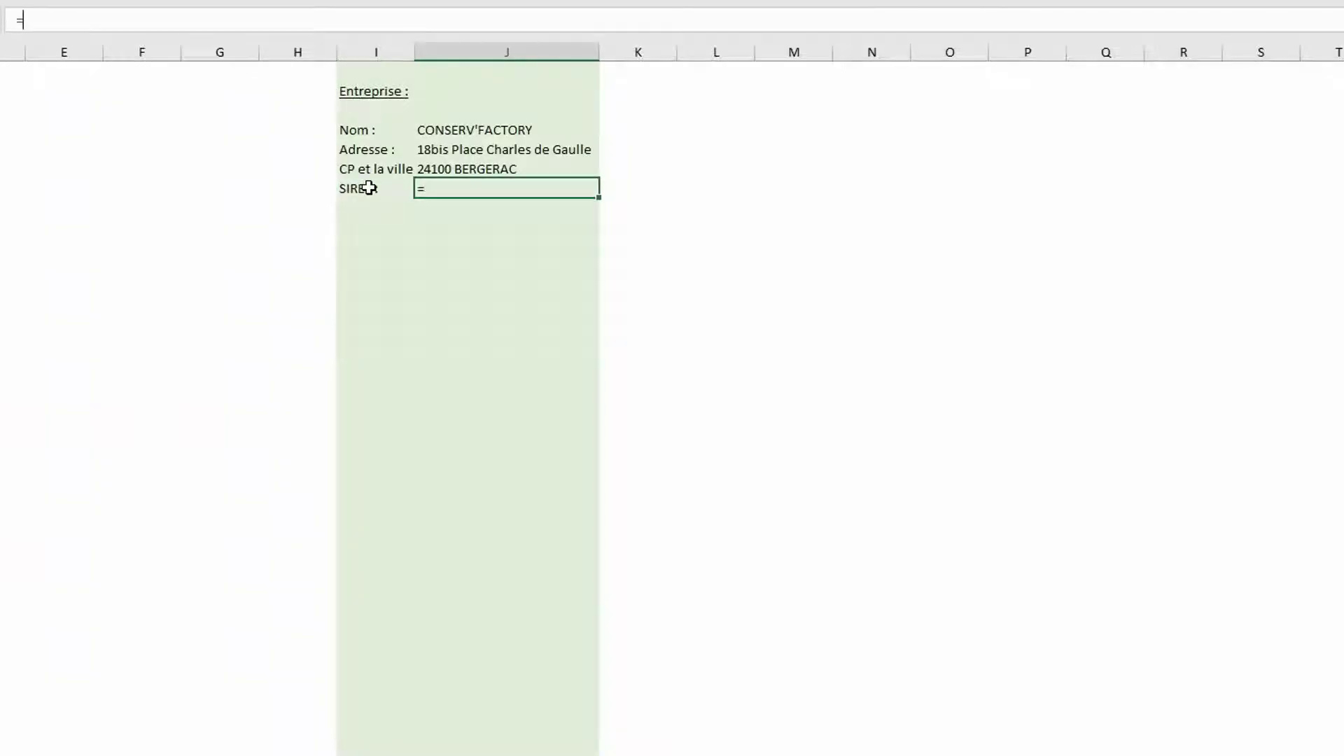
pyautogui.hotkey('ctrl', 'v')
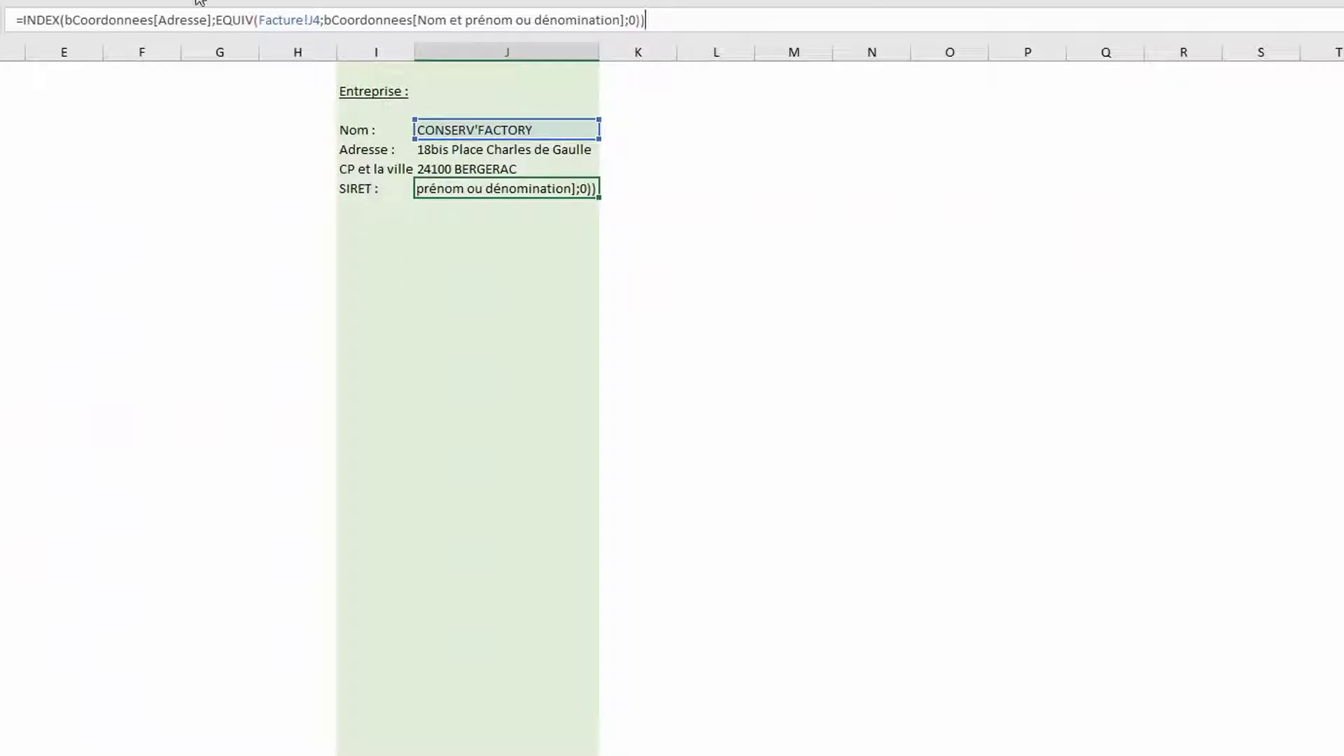
pyautogui.moveTo(208, 14); pyautogui.dragTo(156, 22)
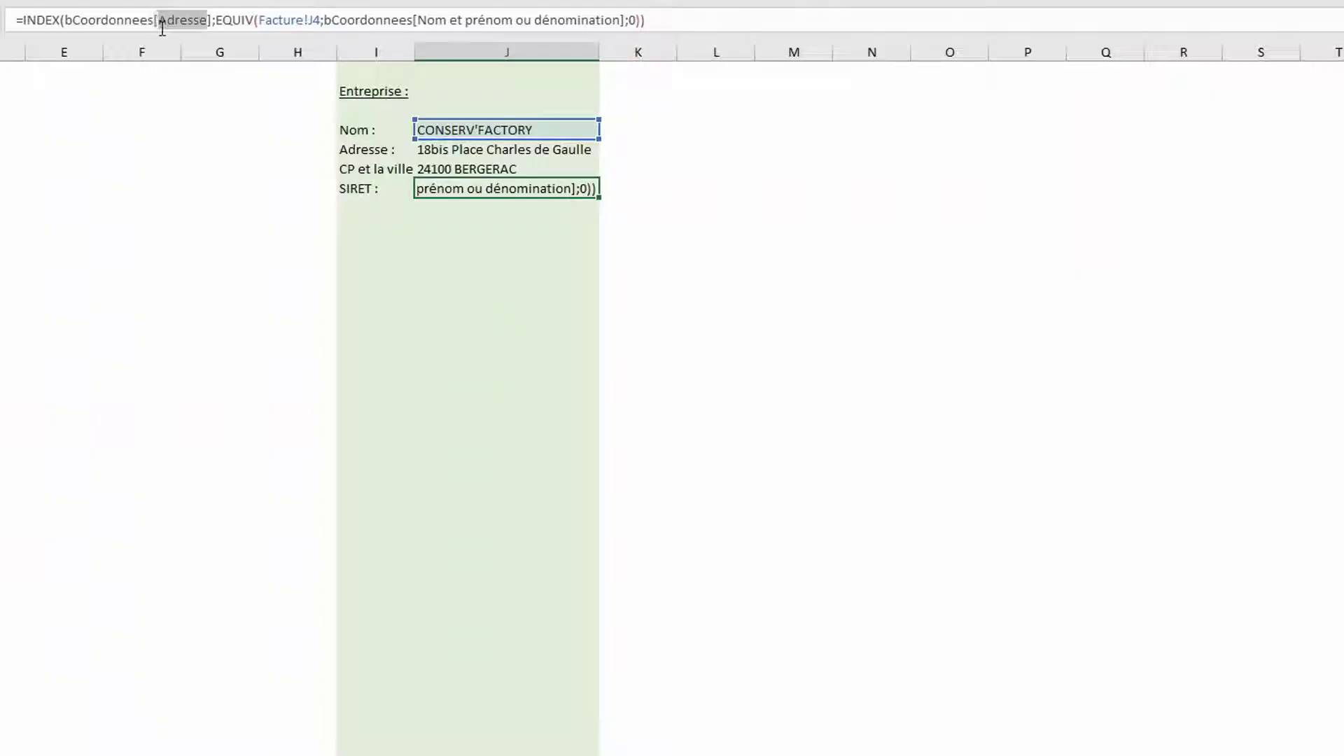
pyautogui.write('si')
pyautogui.press('Tab')
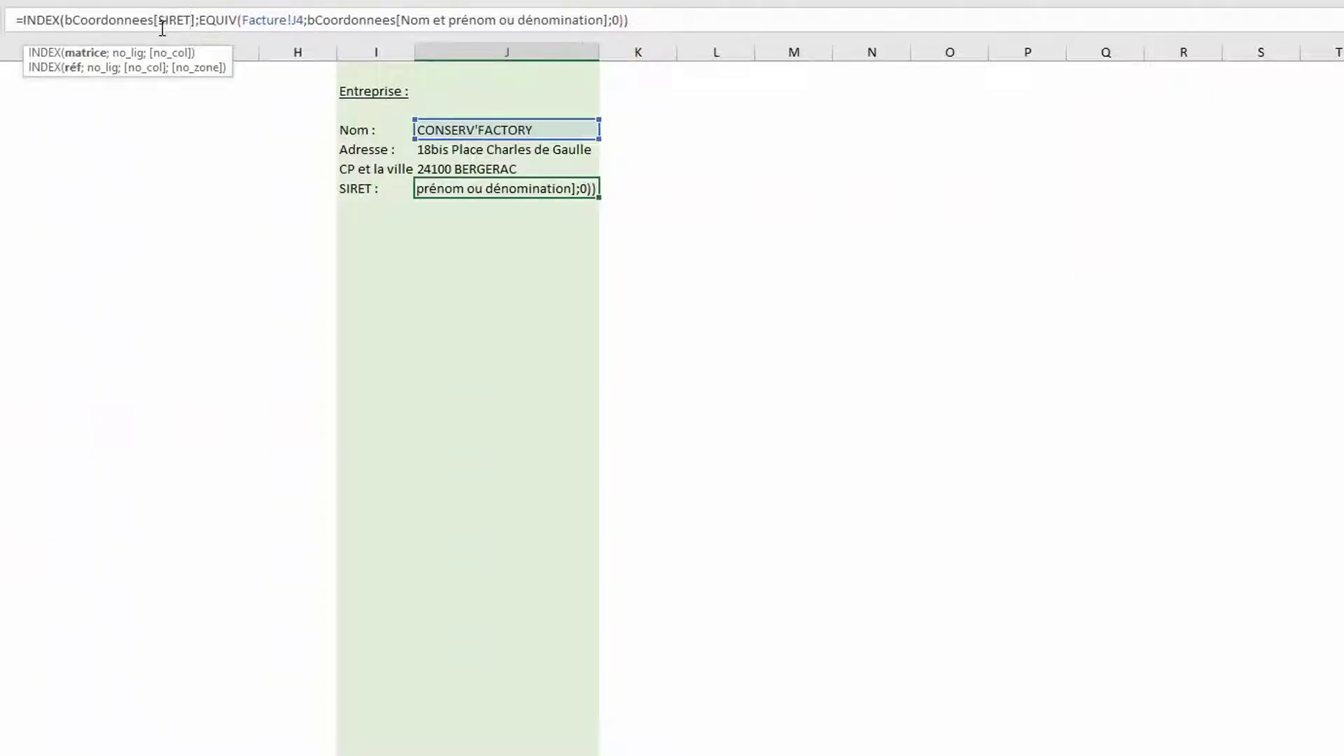
pyautogui.press('Return')
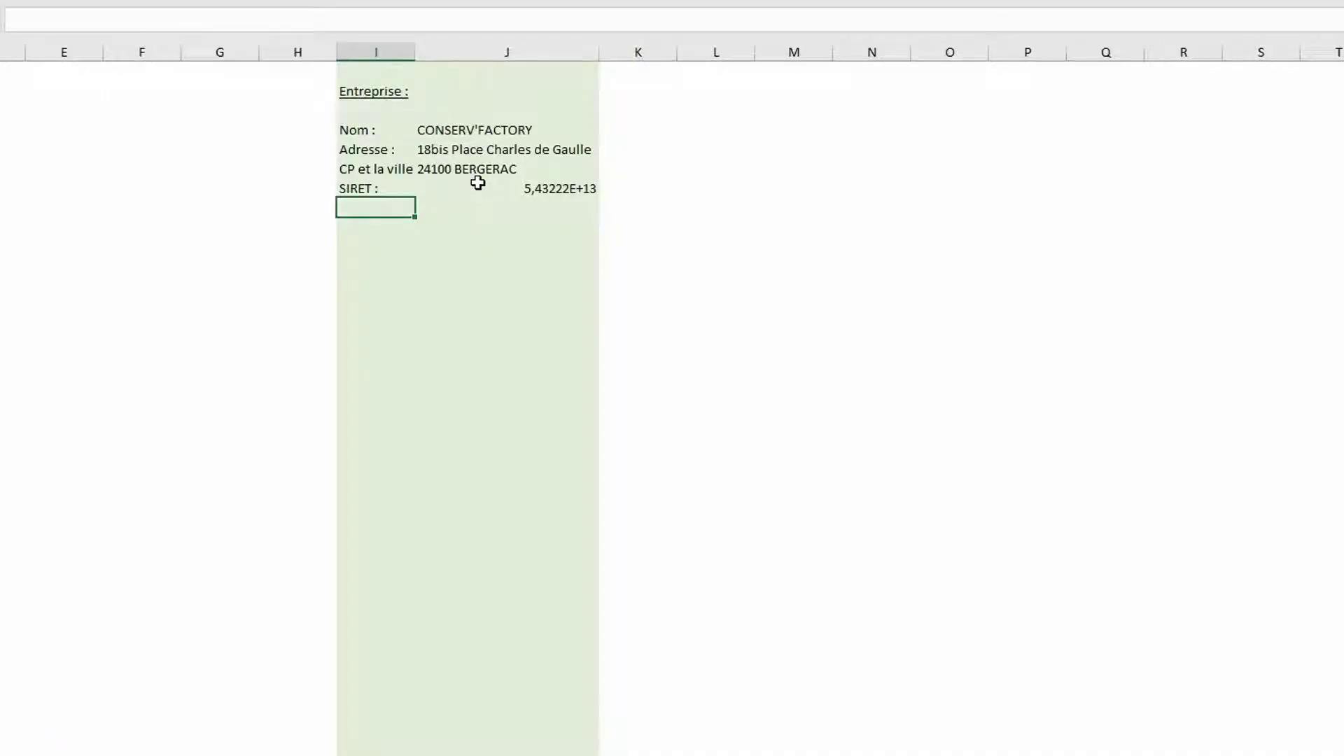
pyautogui.click(477, 184)
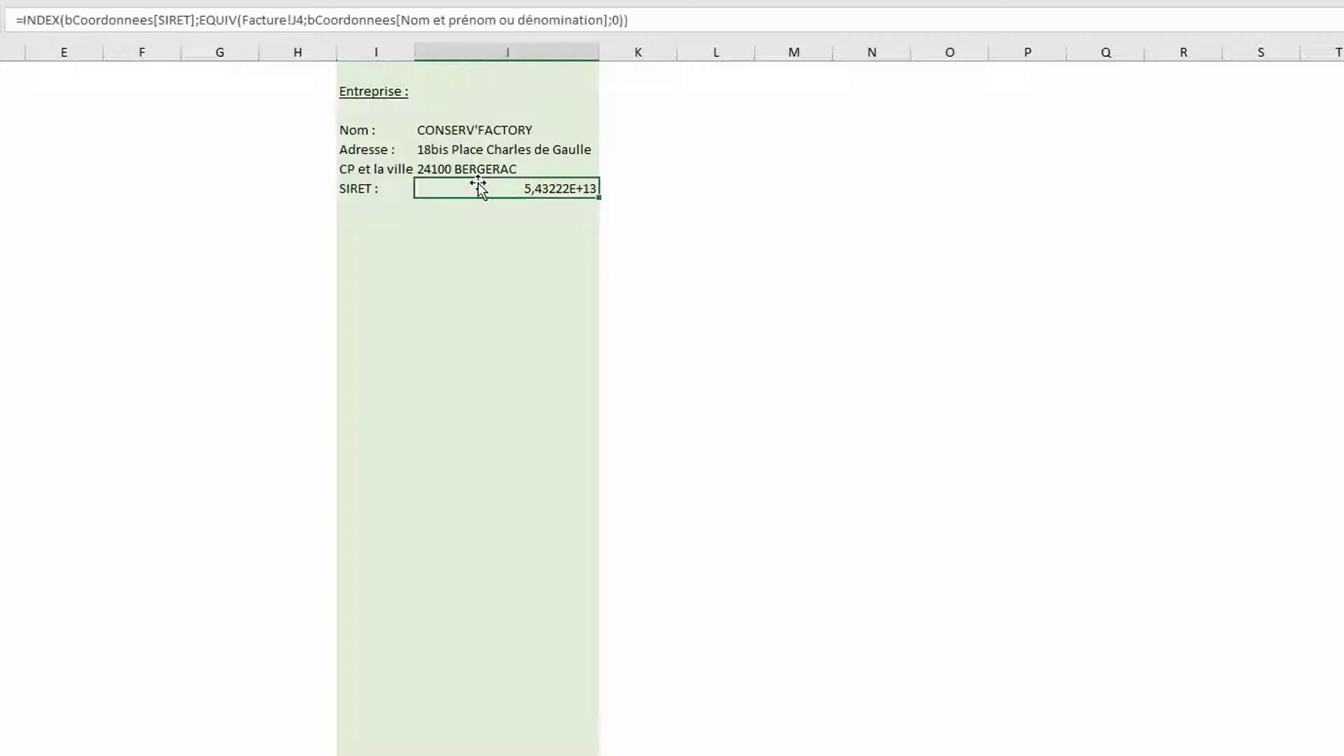
pyautogui.click(23, 23)
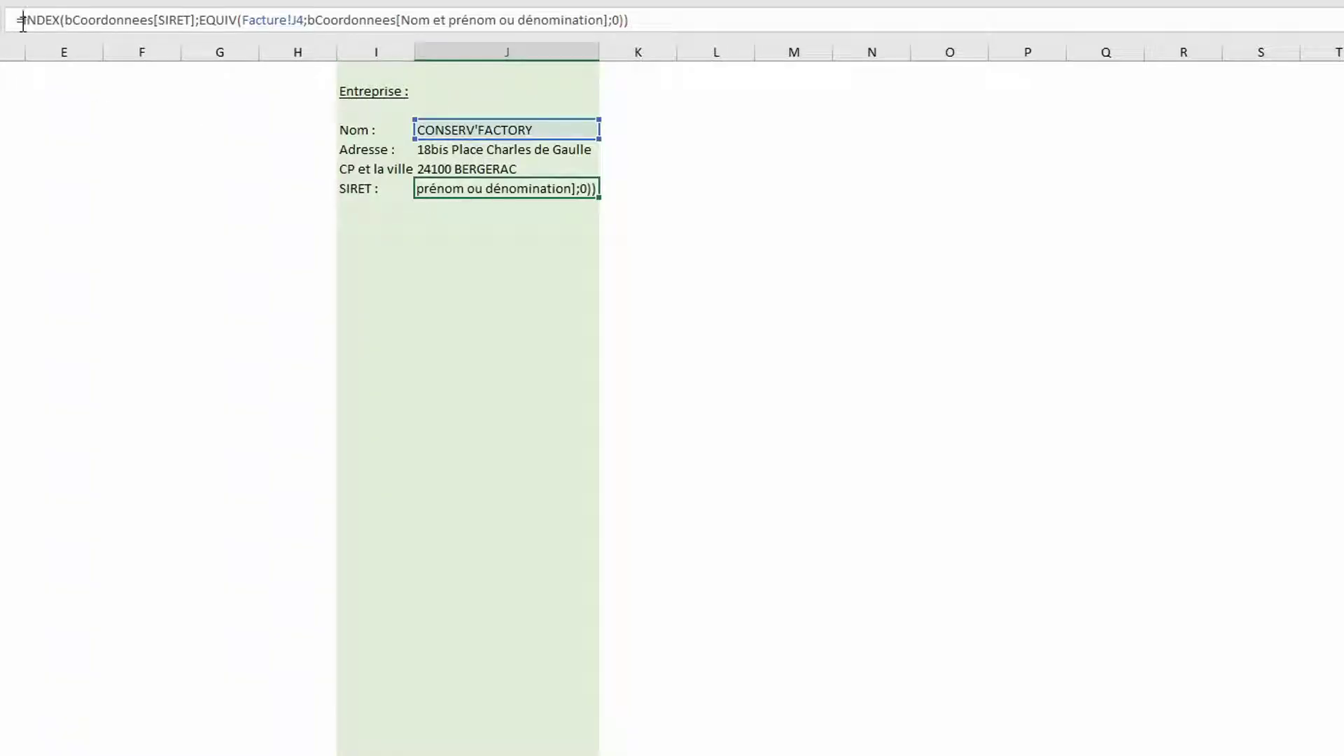
pyautogui.write('texte(')
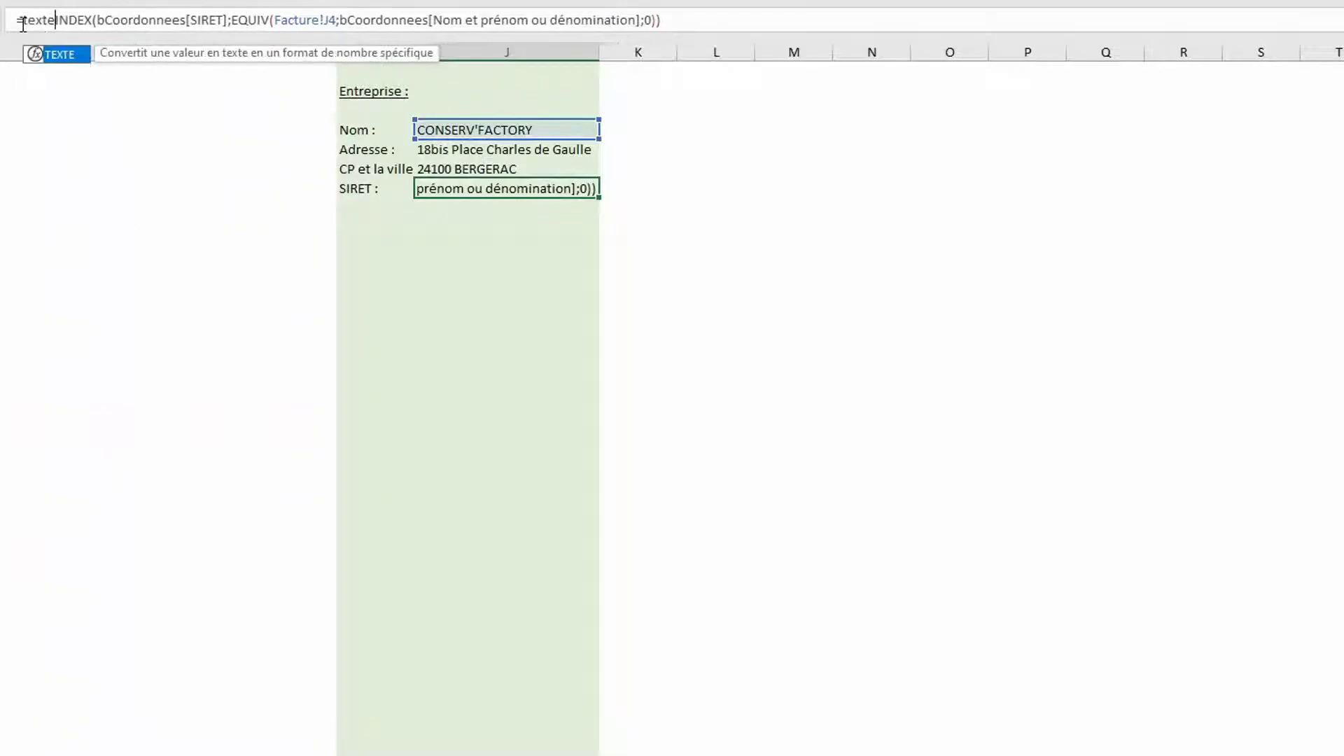
pyautogui.click(741, 19)
pyautogui.write(';')
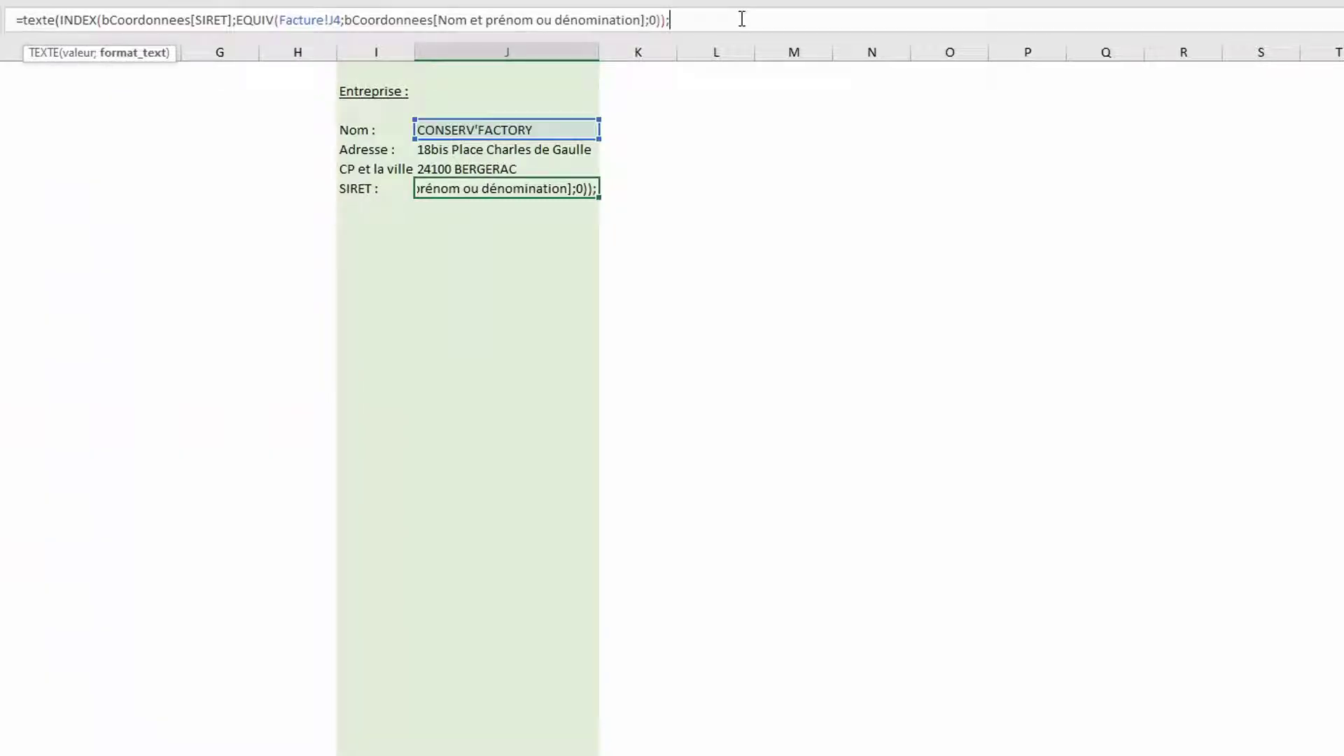
pyautogui.write('"')
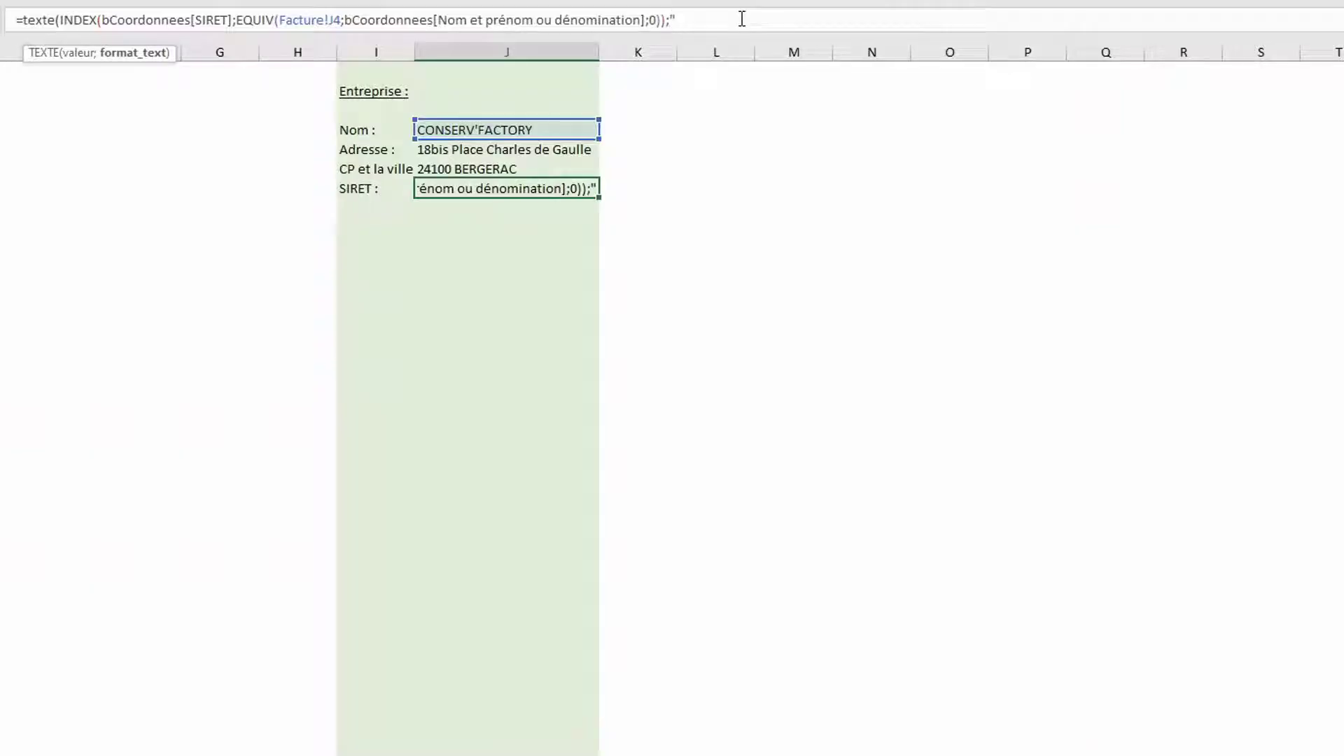
pyautogui.click(676, 21)
pyautogui.write('0')
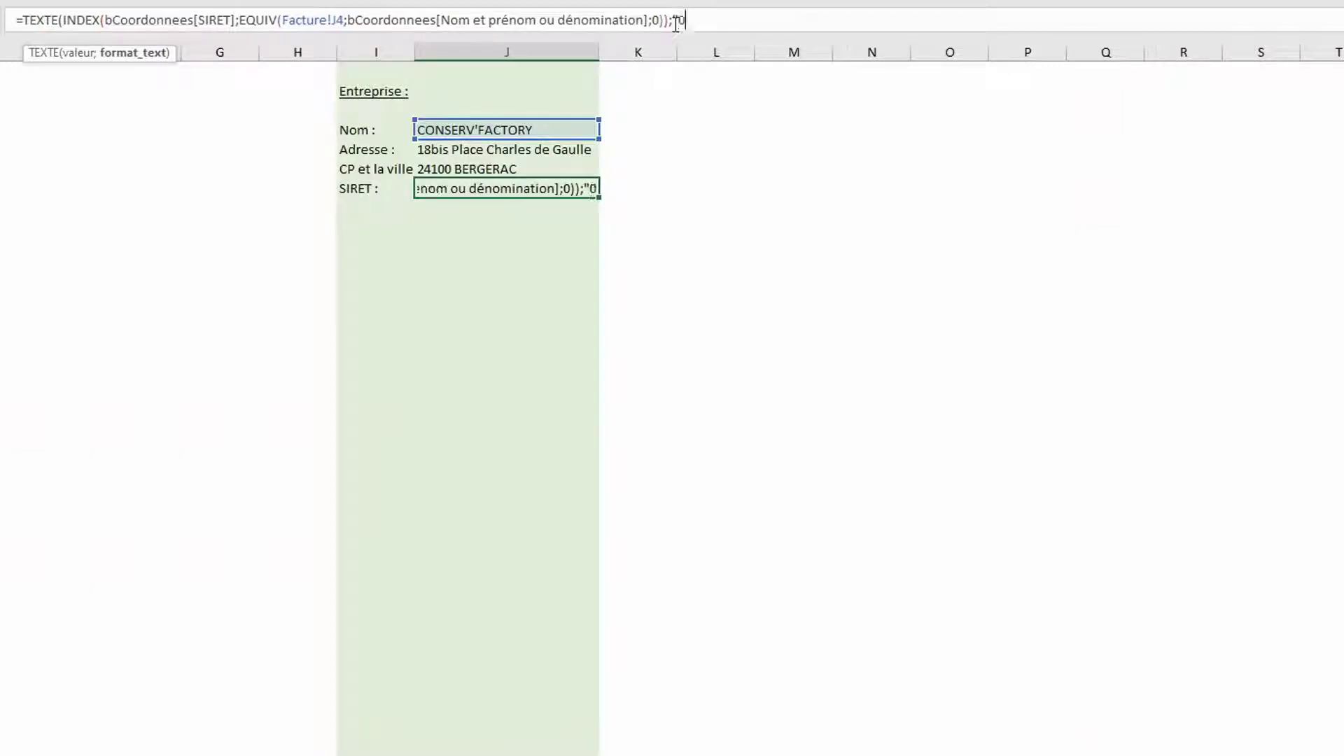
pyautogui.write('"')
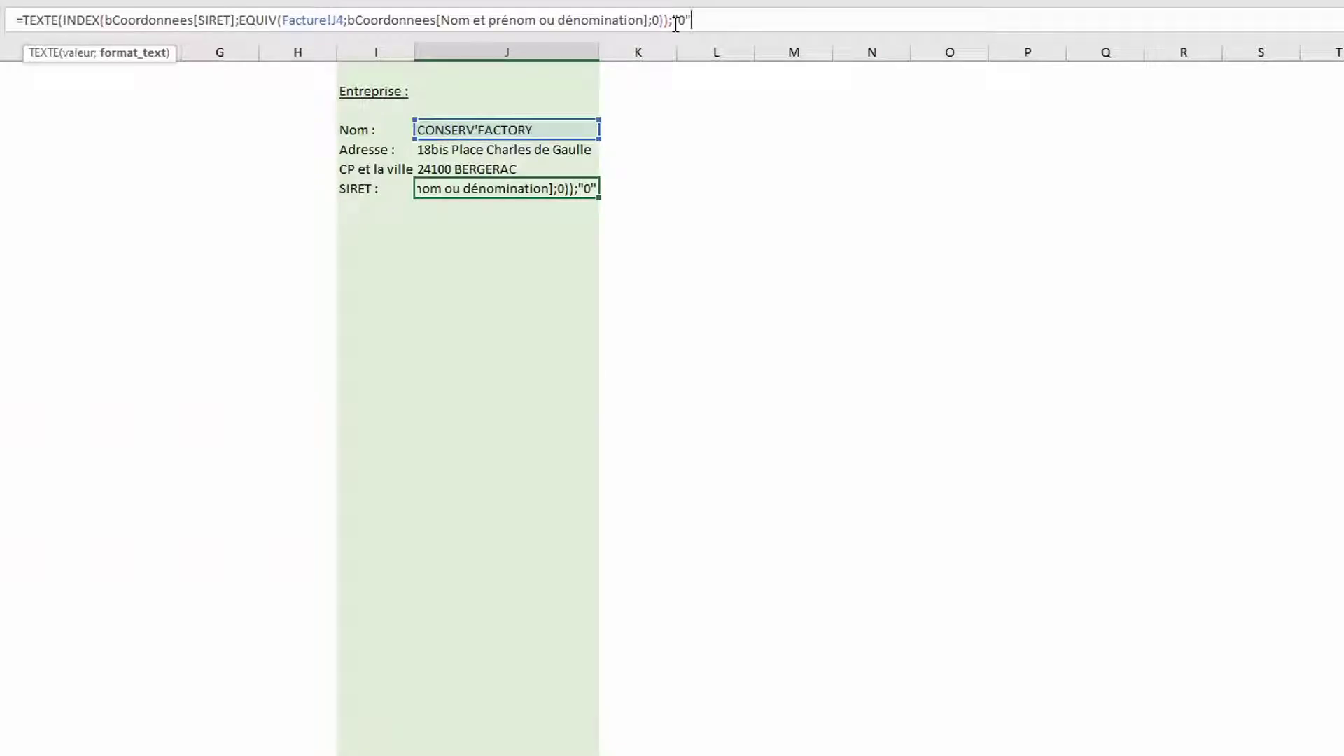
pyautogui.write(')')
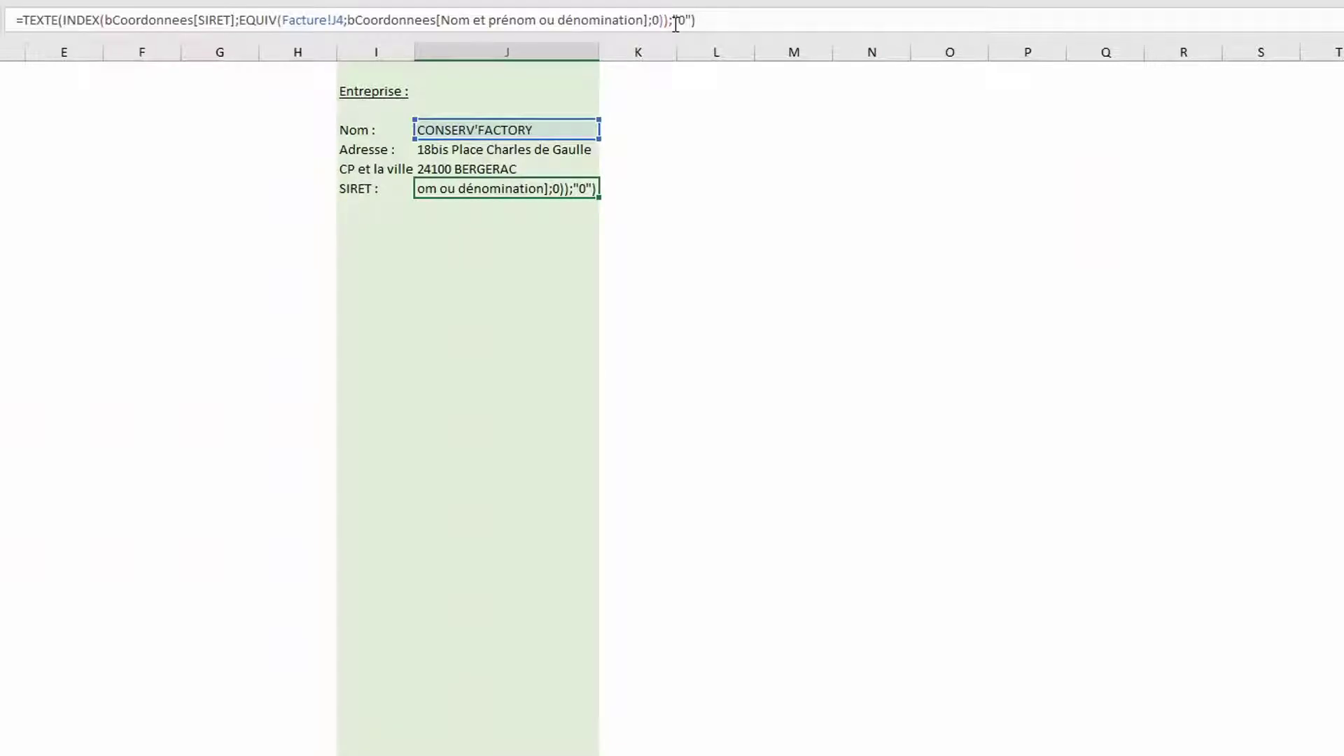
pyautogui.press('Return')
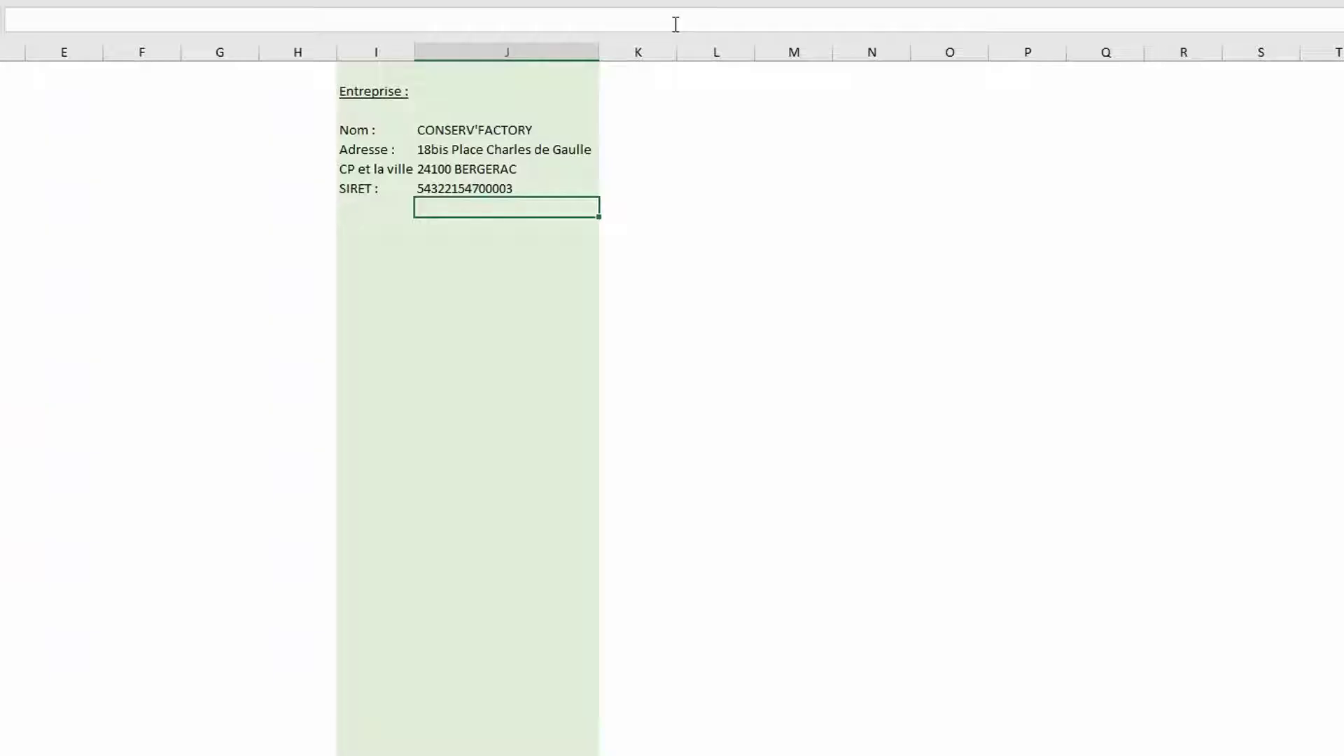
pyautogui.press('Left')
pyautogui.press('Down')
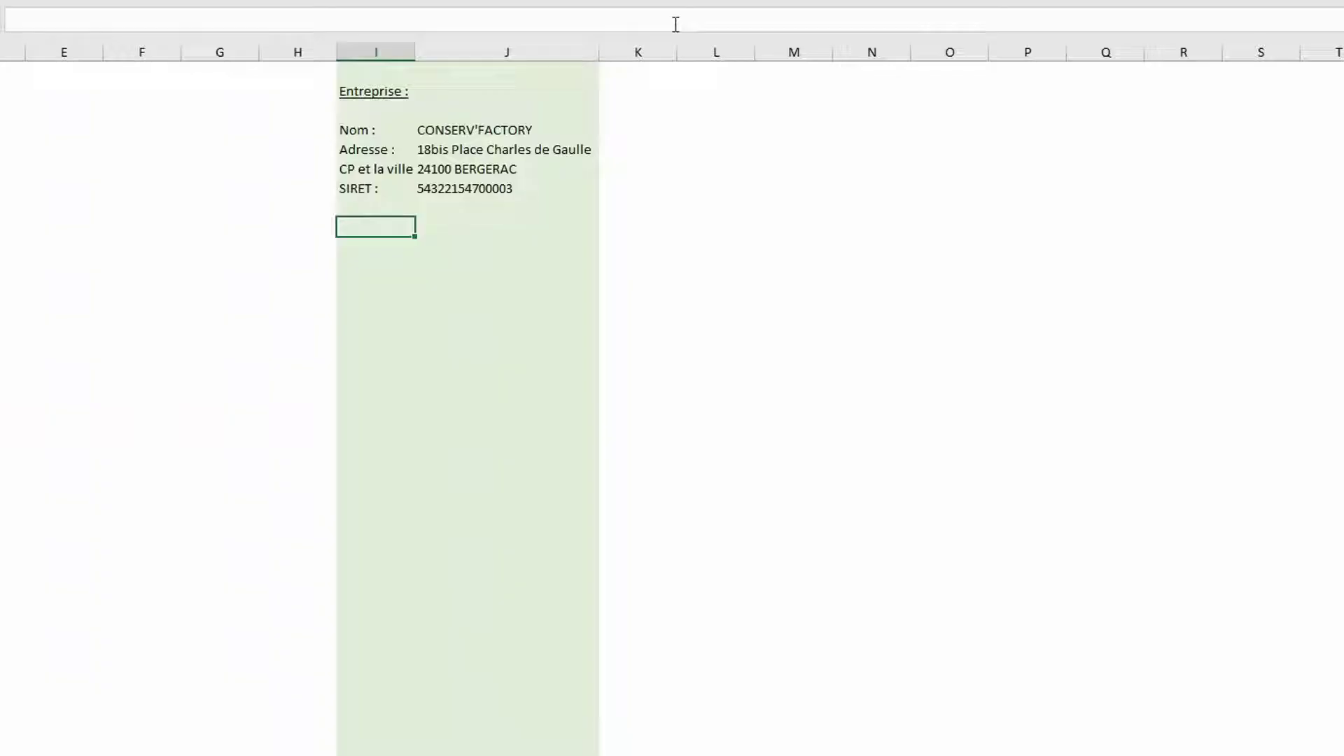
# Add an 'Encart :' label in I9 with =J4&" "&J5&" "&J6&" "&J7 in J9
pyautogui.write('Encart :')
pyautogui.press('Tab')
pyautogui.write('=')
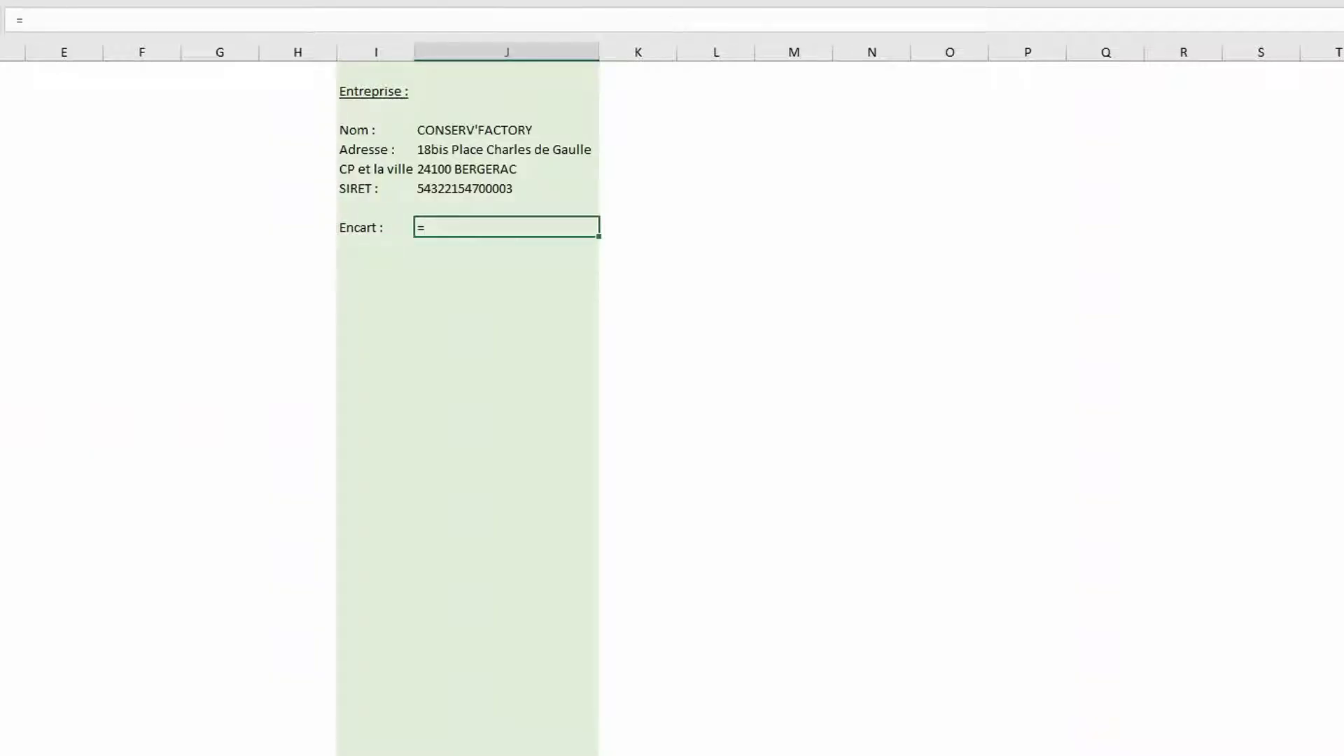
pyautogui.click(475, 131)
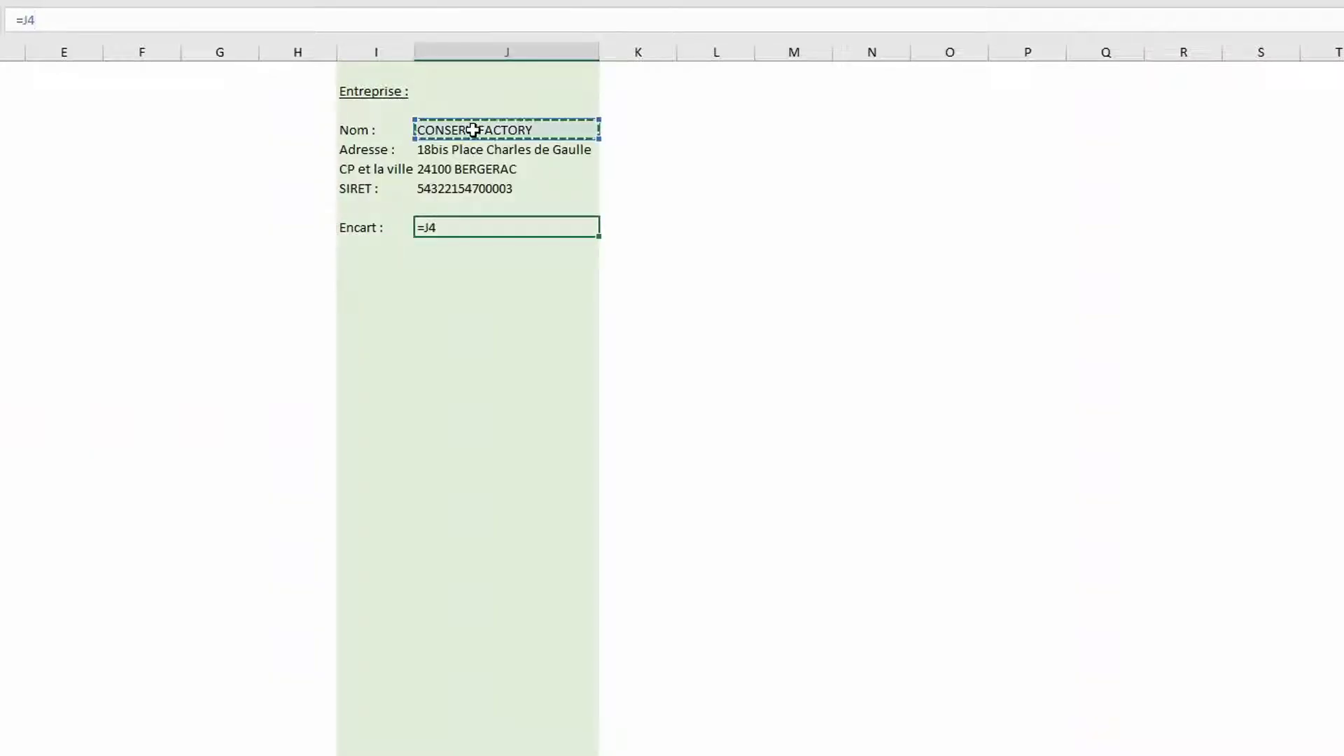
pyautogui.write('&" "&')
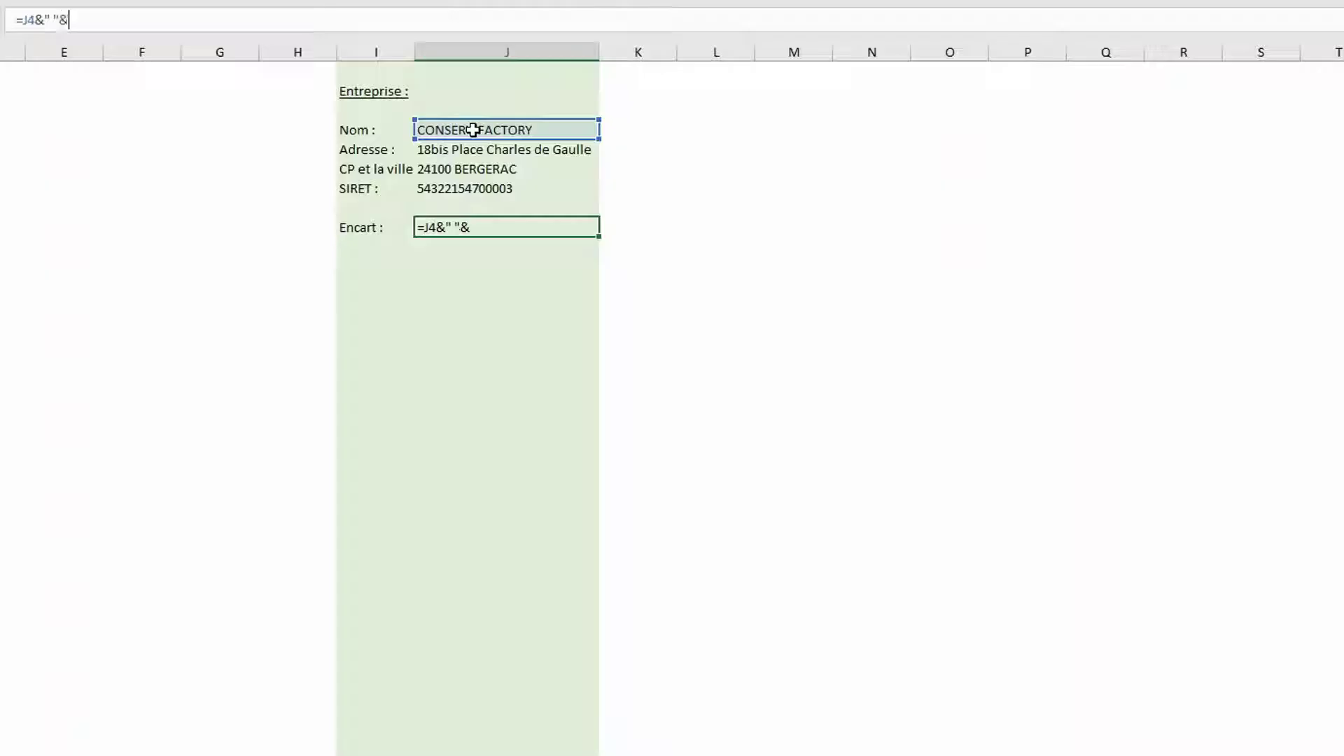
pyautogui.click(466, 152)
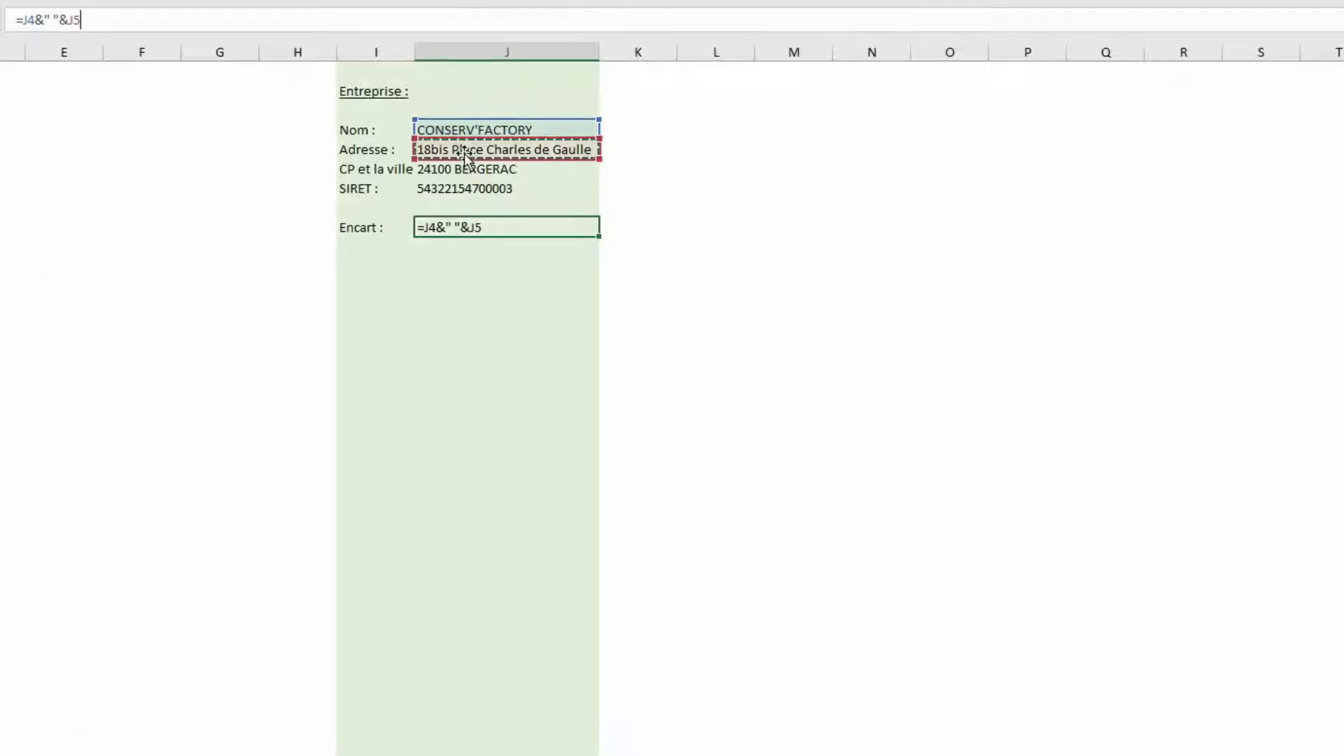
pyautogui.write('"&')
pyautogui.press('BackSpace')
pyautogui.press('BackSpace')
pyautogui.write('&" "&')
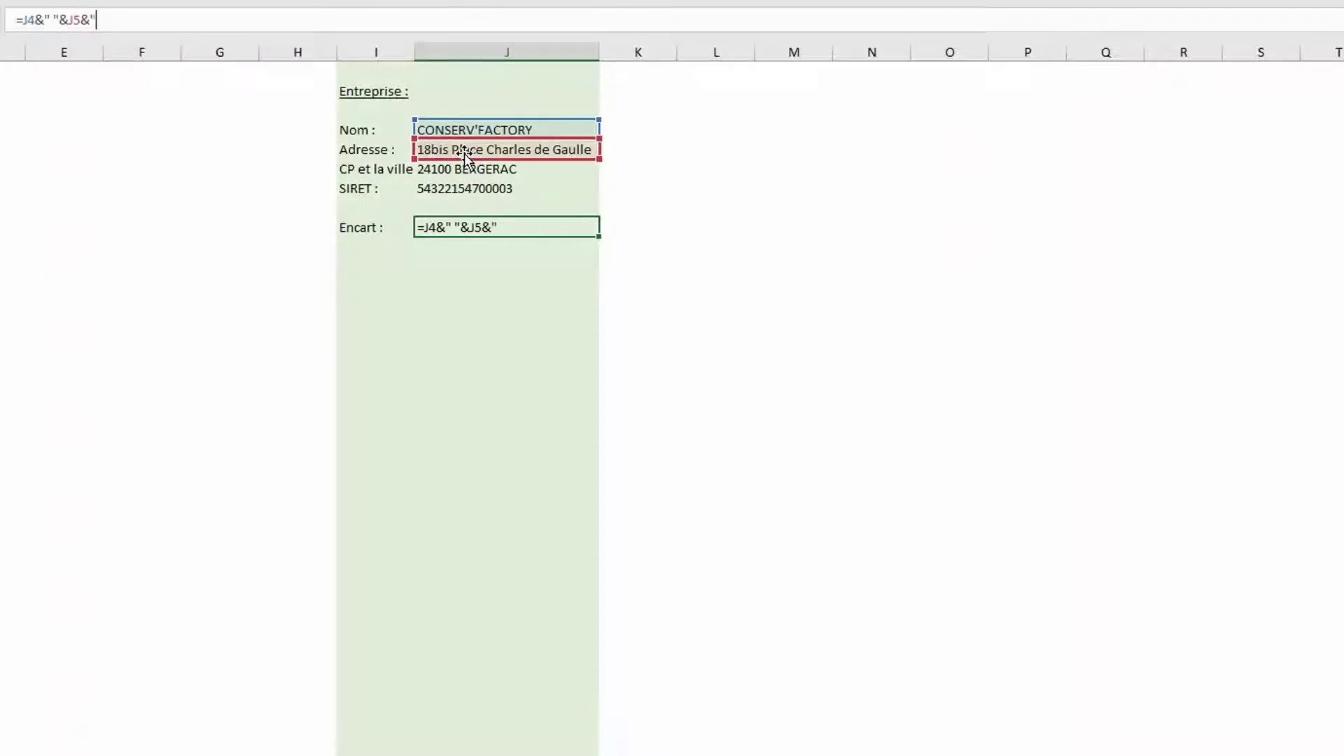
pyautogui.click(429, 170)
pyautogui.write('&" "&')
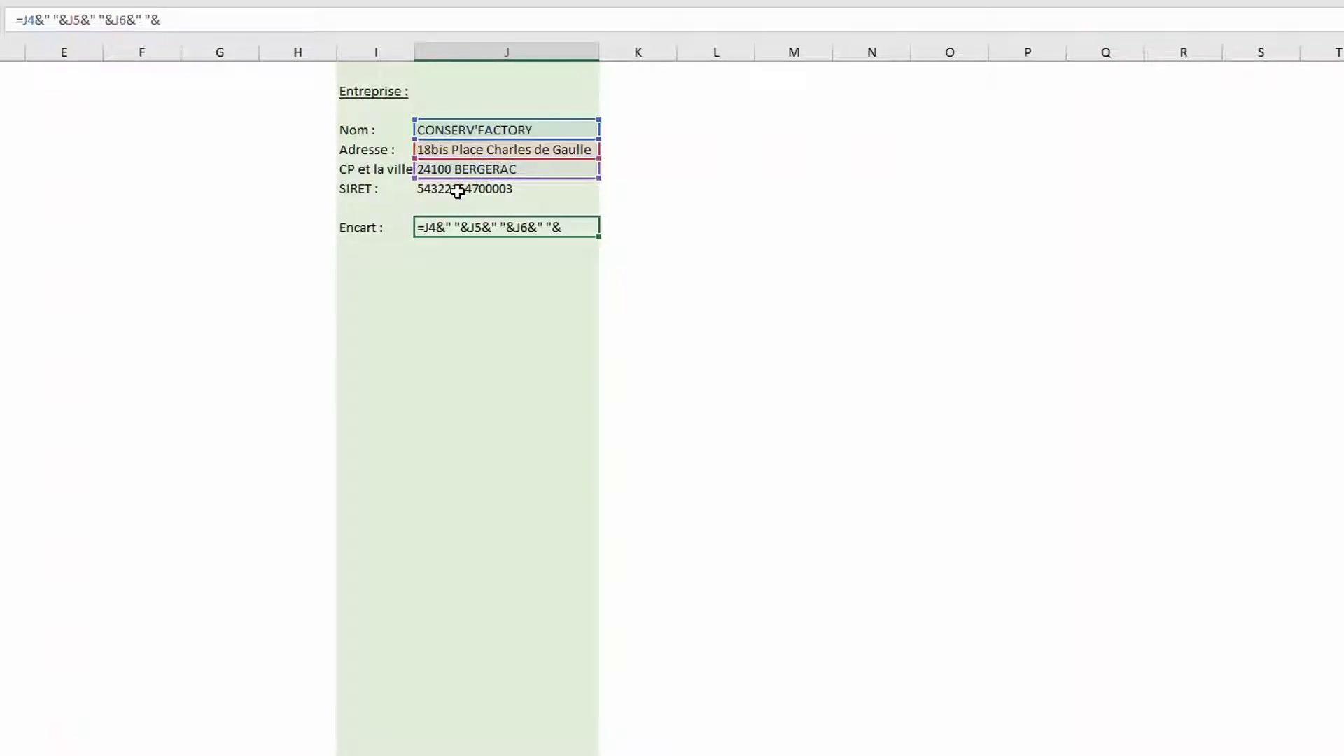
pyautogui.click(456, 191)
pyautogui.press('Return')
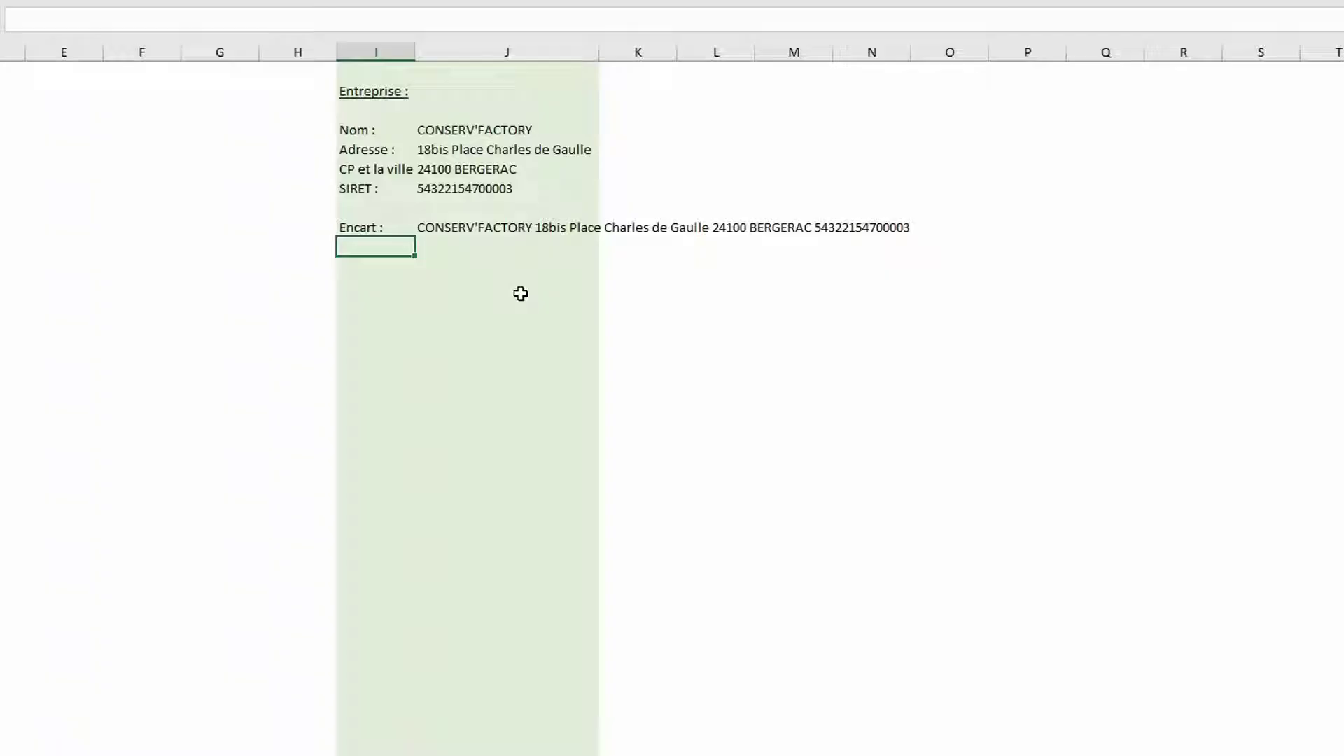
# Replace the space separator after J4 in the Encart formula with UNICAR(10)
pyautogui.click(462, 228)
pyautogui.click(60, 19)
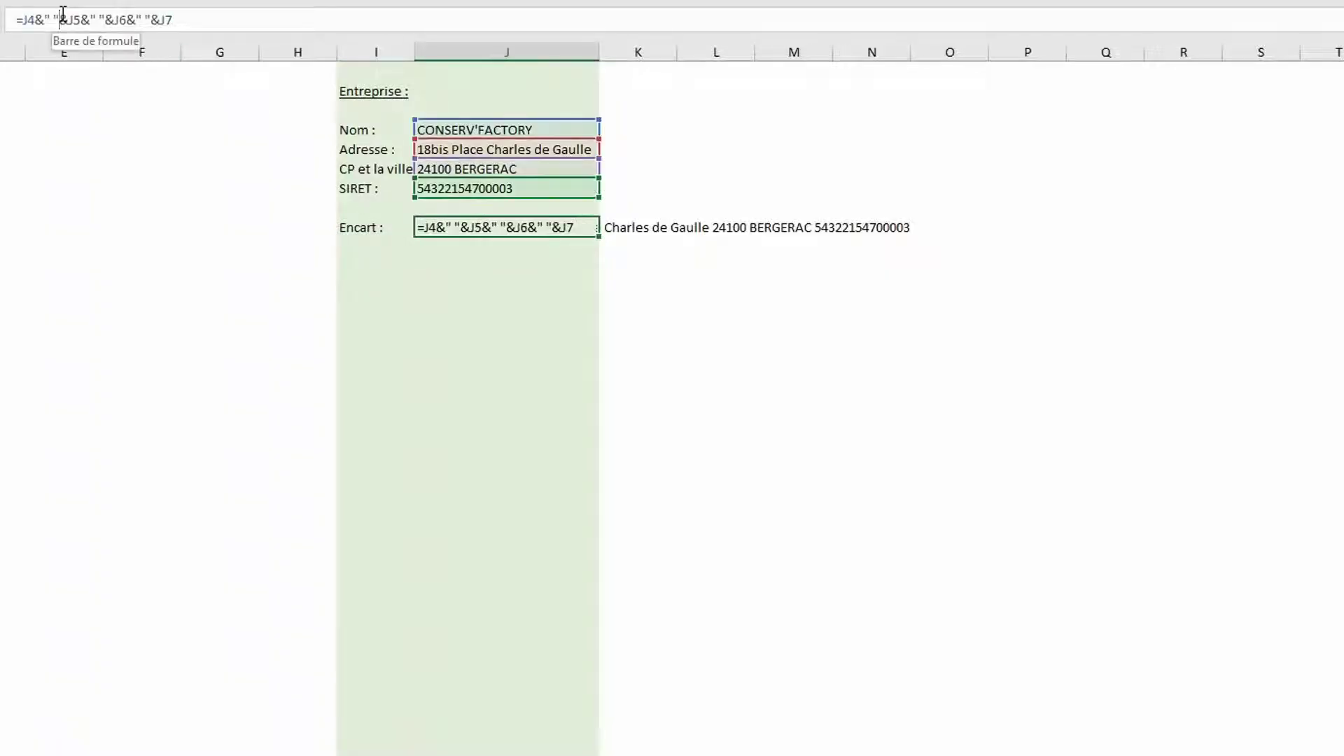
pyautogui.press('BackSpace')
pyautogui.press('BackSpace')
pyautogui.press('BackSpace')
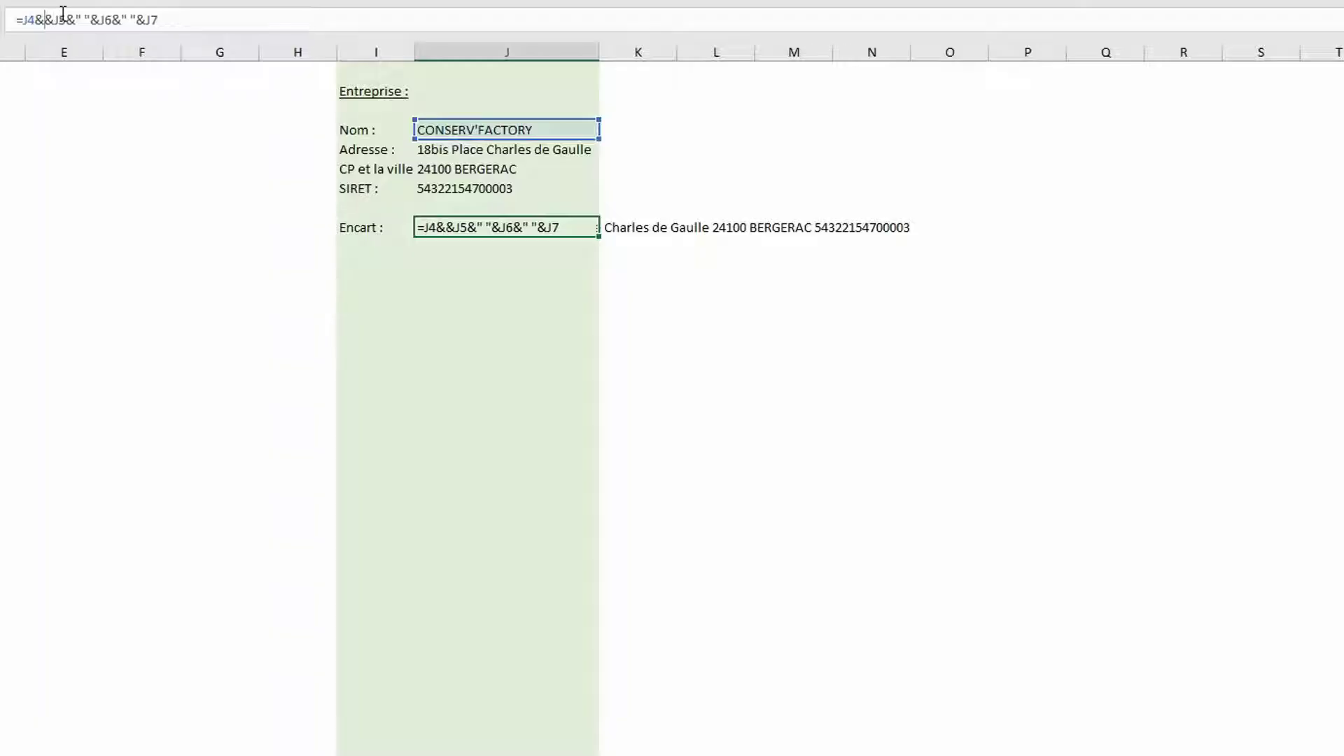
pyautogui.write('unic')
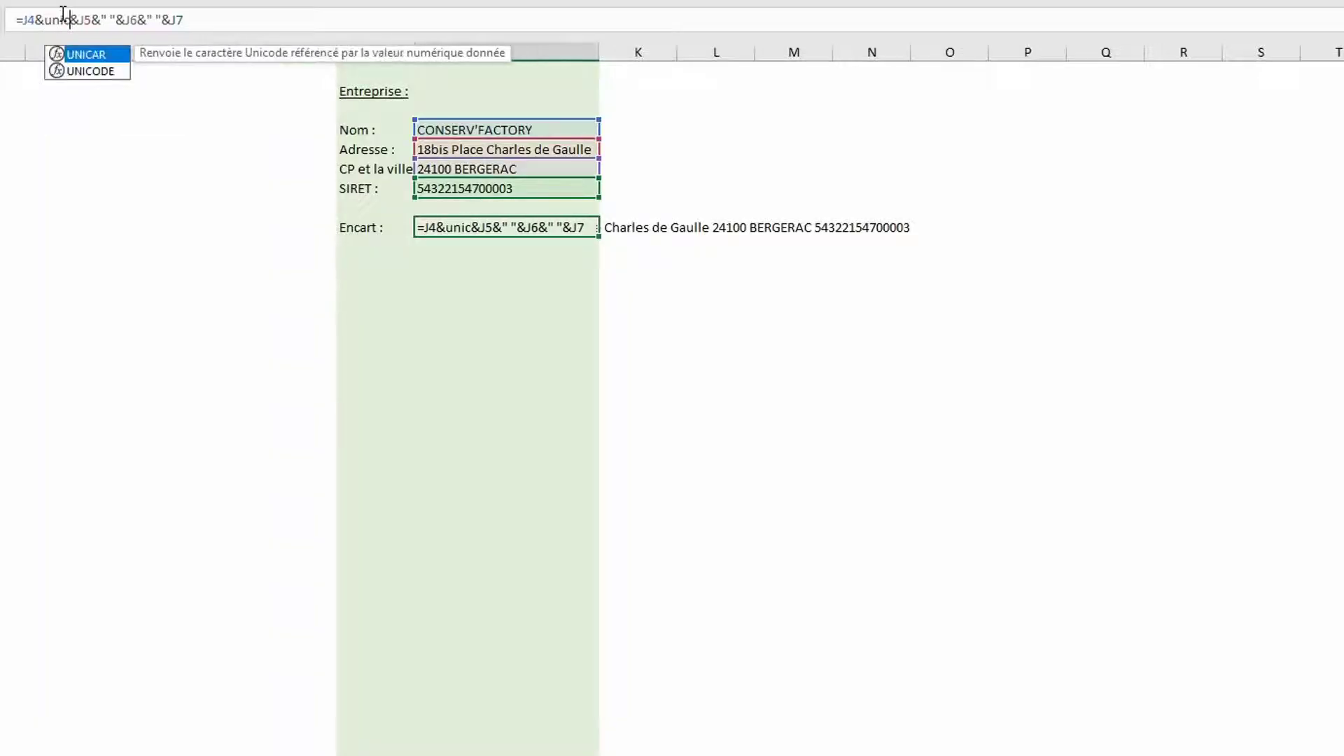
pyautogui.press('Tab')
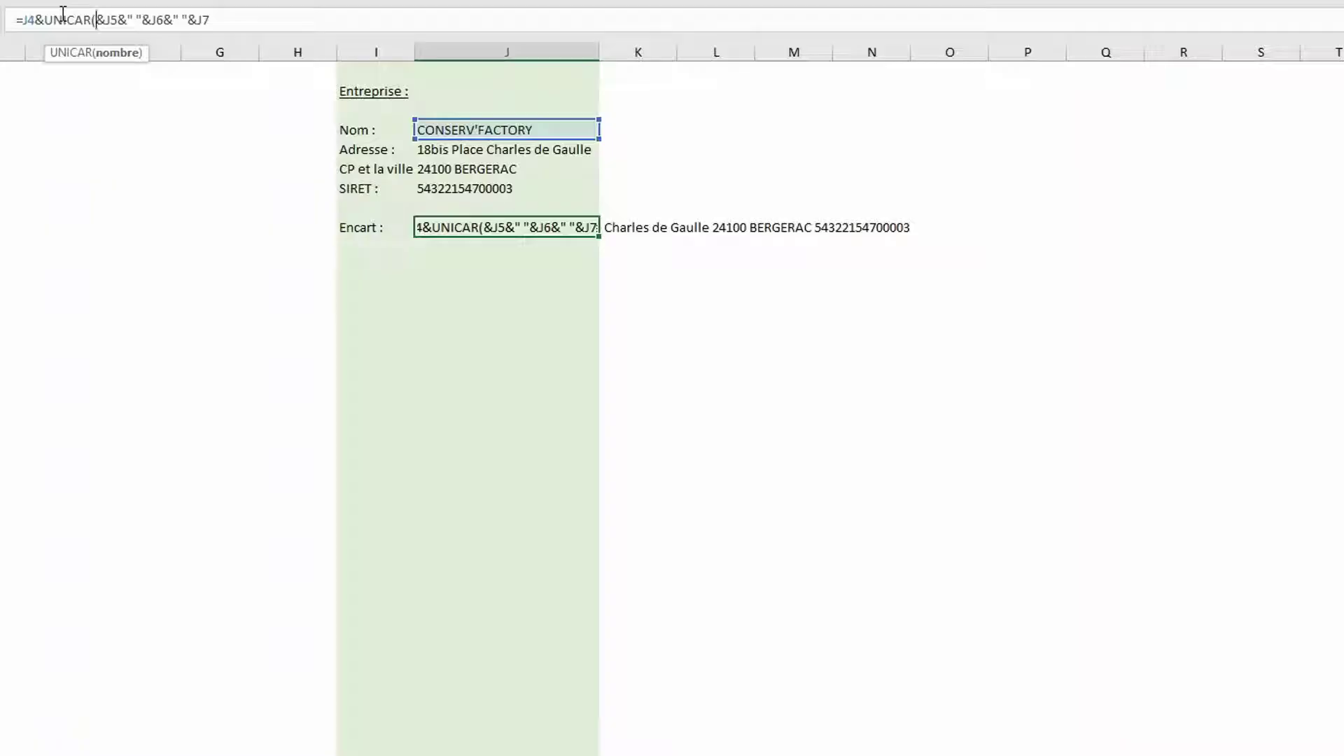
pyautogui.write('10)')
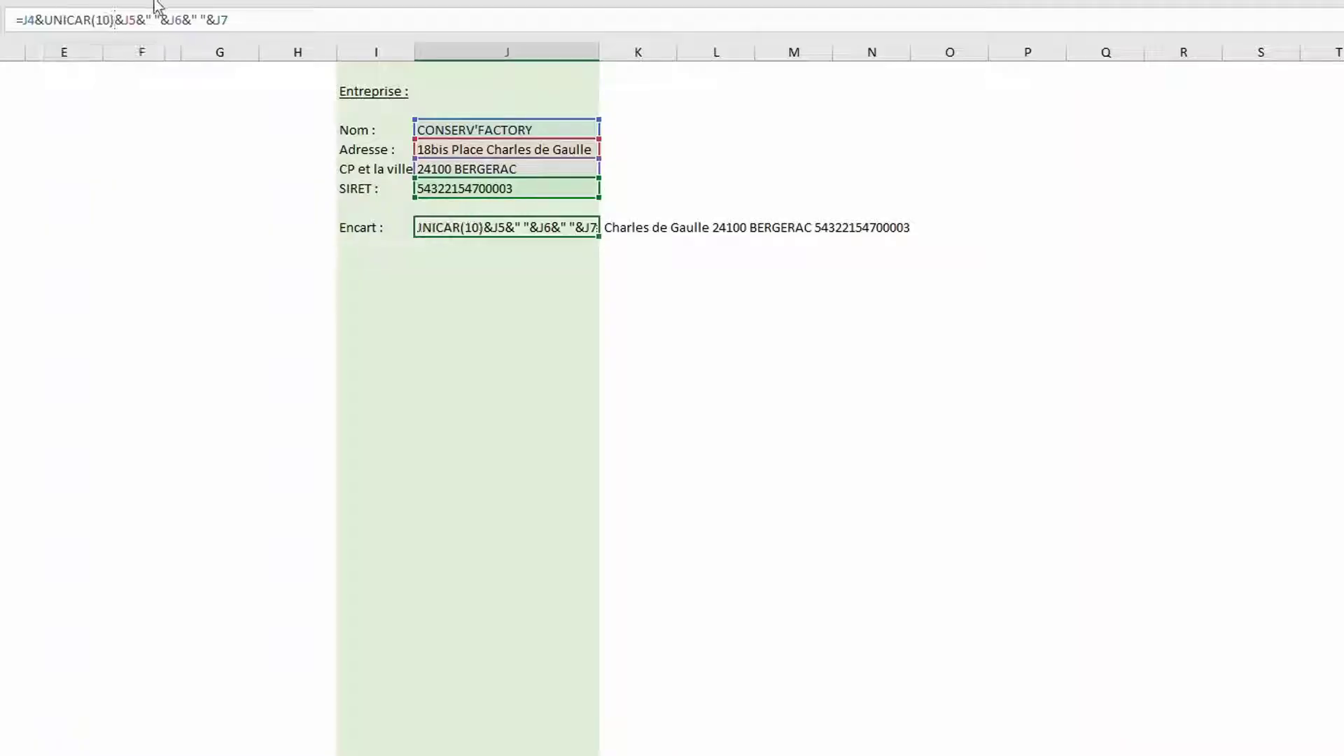
# Replace the remaining separators before J6 and J7 with UNICAR(10) and commit the formula
pyautogui.click(159, 14)
pyautogui.press('BackSpace')
pyautogui.press('BackSpace')
pyautogui.press('BackSpace')
pyautogui.write('unic')
pyautogui.press('Tab')
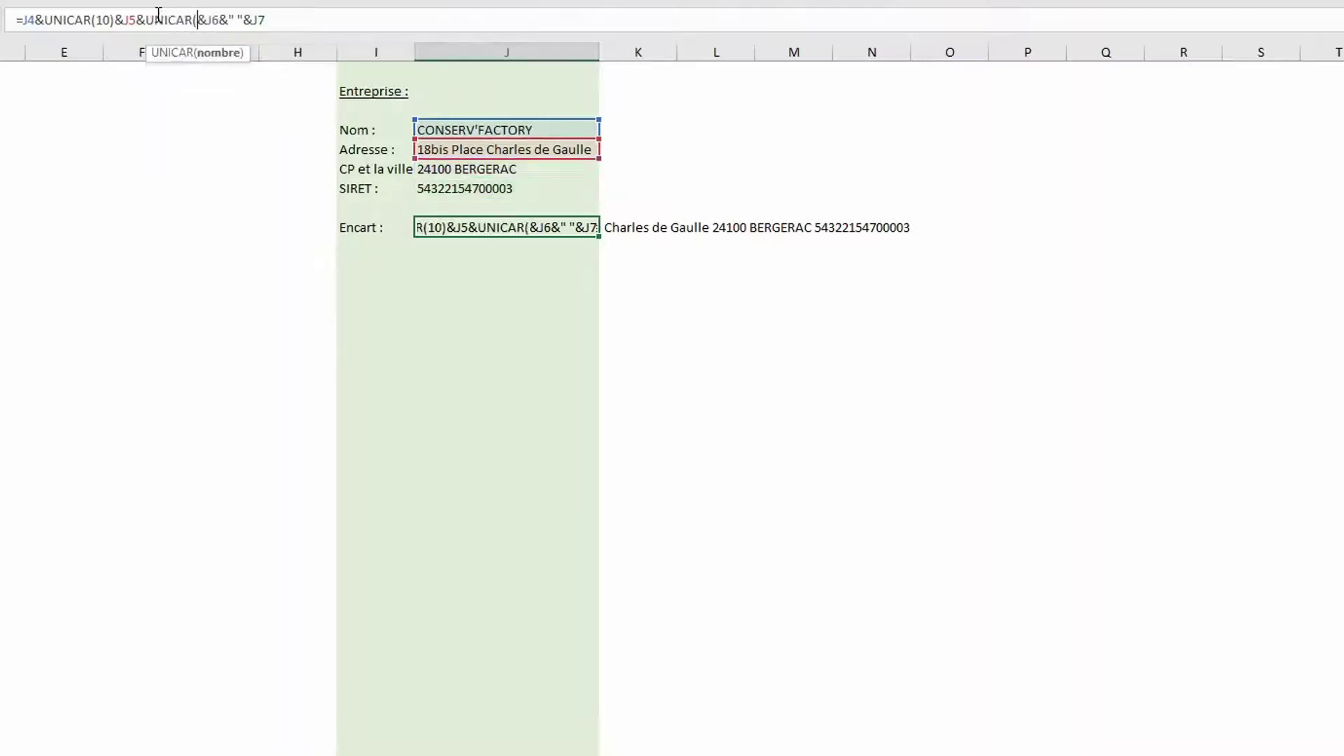
pyautogui.write('1°')
pyautogui.press('BackSpace')
pyautogui.write('0)')
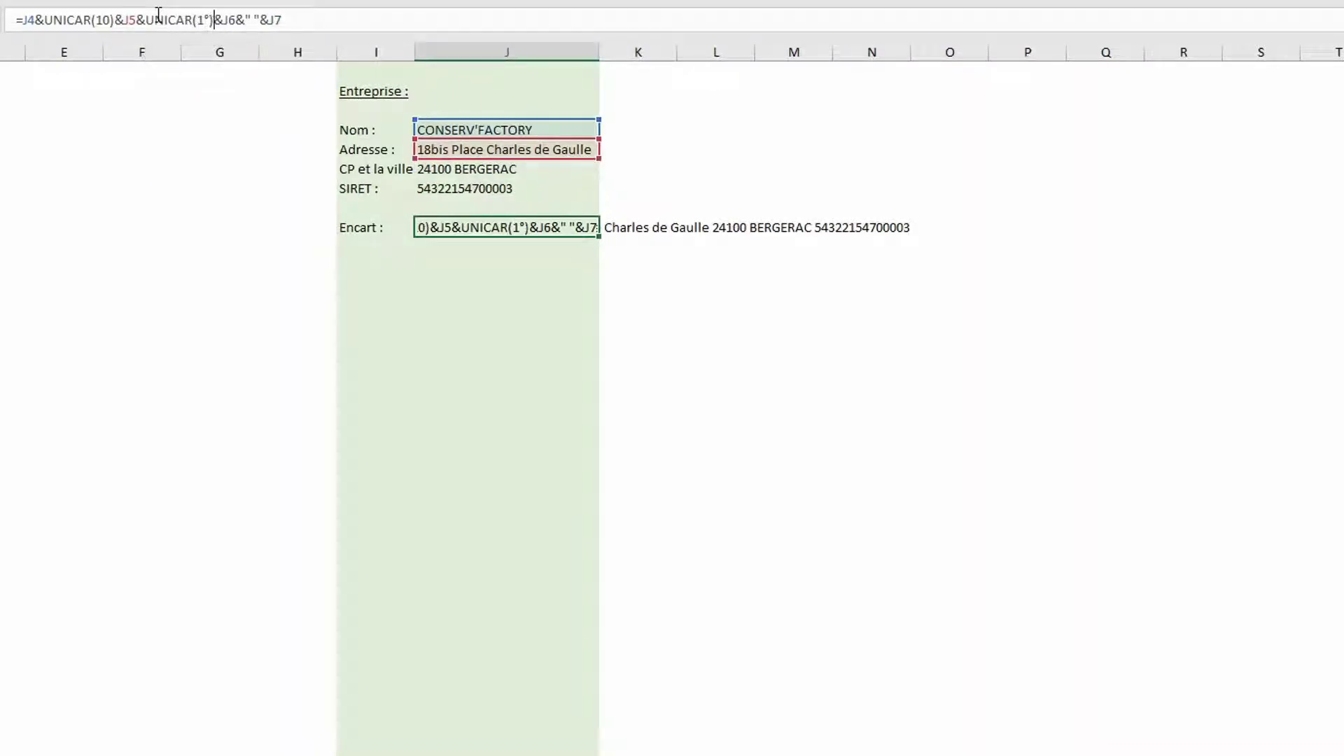
pyautogui.click(263, 20)
pyautogui.press('BackSpace')
pyautogui.press('BackSpace')
pyautogui.press('BackSpace')
pyautogui.write('unicar(10)')
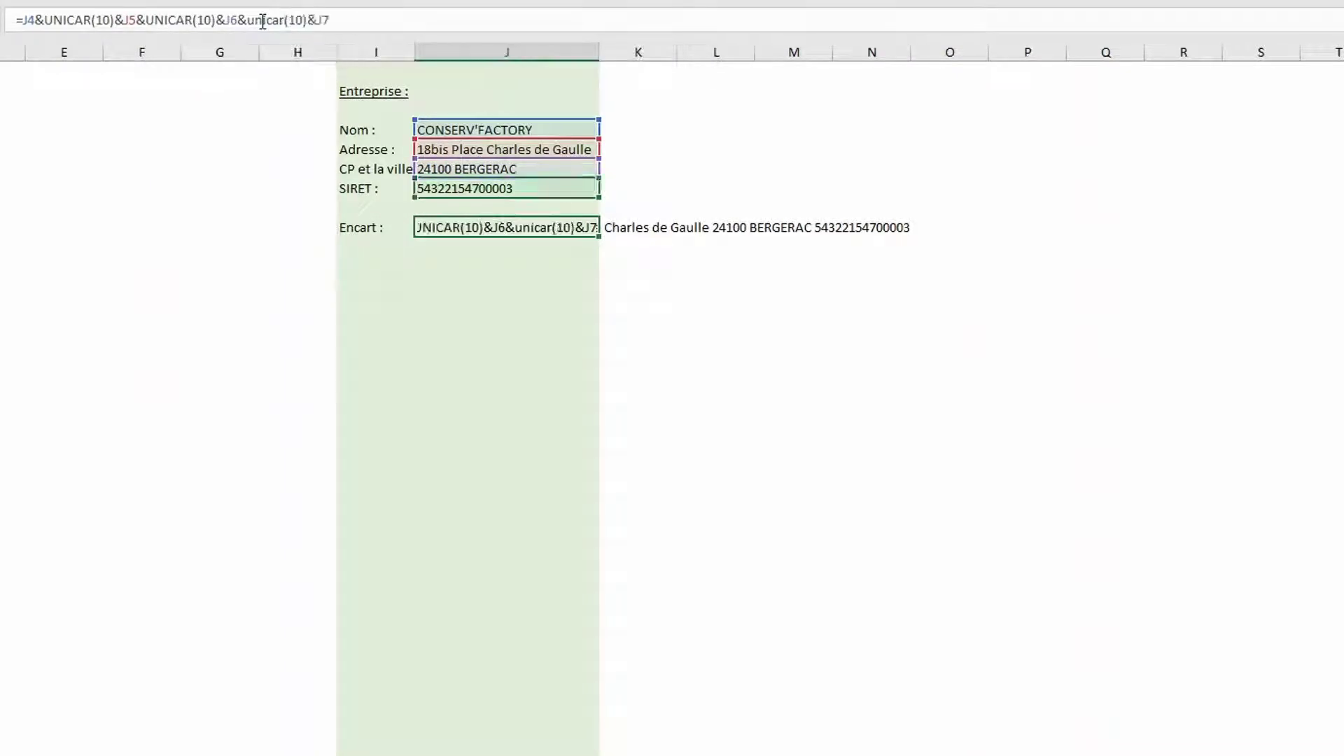
pyautogui.press('Return')
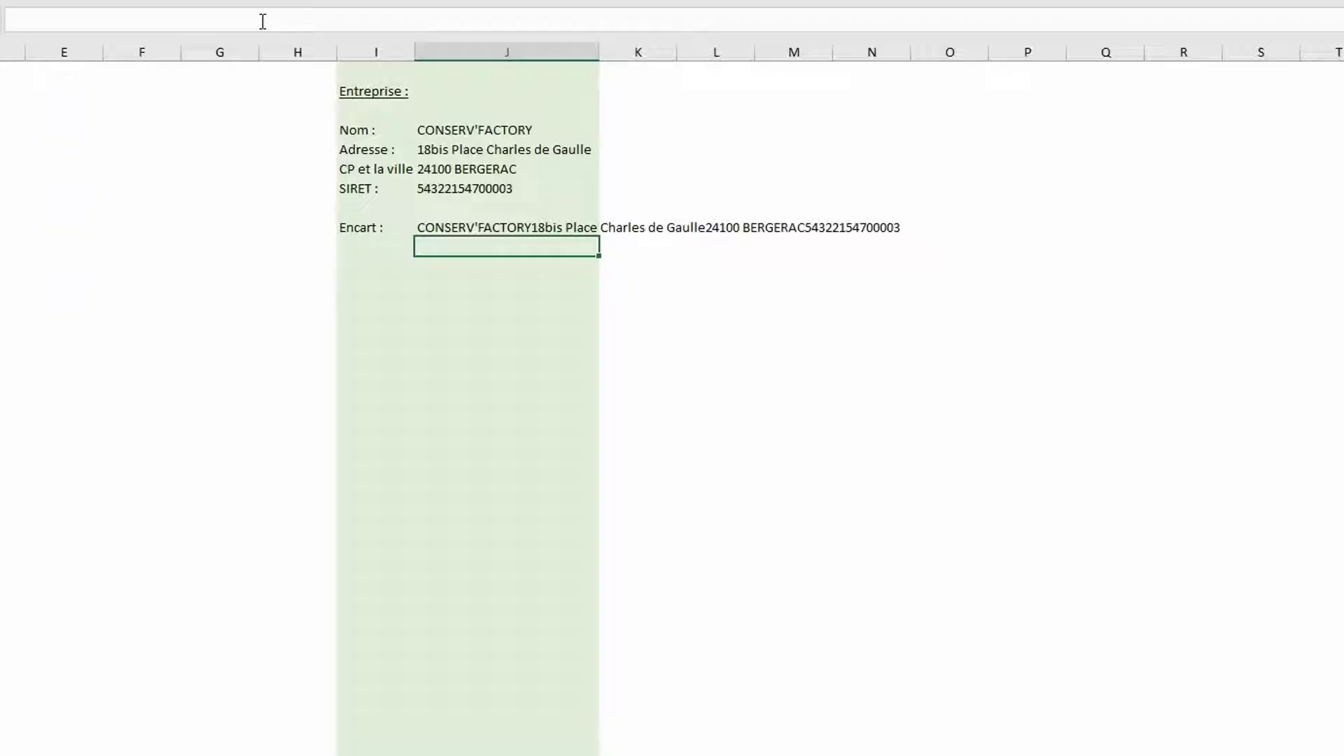
pyautogui.click(456, 229)
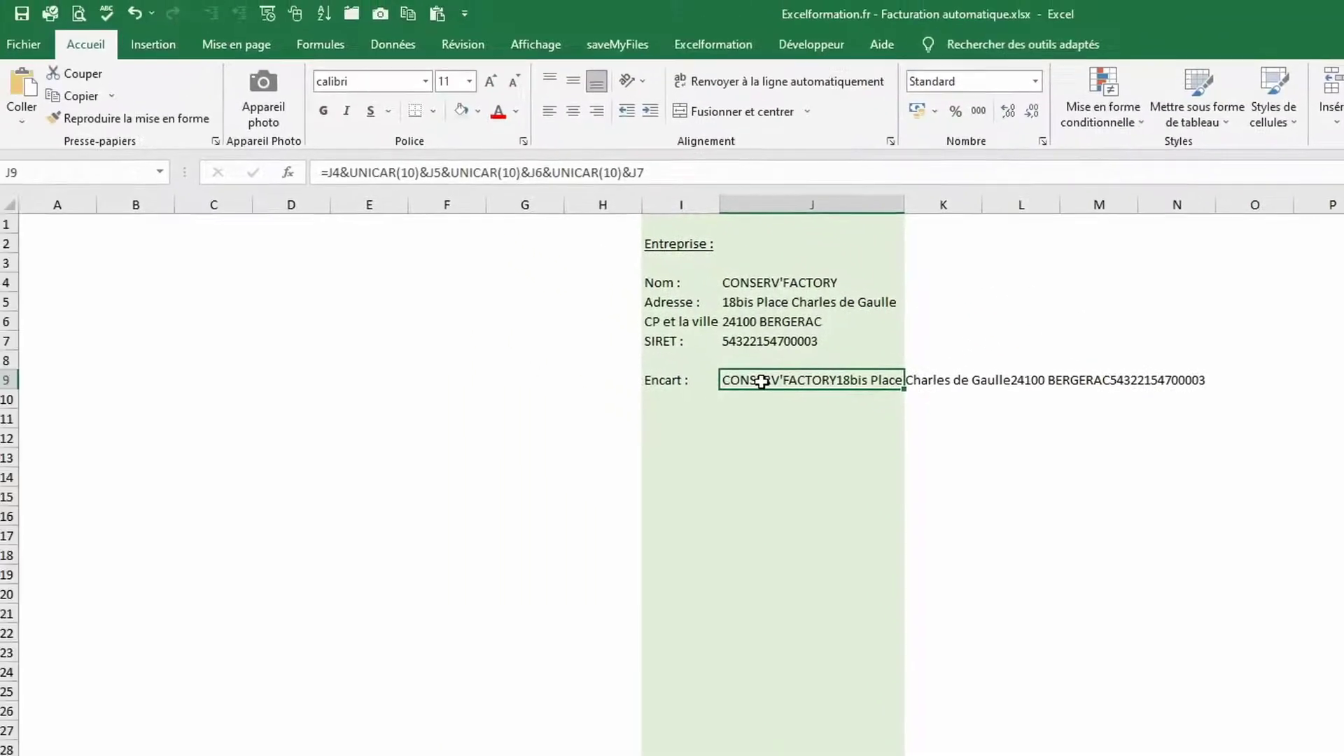
# Turn wrap text on for J9 to check the four lines, then turn it off again
pyautogui.click(746, 89)
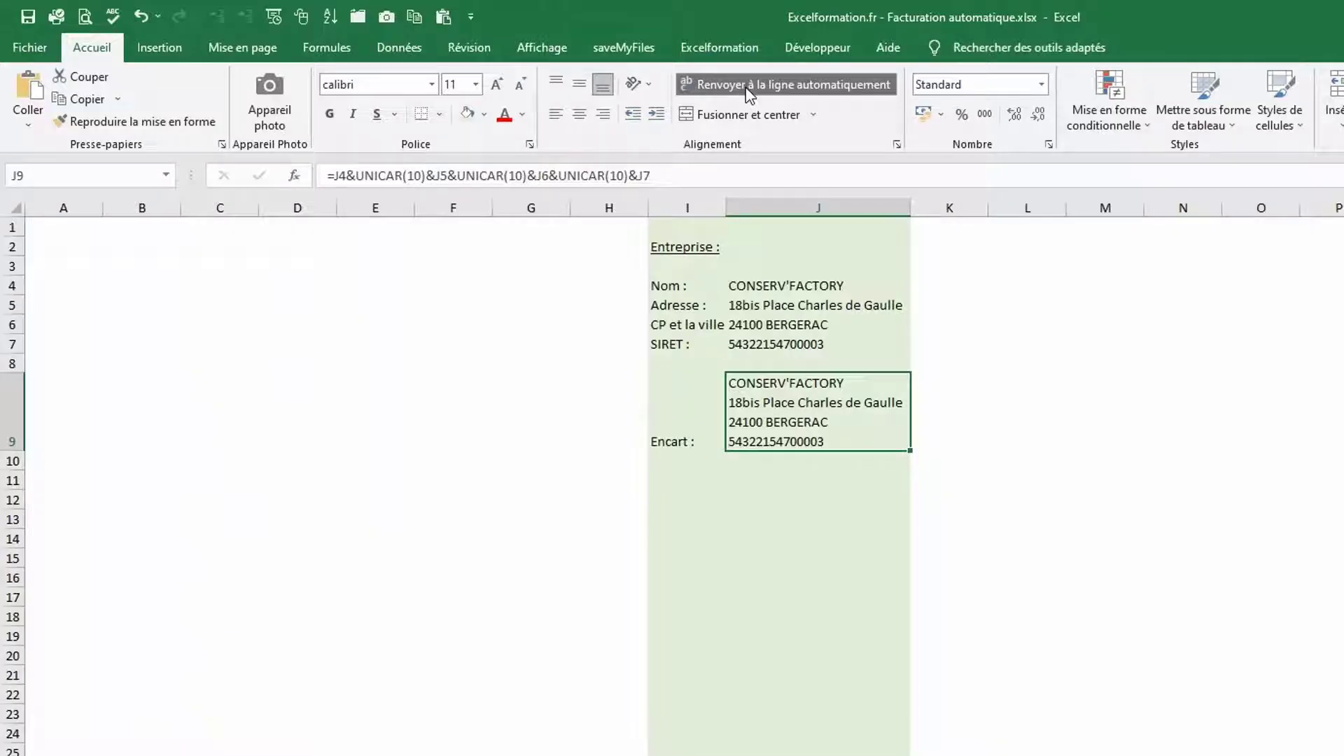
pyautogui.click(748, 89)
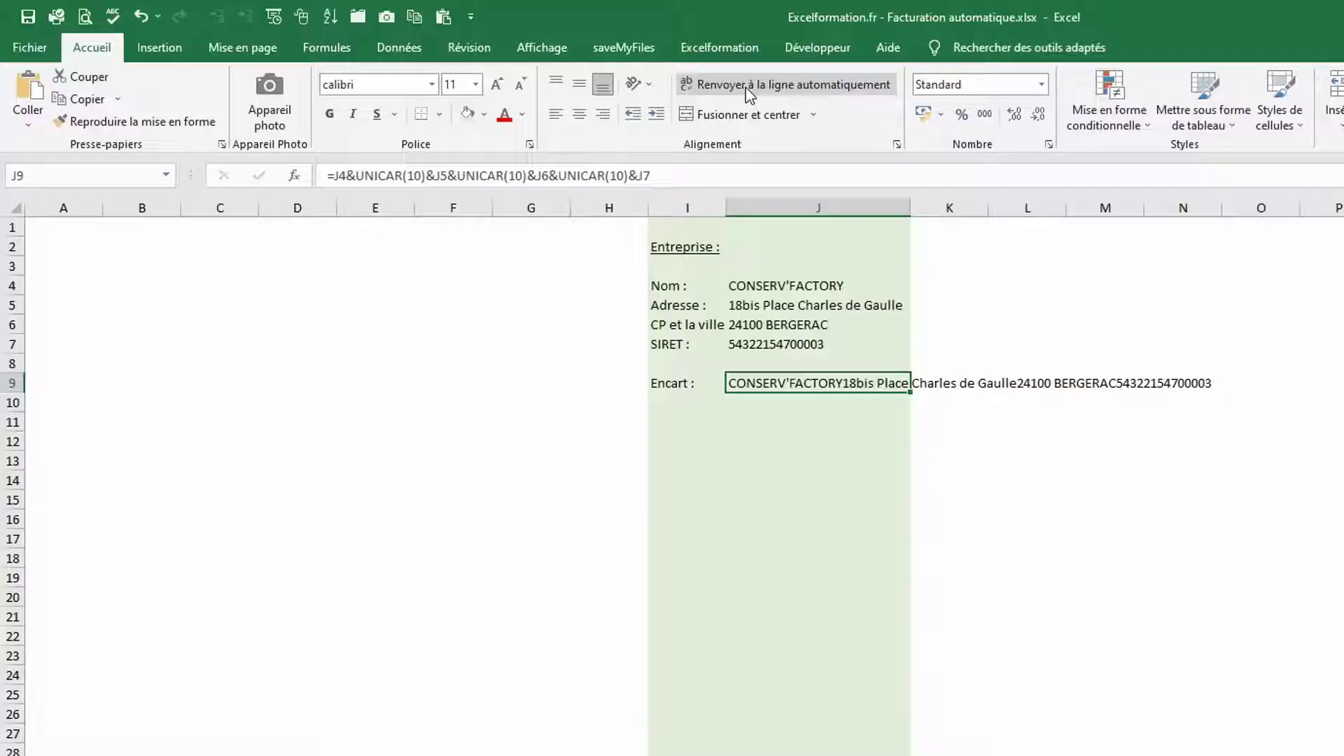
pyautogui.click(159, 47)
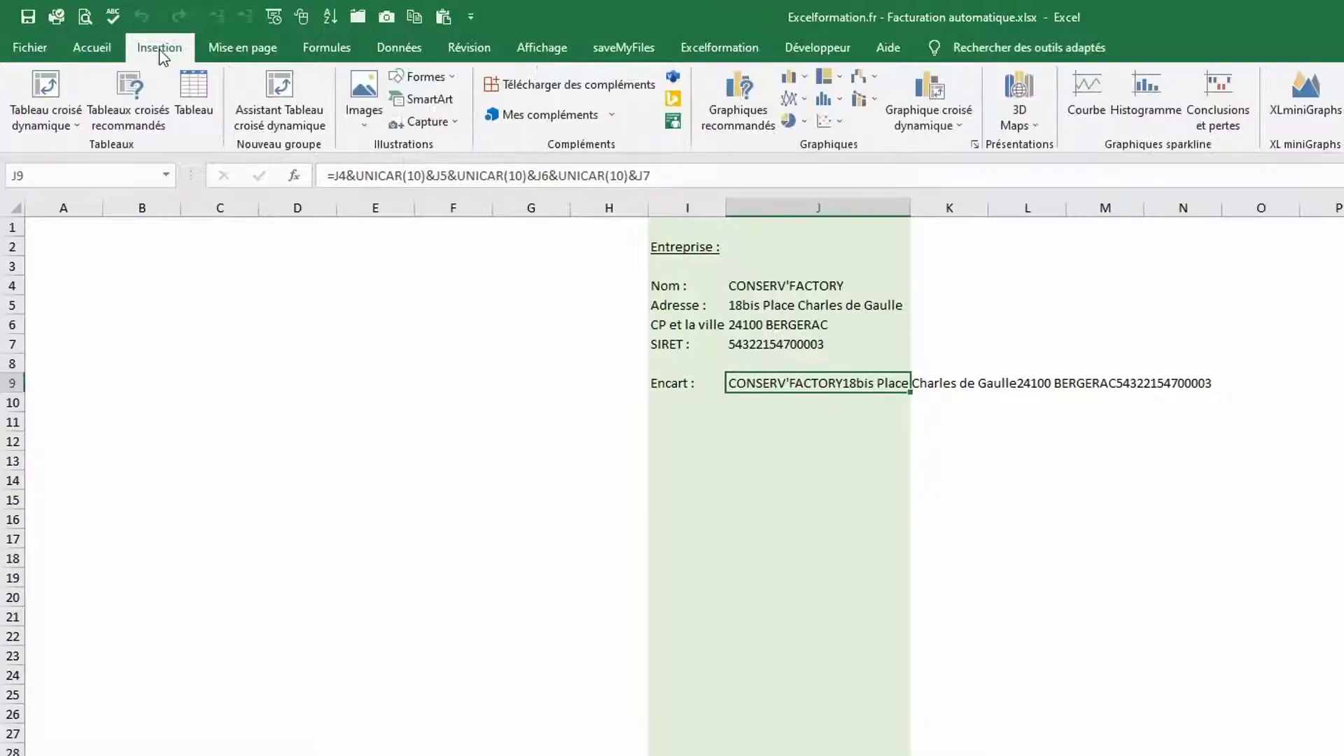
# Draw a rectangle over B3:D8 and apply the green-outline, no-fill shape style
pyautogui.click(423, 77)
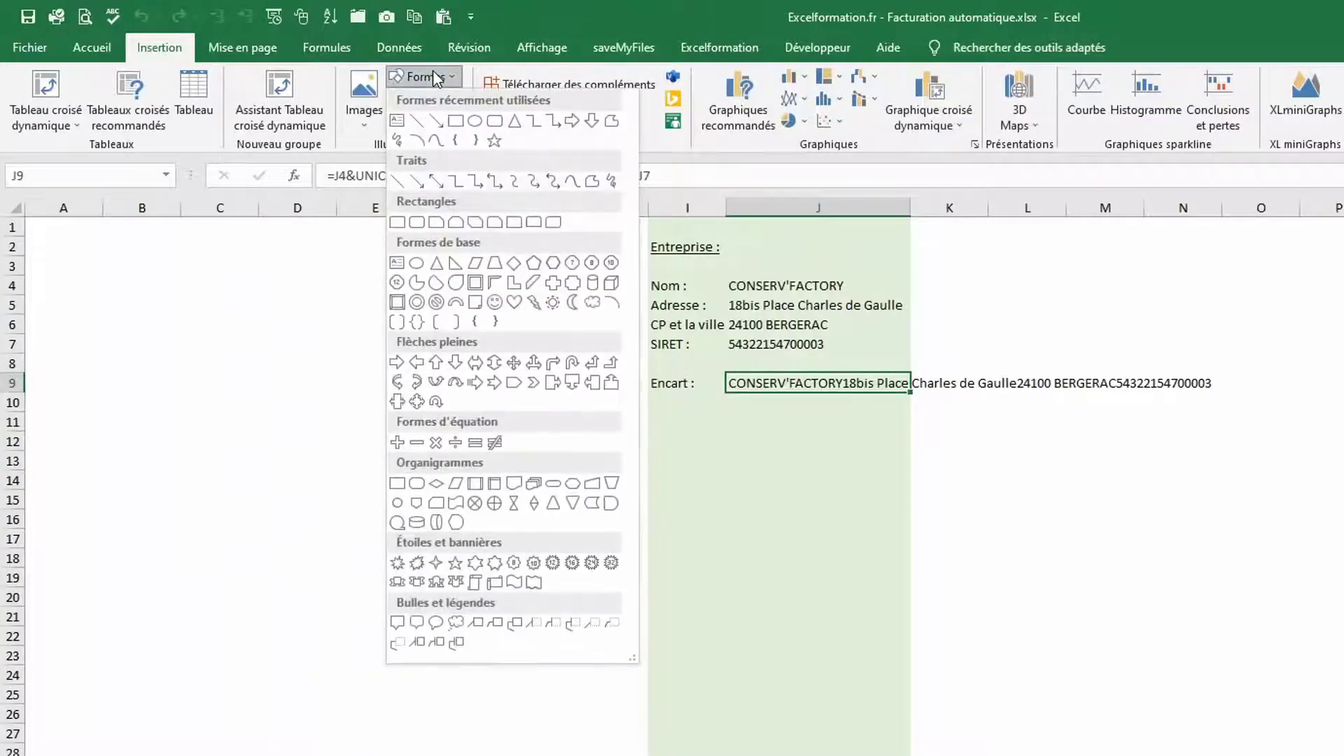
pyautogui.click(464, 121)
pyautogui.moveTo(87, 251); pyautogui.dragTo(293, 373)
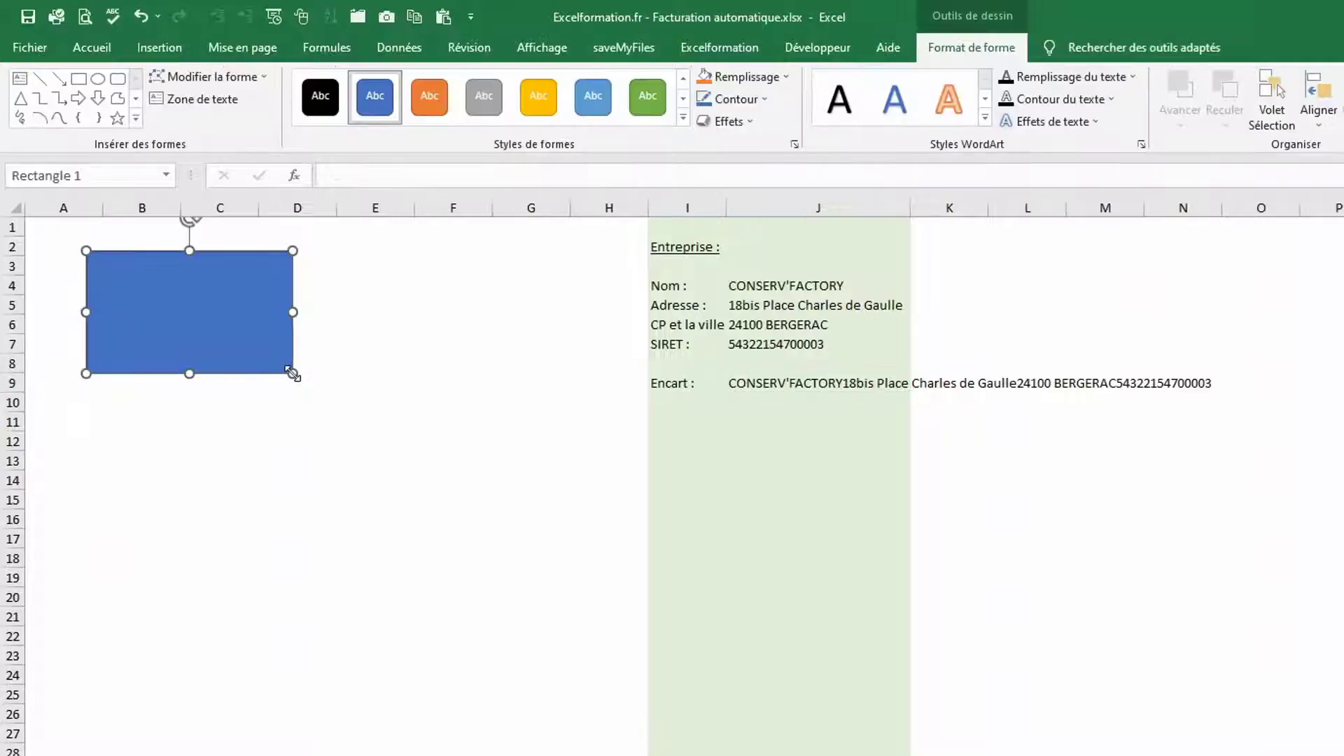
pyautogui.click(683, 118)
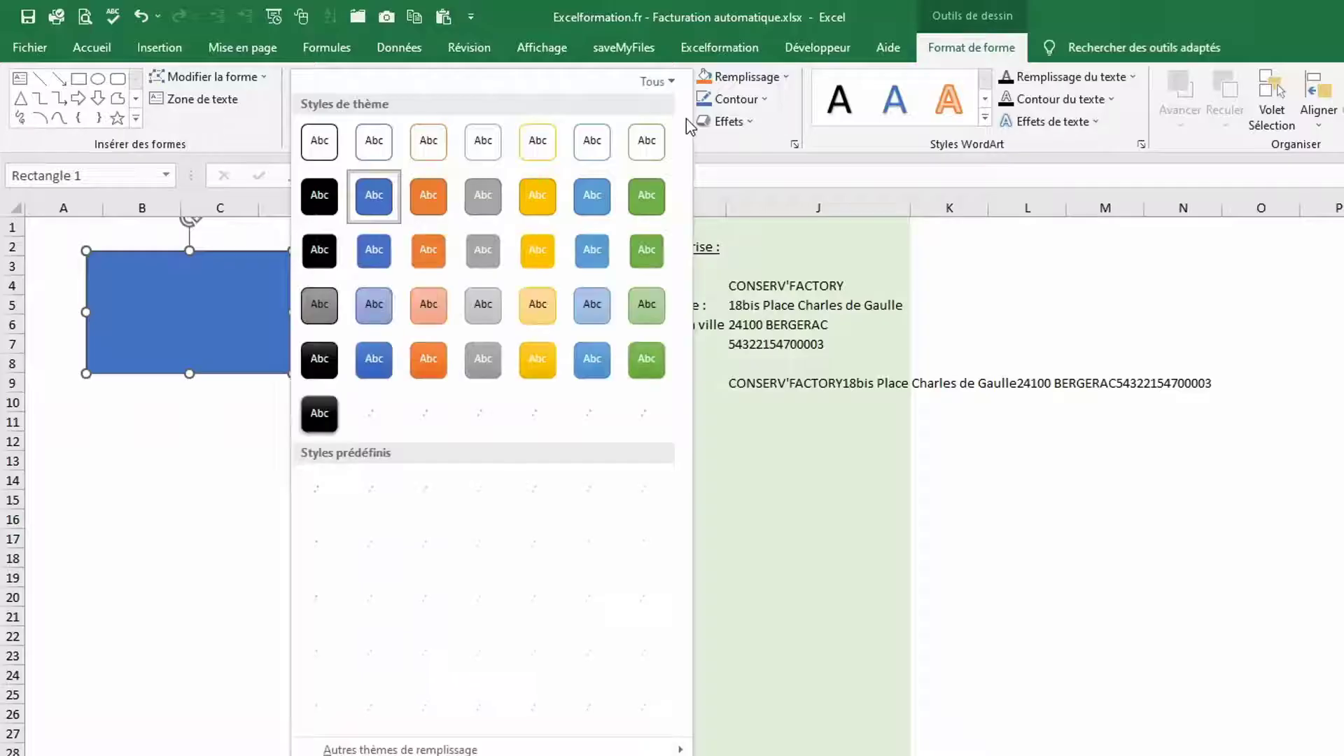
pyautogui.click(656, 141)
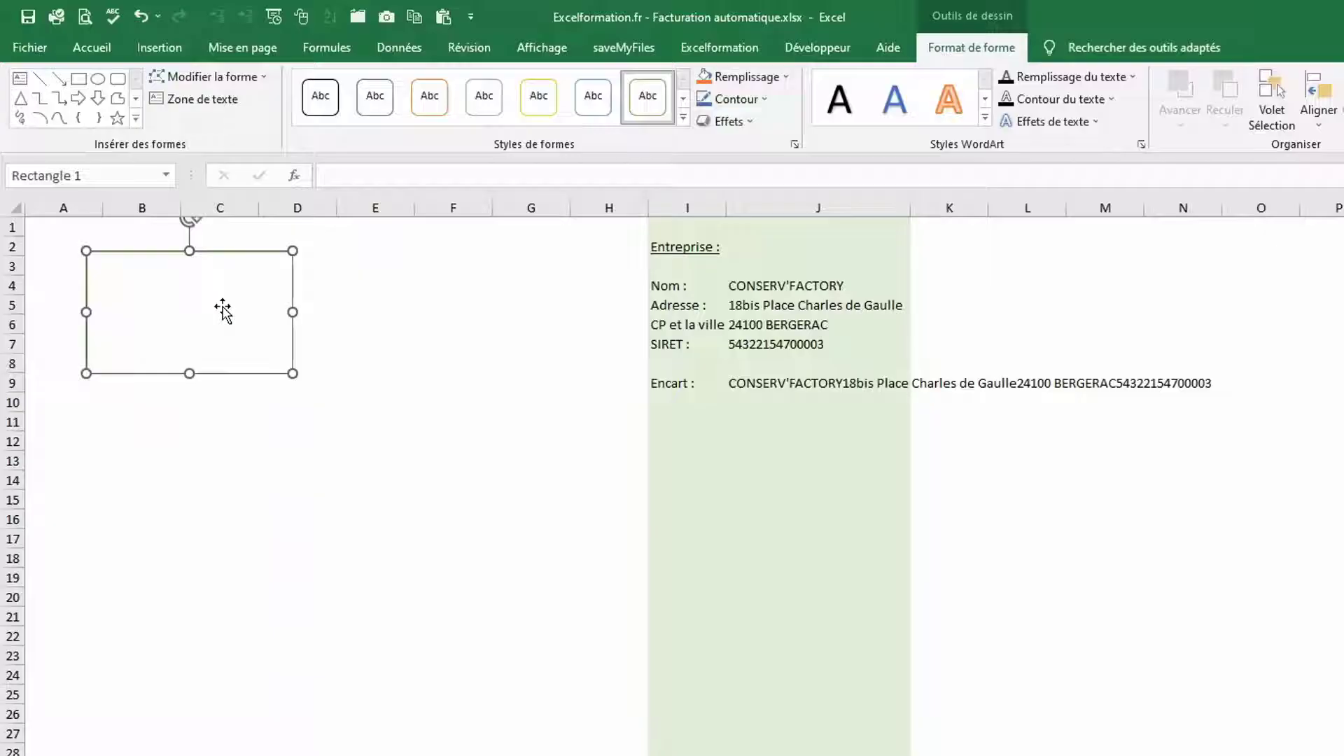
# Link the rectangle's text to the Encart cell with =$J$9
pyautogui.click(370, 173)
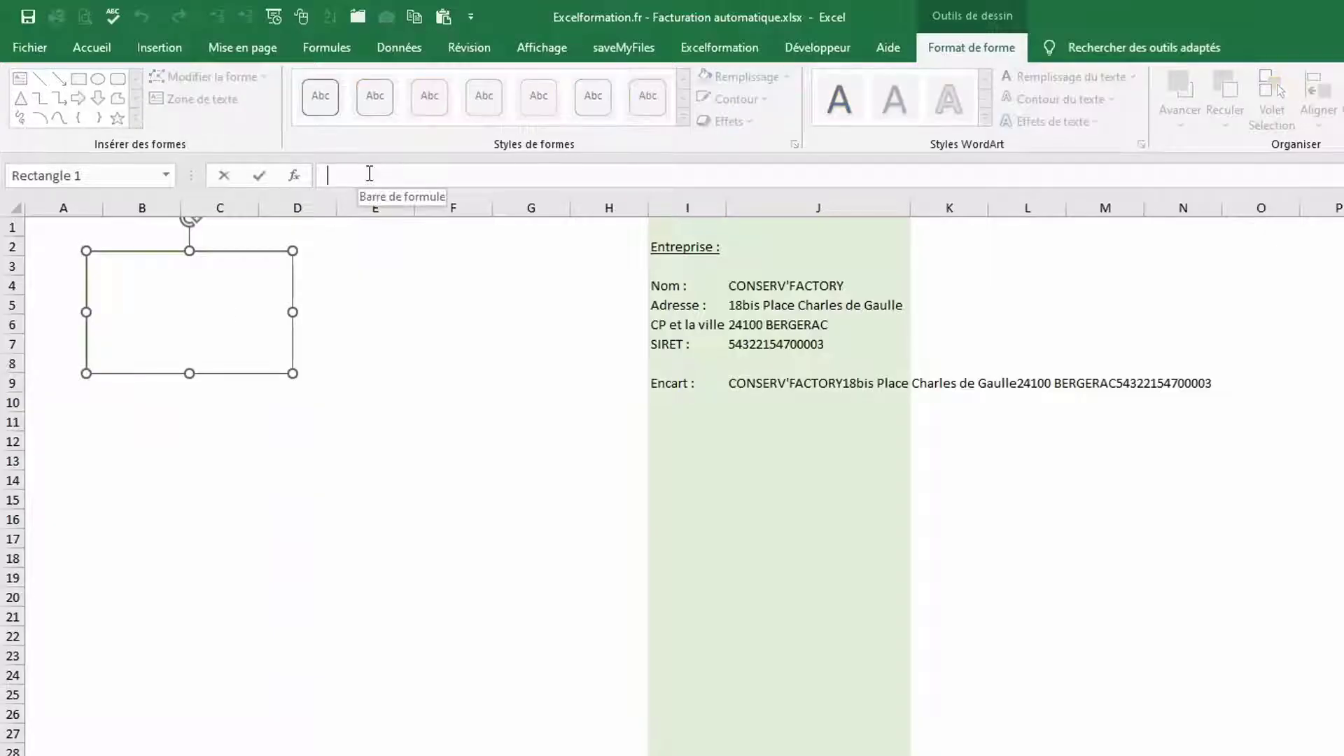
pyautogui.write('=')
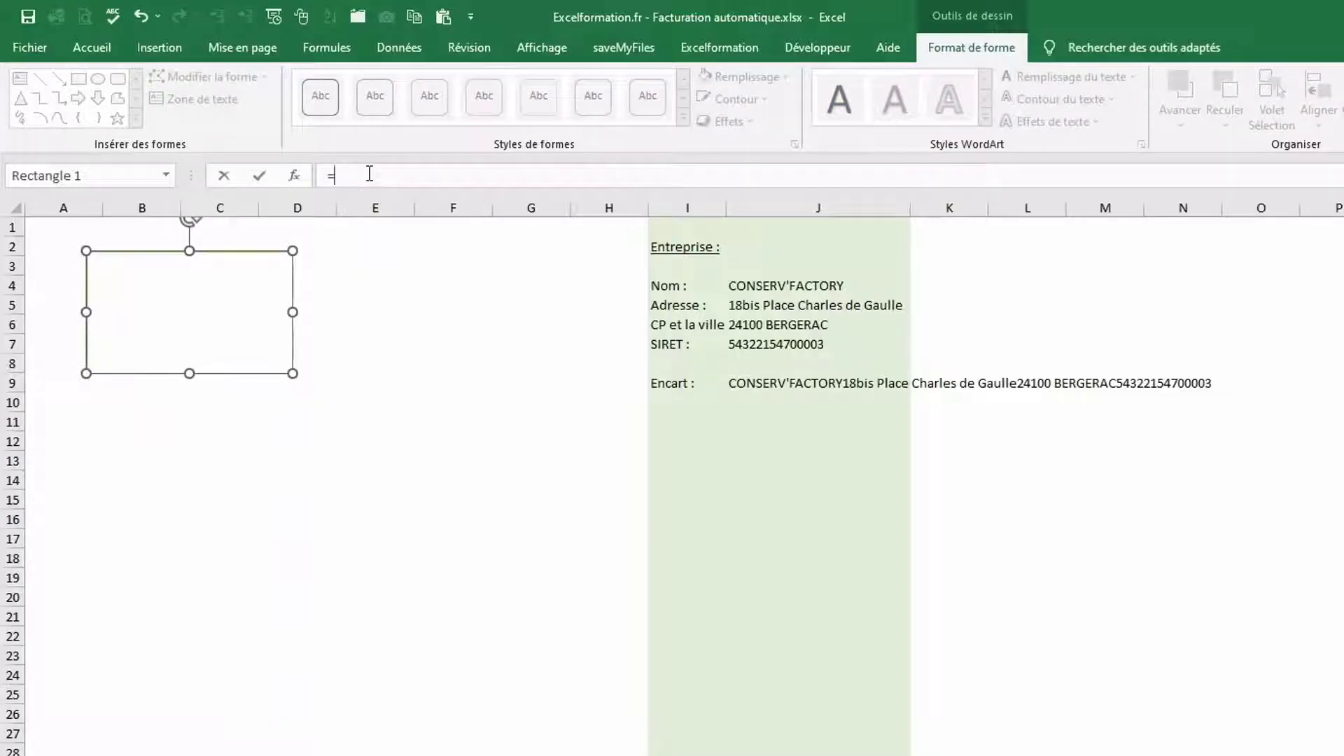
pyautogui.click(789, 383)
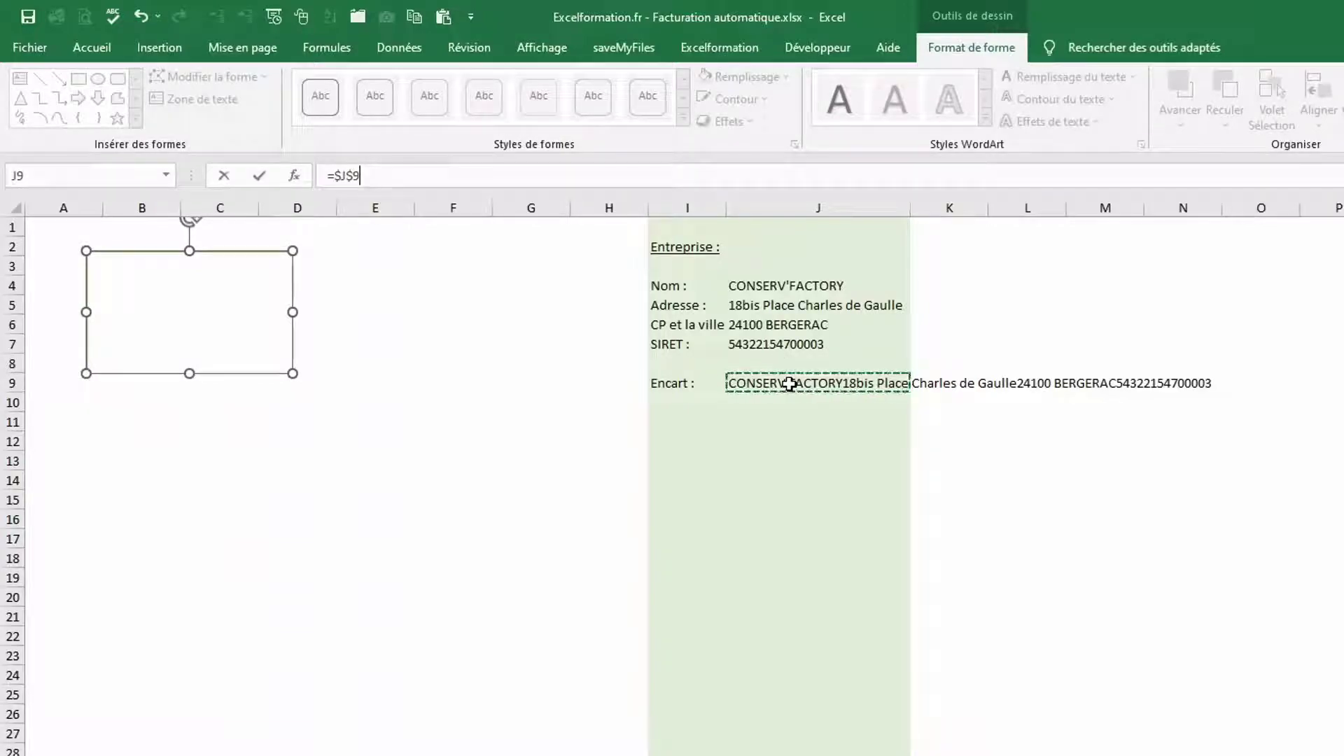
pyautogui.press('Return')
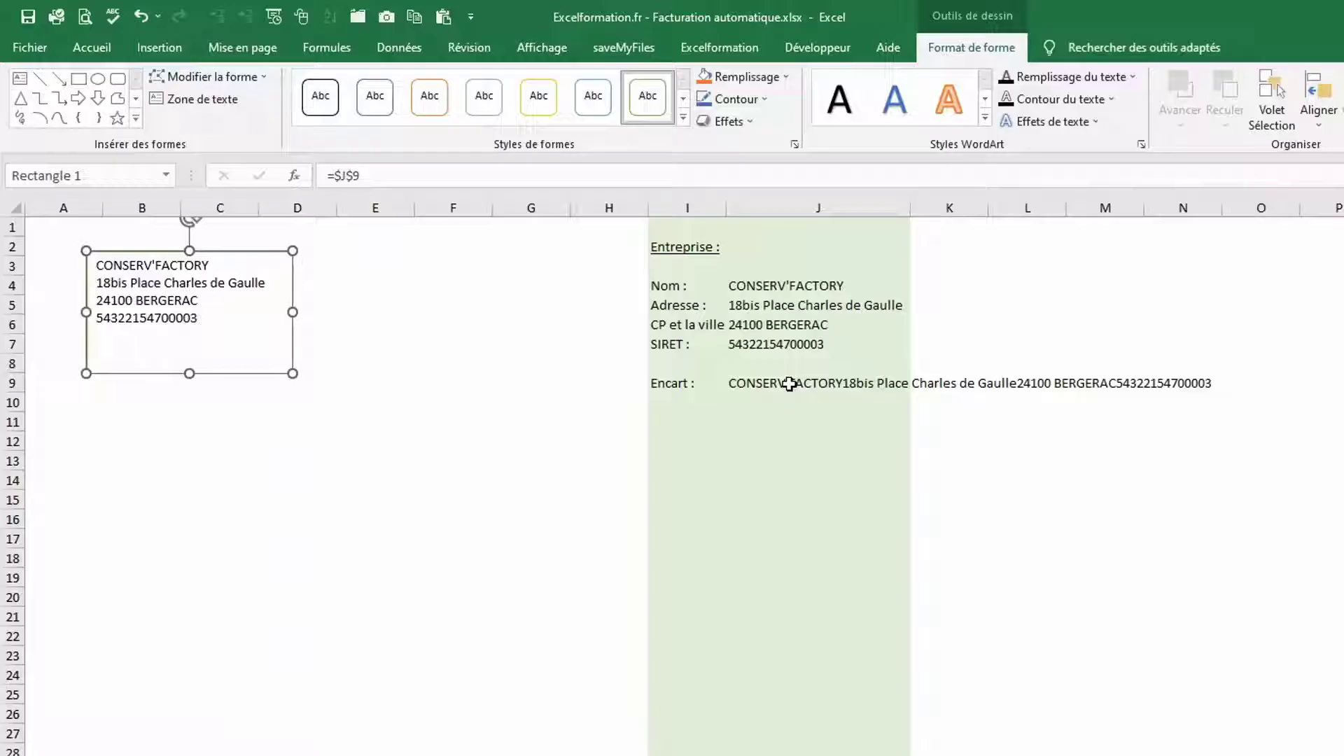
# Make the box text bold, size 12 and vertically centred
pyautogui.click(116, 42)
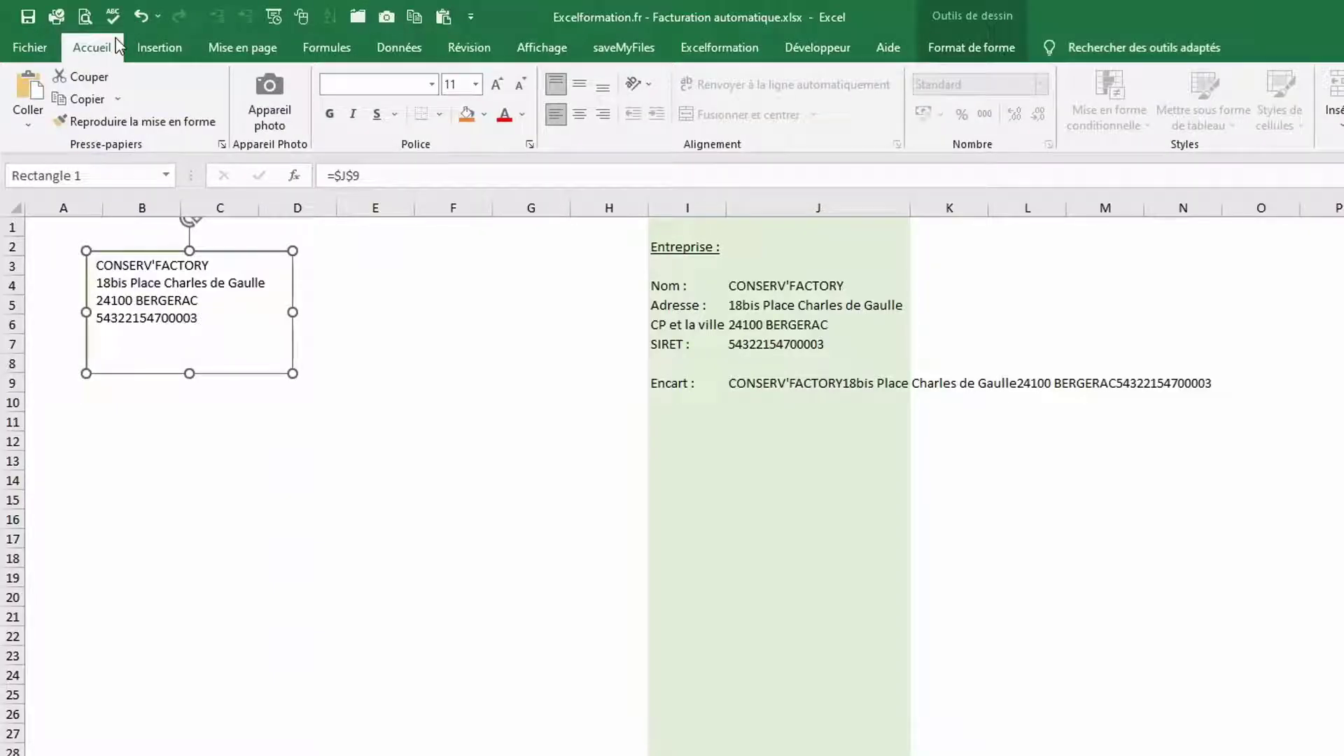
pyautogui.click(578, 85)
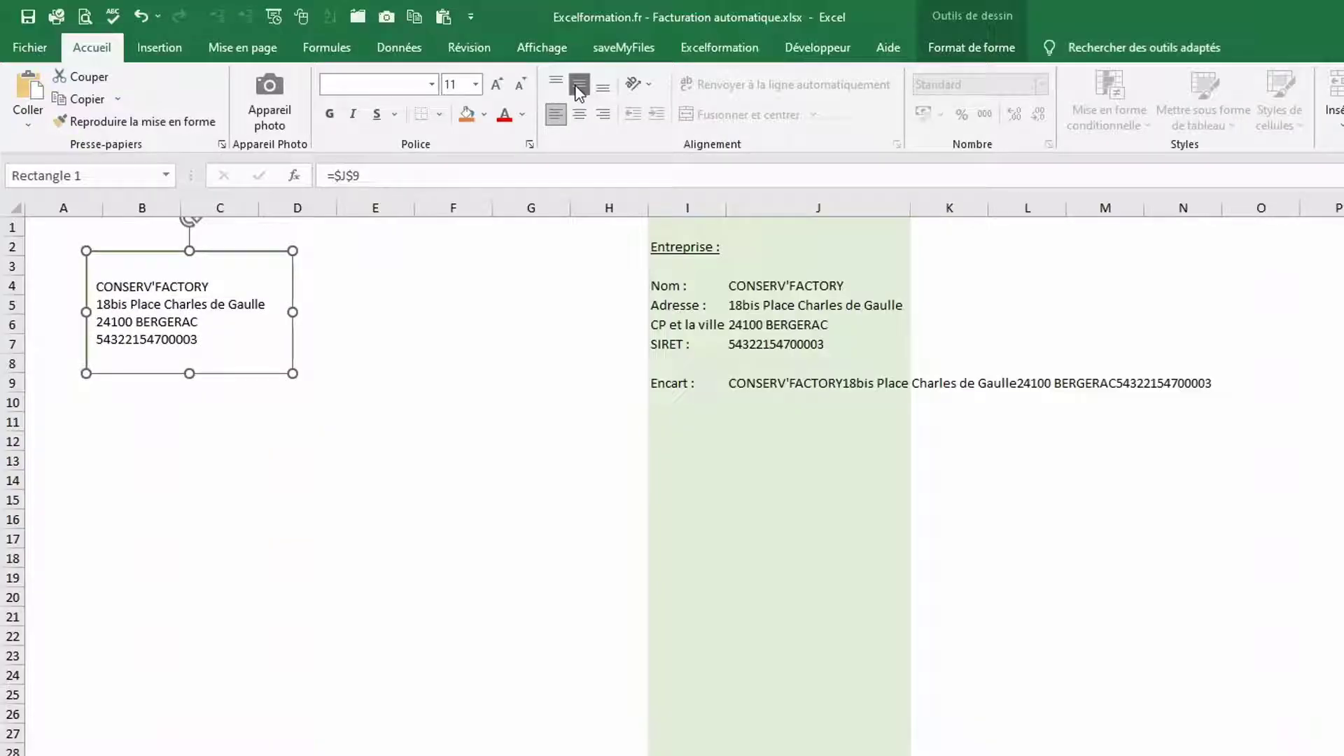
pyautogui.click(332, 114)
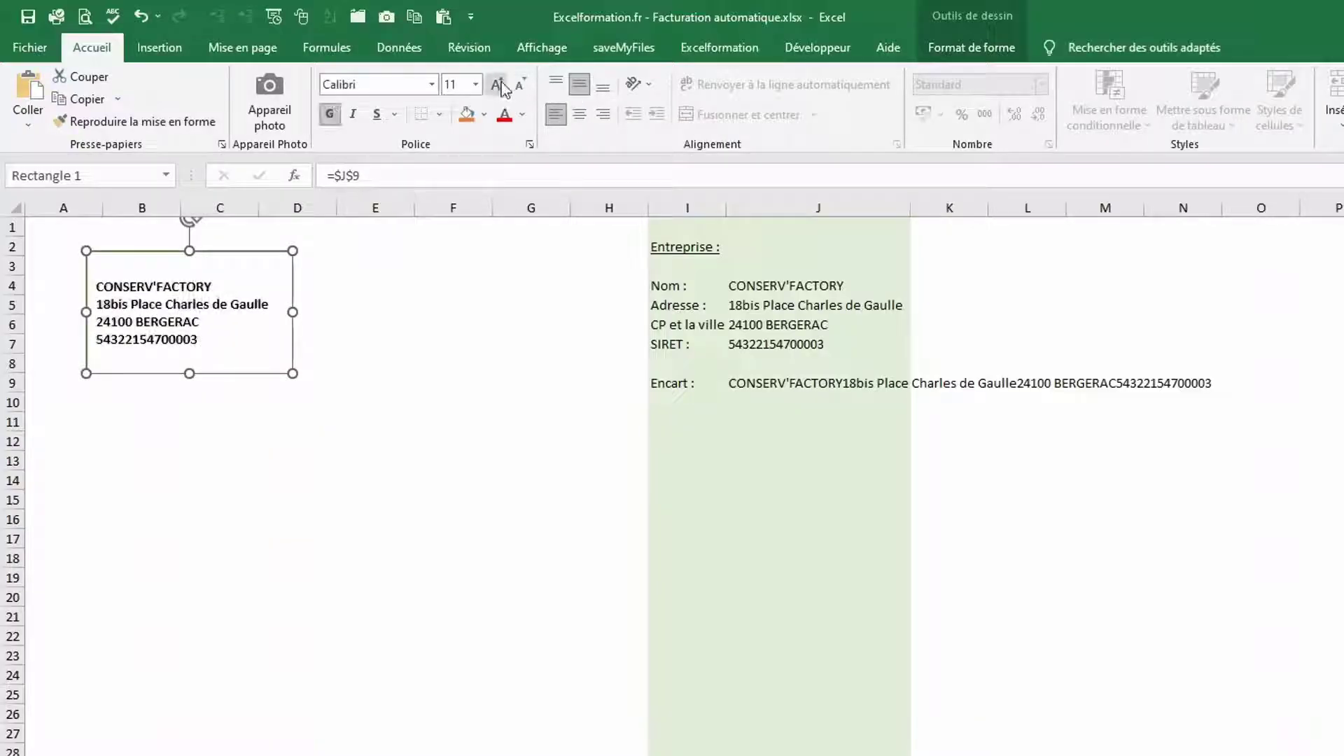
pyautogui.click(497, 84)
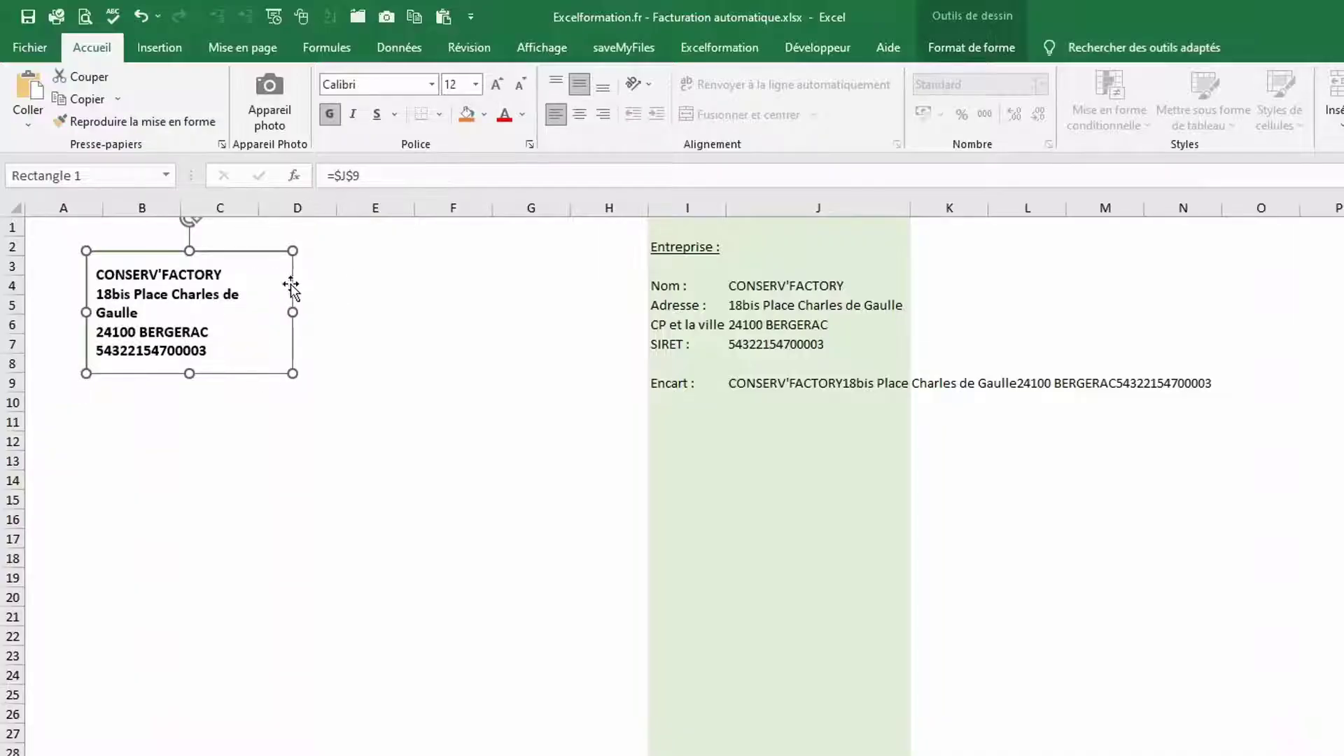
# Widen the address box so each line fits and move it lower and left
pyautogui.moveTo(292, 312); pyautogui.dragTo(323, 312)
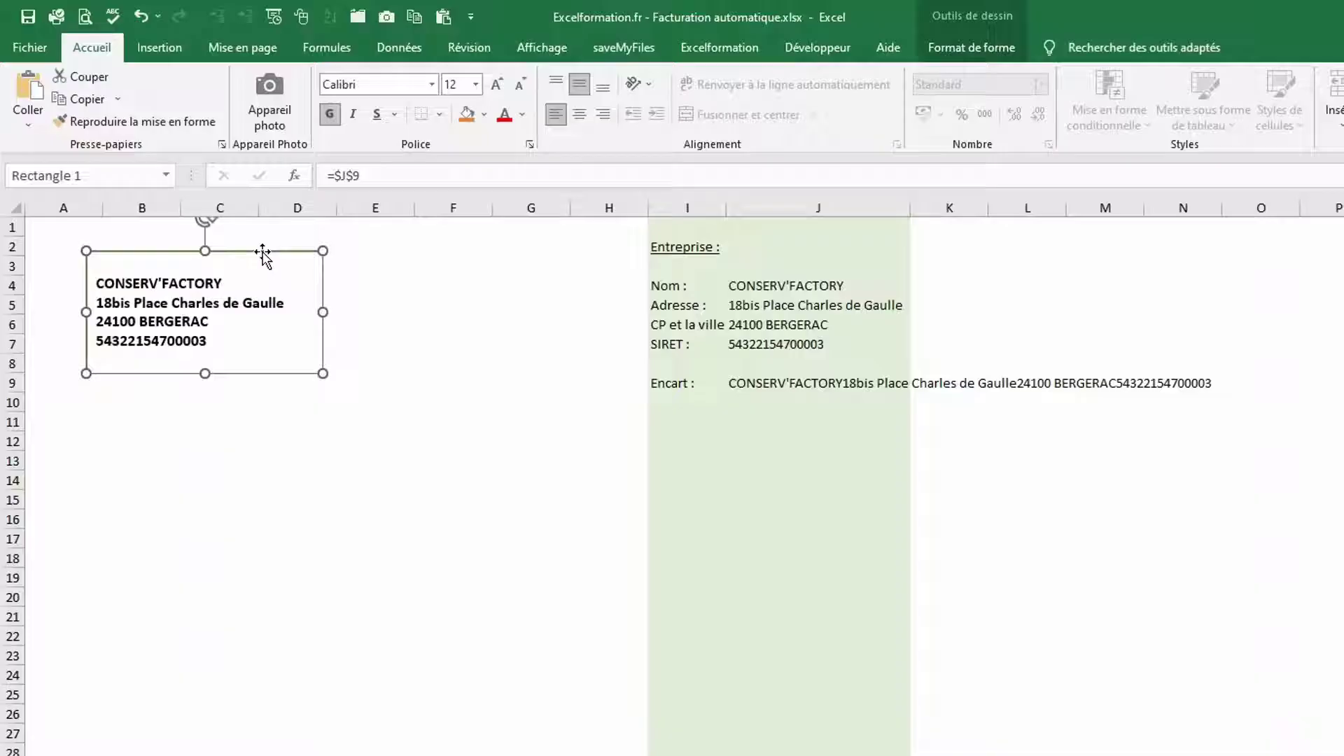
pyautogui.moveTo(262, 254); pyautogui.dragTo(223, 300)
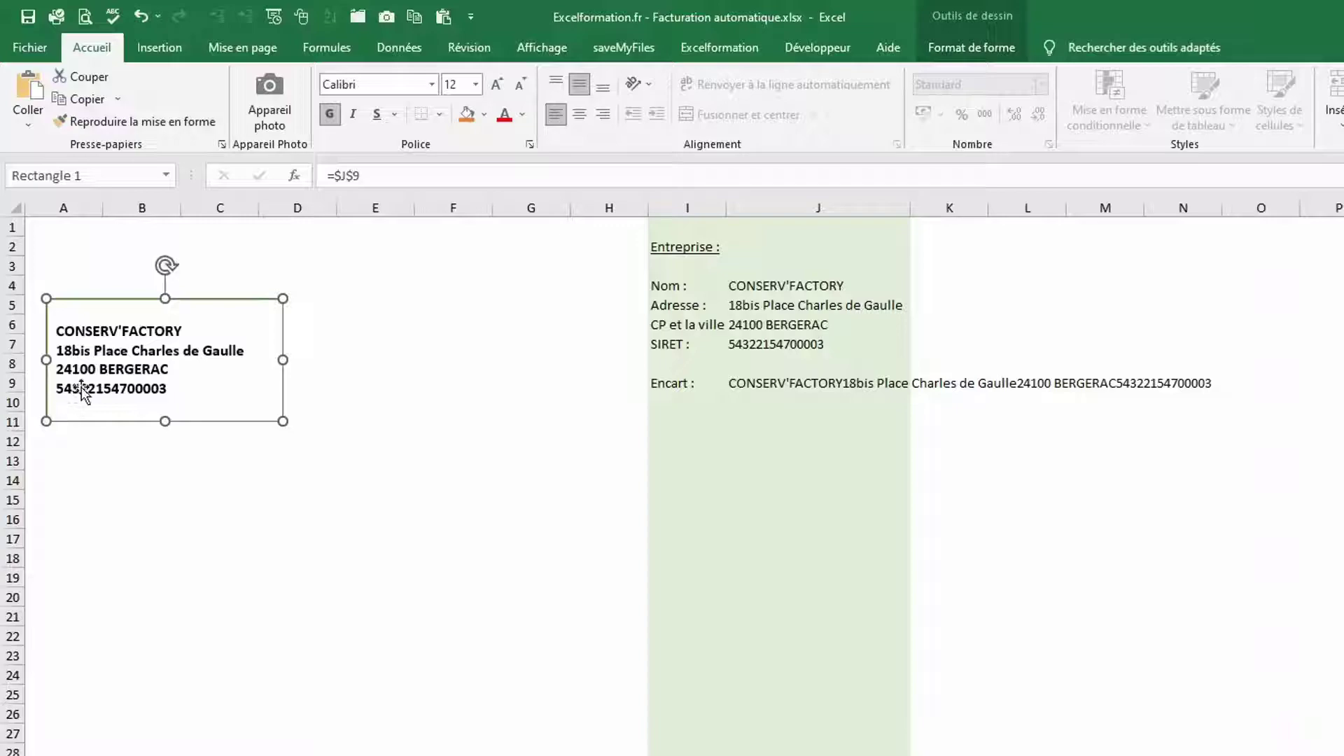
pyautogui.click(746, 384)
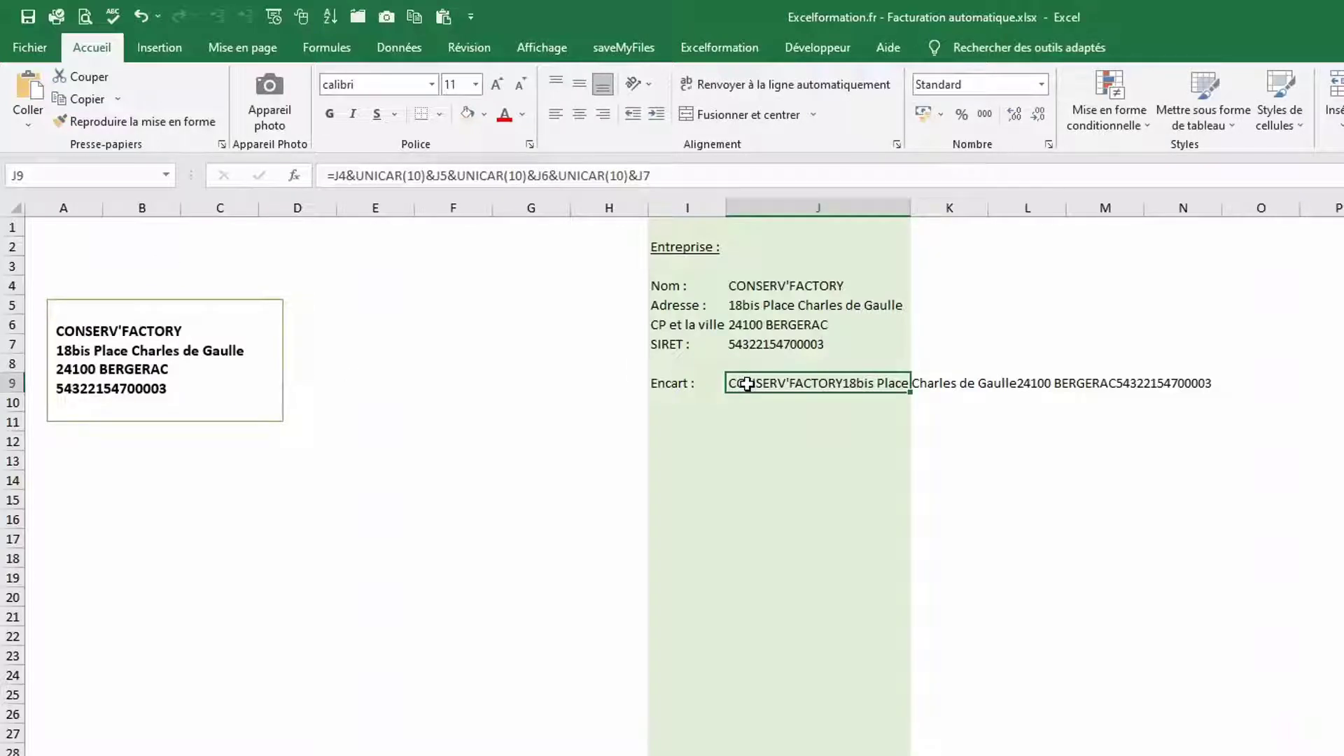
# Insert &"SIRET " before J7 in the J9 formula and nudge the box down
pyautogui.click(630, 176)
pyautogui.write('&"')
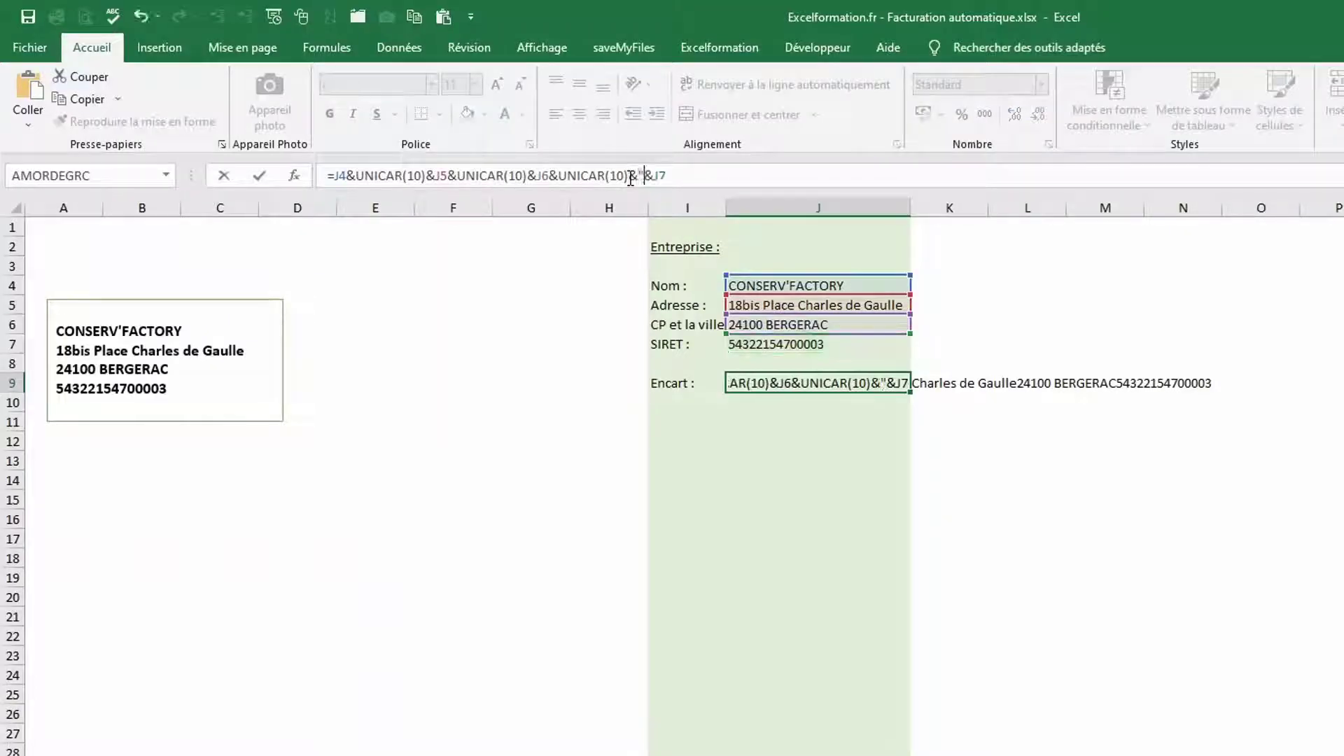
pyautogui.write('SIRET')
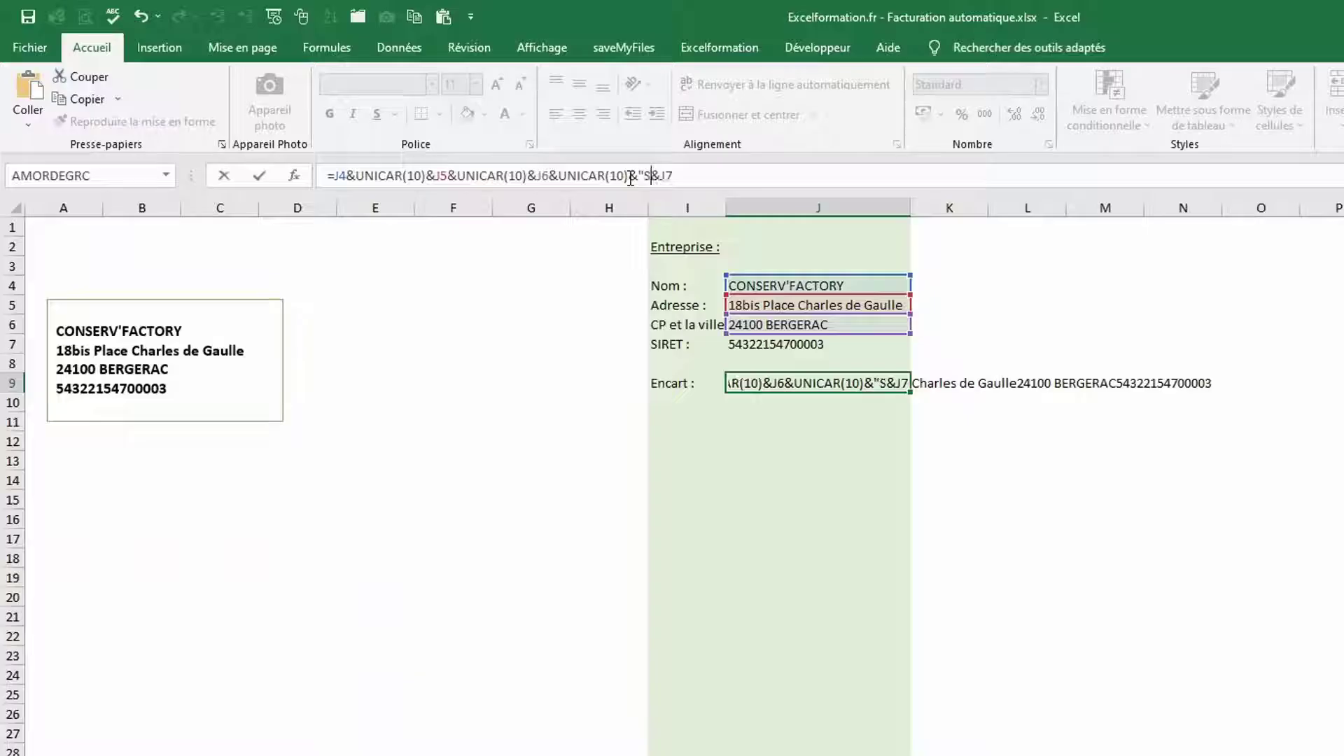
pyautogui.write(' "')
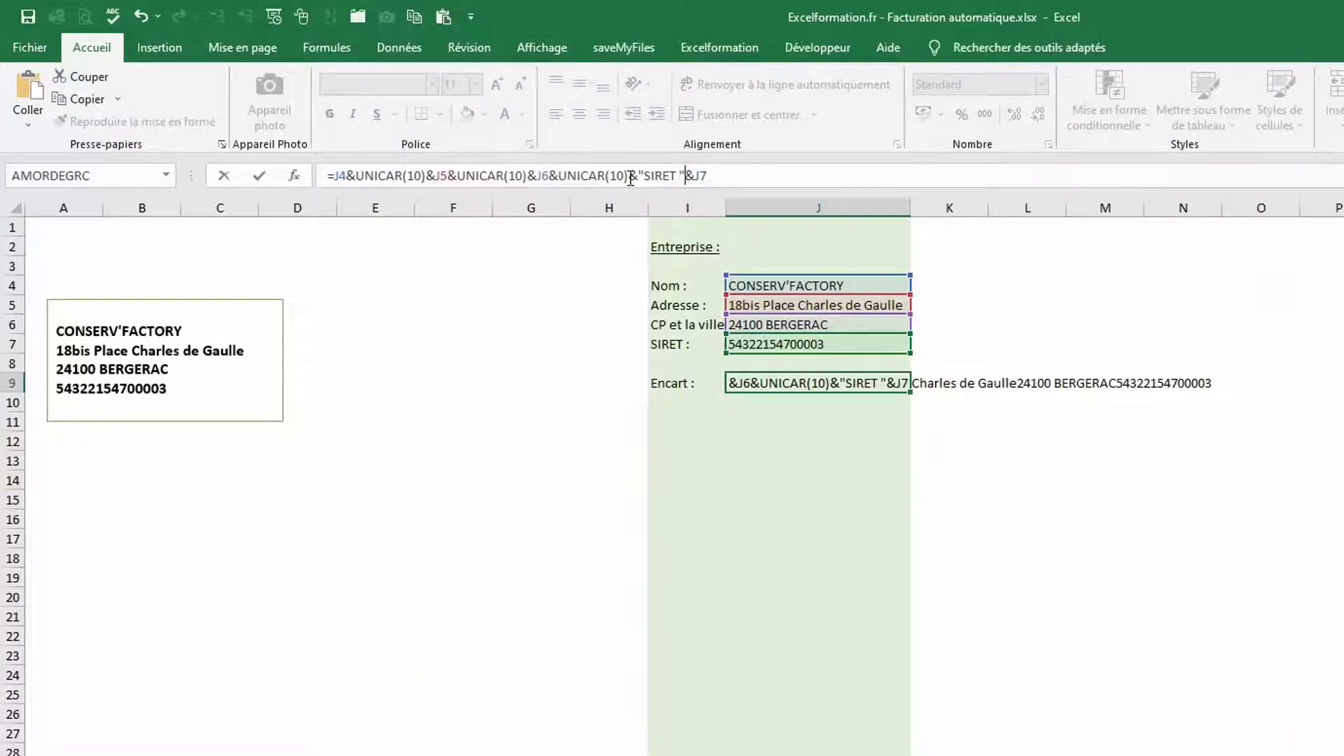
pyautogui.press('Return')
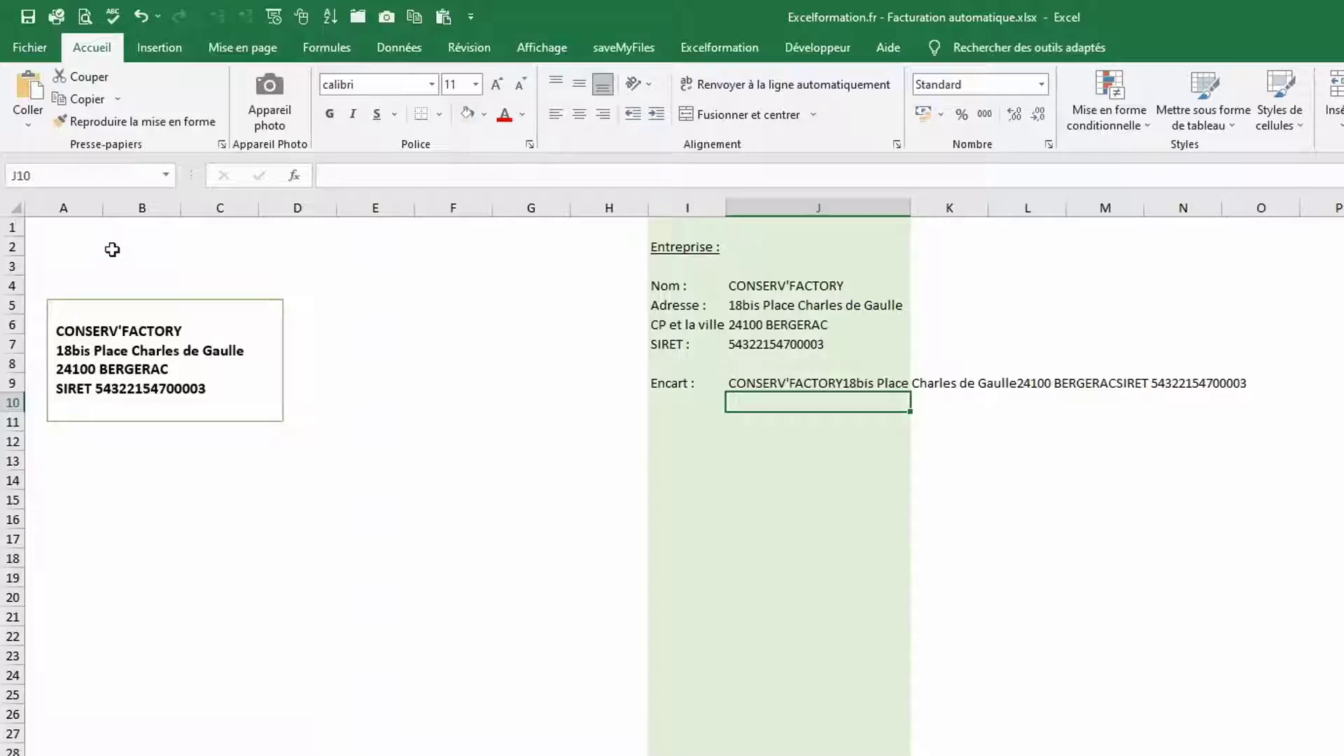
pyautogui.moveTo(114, 301); pyautogui.dragTo(122, 356)
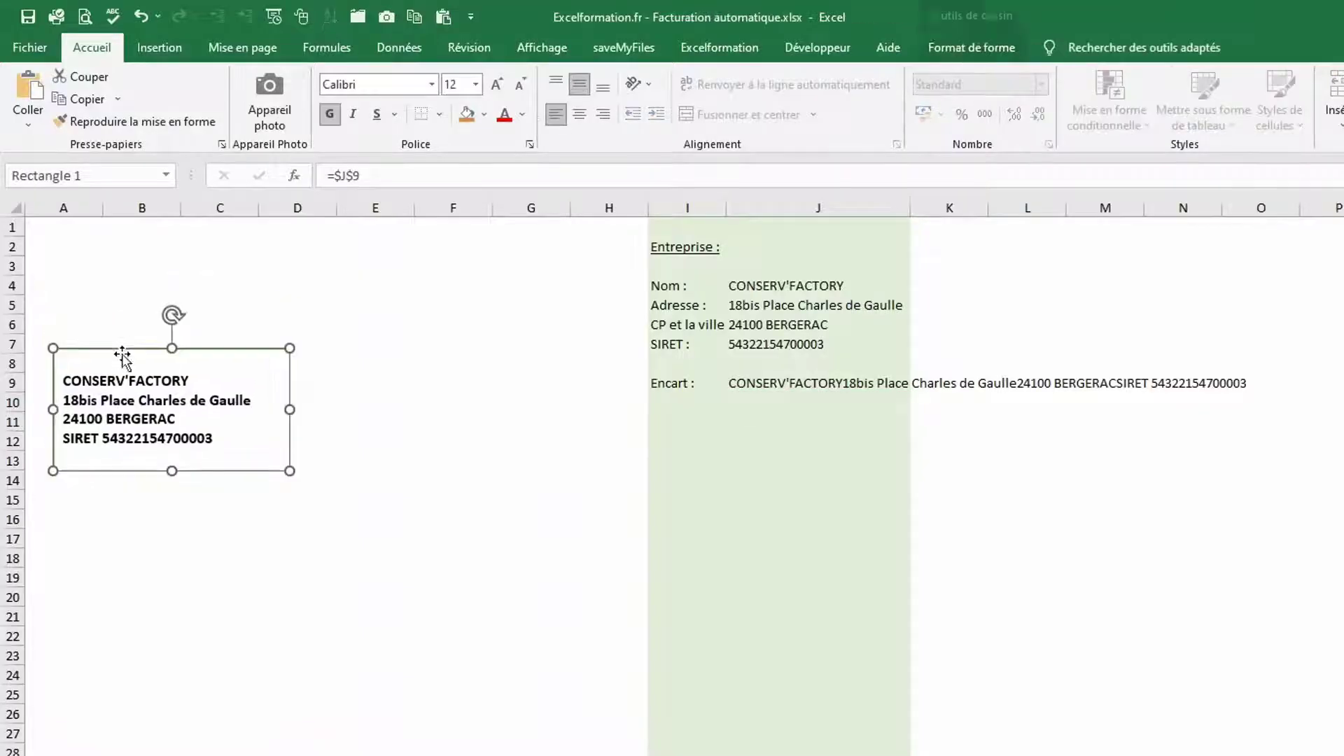
# Insert the picture logo_w.png from this computer
pyautogui.click(167, 45)
pyautogui.click(363, 103)
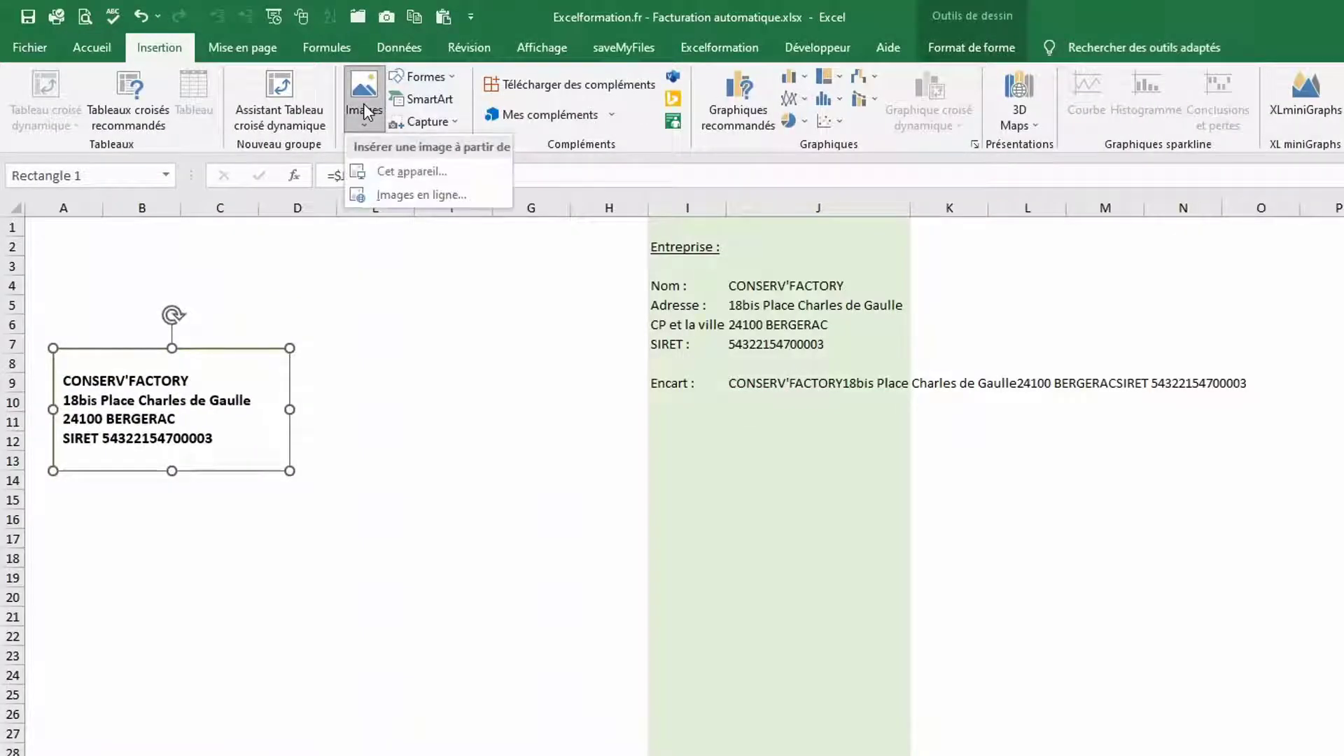
pyautogui.click(417, 175)
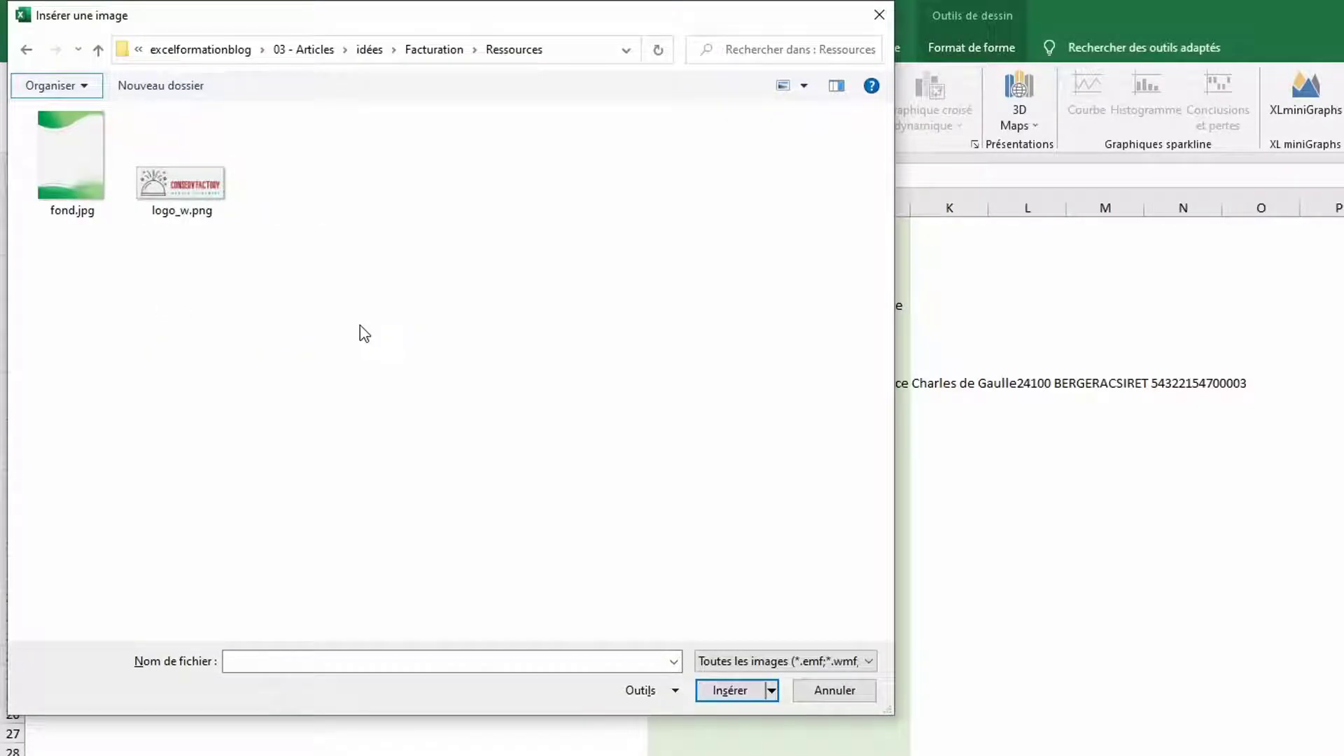
pyautogui.click(197, 197)
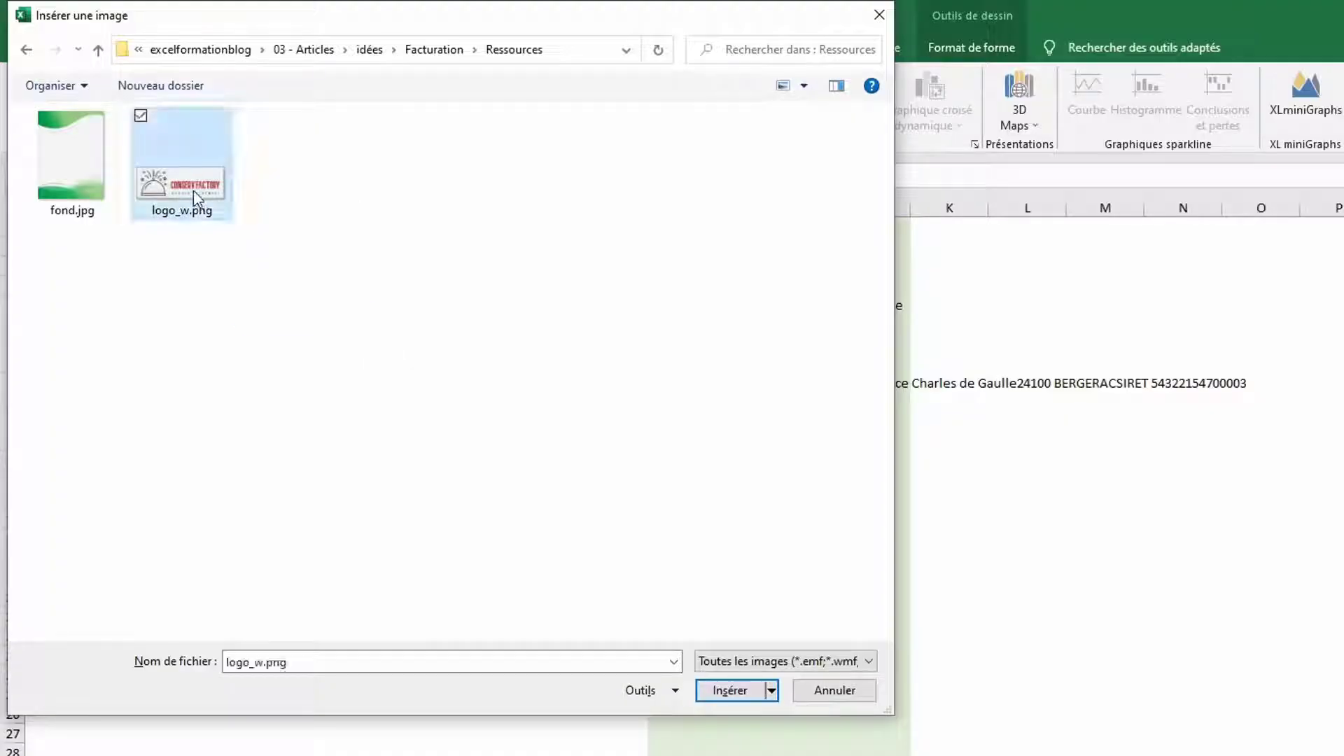
pyautogui.click(732, 690)
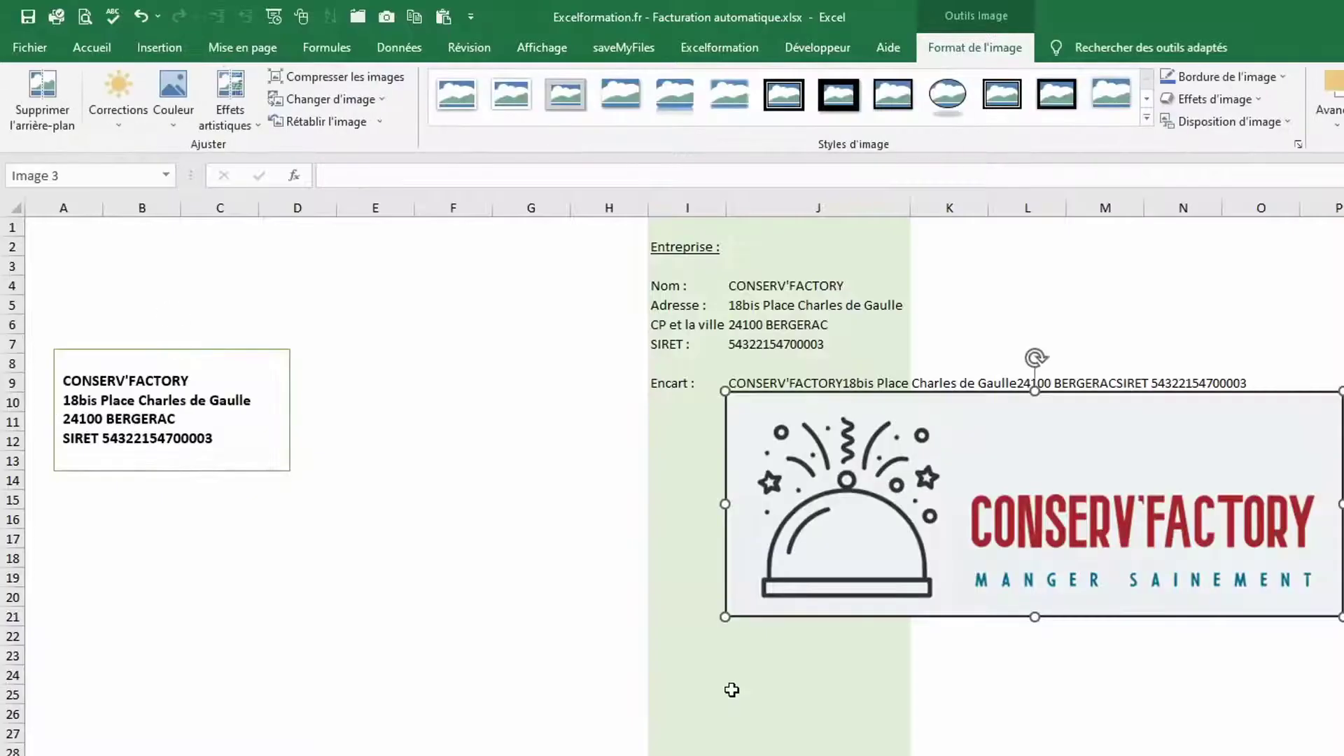
# Shrink the logo and place it just above the address box
pyautogui.moveTo(752, 461); pyautogui.dragTo(66, 284)
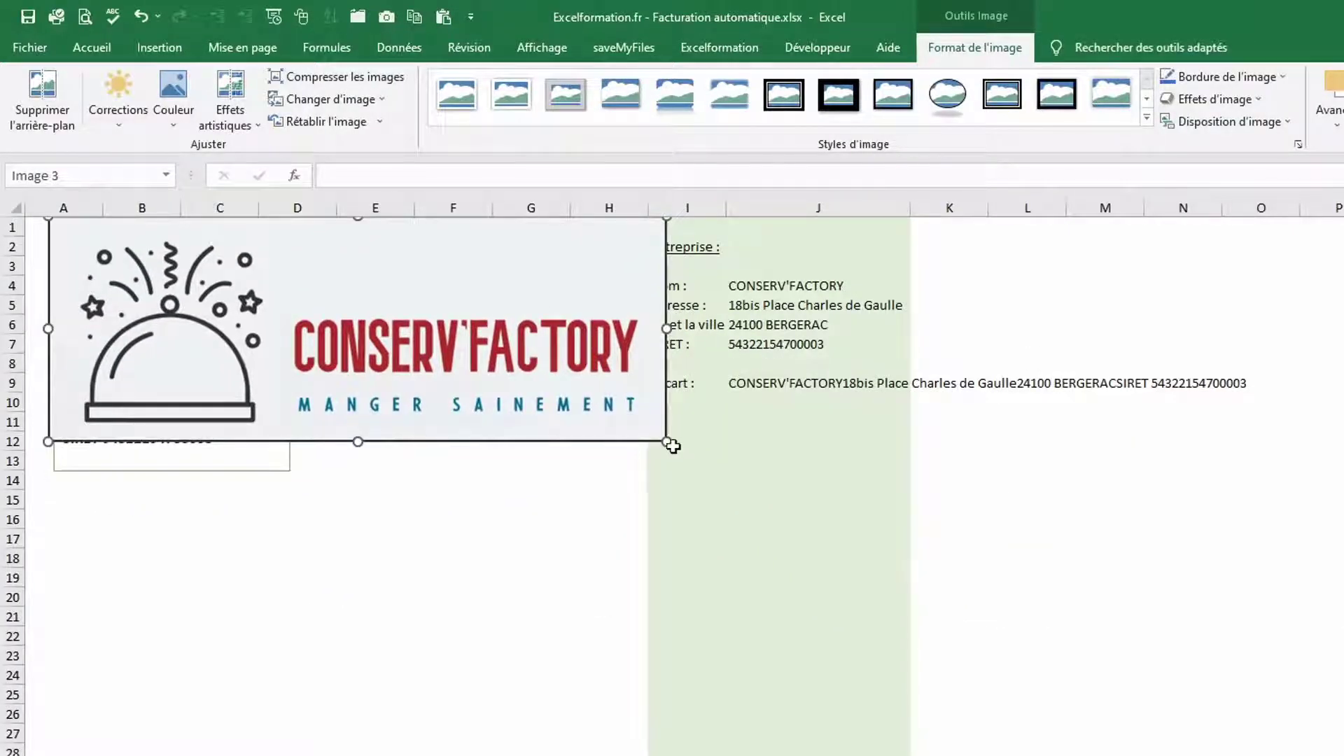
pyautogui.moveTo(666, 441); pyautogui.dragTo(283, 301)
pyautogui.moveTo(257, 350); pyautogui.dragTo(252, 309)
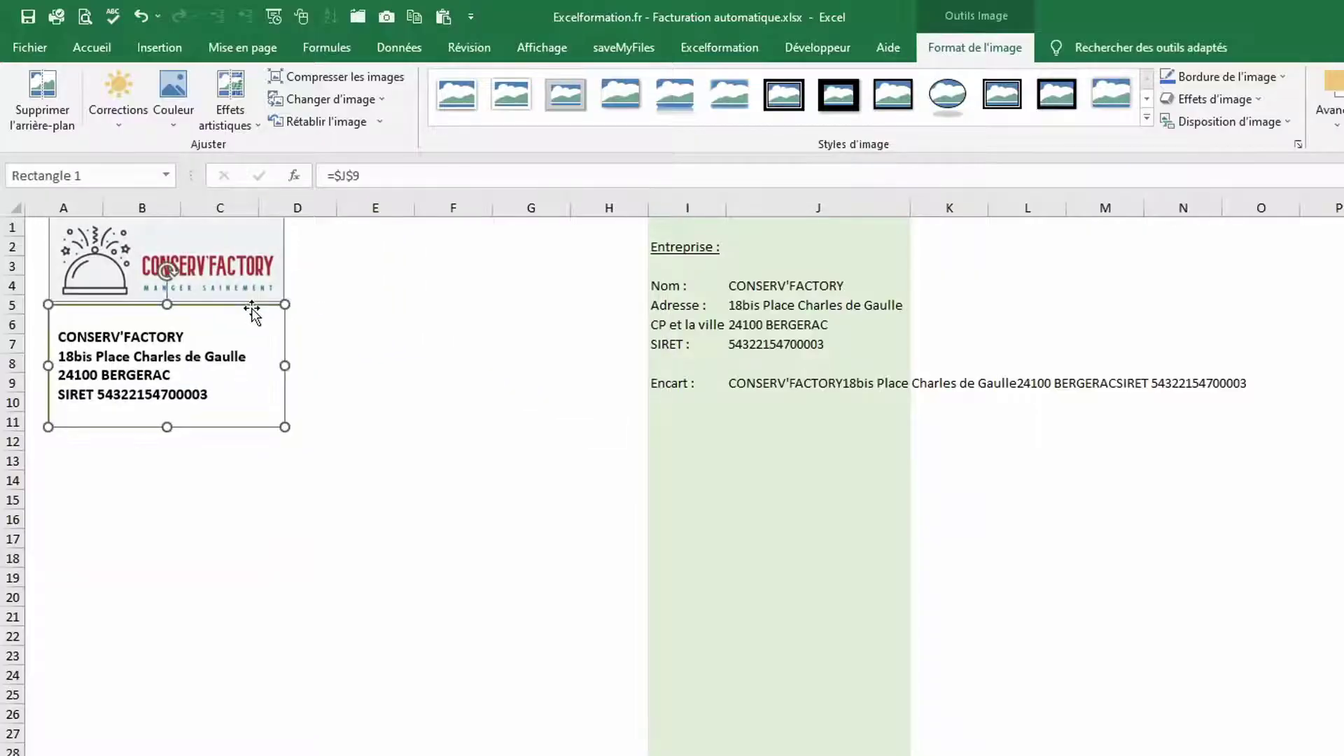
# Recolour the logo light green
pyautogui.click(265, 265)
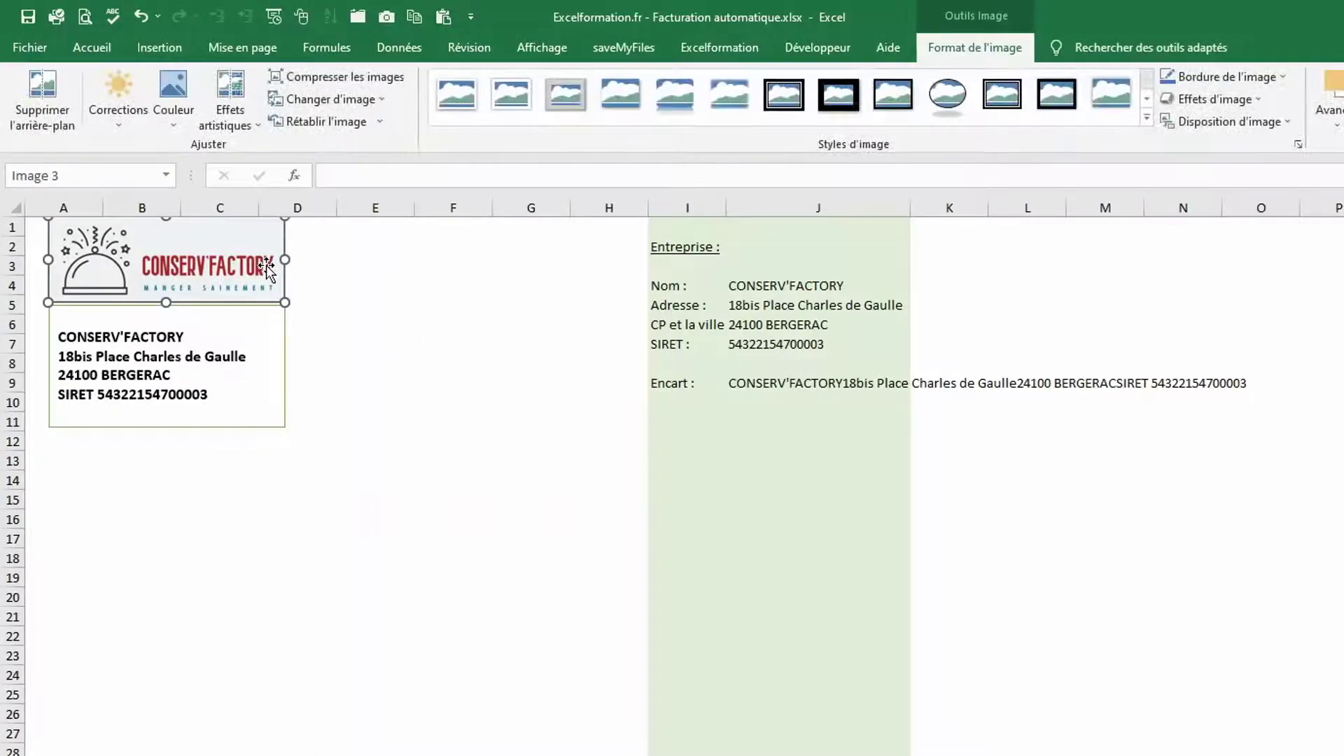
pyautogui.click(175, 112)
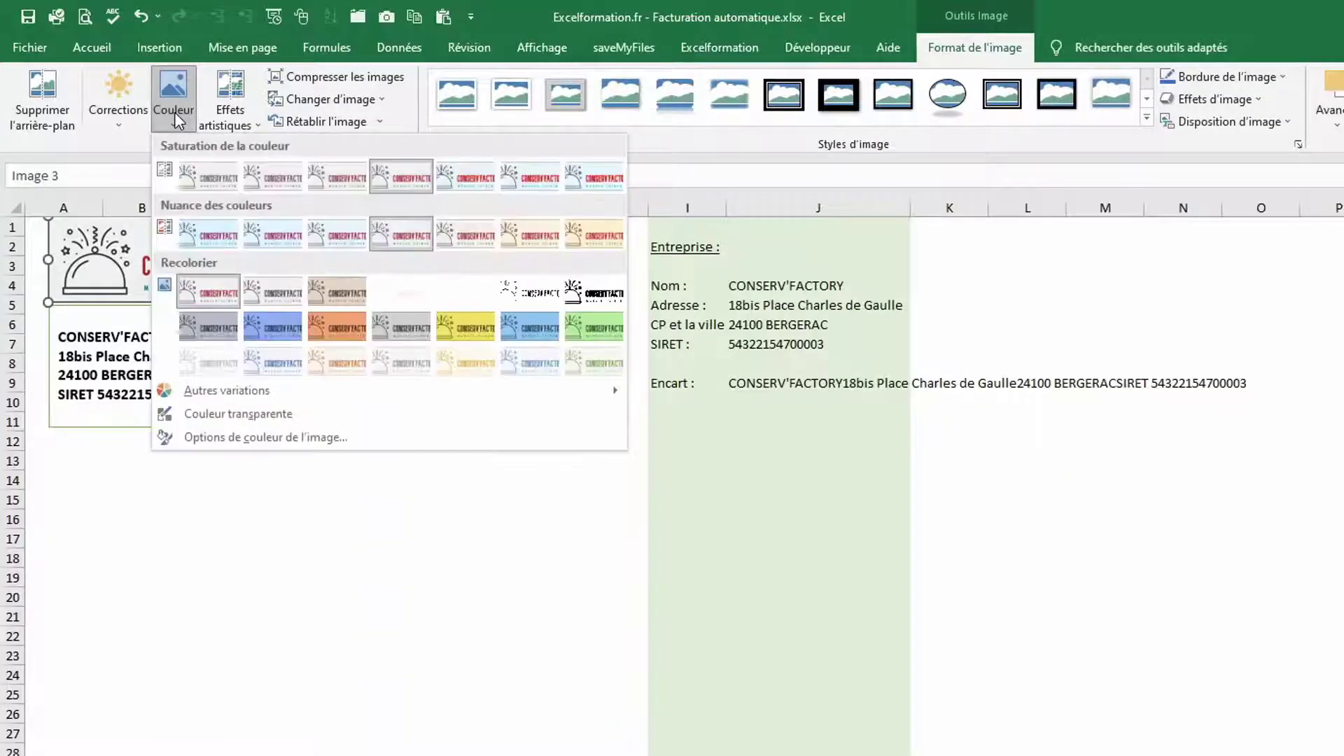
pyautogui.click(600, 363)
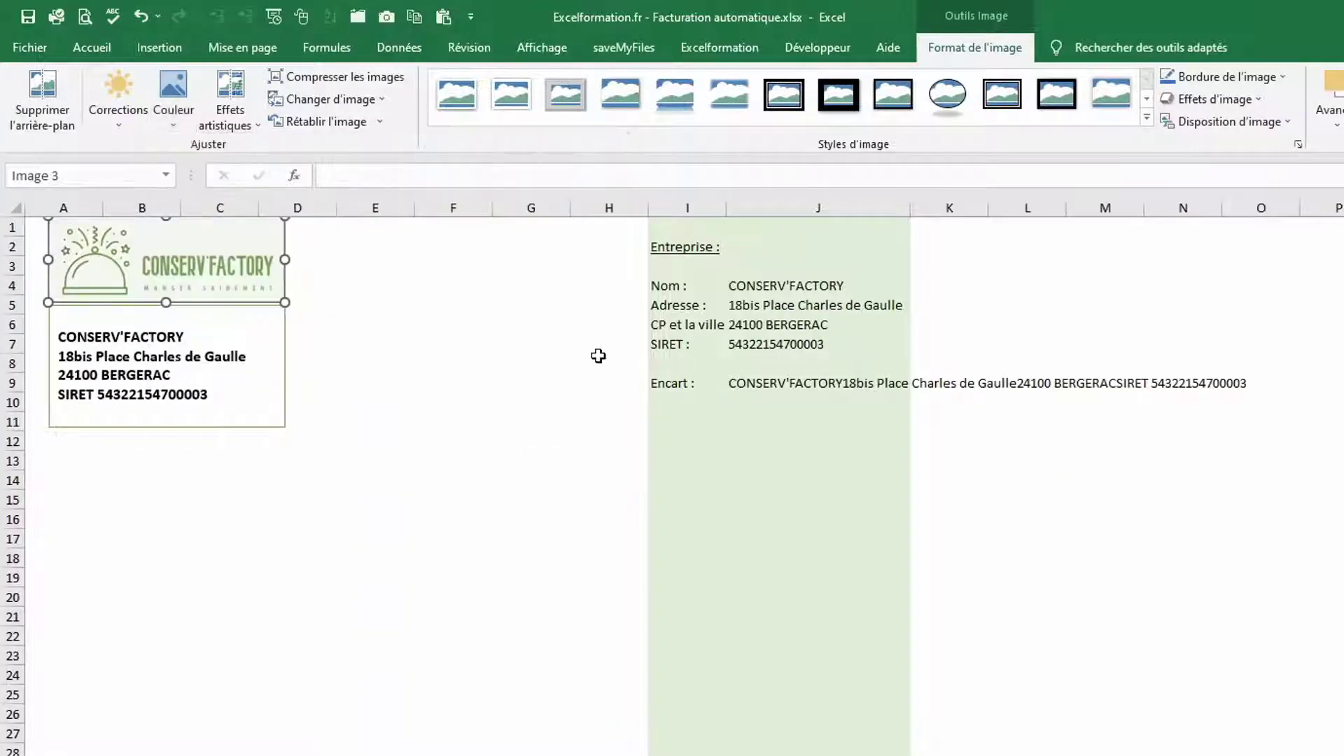
pyautogui.click(385, 351)
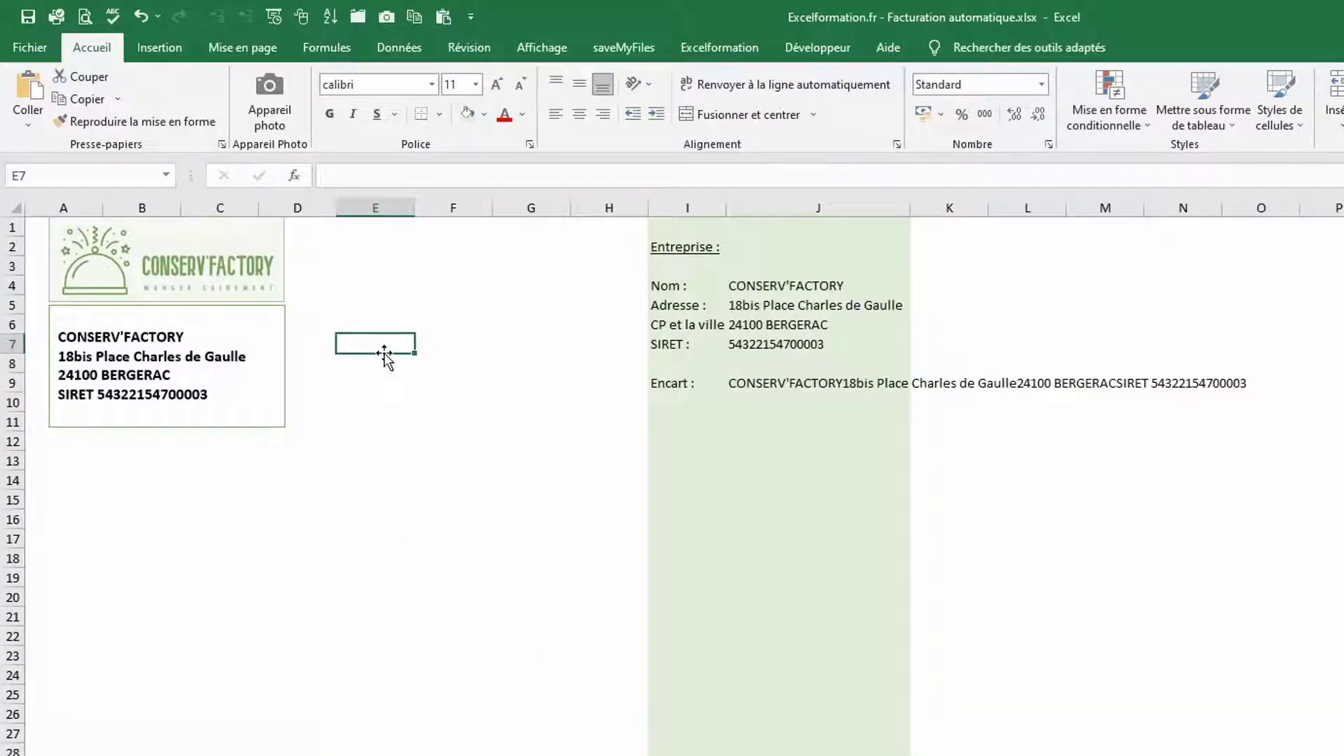
# Copy the I2:J9 company block to I11 and retype its heading as 'Client'
pyautogui.moveTo(684, 247); pyautogui.dragTo(837, 381)
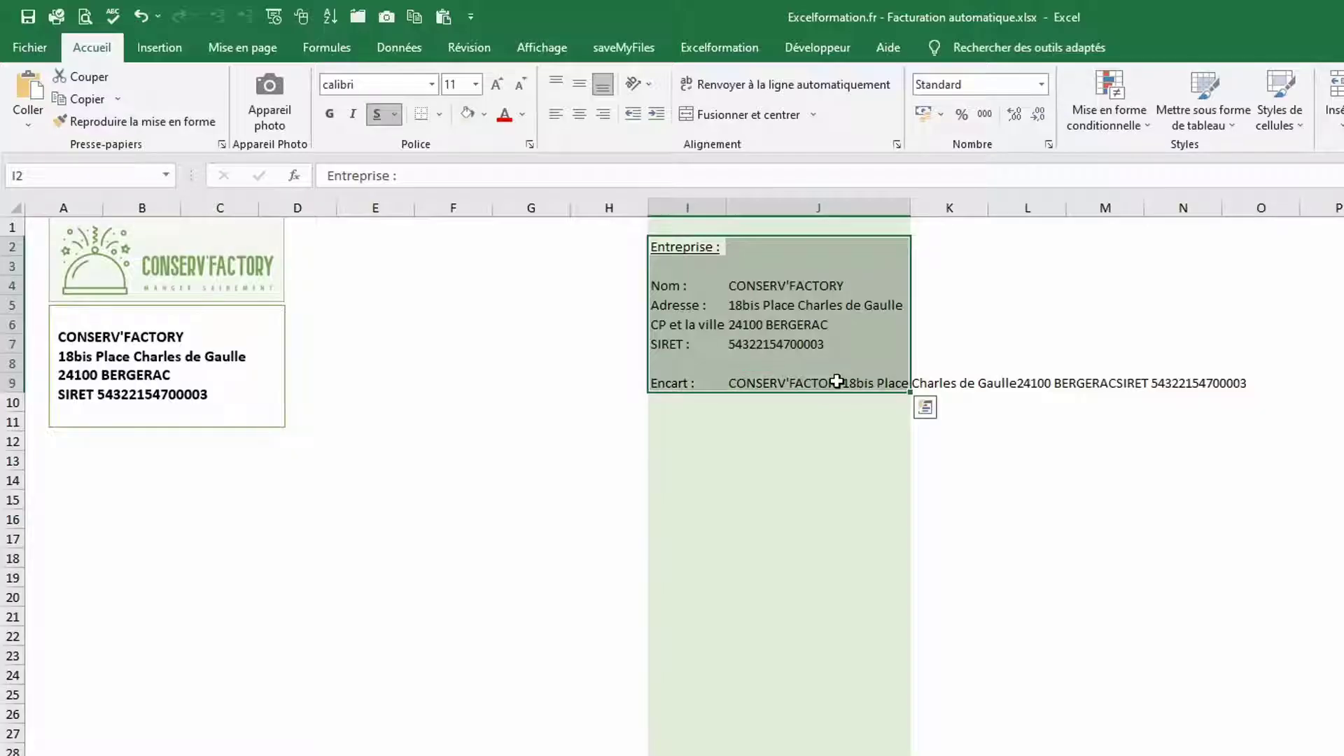
pyautogui.hotkey('ctrl', 'c')
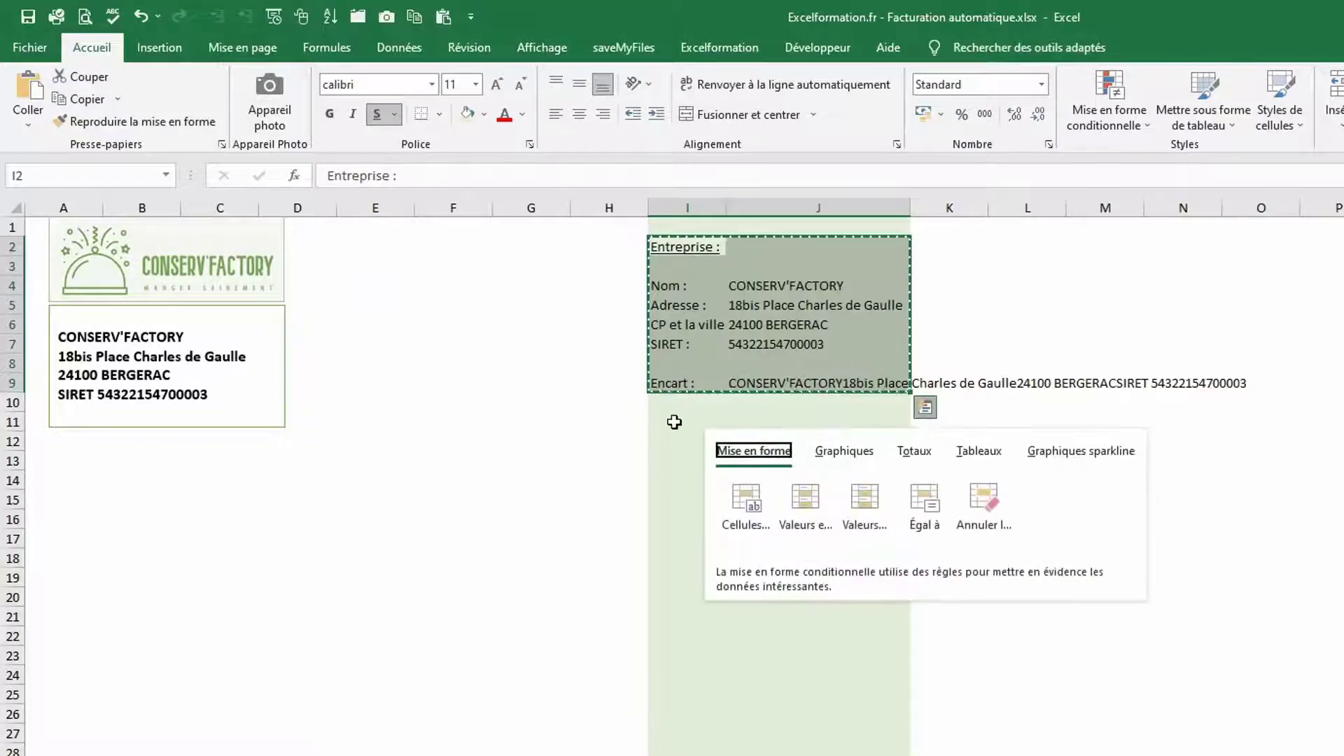
pyautogui.click(673, 422)
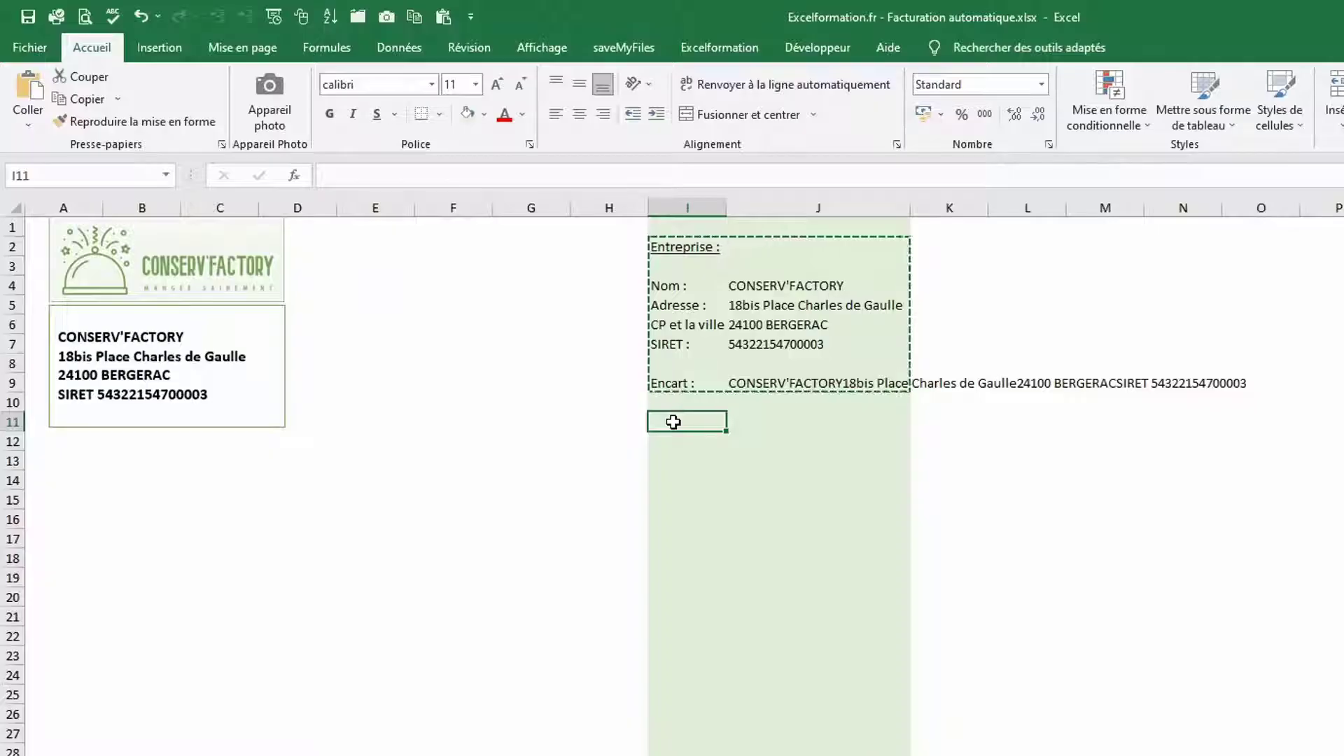
pyautogui.hotkey('ctrl', 'v')
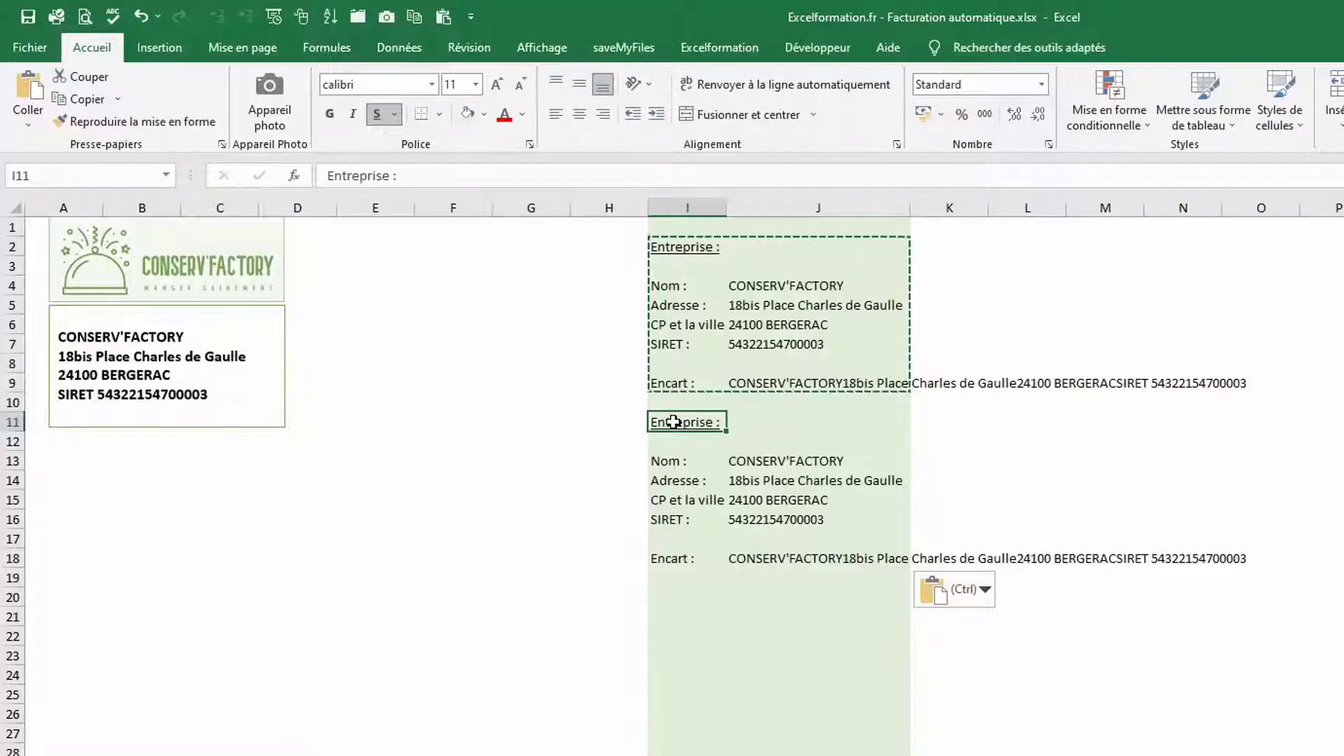
pyautogui.write('Clien')
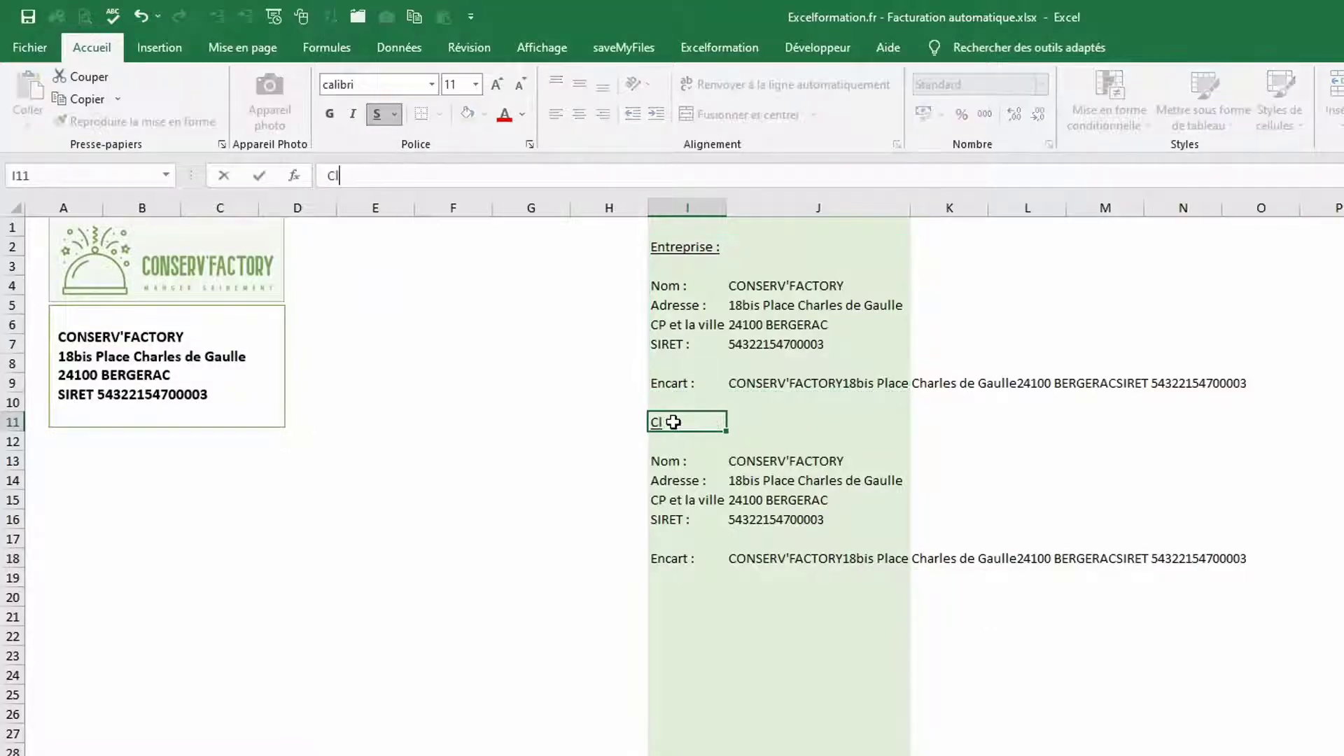
pyautogui.write('t')
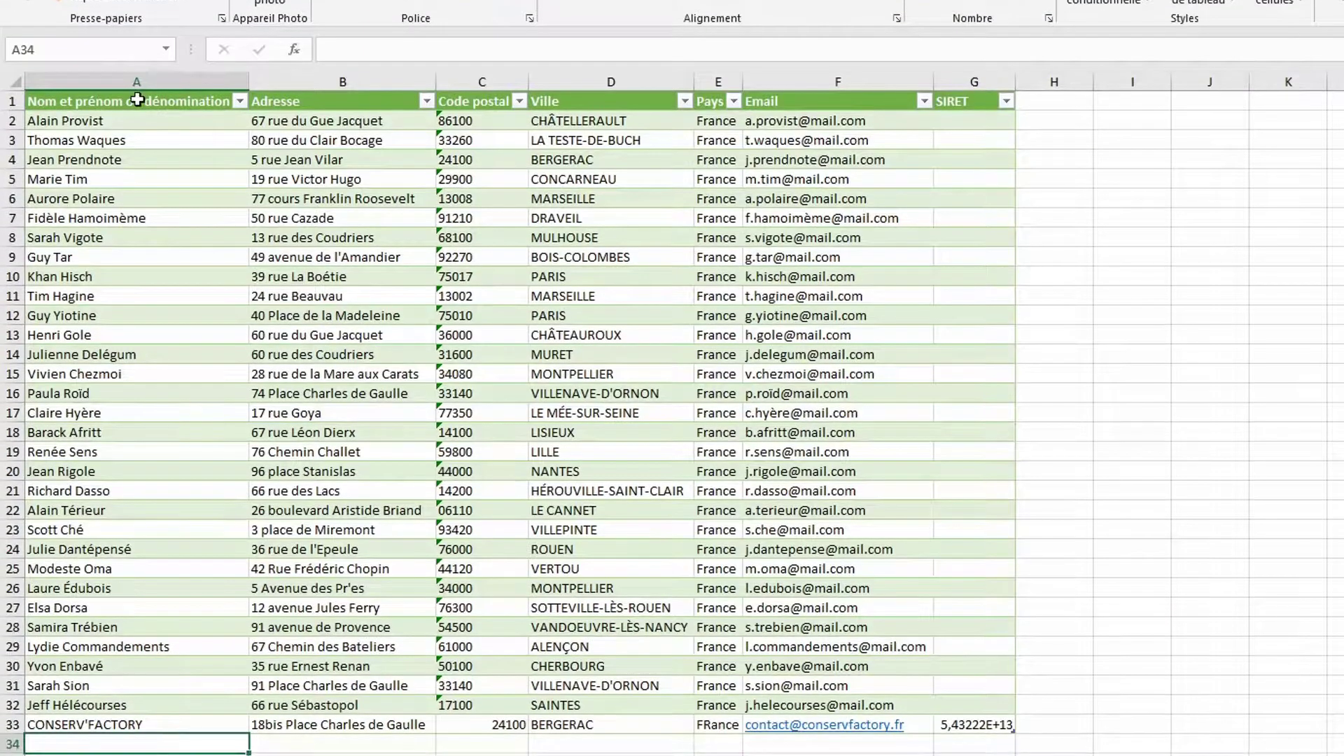
# Name the client names range A2:A33 'listeClients' and return to the Facture sheet
pyautogui.click(136, 92)
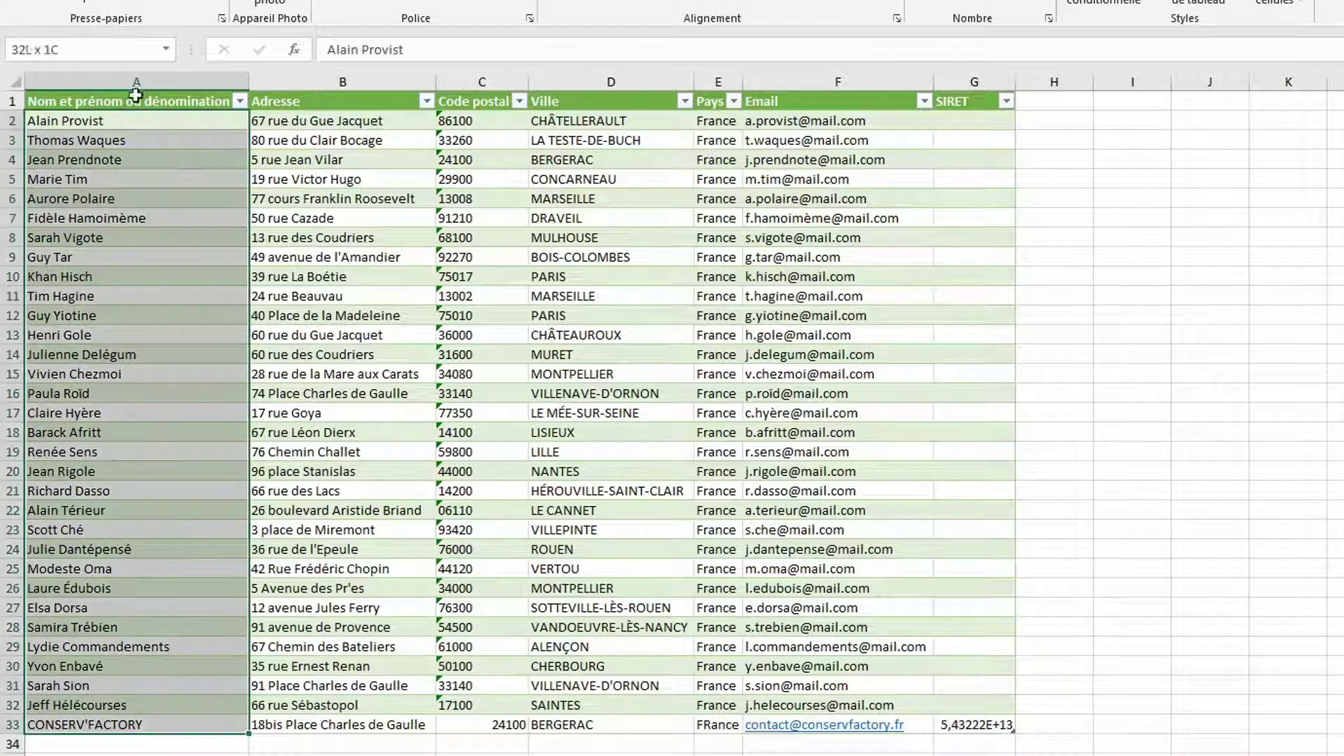
pyautogui.click(67, 47)
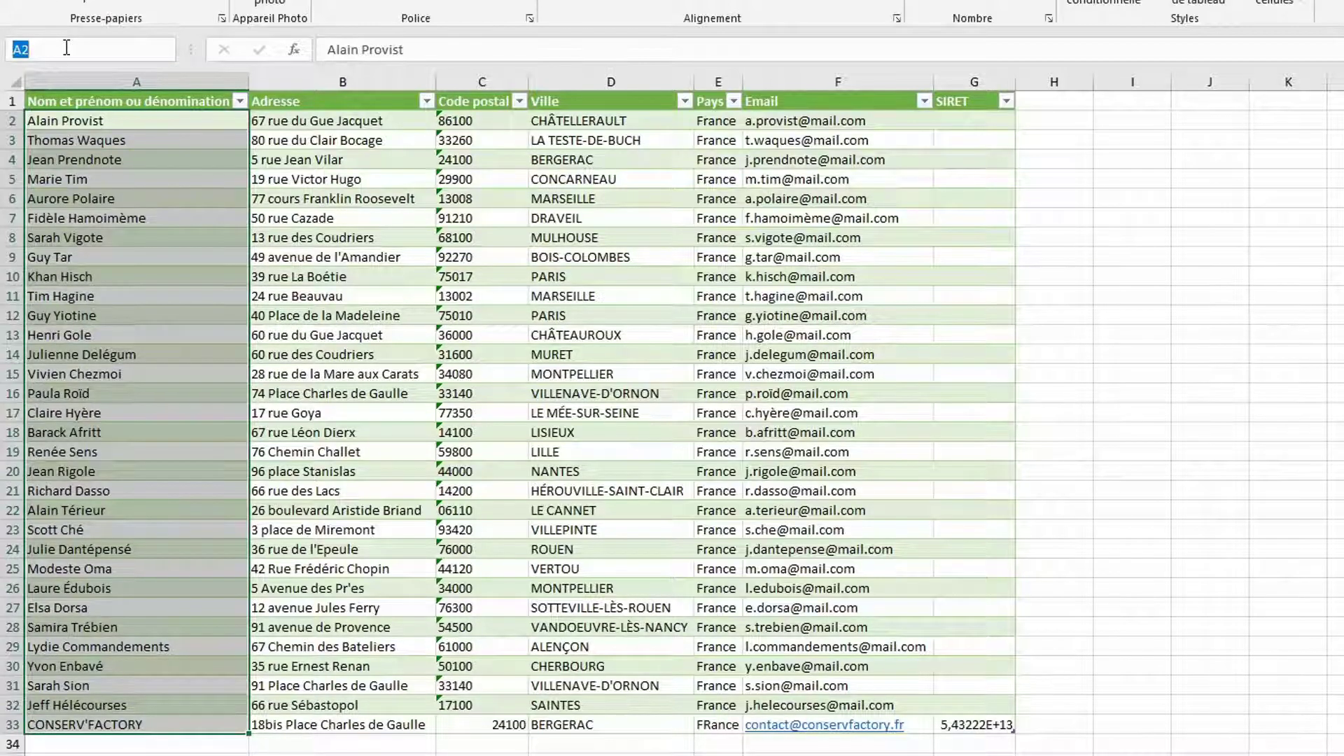
pyautogui.press('BackSpace')
pyautogui.write('listeClients')
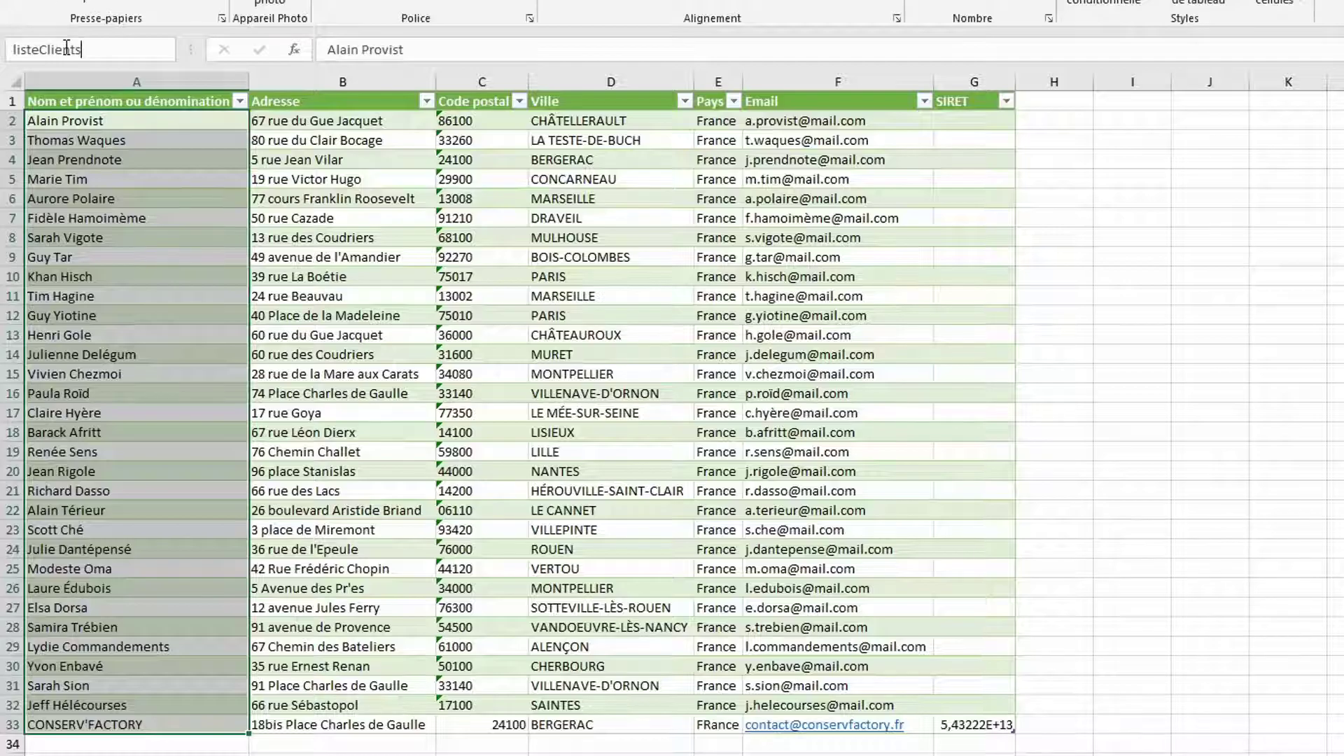
pyautogui.press('Return')
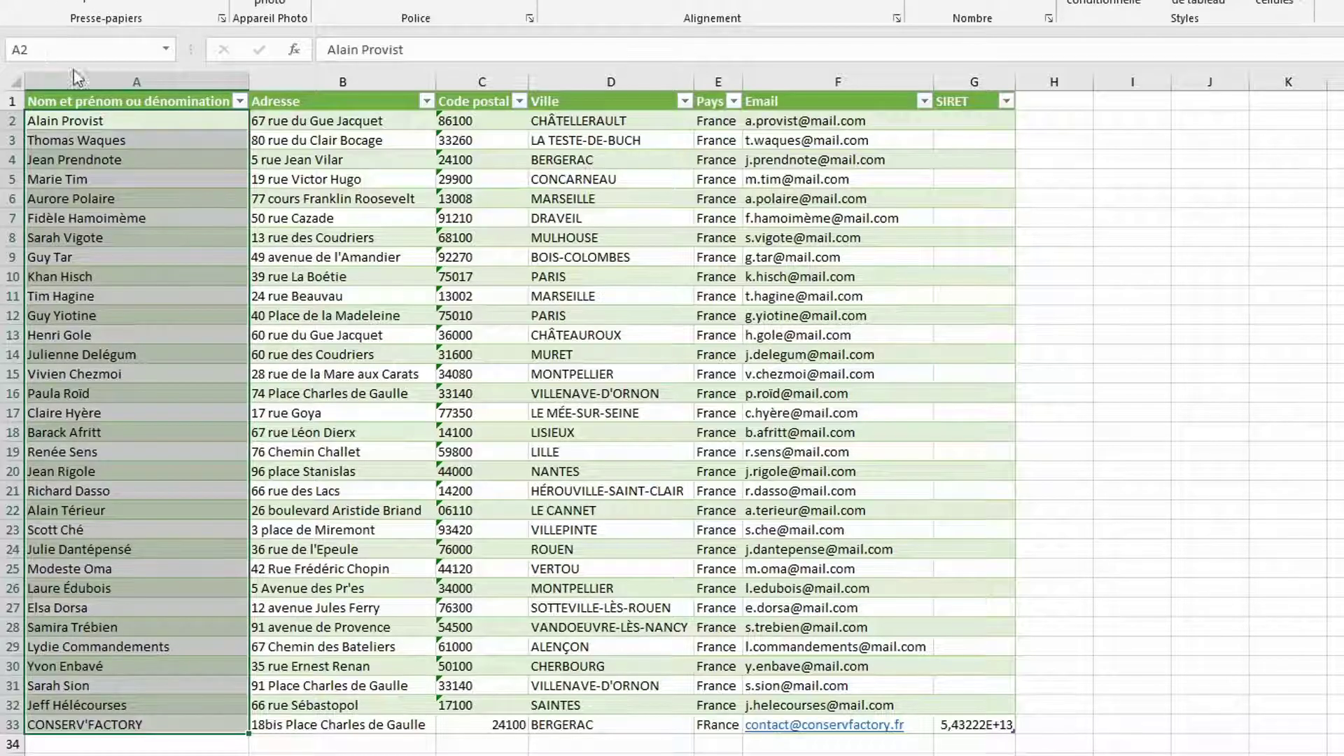
pyautogui.click(210, 754)
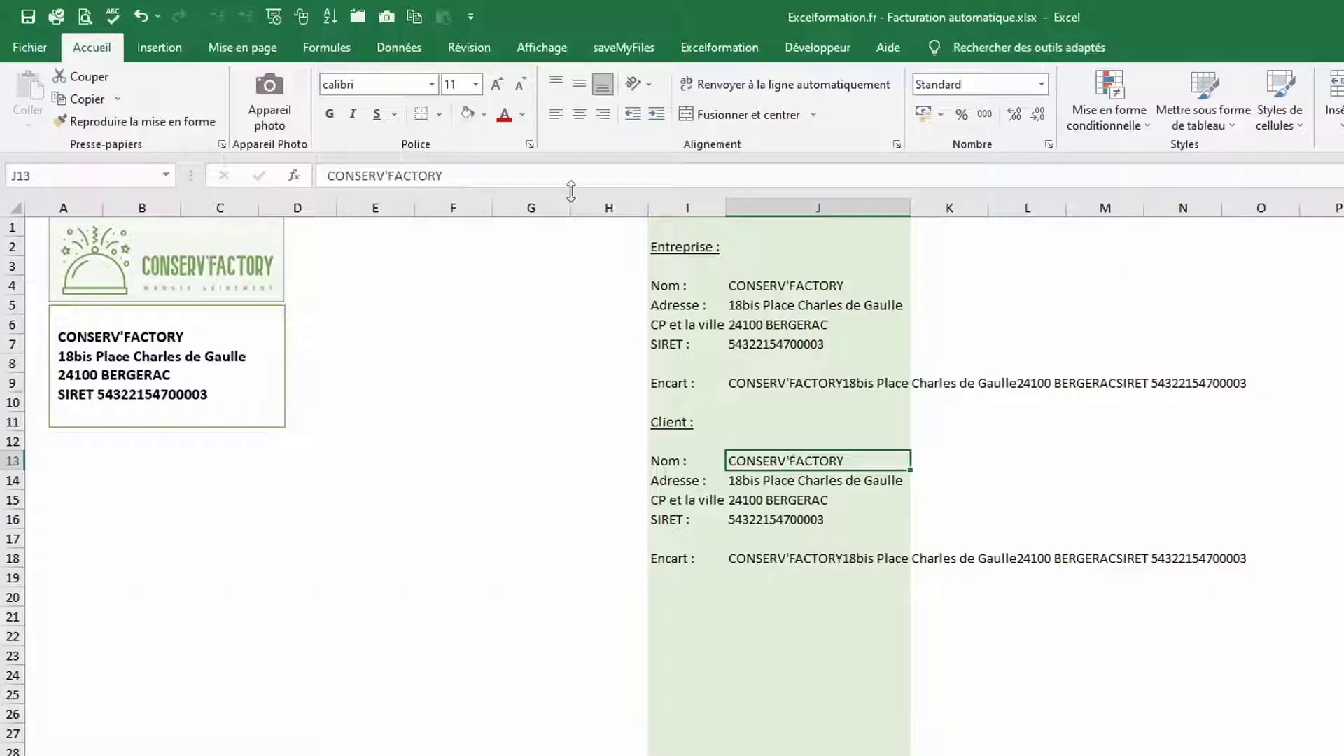
# Add a Liste data validation on J13 with source =listeClients
pyautogui.click(398, 46)
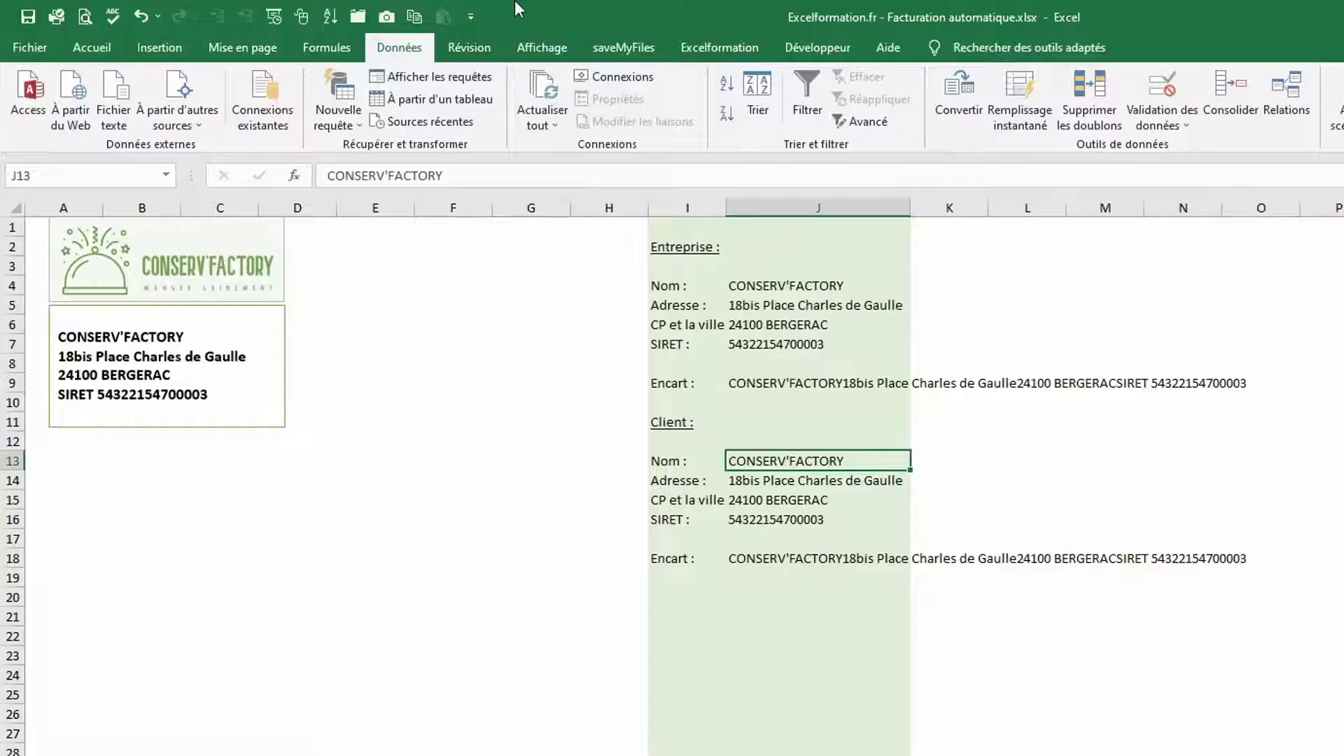
pyautogui.click(1153, 88)
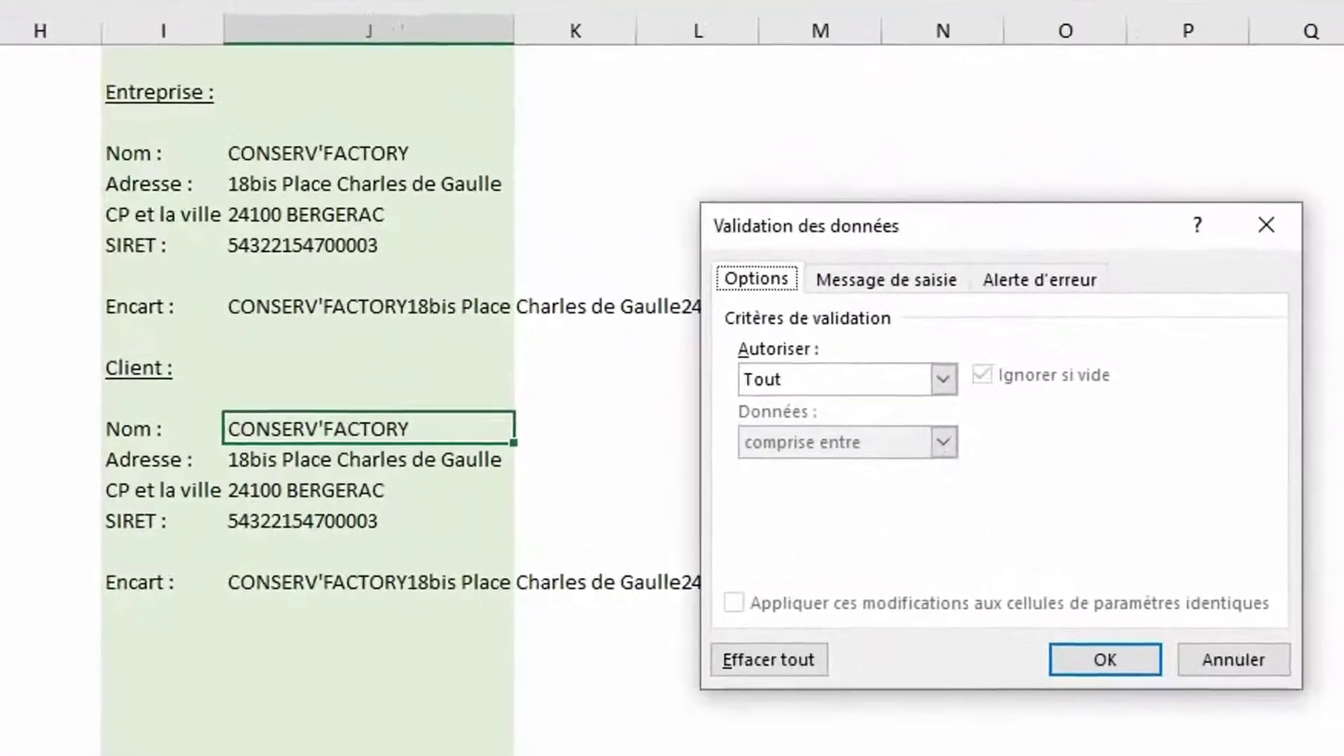
pyautogui.click(1182, 433)
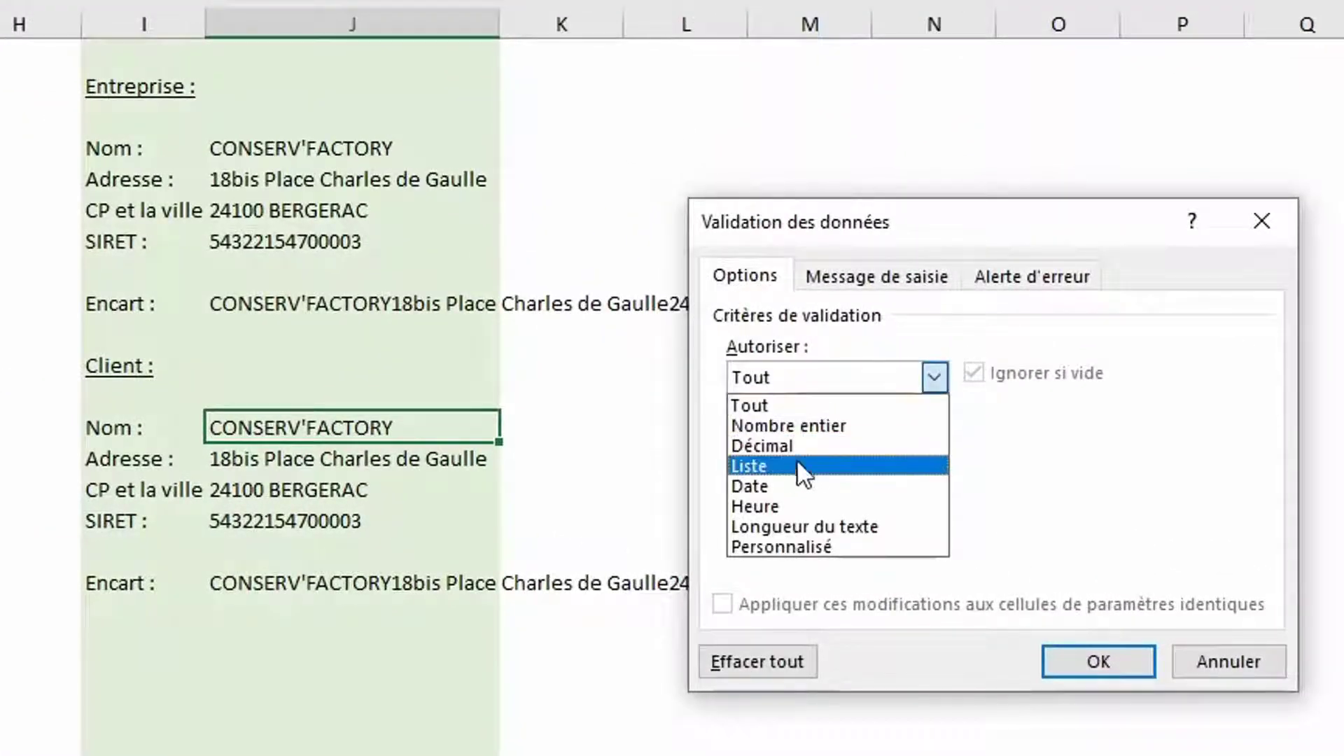
pyautogui.click(795, 479)
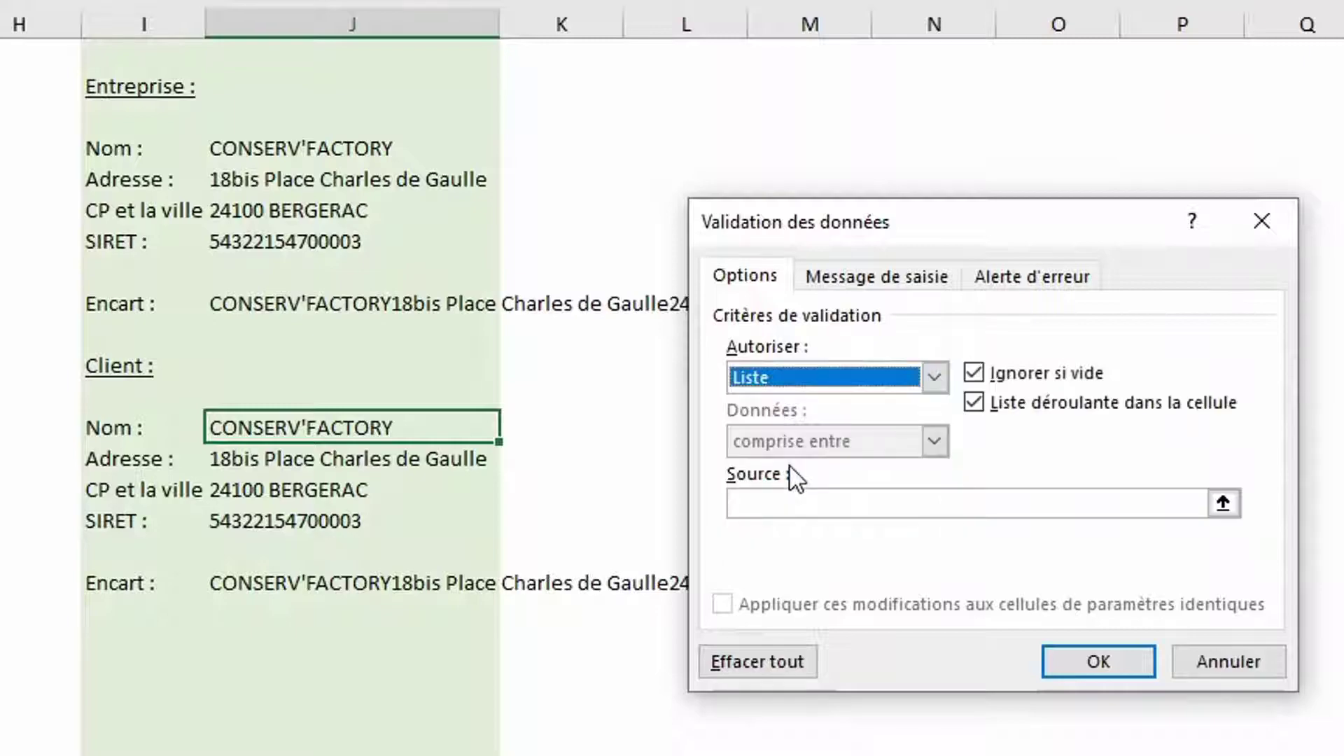
pyautogui.click(792, 508)
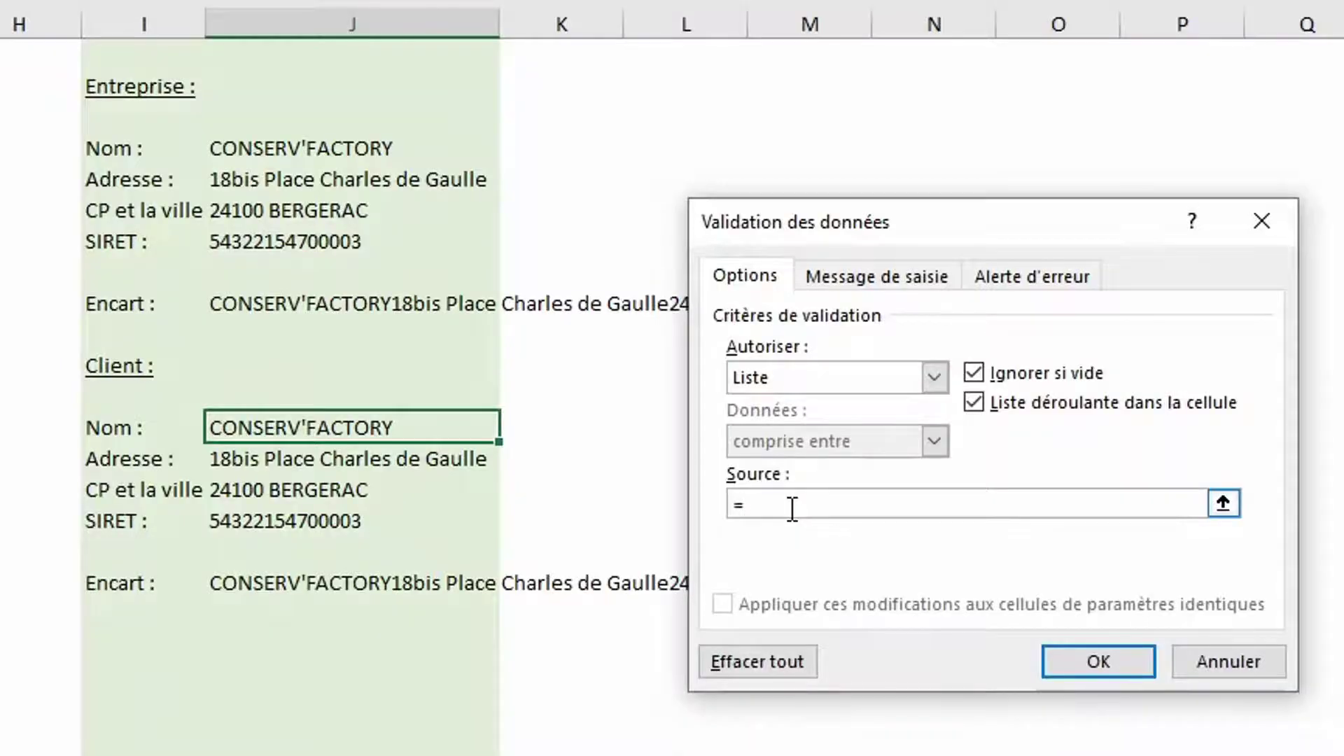
pyautogui.press('F3')
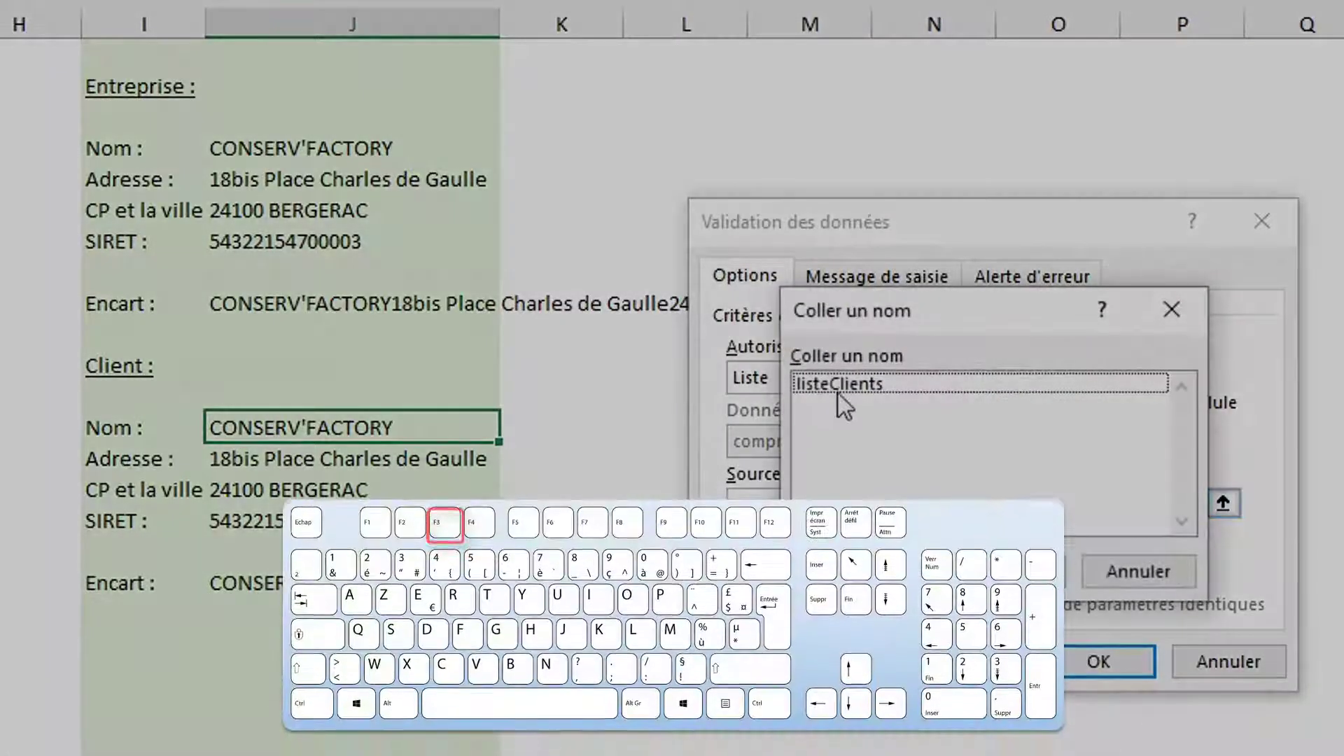
pyautogui.doubleClick(837, 378)
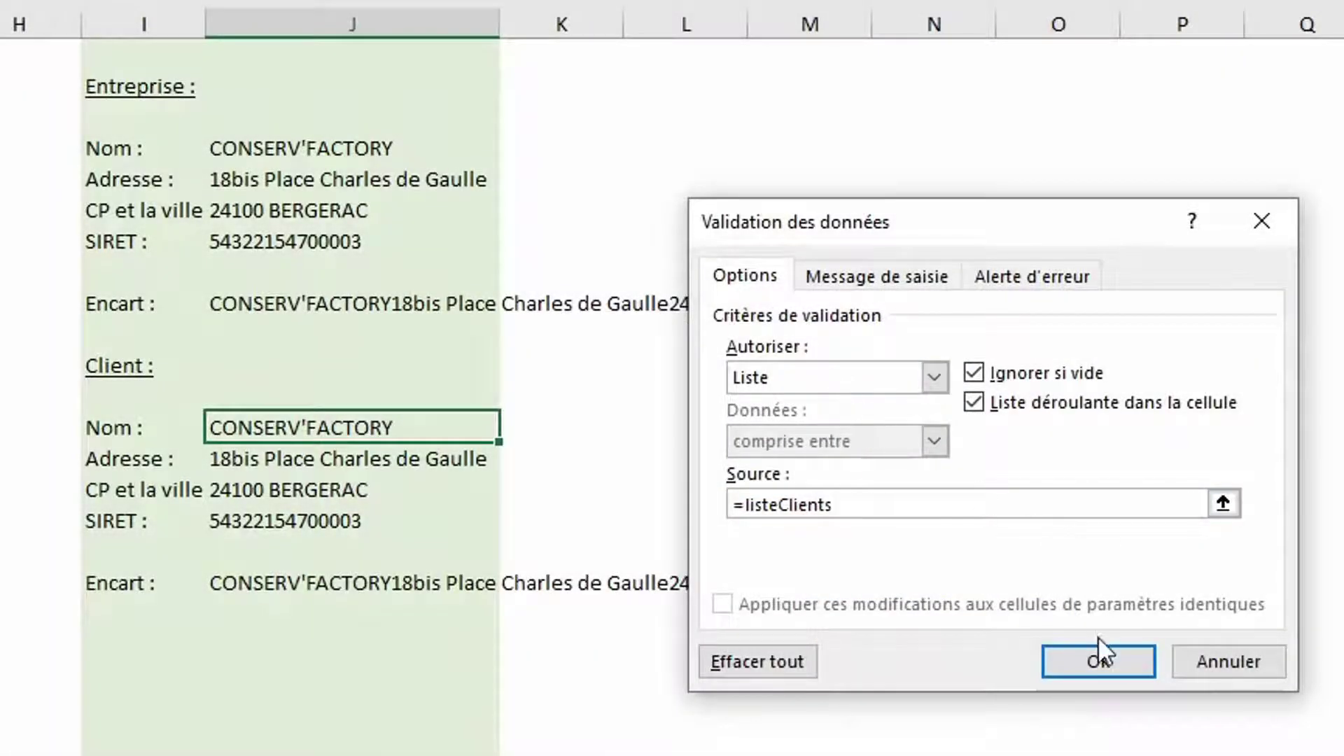
pyautogui.click(1098, 660)
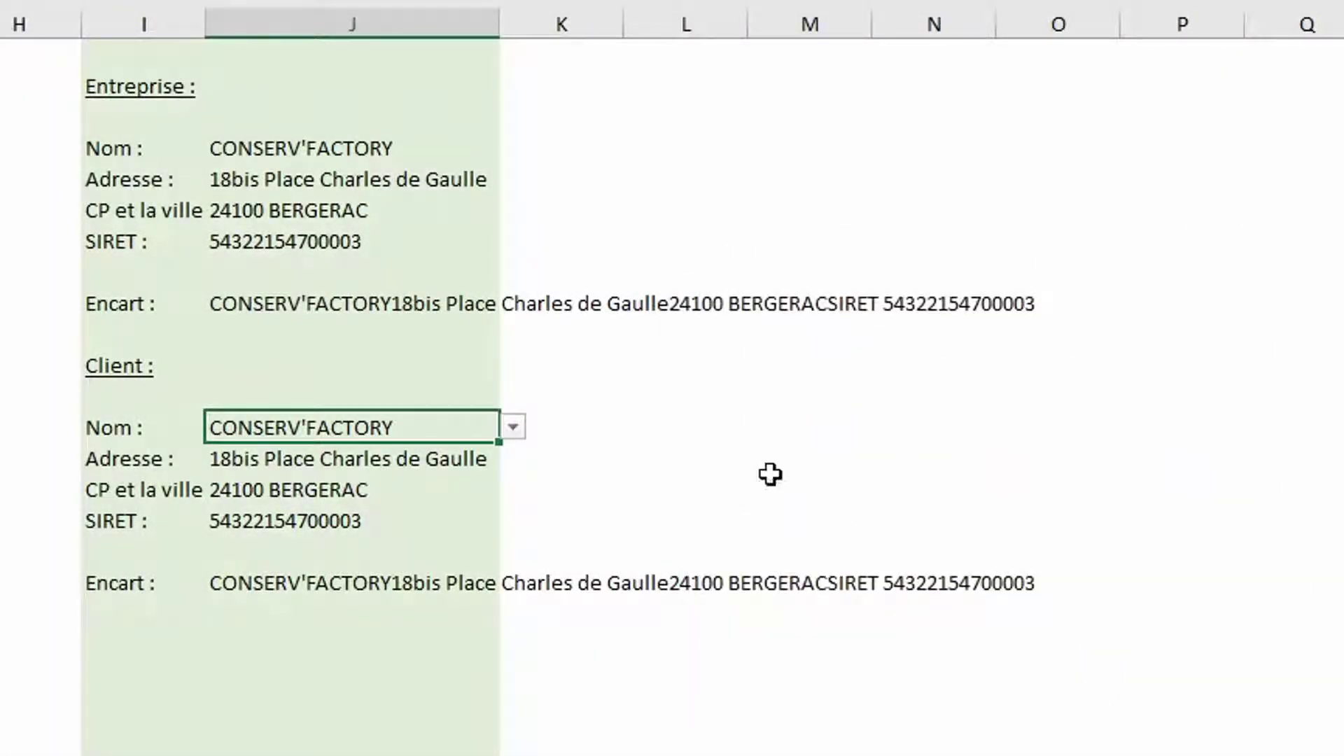
pyautogui.click(512, 427)
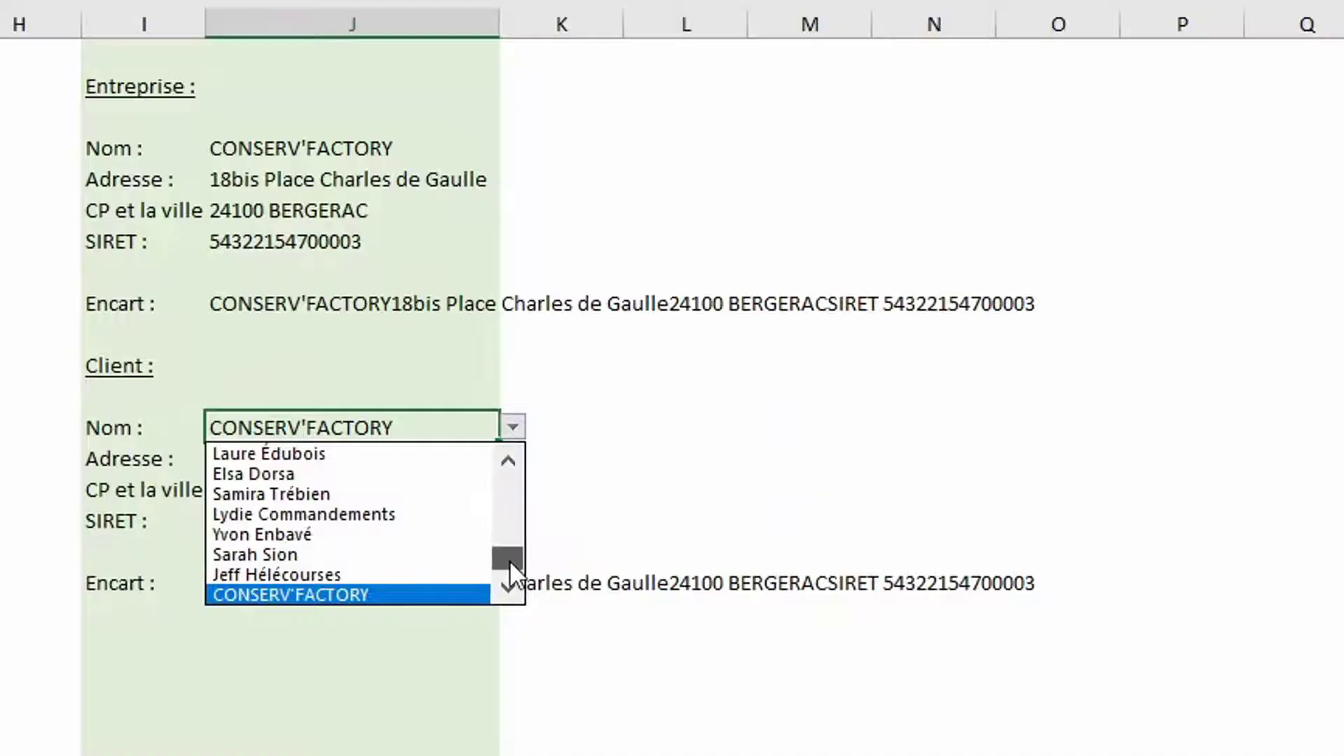
pyautogui.moveTo(509, 560); pyautogui.dragTo(512, 497)
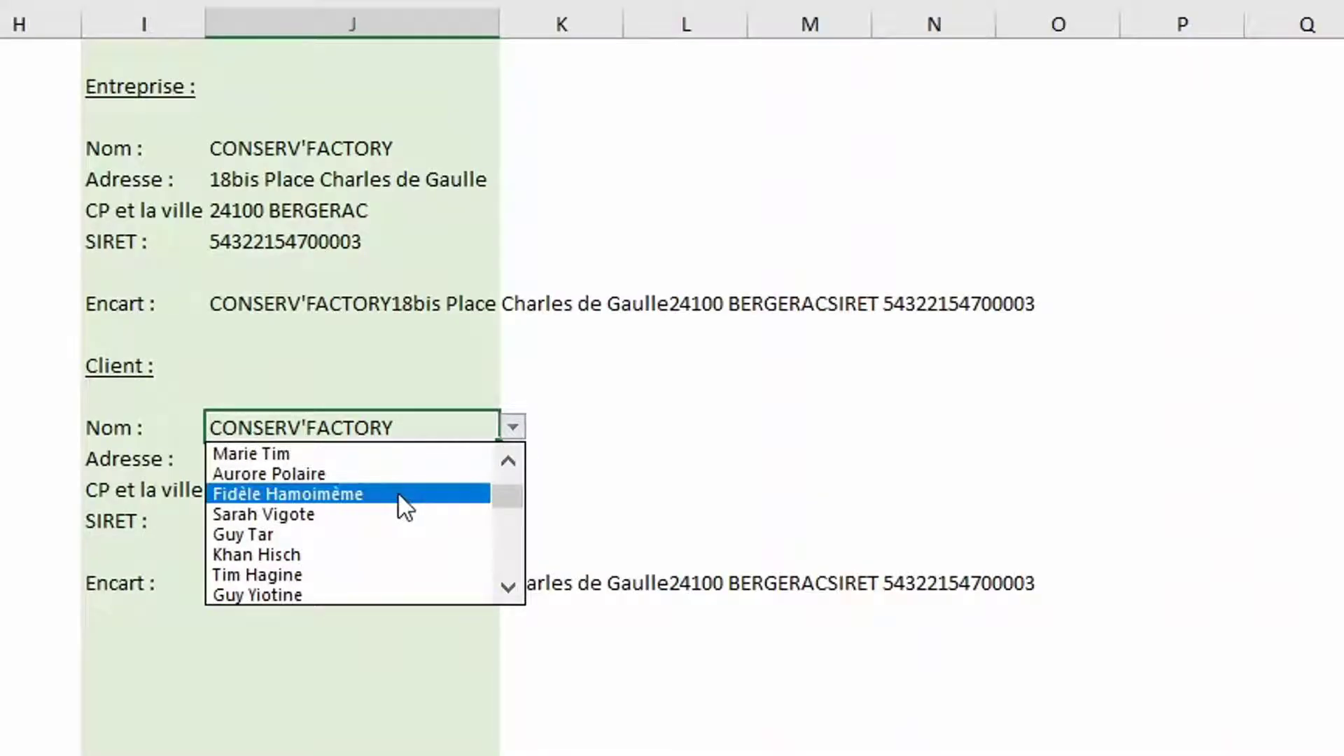
pyautogui.click(394, 510)
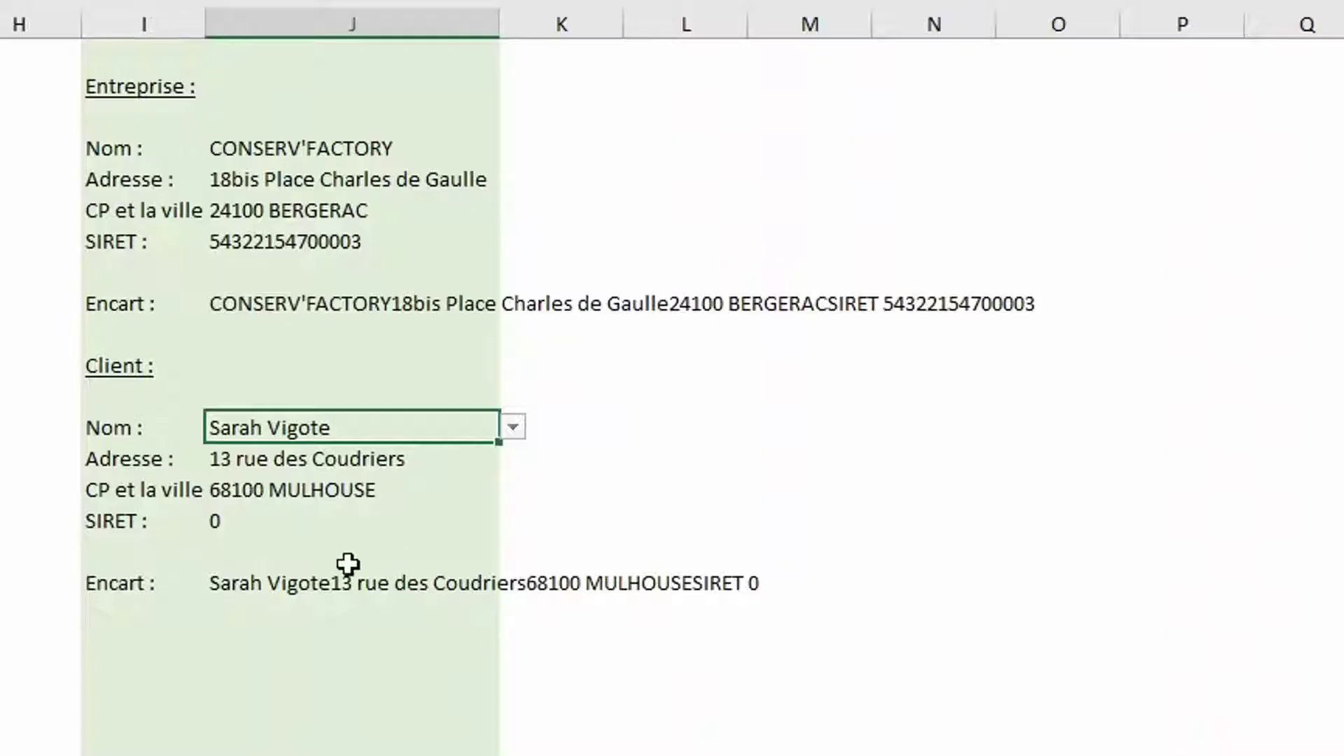
pyautogui.click(215, 585)
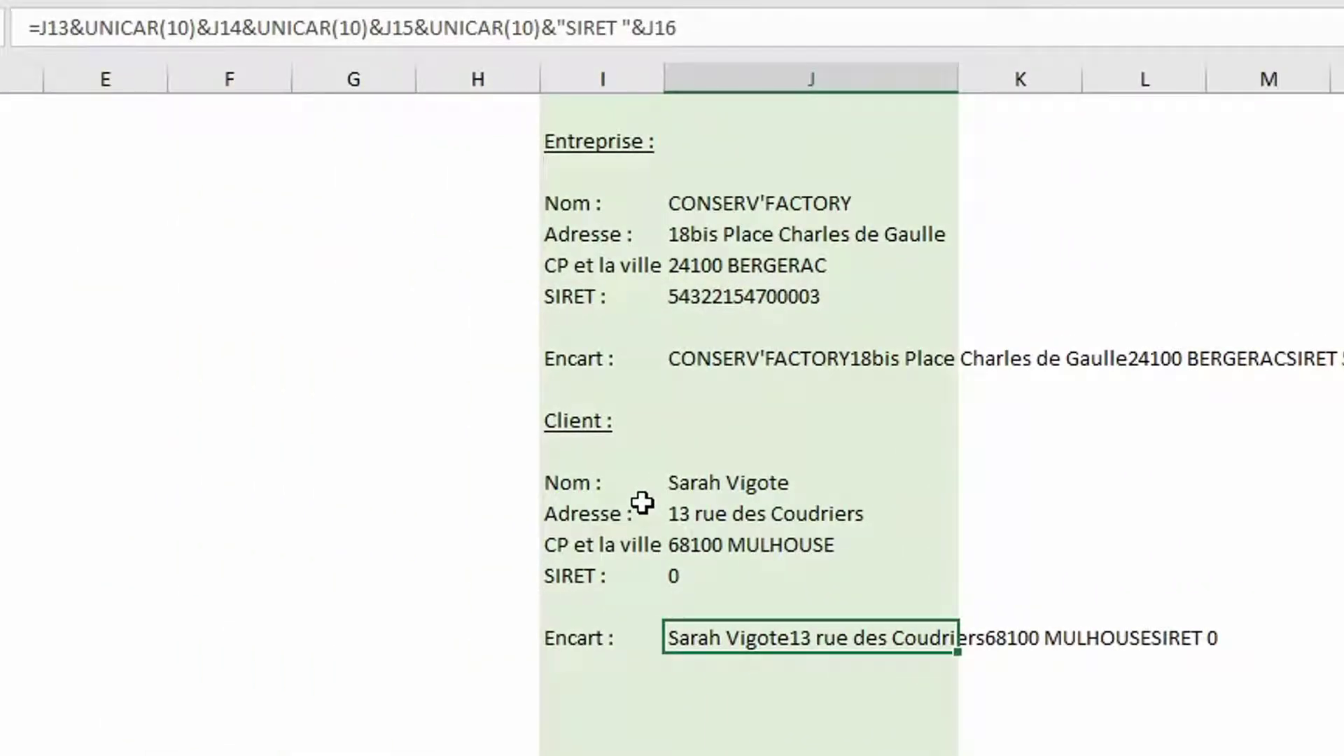
# Wrap J18's SIRET part in SI(J16="0";"";…), correcting the test to compare with text "0"
pyautogui.click(431, 31)
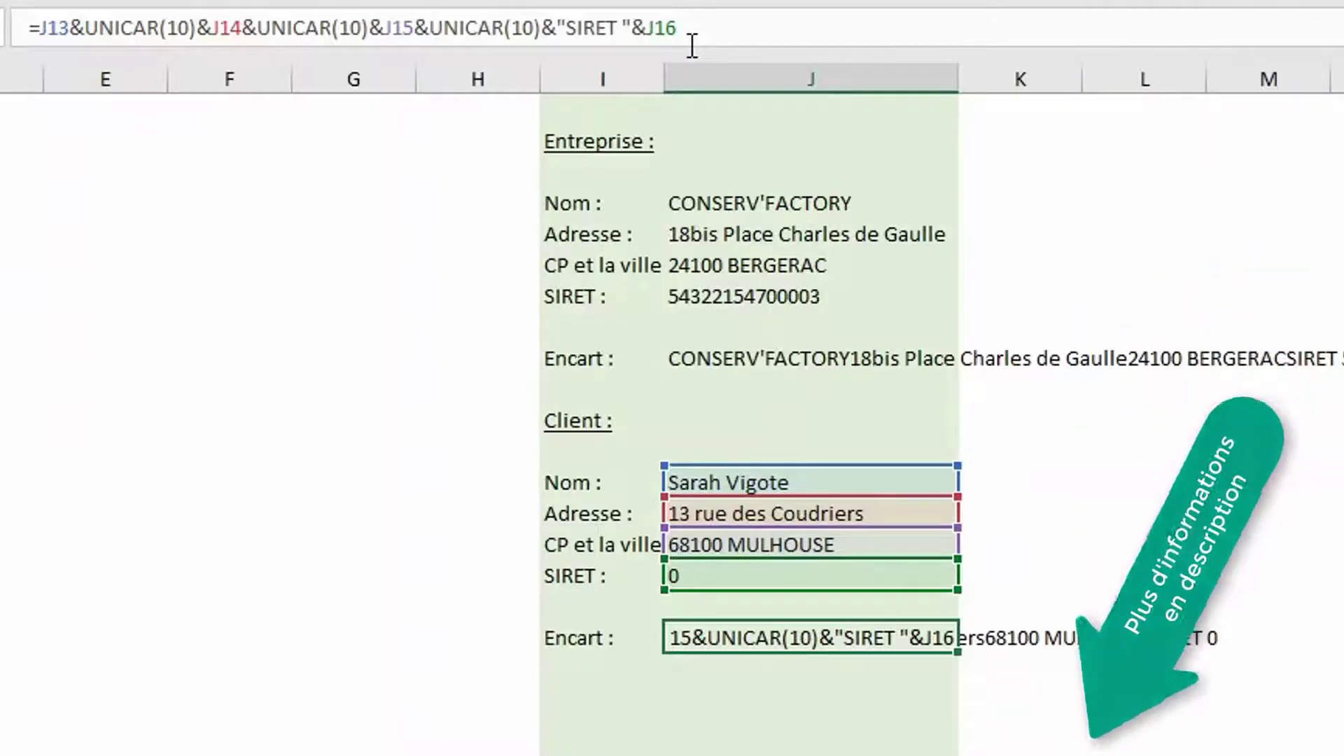
pyautogui.write('si(')
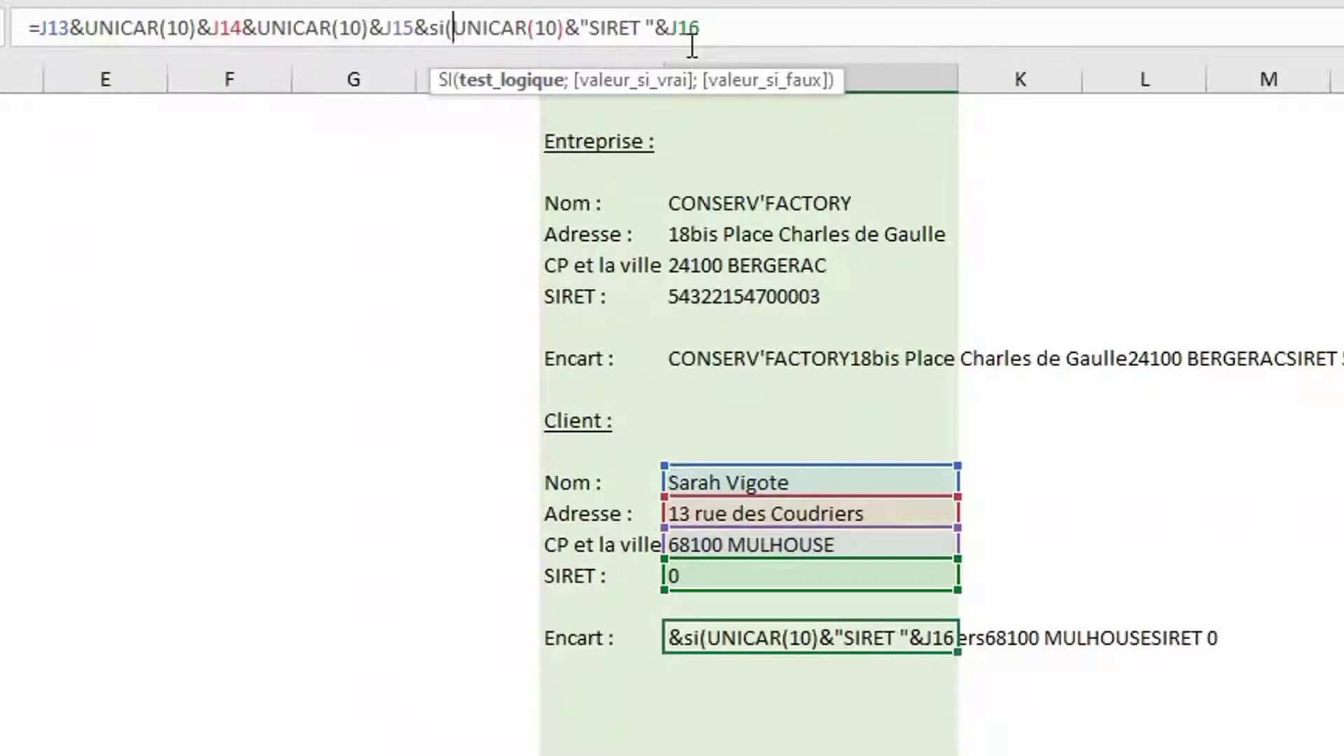
pyautogui.click(786, 576)
pyautogui.write('=0')
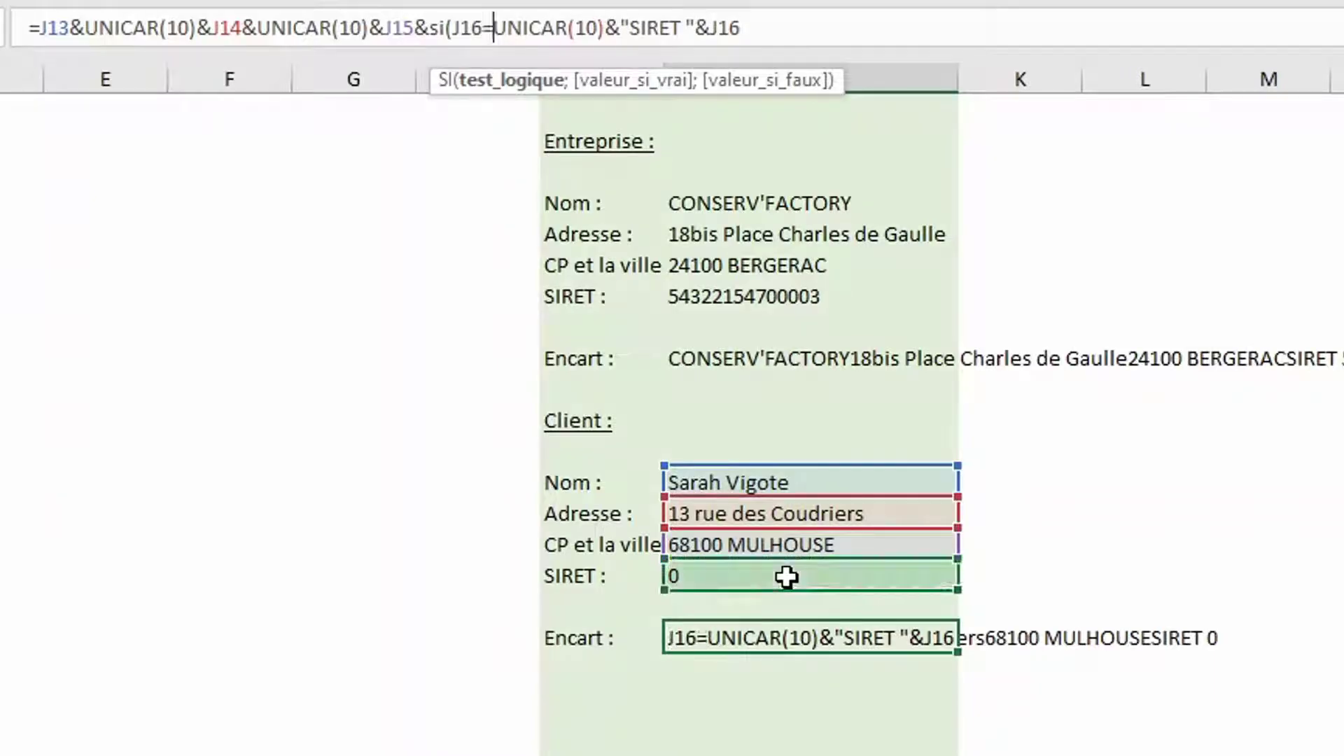
pyautogui.write(';""')
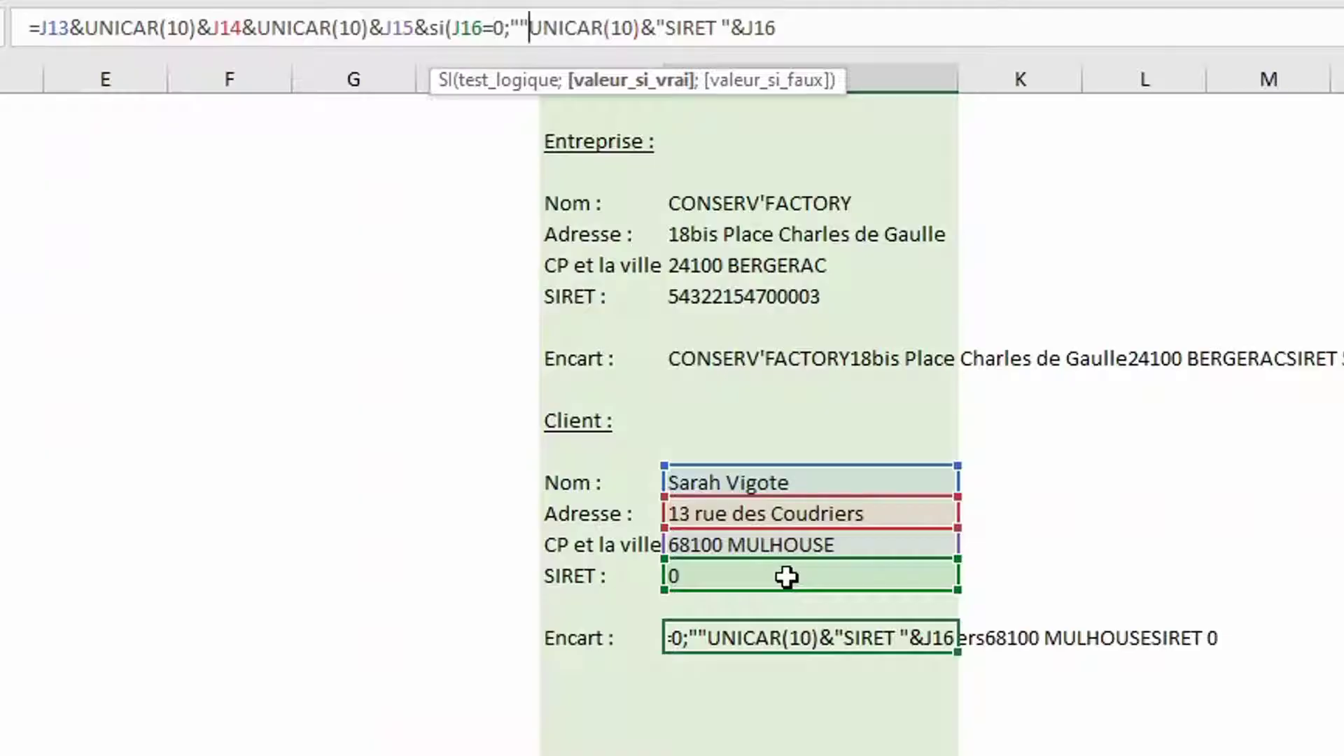
pyautogui.write(';')
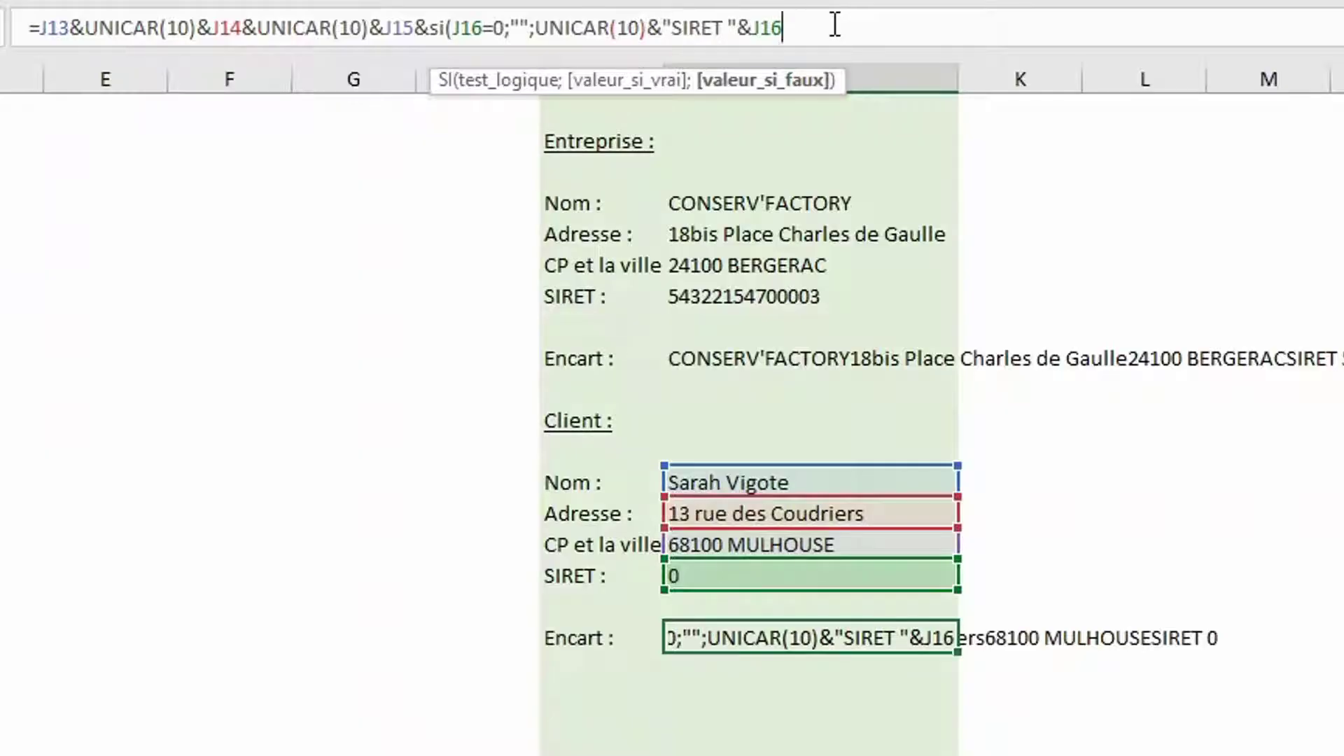
pyautogui.write(')')
pyautogui.hotkey('ctrl', 'Return')
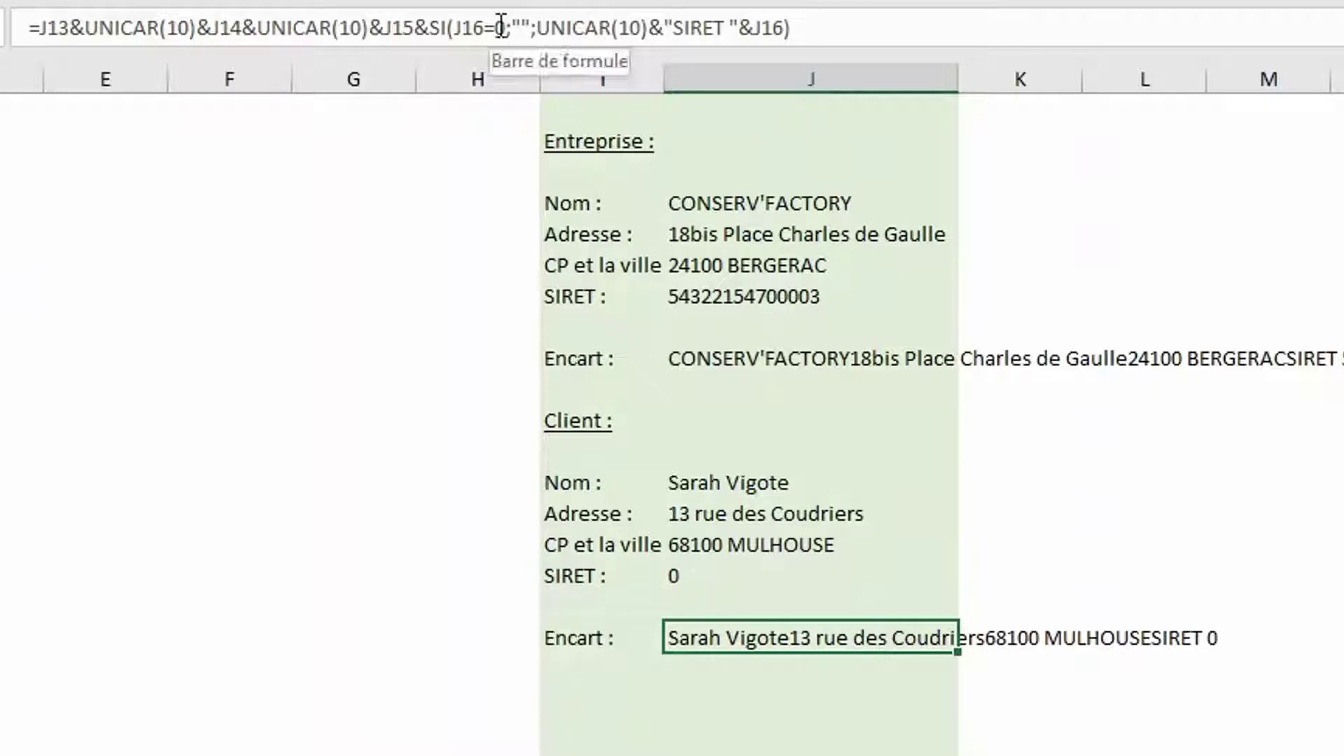
pyautogui.click(496, 28)
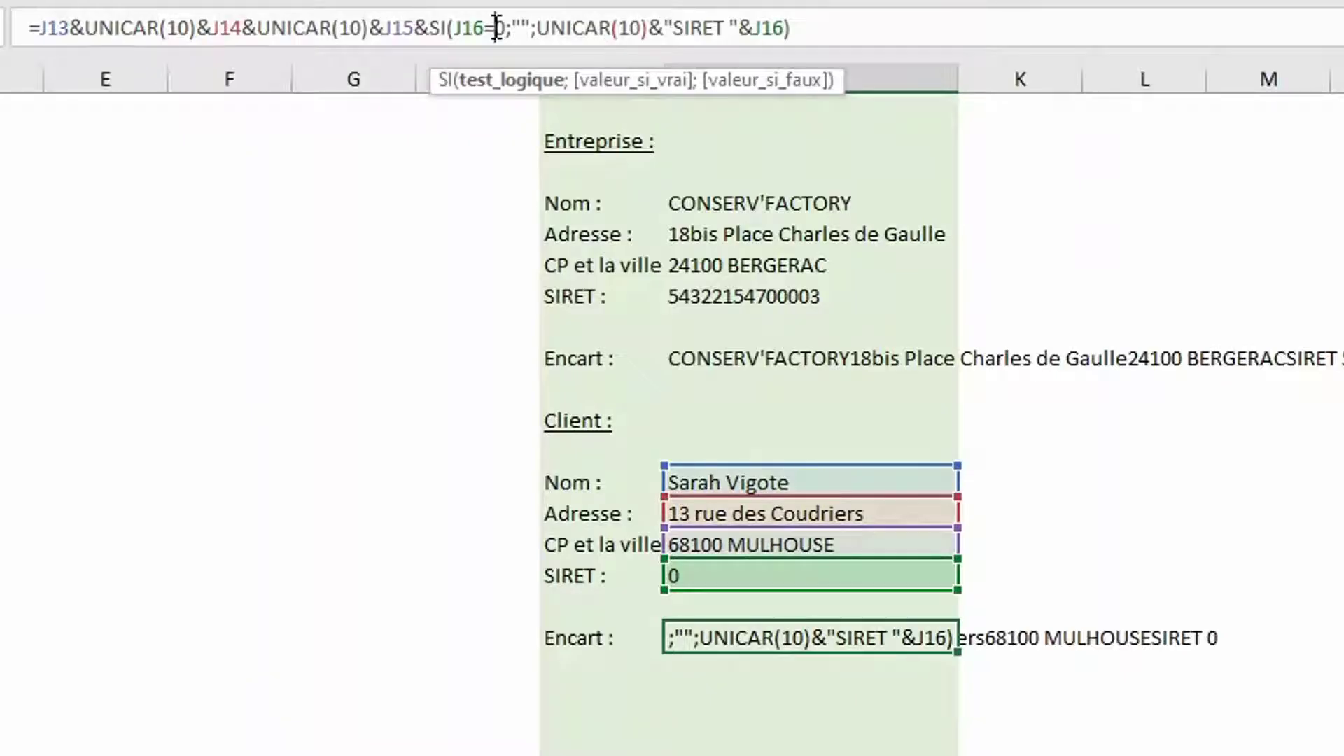
pyautogui.write('"')
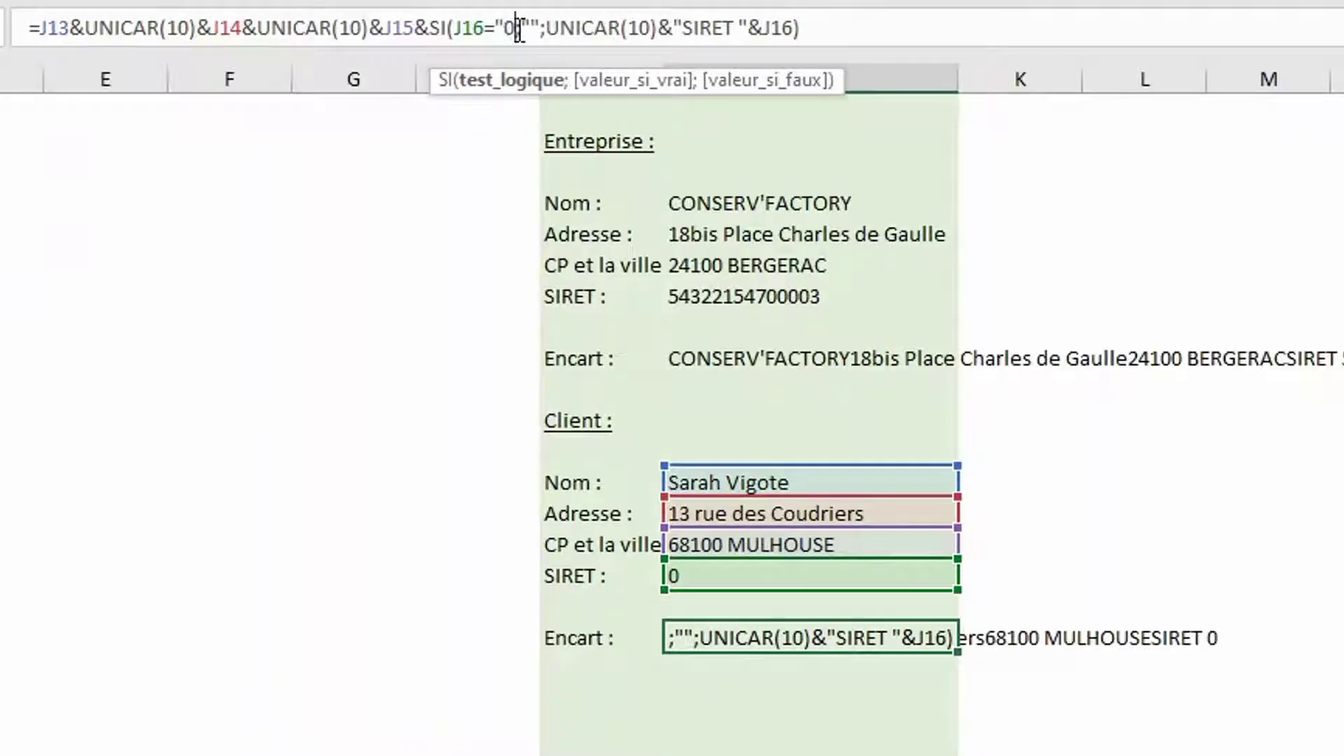
pyautogui.write('"')
pyautogui.press('Return')
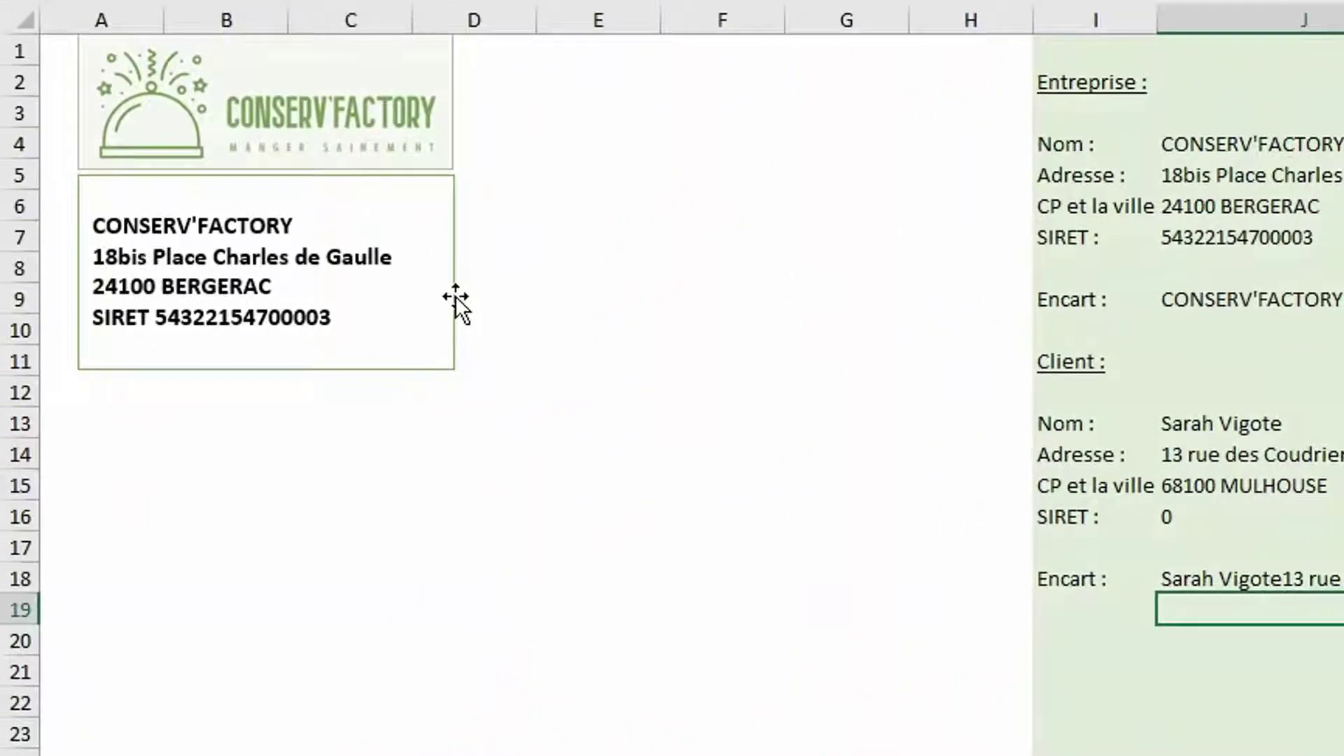
# Duplicate the company address box and move the copy to around E8
pyautogui.click(456, 302)
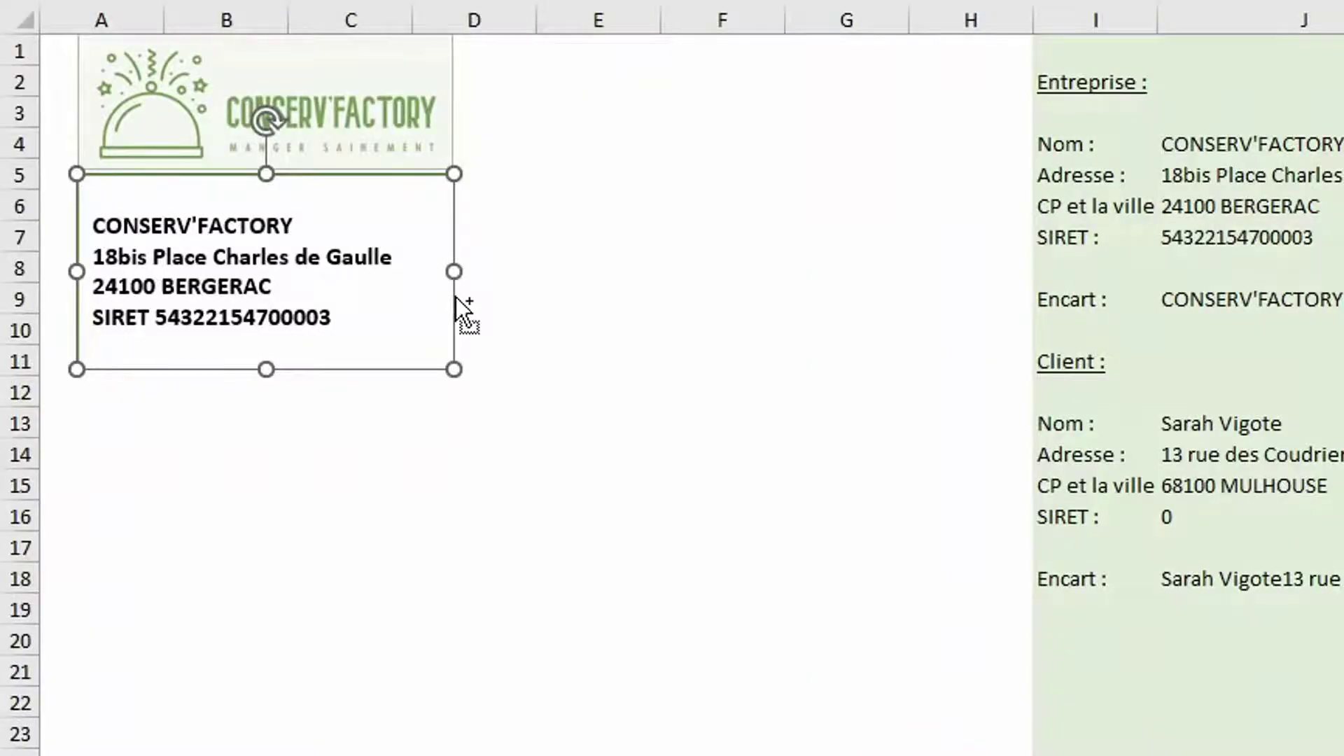
pyautogui.hotkey('ctrl', 'd')
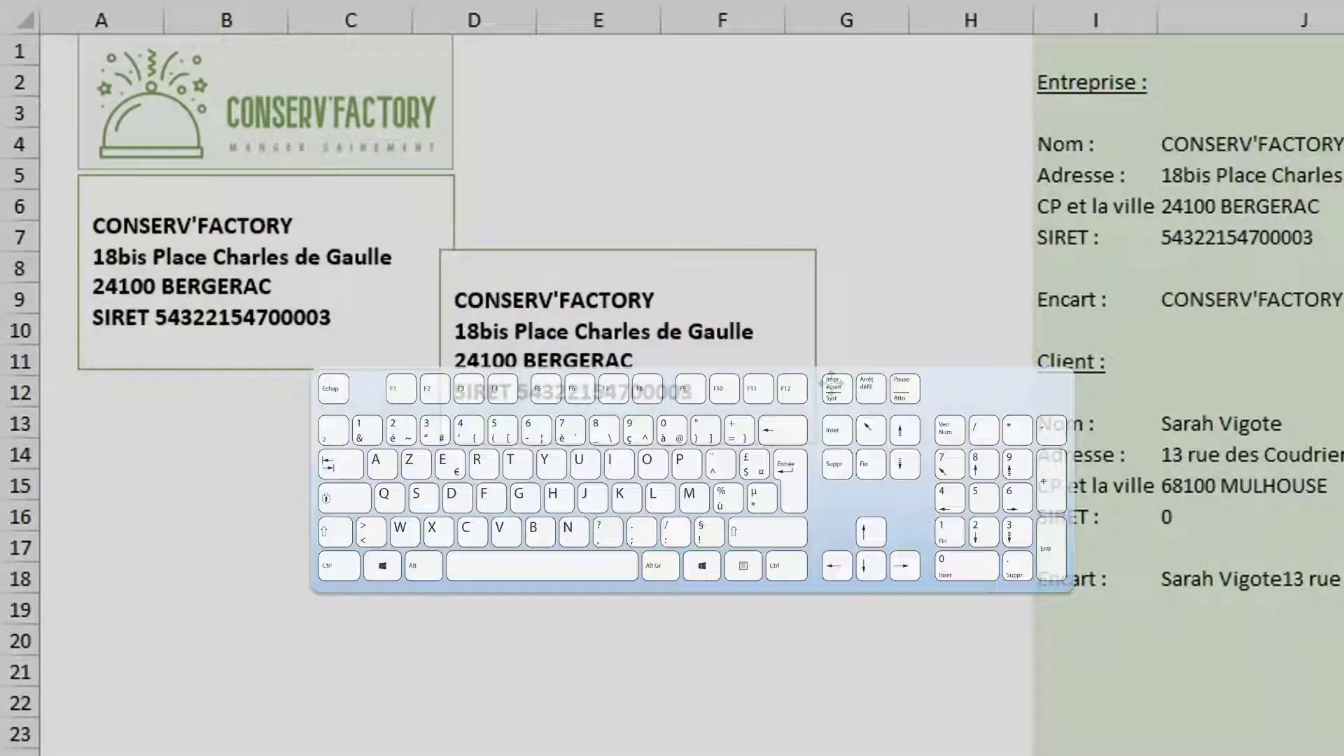
pyautogui.moveTo(831, 382); pyautogui.dragTo(935, 401)
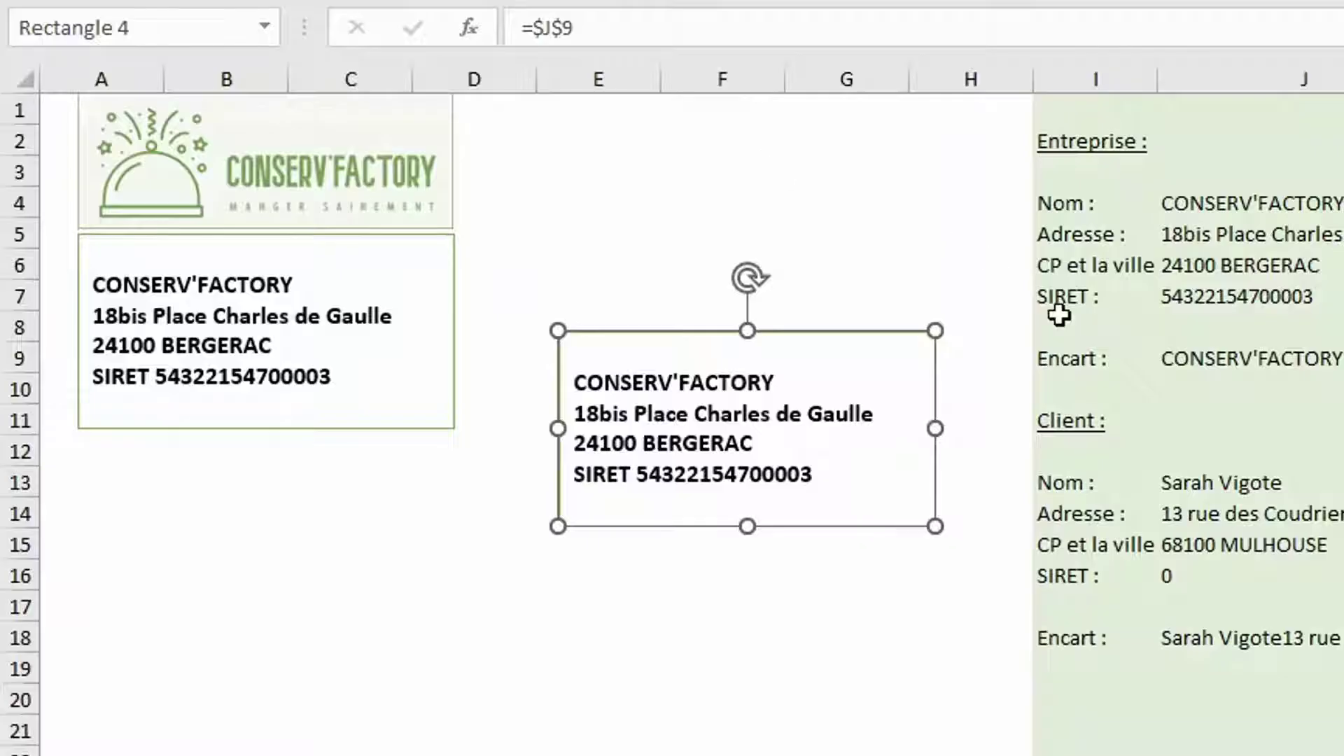
# Link the copied address box to =$J$18 after checking the J9 and J18 Encart formulas
pyautogui.click(1279, 367)
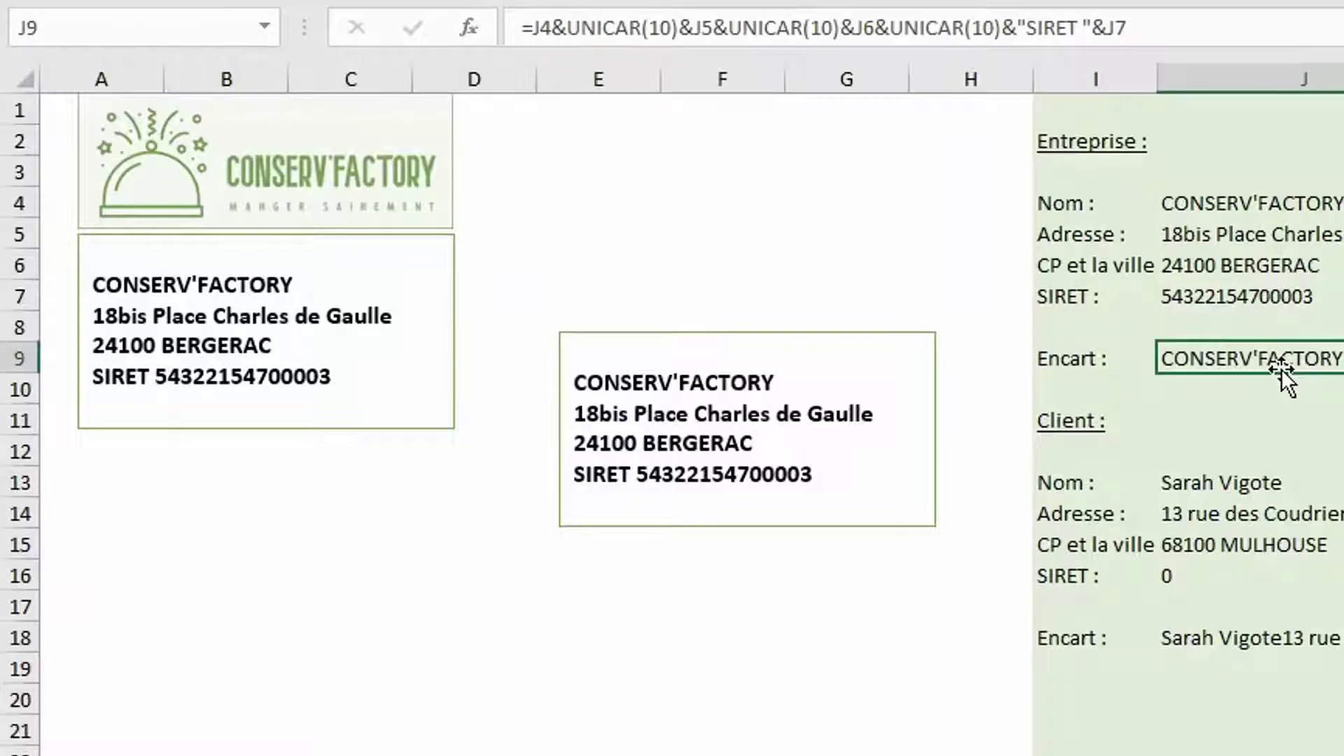
pyautogui.click(1270, 644)
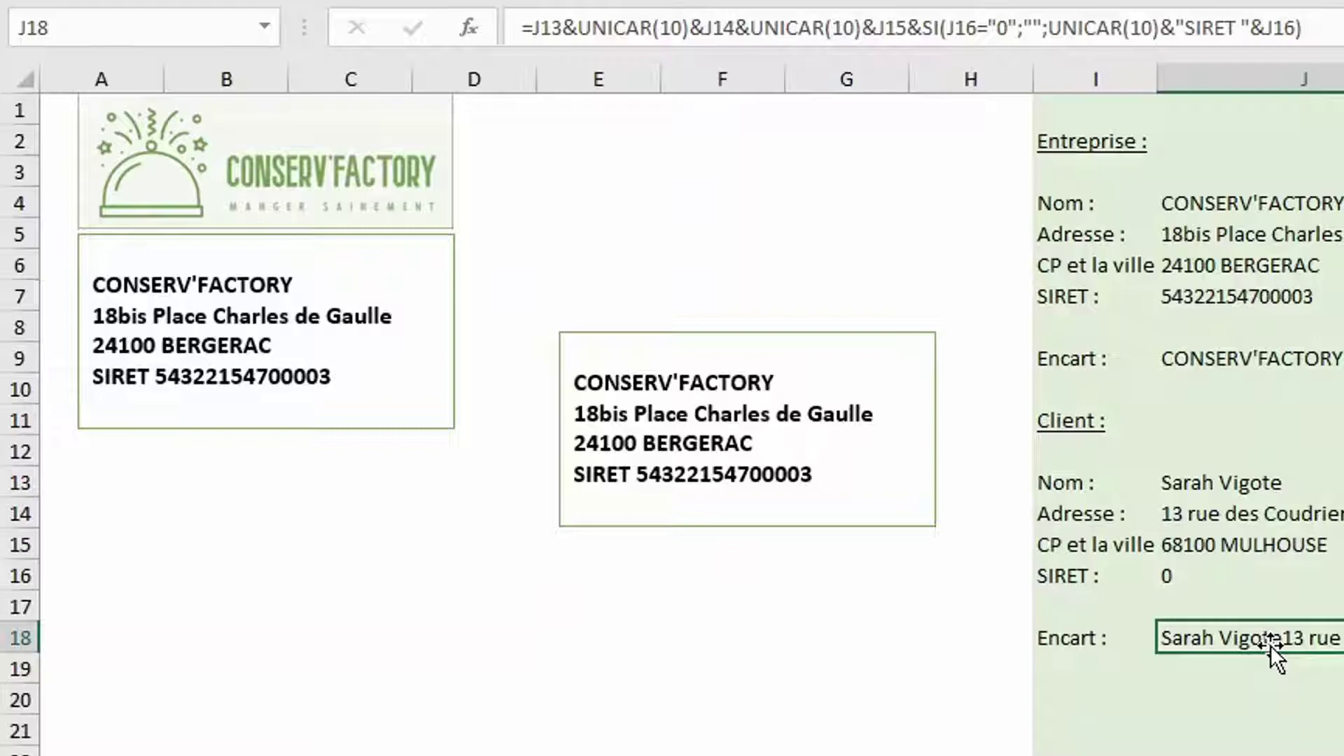
pyautogui.click(796, 357)
pyautogui.click(619, 36)
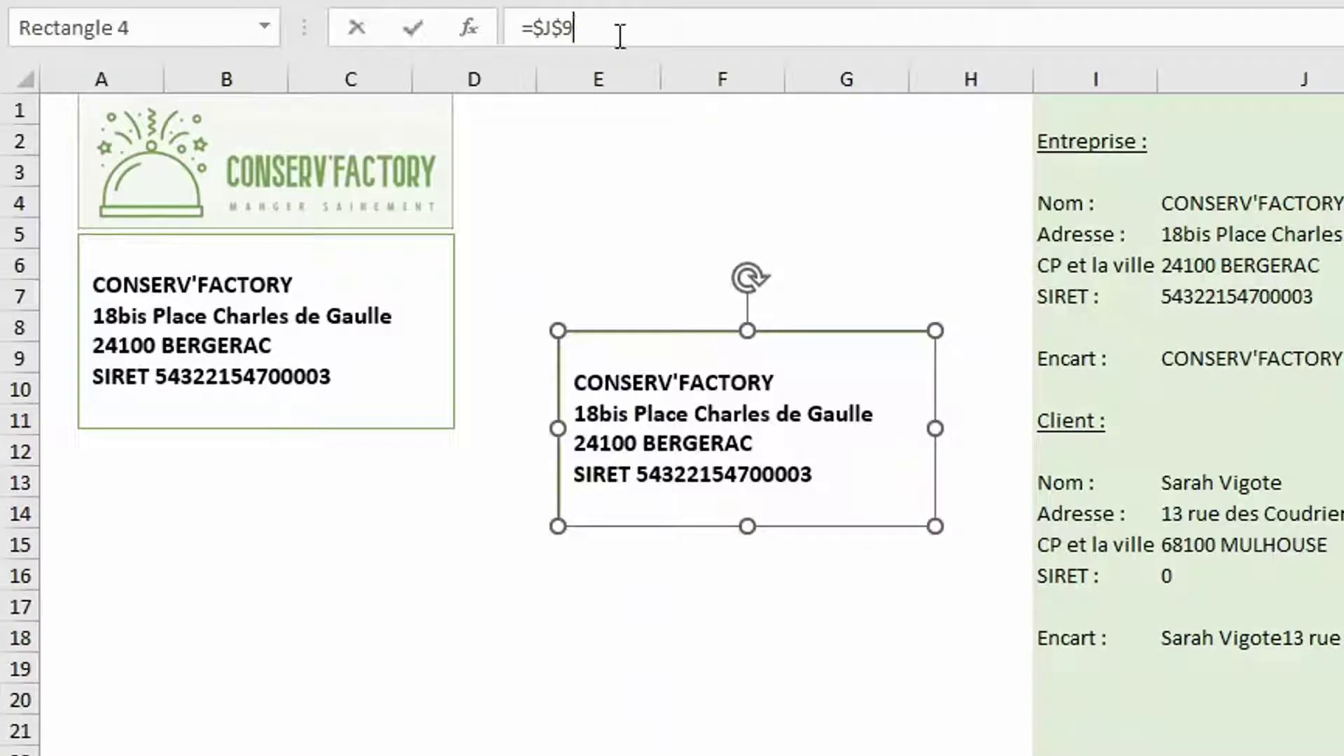
pyautogui.press('BackSpace')
pyautogui.write('18')
pyautogui.press('Return')
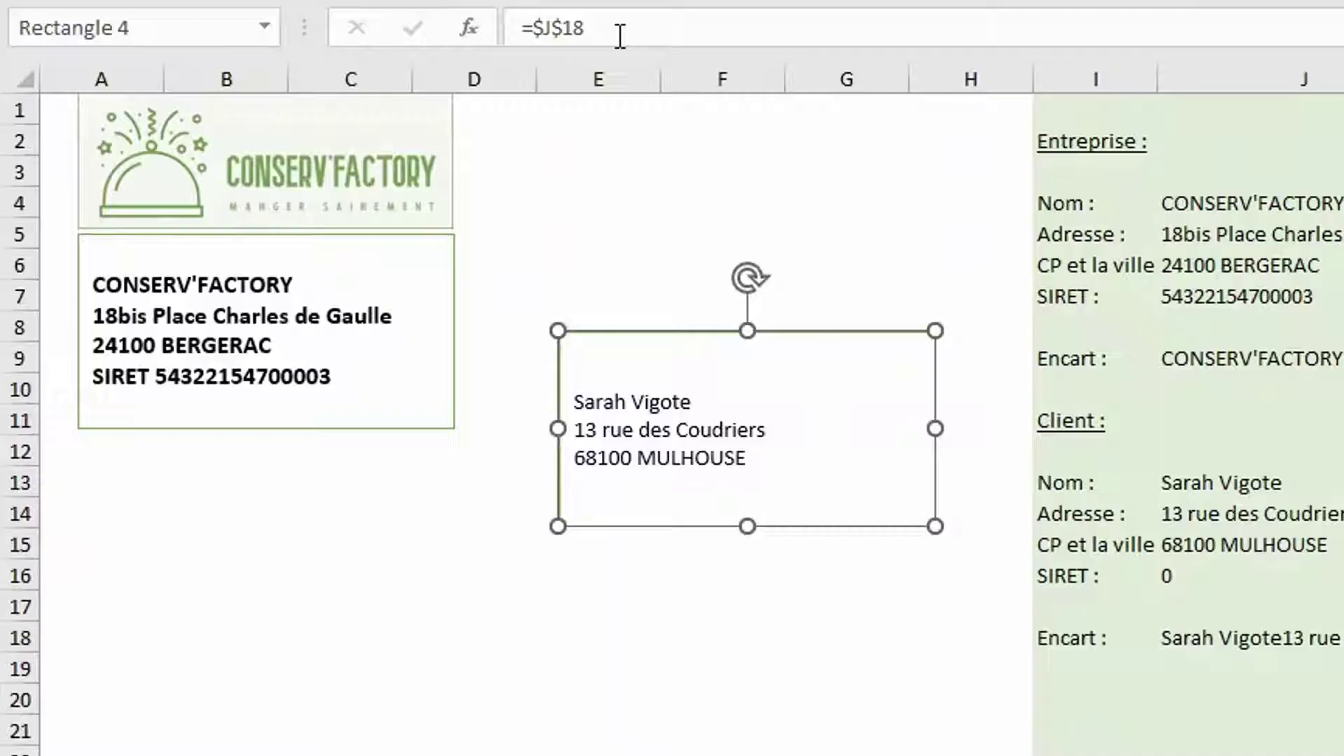
# Copy the company box's bold formatting onto the client address box with Reproduire la mise en forme
pyautogui.click(432, 287)
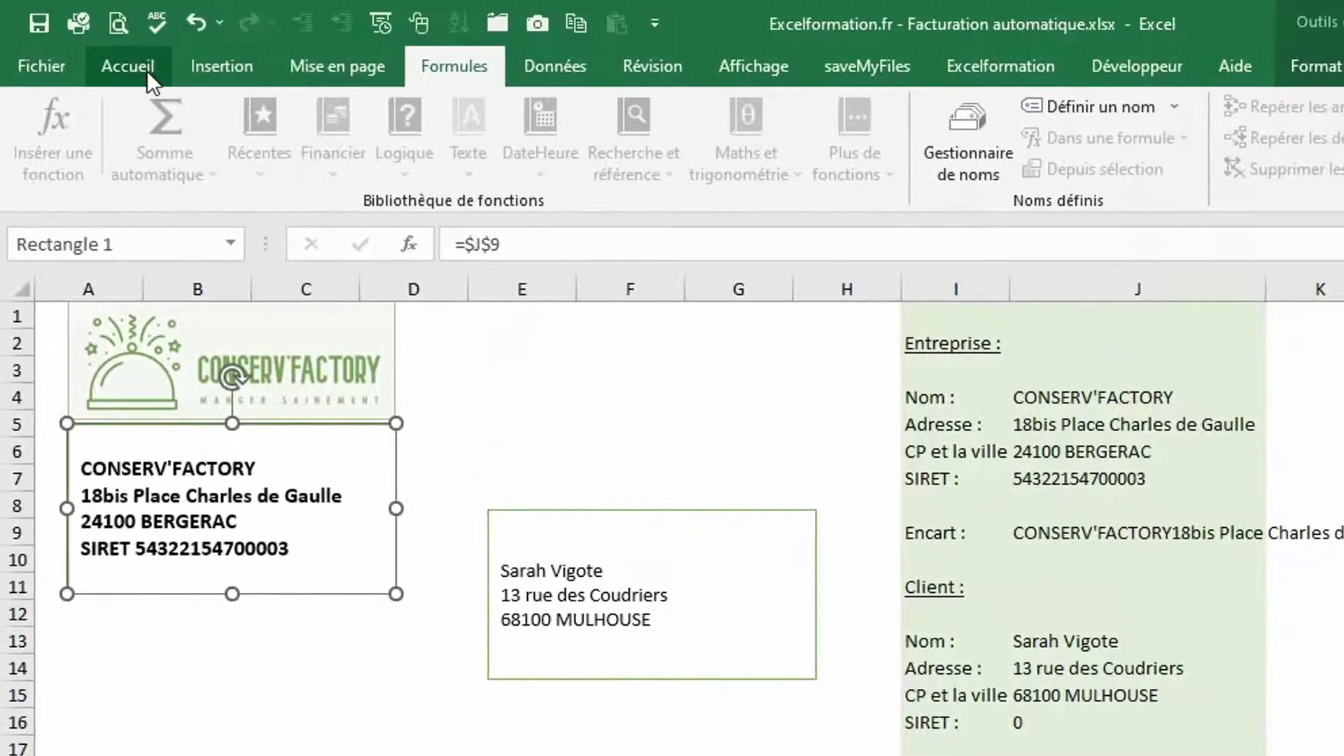
pyautogui.click(147, 70)
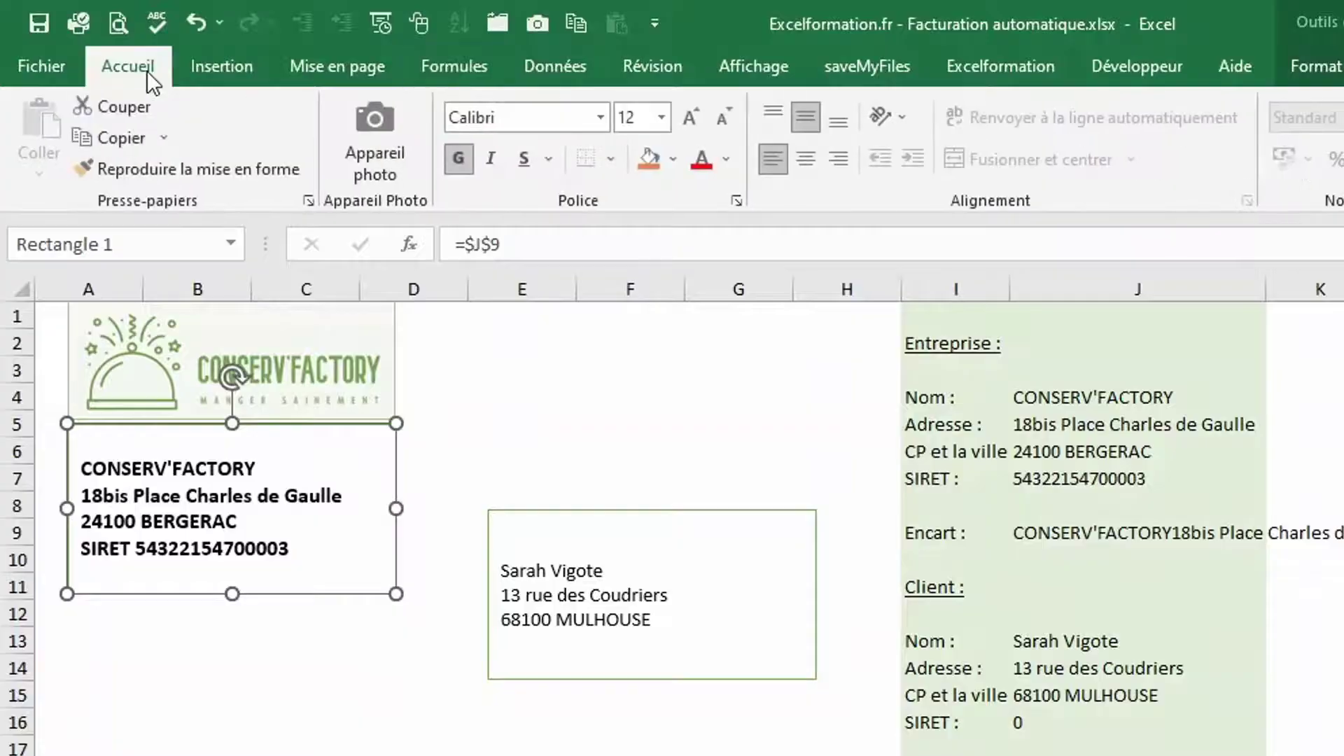
pyautogui.click(195, 170)
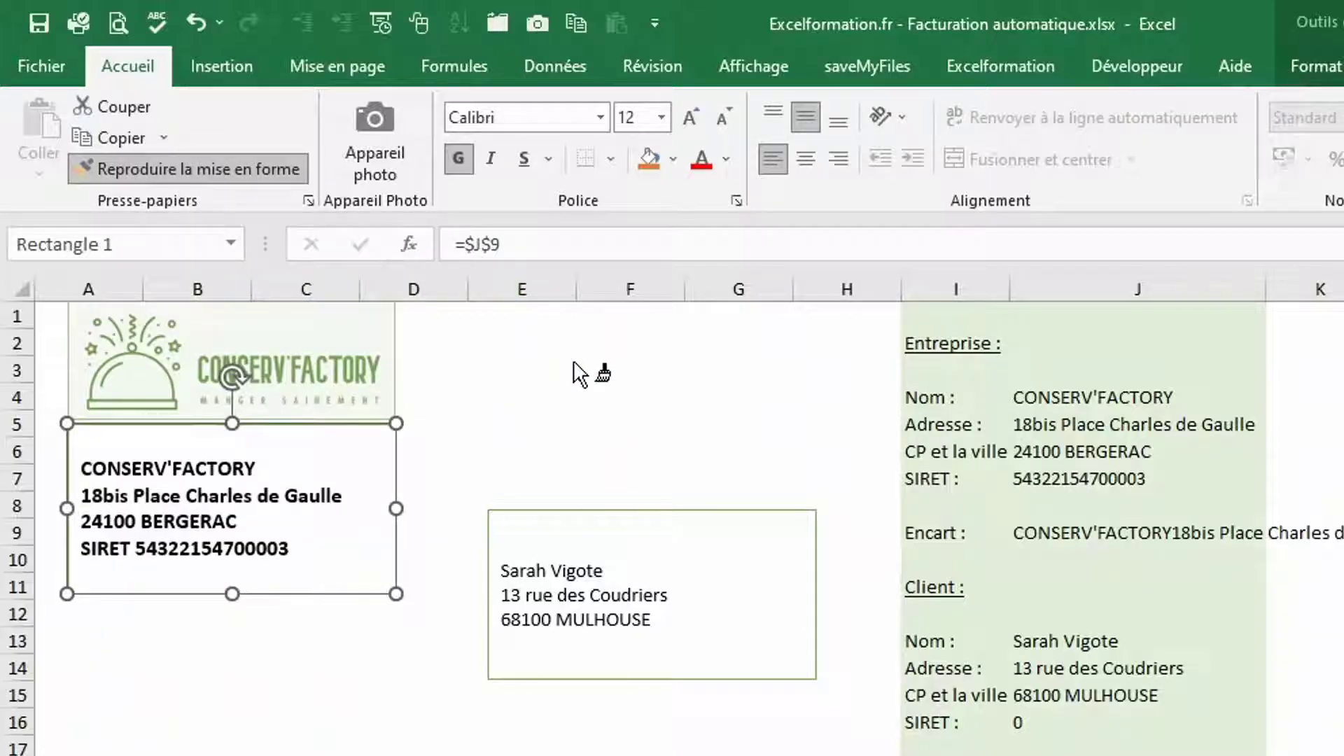
pyautogui.click(744, 564)
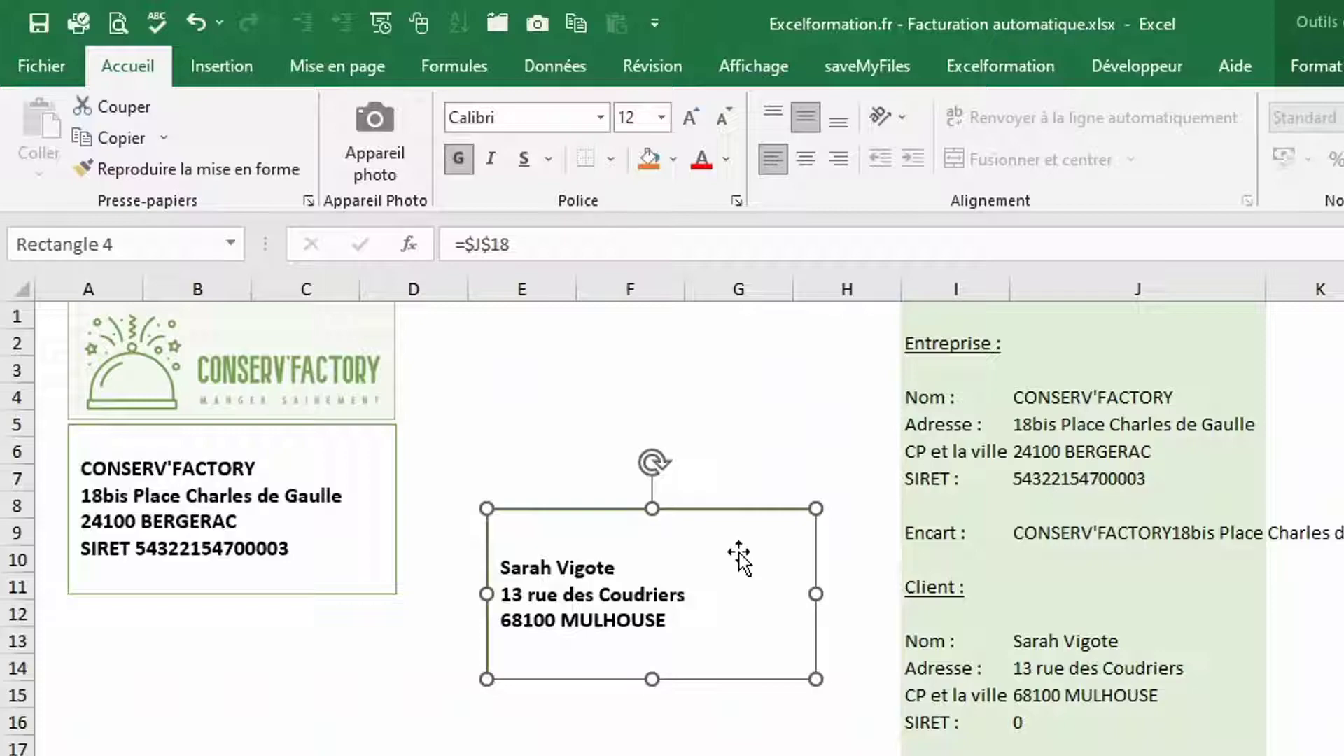
# Choose a different client from the J13 dropdown
pyautogui.click(1242, 588)
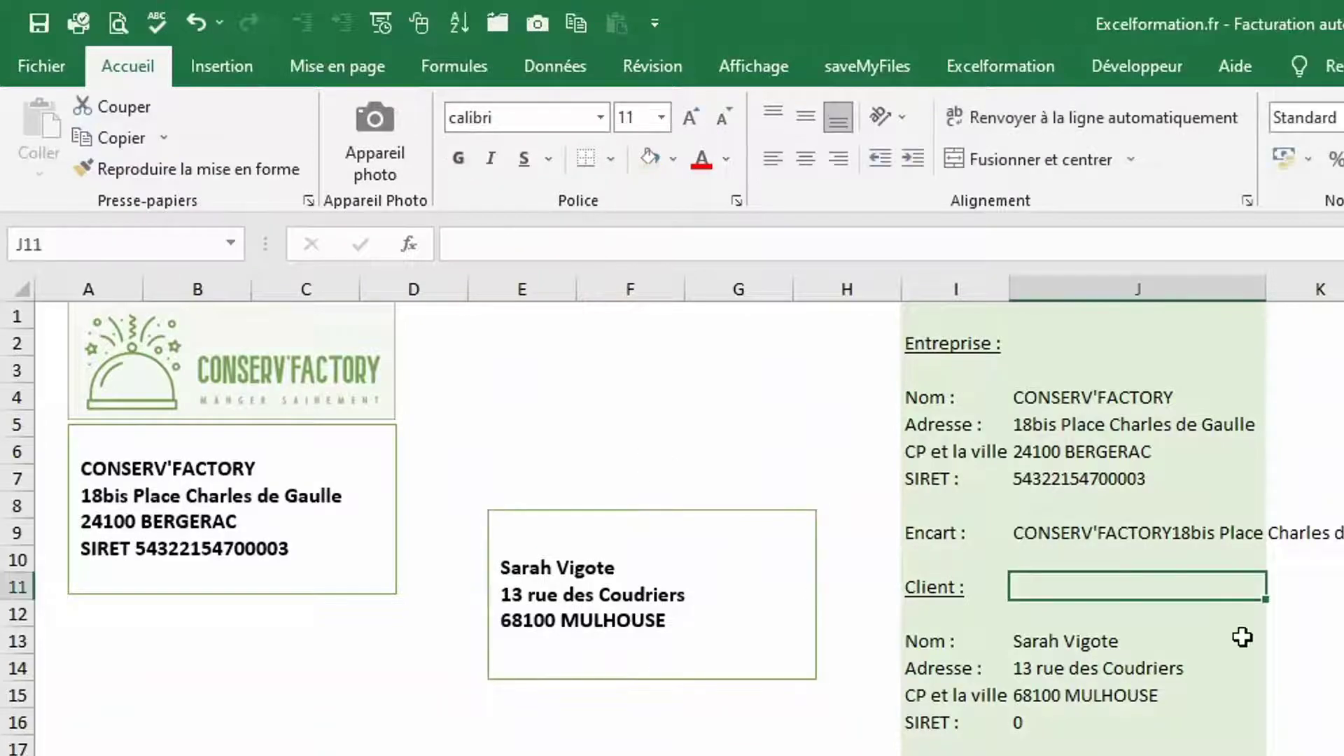
pyautogui.click(1246, 638)
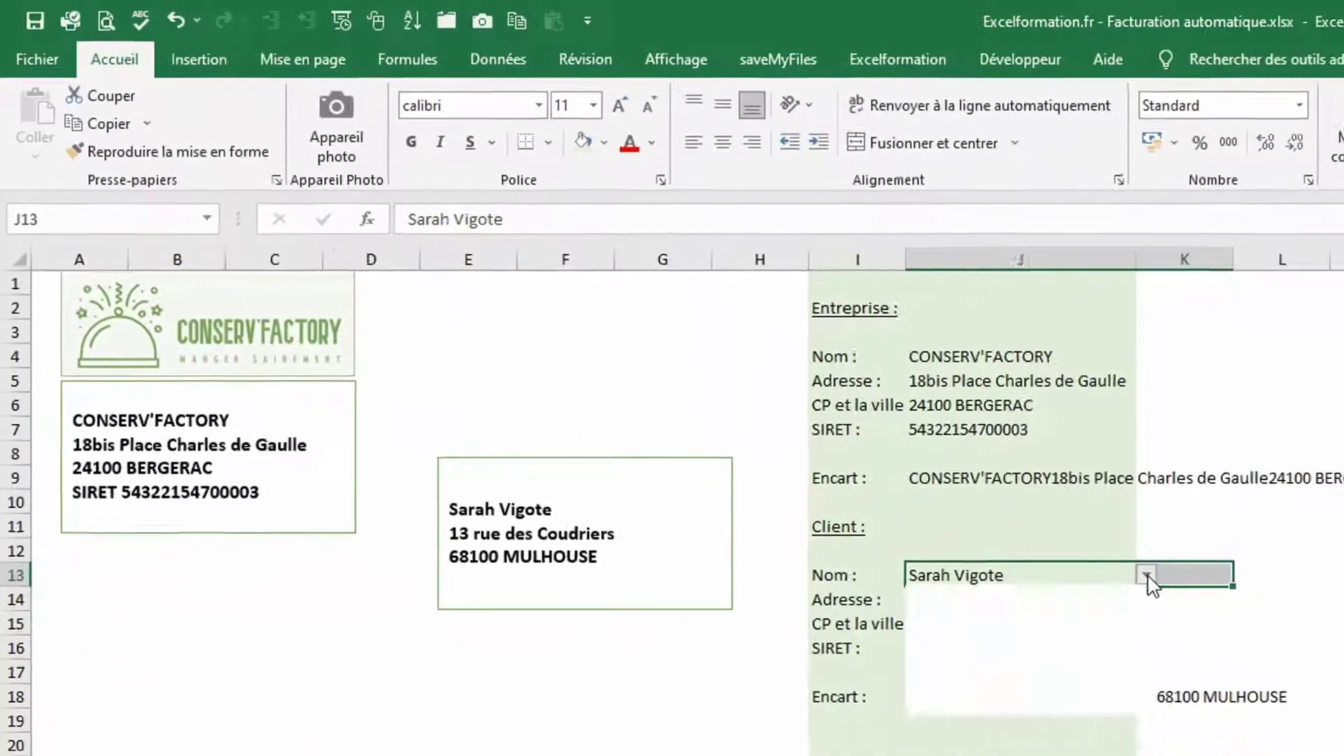
pyautogui.click(1271, 637)
pyautogui.click(1154, 731)
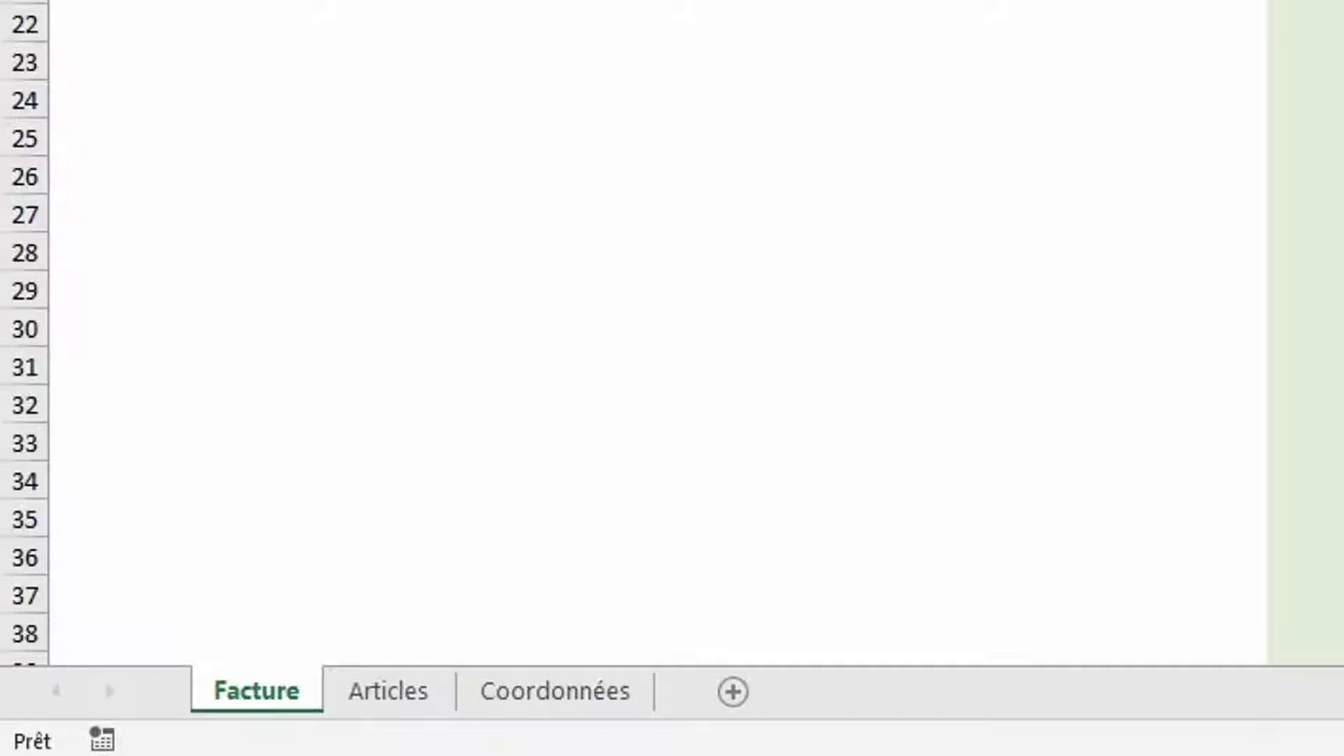
# Add a new sheet named Ligne
pyautogui.click(732, 690)
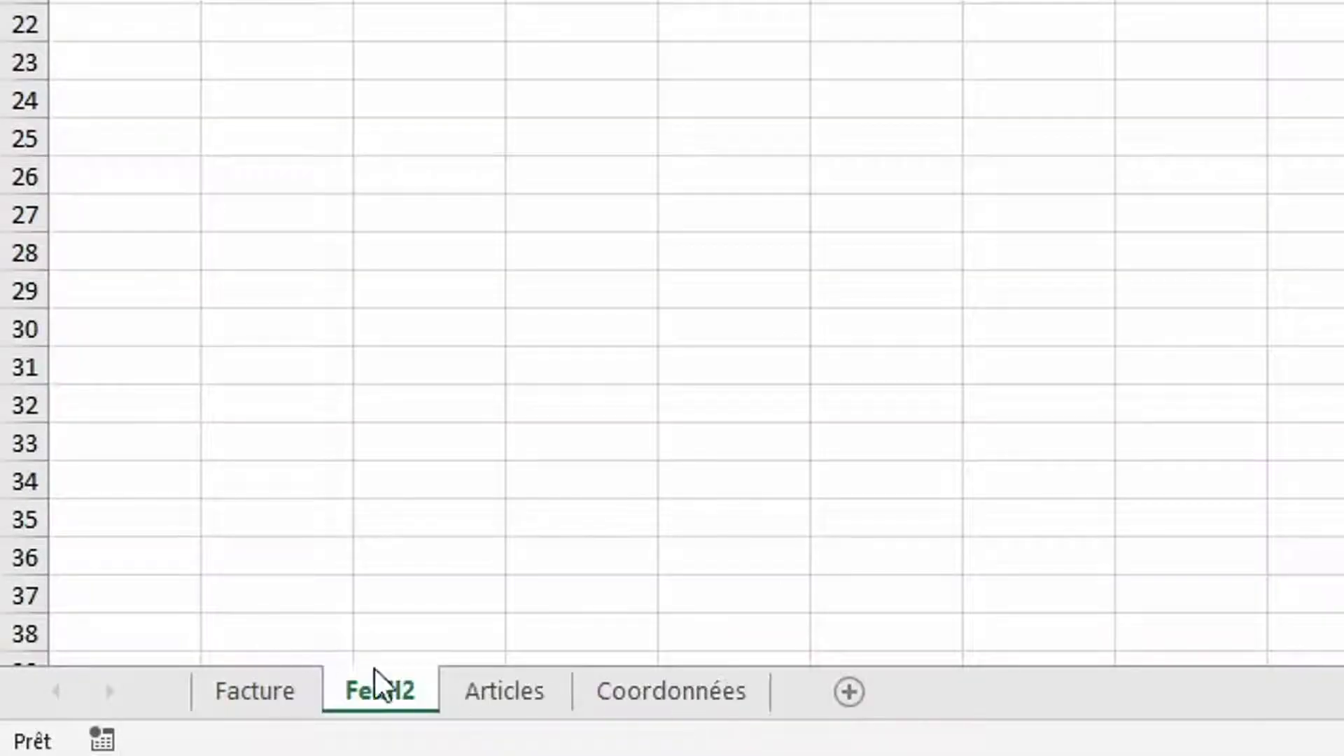
pyautogui.doubleClick(385, 691)
pyautogui.press('BackSpace')
pyautogui.press('BackSpace')
pyautogui.press('BackSpace')
pyautogui.press('BackSpace')
pyautogui.press('BackSpace')
pyautogui.press('BackSpace')
pyautogui.write('Ligne')
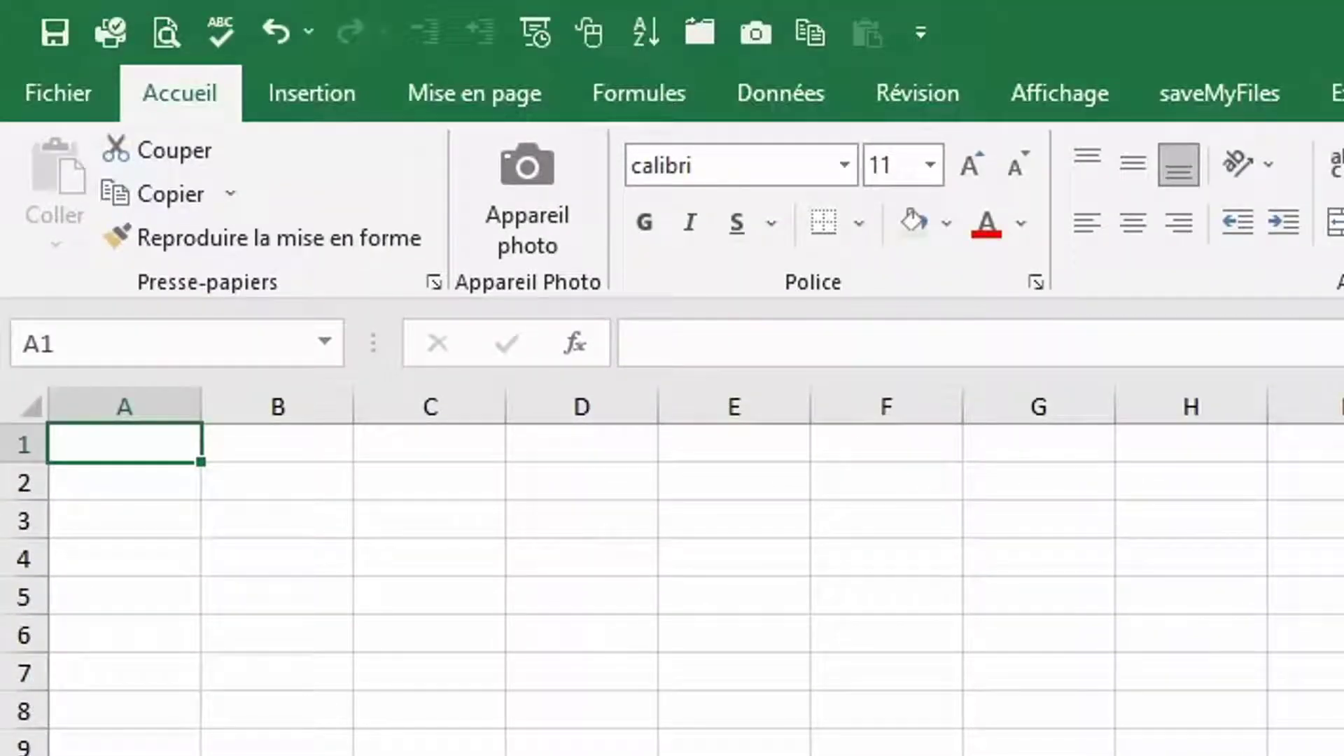
# Enter headers Numéro facture, Client, Date, Ligne Facture, Code article, Libellé in A1:F1
pyautogui.write('N')
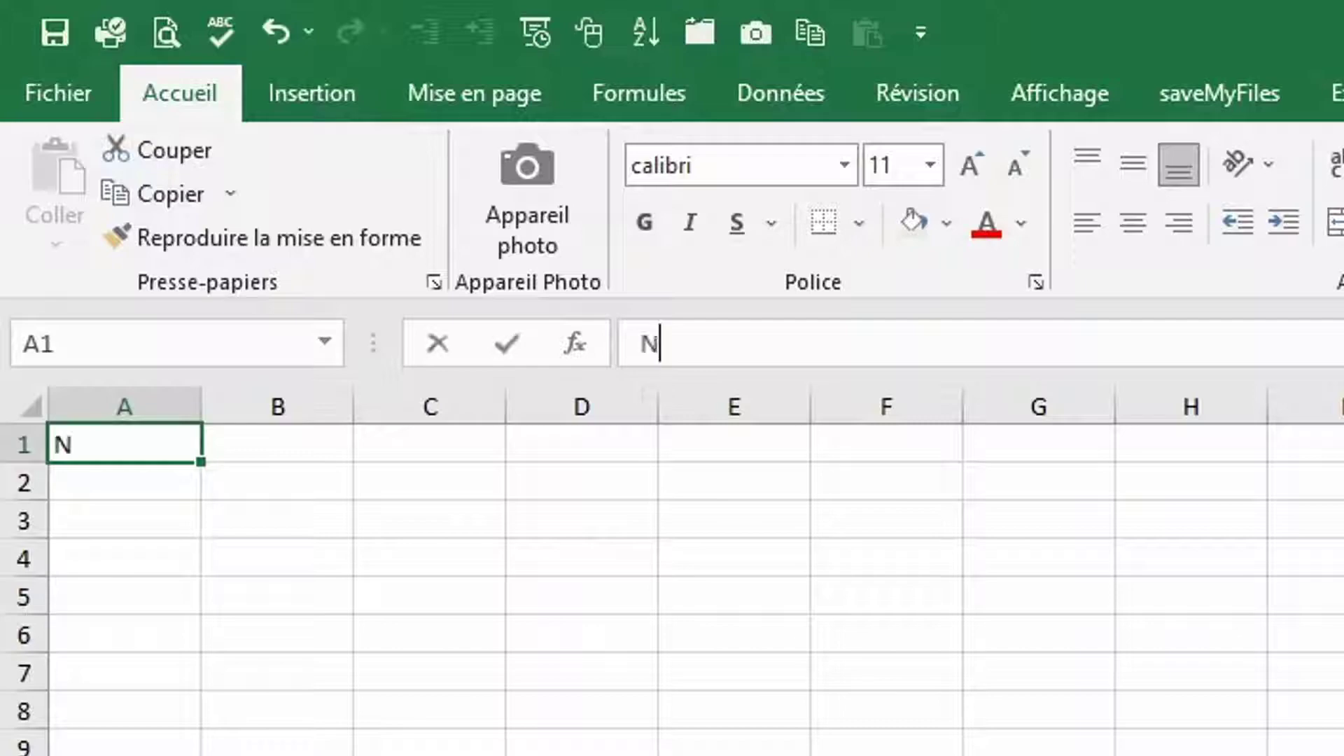
pyautogui.write('uméro facture')
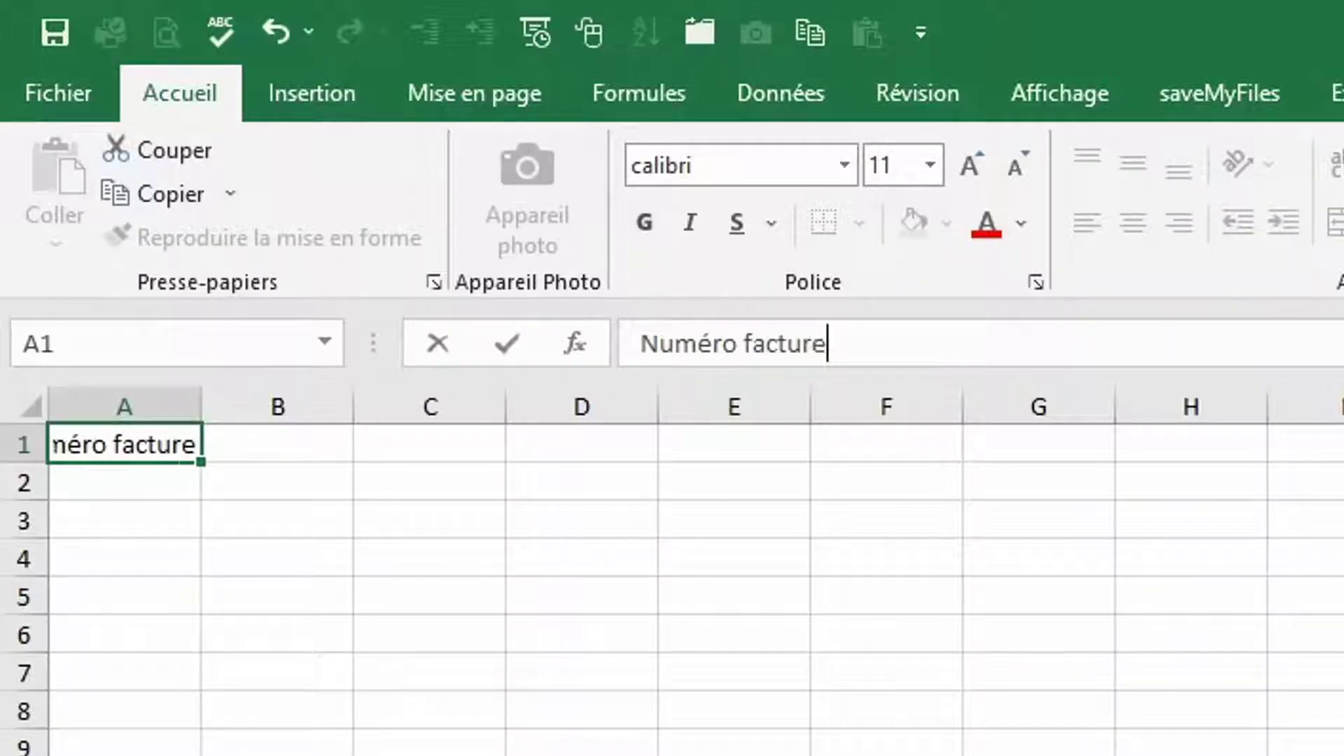
pyautogui.press('Tab')
pyautogui.write('Client')
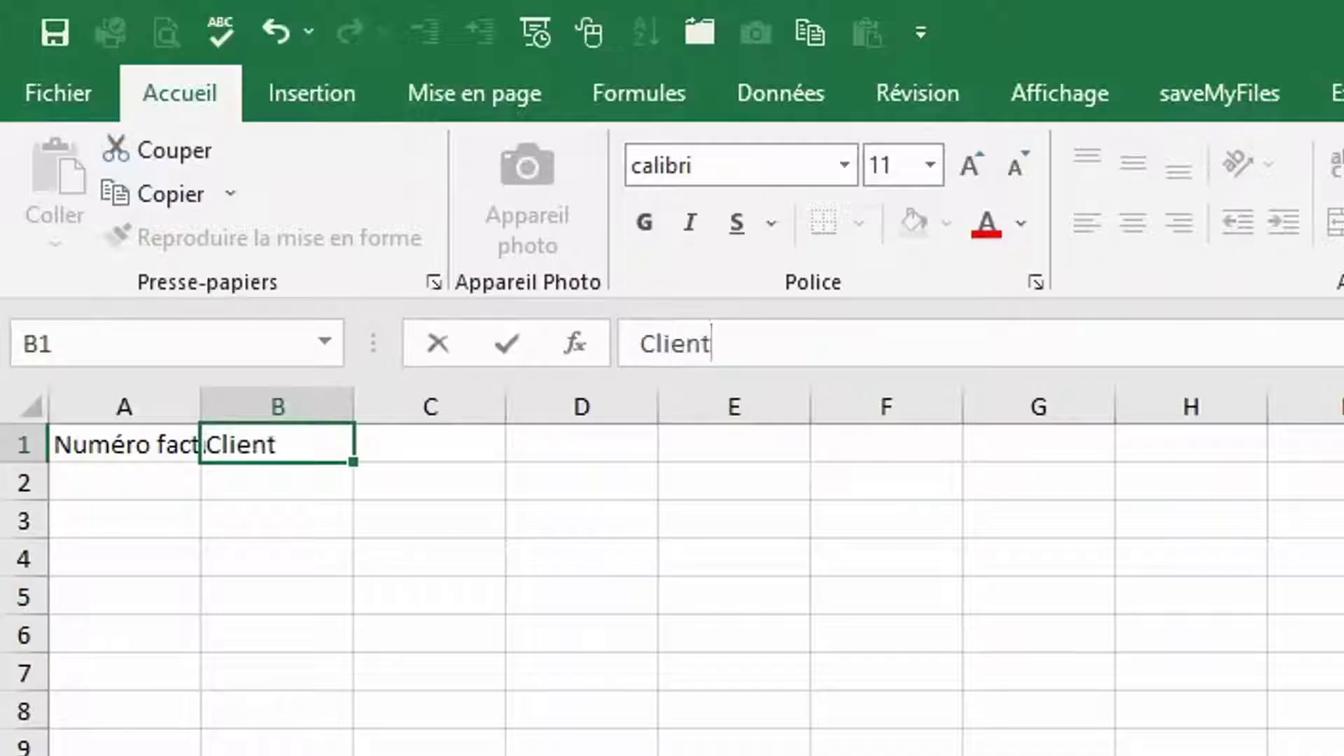
pyautogui.press('Tab')
pyautogui.write('Date')
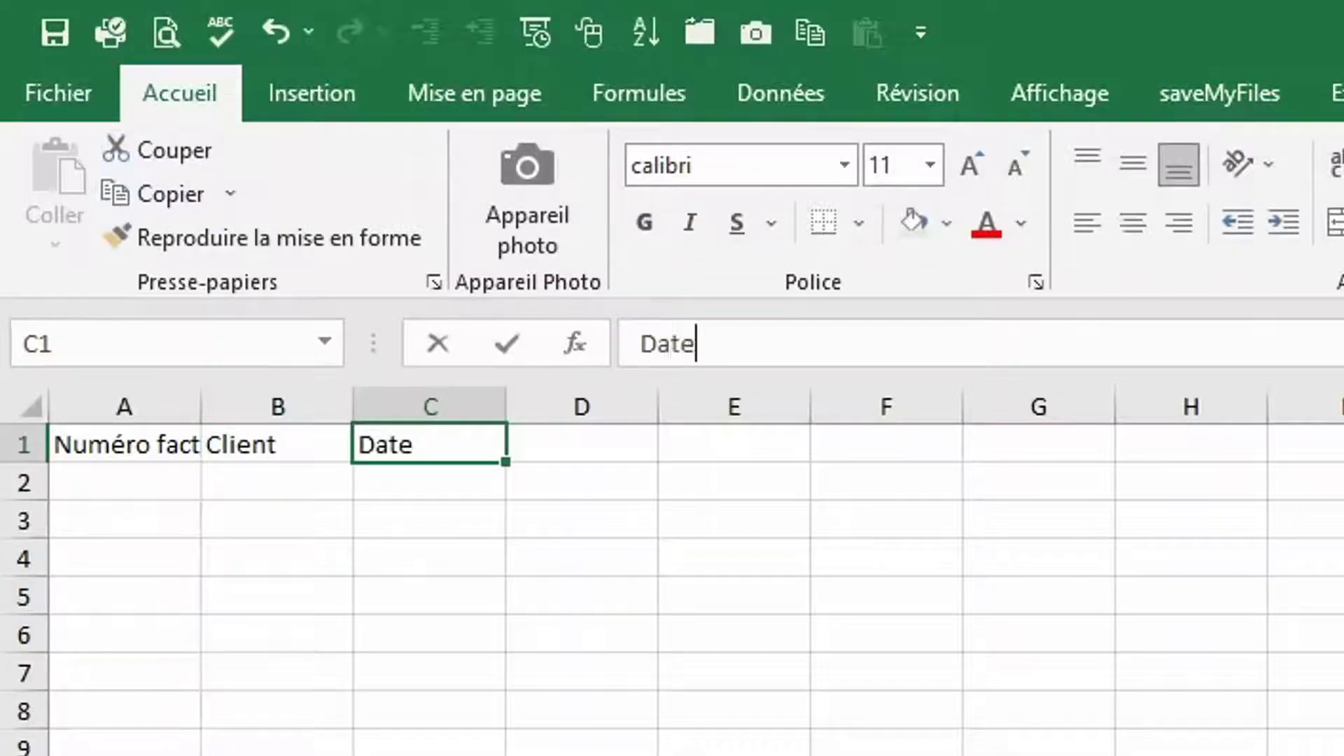
pyautogui.press('Tab')
pyautogui.write('Ligne')
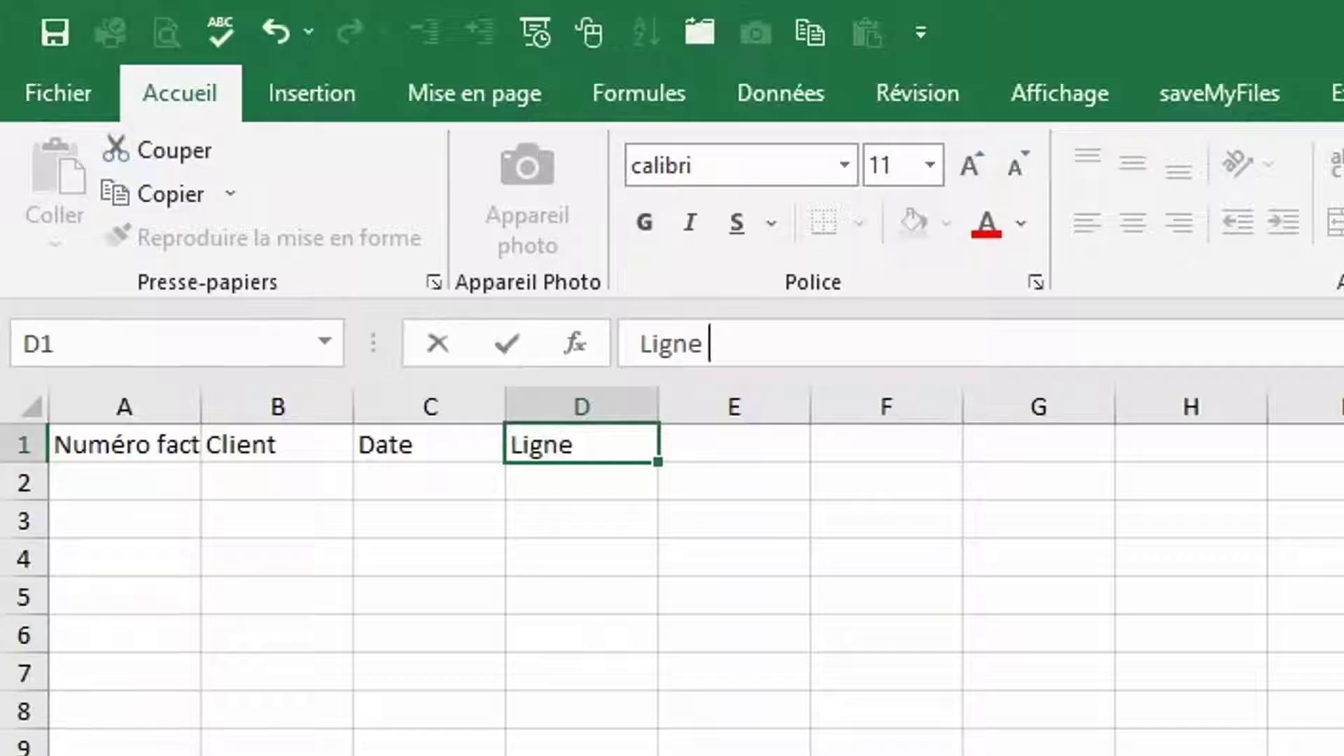
pyautogui.write(' Facture')
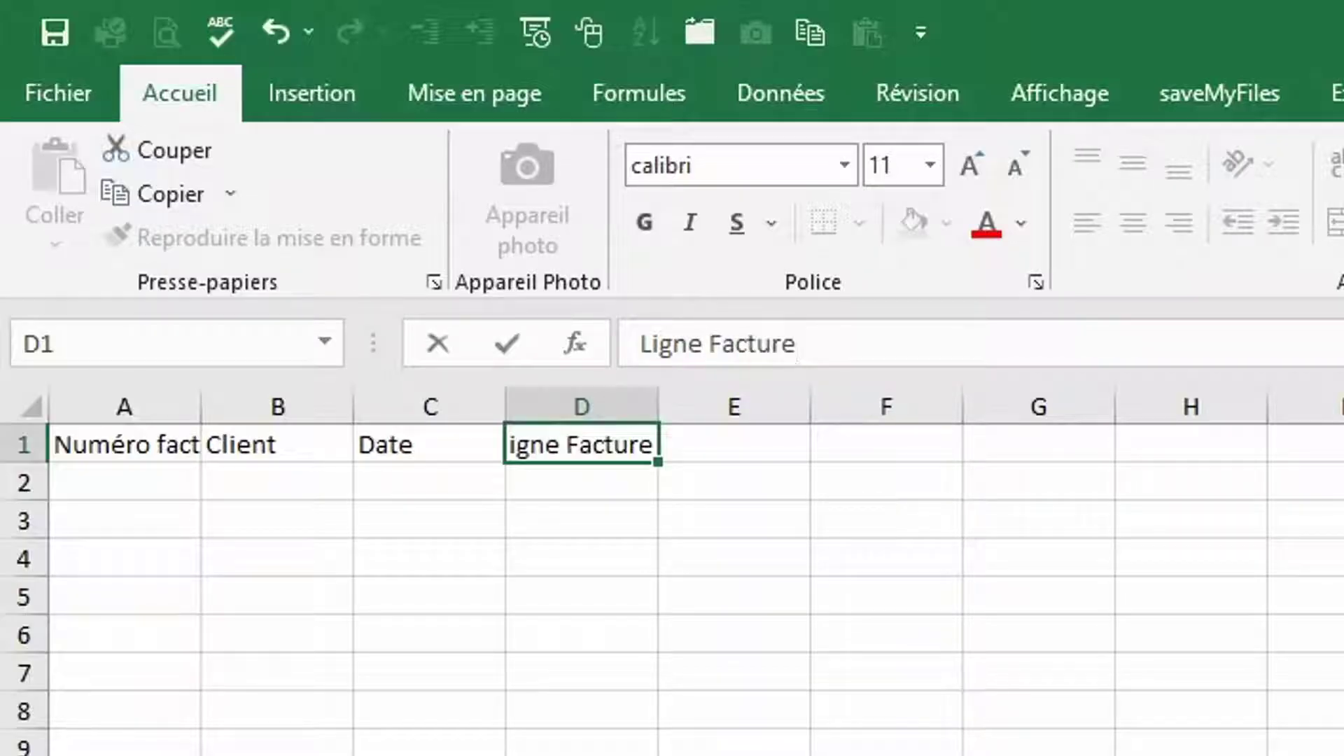
pyautogui.press('Tab')
pyautogui.write('Code article')
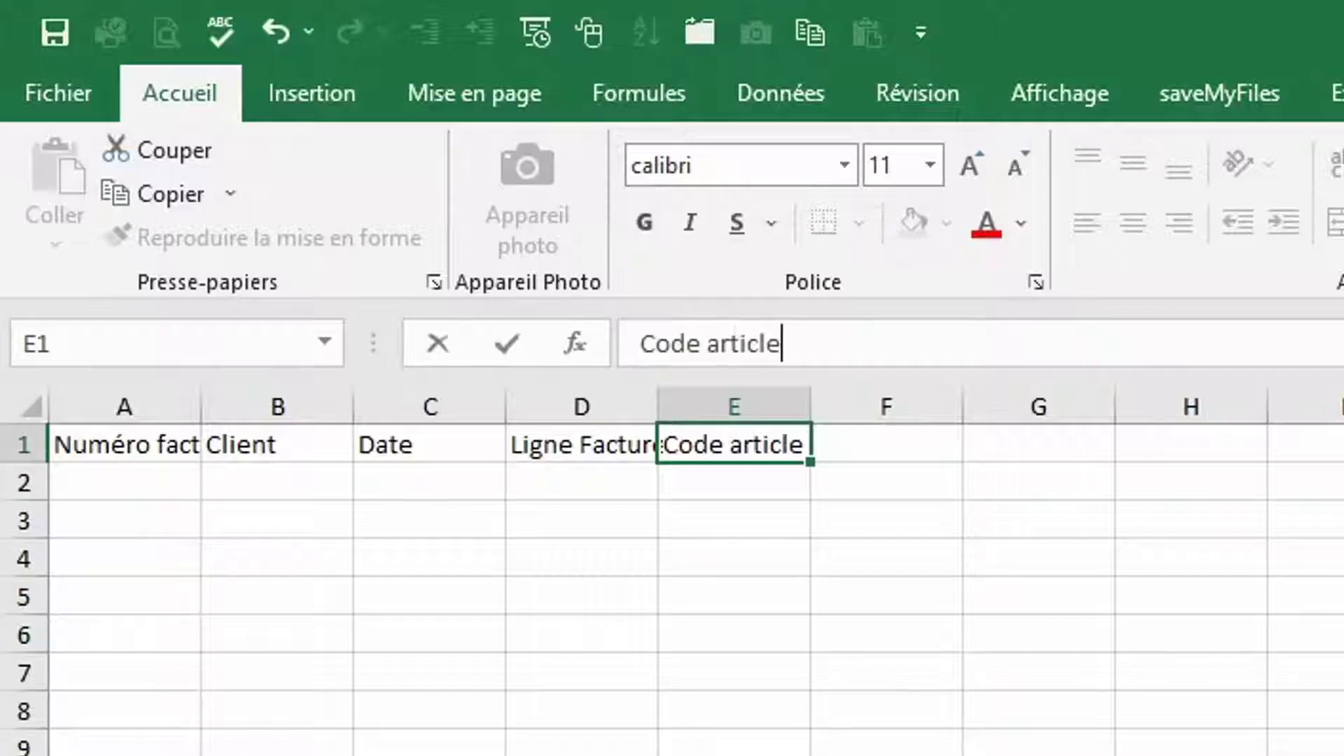
pyautogui.press('Tab')
pyautogui.write('Libellé')
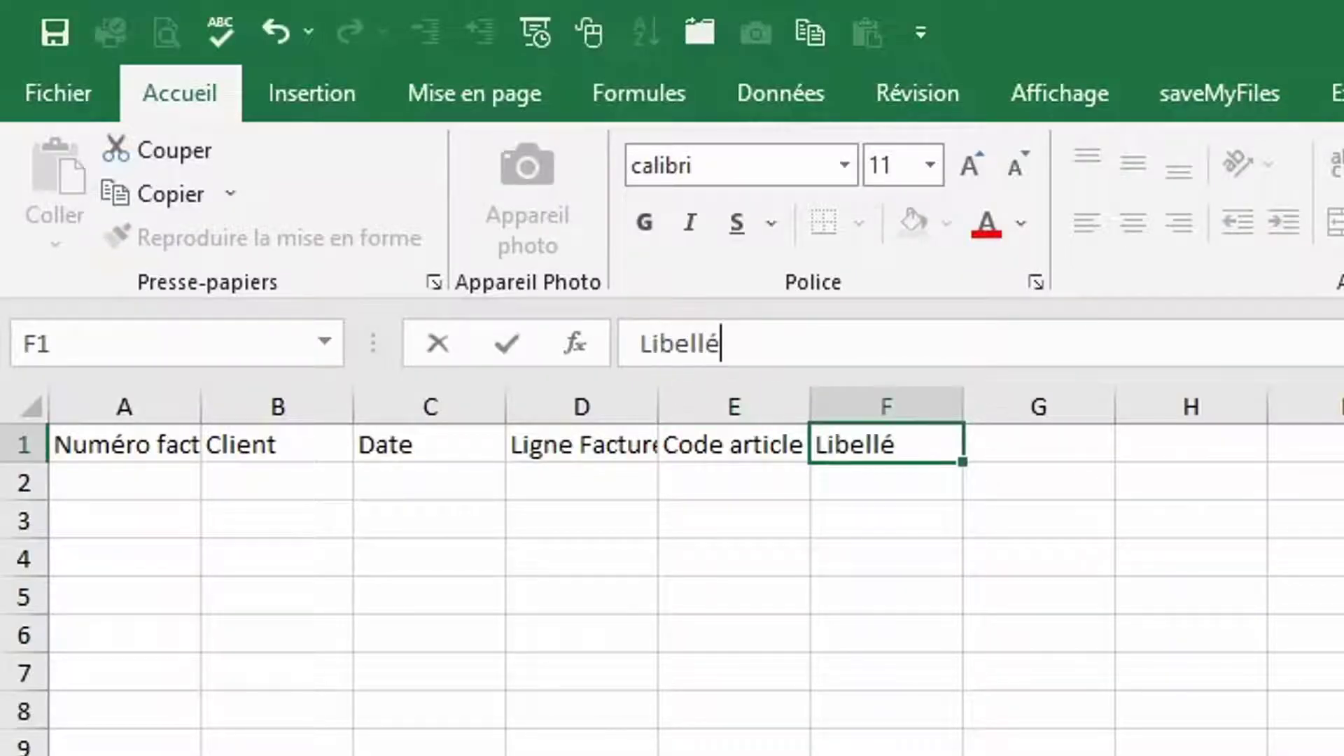
pyautogui.press('Tab')
# Enter headers Quantités, Prix unitaire, Montant, Taux TVA, Montant TTC, Index in G1:L1
pyautogui.write('Quant')
pyautogui.write('ités')
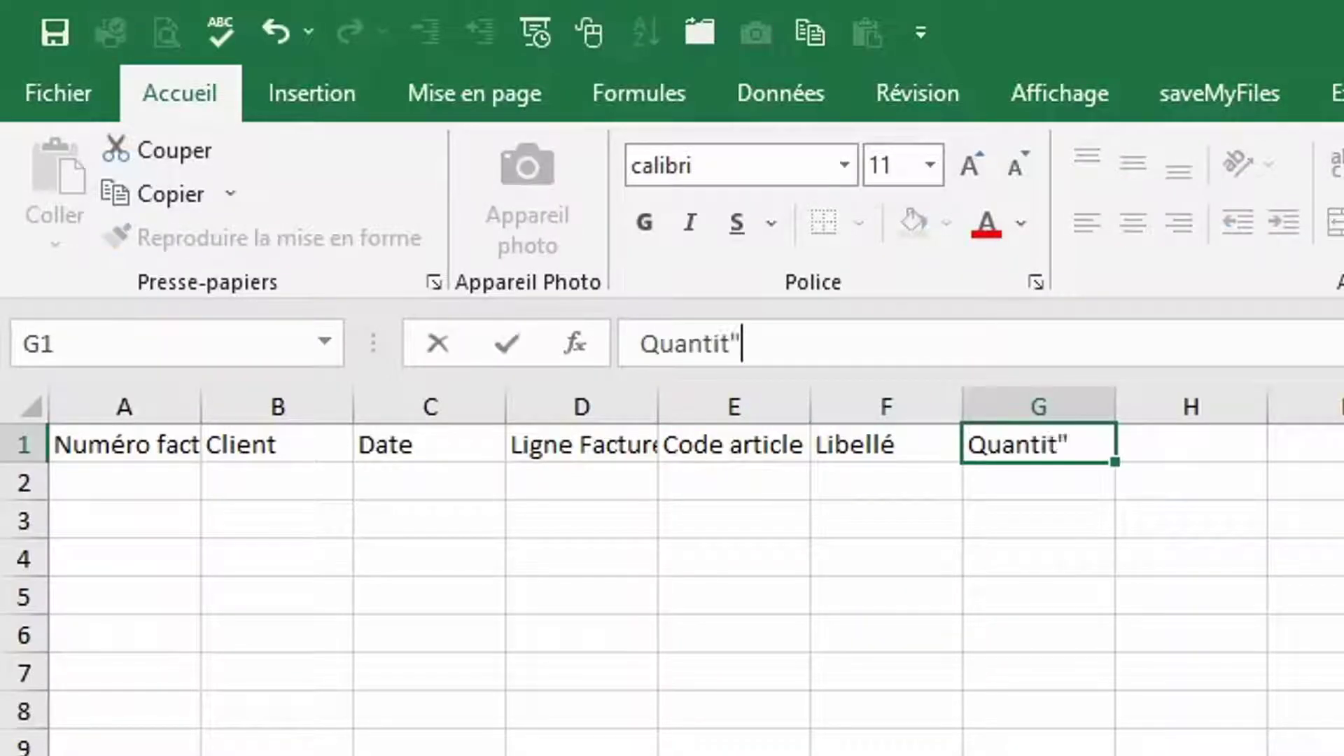
pyautogui.press('Tab')
pyautogui.write('Prix unitaire')
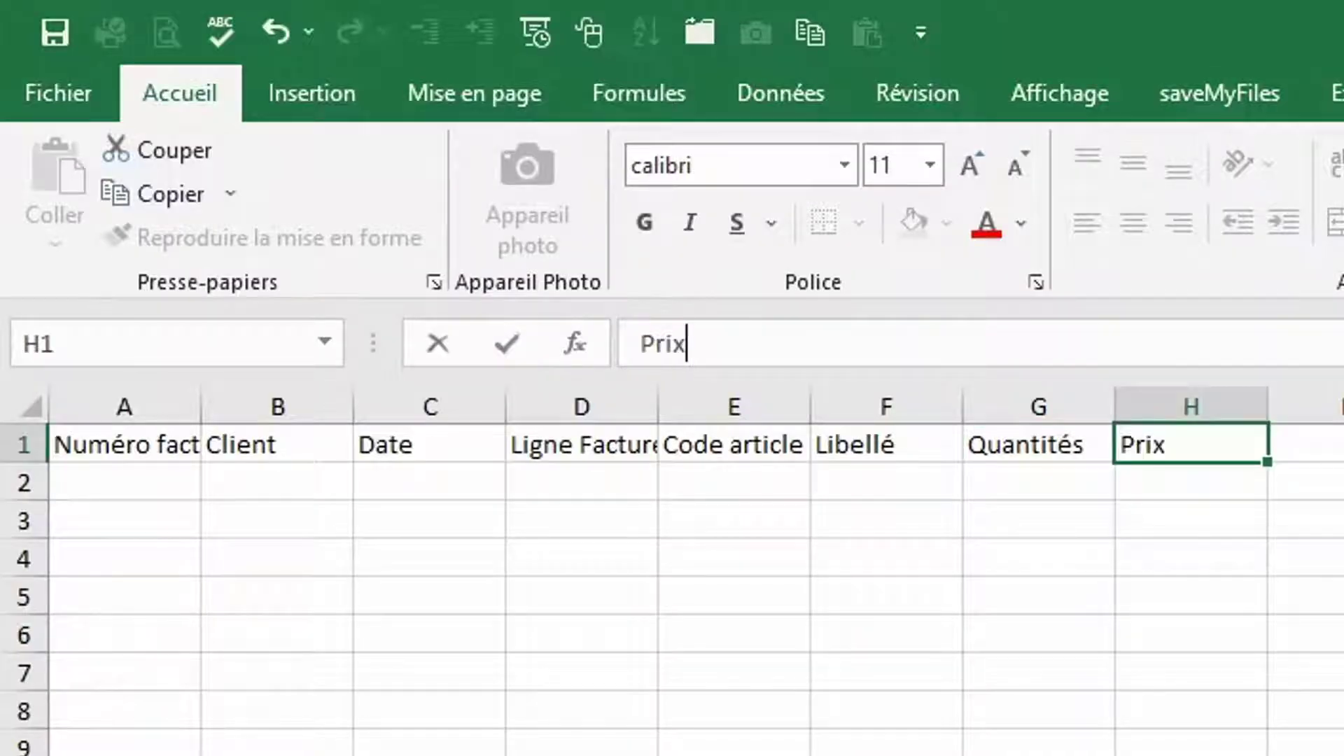
pyautogui.press('Tab')
pyautogui.write('Montant')
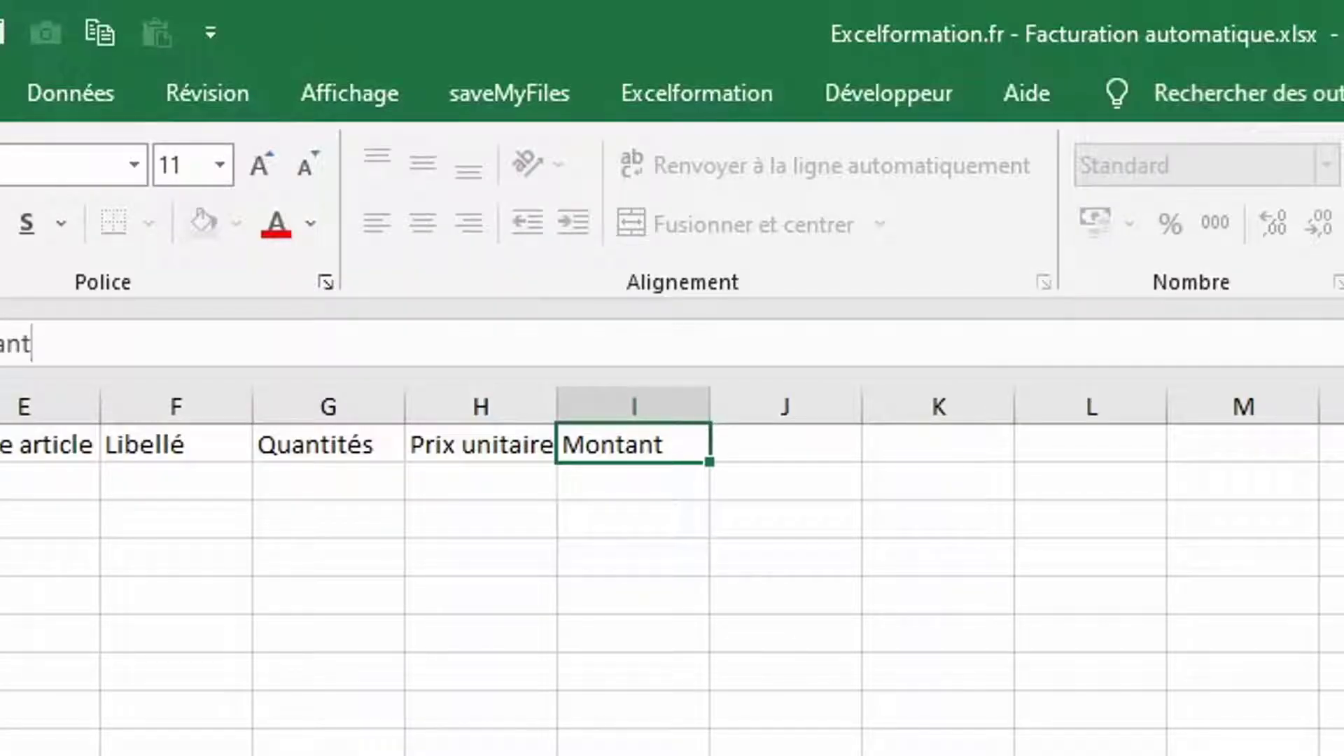
pyautogui.press('Tab')
pyautogui.write('Taux TVA')
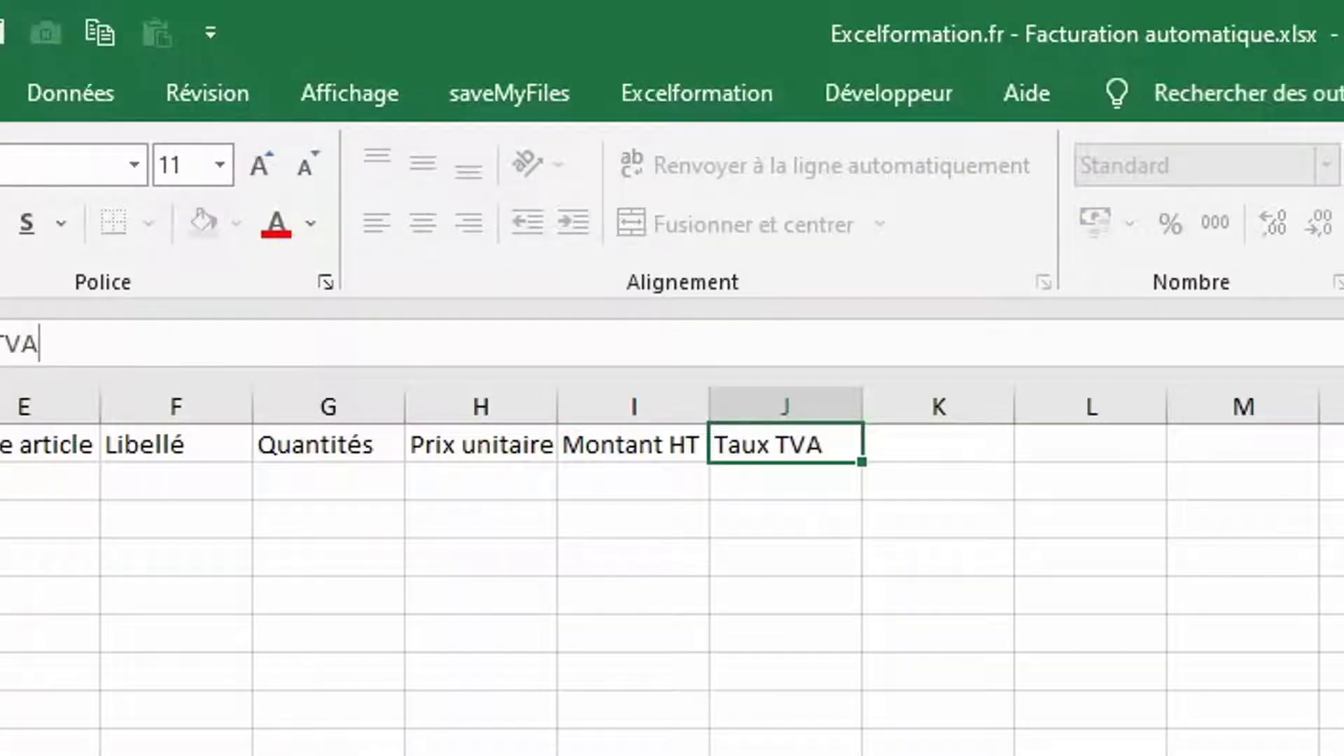
pyautogui.press('Tab')
pyautogui.write('Montant TTC')
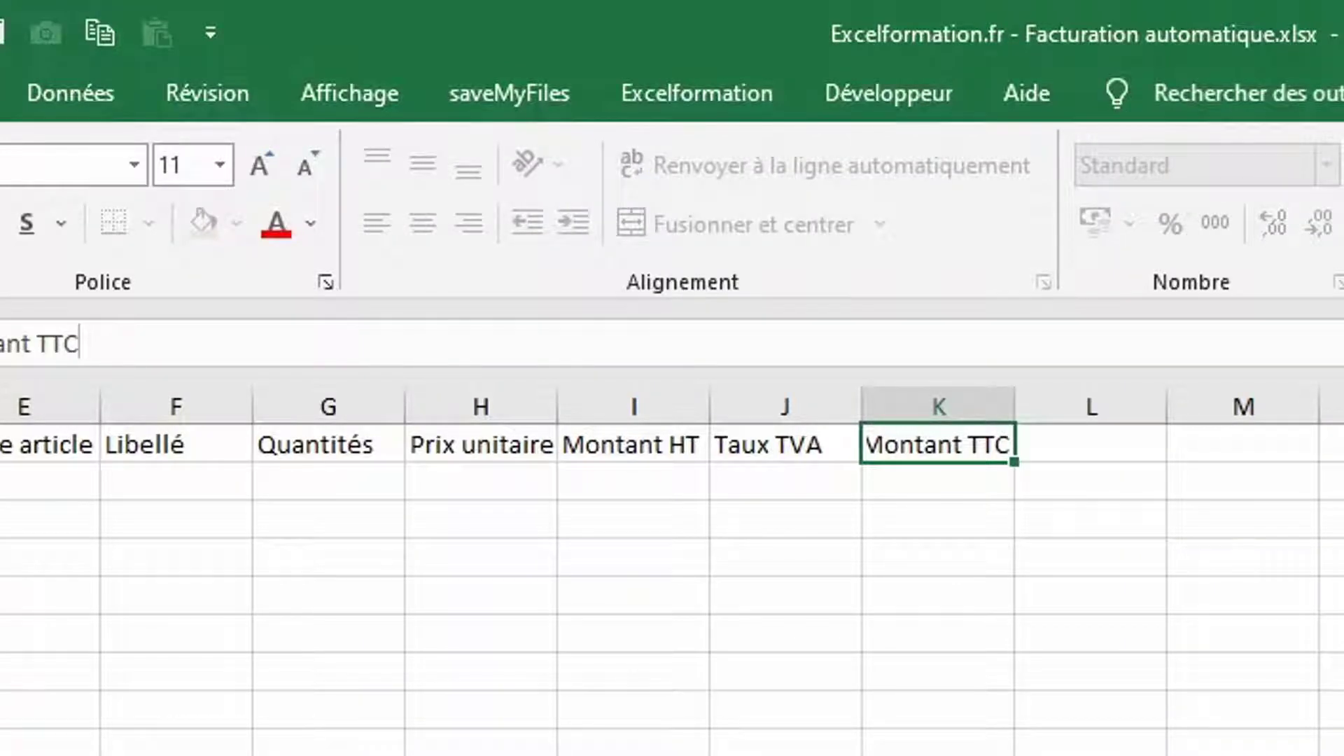
pyautogui.press('Tab')
pyautogui.write('Index')
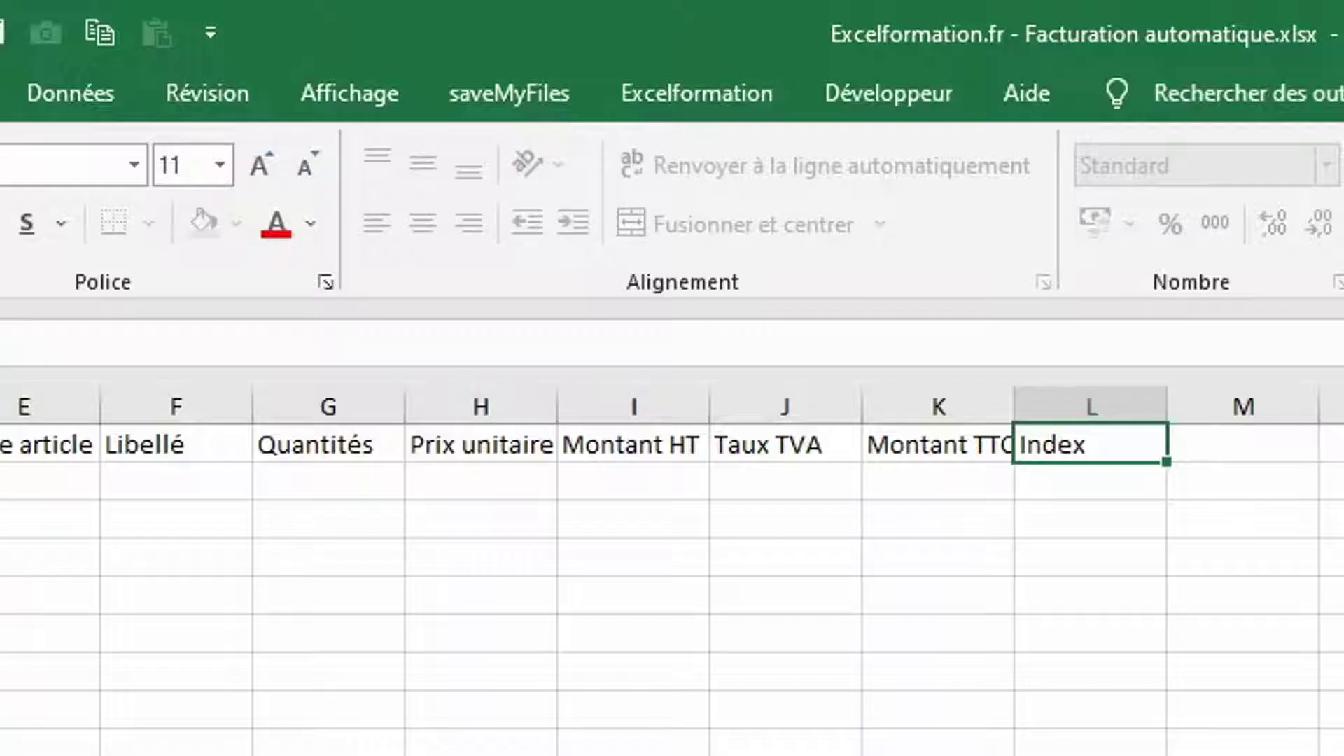
pyautogui.press('Return')
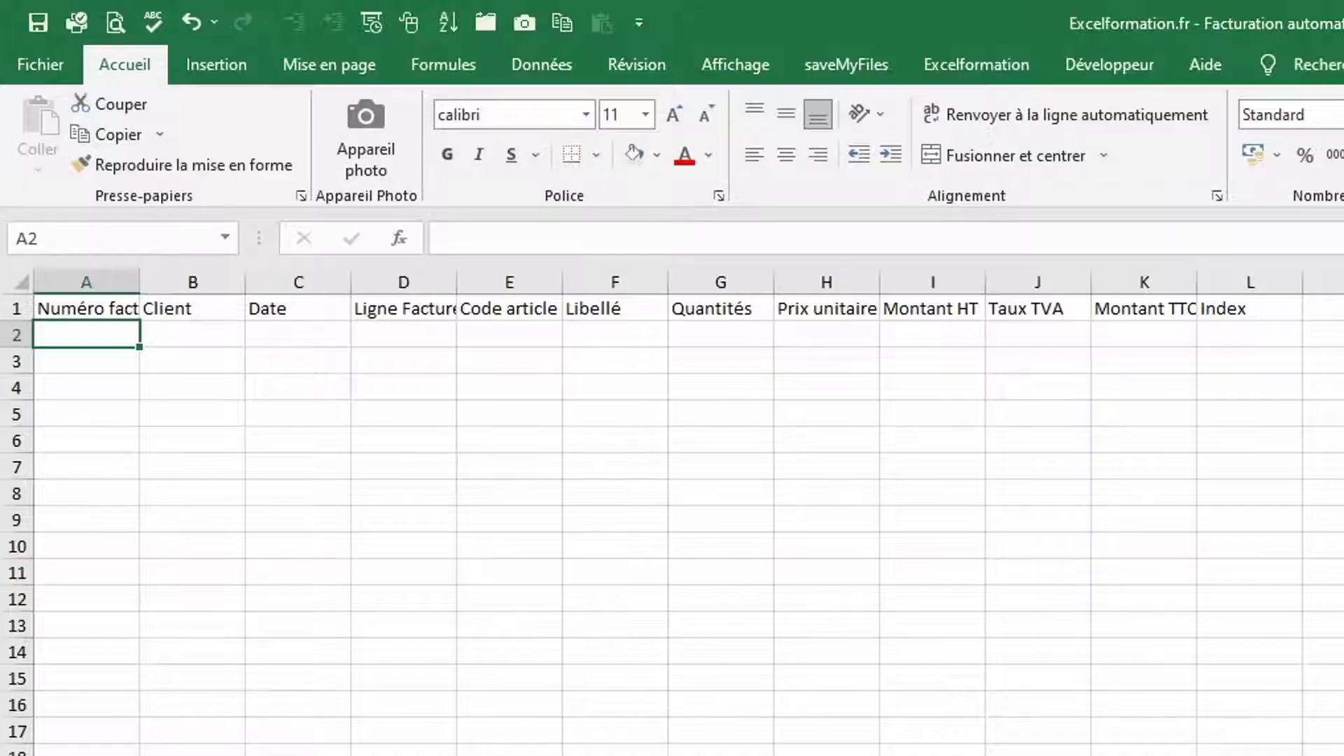
# Enter invoice number FA220001 in A2
pyautogui.write('FA')
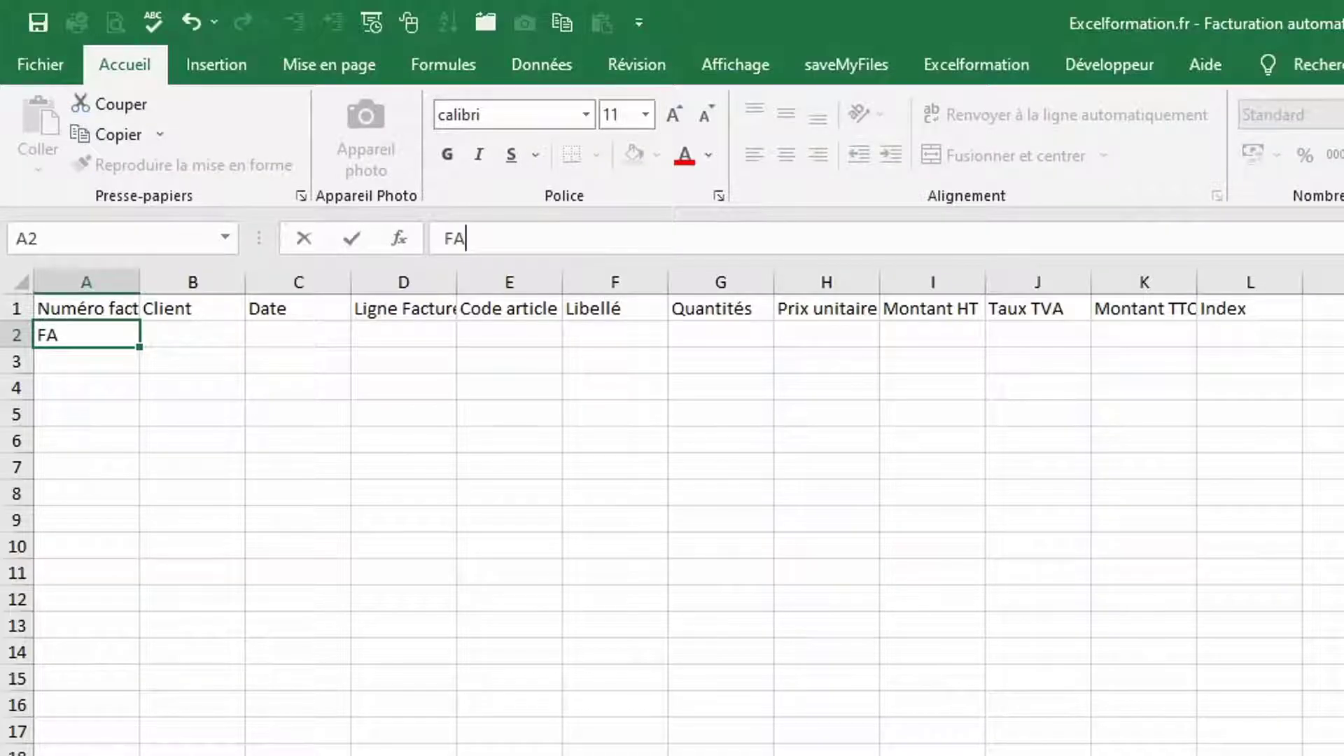
pyautogui.write('220001')
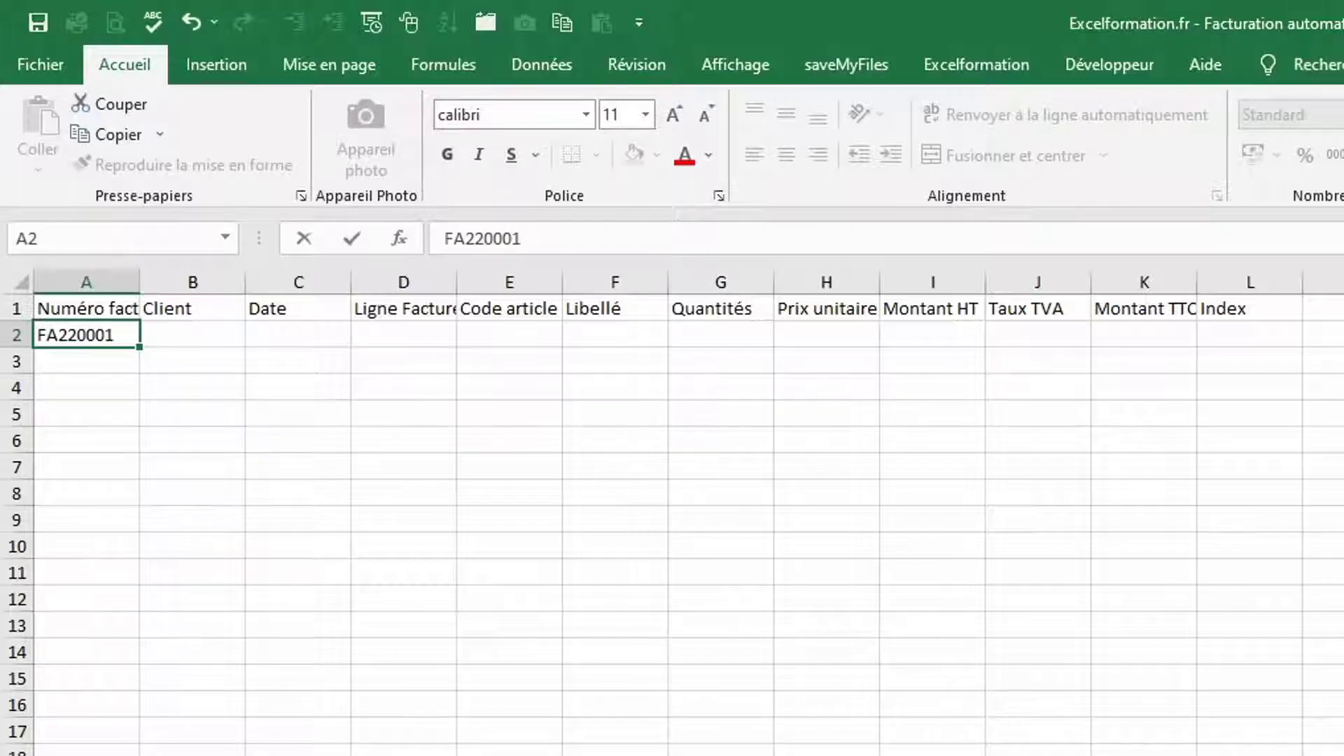
pyautogui.press('Tab')
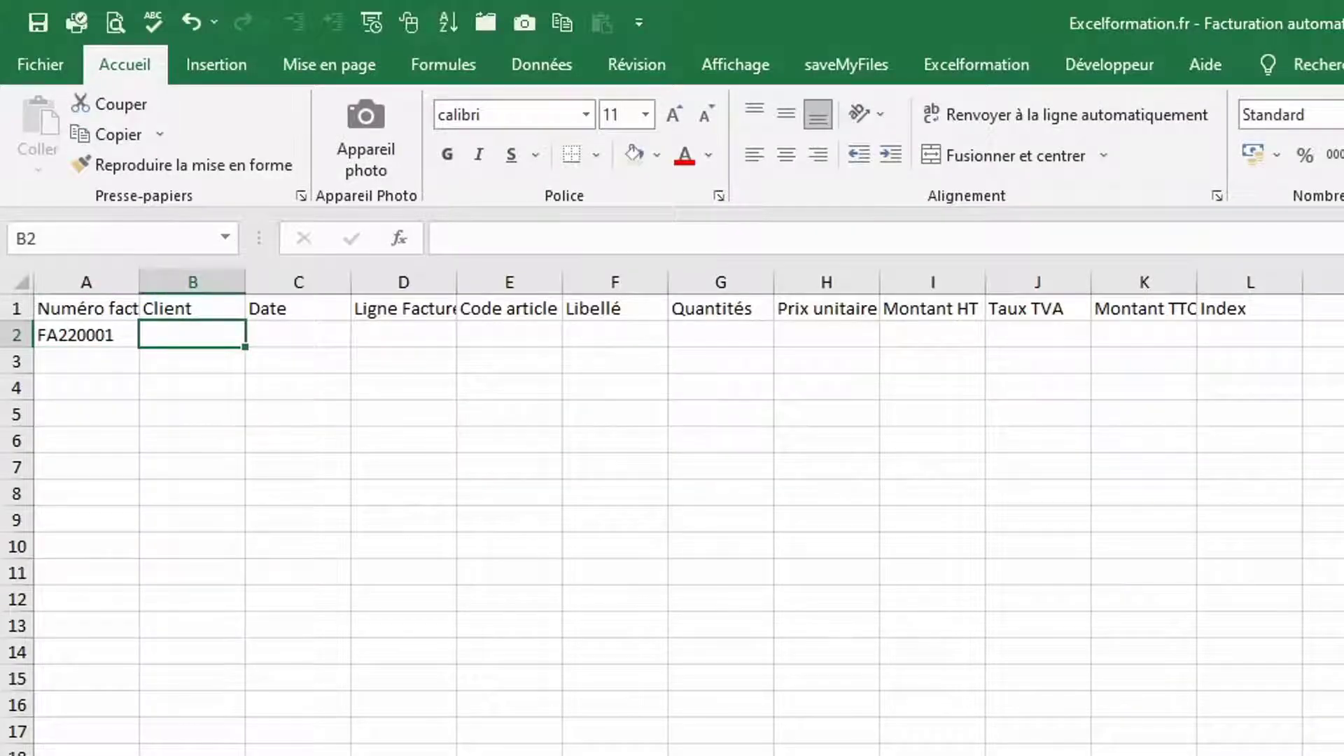
# Copy a client name from the client list and paste it as a value into B2
pyautogui.hotkey('ctrl', 'pageup')
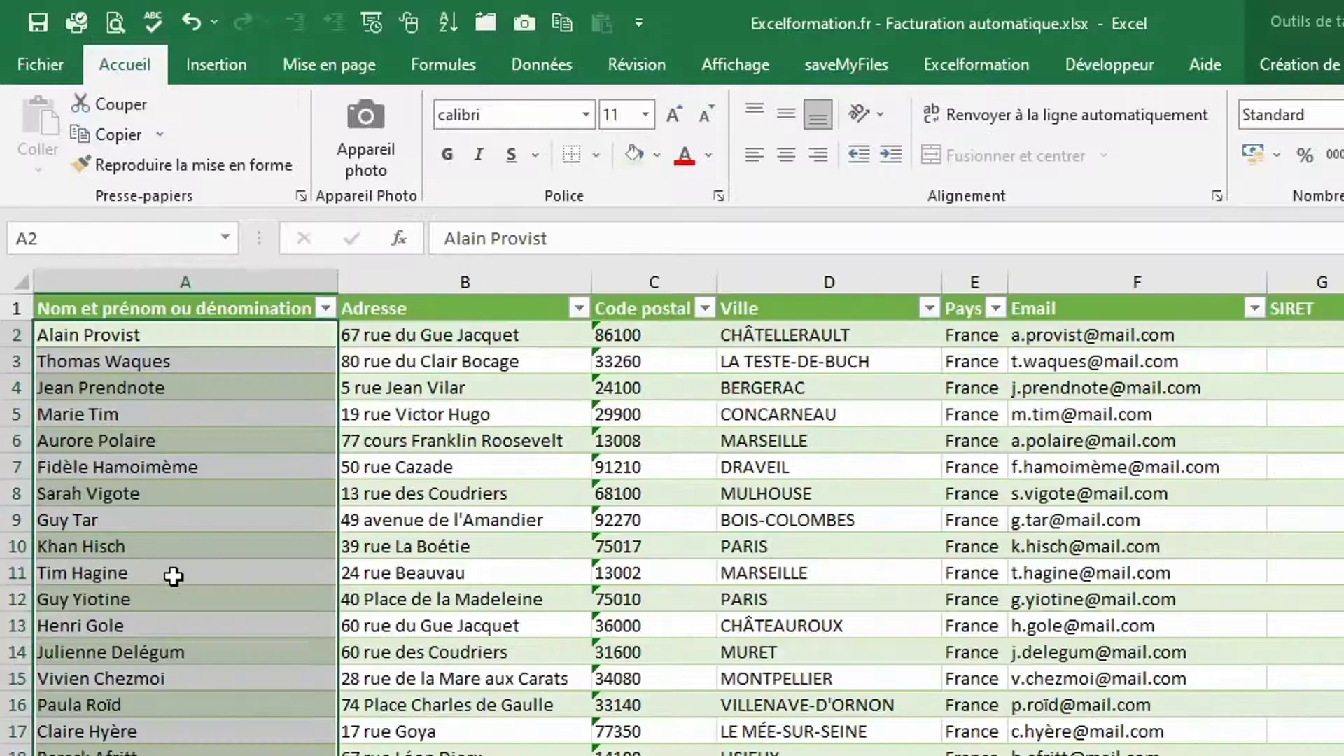
pyautogui.click(171, 576)
pyautogui.hotkey('ctrl', 'c')
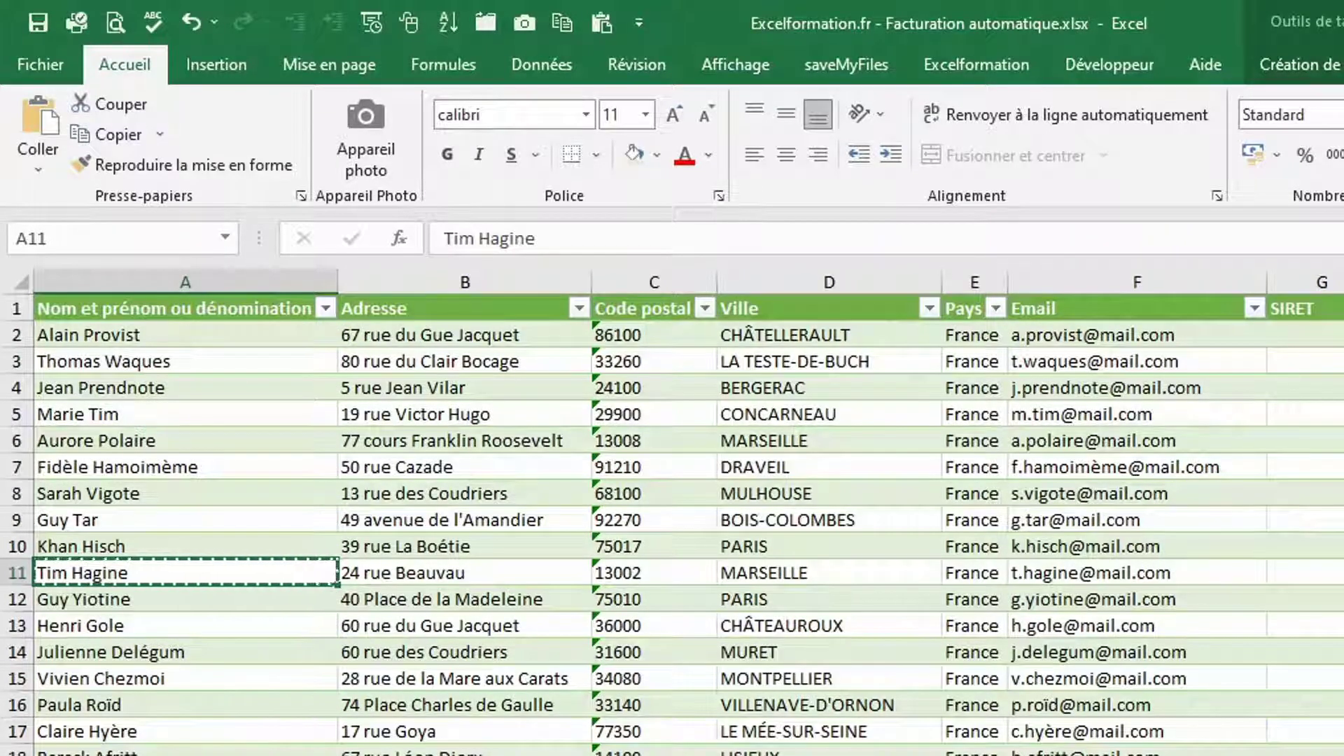
pyautogui.hotkey('ctrl', 'pagedown')
pyautogui.rightClick(208, 330)
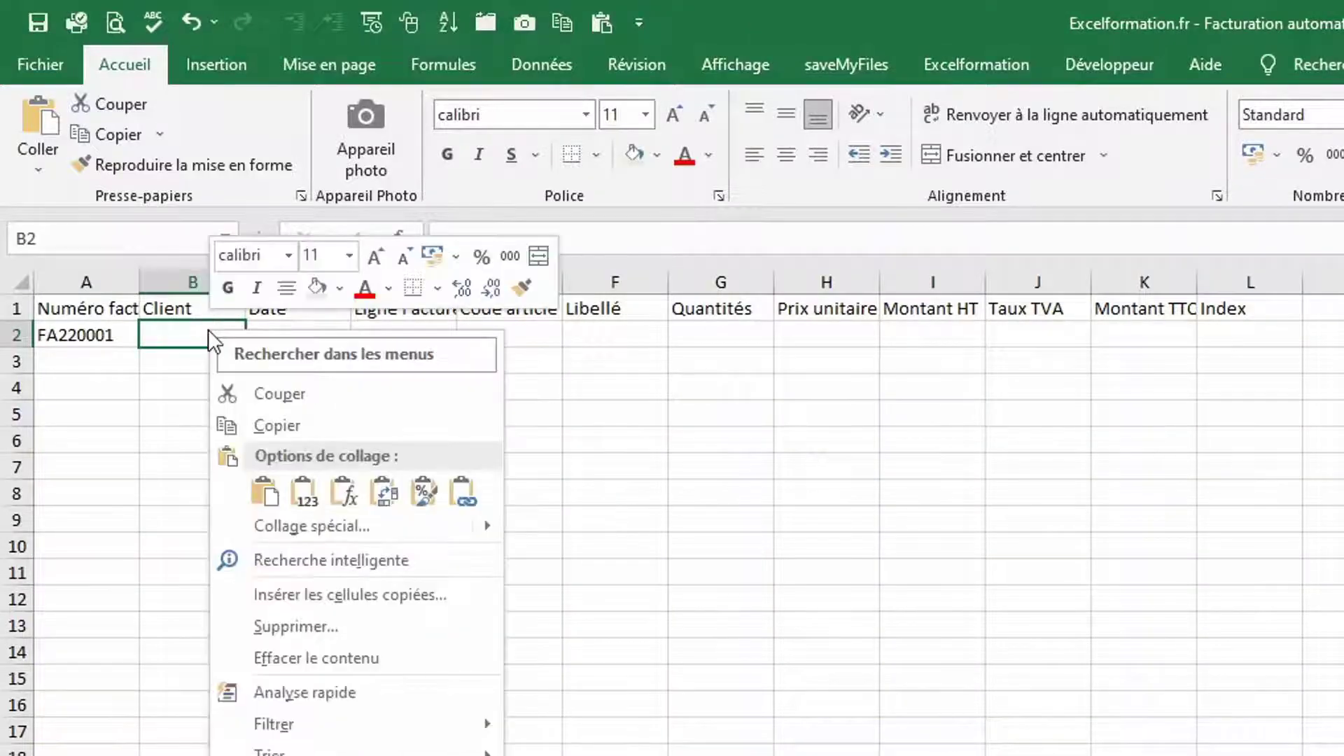
pyautogui.click(307, 494)
# Enter the date 17/01/2022 and line number 1 in the sample row
pyautogui.press('Right')
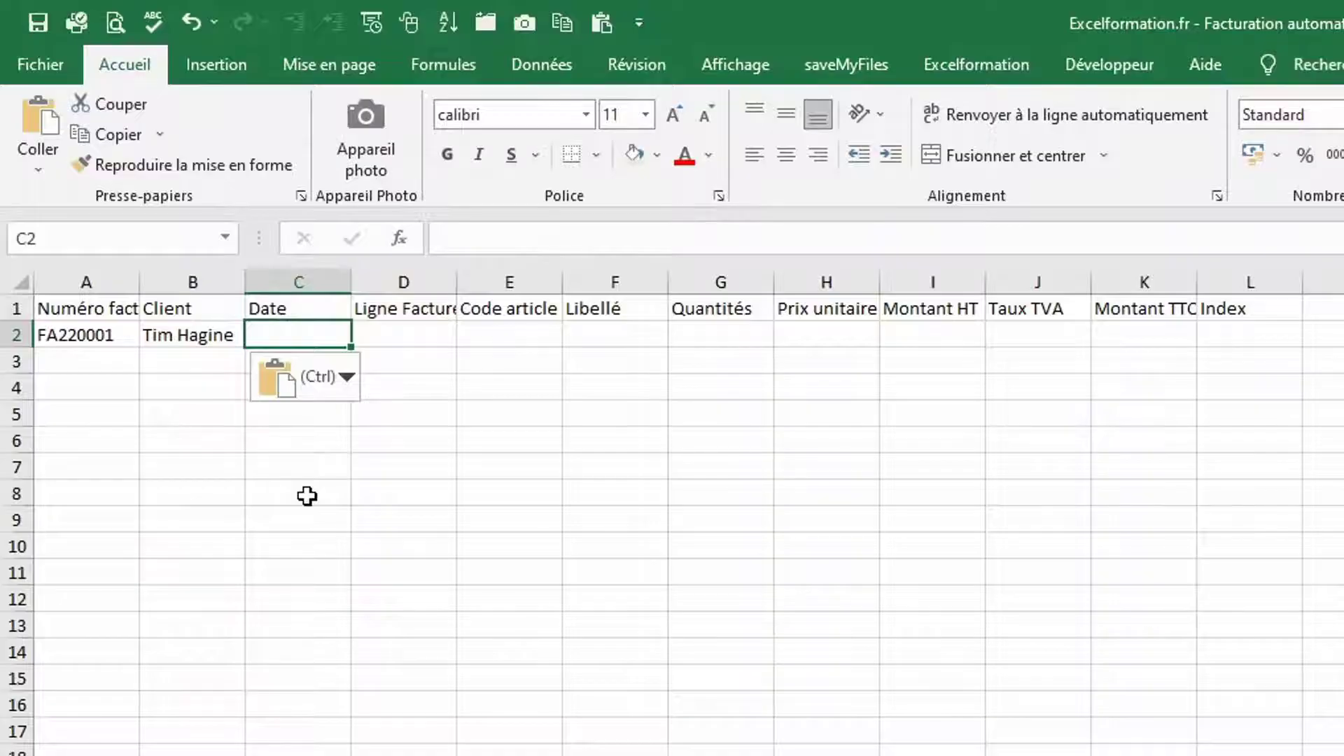
pyautogui.write('17/')
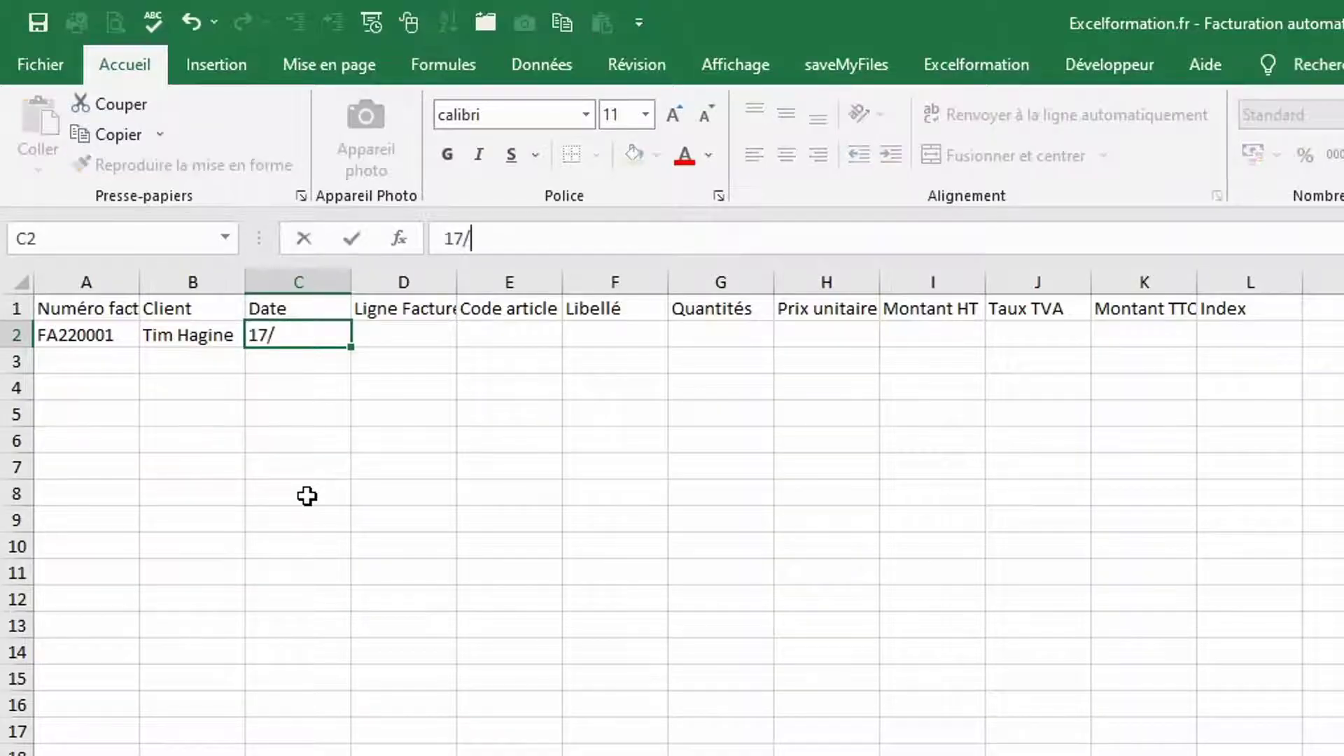
pyautogui.write('1/22')
pyautogui.press('Right')
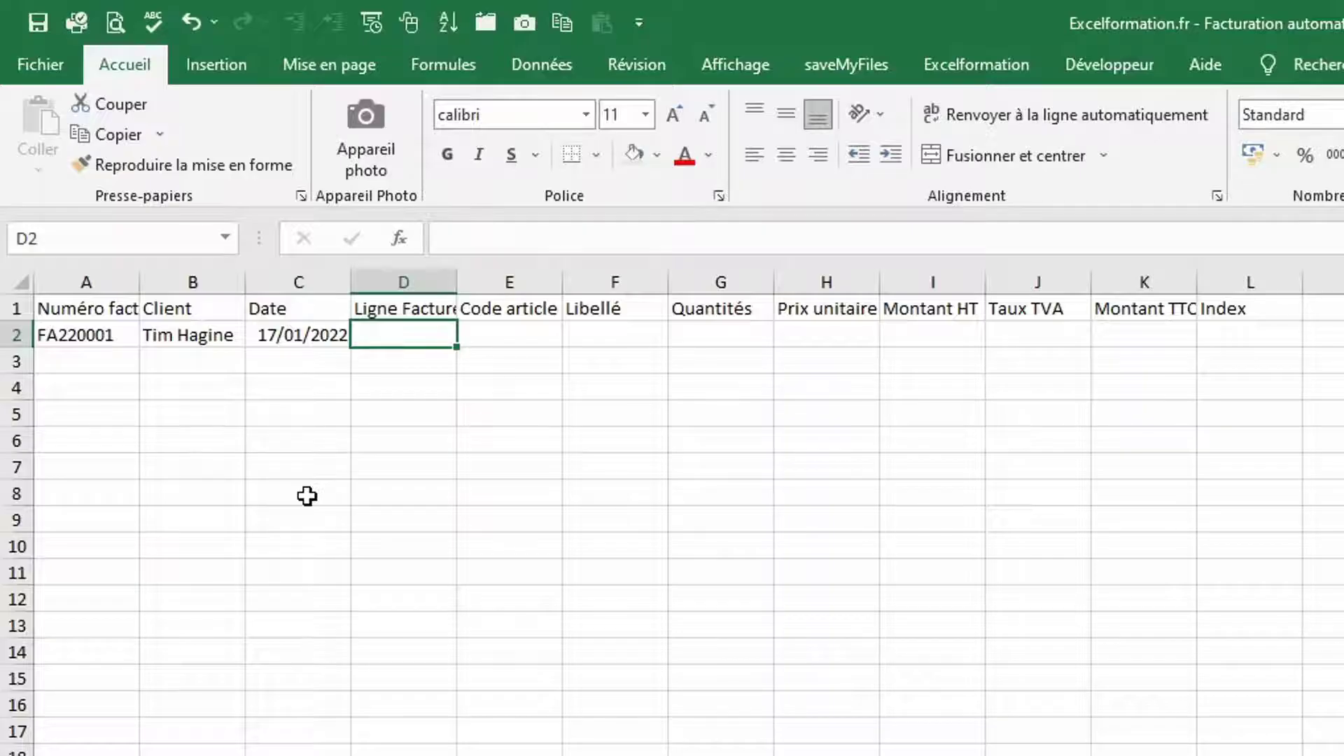
pyautogui.write('1')
pyautogui.press('Right')
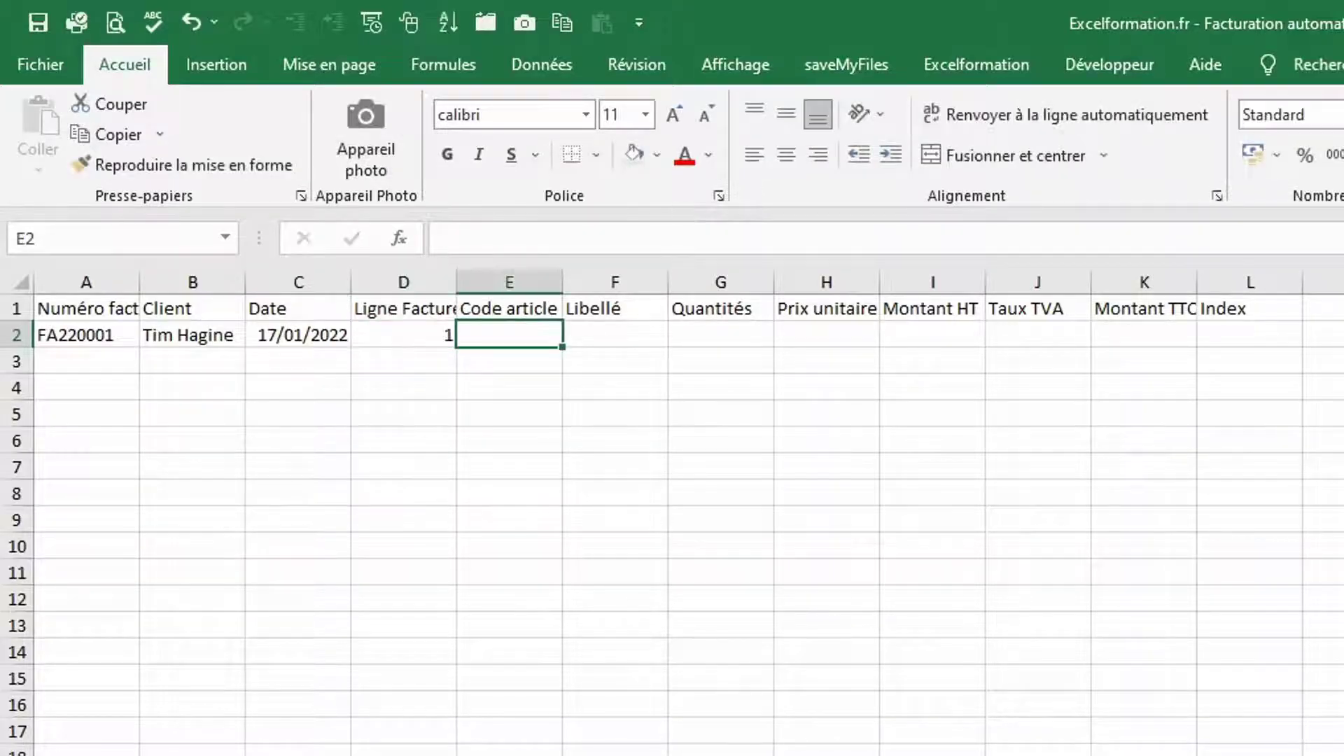
# Copy SAUCE07 from the articles table and paste it as a value into E2
pyautogui.click(234, 755)
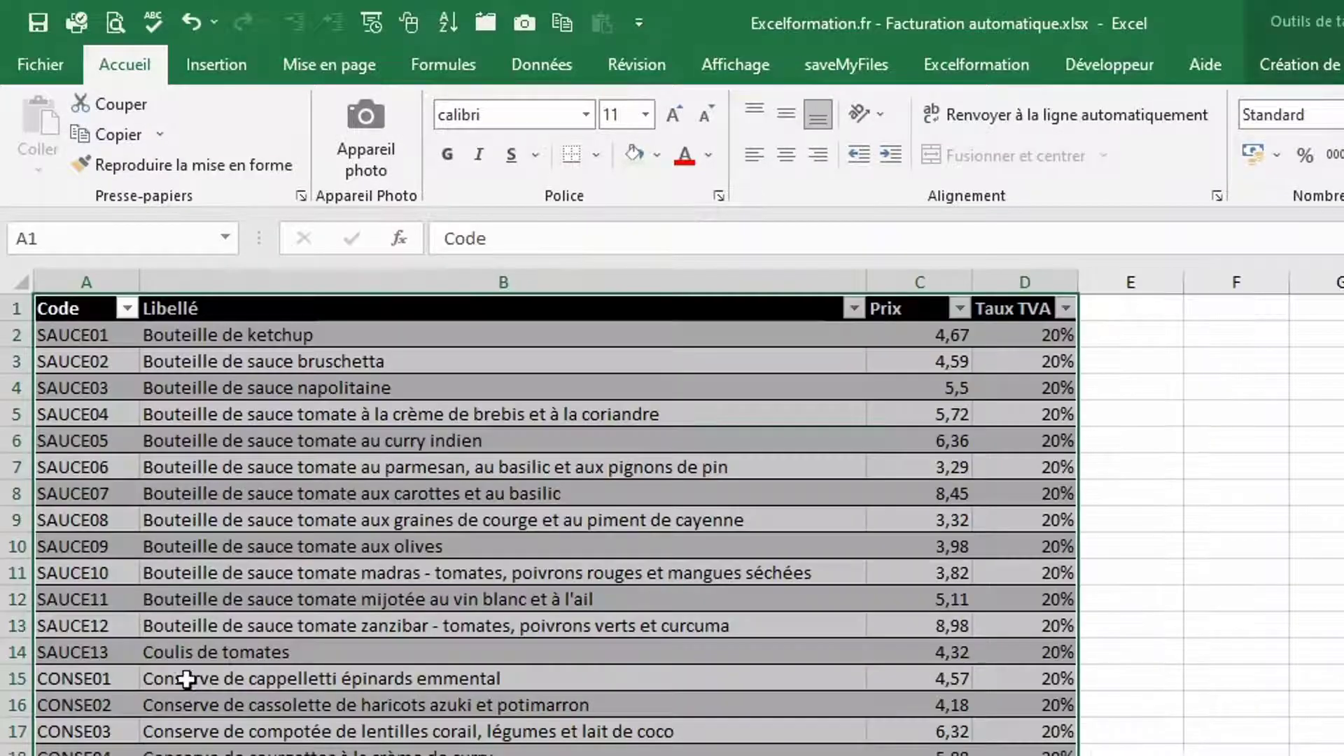
pyautogui.click(70, 489)
pyautogui.hotkey('ctrl', 'c')
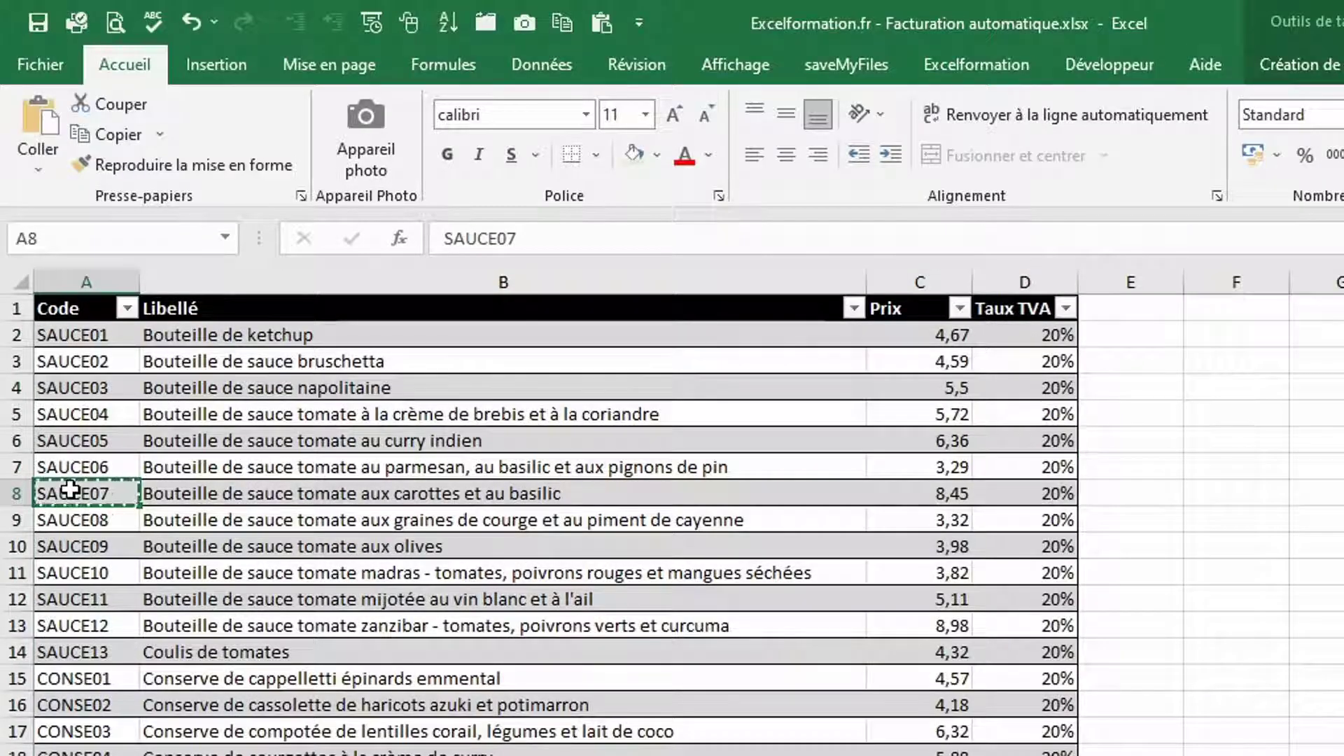
pyautogui.hotkey('ctrl', 'pageup')
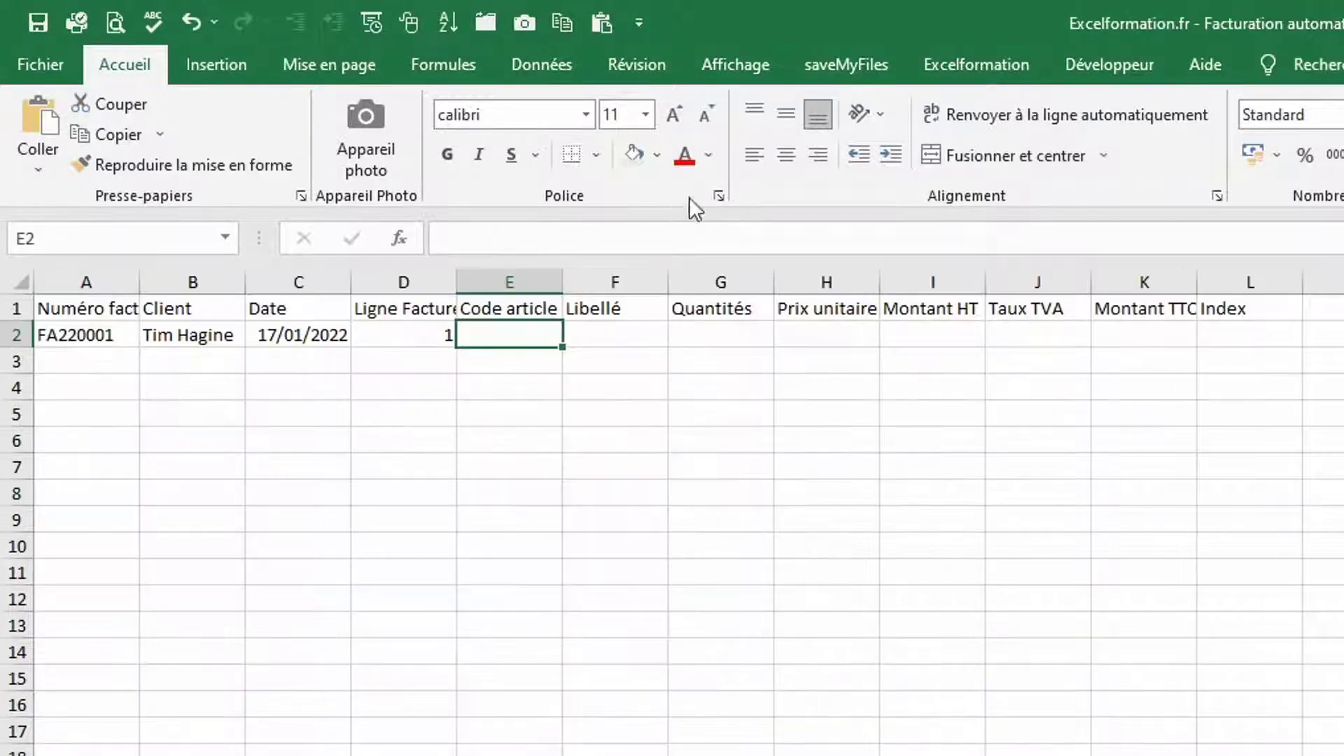
pyautogui.rightClick(507, 327)
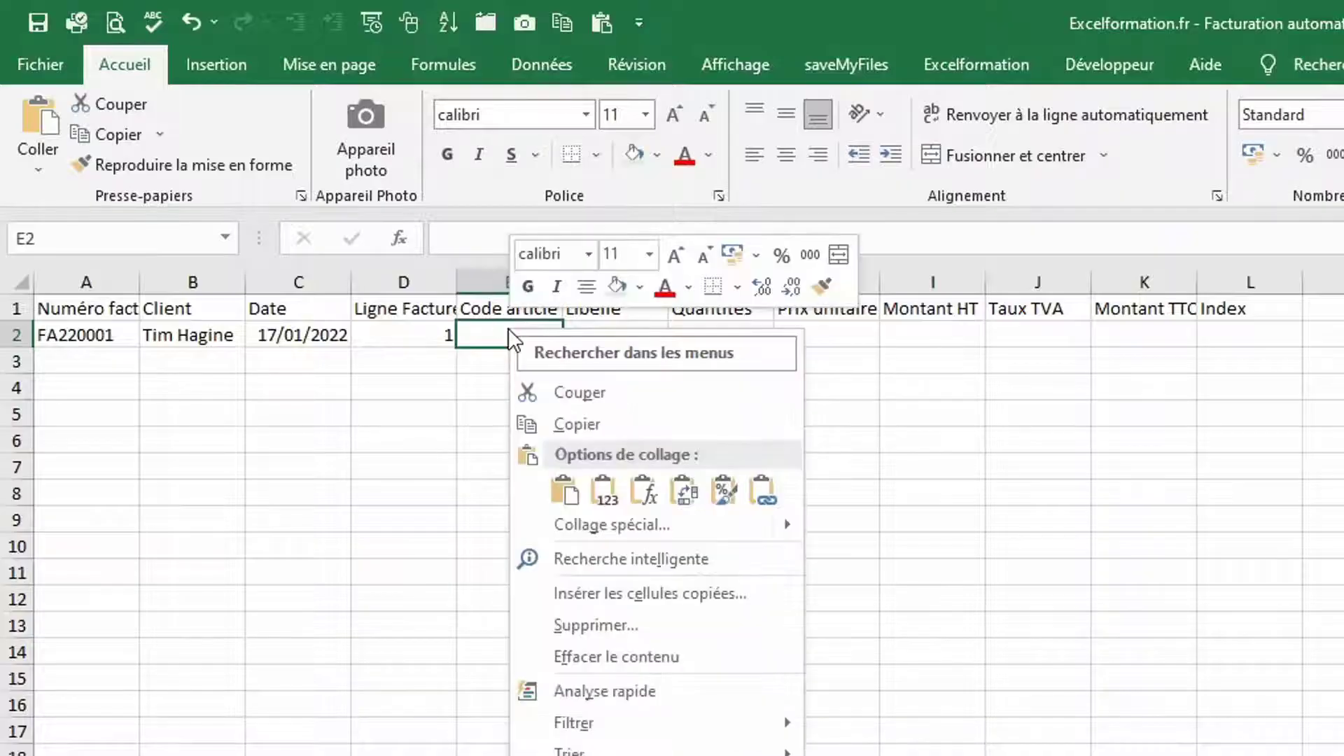
pyautogui.click(603, 484)
# Enter a quantity of 10 in G2 and move along the sample row
pyautogui.press('Tab')
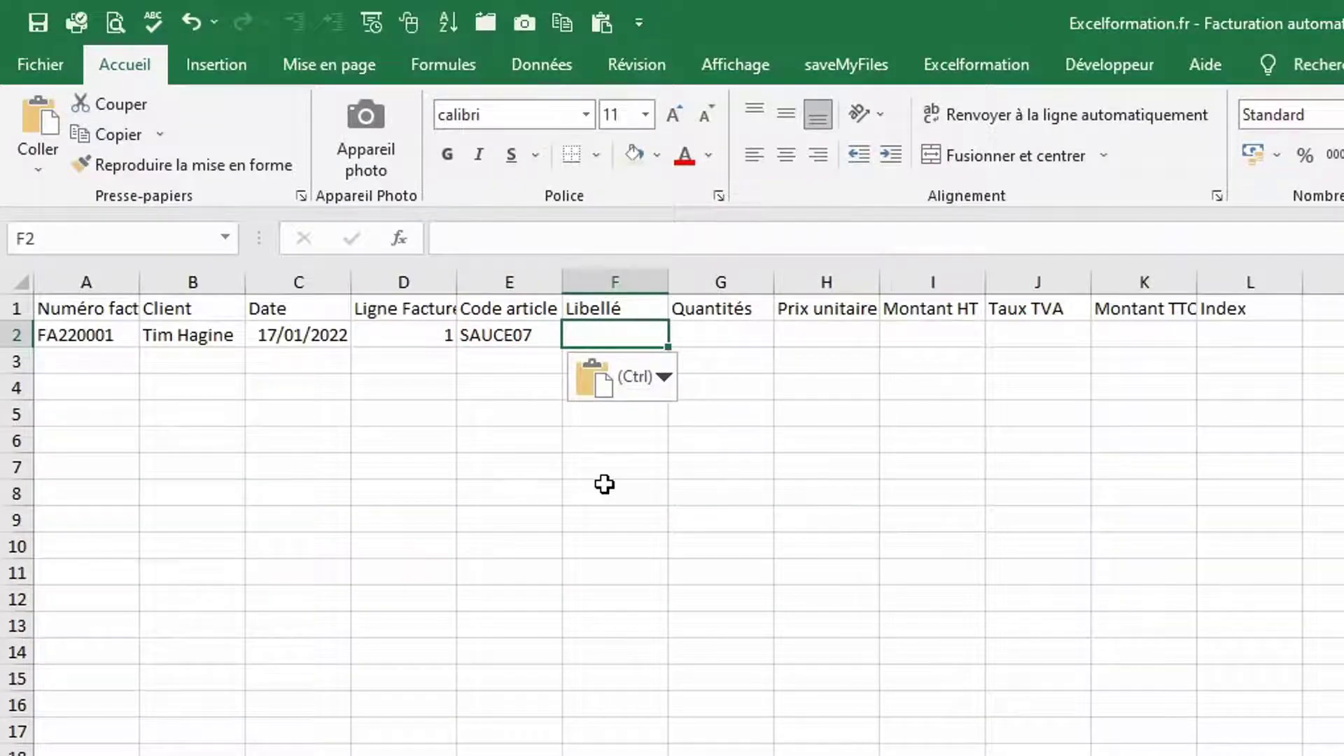
pyautogui.press('Tab')
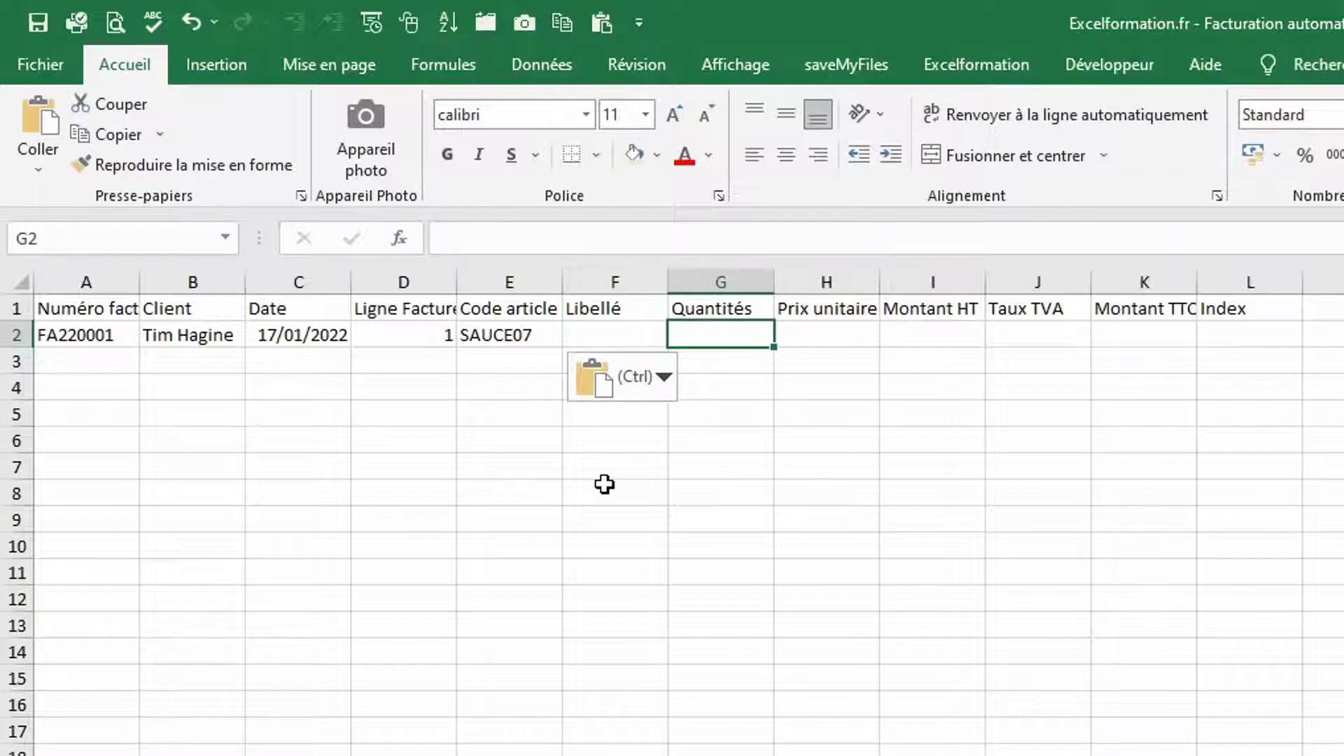
pyautogui.write('10')
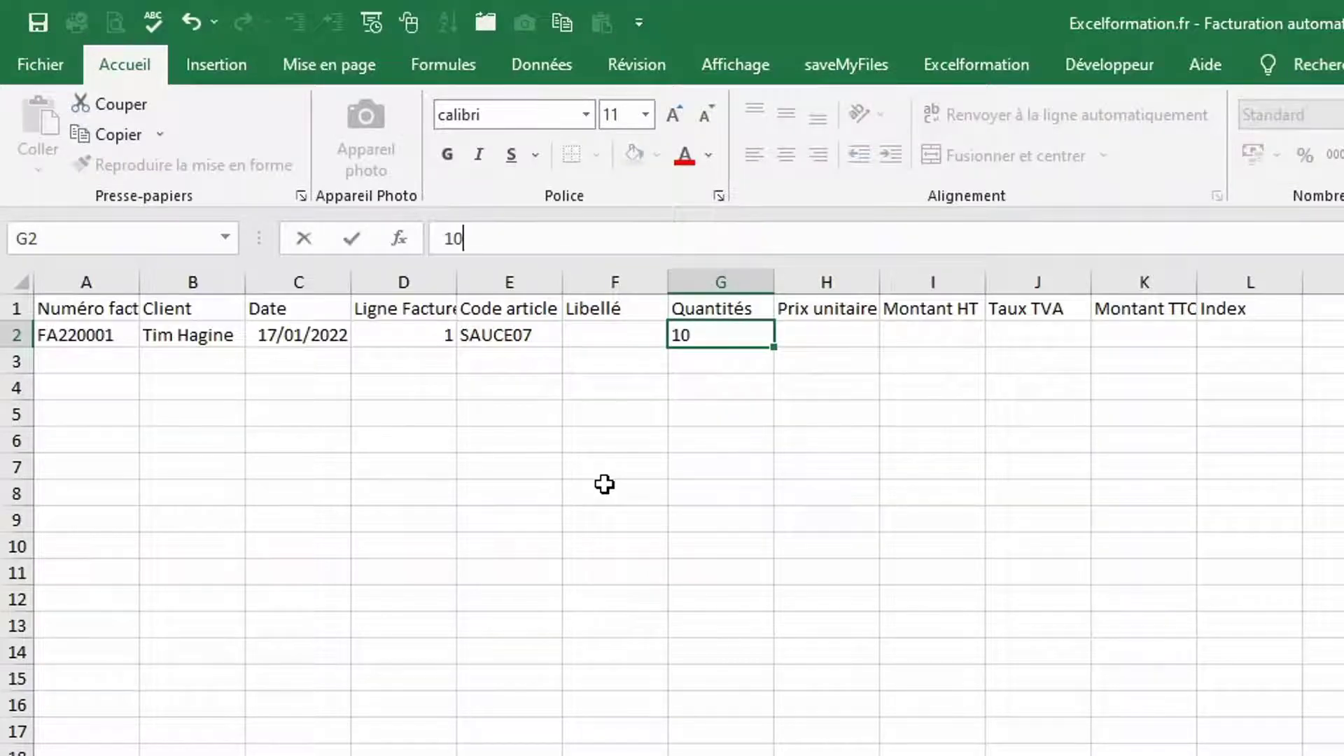
pyautogui.press('Tab')
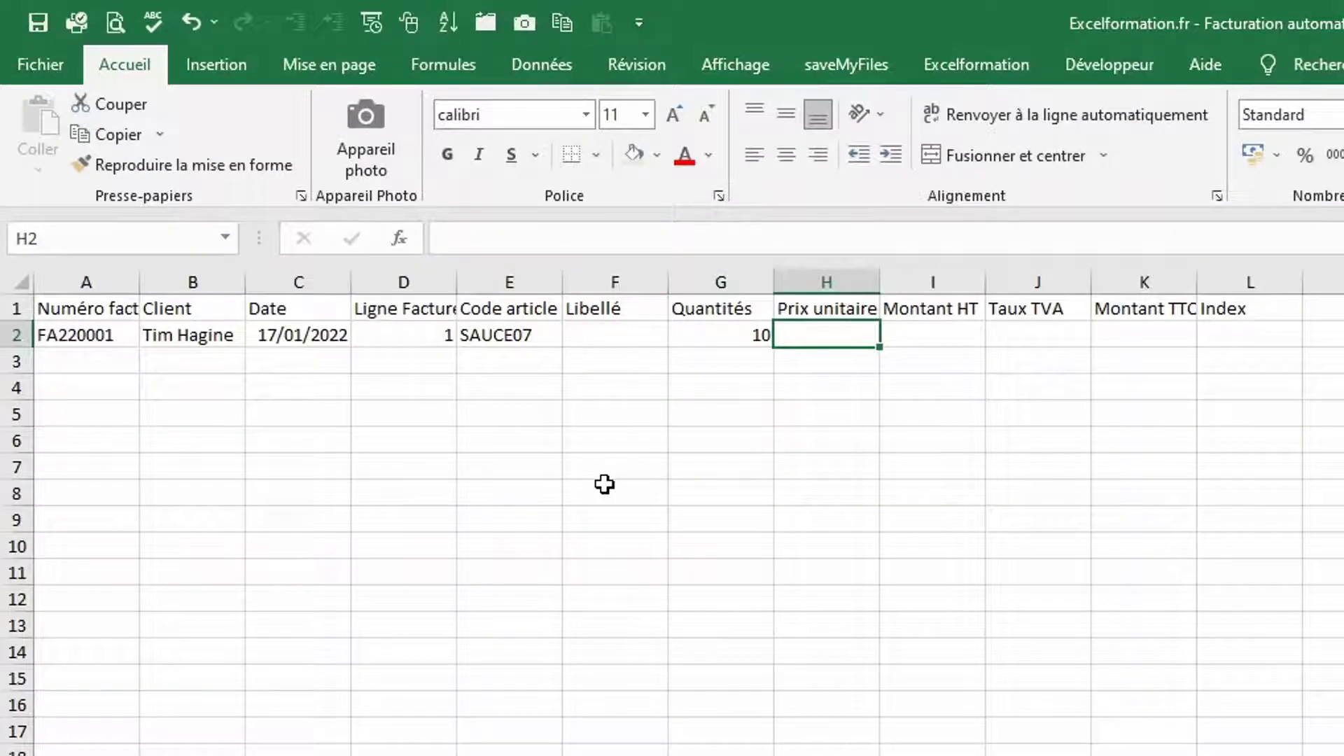
pyautogui.press('Tab')
pyautogui.press('Tab')
pyautogui.press('Tab')
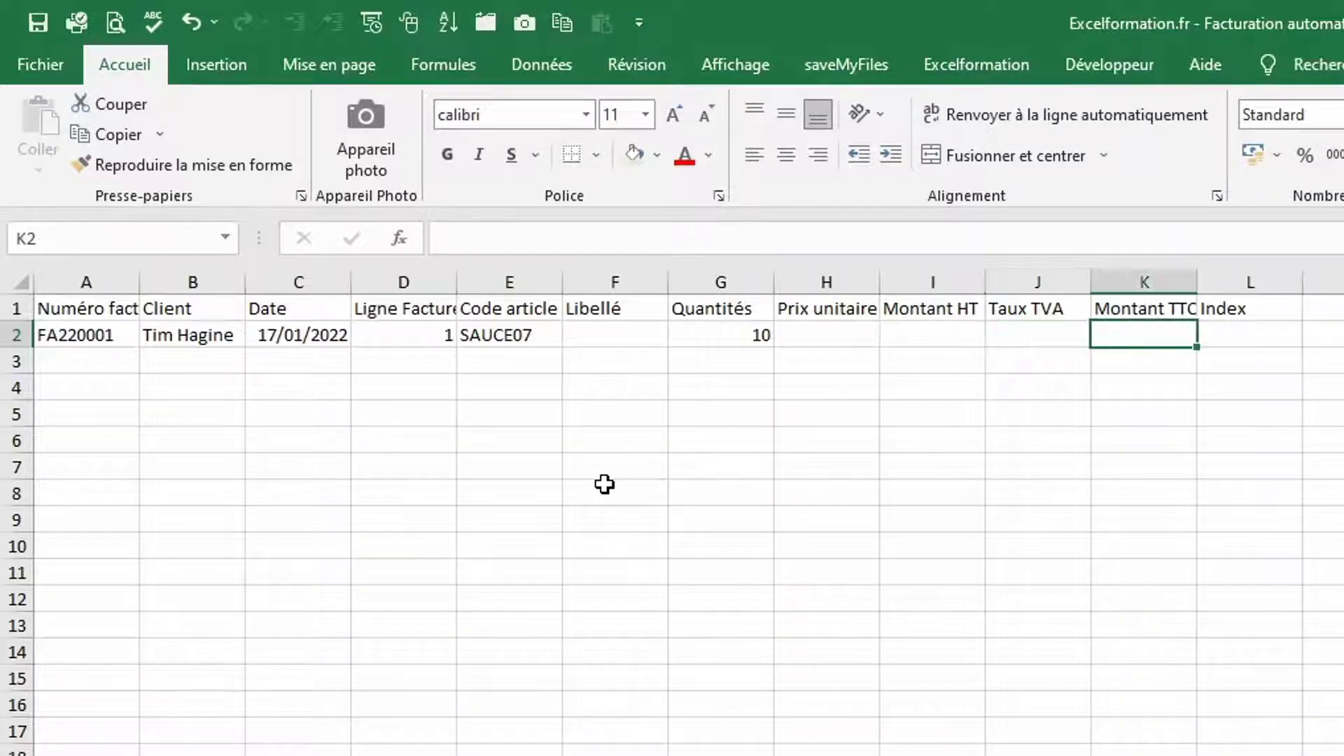
pyautogui.press('Tab')
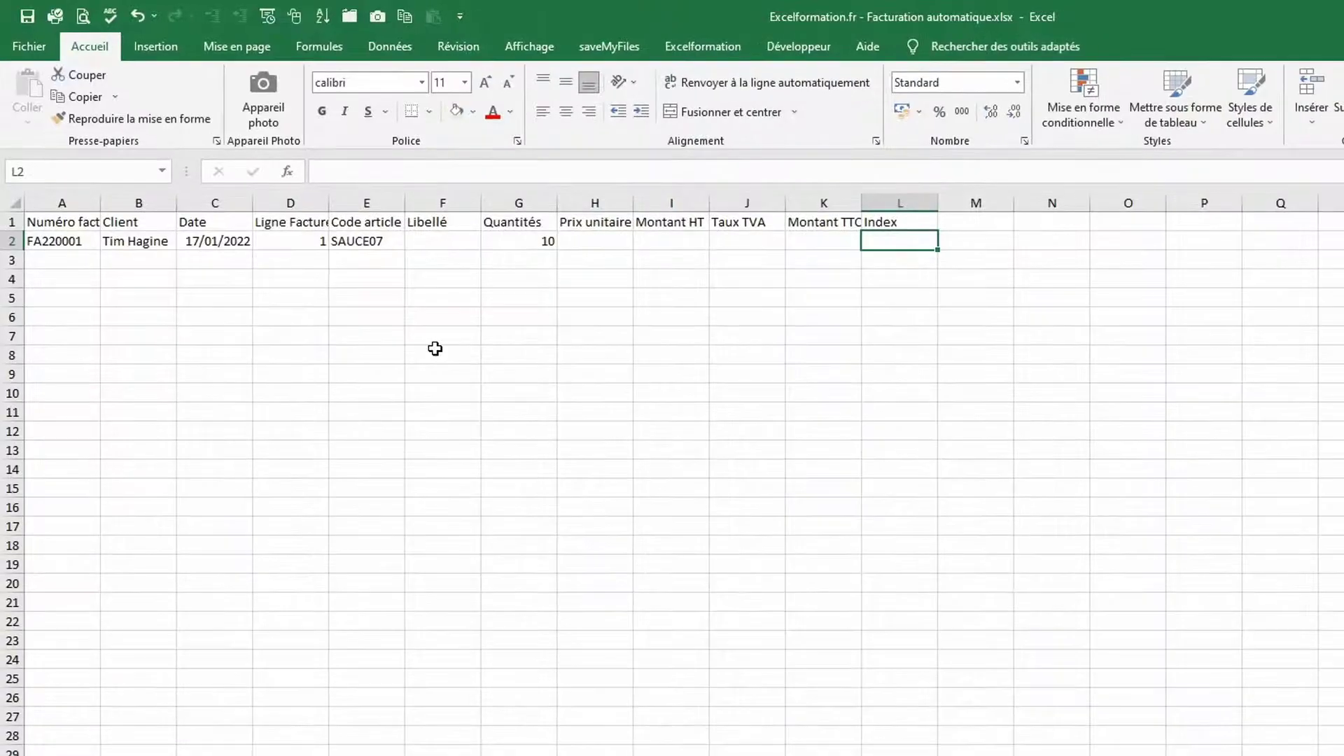
# Convert A1:L2 into a table with the first light table style
pyautogui.hotkey('ctrl', 't')
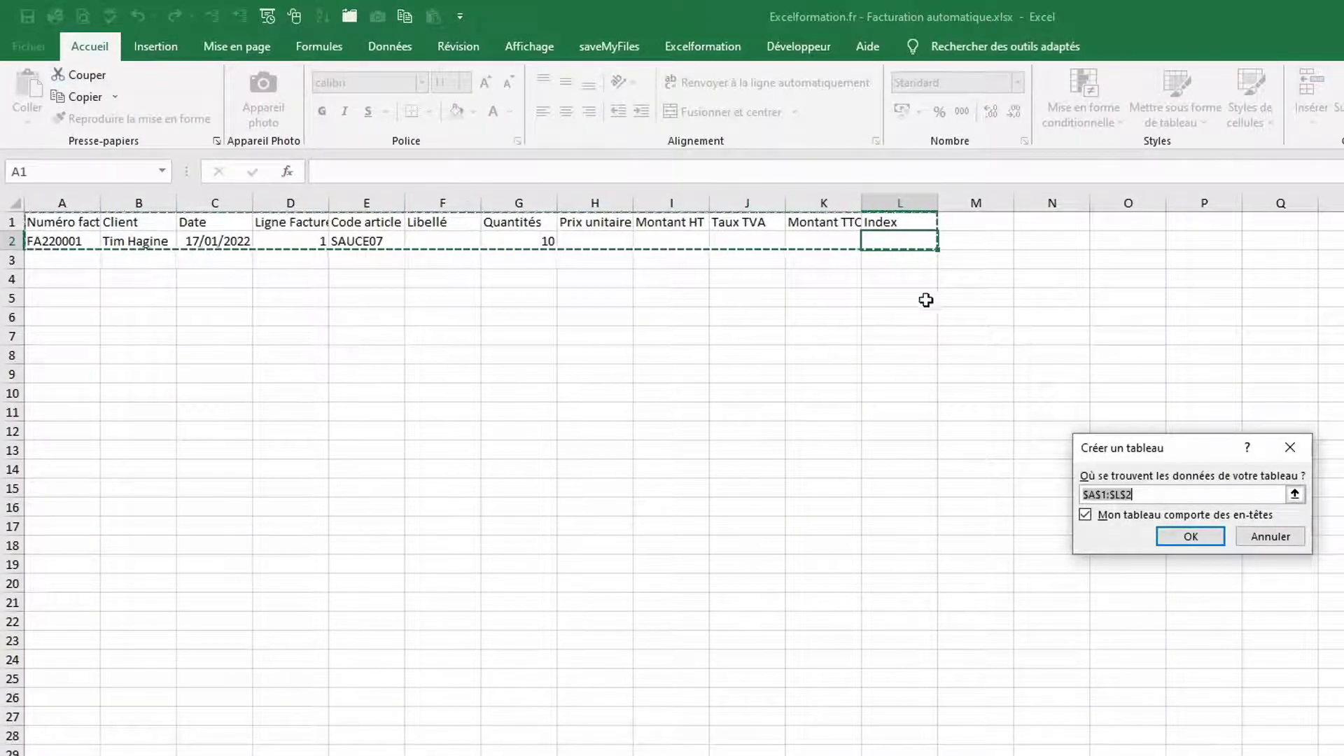
pyautogui.click(1204, 545)
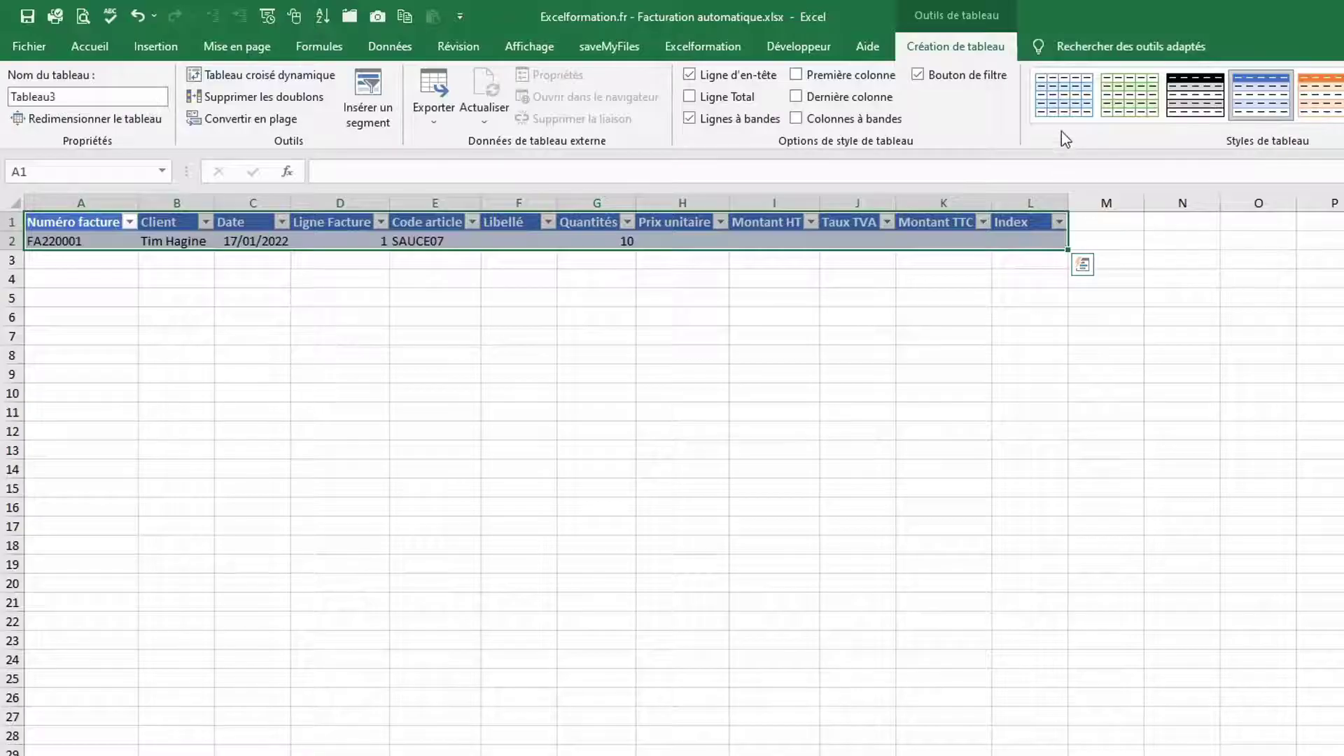
pyautogui.click(1062, 107)
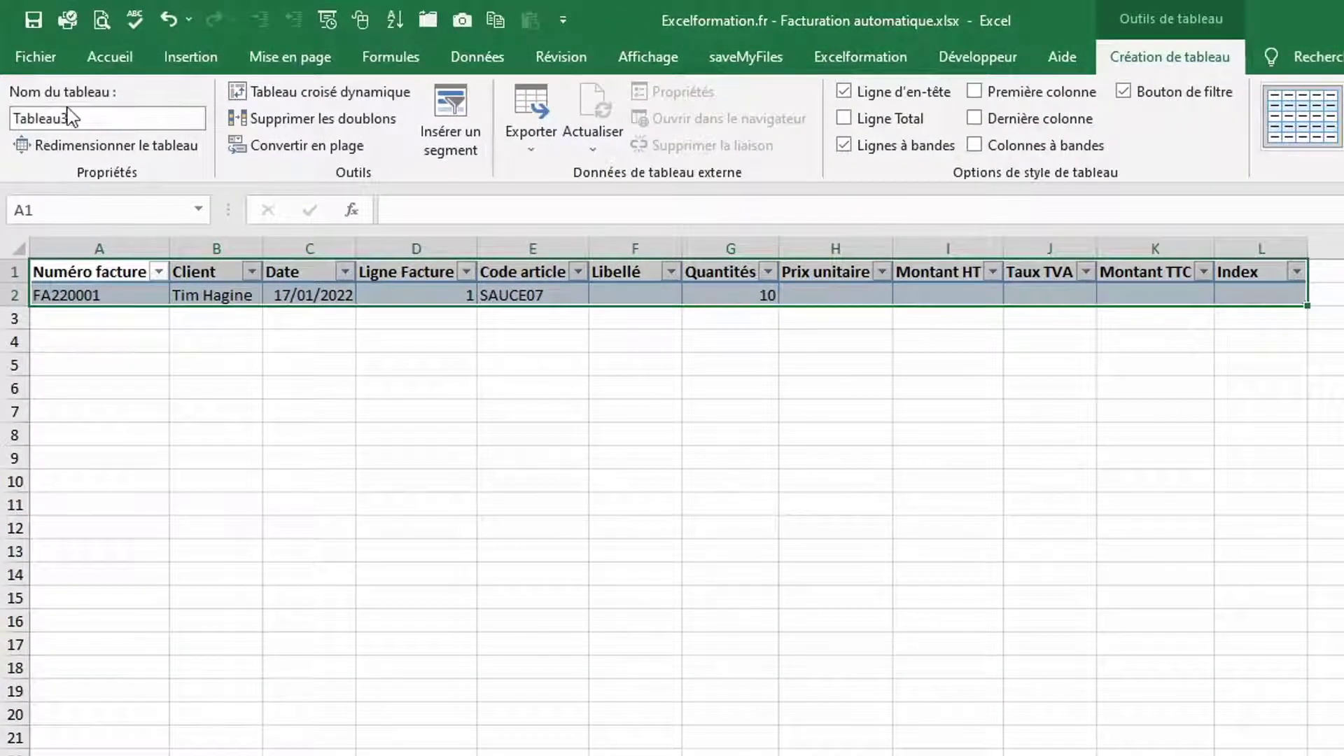
# Rename the table bLignesFactures
pyautogui.click(82, 117)
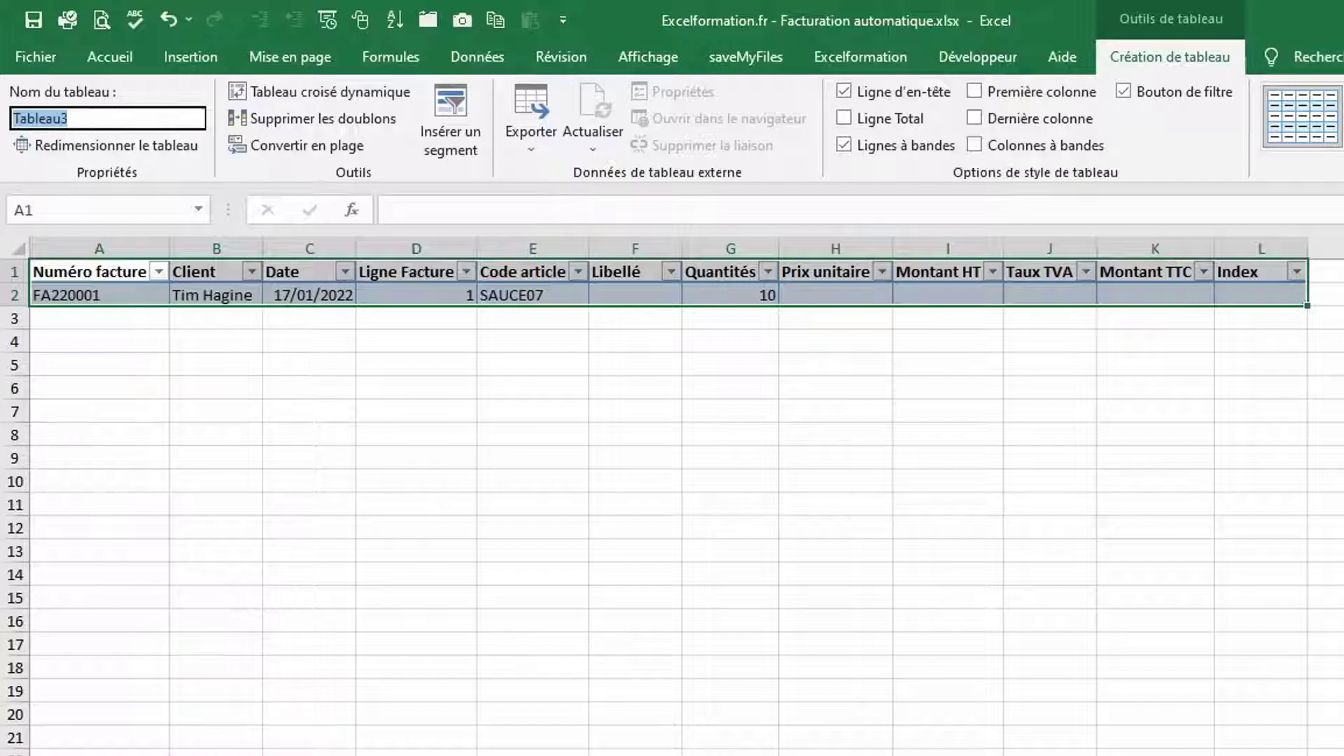
pyautogui.write('bLignesFactures')
pyautogui.press('Return')
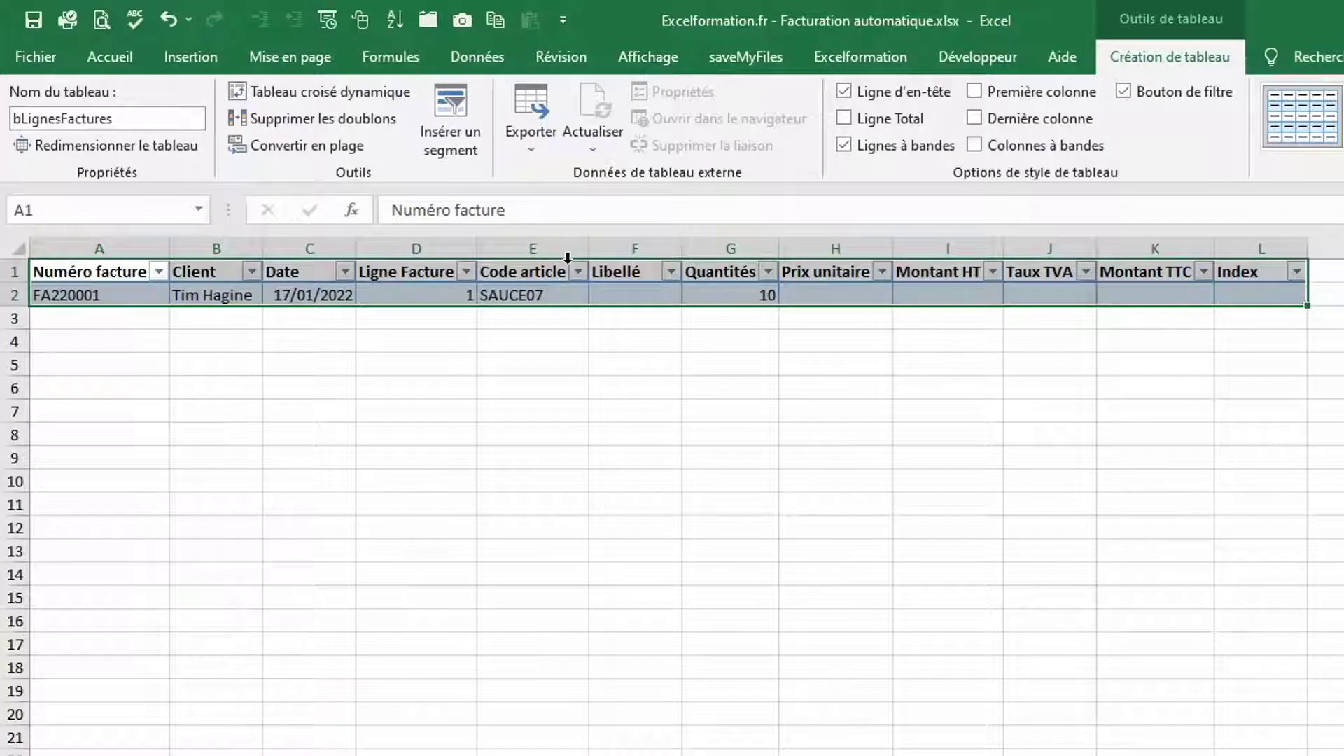
pyautogui.click(238, 294)
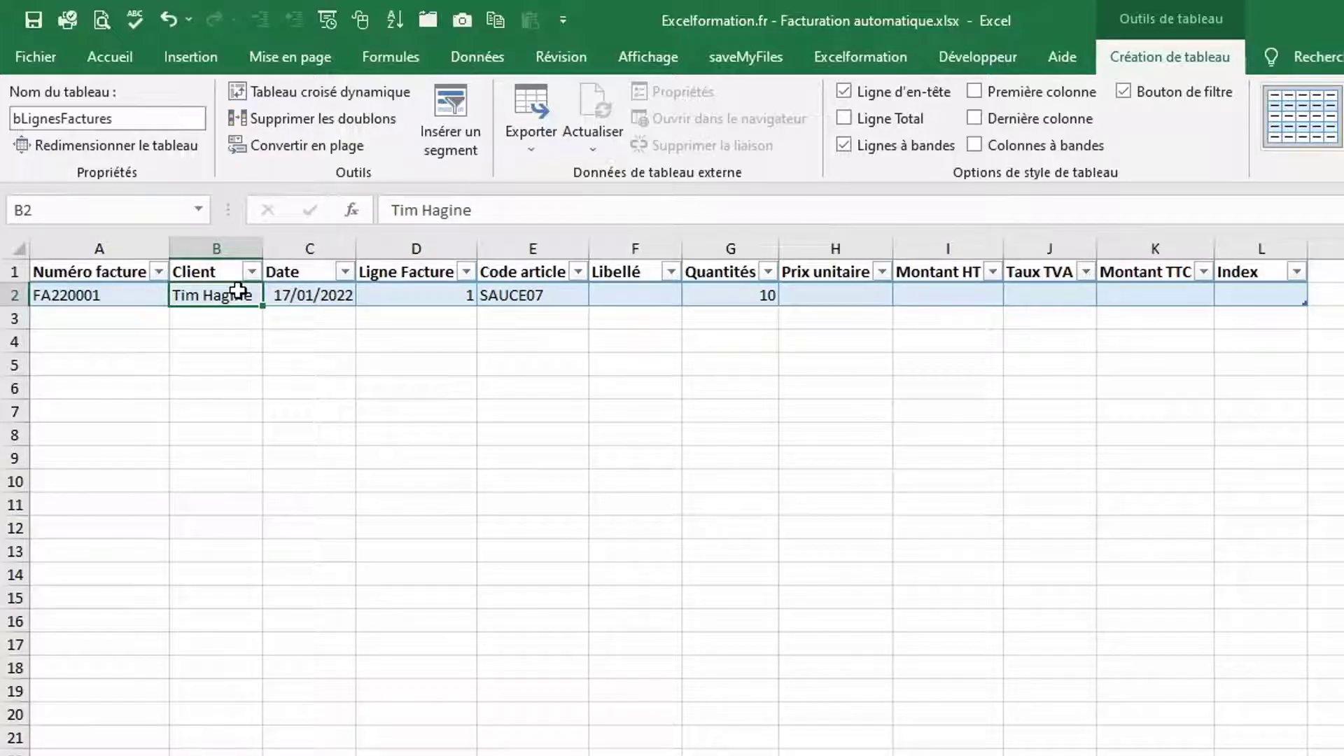
# Give cell B2 a List validation sourced from =listeClients, then pick a different client from its dropdown
pyautogui.click(479, 56)
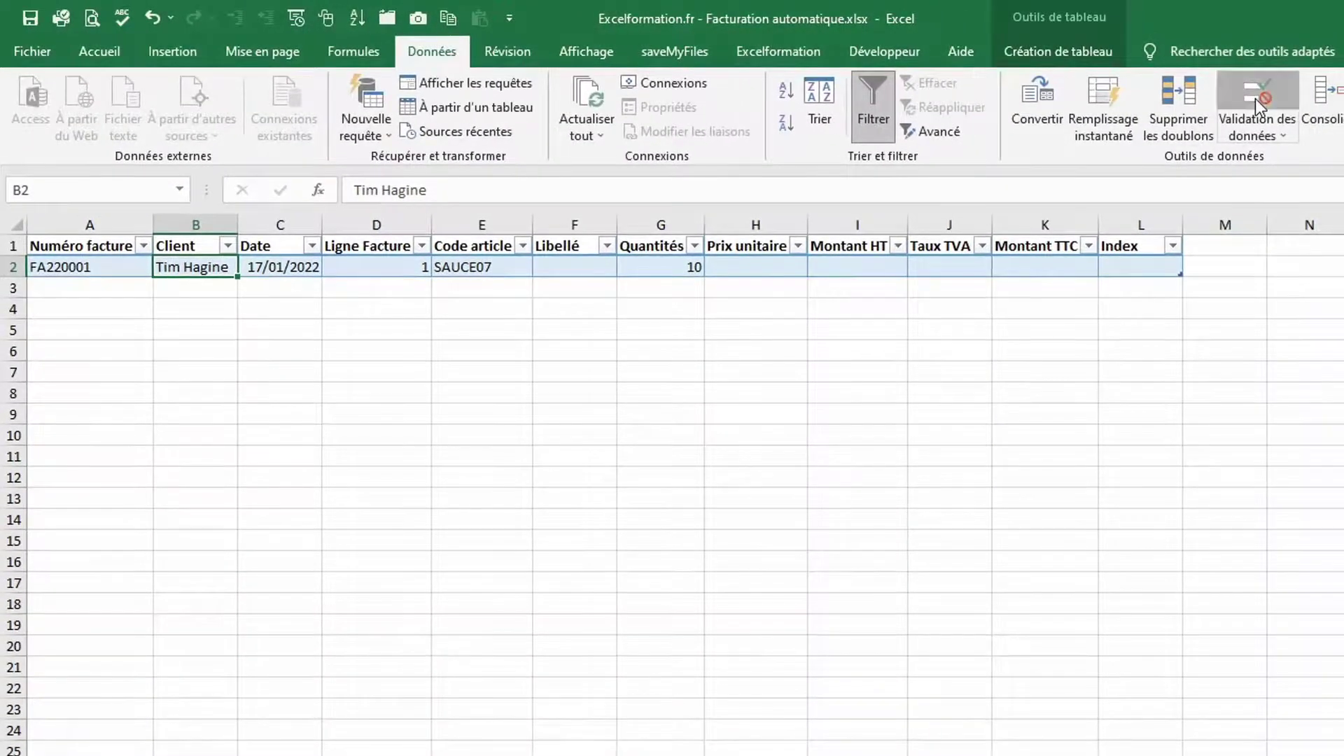
pyautogui.click(1257, 102)
pyautogui.click(1127, 444)
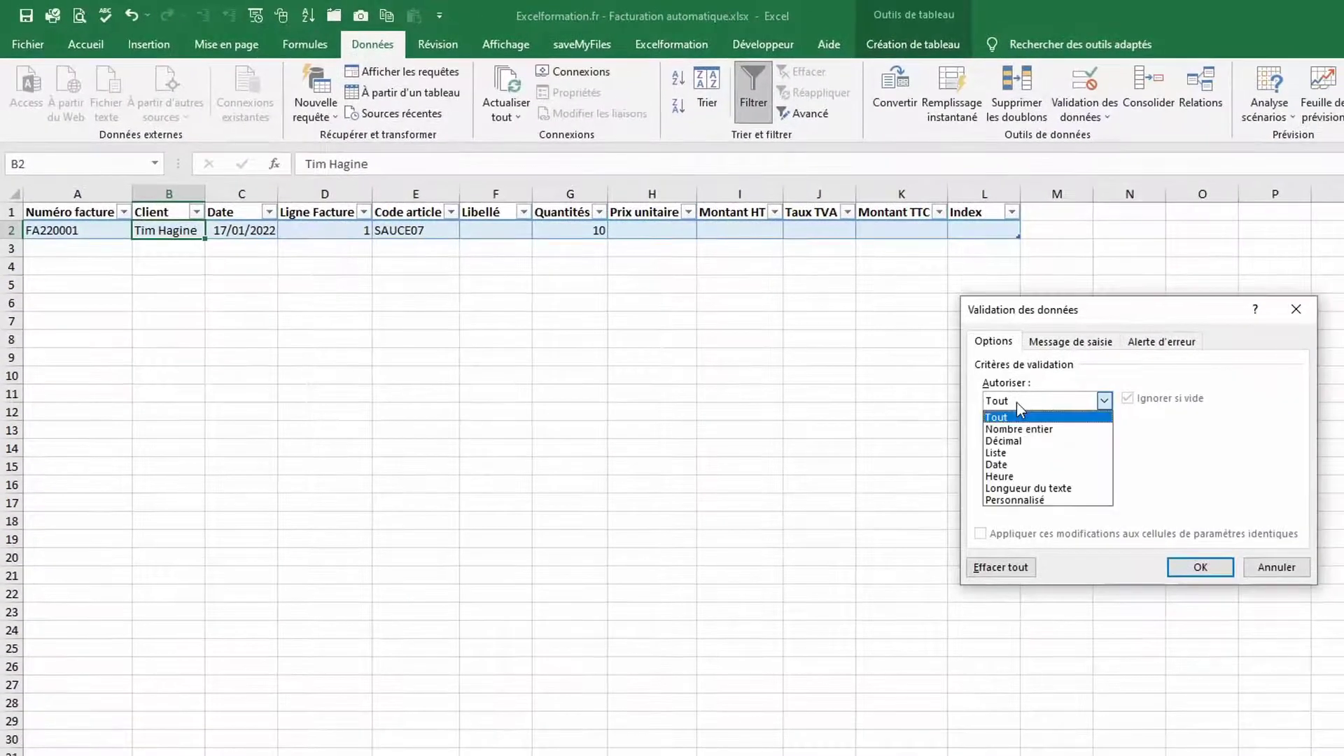
pyautogui.click(1008, 453)
pyautogui.click(1000, 474)
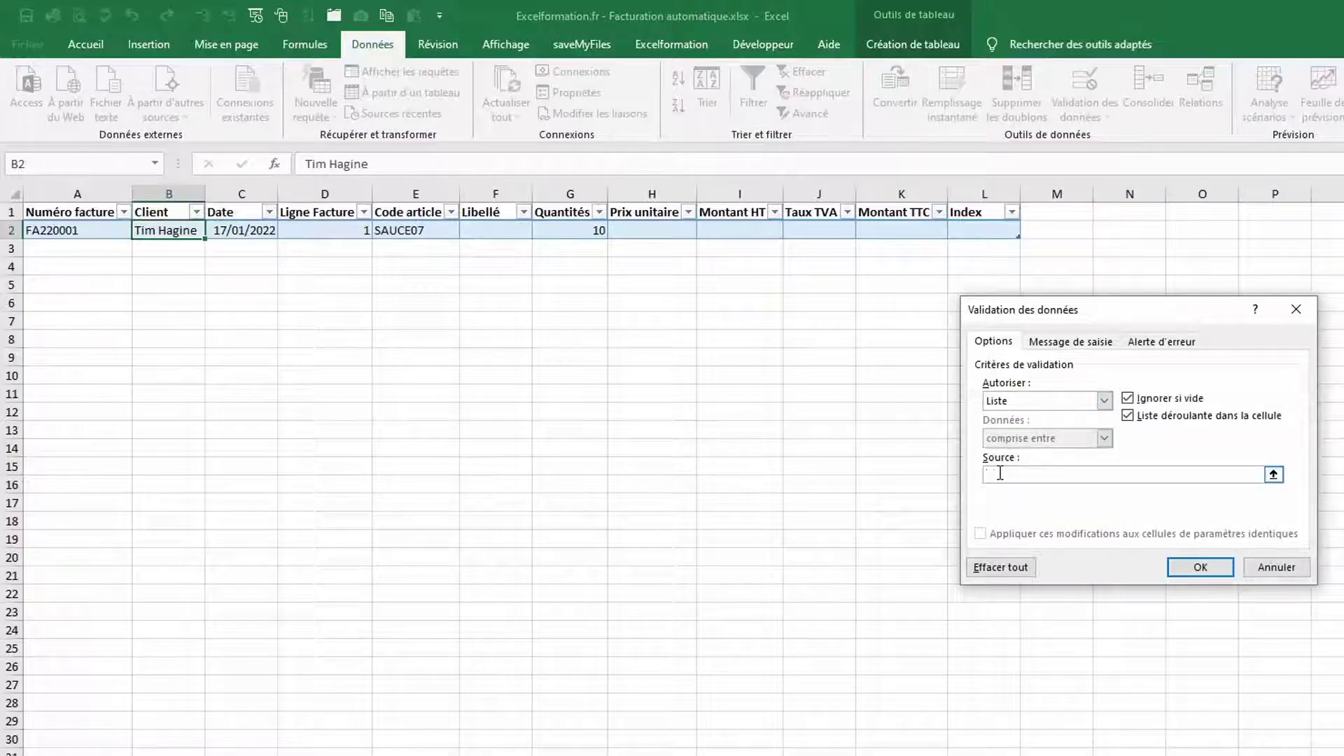
pyautogui.write('=')
pyautogui.press('F3')
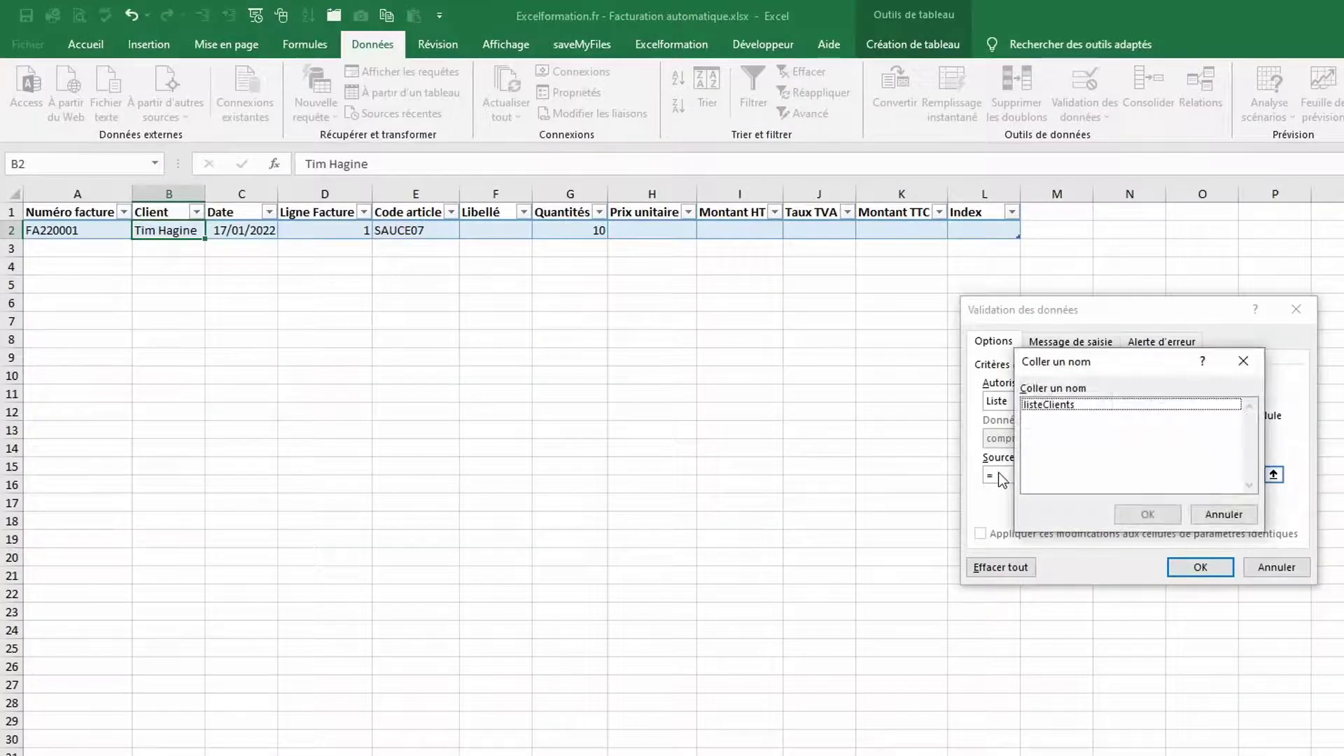
pyautogui.doubleClick(1057, 414)
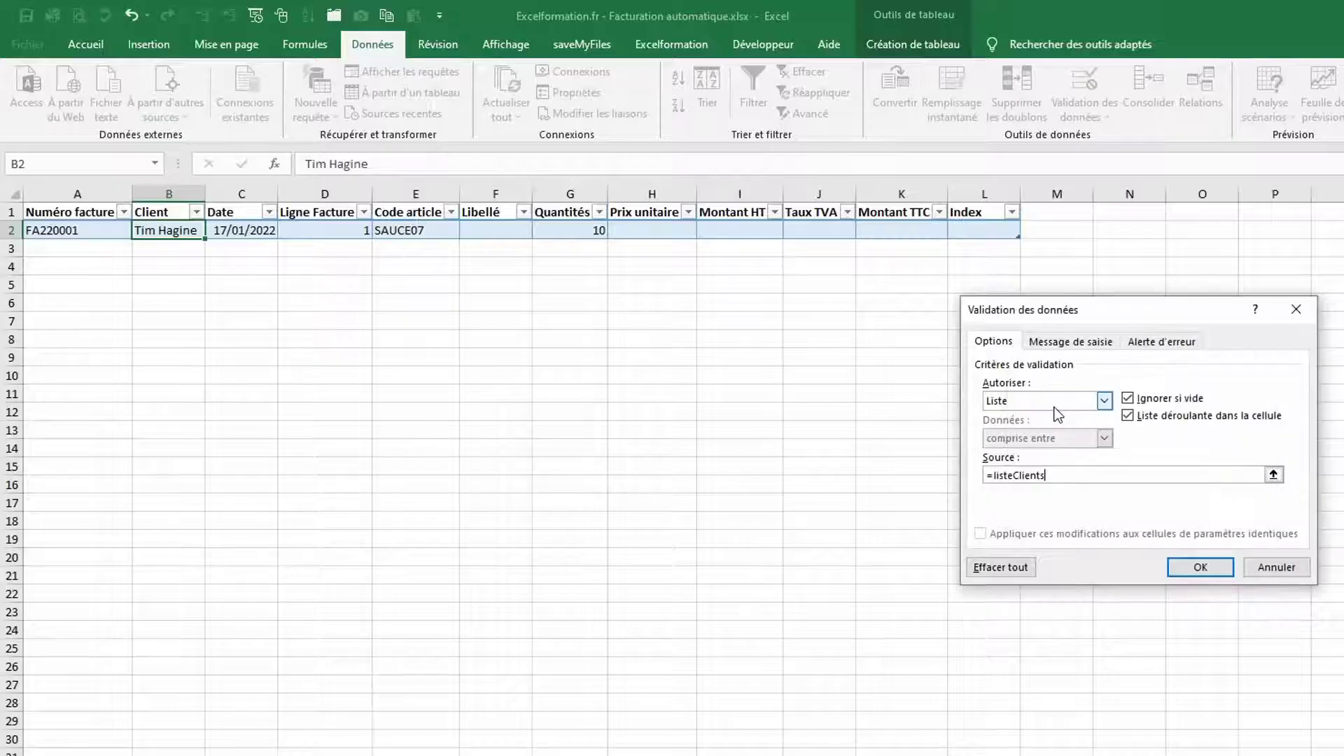
pyautogui.click(1190, 568)
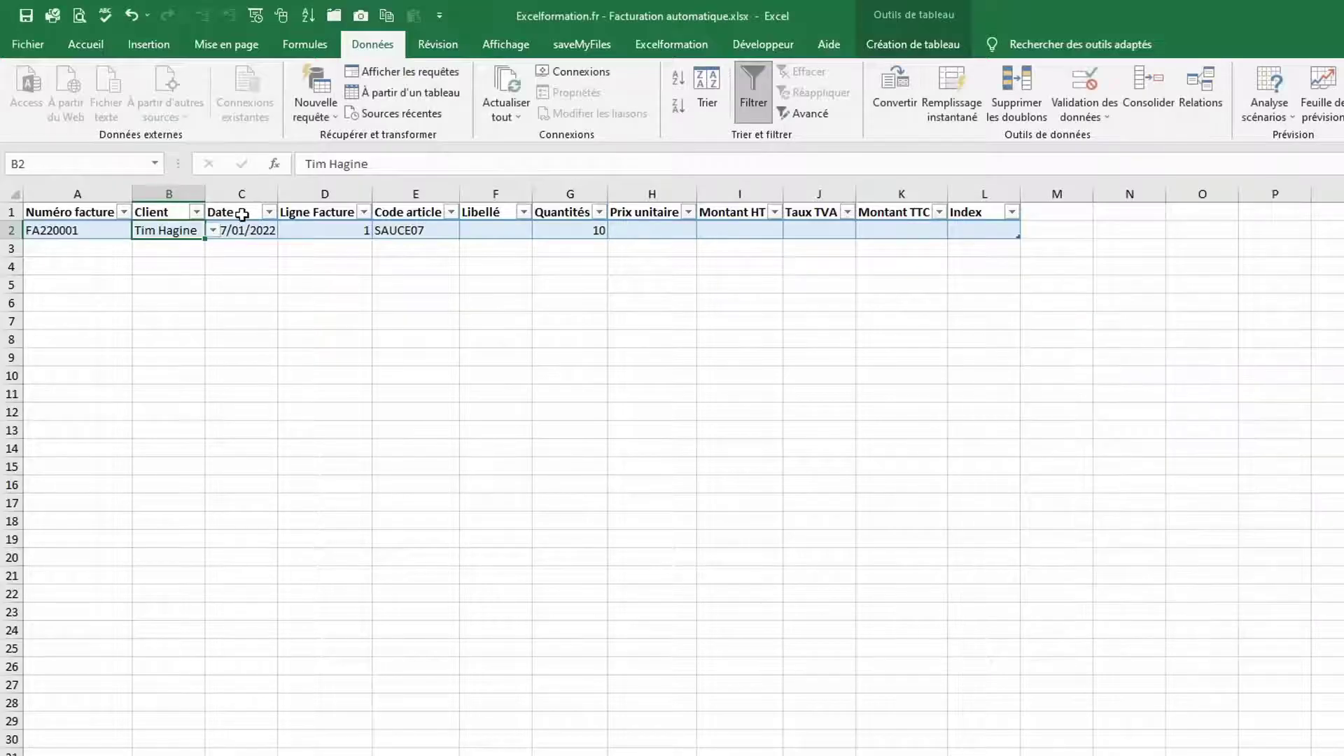
pyautogui.click(212, 230)
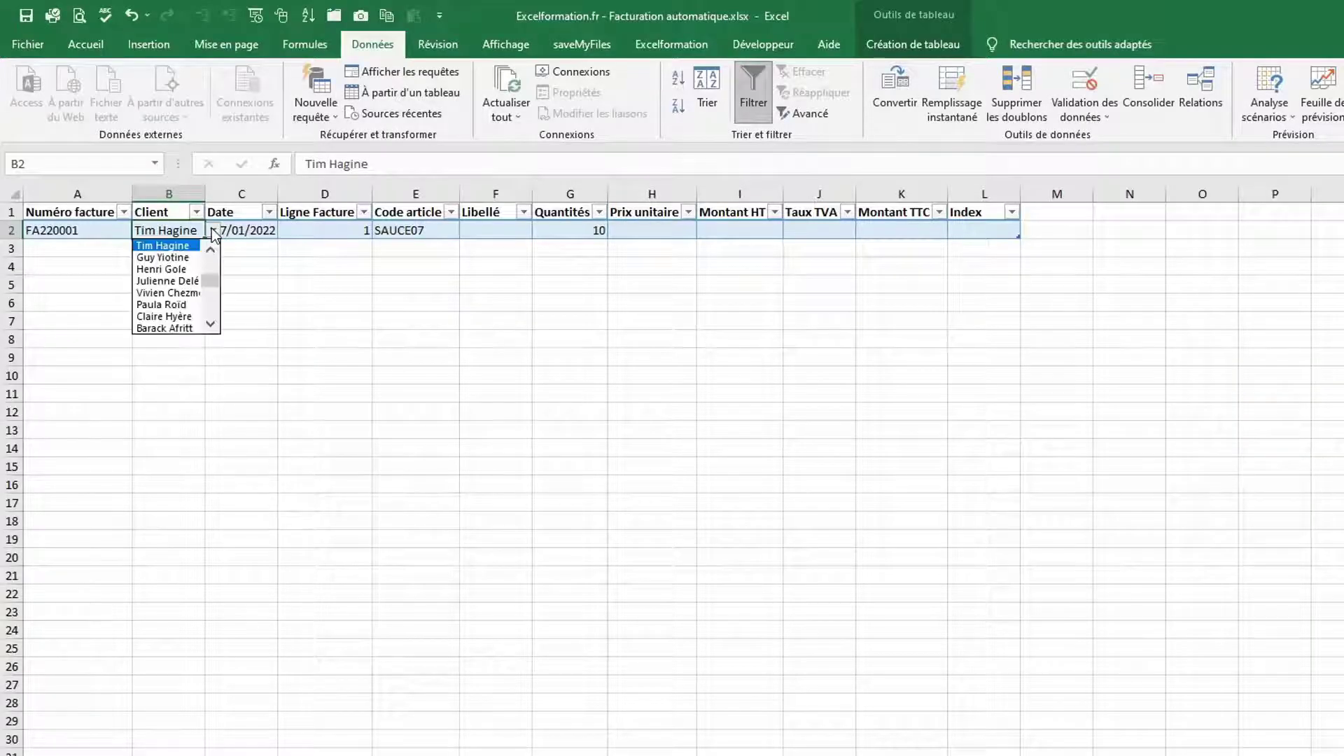
pyautogui.click(170, 289)
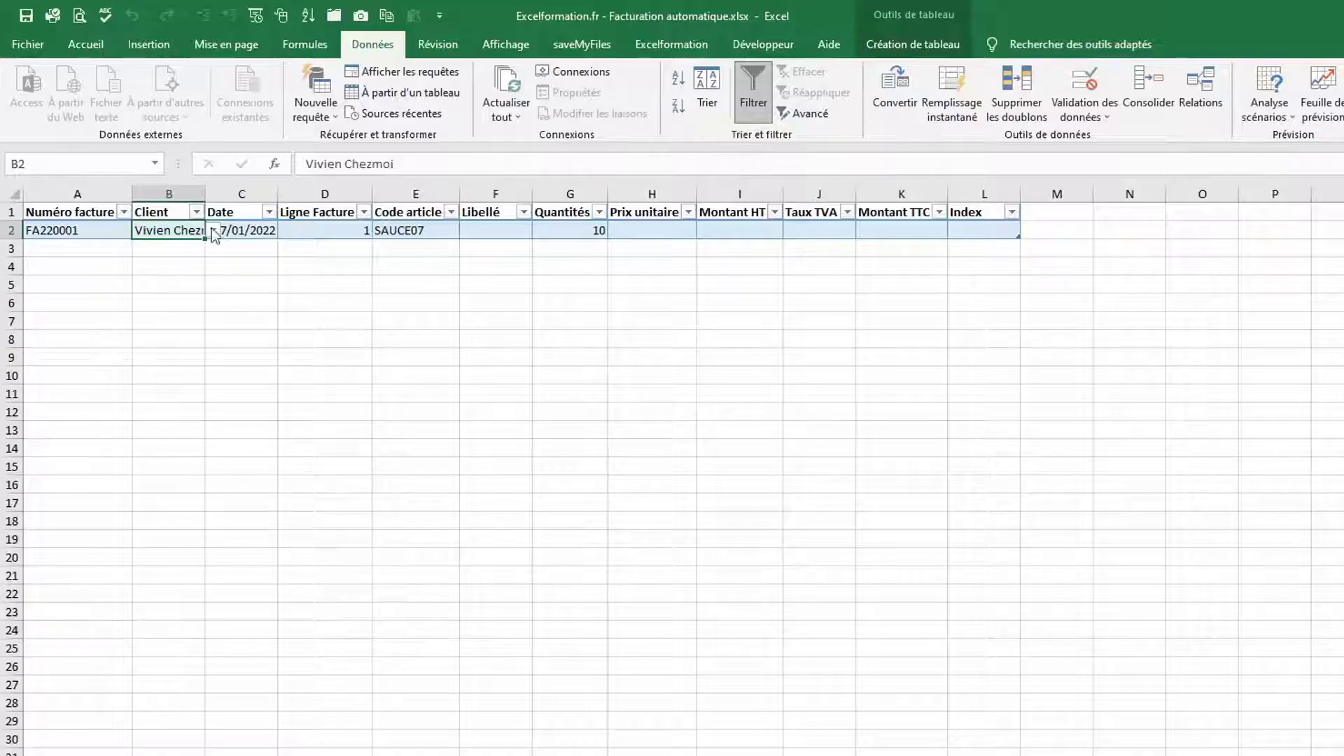
# From the first line's Code article cell, switch to the Articles sheet
pyautogui.click(398, 228)
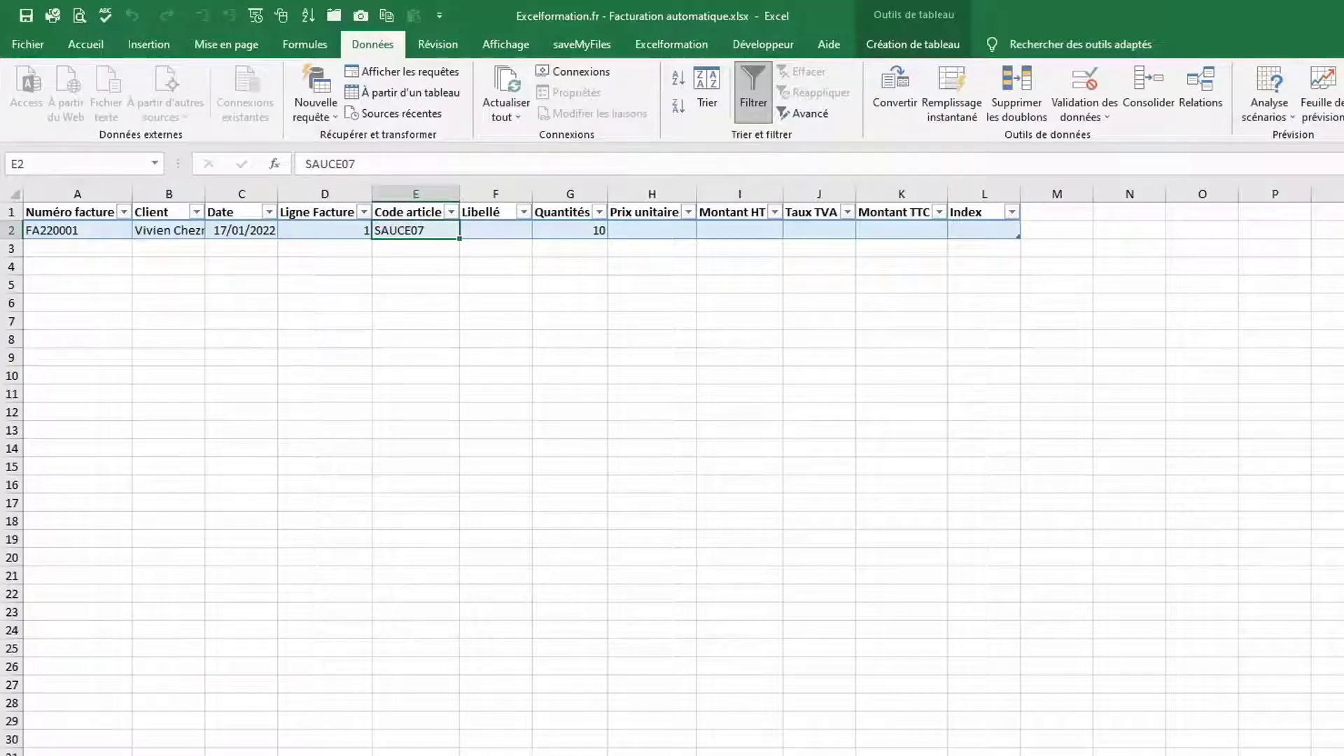
pyautogui.hotkey('ctrl', 'pagedown')
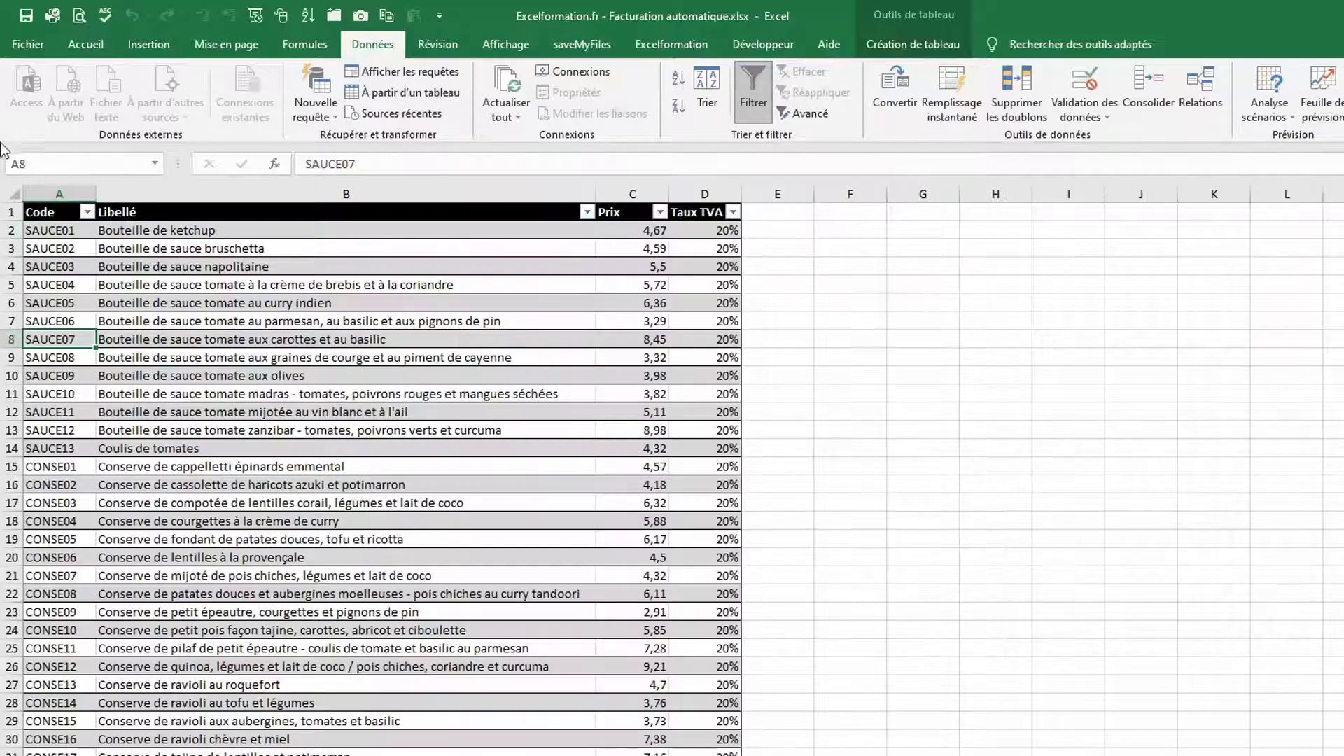
# Name the Articles sheet's Code column range listeArticles
pyautogui.click(59, 200)
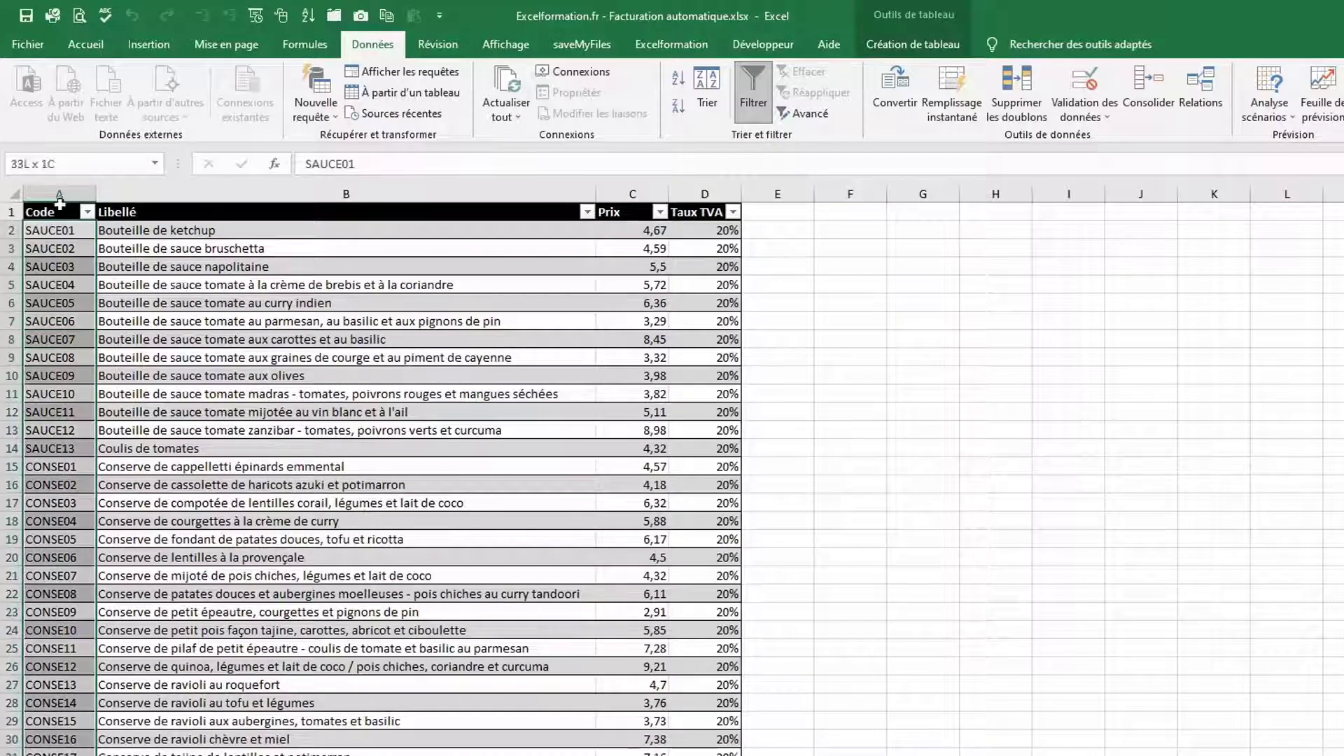
pyautogui.click(60, 164)
pyautogui.write('liste')
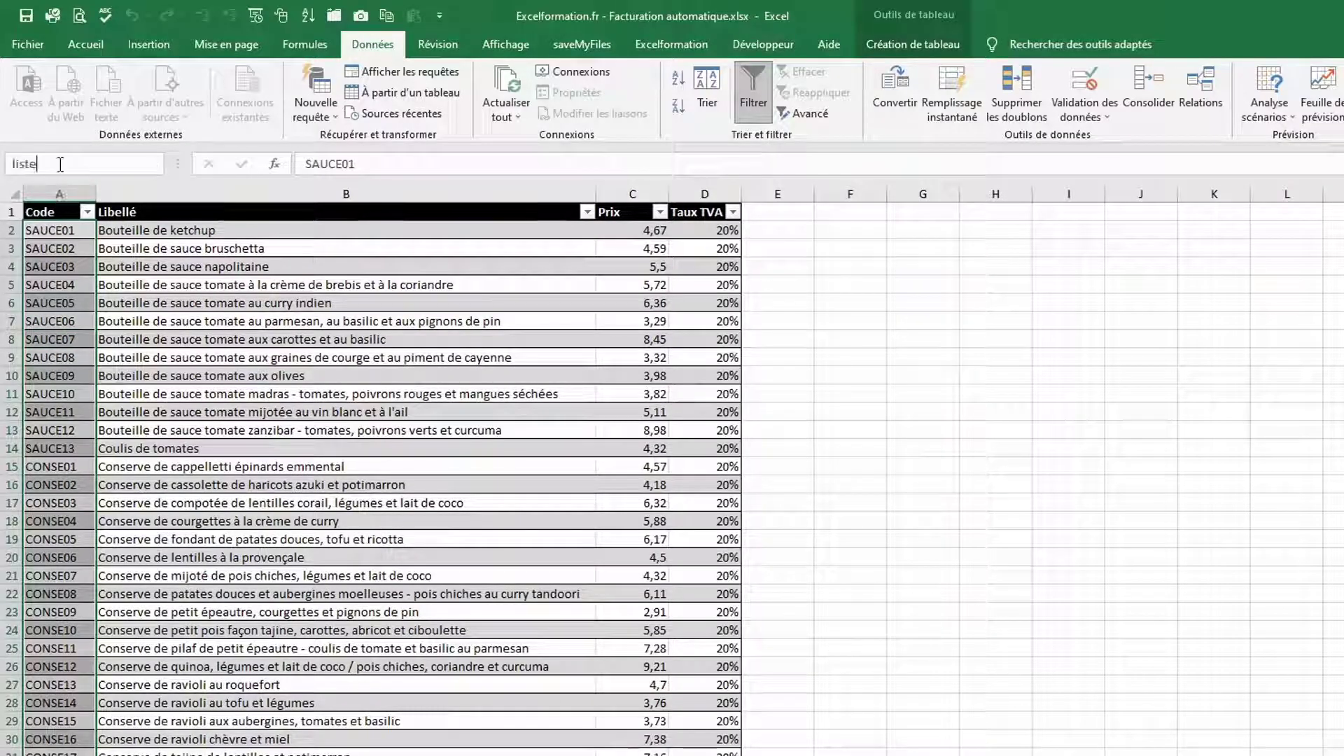
pyautogui.write('Articles')
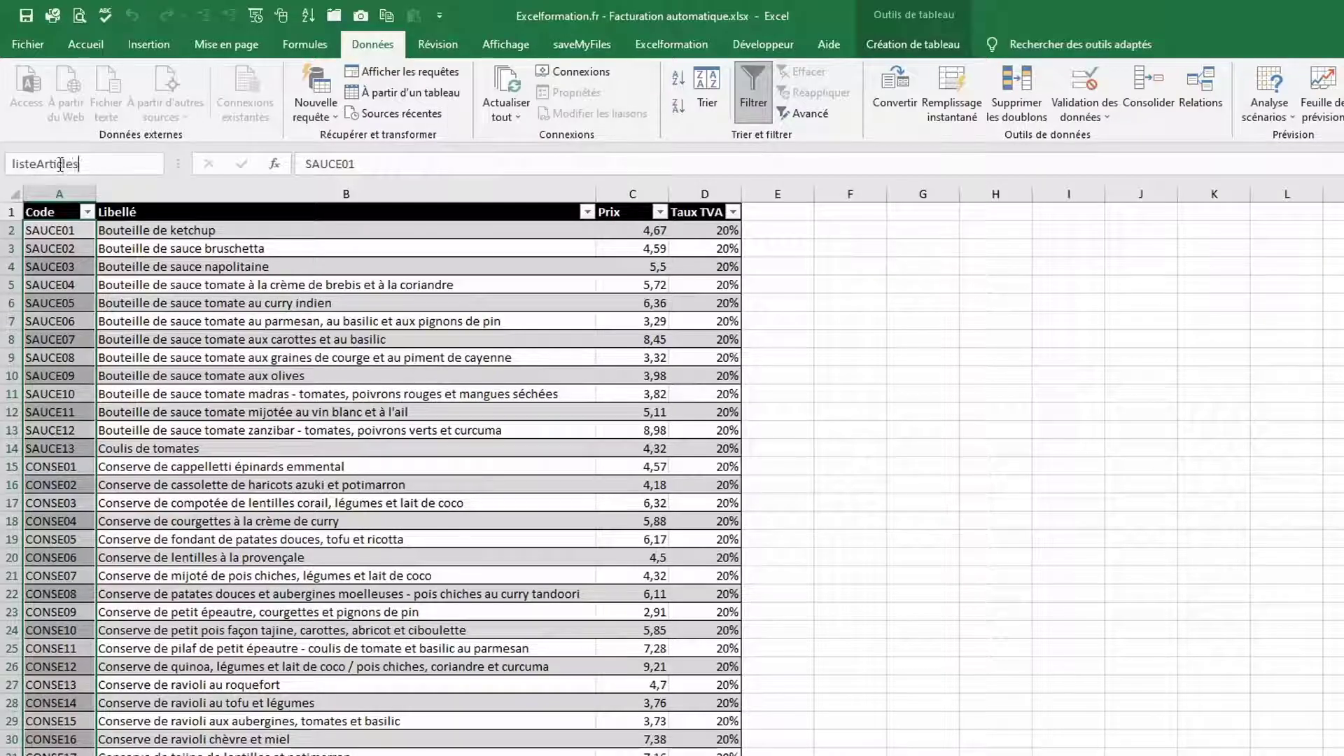
pyautogui.press('Return')
pyautogui.hotkey('ctrl', 'pageup')
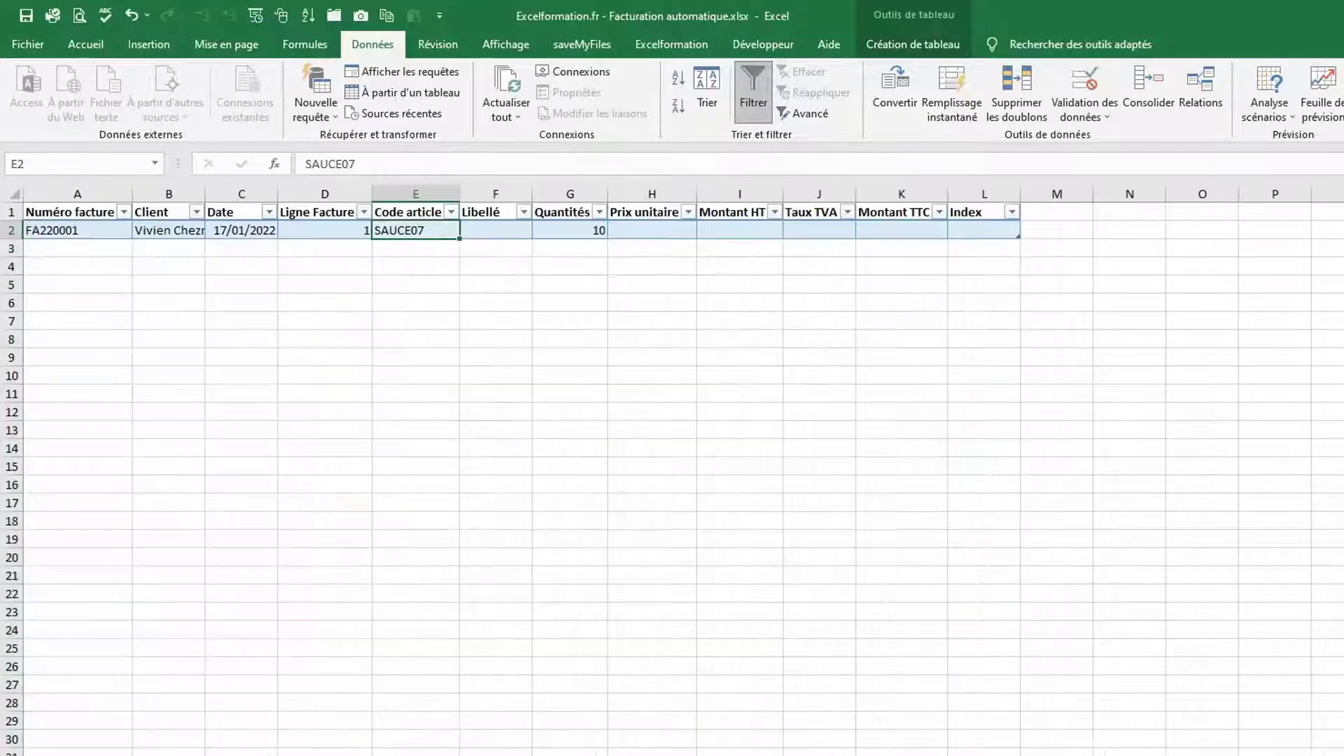
# Restrict the table's Code article column to a List validation sourced from =listeArticles
pyautogui.click(408, 203)
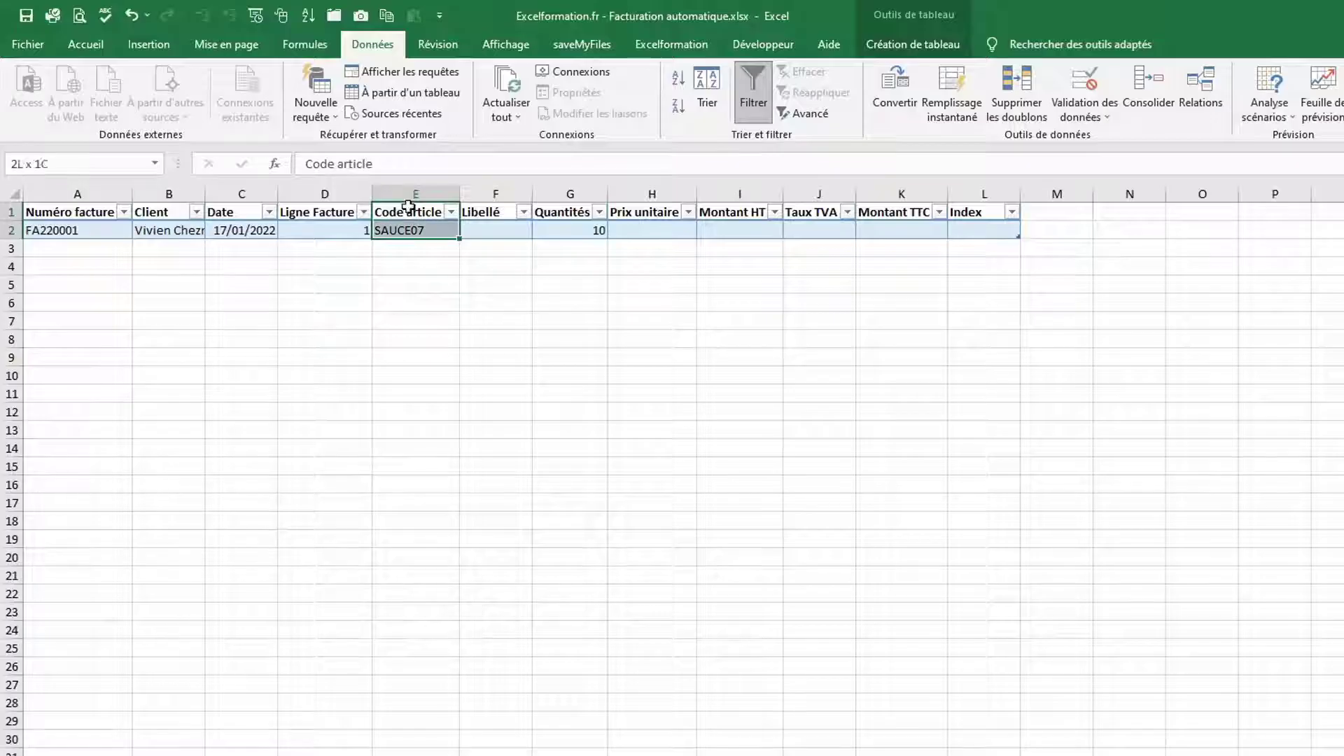
pyautogui.moveTo(408, 203); pyautogui.dragTo(442, 221)
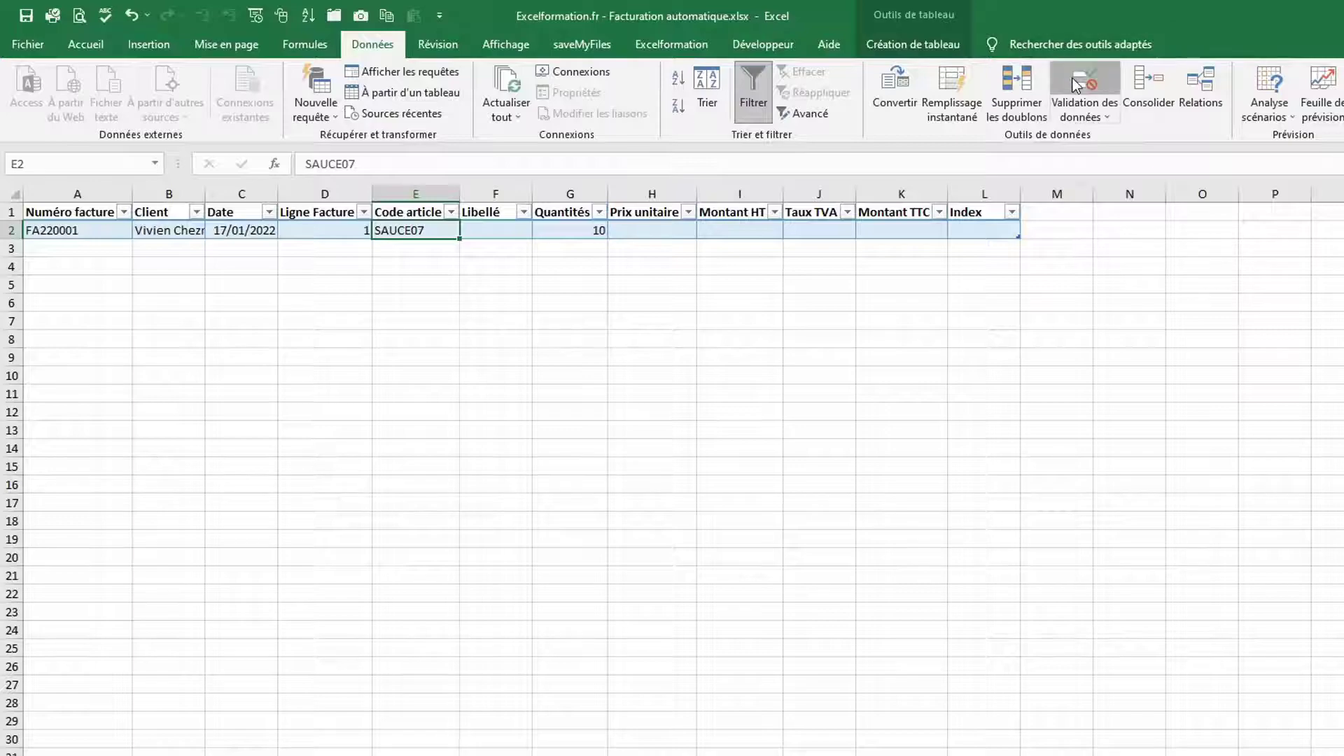
pyautogui.click(1061, 96)
pyautogui.click(1103, 401)
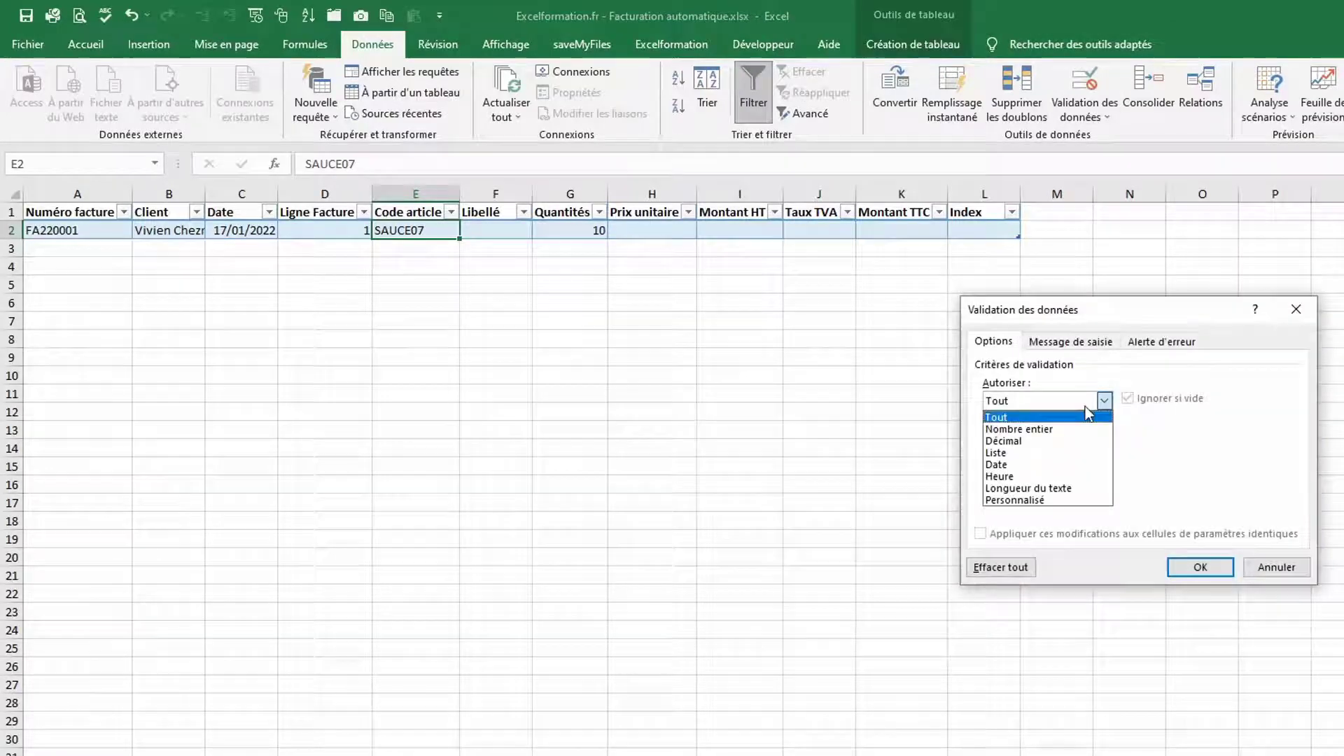
pyautogui.click(1013, 455)
pyautogui.click(1005, 478)
pyautogui.write('=')
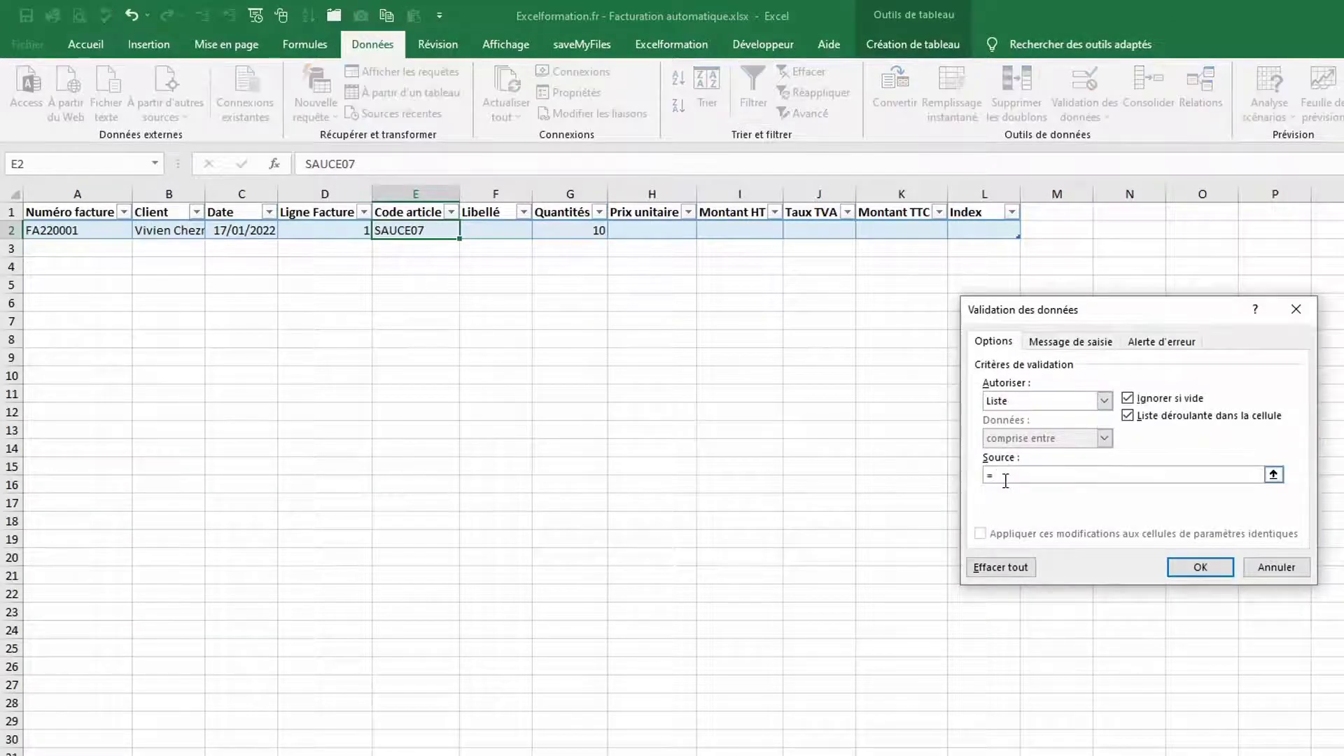
pyautogui.press('F3')
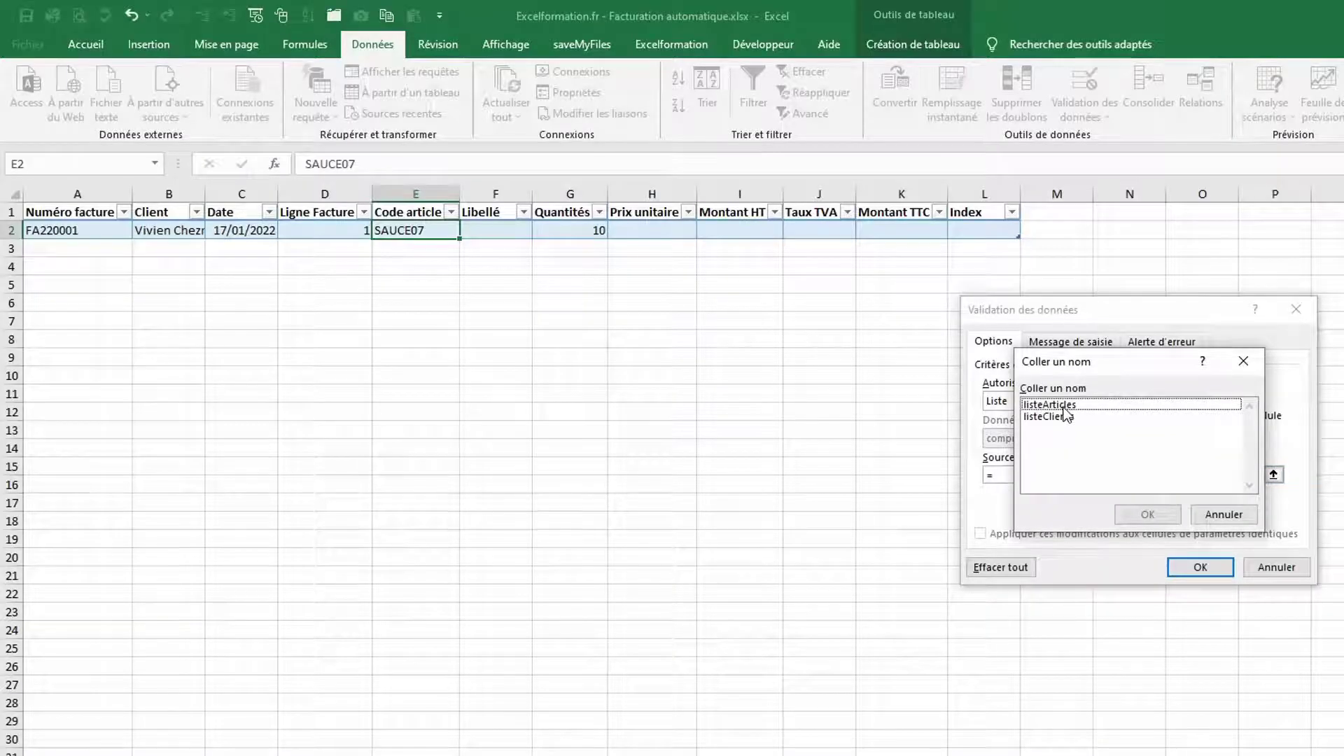
pyautogui.click(1053, 405)
pyautogui.click(1148, 515)
pyautogui.click(1210, 570)
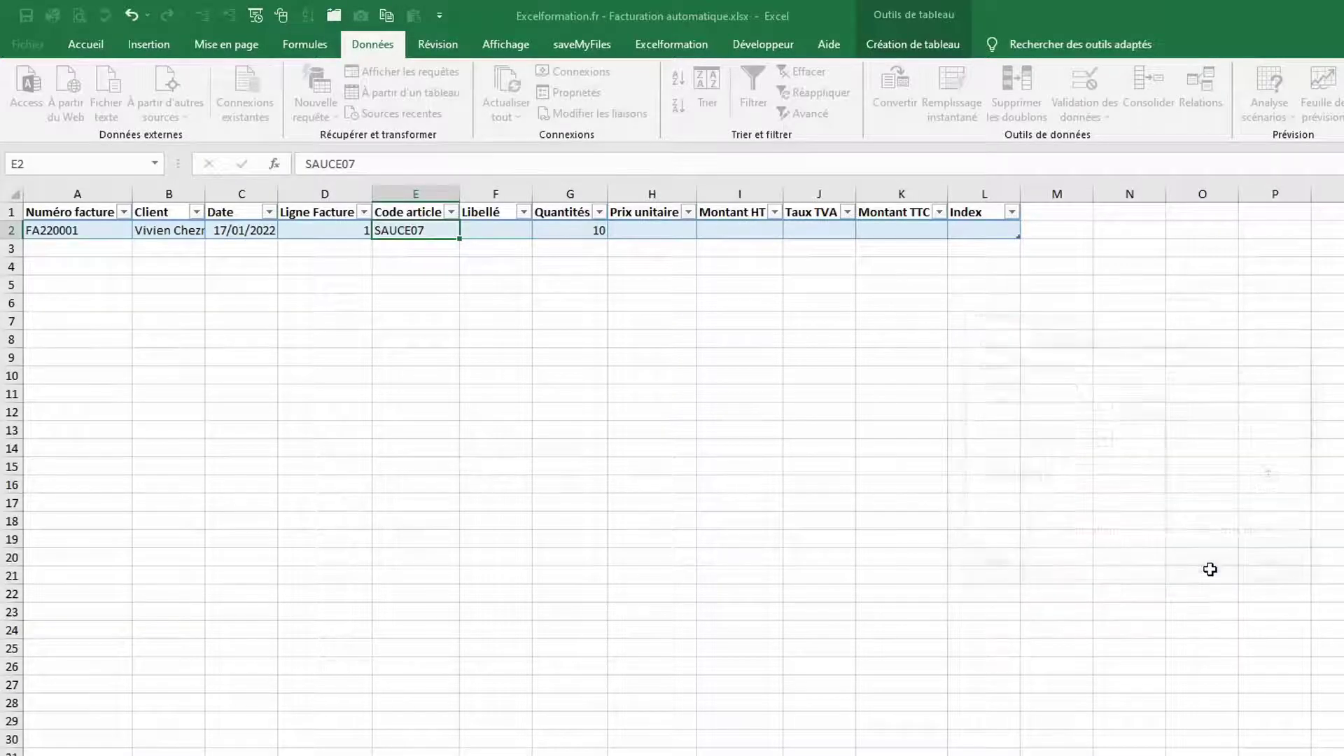
# Pick SAUCE10 as the first invoice line's article code
pyautogui.click(466, 230)
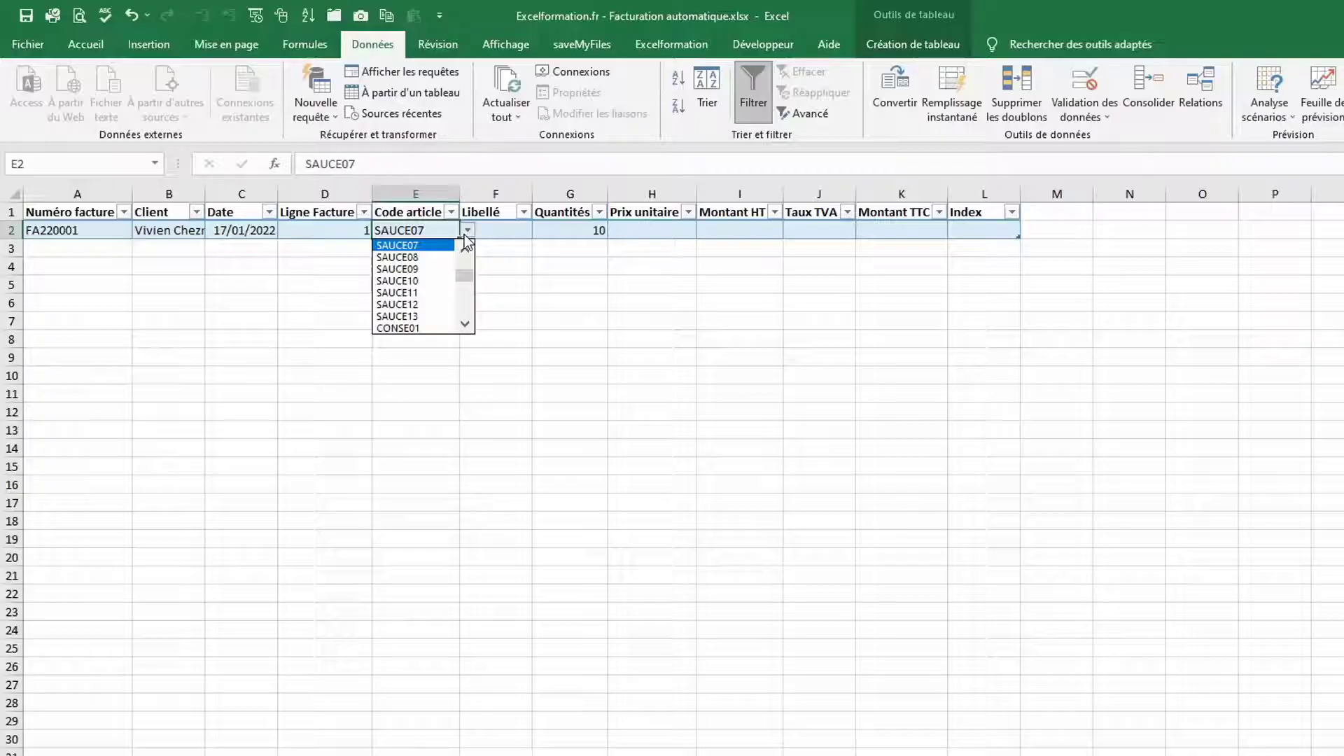
pyautogui.click(409, 281)
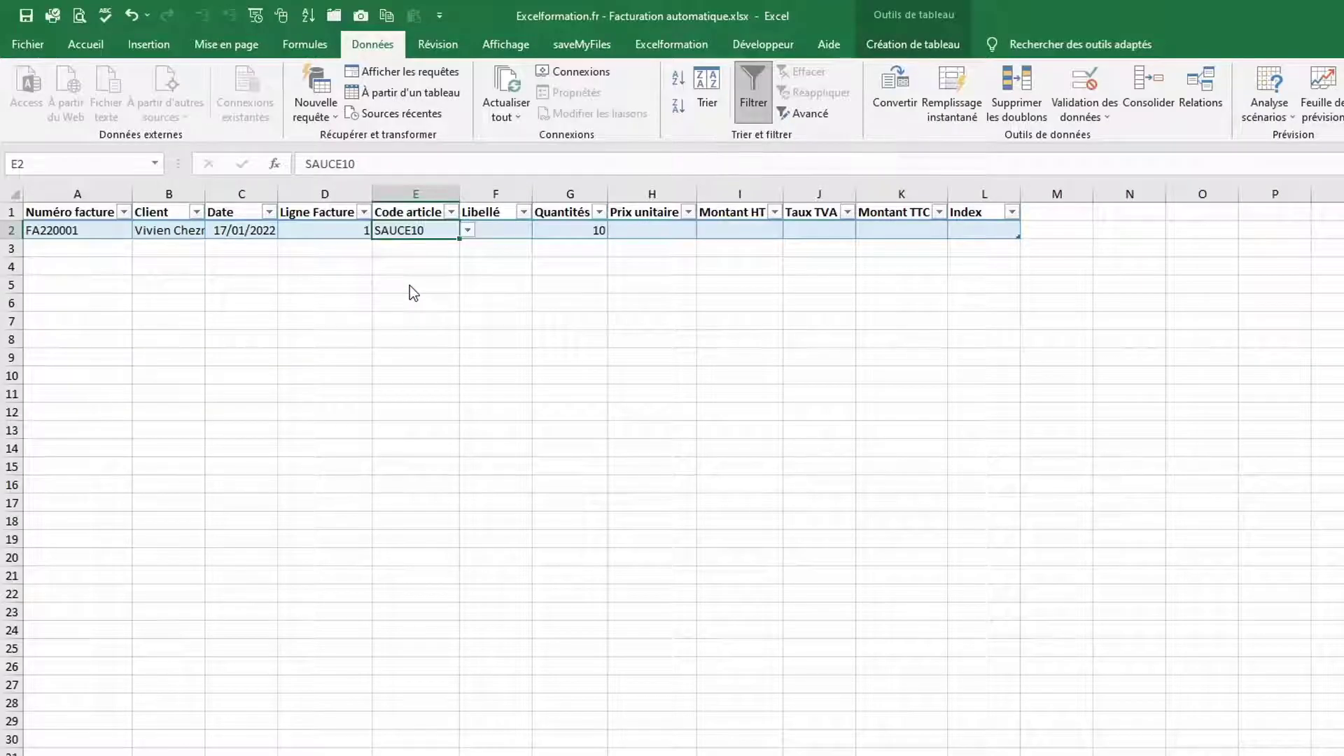
pyautogui.click(511, 230)
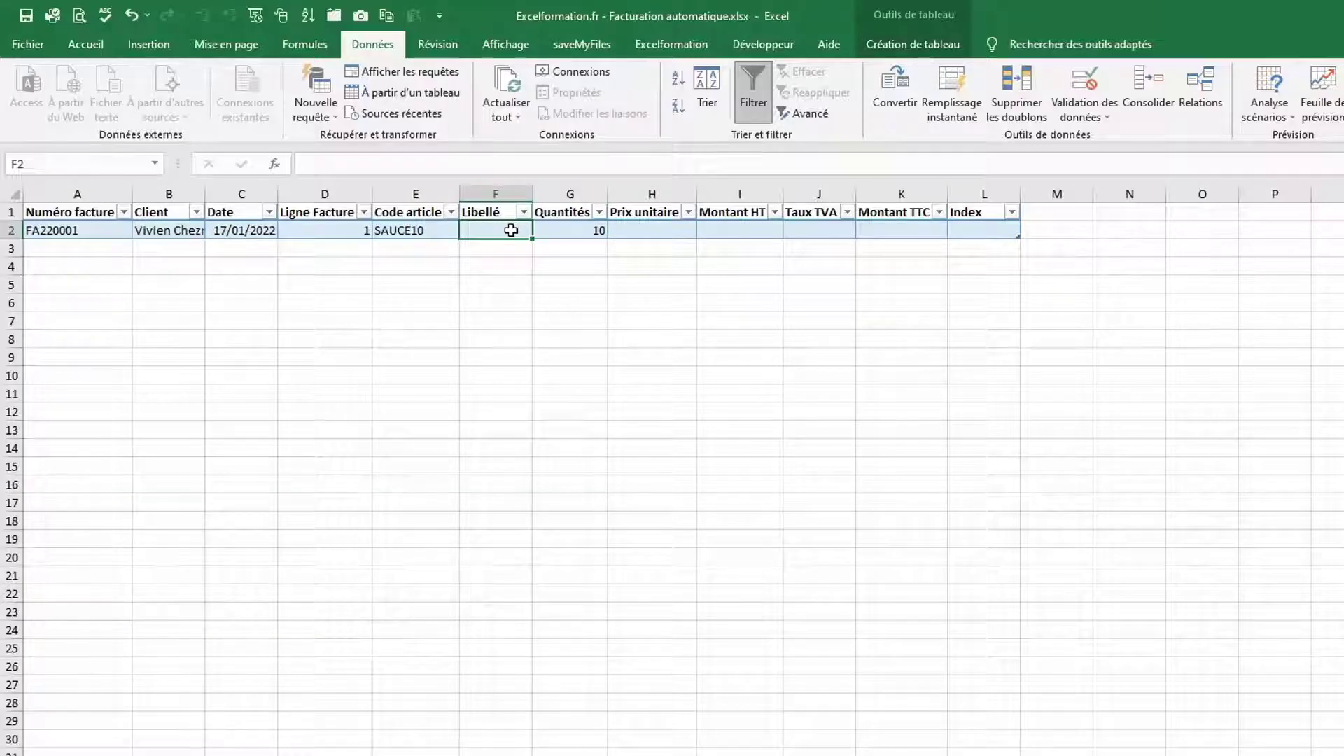
# Fill Libellé with =INDEX(Articles Libellé;EQUIV(Code article;Articles Code;0)) and autofit column F
pyautogui.write('=i')
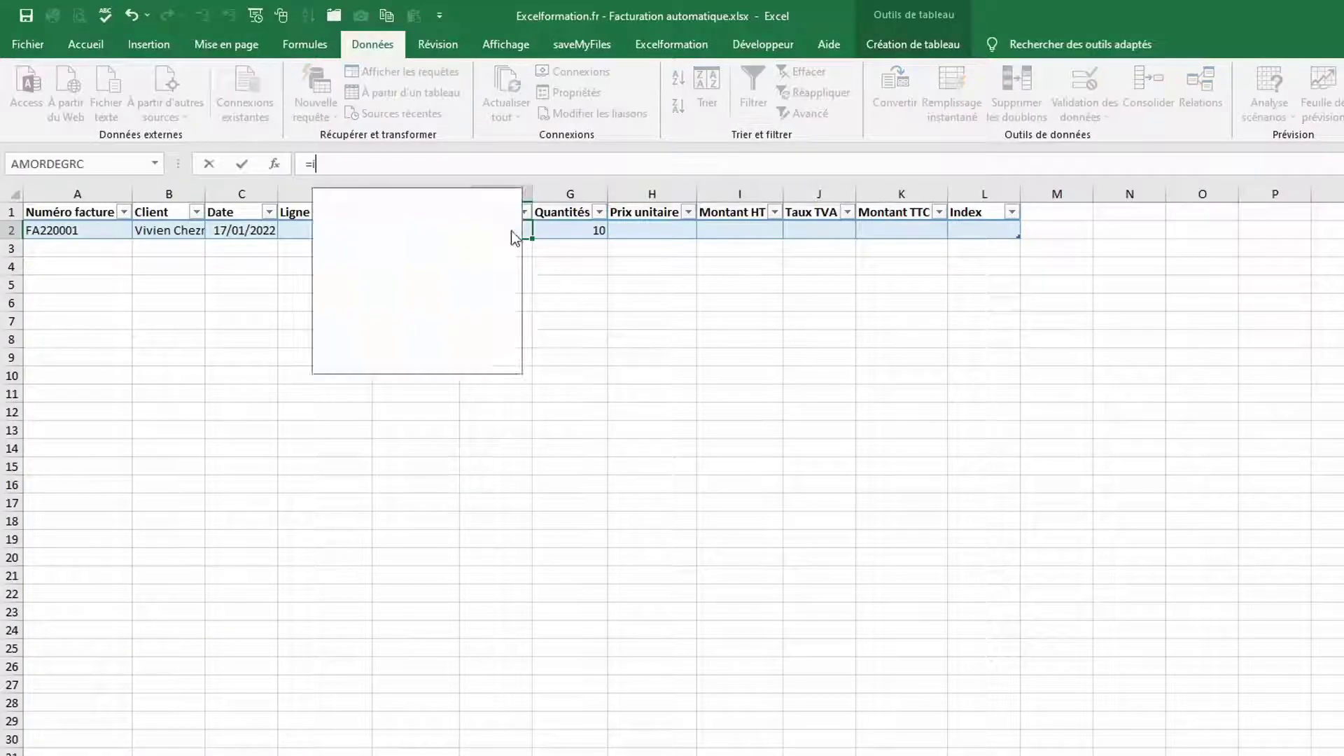
pyautogui.write('ndex(')
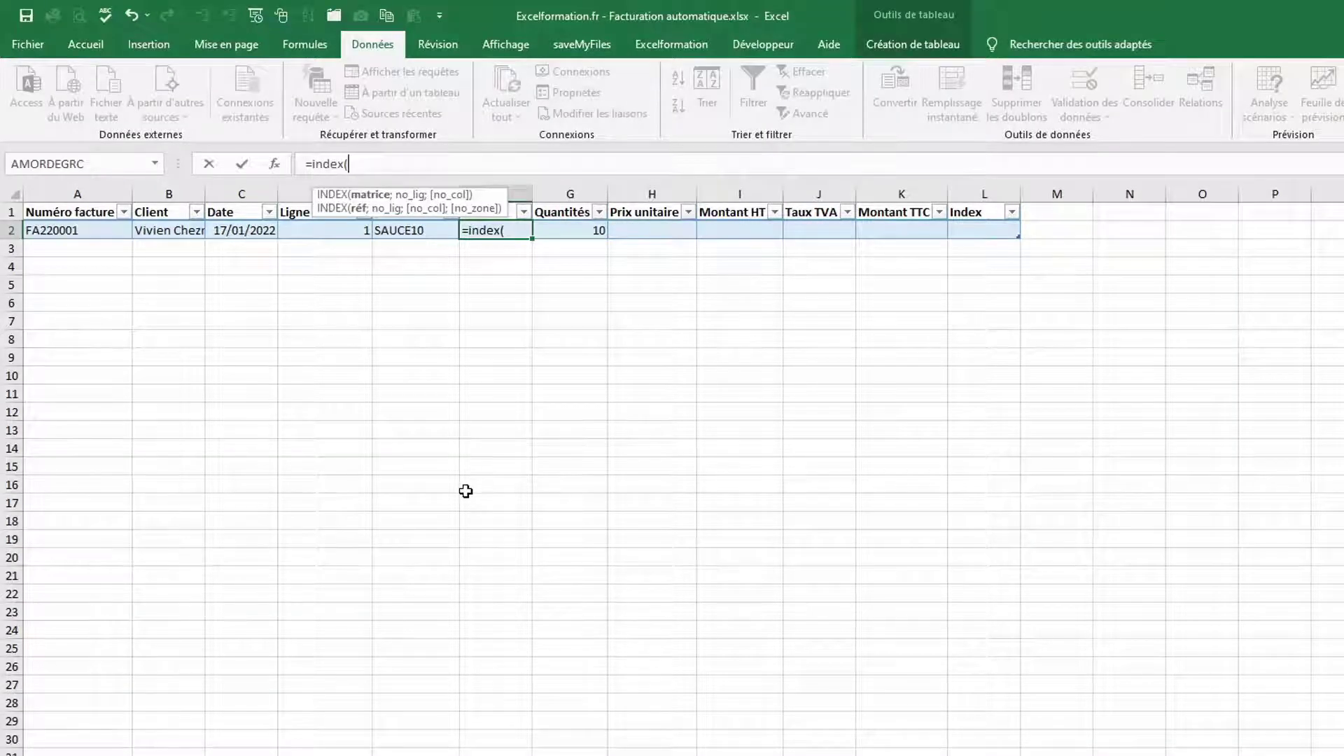
pyautogui.click(179, 755)
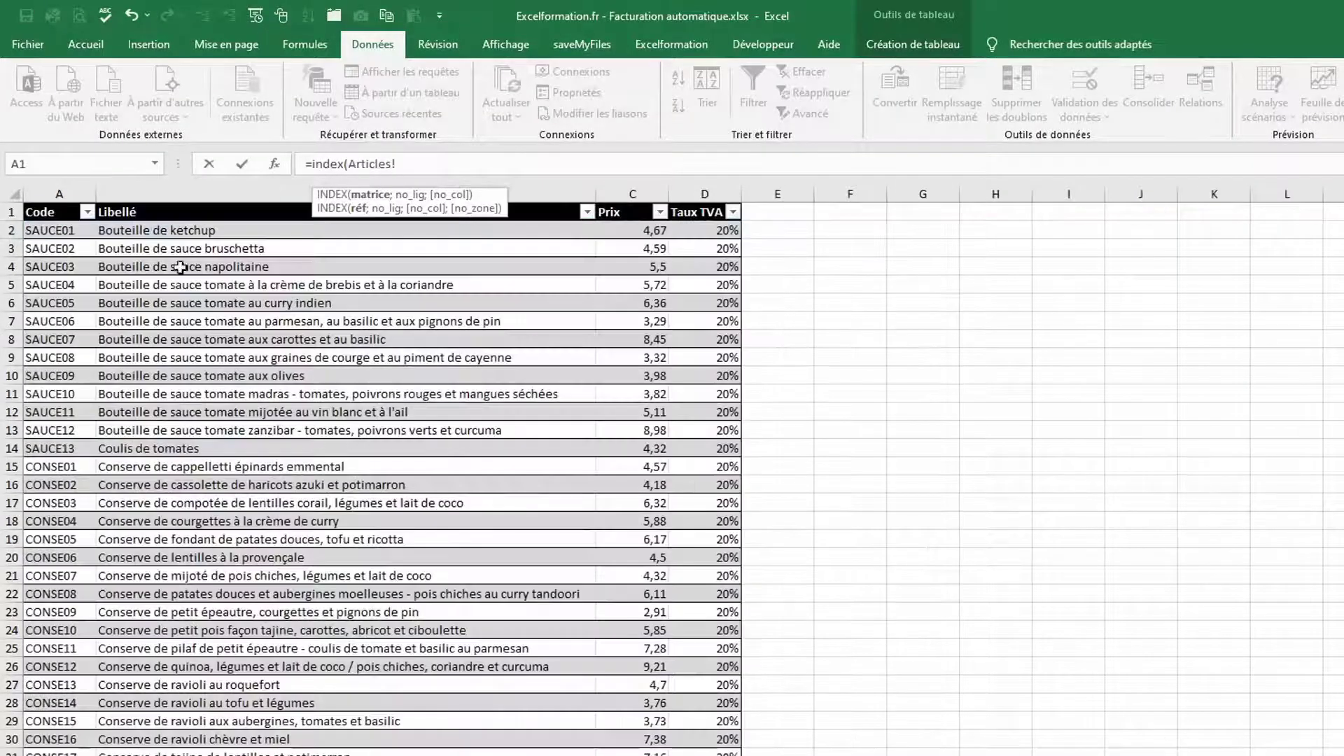
pyautogui.click(180, 203)
pyautogui.write(';e')
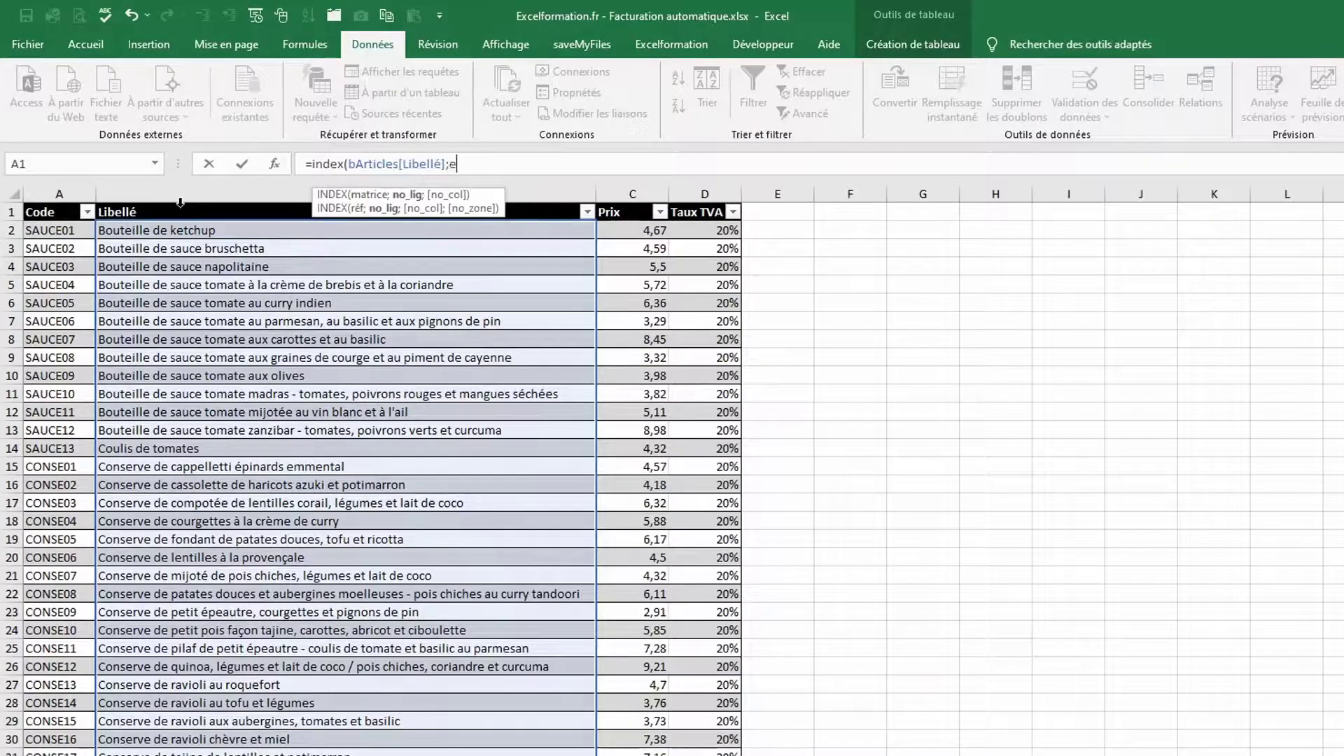
pyautogui.write('quiv(')
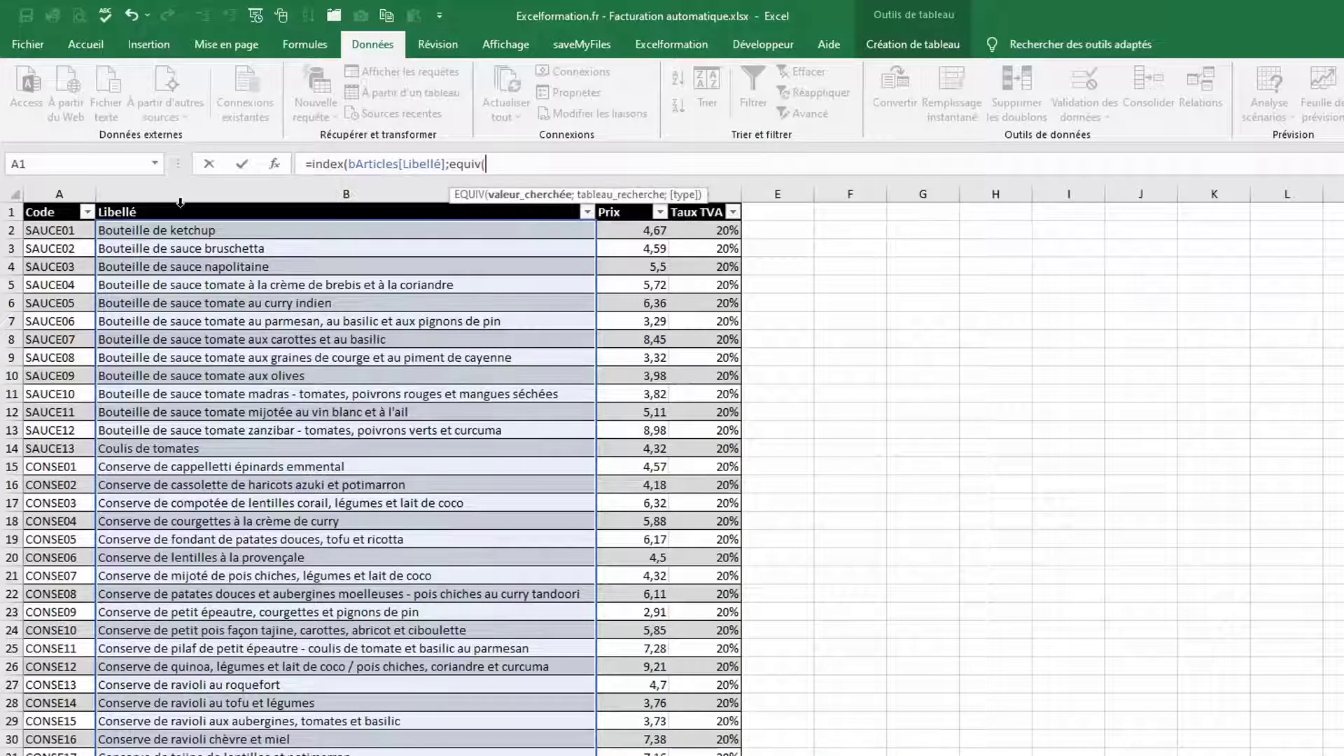
pyautogui.click(255, 753)
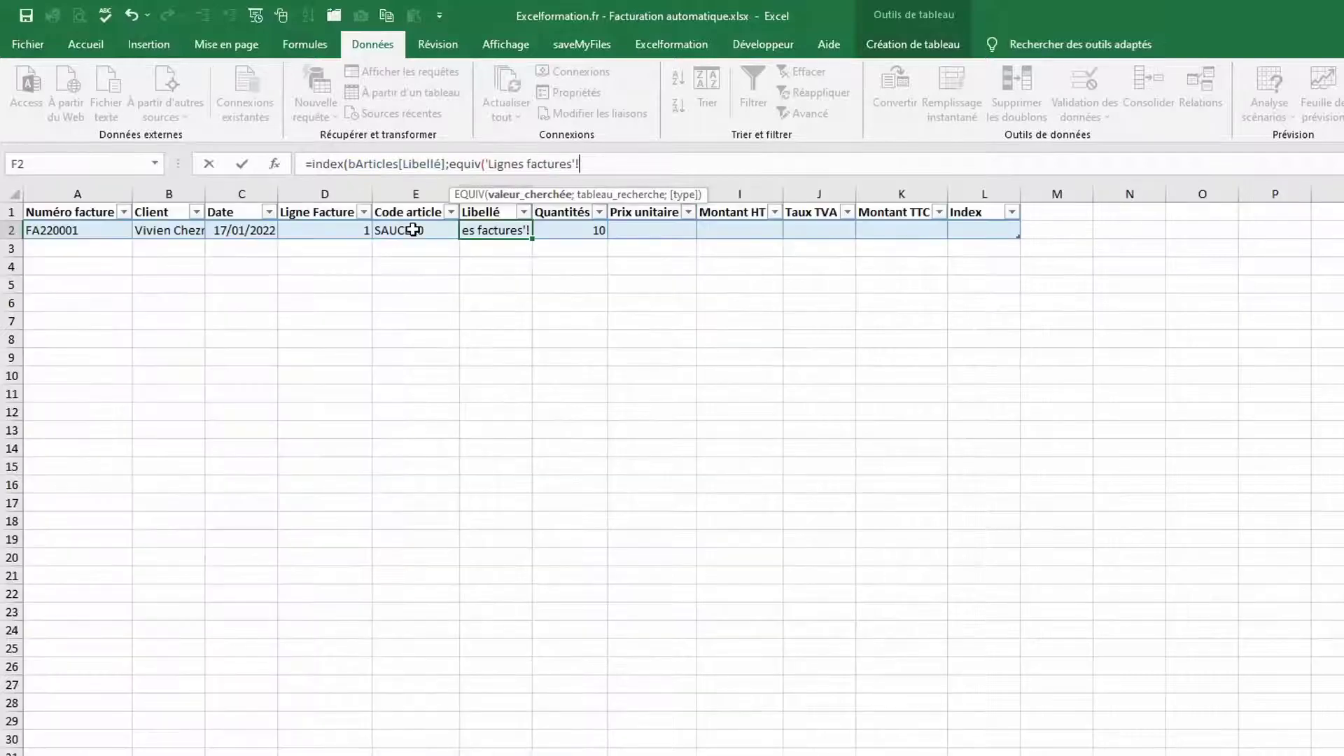
pyautogui.click(411, 231)
pyautogui.write(';')
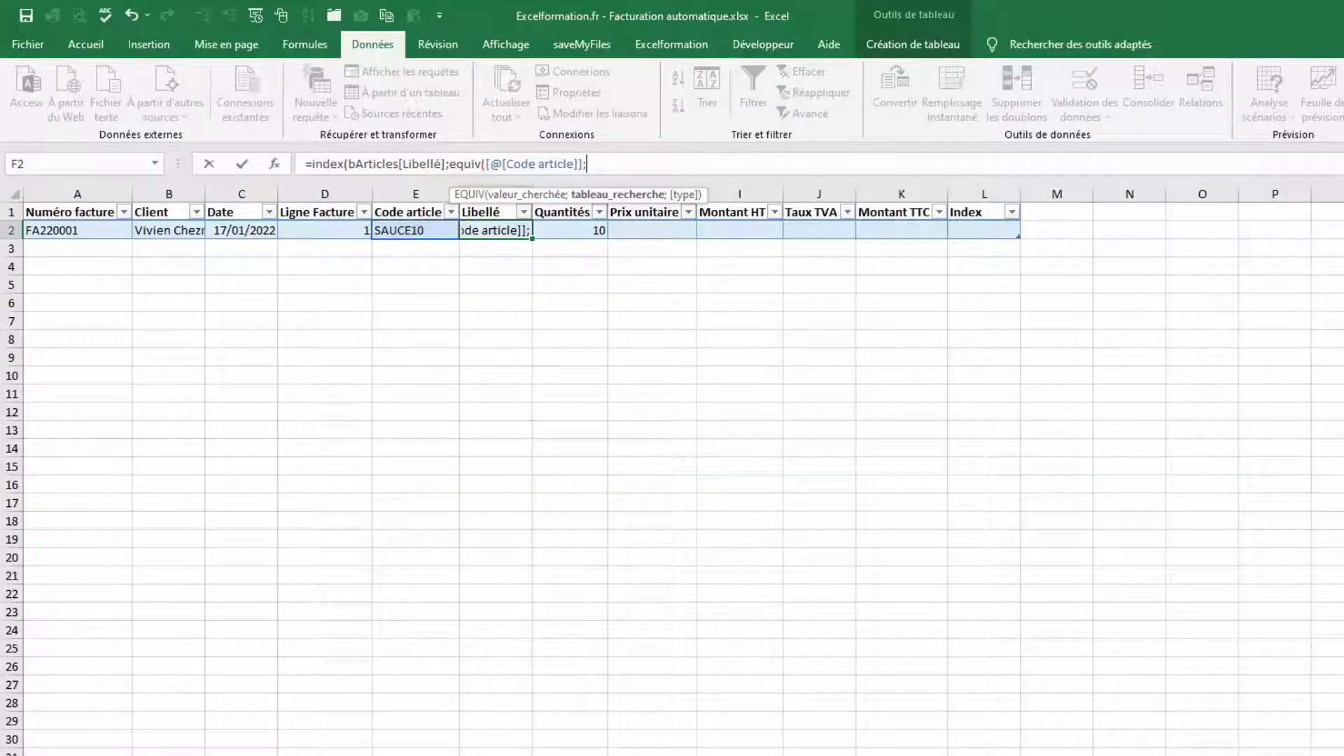
pyautogui.click(210, 753)
pyautogui.click(59, 205)
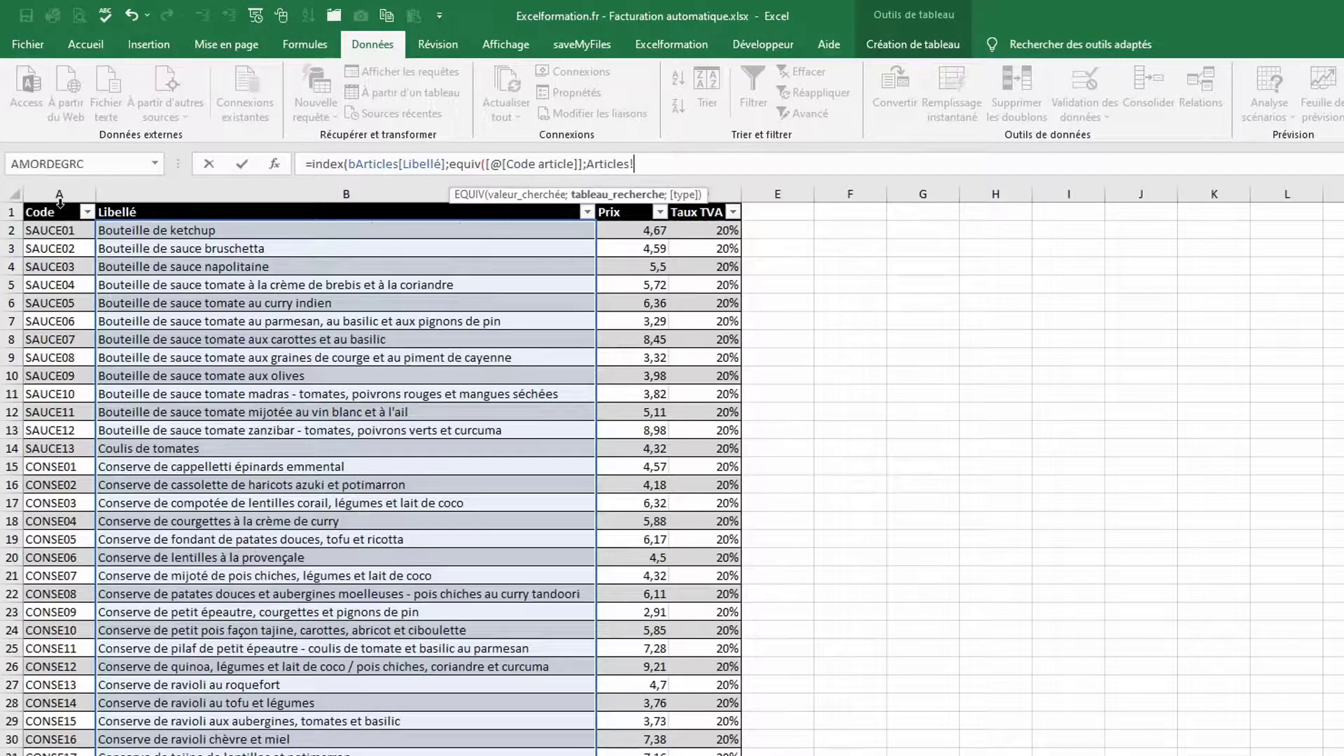
pyautogui.write(';')
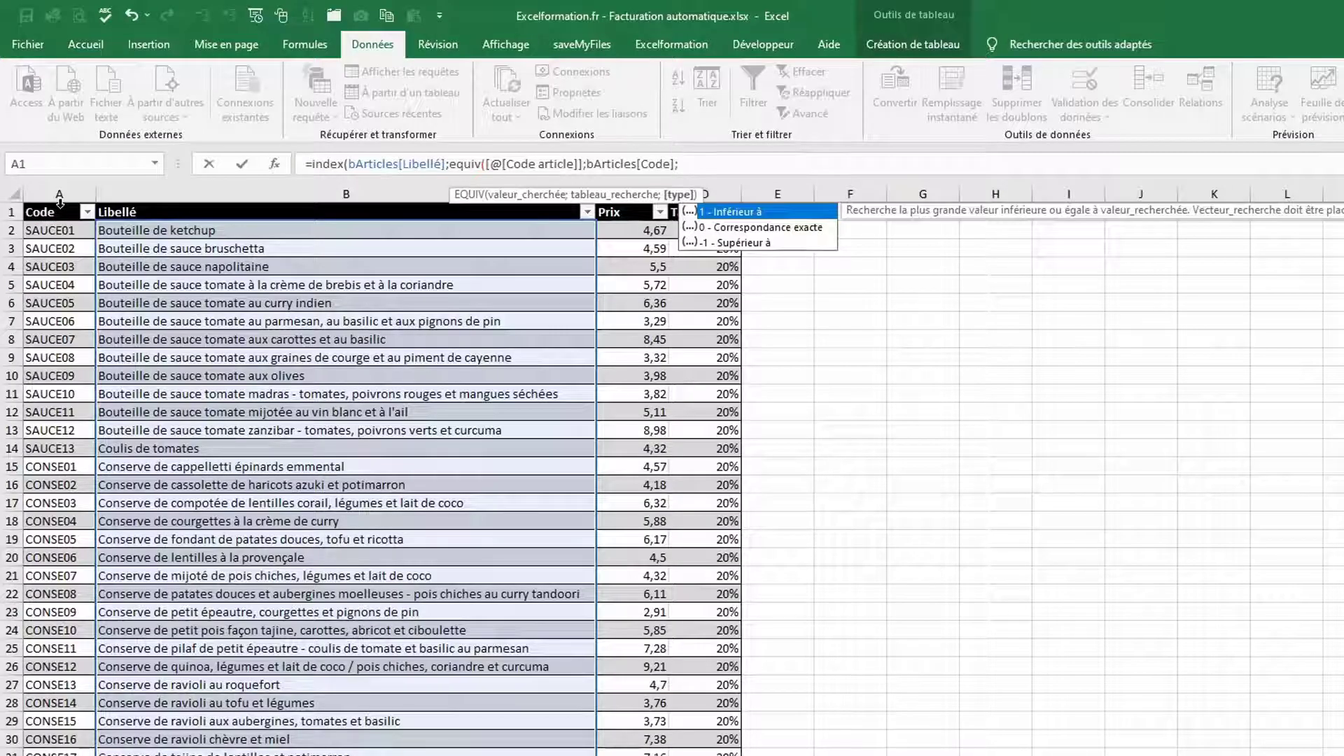
pyautogui.write('0')
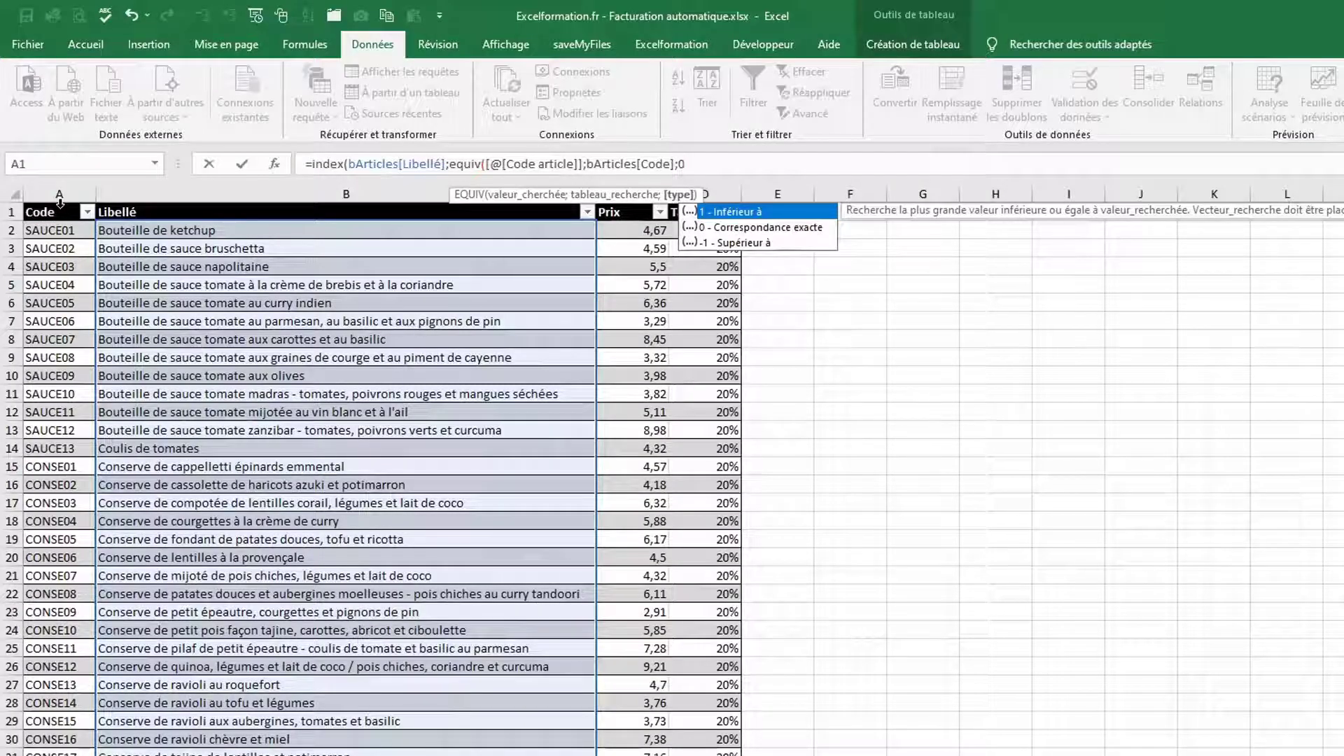
pyautogui.write(')')
pyautogui.press('Return')
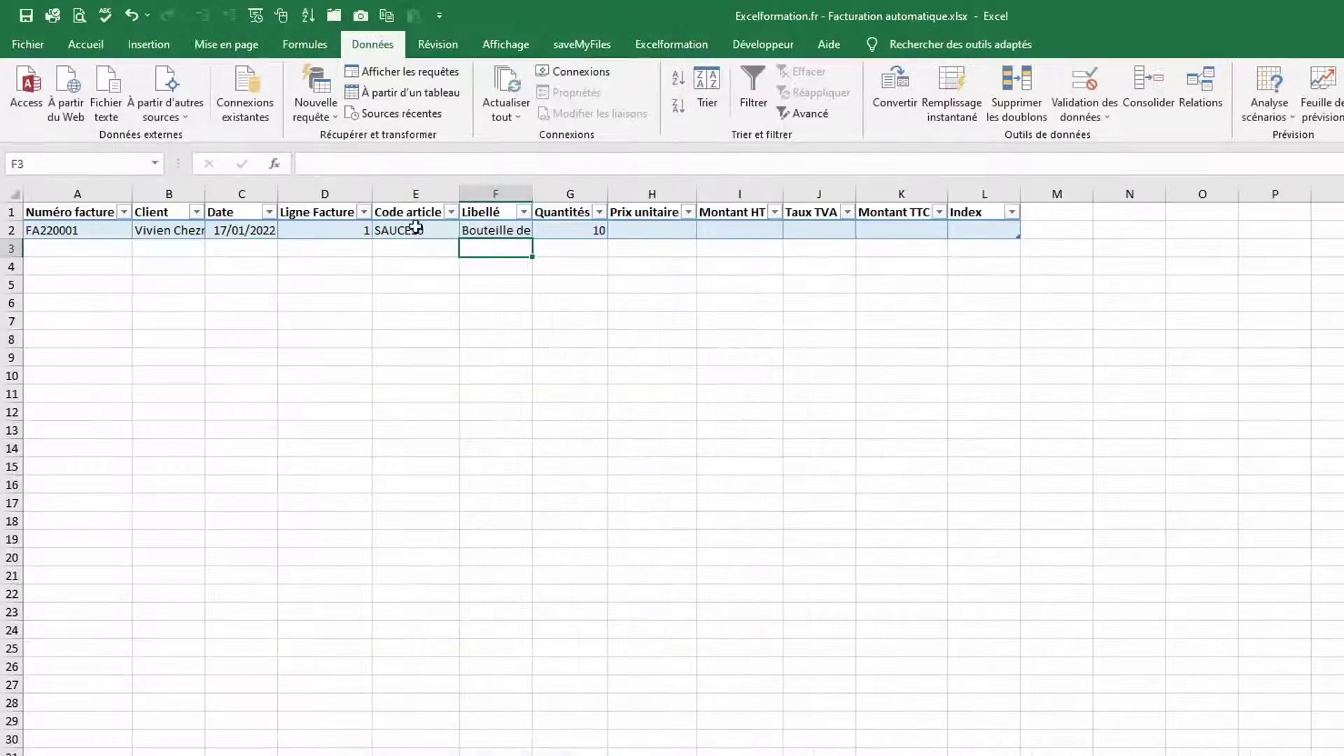
pyautogui.doubleClick(532, 192)
# Reuse the Libellé lookup formula in Prix unitaire, returning the Prix column instead
pyautogui.click(538, 231)
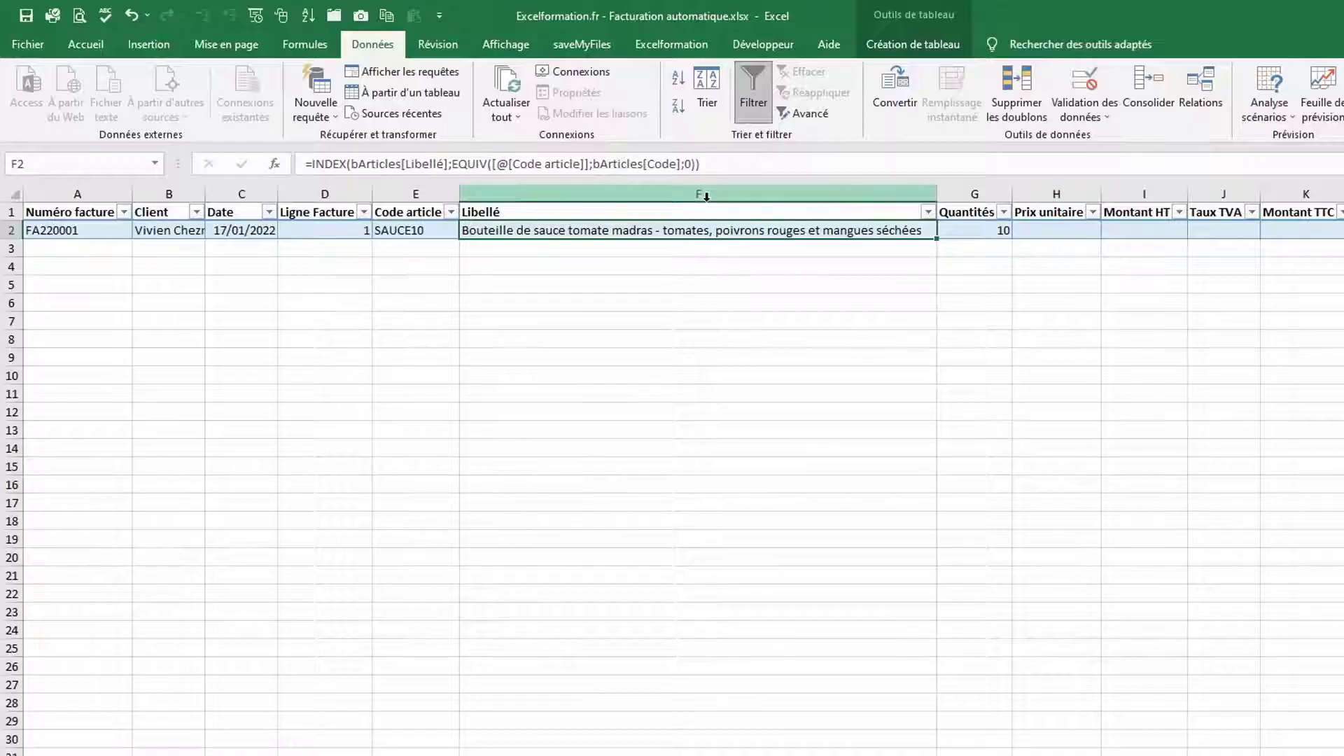
pyautogui.moveTo(704, 163); pyautogui.dragTo(304, 165)
pyautogui.hotkey('ctrl', 'c')
pyautogui.click(241, 164)
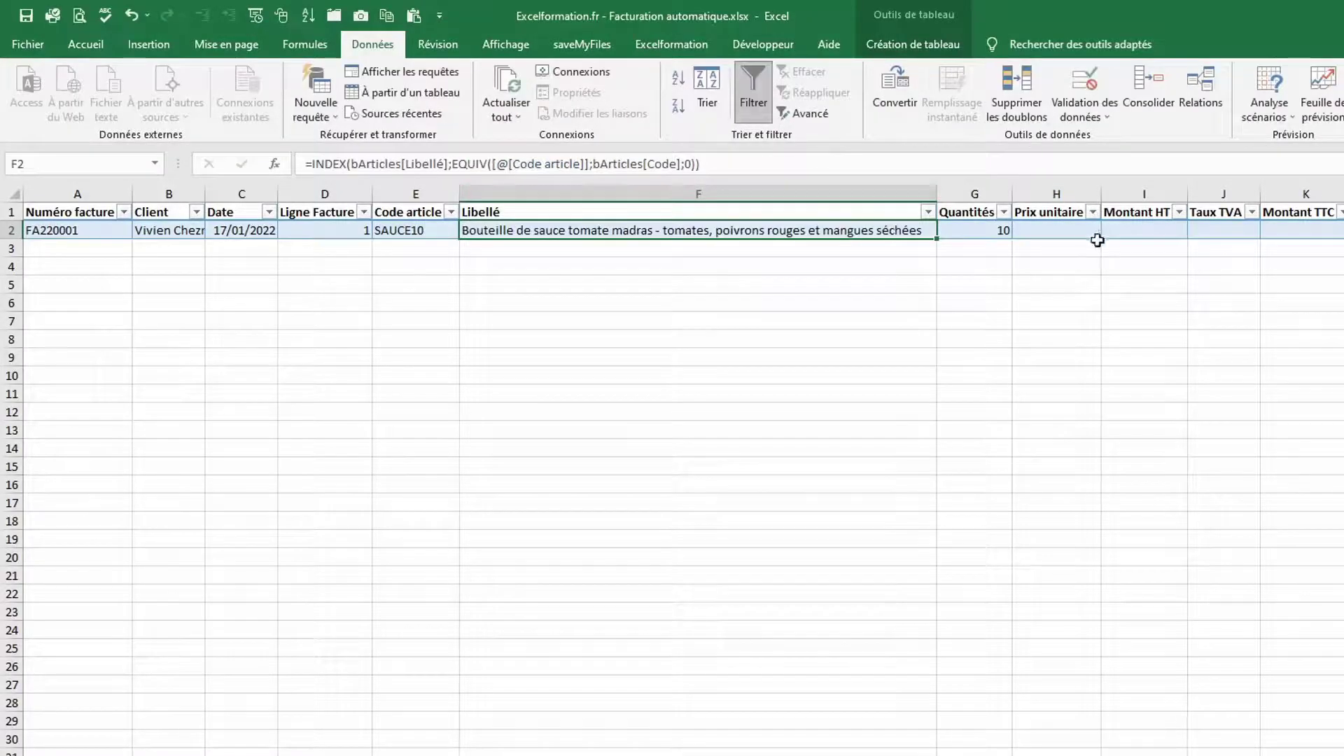
pyautogui.click(1060, 233)
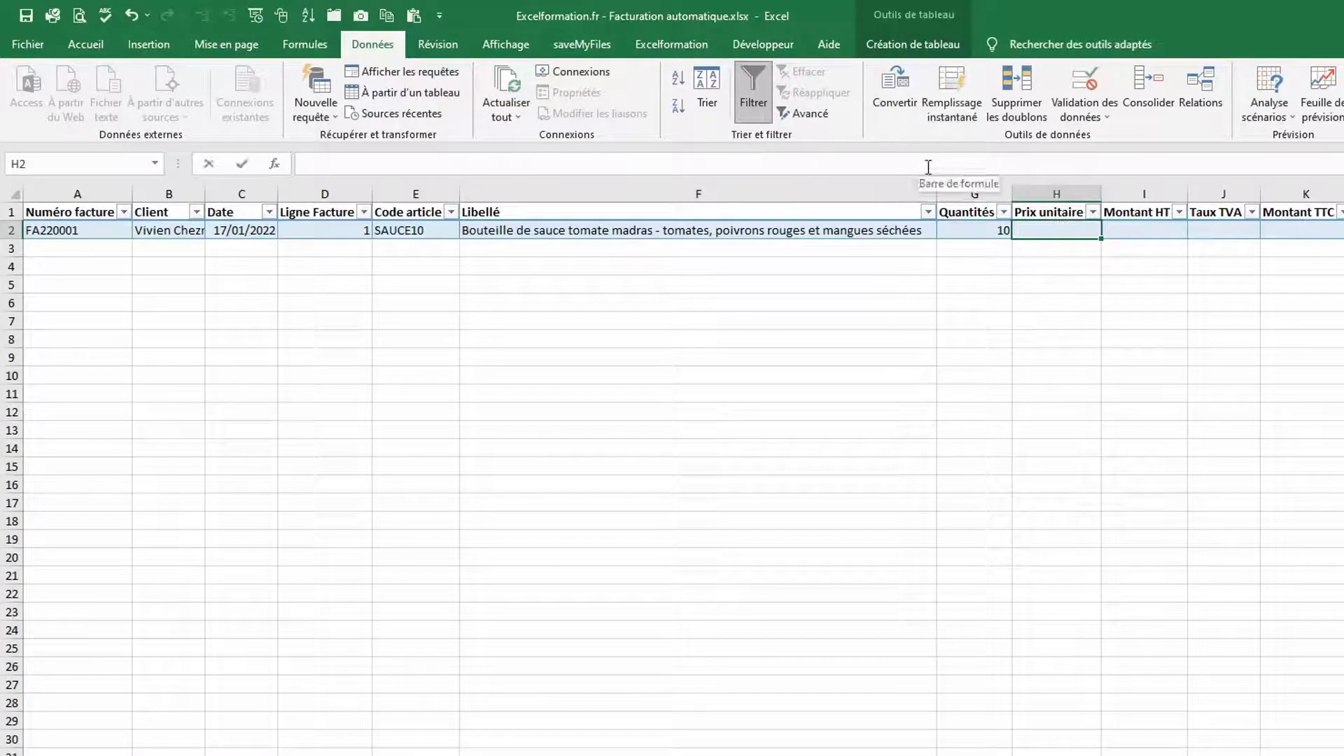
pyautogui.click(928, 167)
pyautogui.hotkey('ctrl', 'v')
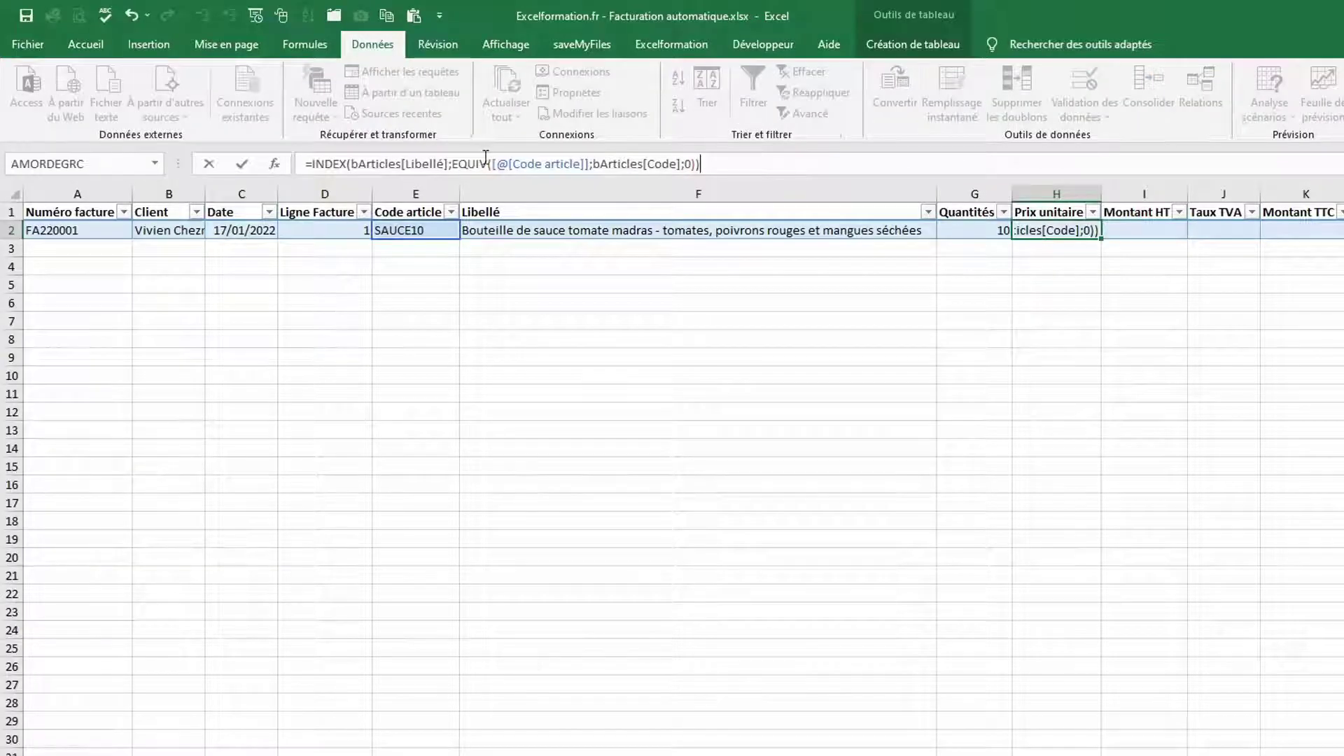
pyautogui.moveTo(447, 164); pyautogui.dragTo(405, 163)
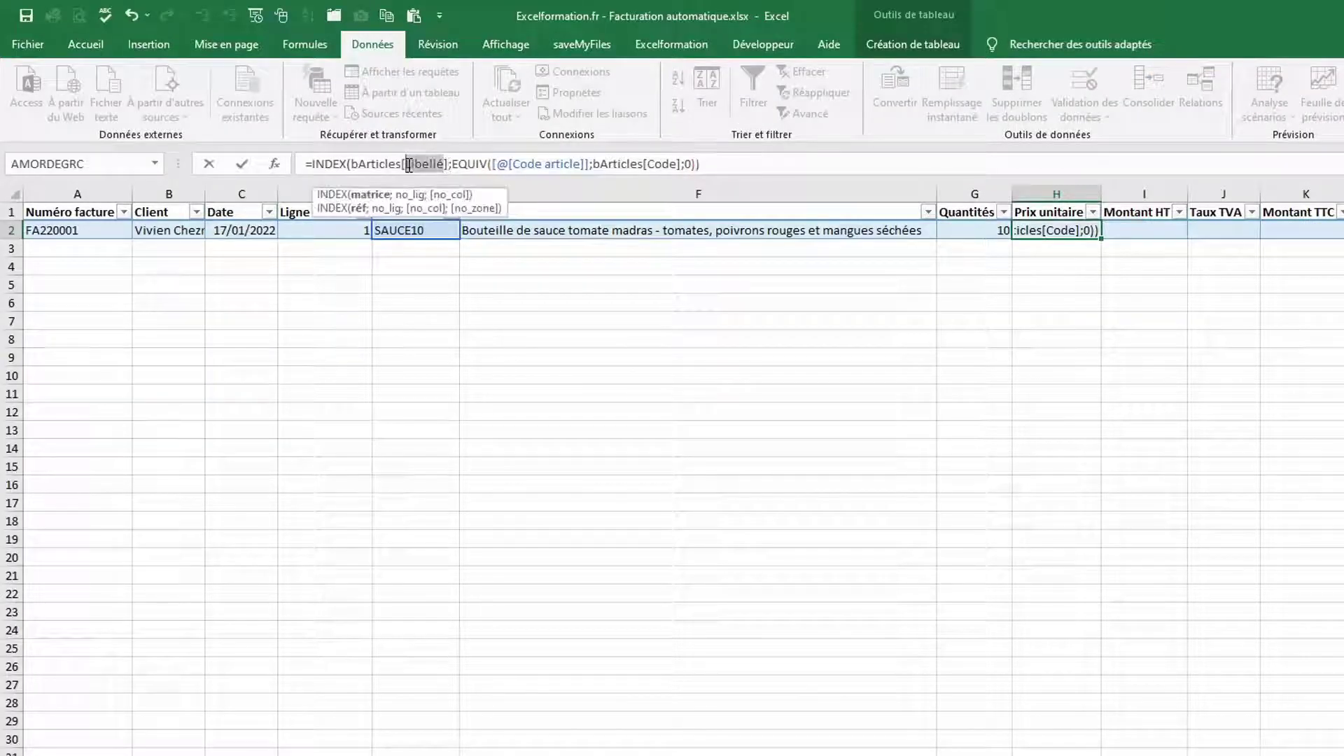
pyautogui.write('p')
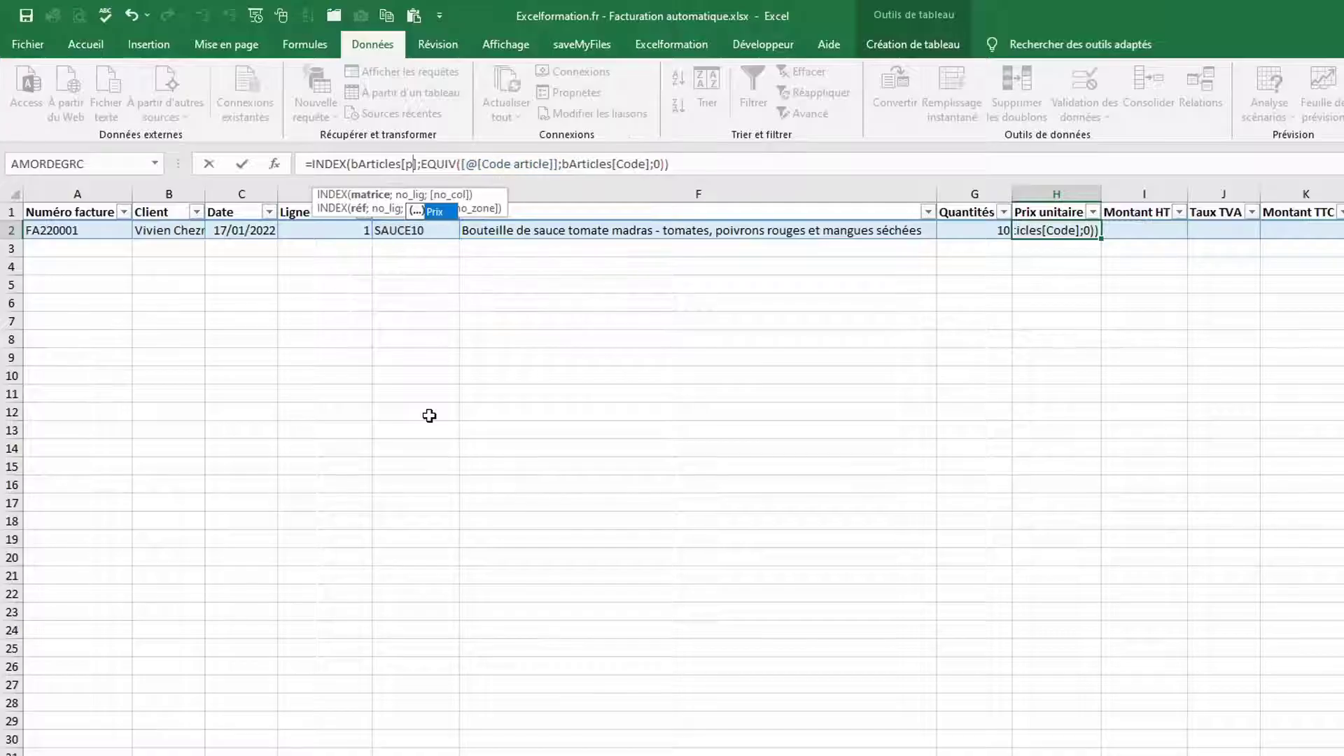
pyautogui.press('Tab')
pyautogui.press('Tab')
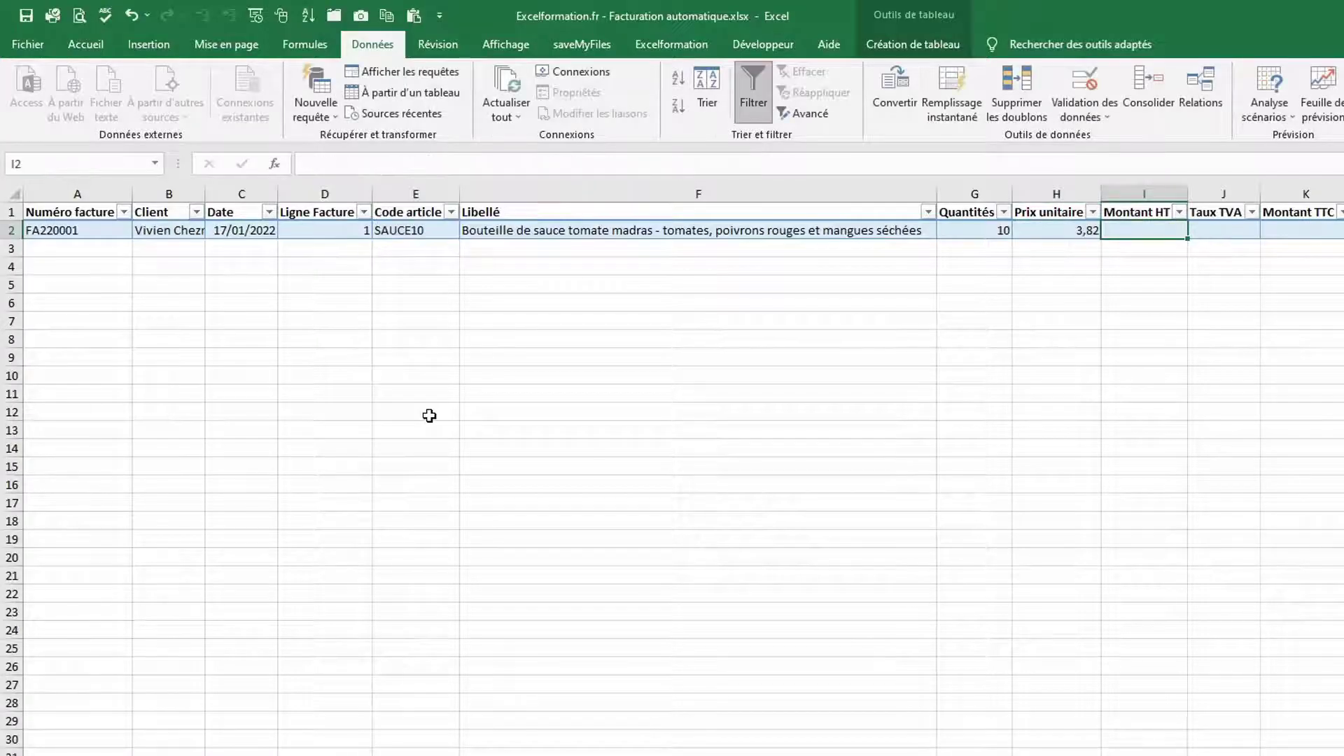
pyautogui.write('=')
pyautogui.press('Left')
pyautogui.press('Left')
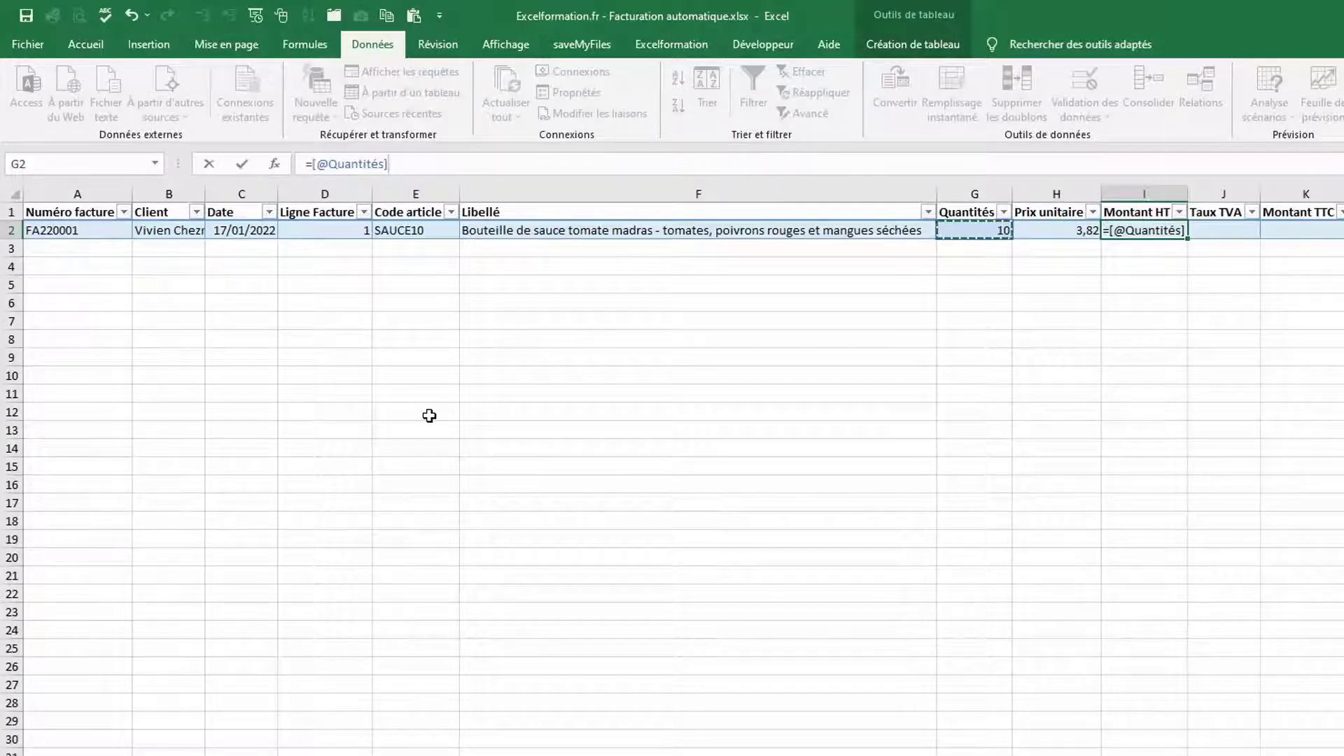
pyautogui.write('*')
pyautogui.press('Left')
pyautogui.press('Return')
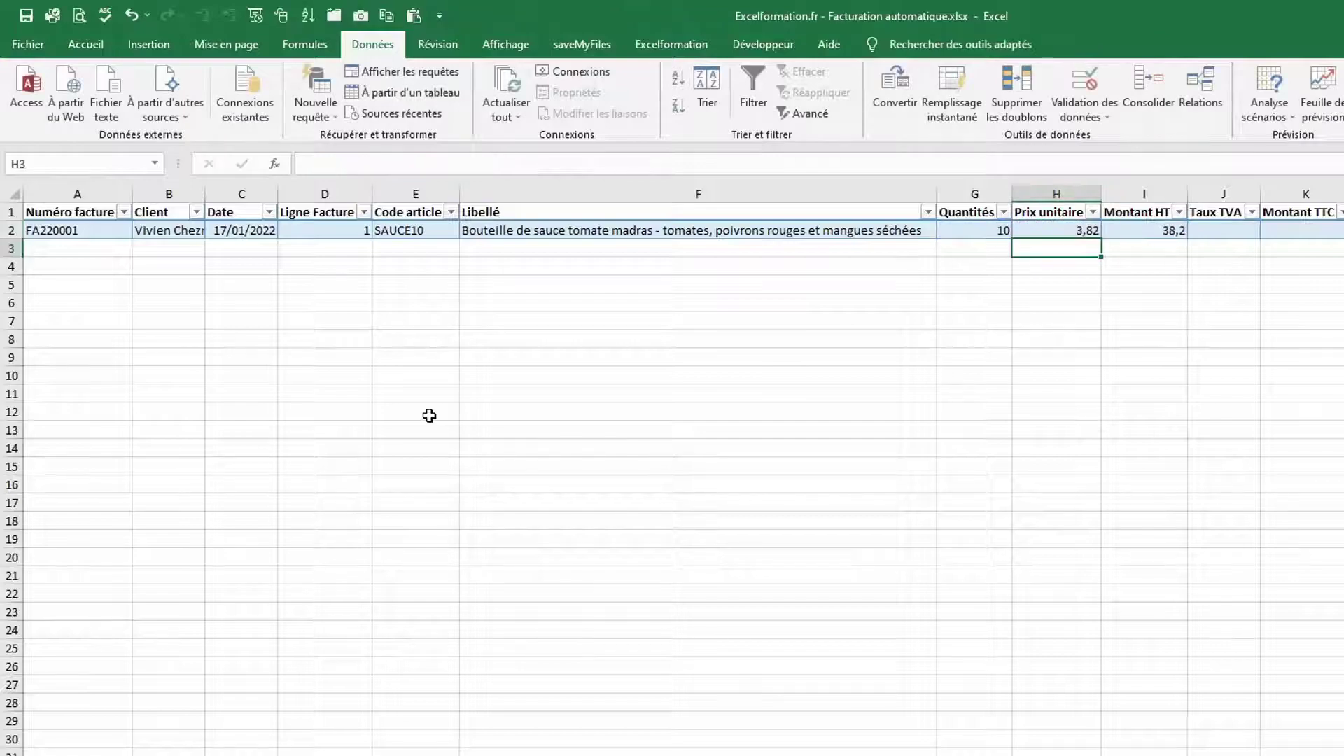
# Make Taux TVA use the same lookup formula returning the Taux TVA column
pyautogui.press('Up')
pyautogui.press('Right')
pyautogui.press('Right')
pyautogui.press('F2')
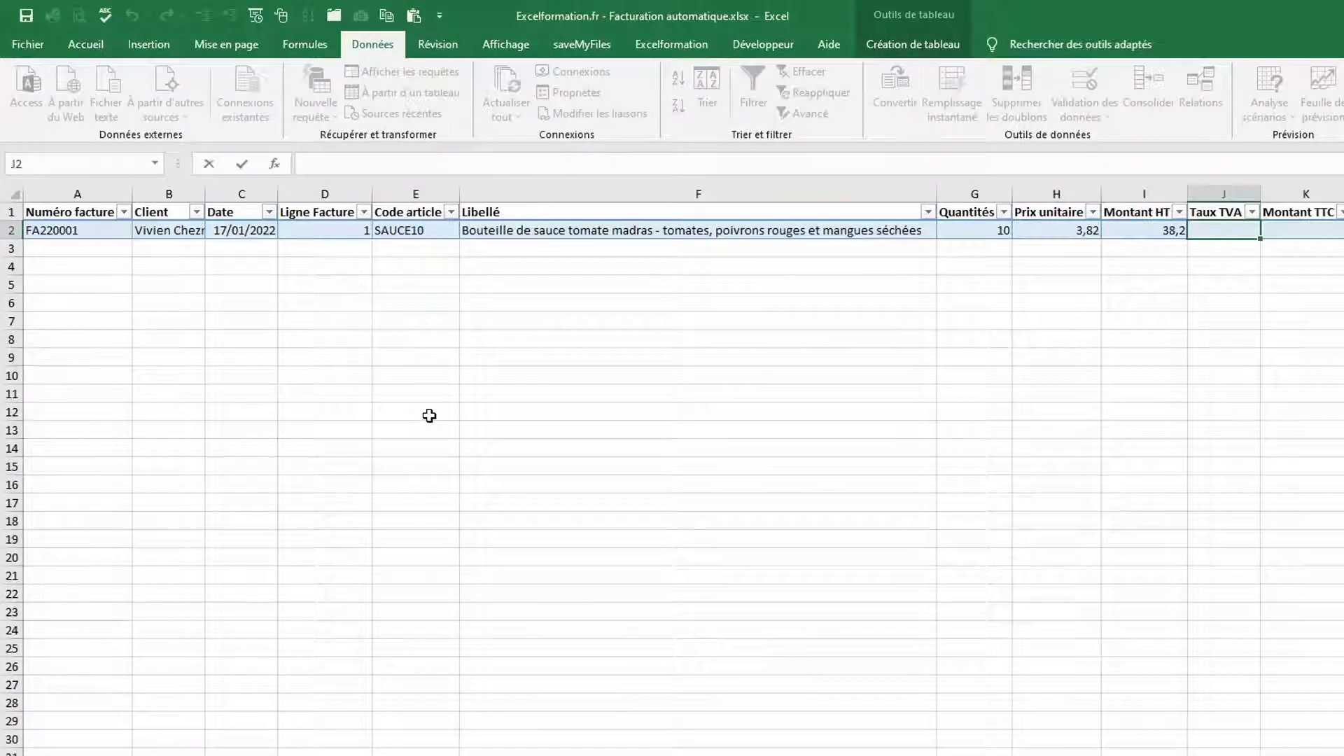
pyautogui.write('v')
pyautogui.press('BackSpace')
pyautogui.write('=')
pyautogui.hotkey('ctrl', 'v')
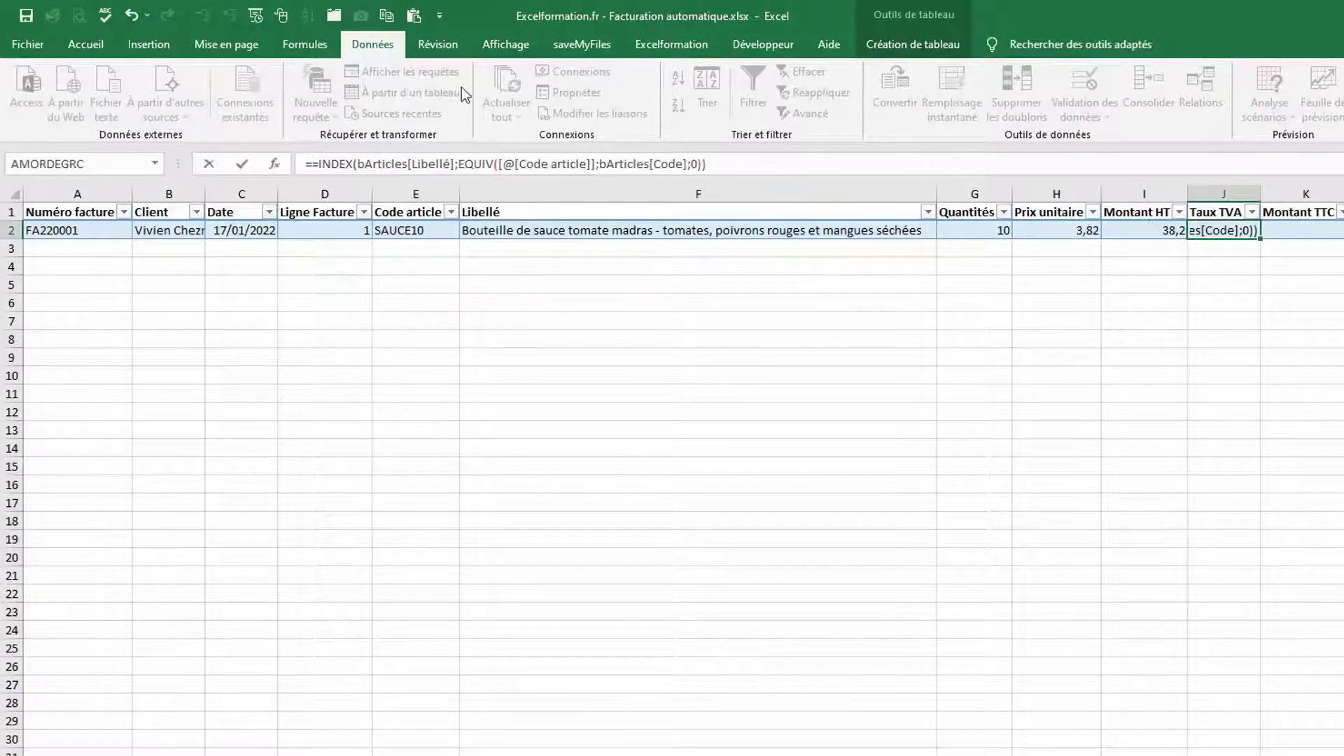
pyautogui.click(453, 168)
pyautogui.press('BackSpace')
pyautogui.press('BackSpace')
pyautogui.press('BackSpace')
pyautogui.press('BackSpace')
pyautogui.press('BackSpace')
pyautogui.press('BackSpace')
pyautogui.press('BackSpace')
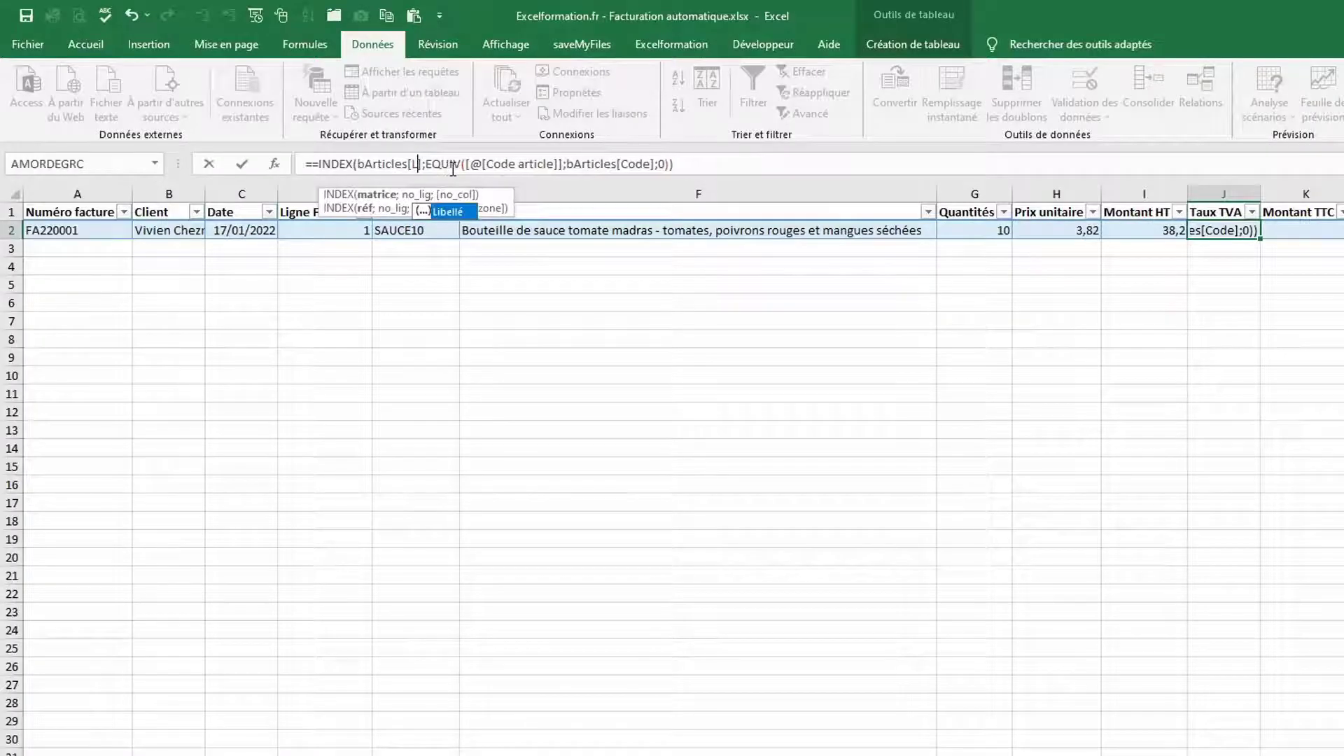
pyautogui.write('Taux TVA')
pyautogui.press('Tab')
pyautogui.press('Tab')
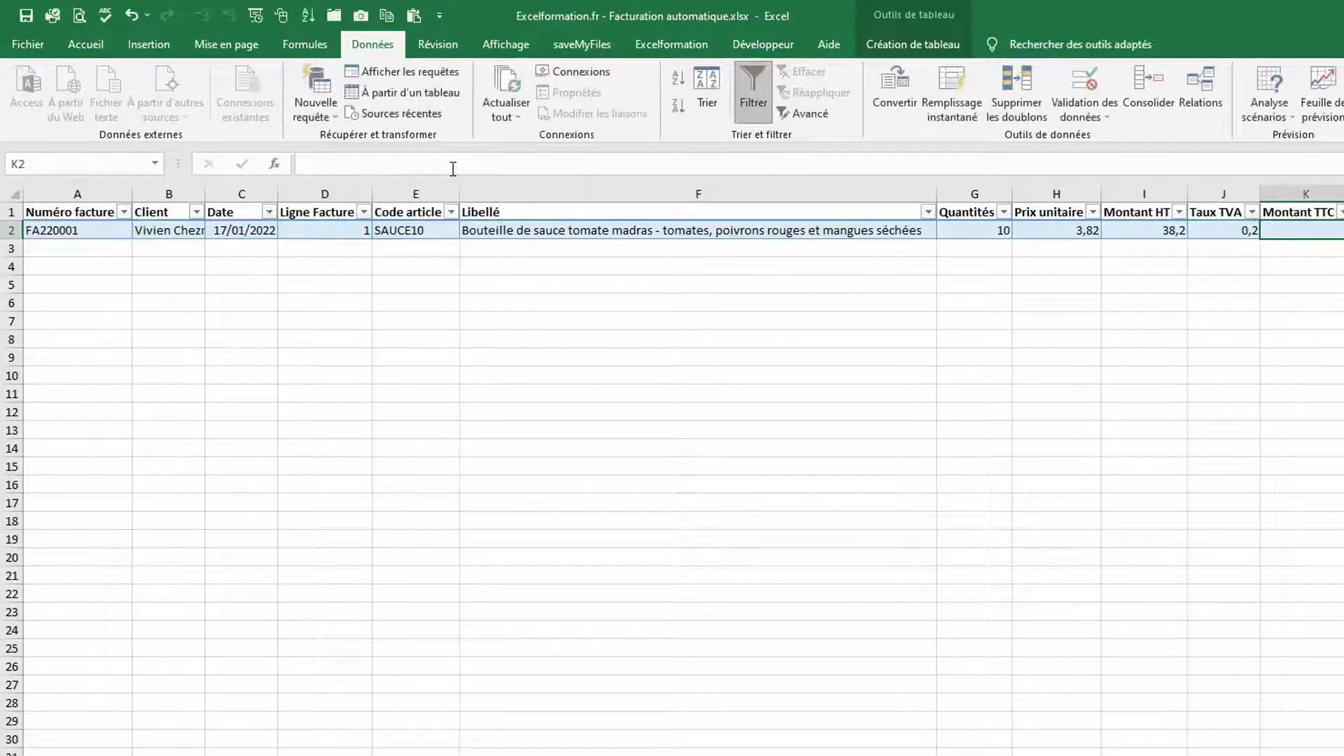
# Set Montant TTC to =[@[Montant HT]]*(1+[@[Taux TVA]])
pyautogui.write('=')
pyautogui.press('Left')
pyautogui.press('Left')
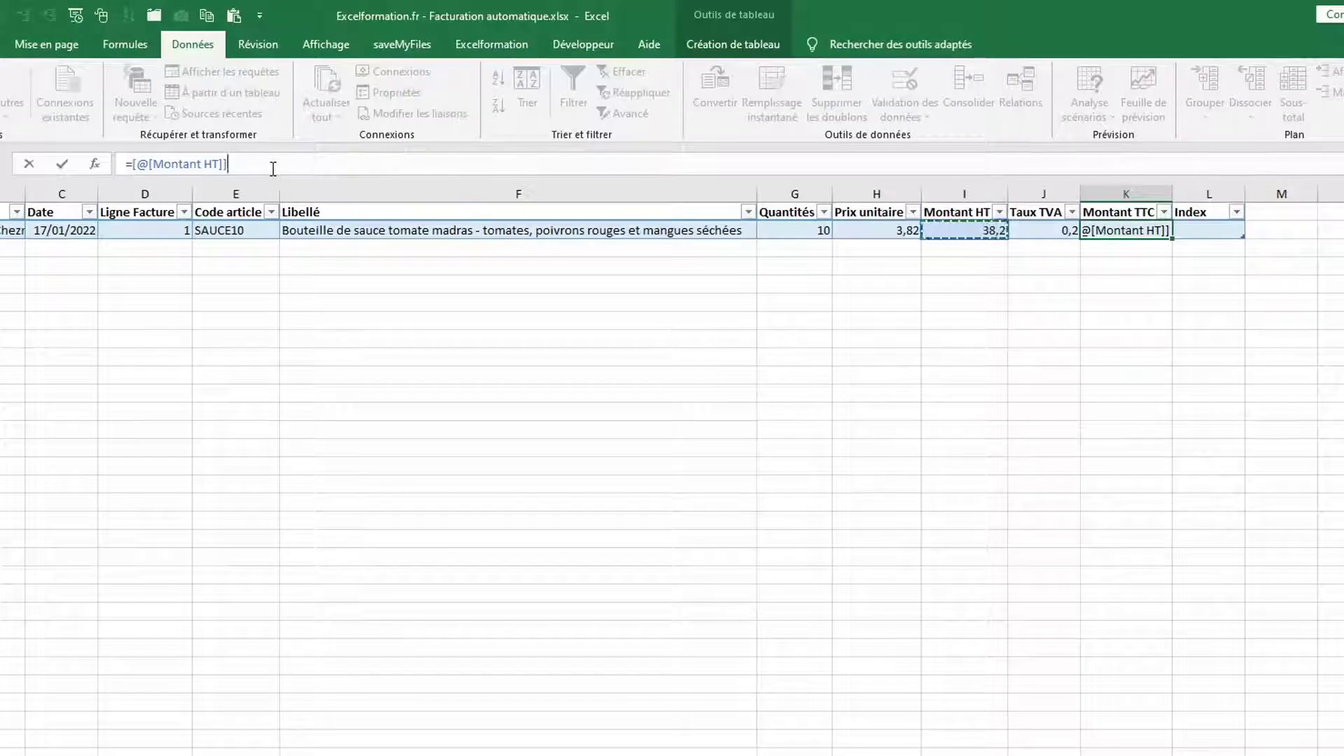
pyautogui.write('*(1')
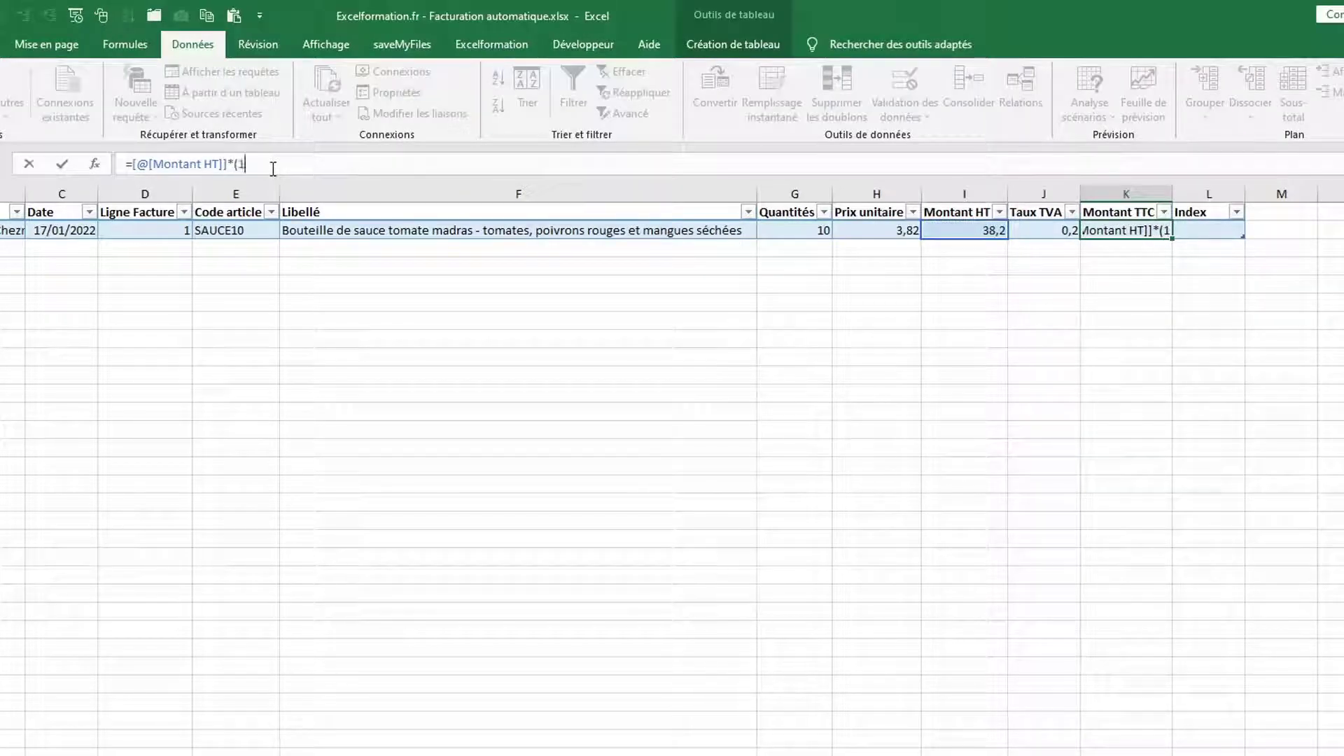
pyautogui.write('+')
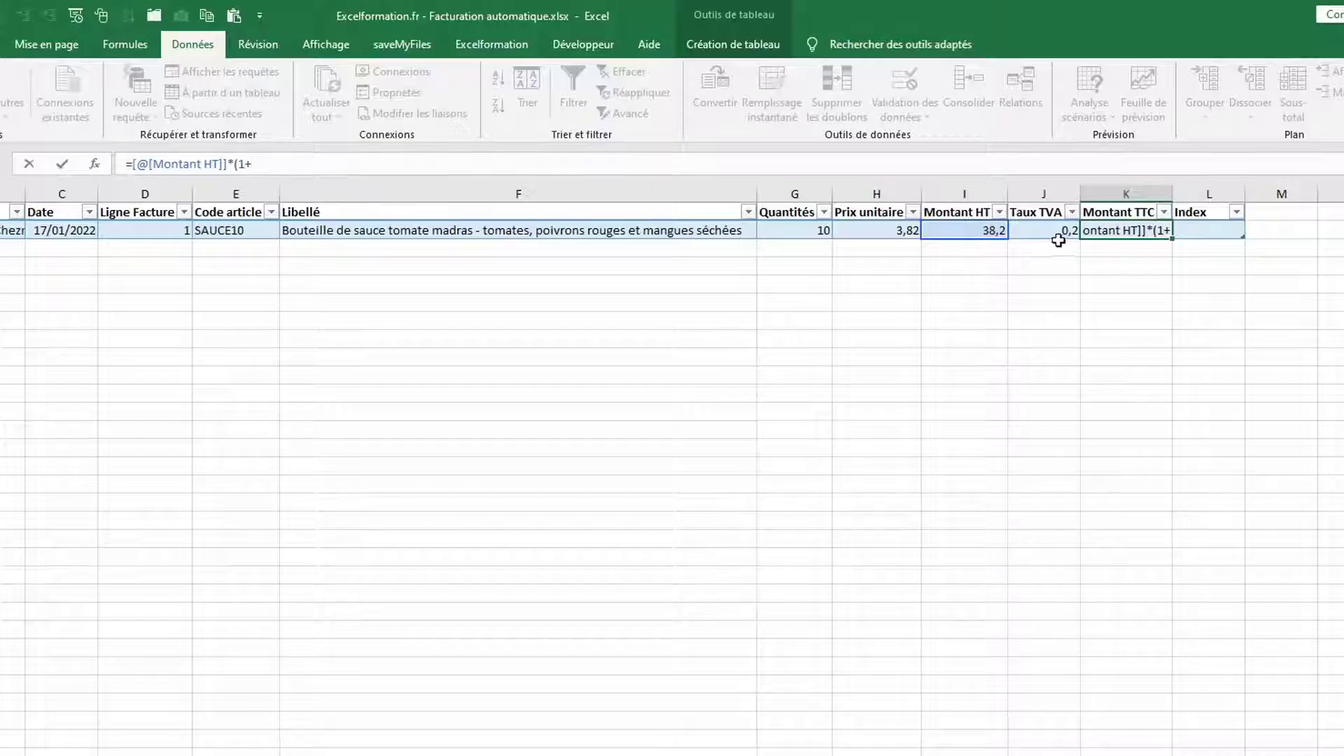
pyautogui.click(1051, 229)
pyautogui.write(')')
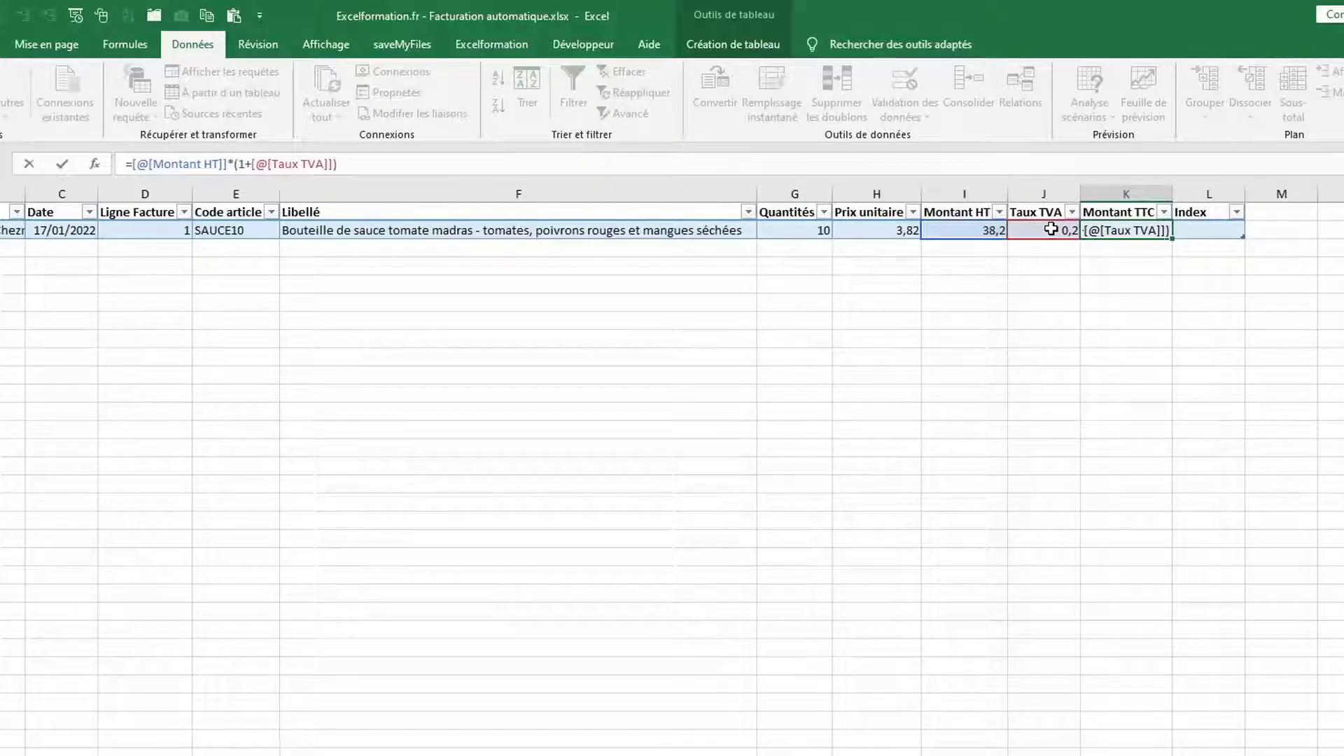
pyautogui.press('Tab')
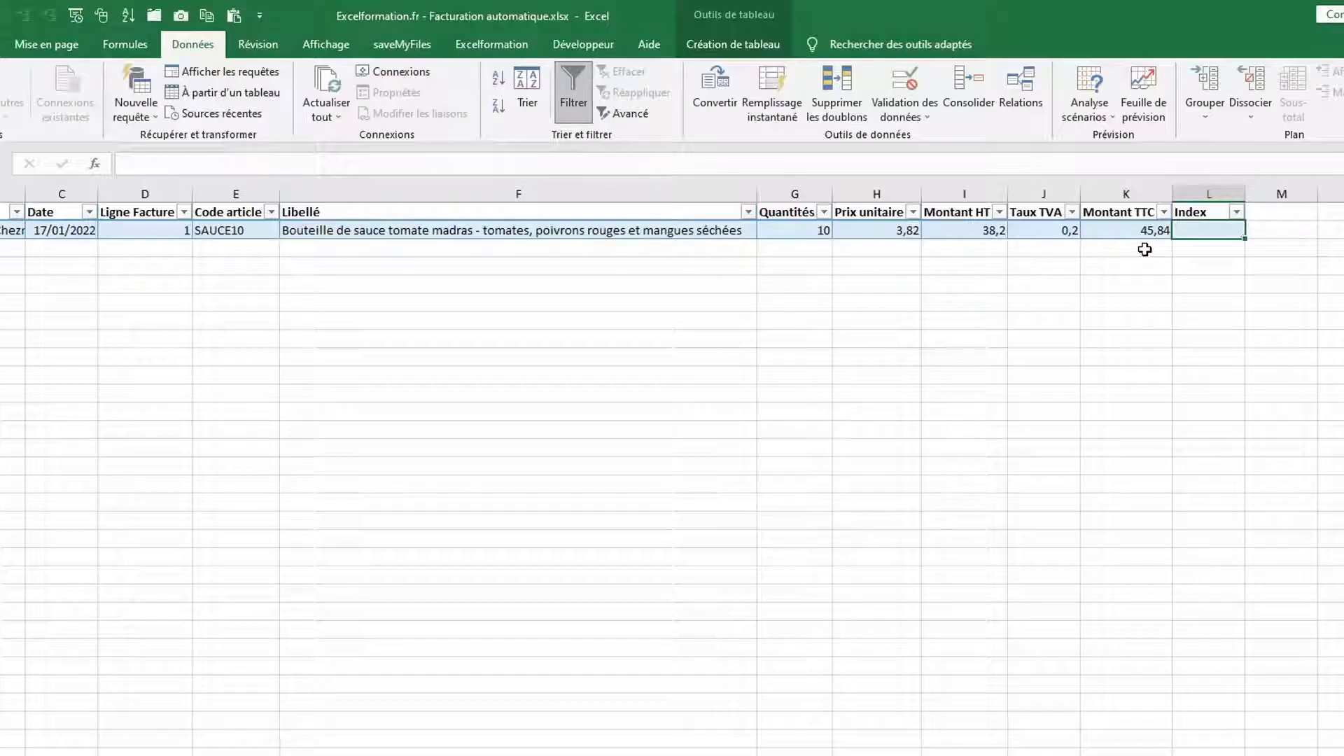
# Set Index to =[@[Numéro facture]]&"-"&[@[Ligne Facture]]
pyautogui.write('=')
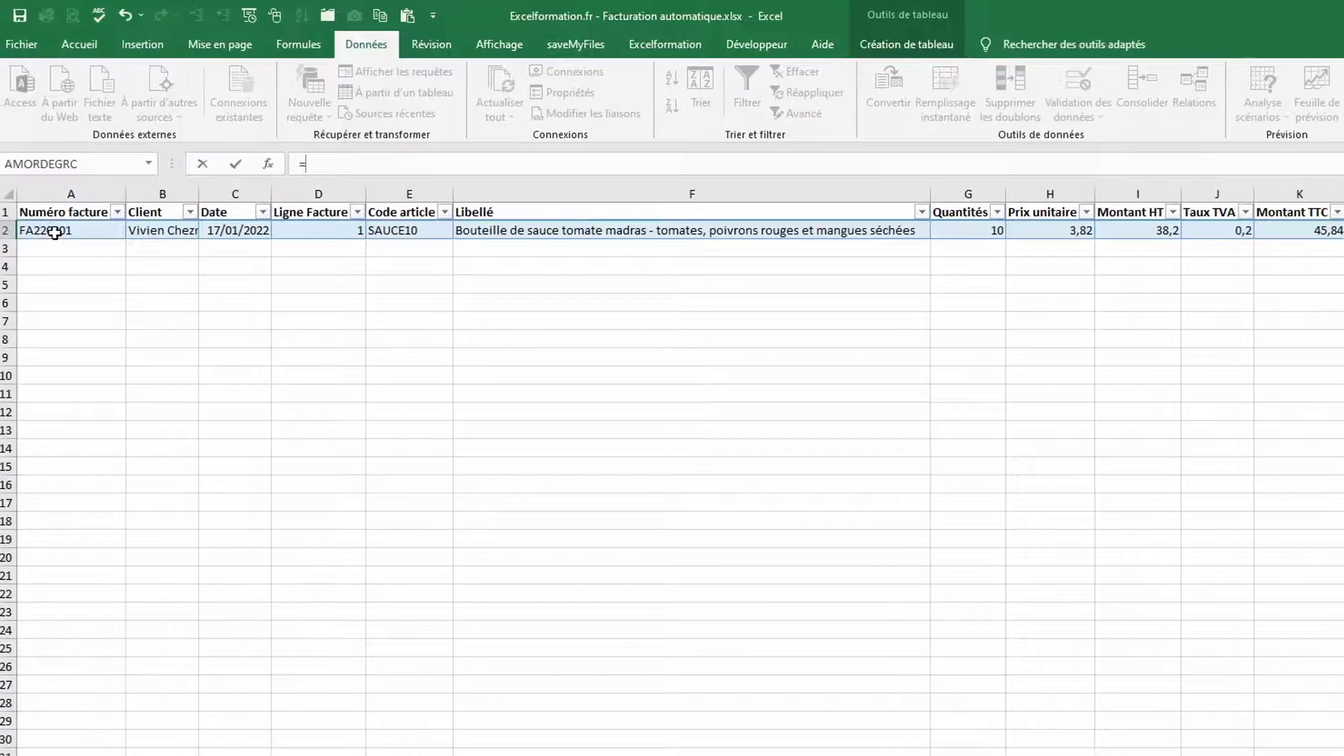
pyautogui.click(55, 232)
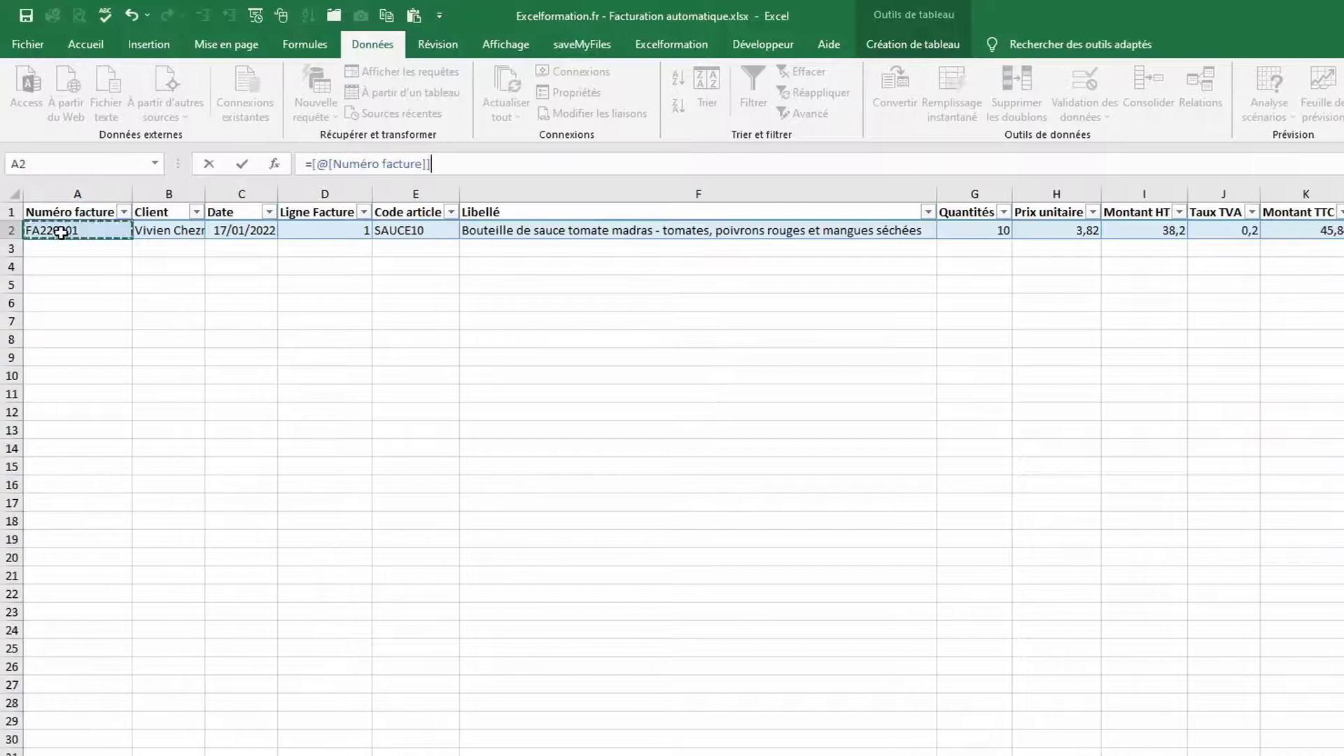
pyautogui.write('&')
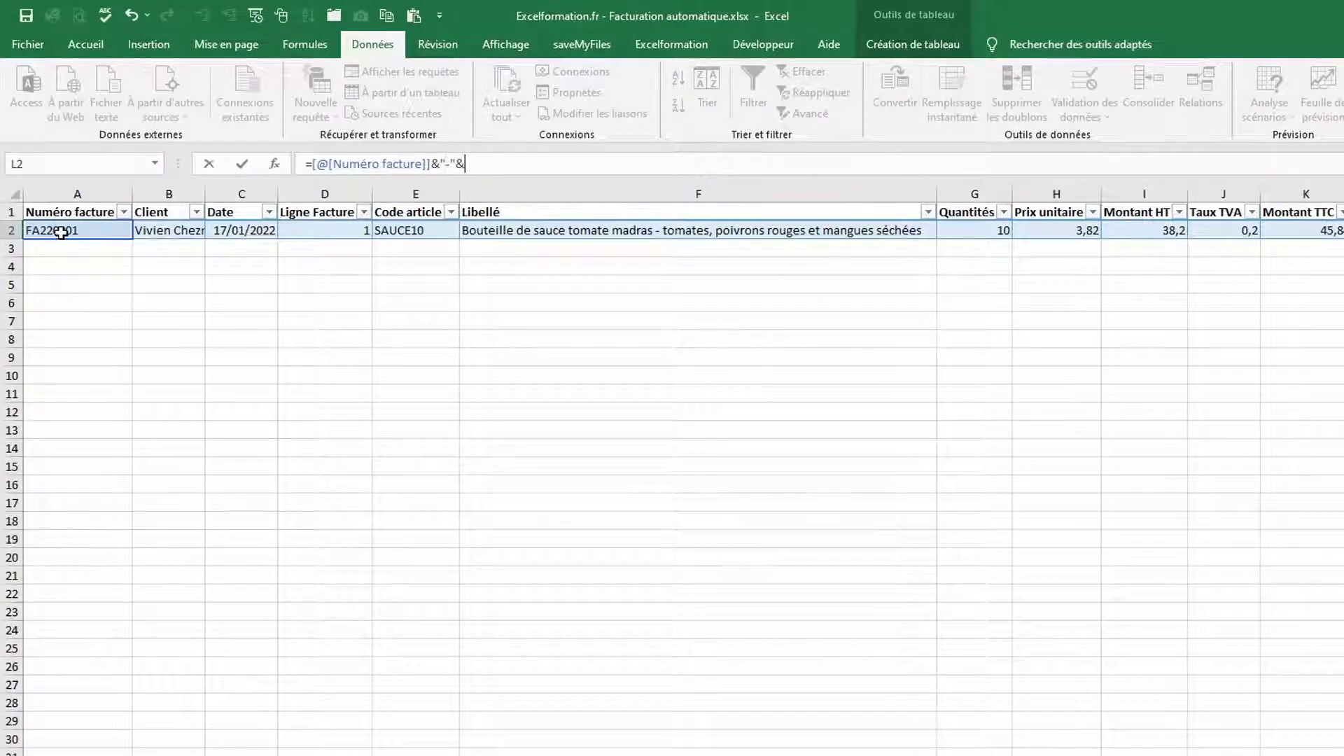
pyautogui.write('"-"&')
pyautogui.click(307, 229)
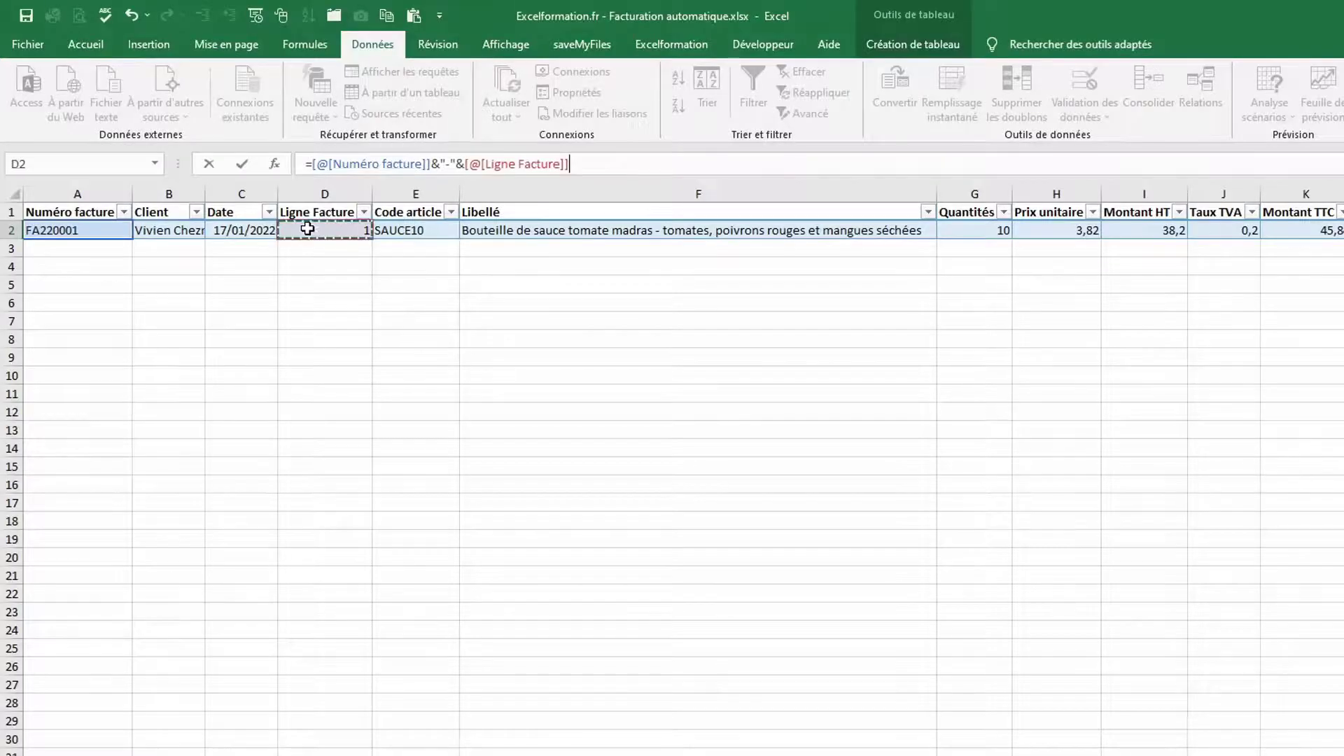
pyautogui.press('Return')
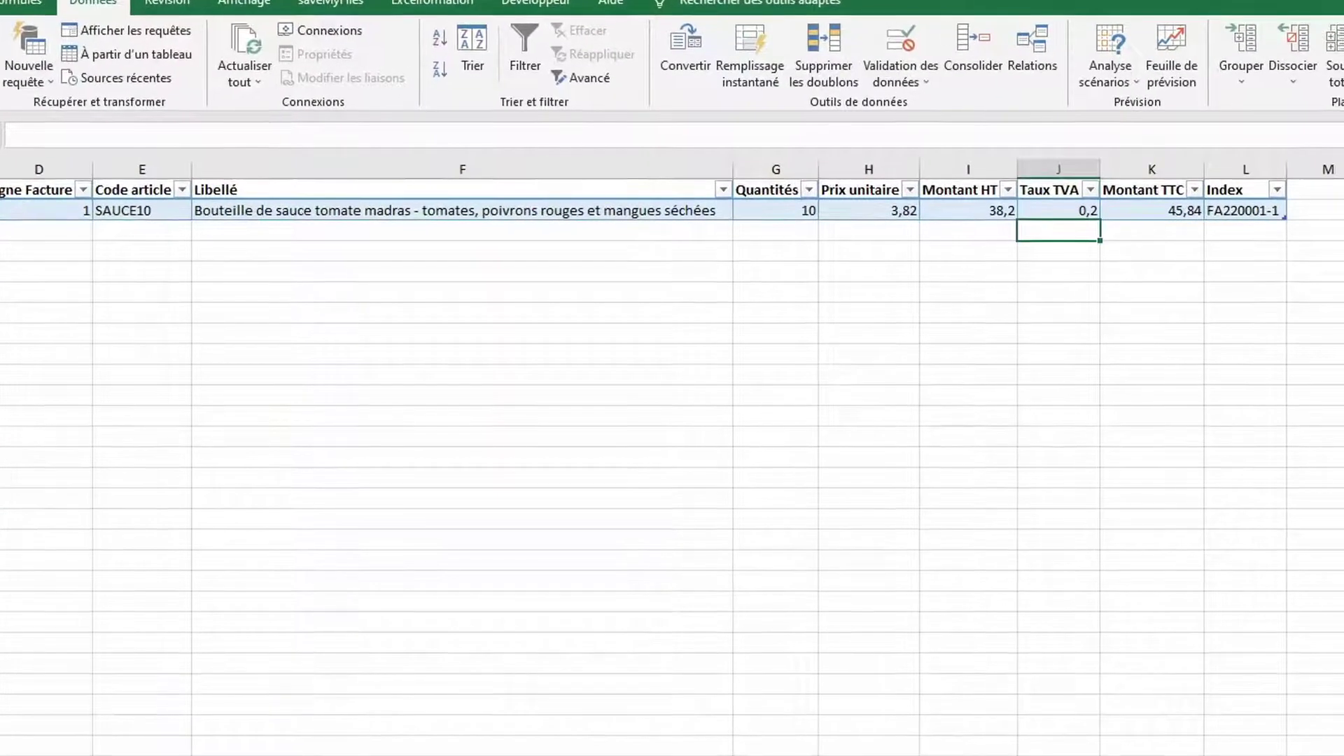
pyautogui.press('Home')
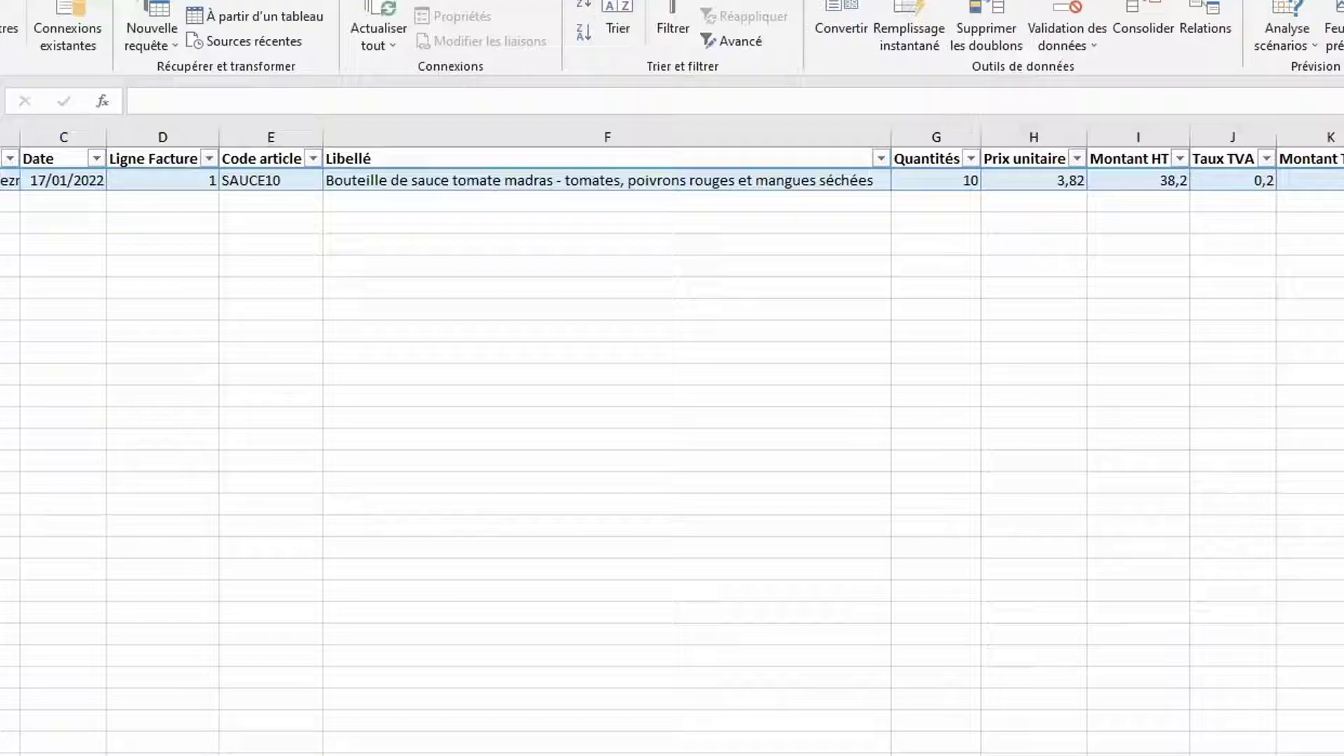
# Add invoice FA220002 line 1: chosen client, date 18/01/2022, article SAUCE05, quantity 5
pyautogui.write('FA')
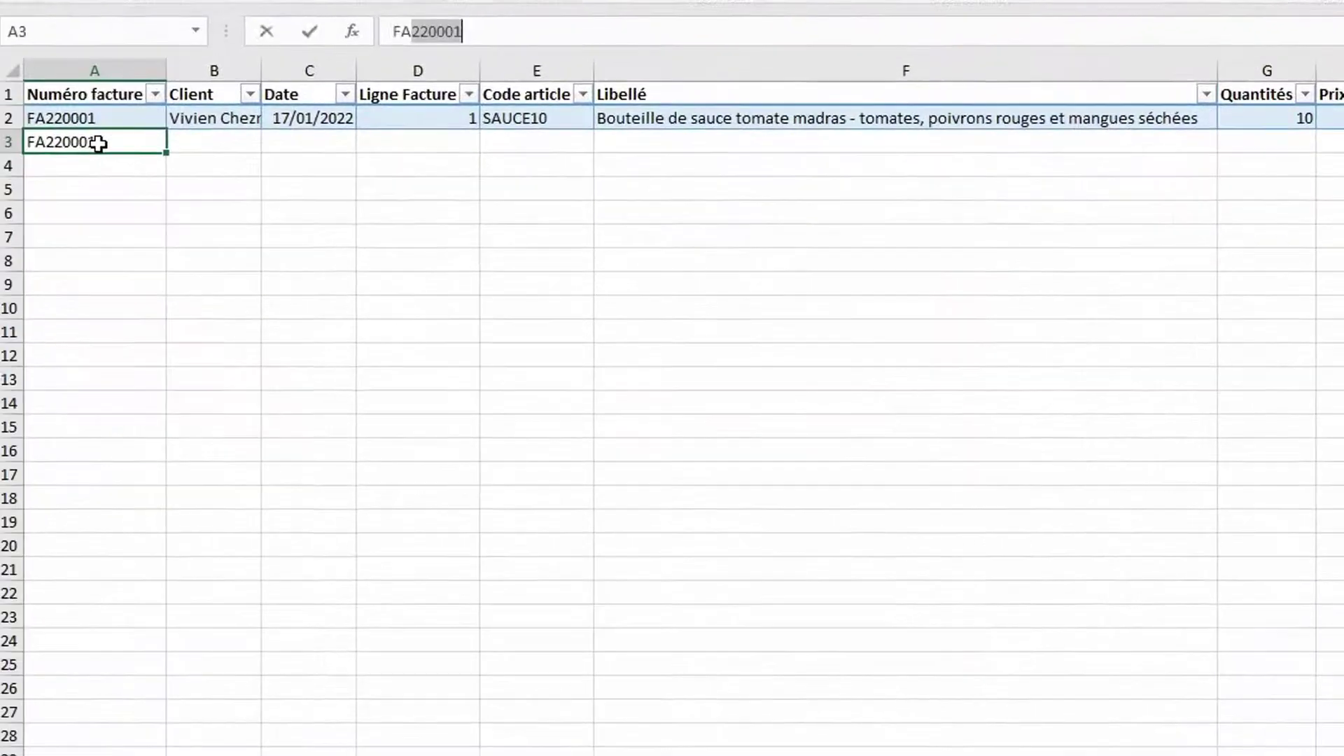
pyautogui.write('22')
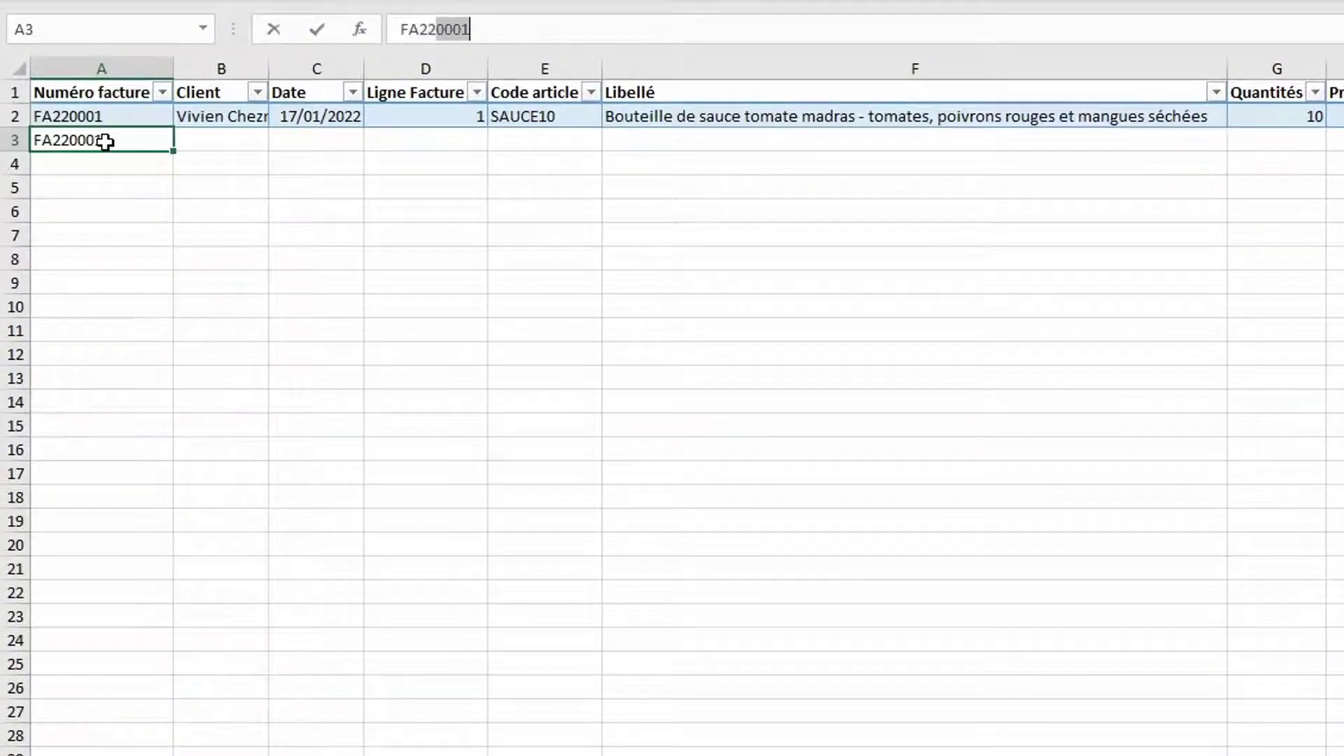
pyautogui.write('0002')
pyautogui.press('Tab')
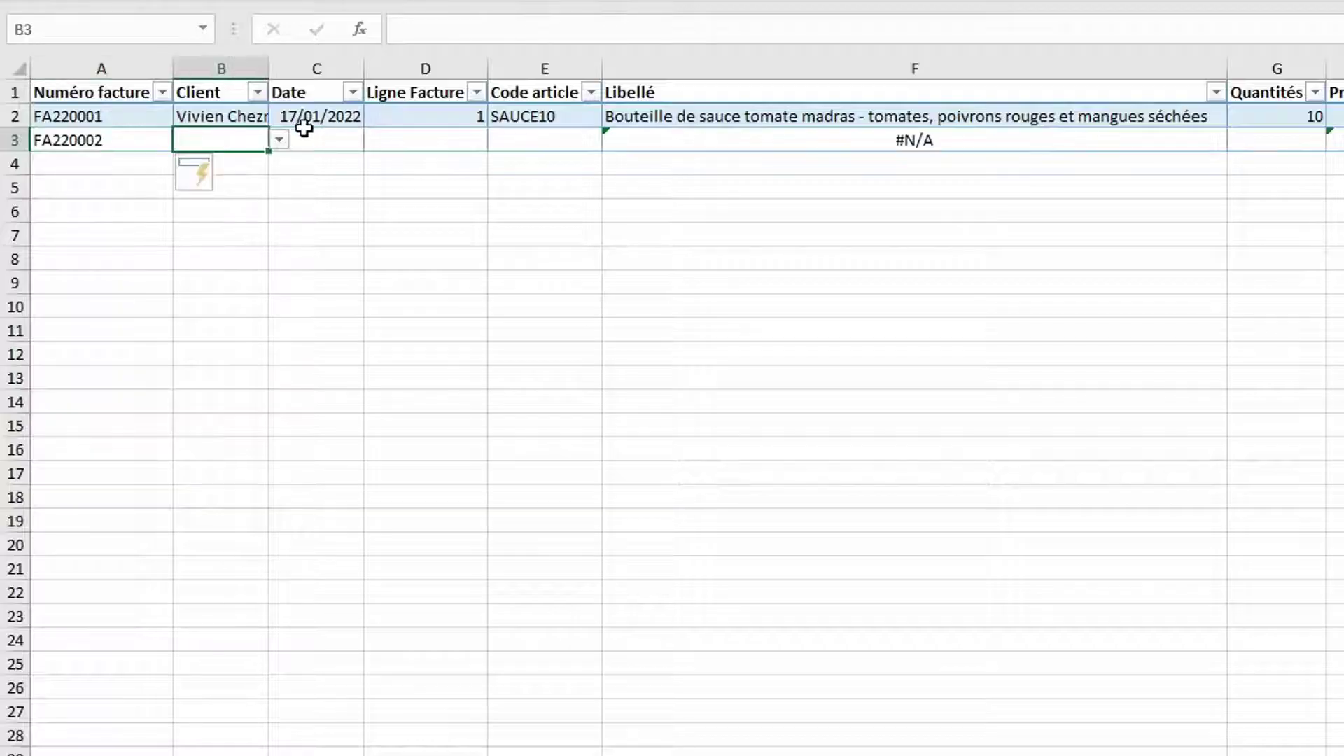
pyautogui.click(280, 140)
pyautogui.click(223, 221)
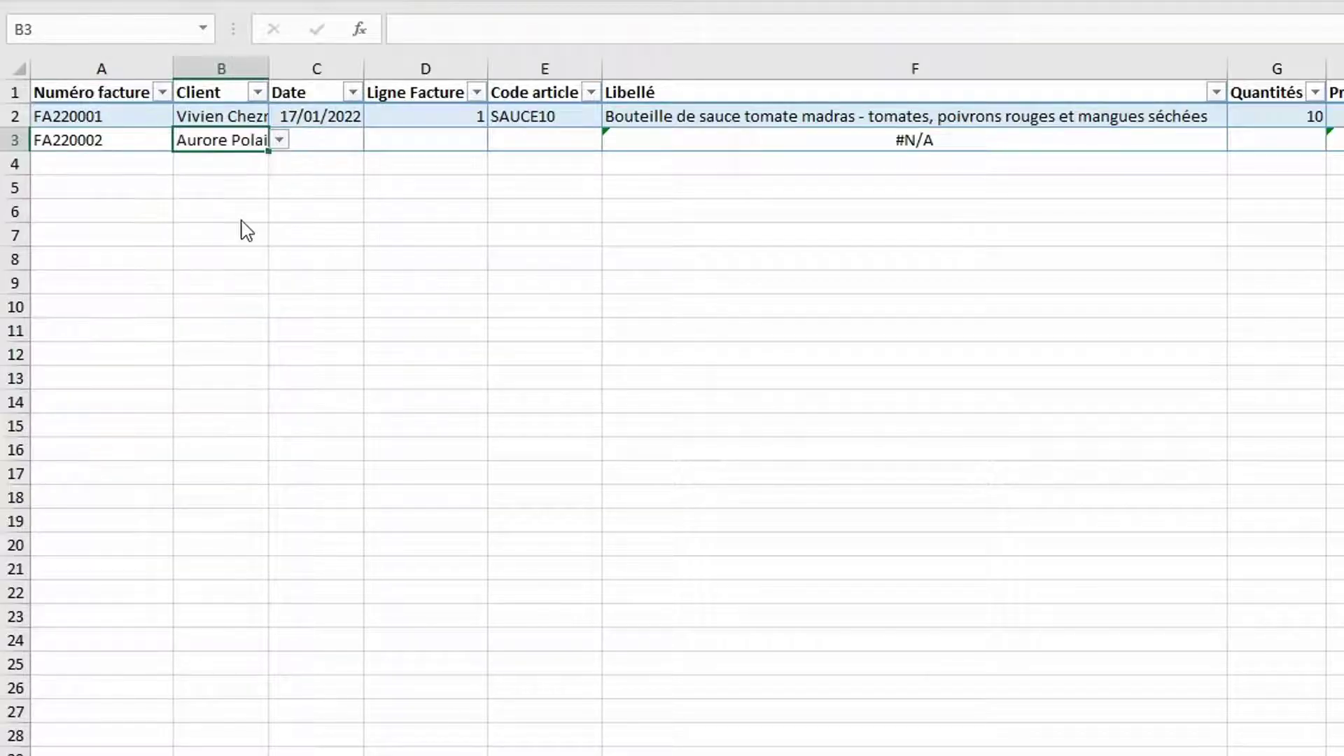
pyautogui.click(328, 139)
pyautogui.write('18/0')
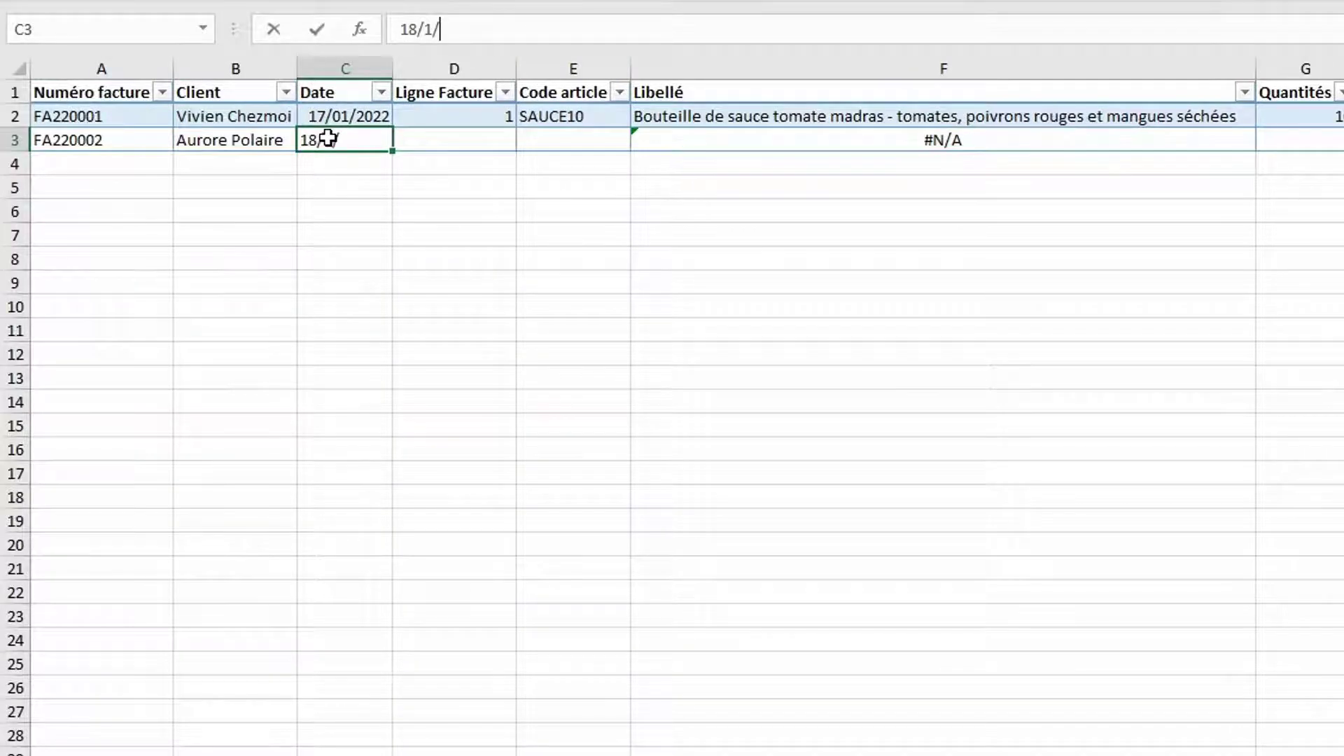
pyautogui.write('1/202')
pyautogui.press('Tab')
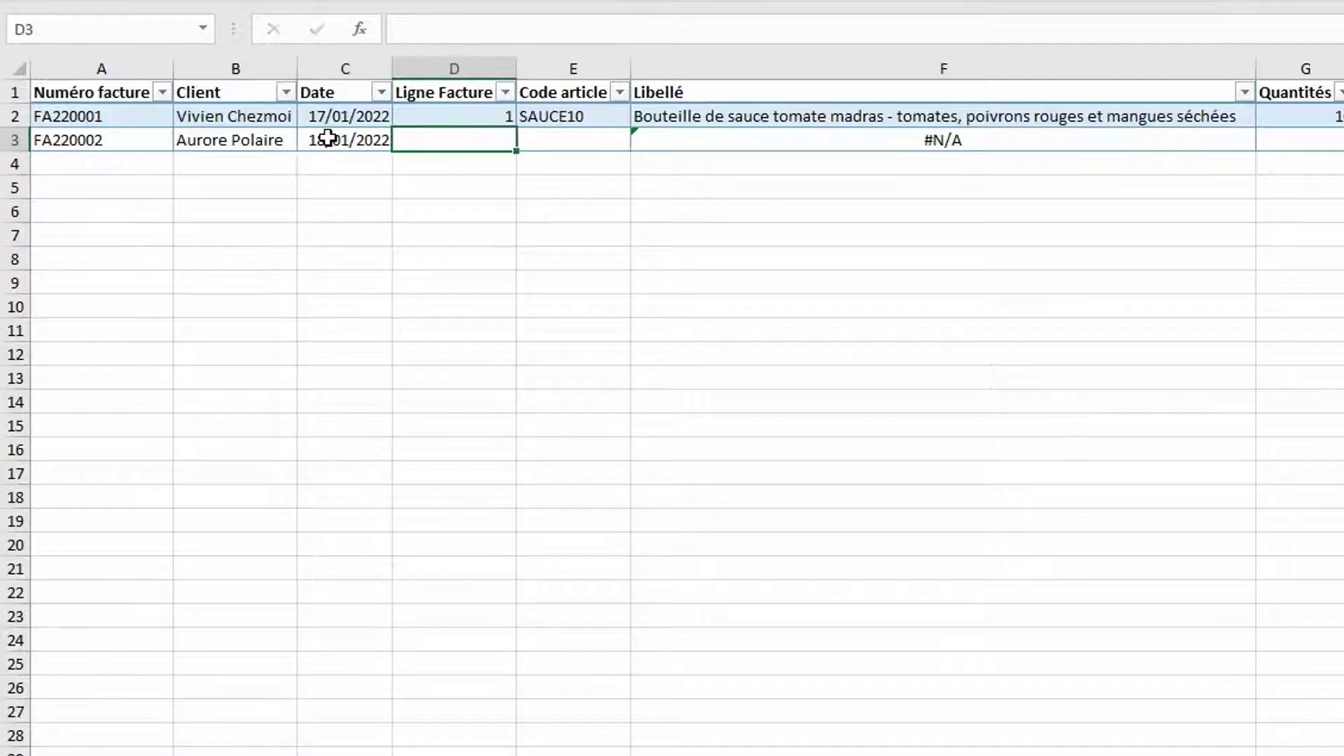
pyautogui.write('1')
pyautogui.press('Tab')
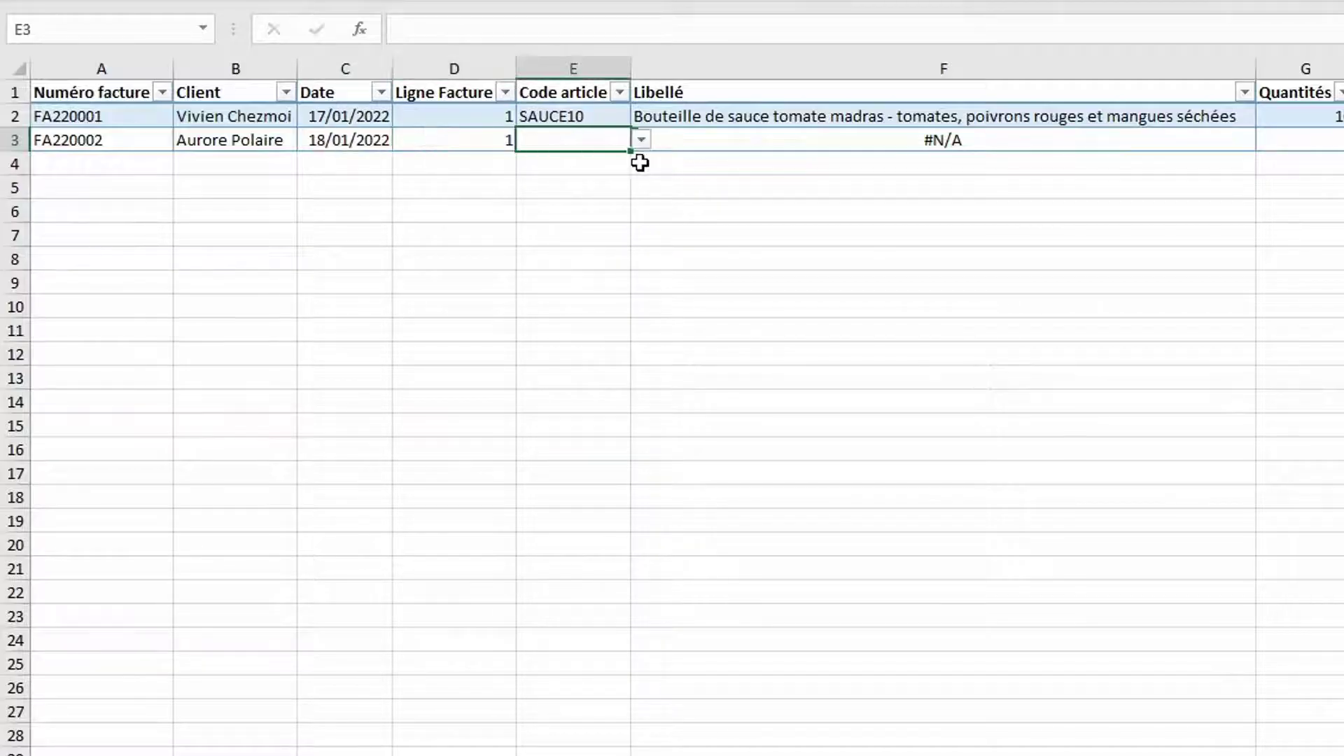
pyautogui.click(641, 140)
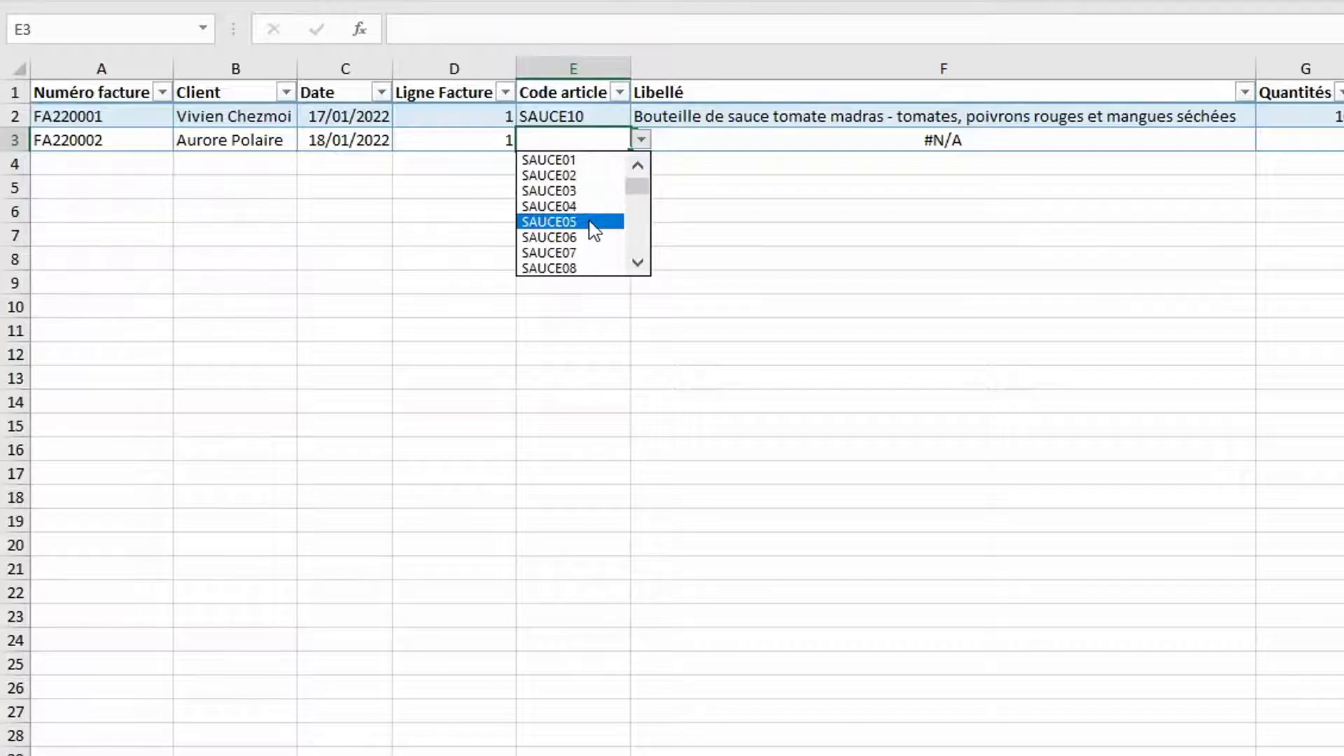
pyautogui.click(594, 223)
pyautogui.click(750, 129)
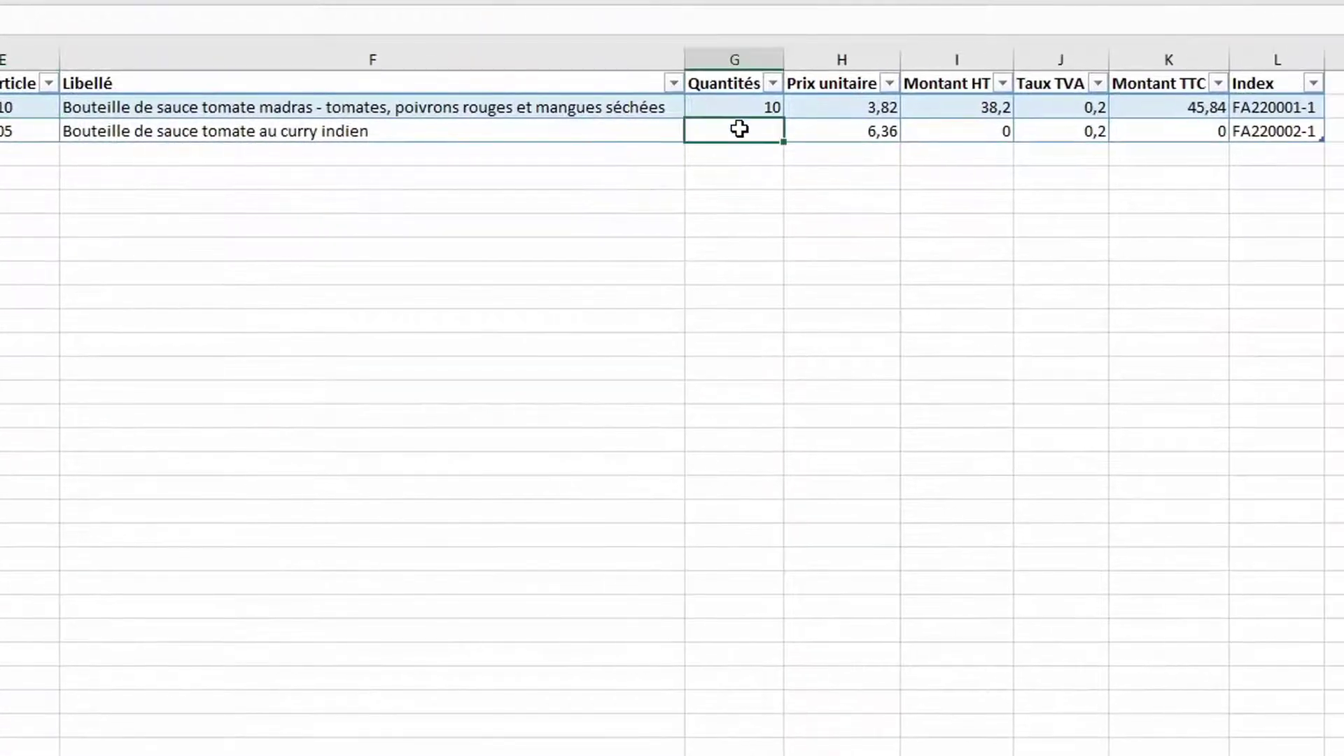
pyautogui.write('5')
pyautogui.press('Return')
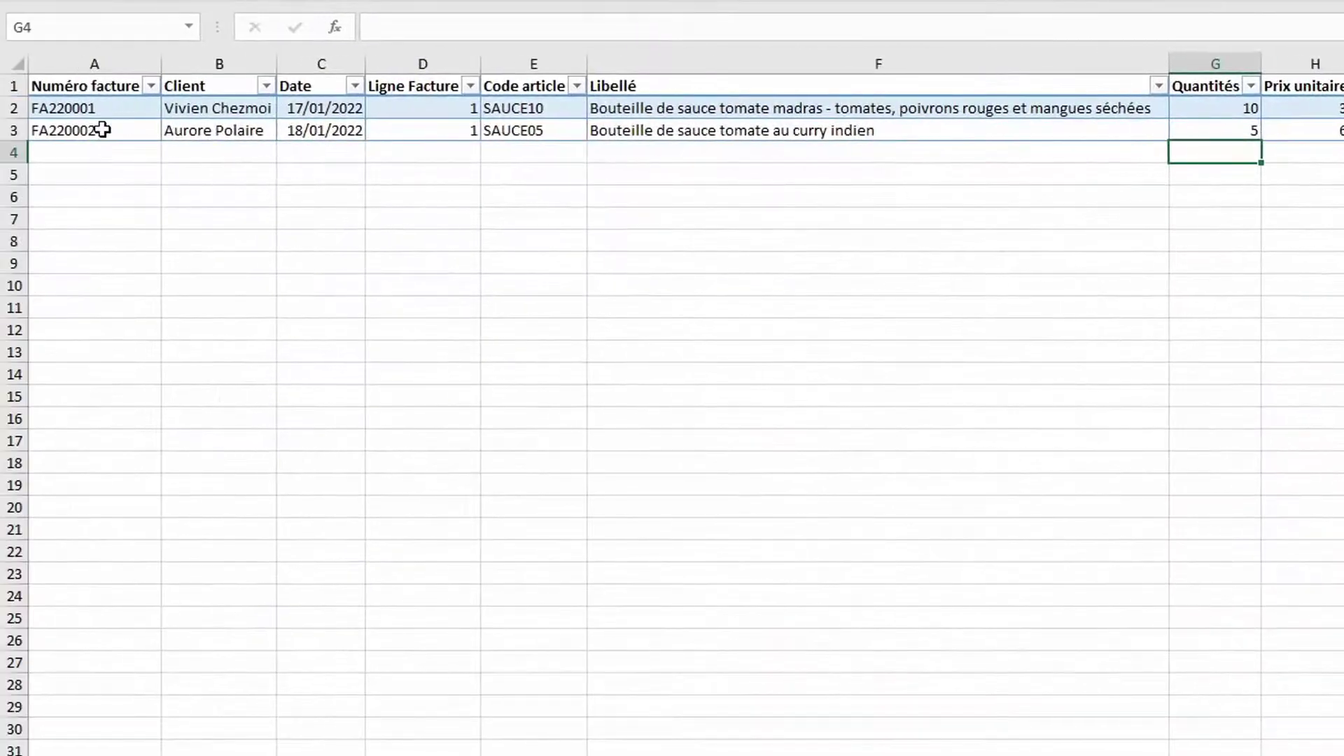
# Add FA220002 line 2 by filling down row 3, with article RIZ01, quantity 2
pyautogui.click(87, 151)
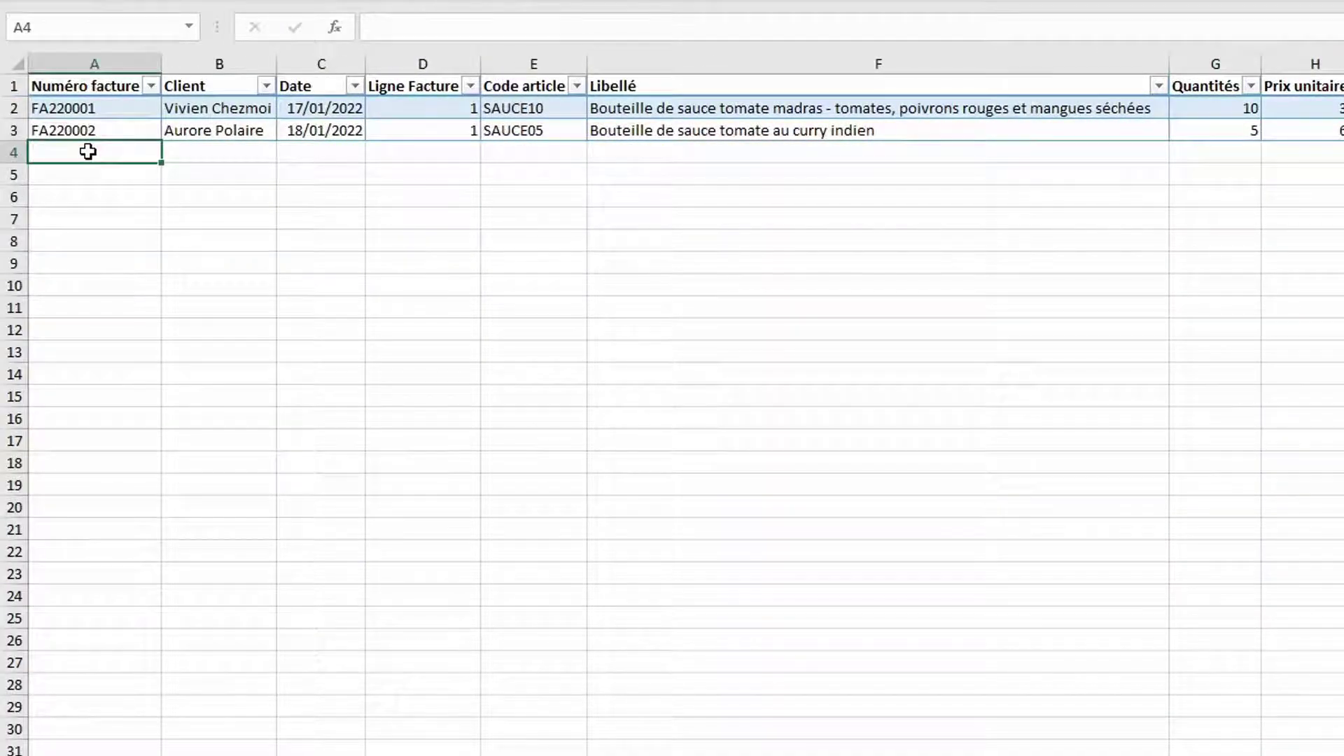
pyautogui.hotkey('ctrl', 'b')
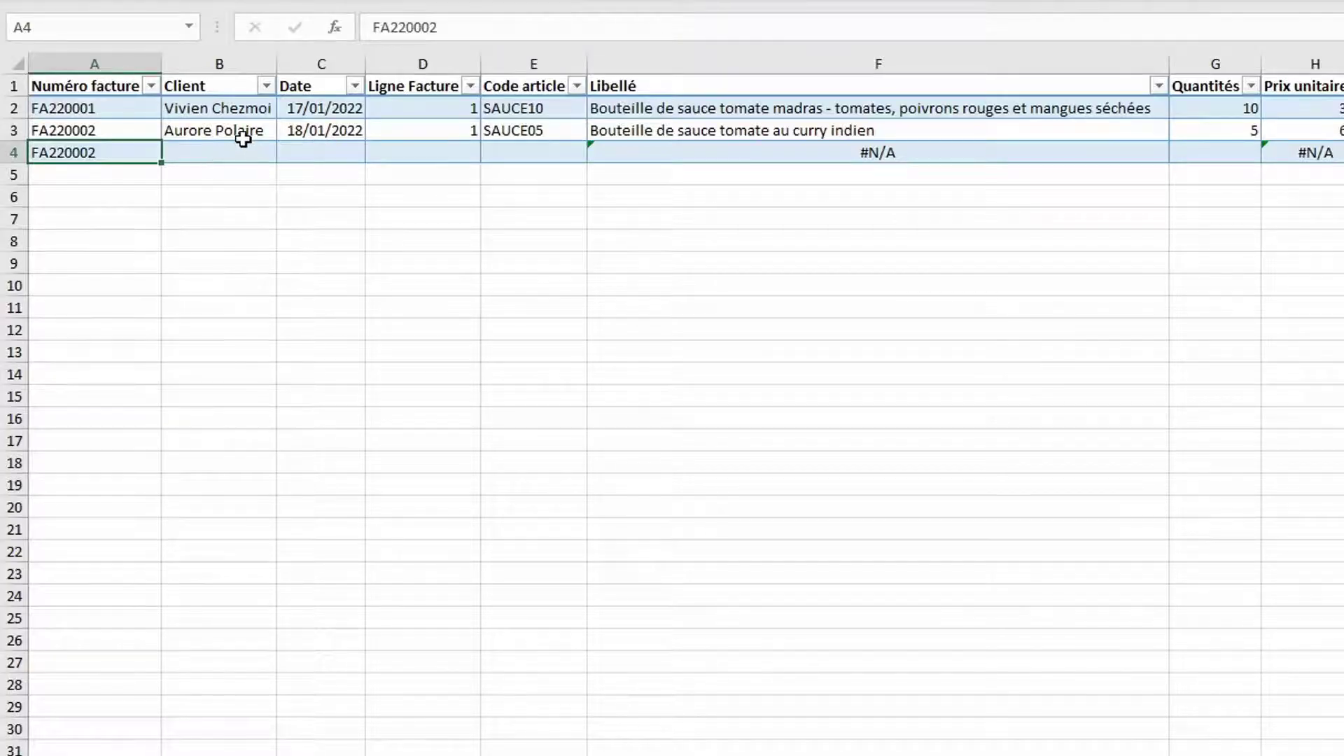
pyautogui.click(422, 156)
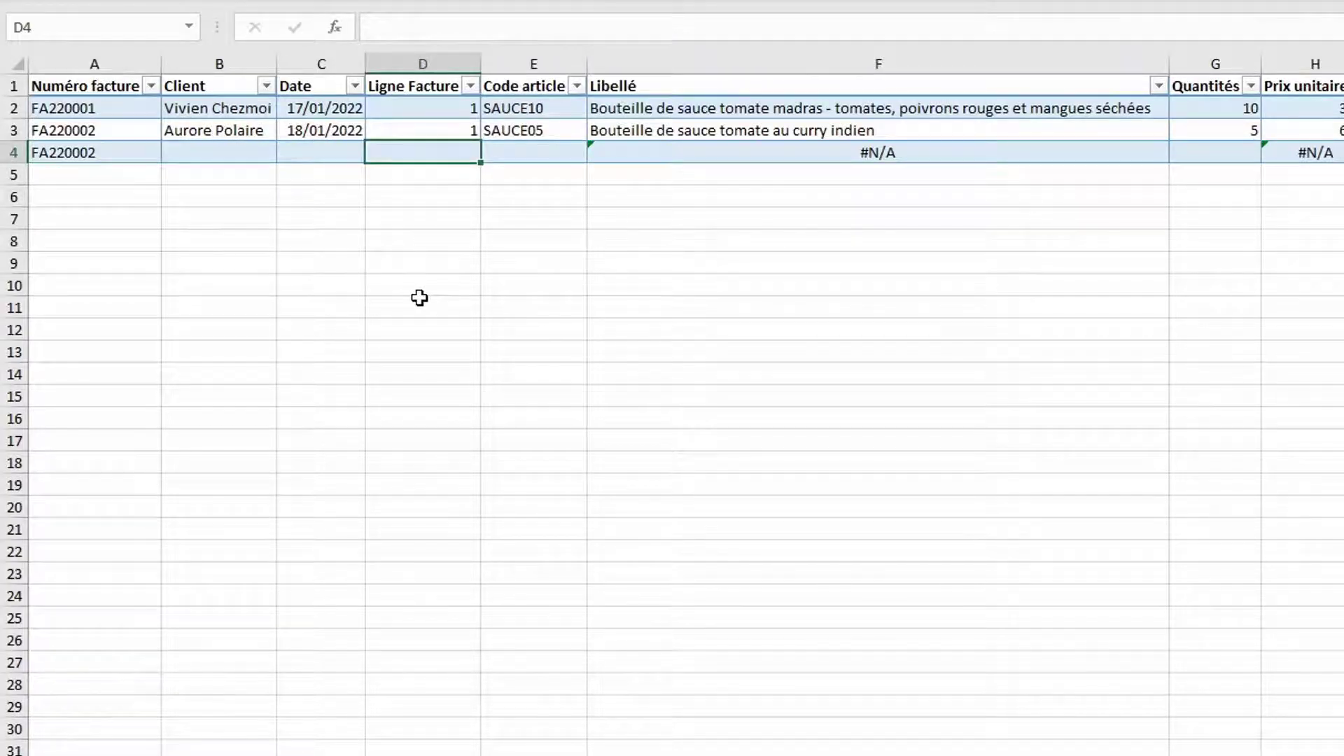
pyautogui.write('2')
pyautogui.press('Tab')
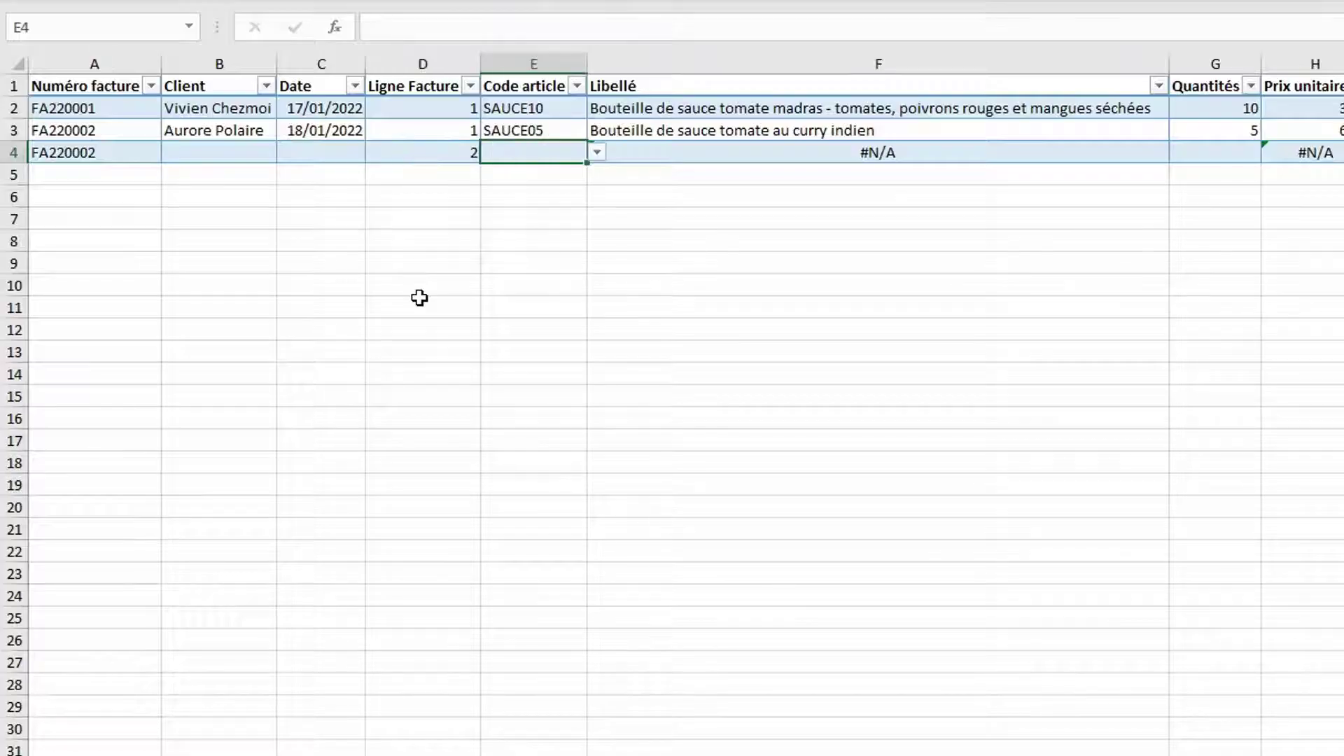
pyautogui.click(598, 153)
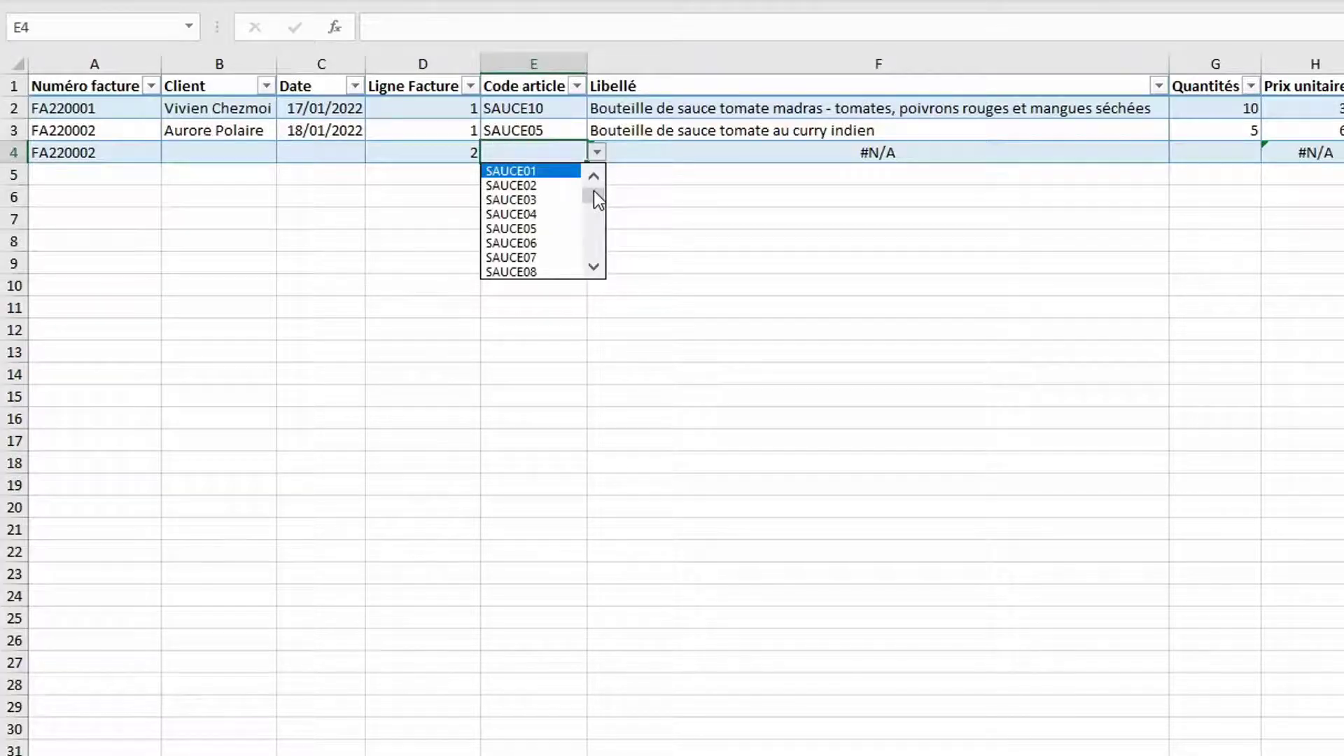
pyautogui.moveTo(593, 190); pyautogui.dragTo(596, 249)
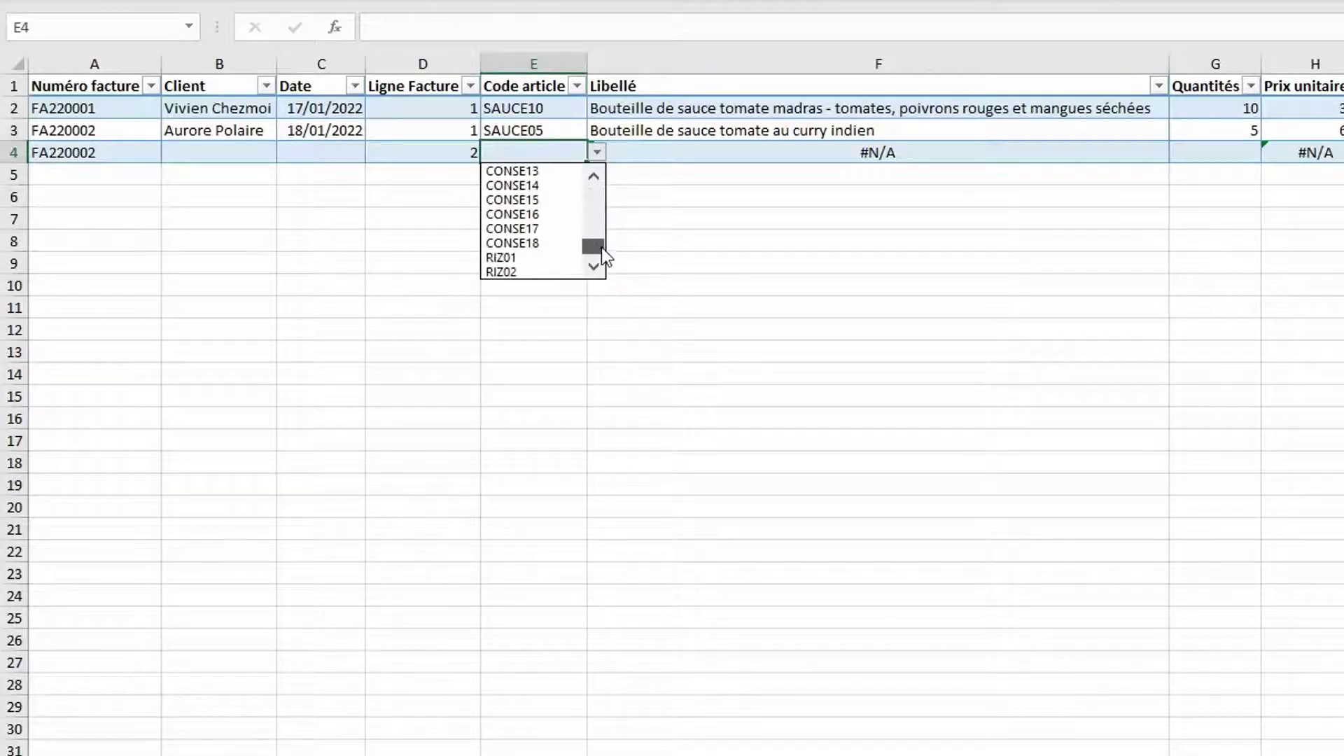
pyautogui.click(556, 258)
pyautogui.doubleClick(1228, 149)
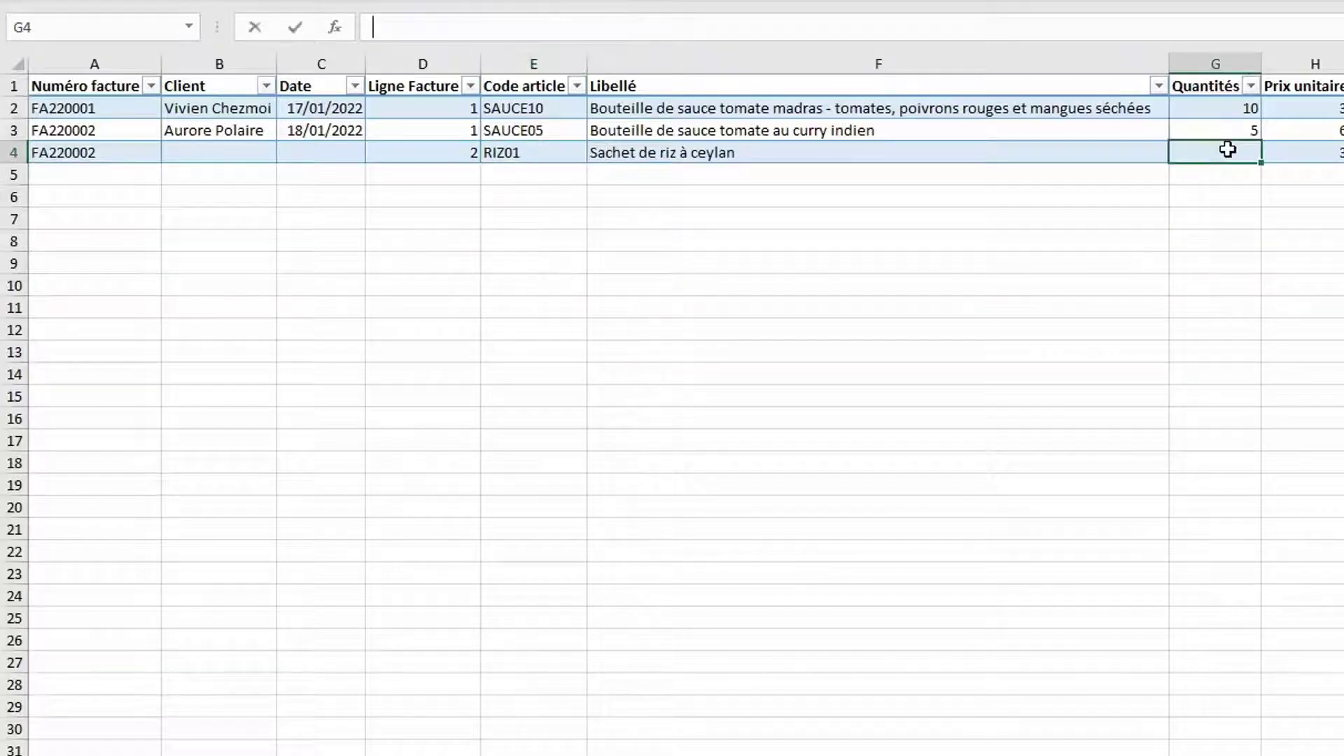
pyautogui.write('2')
pyautogui.press('Return')
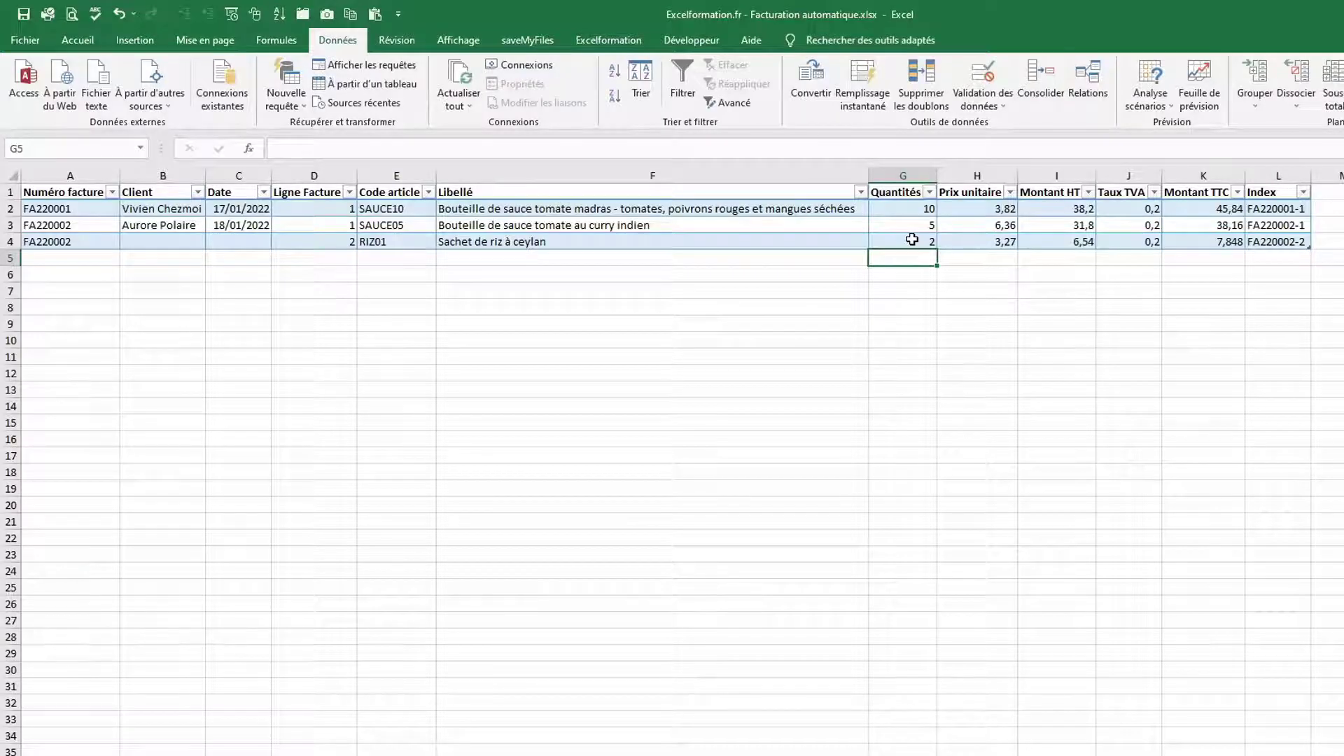
# Apply a light green fill to the Libellé column and columns H to L
pyautogui.click(697, 182)
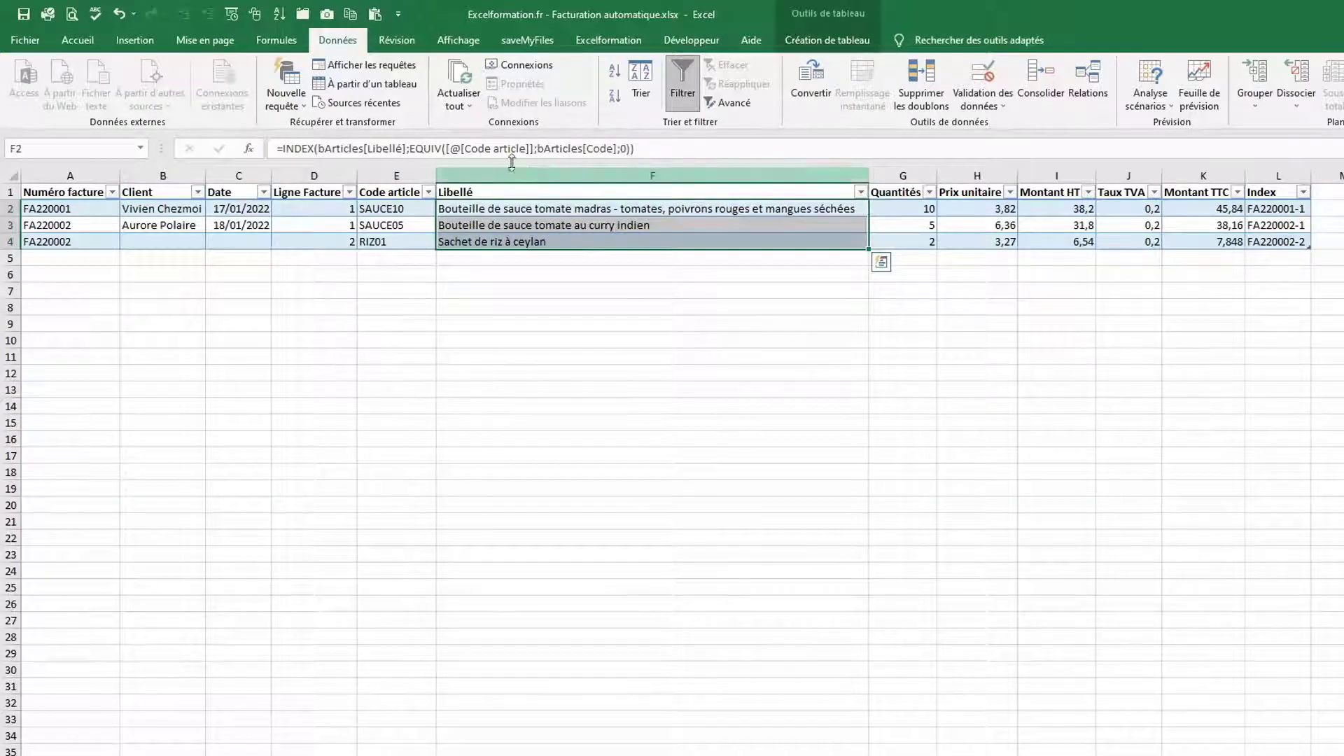
pyautogui.click(78, 40)
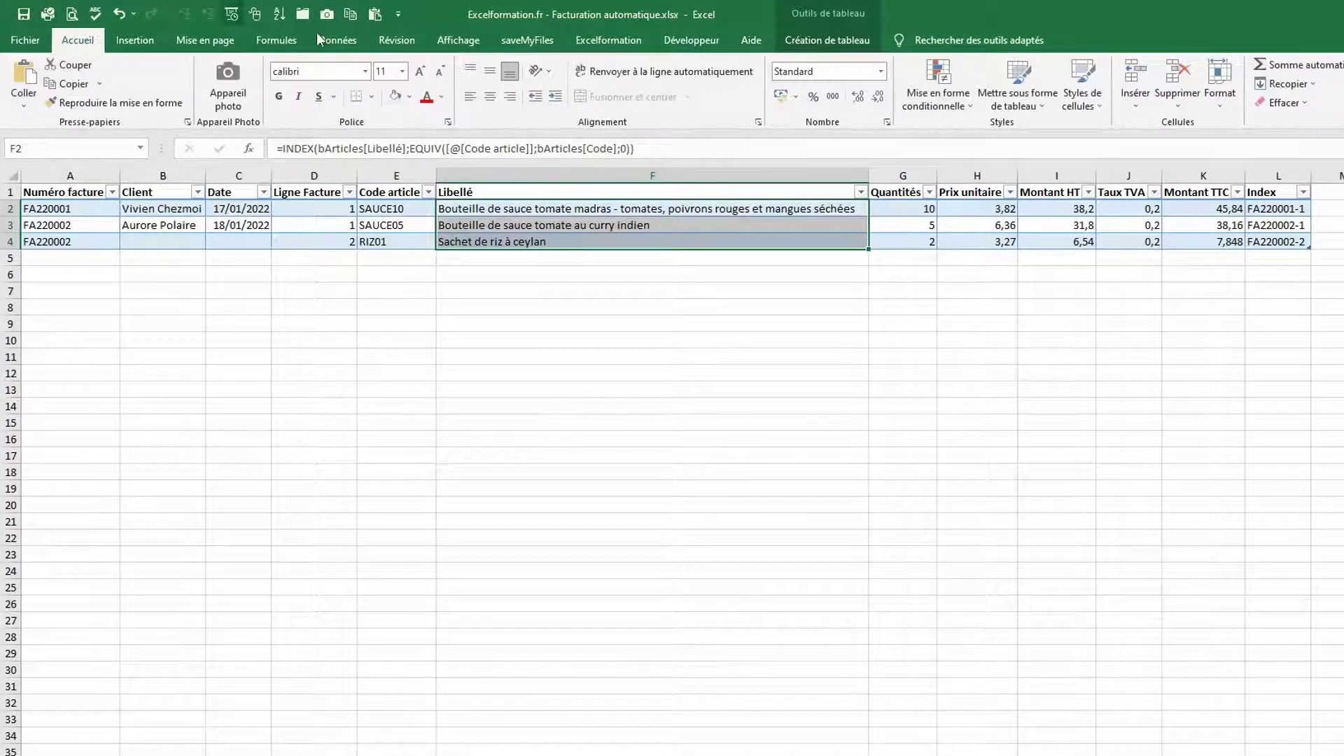
pyautogui.click(395, 97)
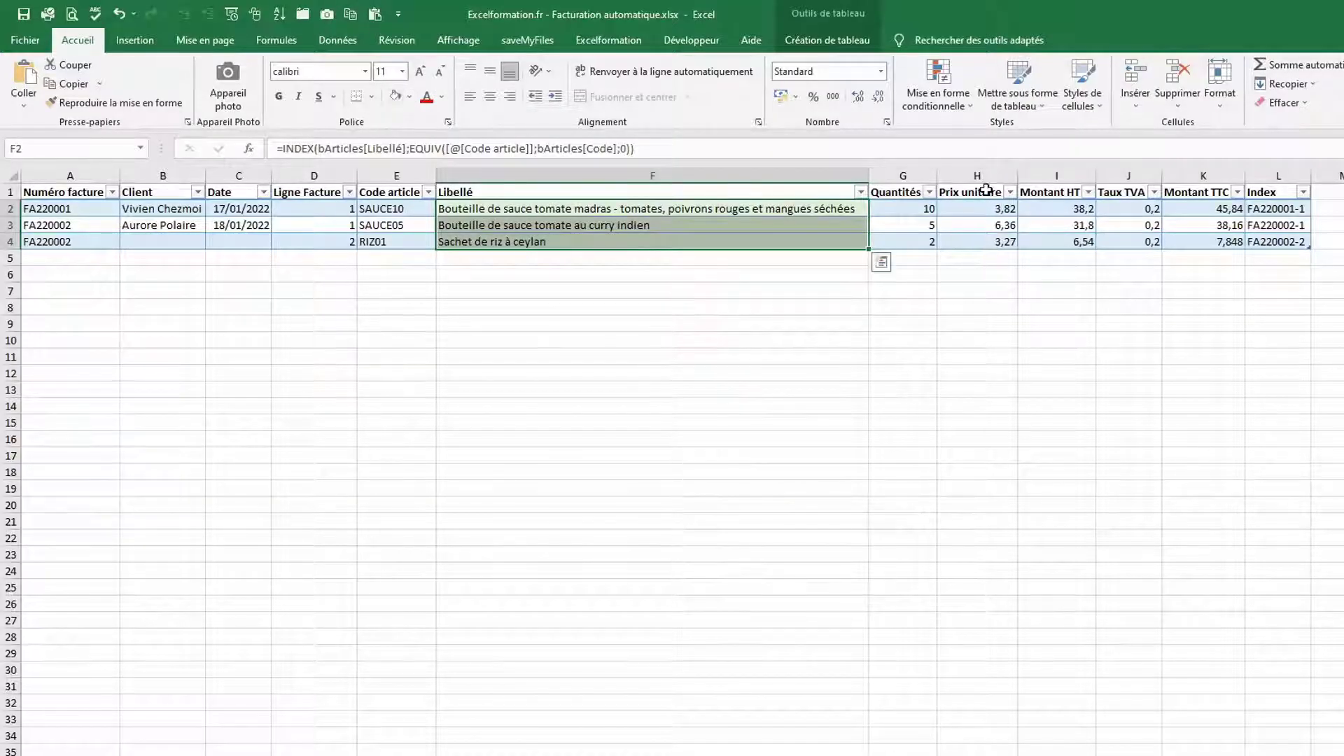
pyautogui.moveTo(986, 183); pyautogui.dragTo(1249, 185)
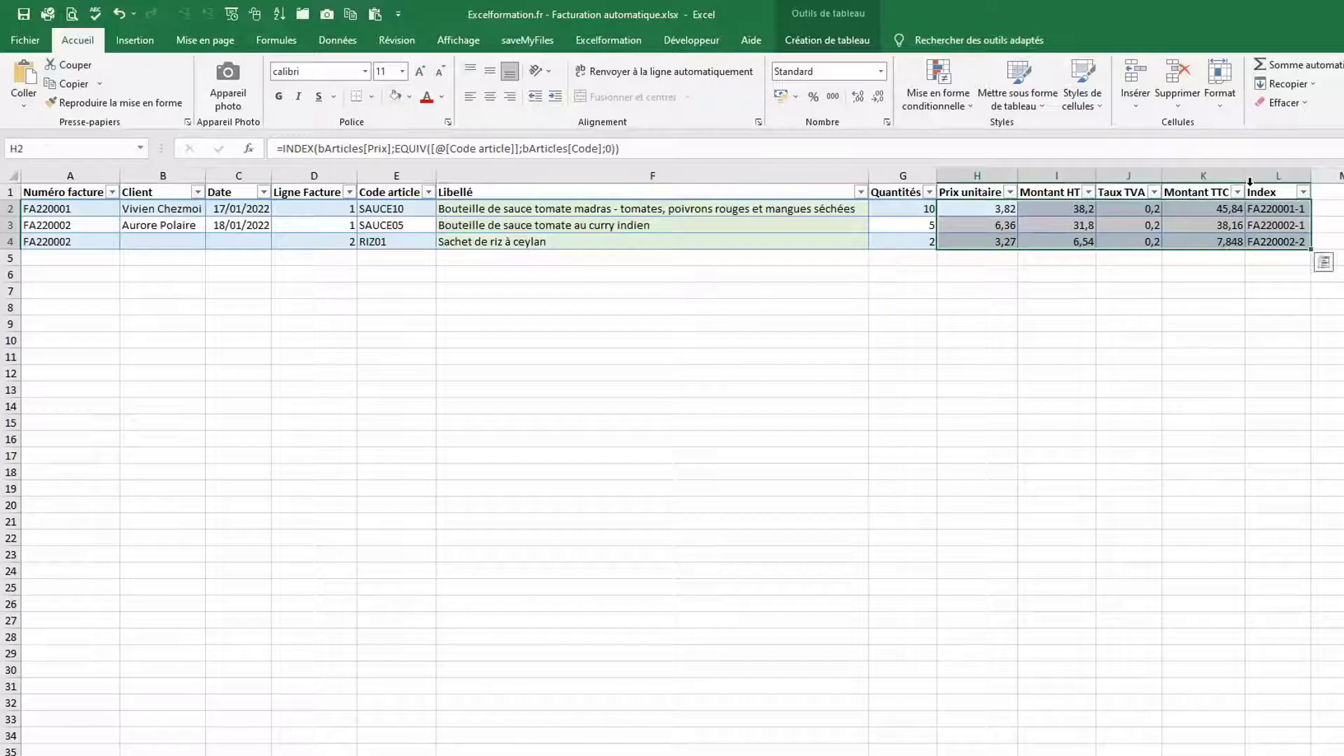
pyautogui.click(394, 97)
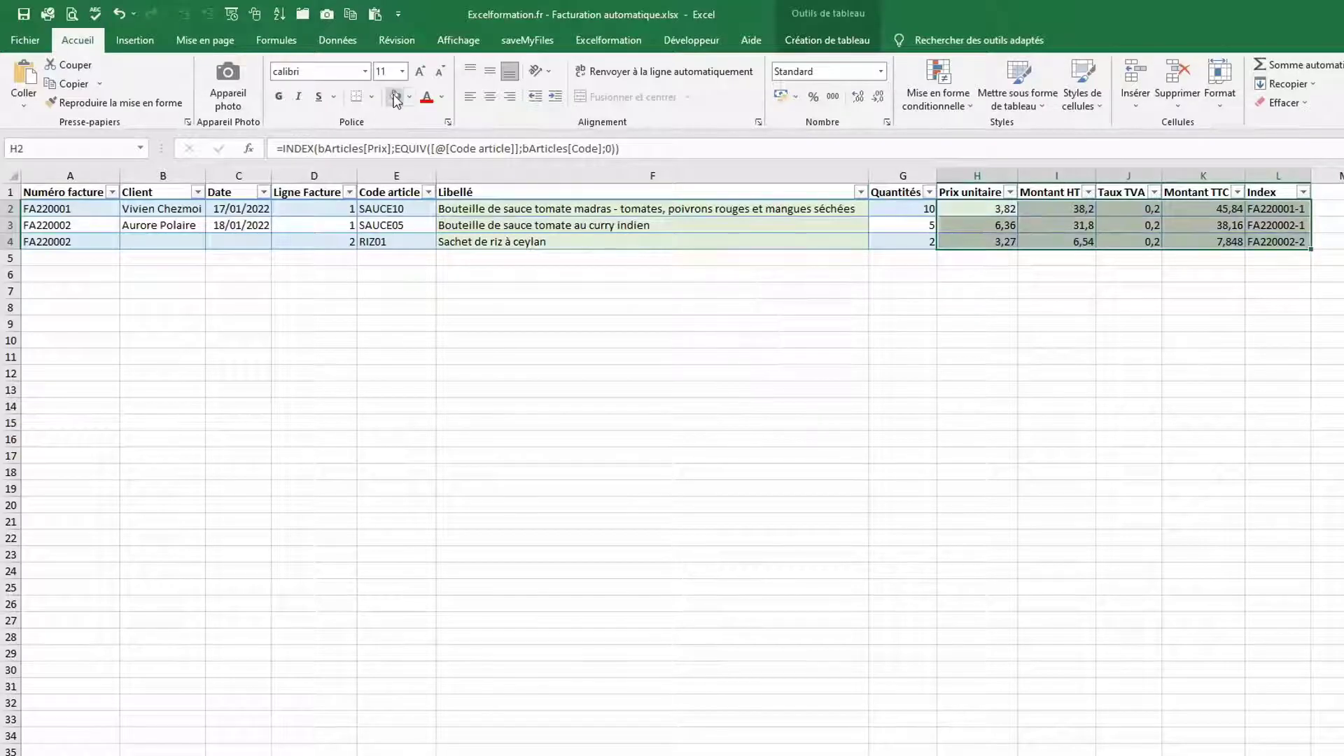
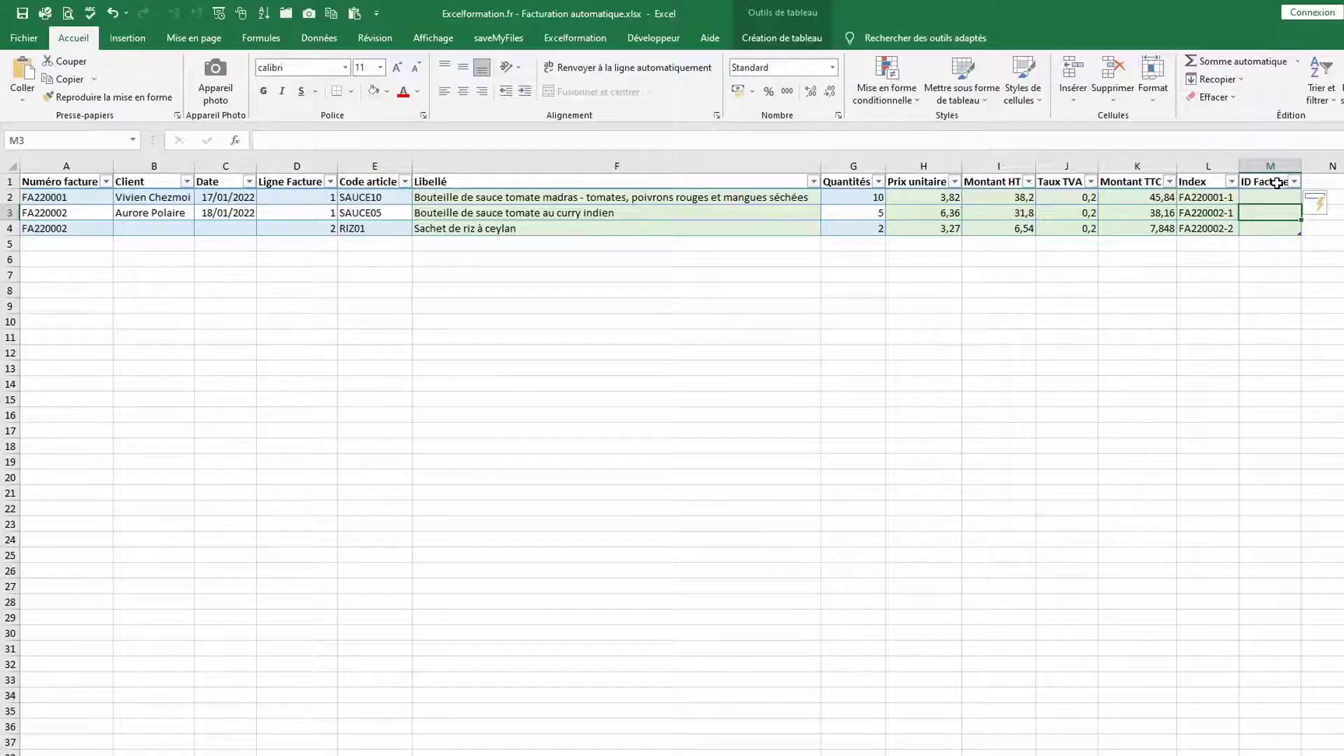
# In M2, begin =SI(NB.SI(A$1:A1;[@[Numéro facture]])=0;MAX(M$1:M1 for the ID Facture column
pyautogui.press('Up')
pyautogui.write('=')
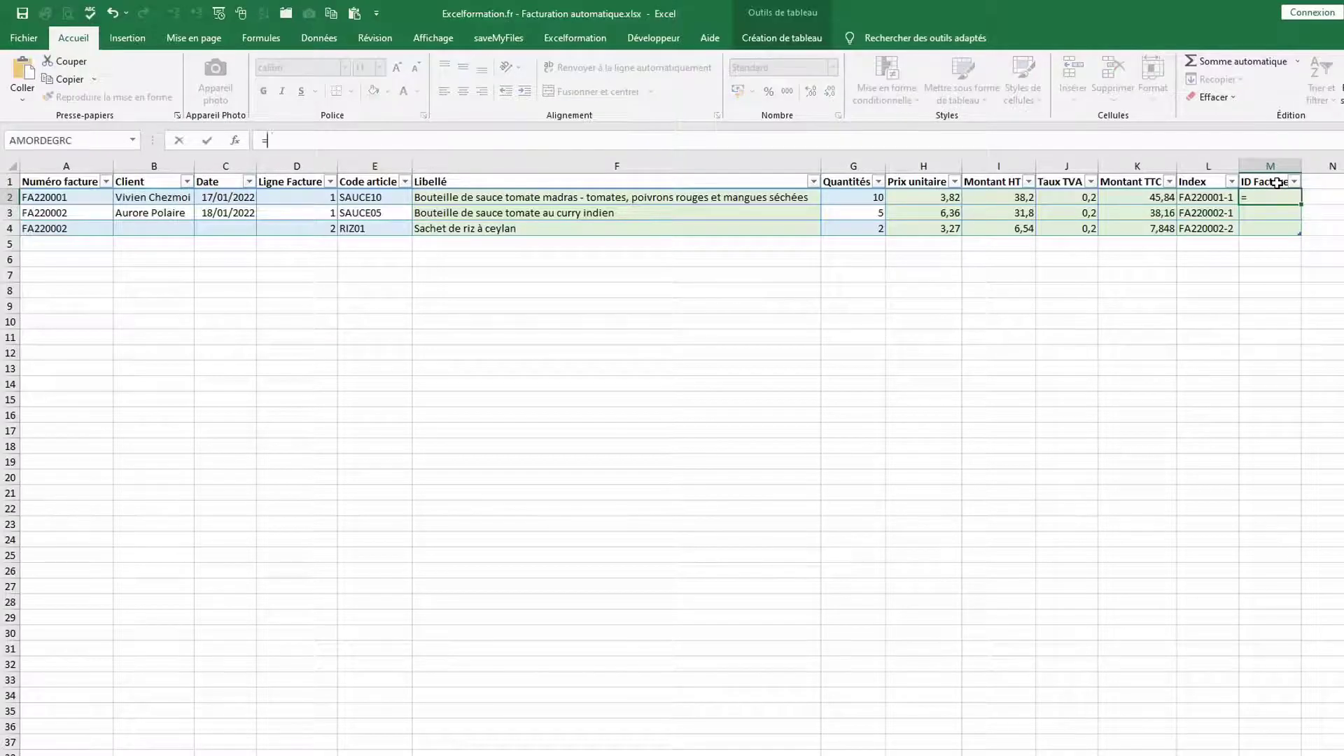
pyautogui.write('si(')
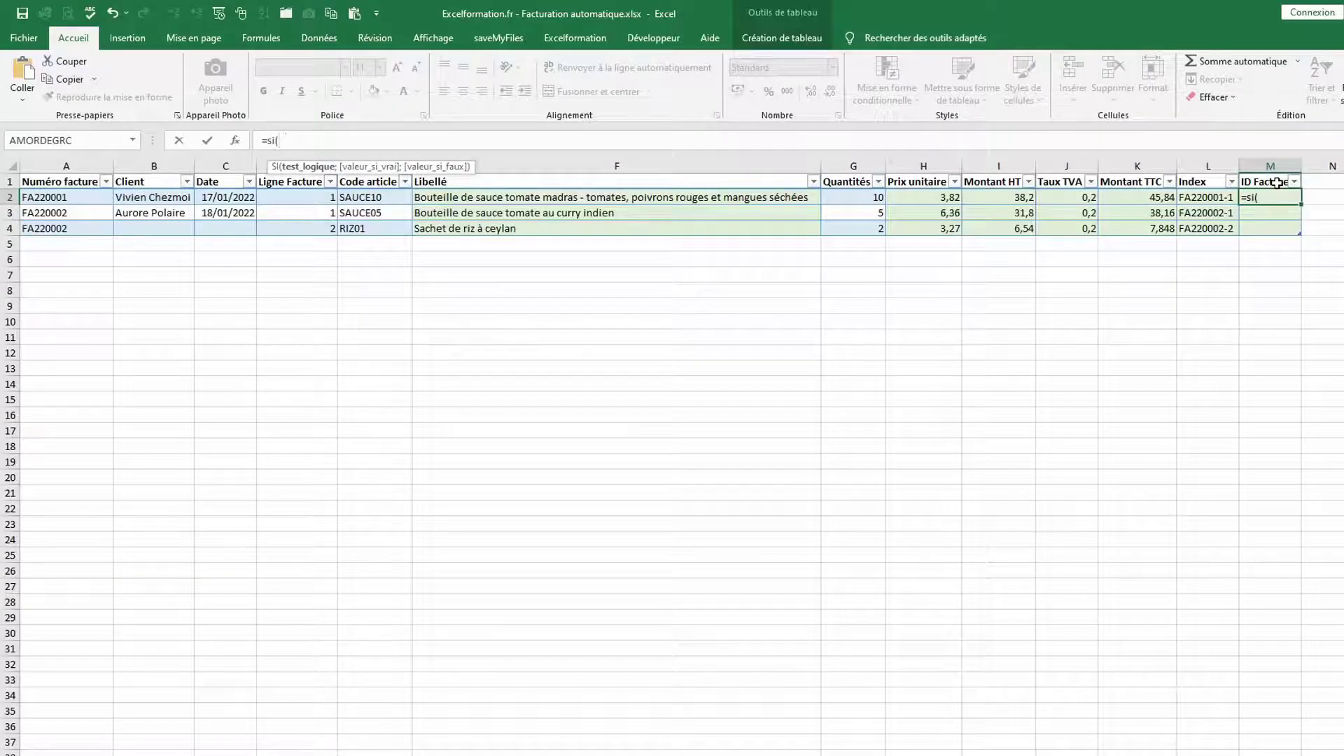
pyautogui.write('nb.si(')
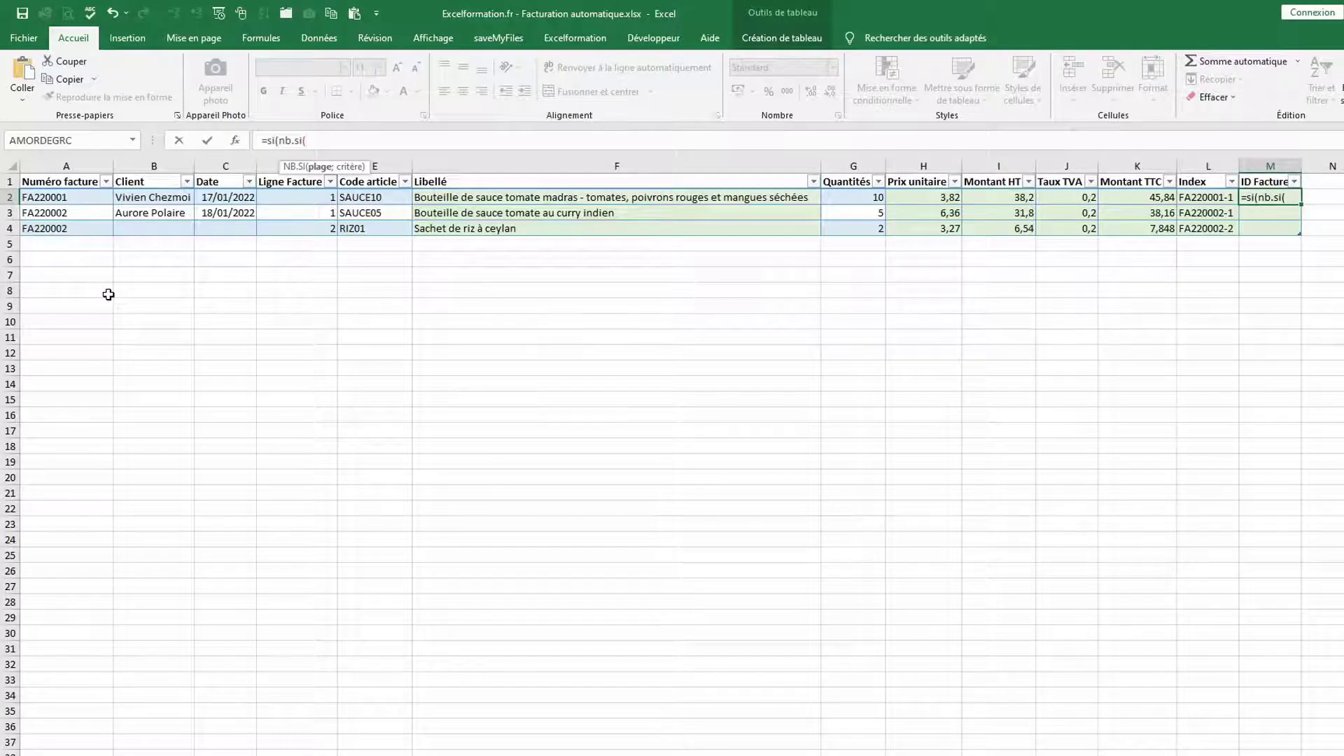
pyautogui.write('a$1')
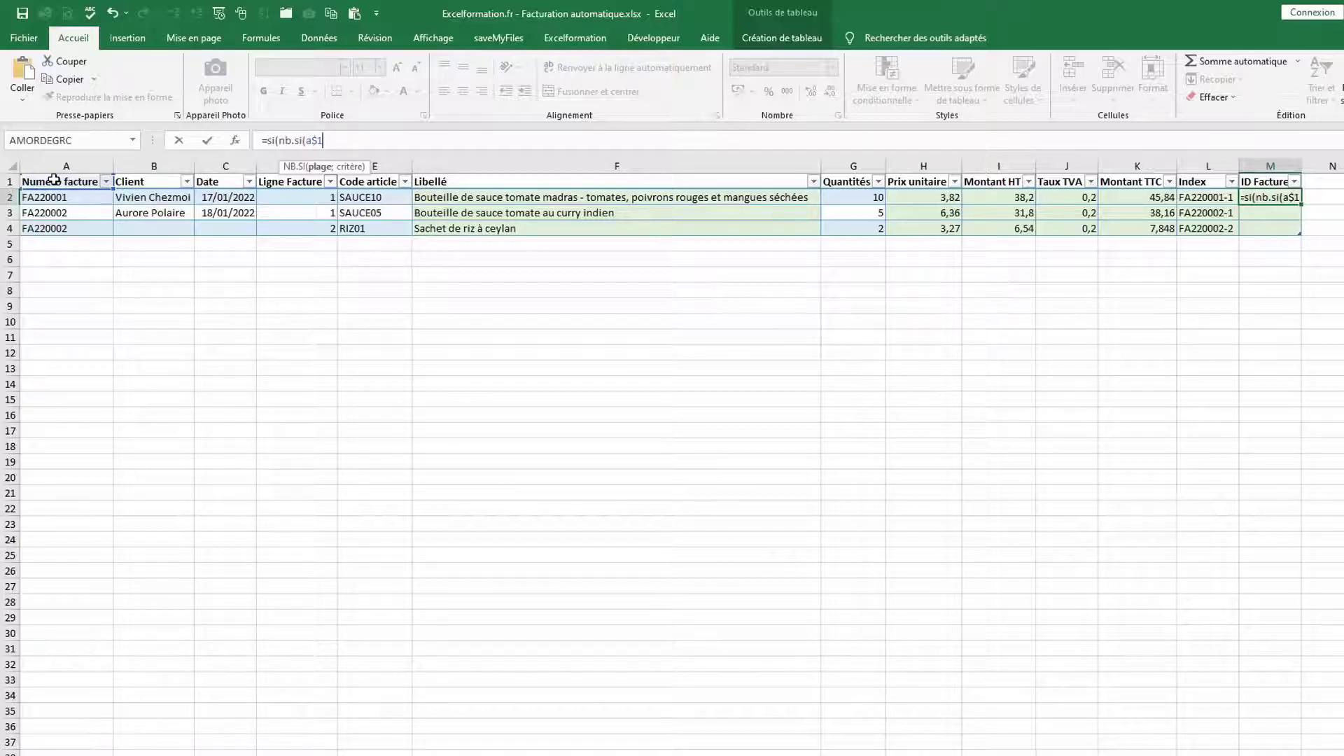
pyautogui.write(':')
pyautogui.write('a')
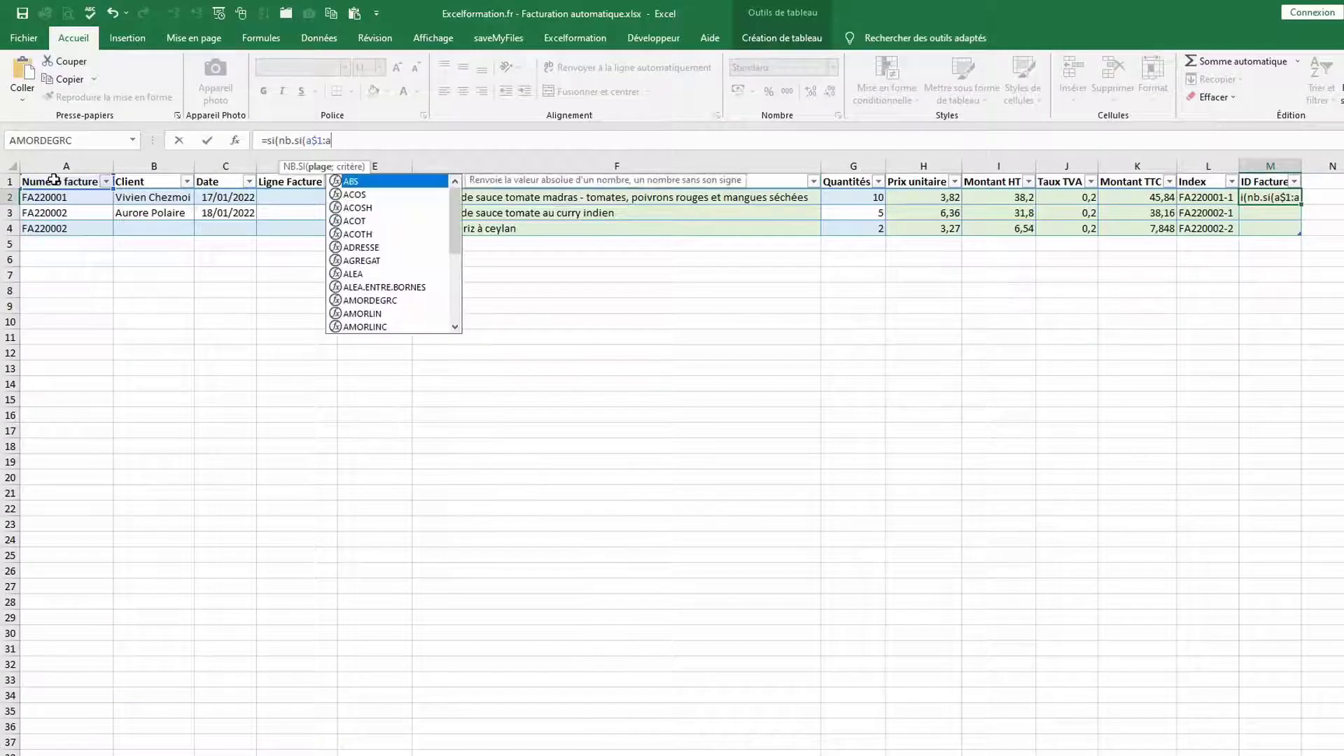
pyautogui.write('1')
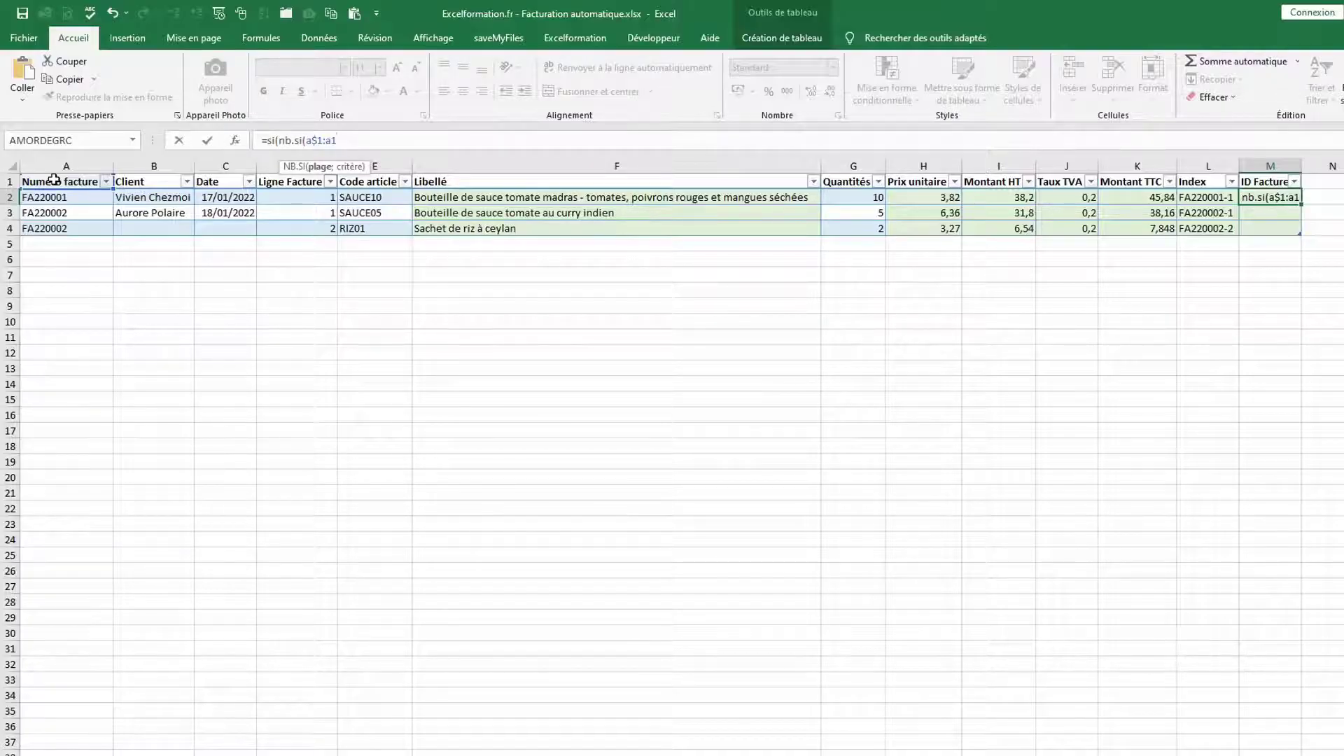
pyautogui.write(';')
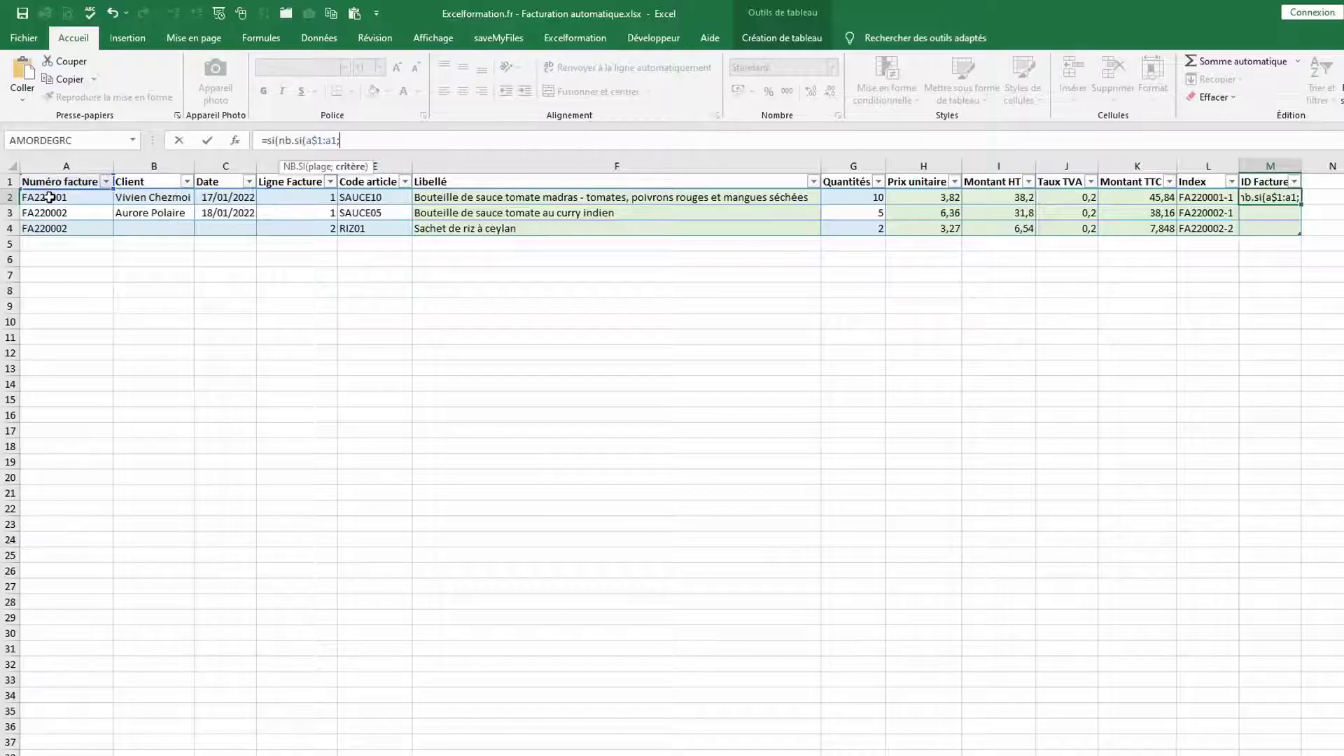
pyautogui.click(49, 198)
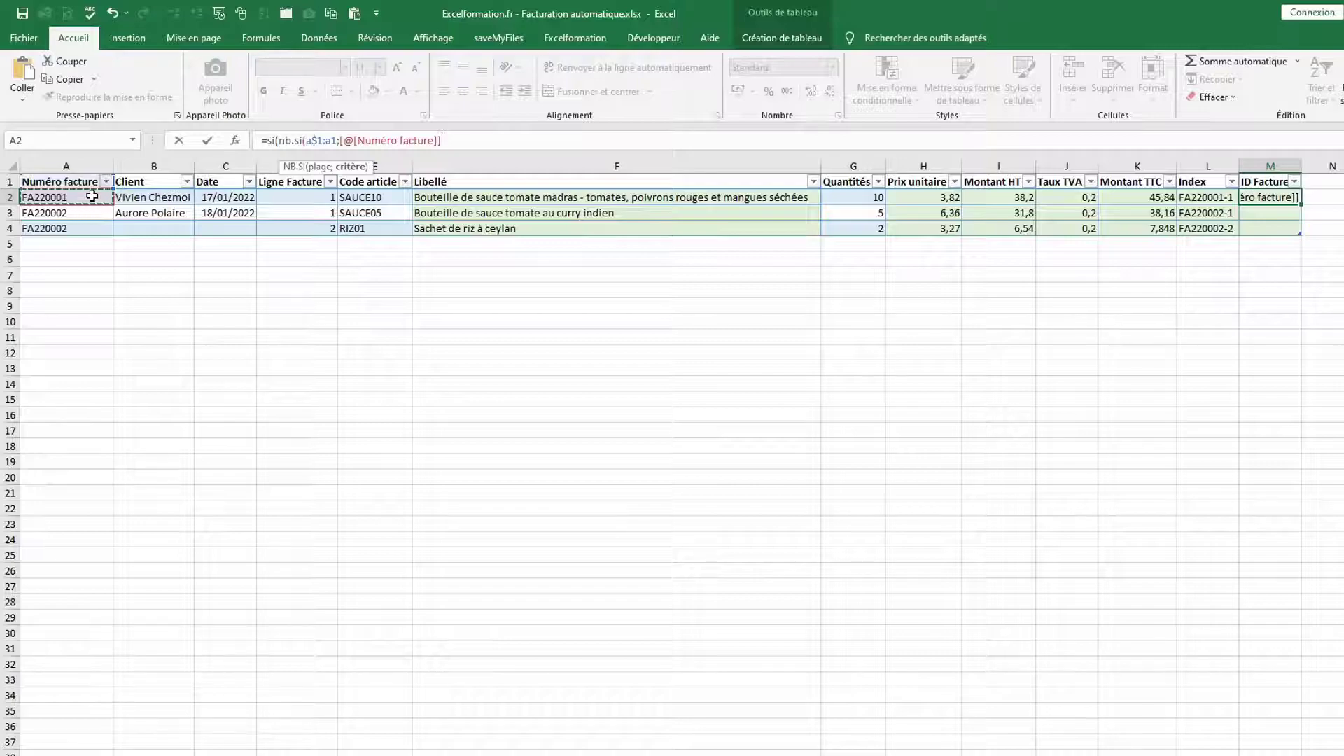
pyautogui.write(')=0')
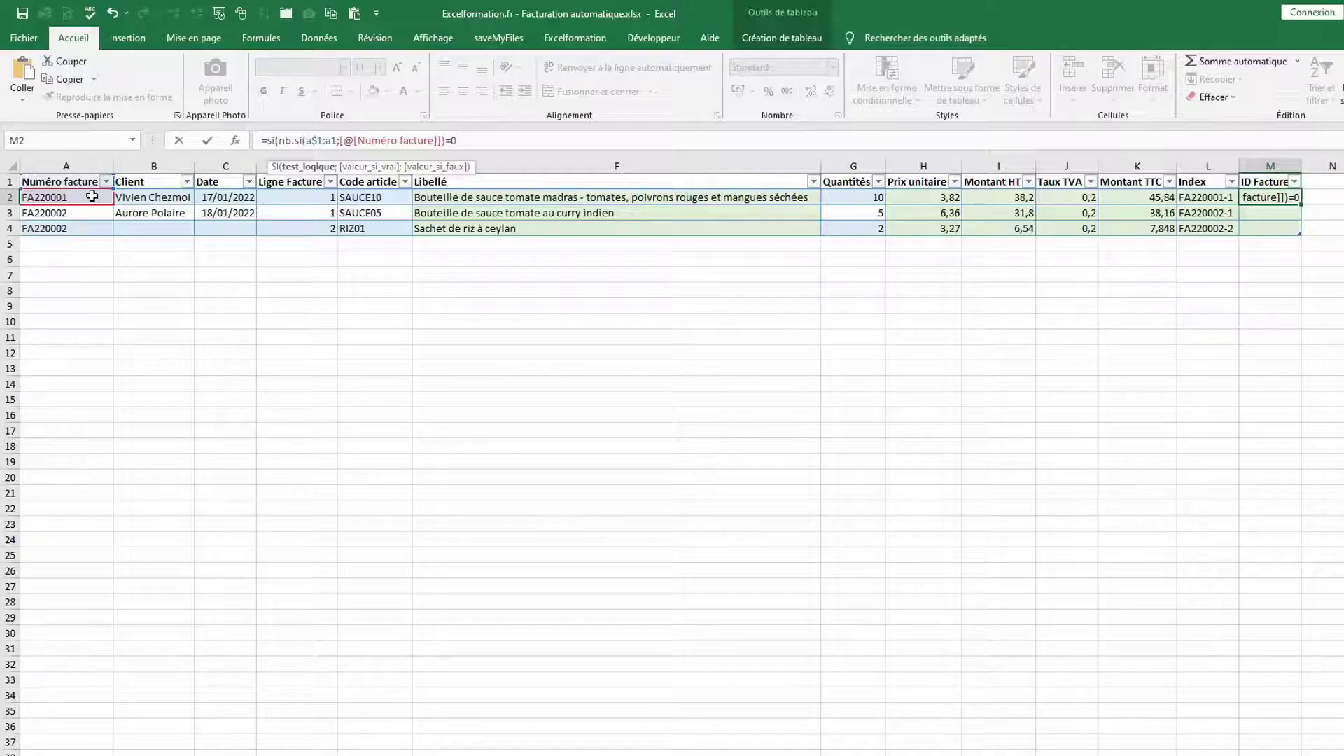
pyautogui.write(';')
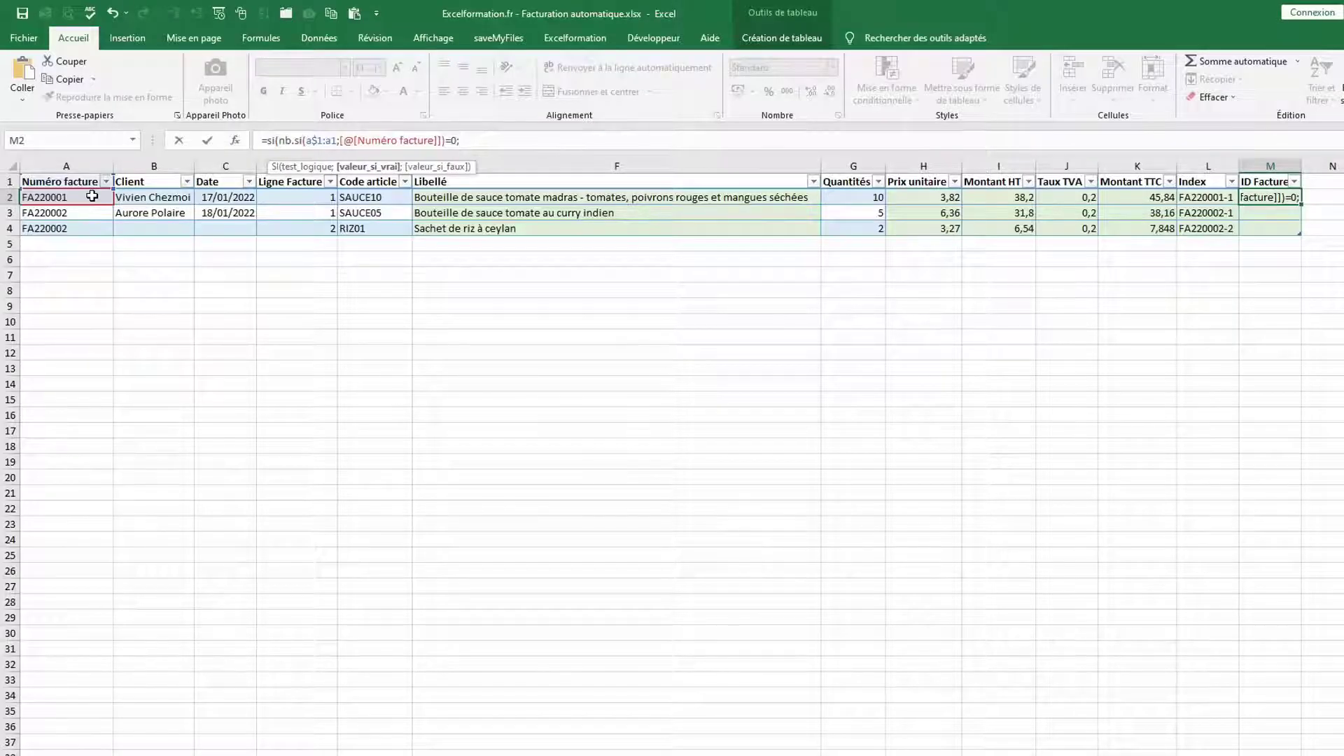
pyautogui.write('max(')
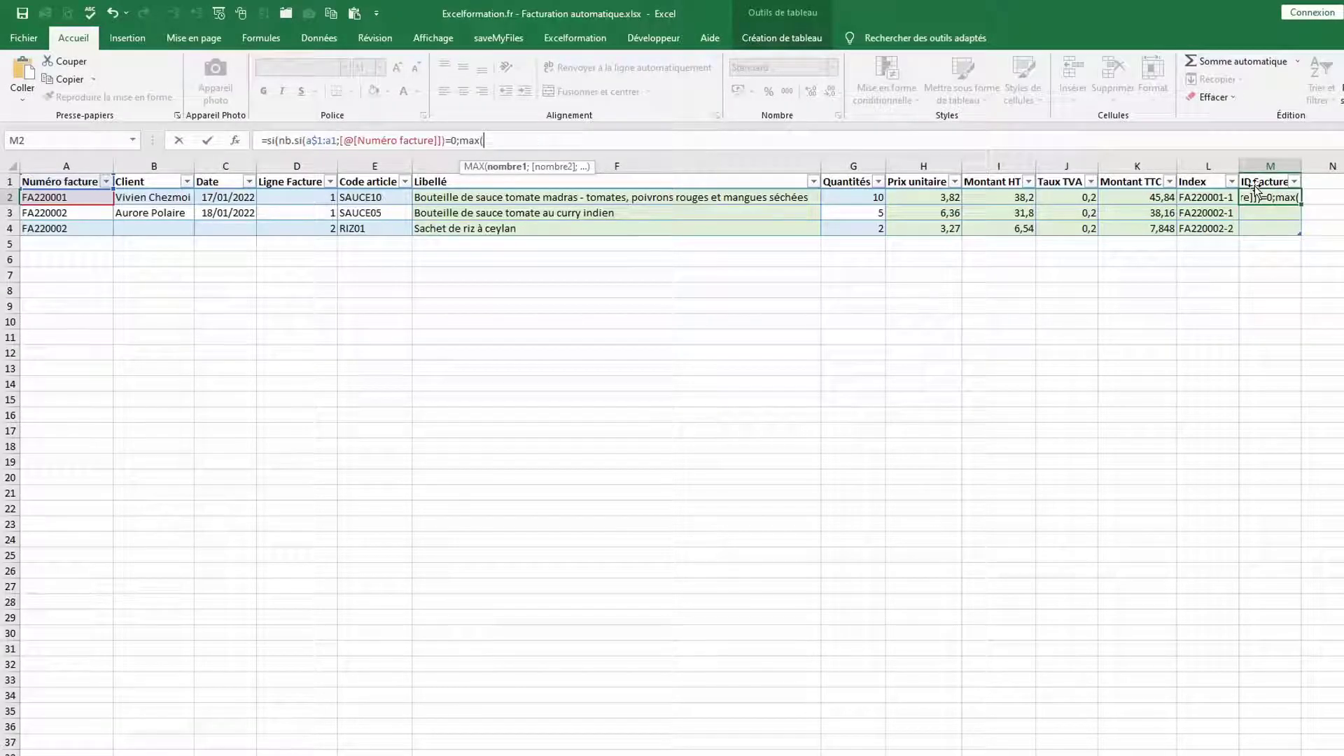
pyautogui.write('m')
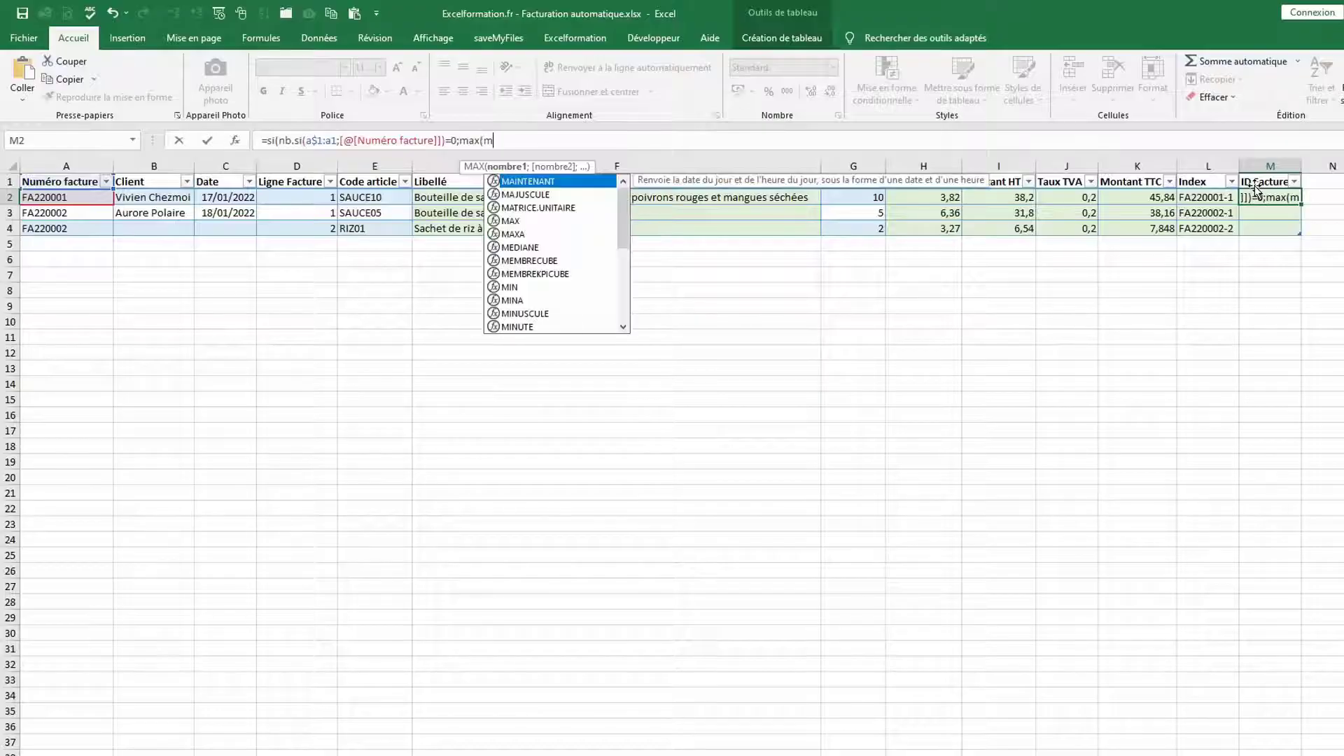
pyautogui.write('$1:')
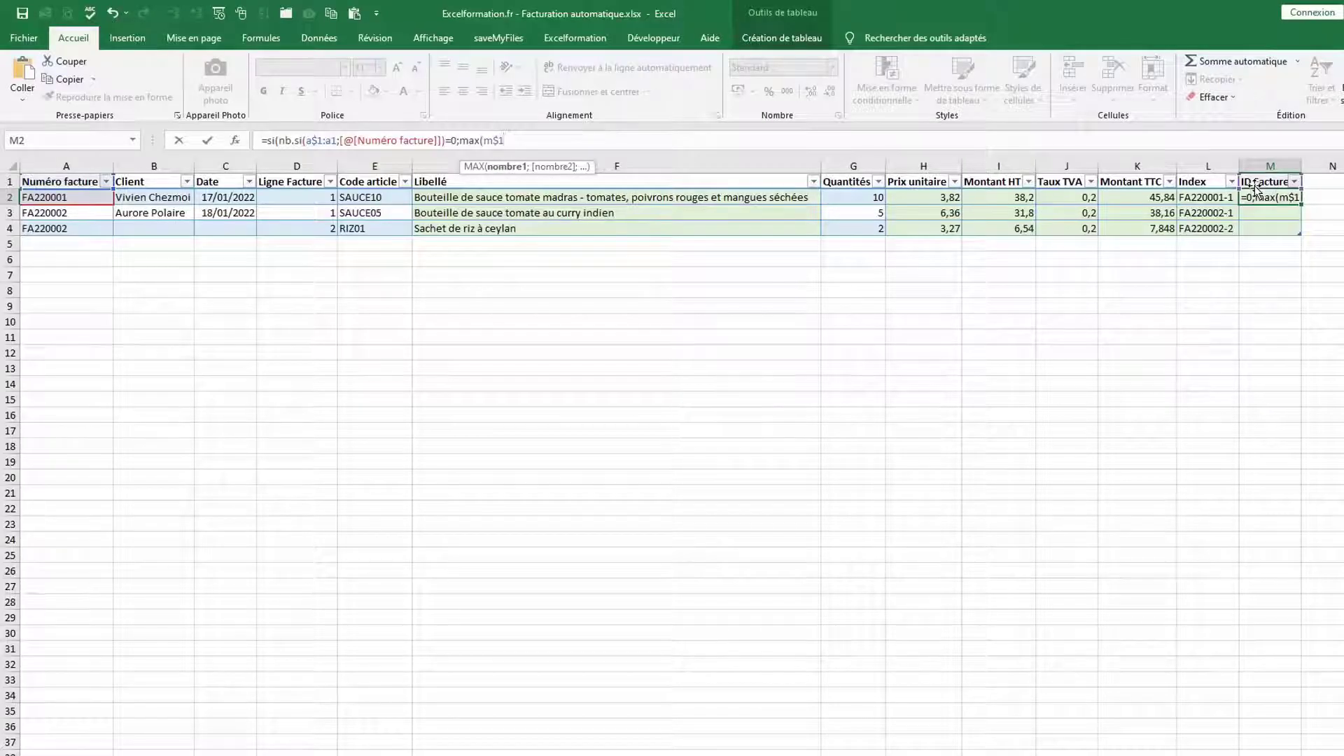
pyautogui.write('m1')
# Finish the ID Facture formula with MAX(M$1:M1)+1;0) so column M shows 1, 2 and 0
pyautogui.write(')')
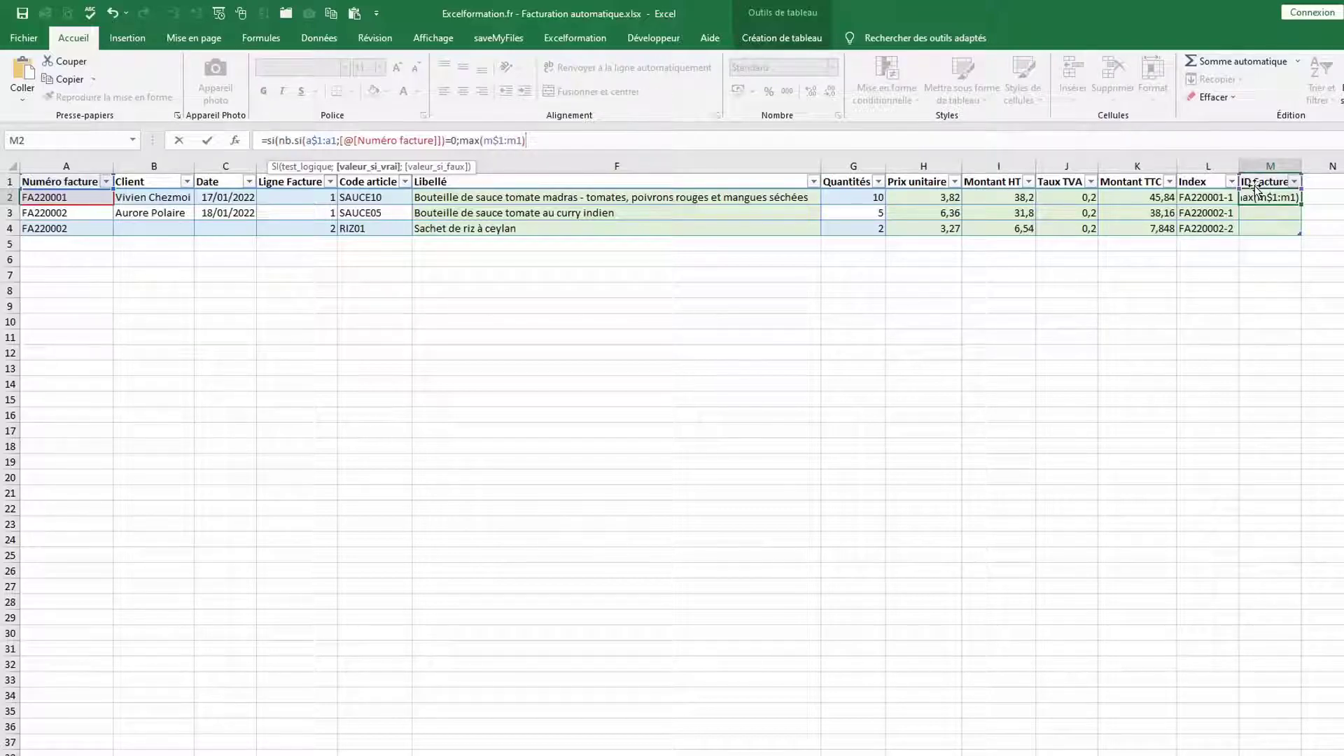
pyautogui.write('+1')
pyautogui.write(';')
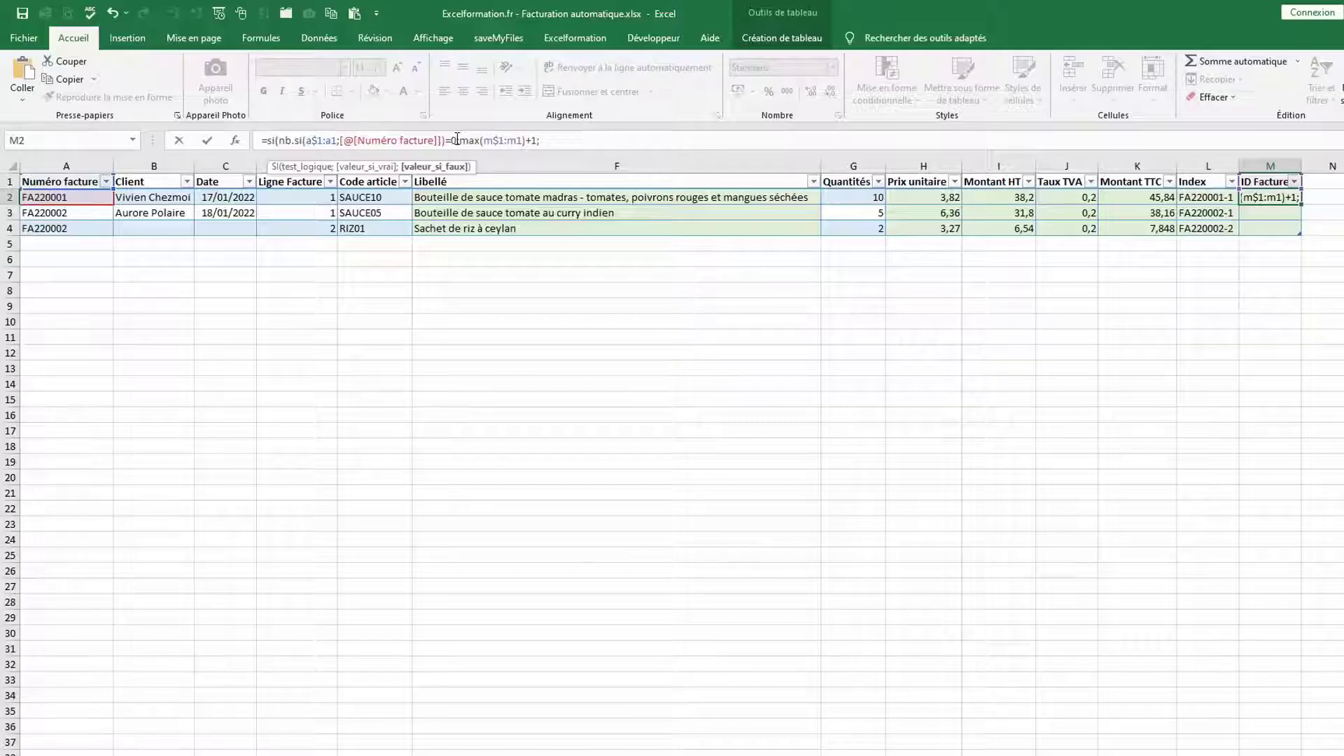
pyautogui.write('0)')
pyautogui.press('Return')
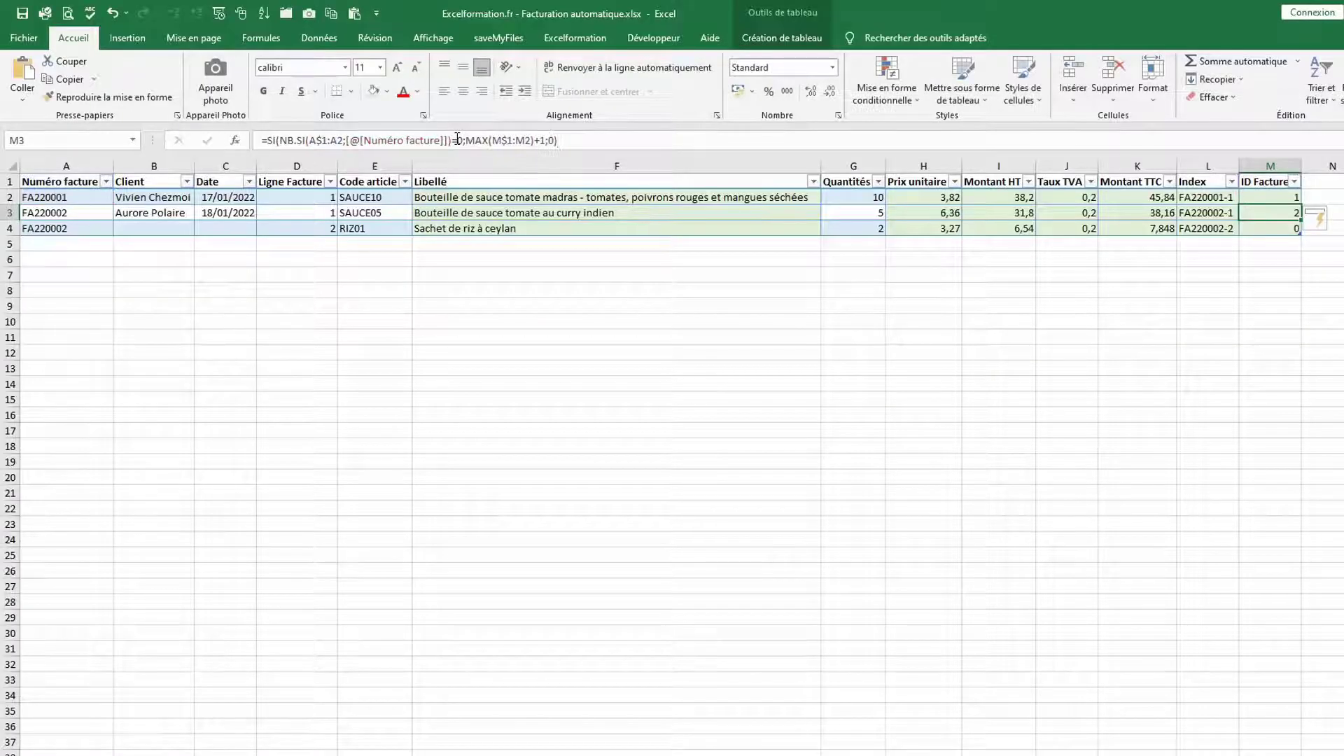
pyautogui.click(1257, 198)
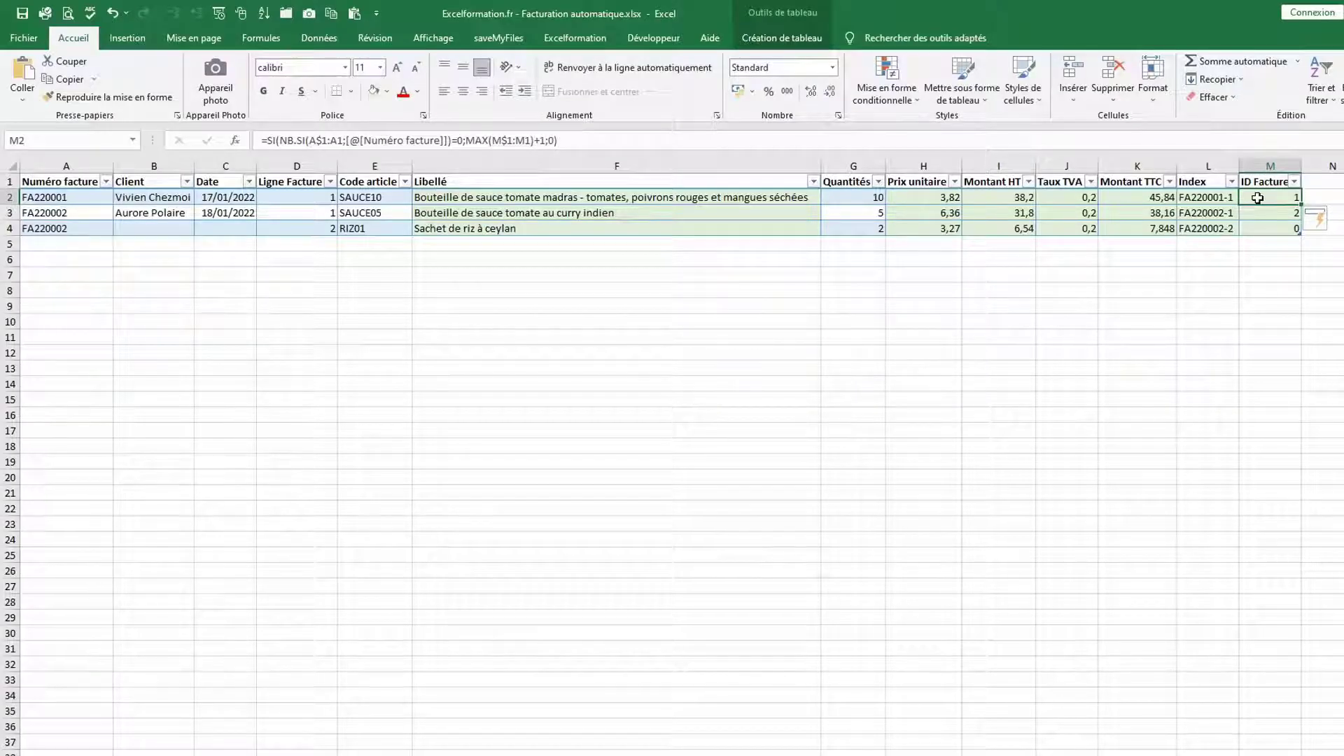
pyautogui.press('Down')
pyautogui.press('Down')
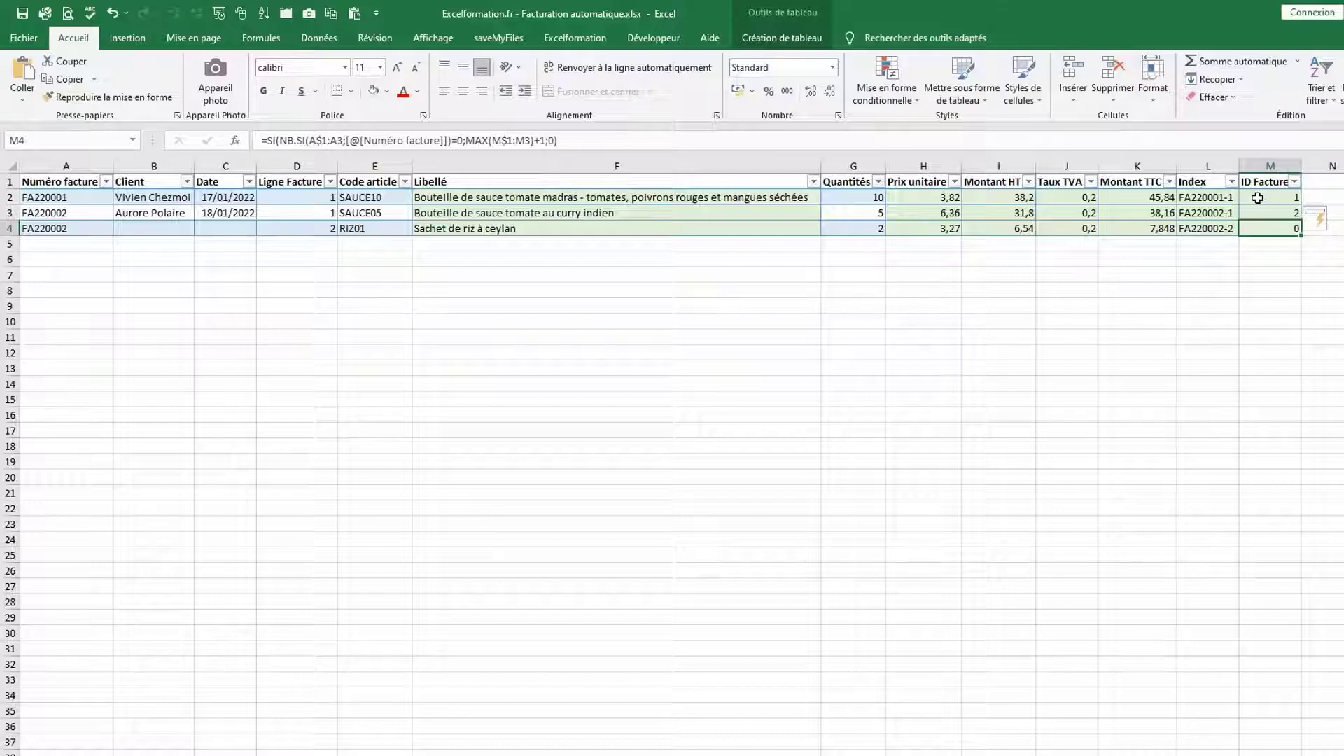
pyautogui.press('F2')
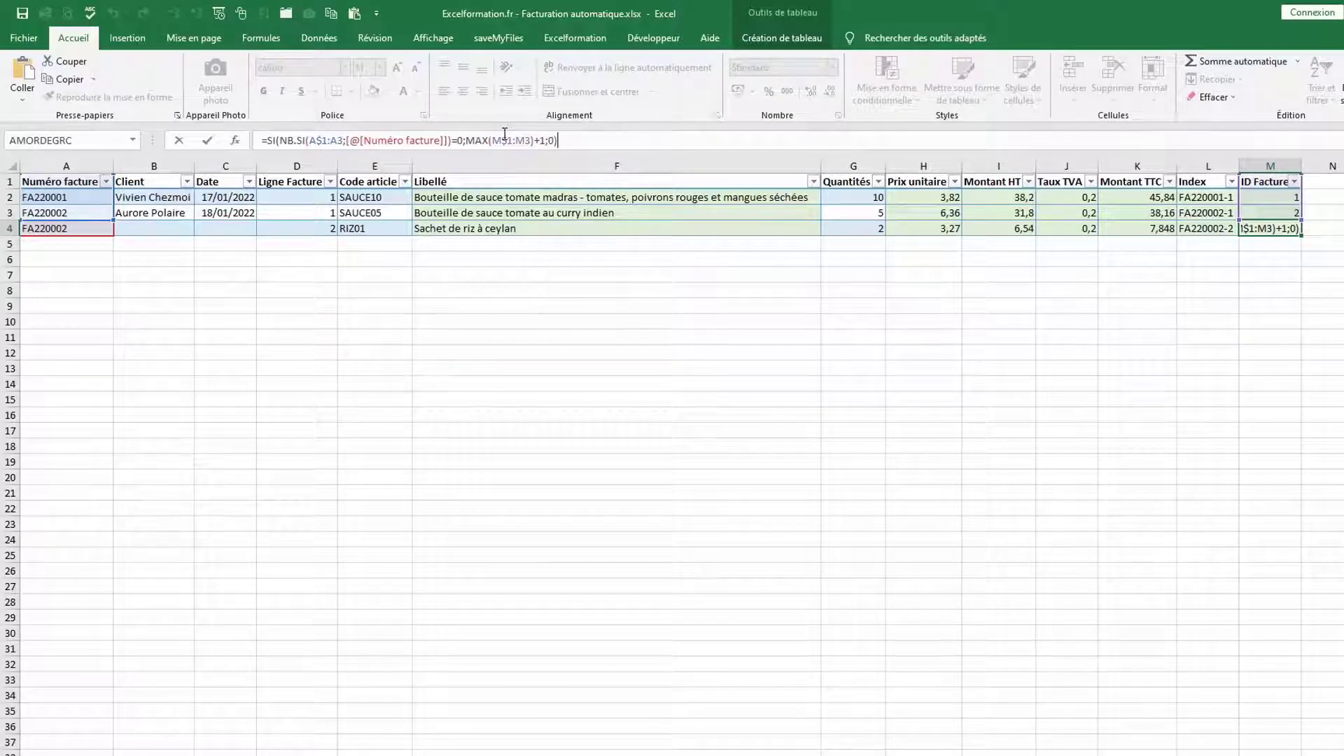
pyautogui.press('Return')
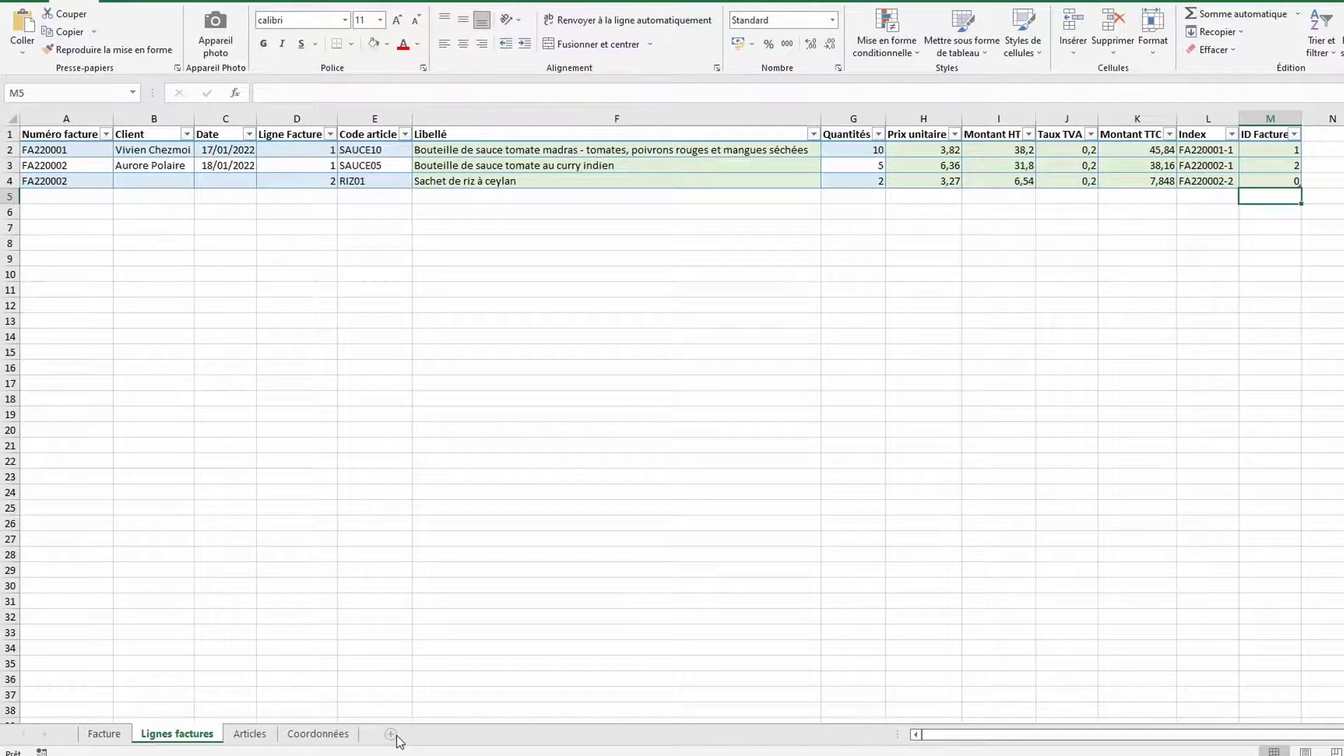
# Insert a new sheet Feuil3 and select its range A1:A1000 via the Name Box
pyautogui.click(391, 733)
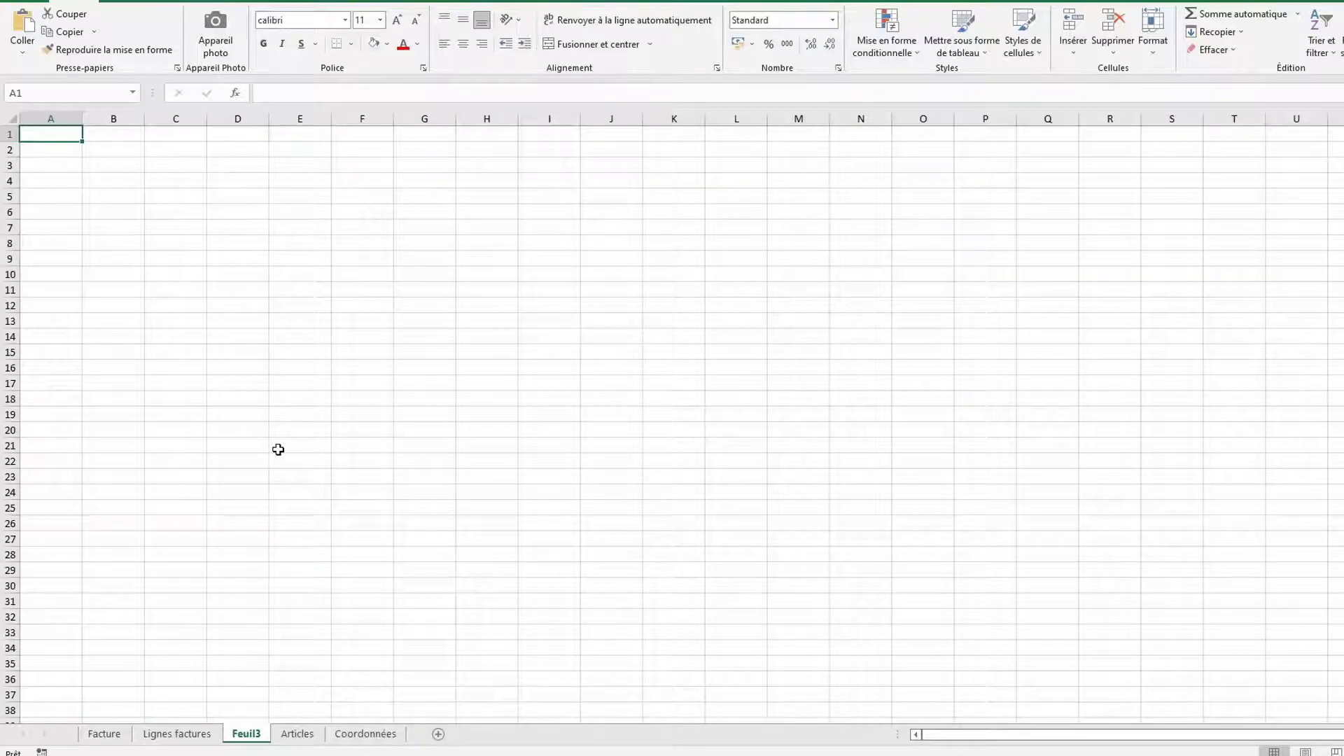
pyautogui.click(83, 91)
pyautogui.write('a1:a1000')
pyautogui.press('Return')
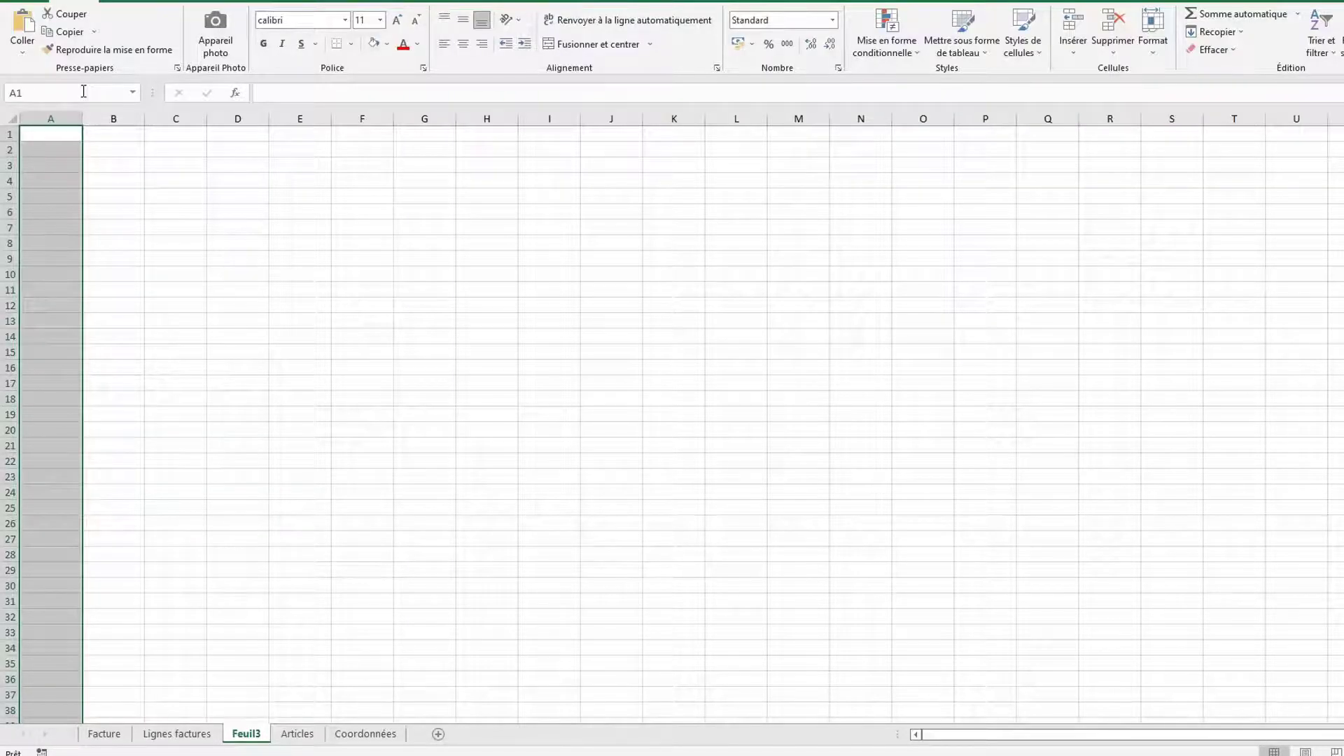
# Fill A1:A1000 with =INDEX(bLignesFactures[Numéro facture];EQUIV(LIGNE();bLignesFactures[ID Facture];0))
pyautogui.write('=index')
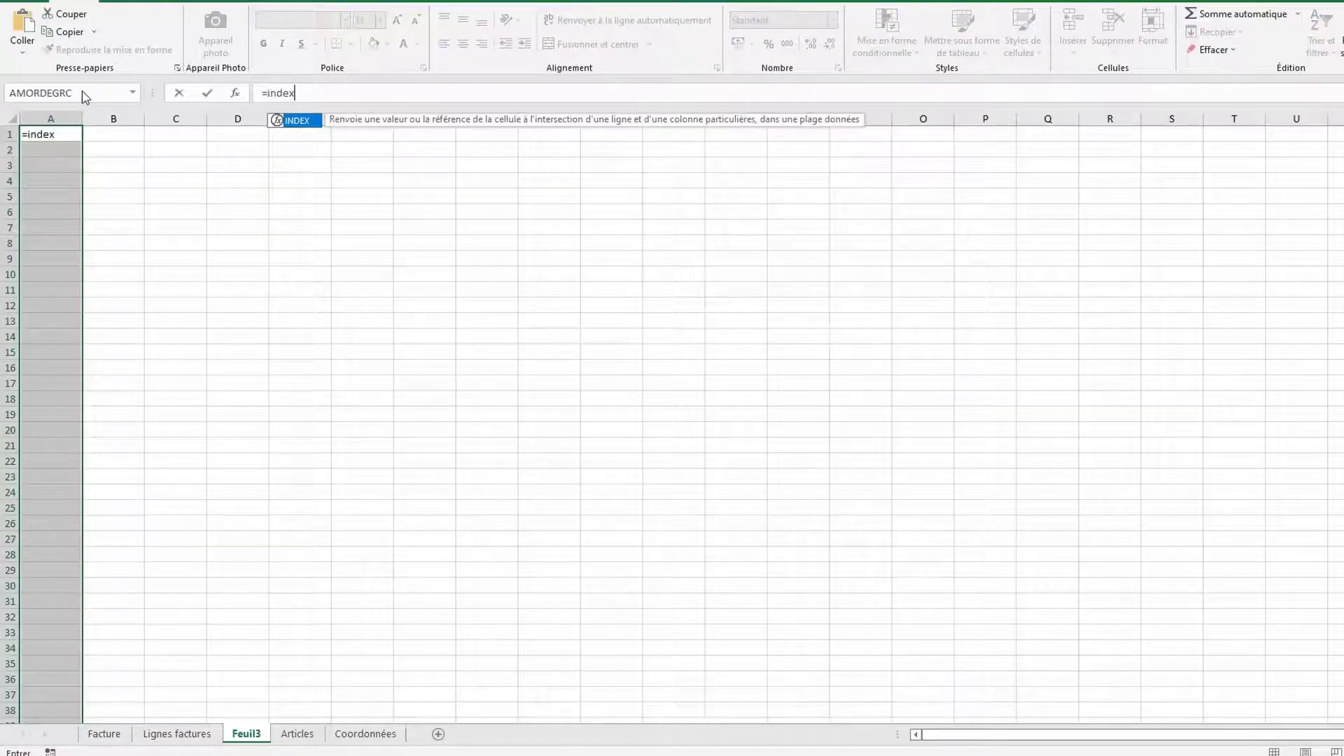
pyautogui.write('(')
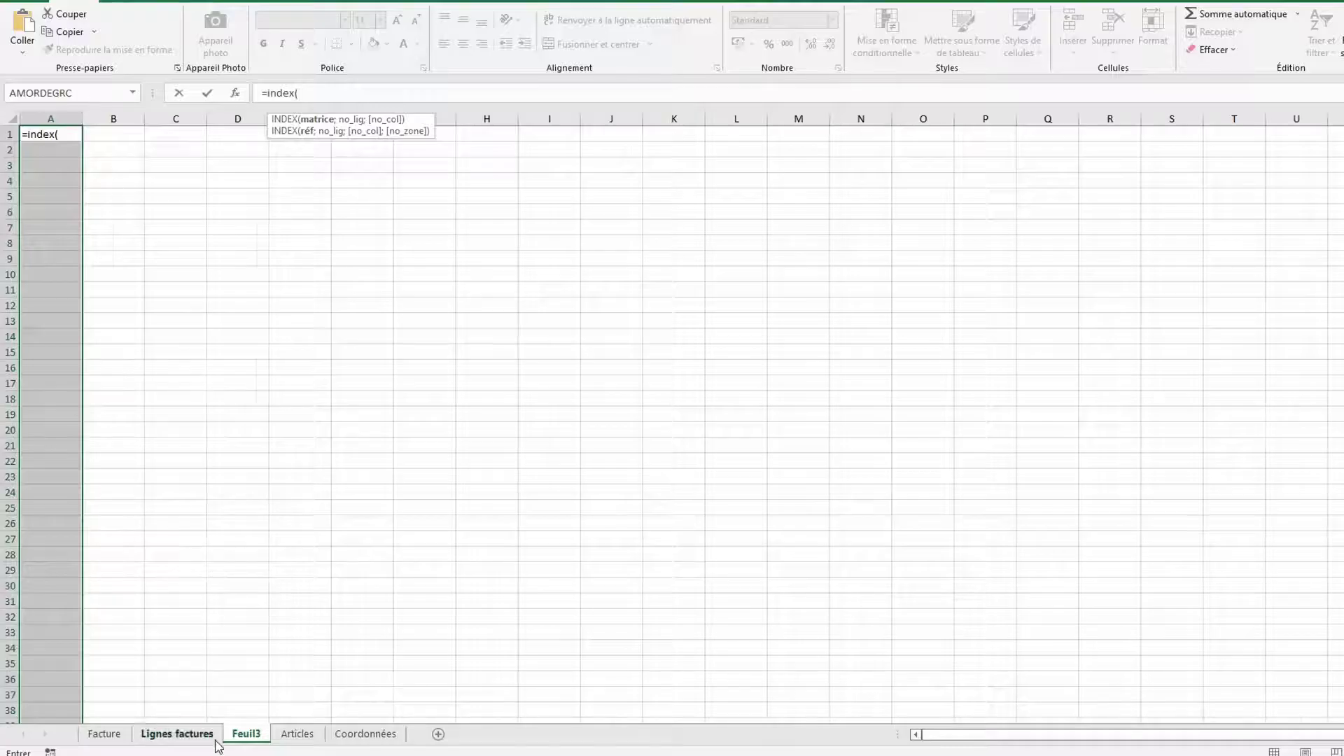
pyautogui.click(176, 733)
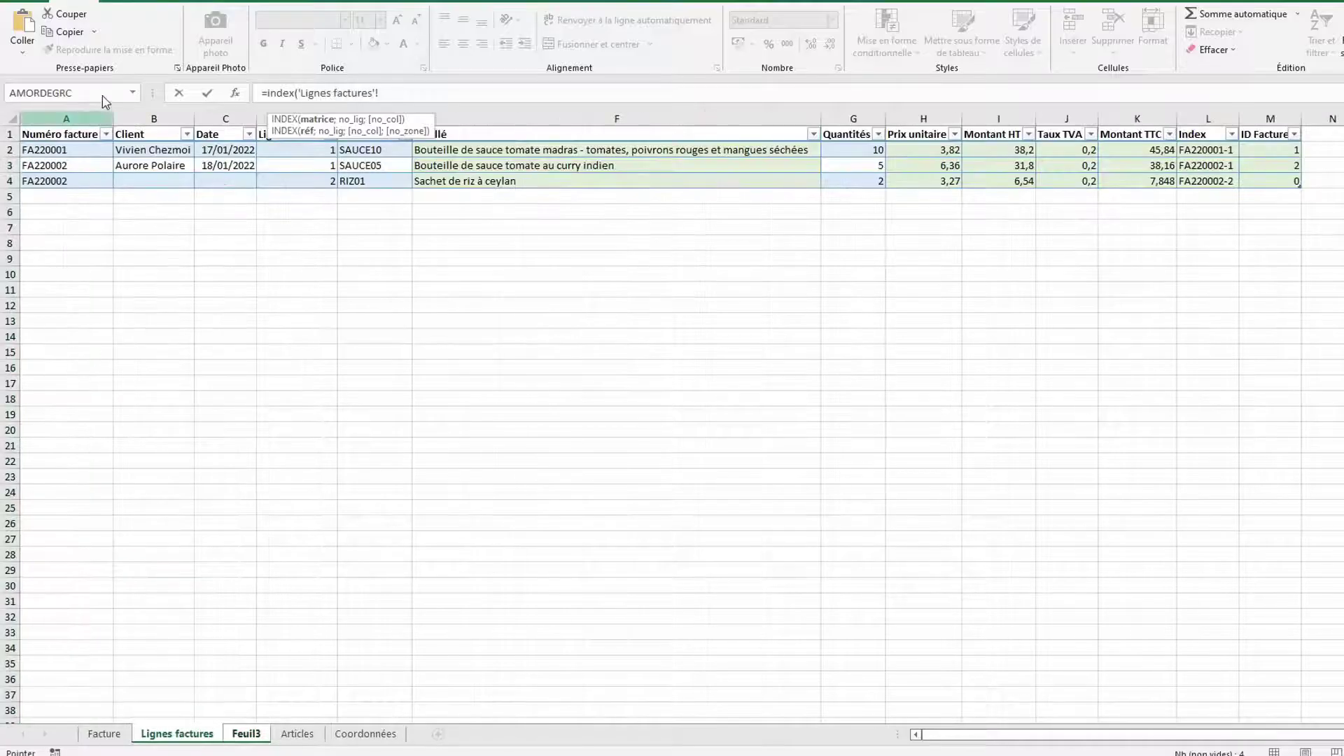
pyautogui.click(64, 124)
pyautogui.write(';')
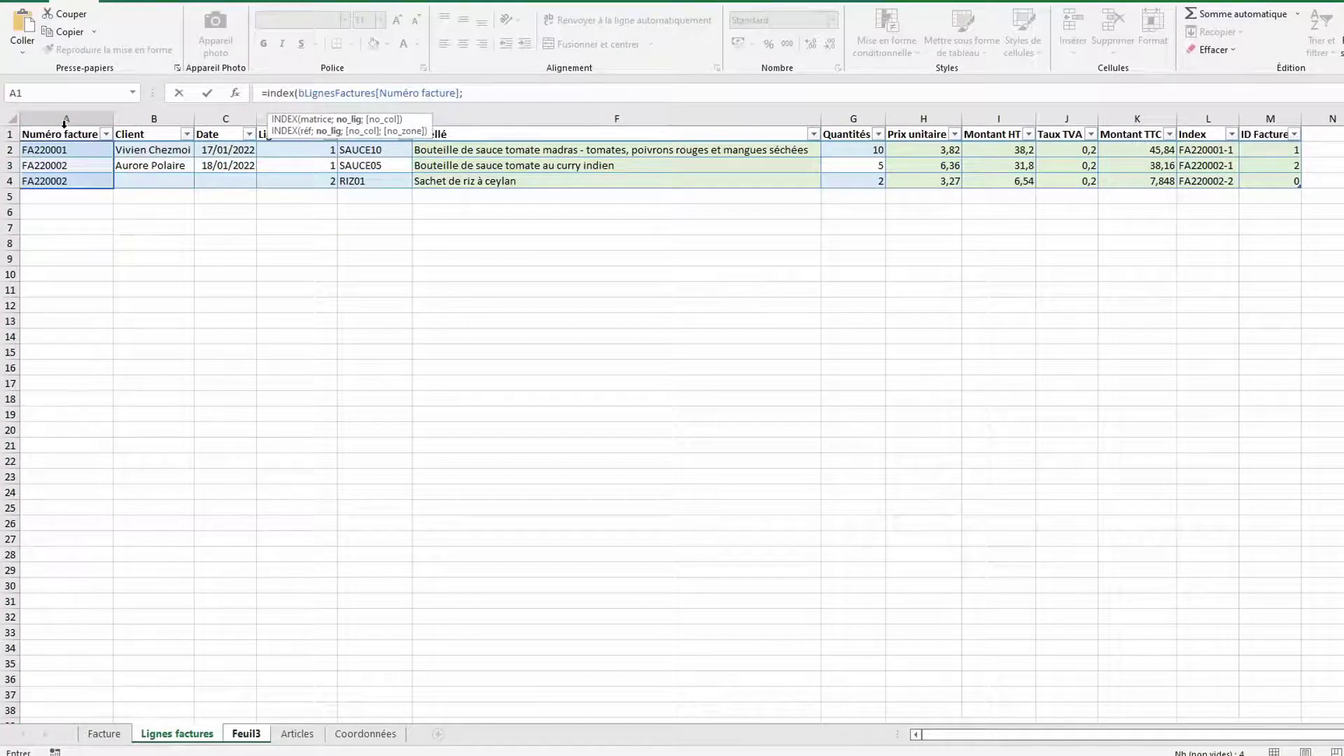
pyautogui.write('equiv(')
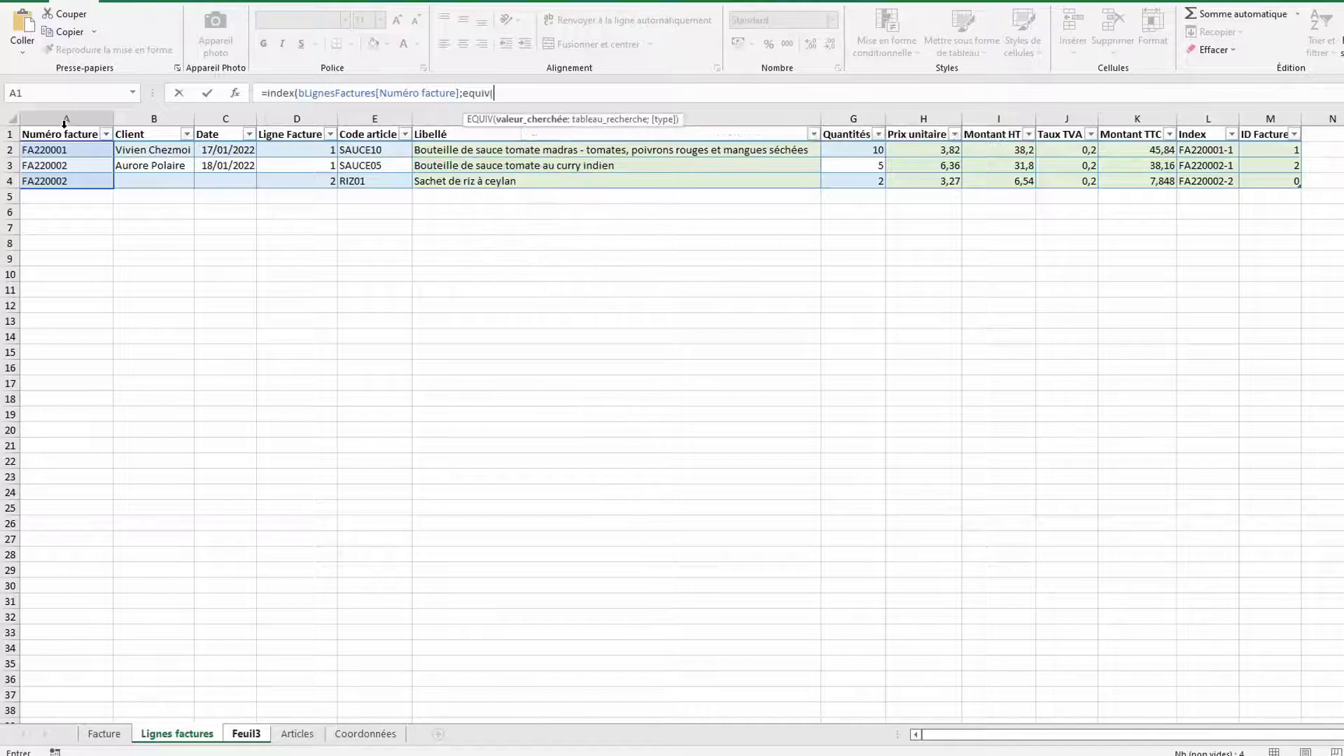
pyautogui.write('ligne();')
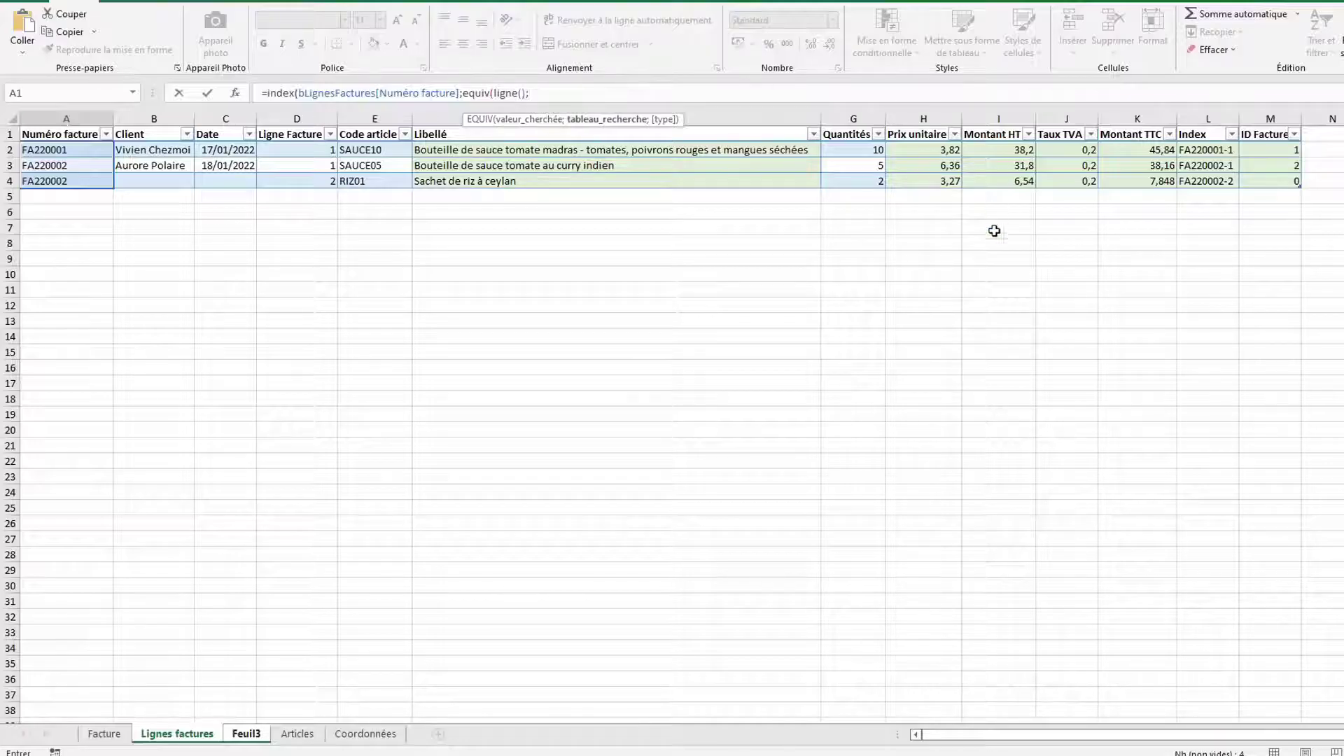
pyautogui.click(1275, 126)
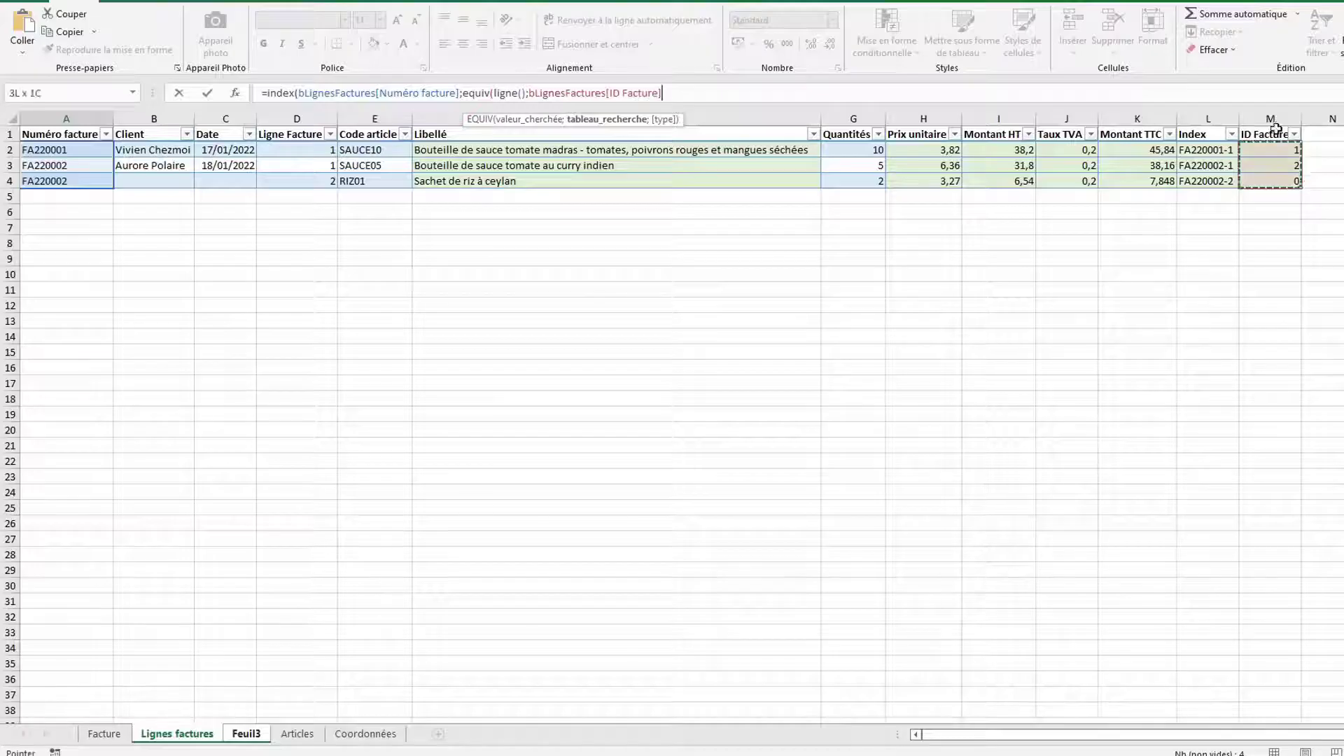
pyautogui.write(';')
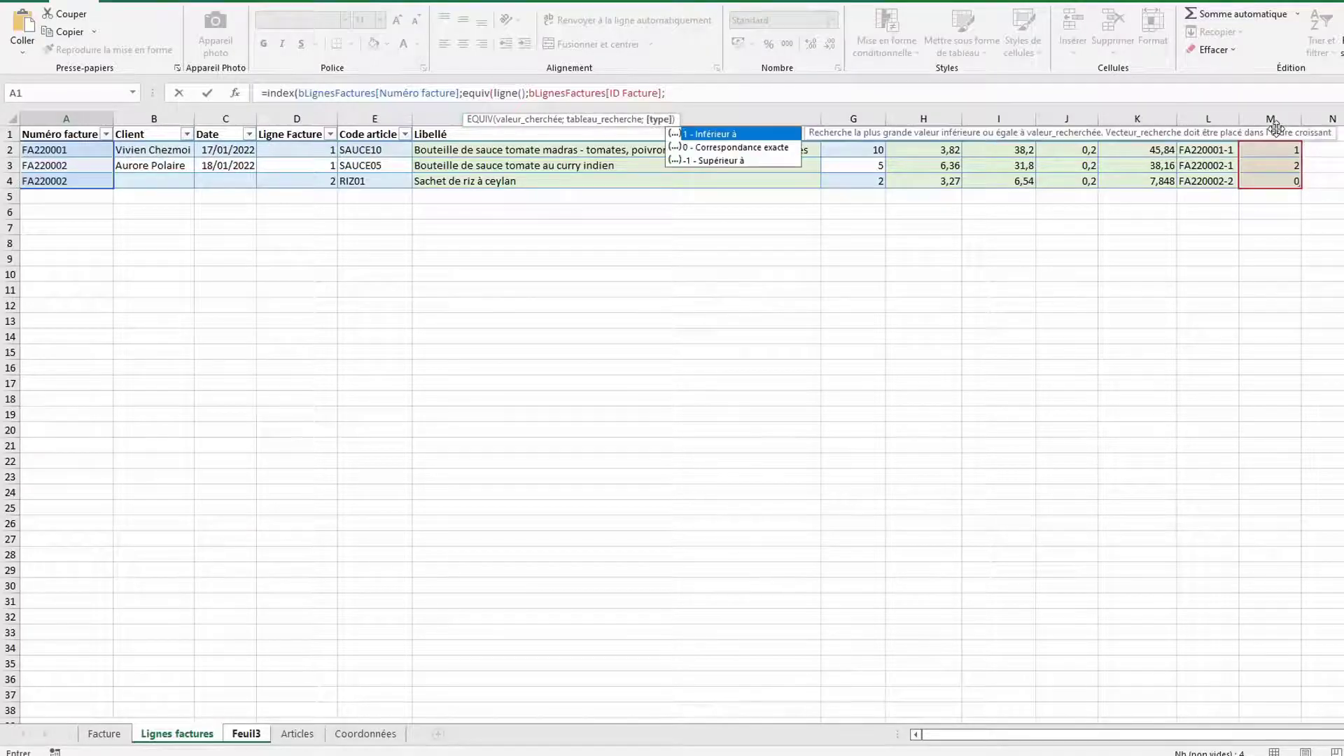
pyautogui.write('0')
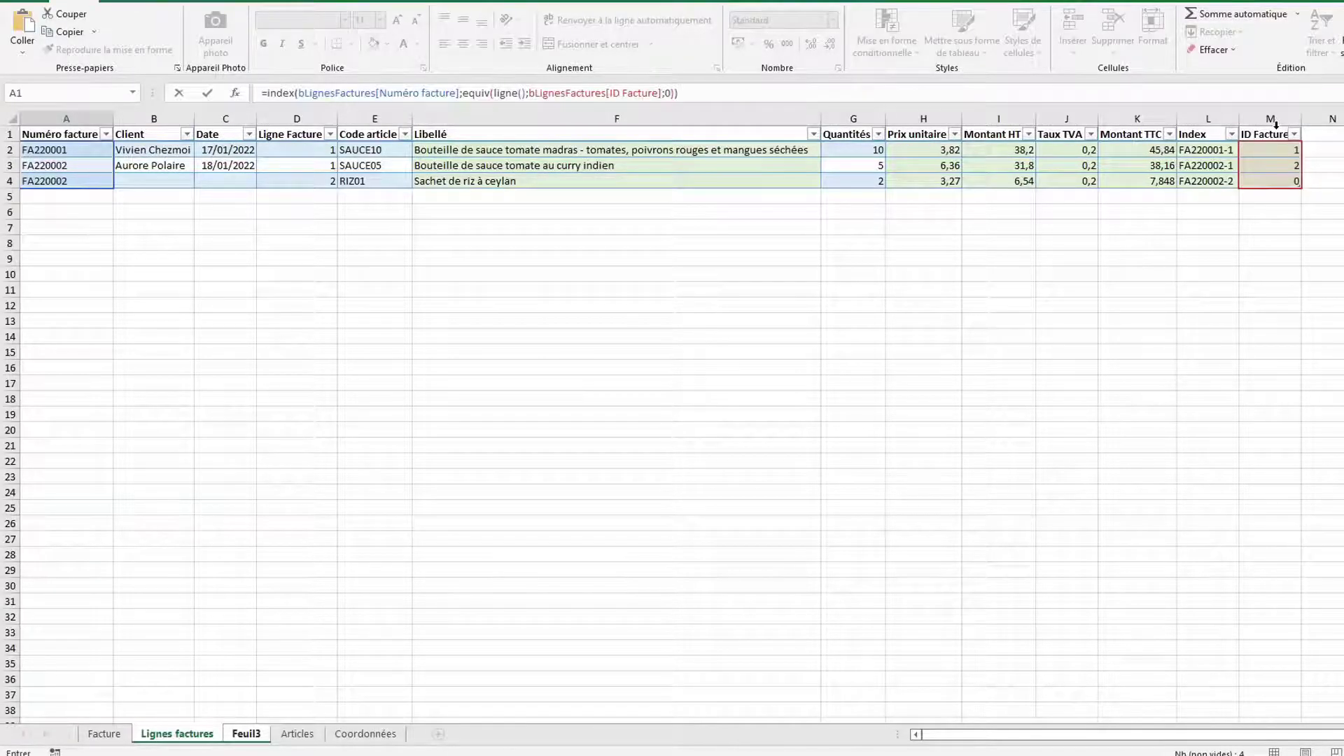
pyautogui.hotkey('ctrl', 'Return')
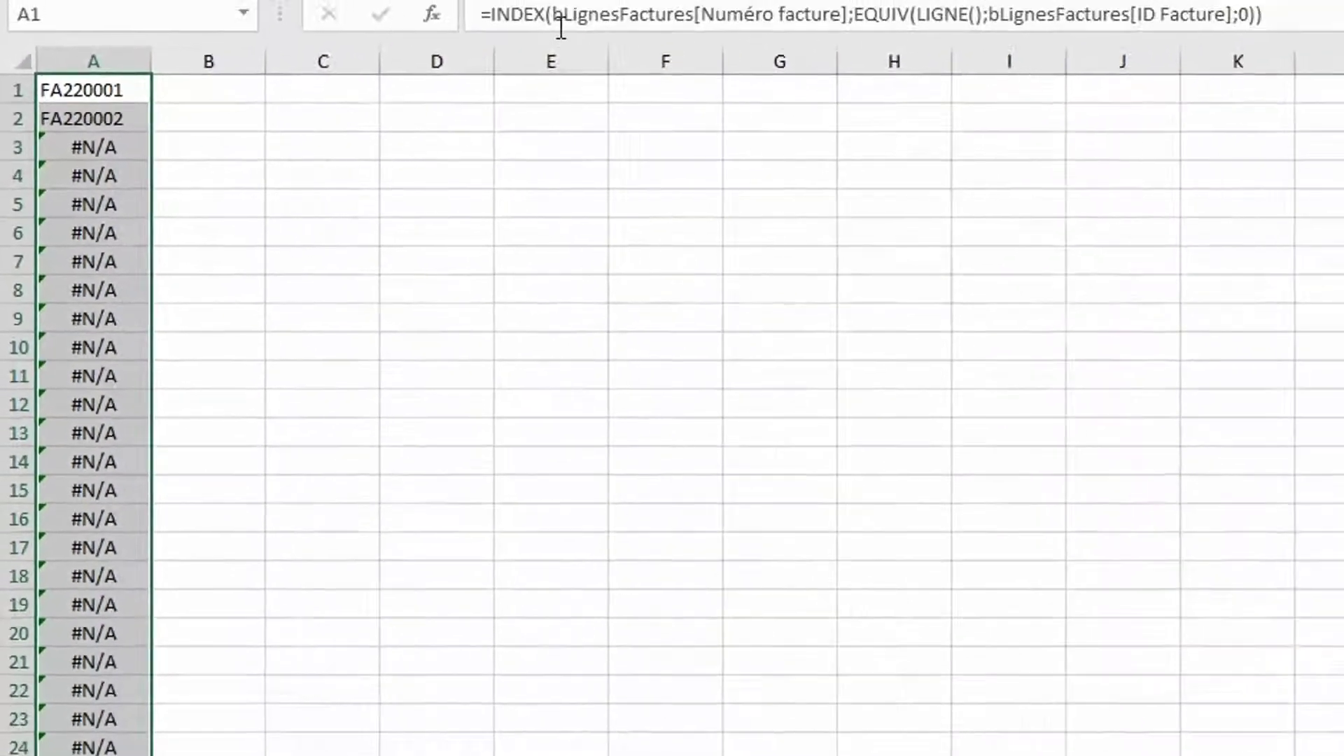
# Wrap the column A formula in SIERREUR(…;0) so the former #N/A rows show 0
pyautogui.click(461, 21)
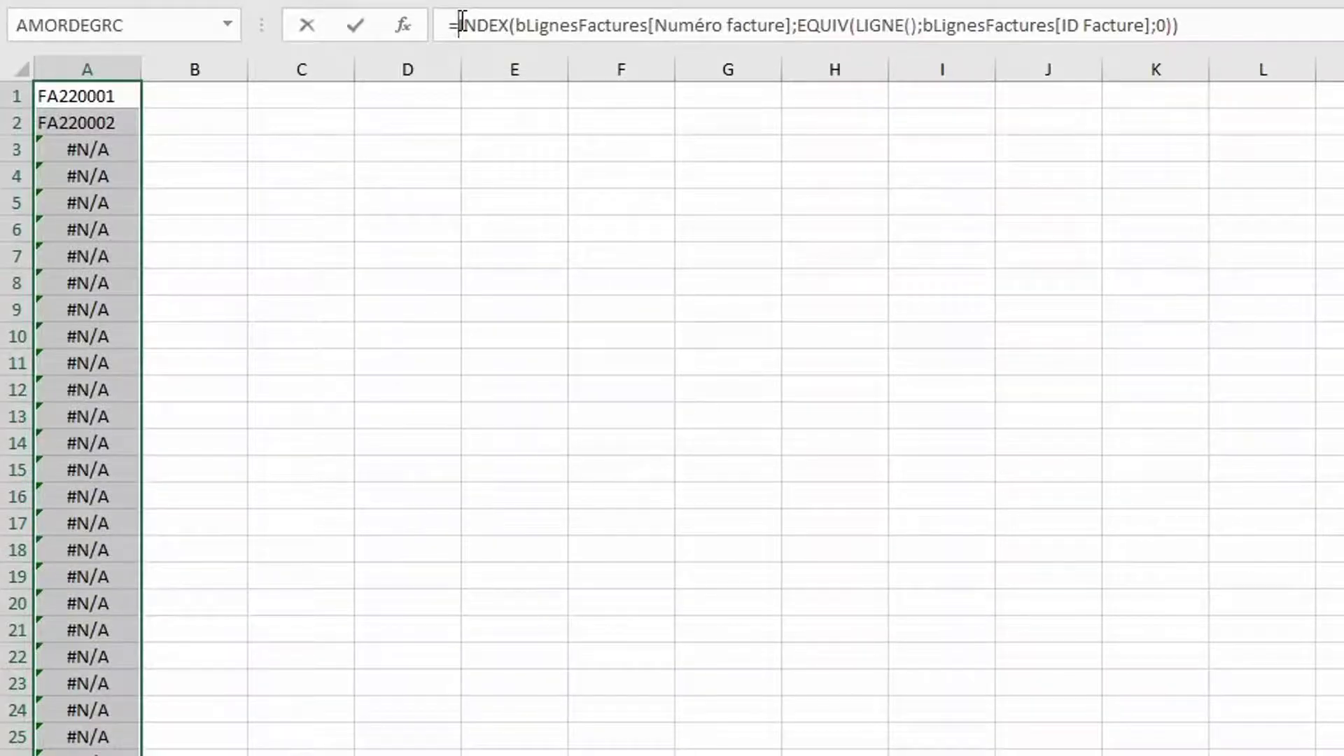
pyautogui.write('sie')
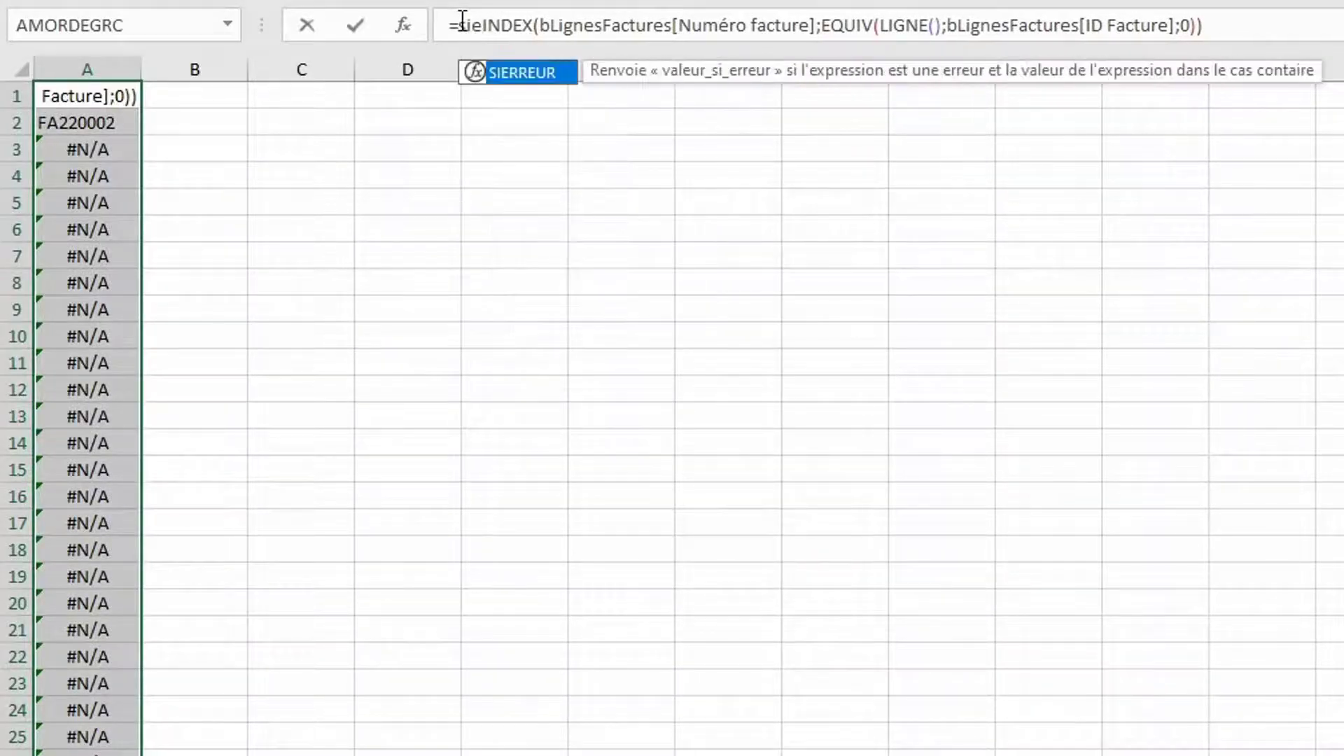
pyautogui.press('Tab')
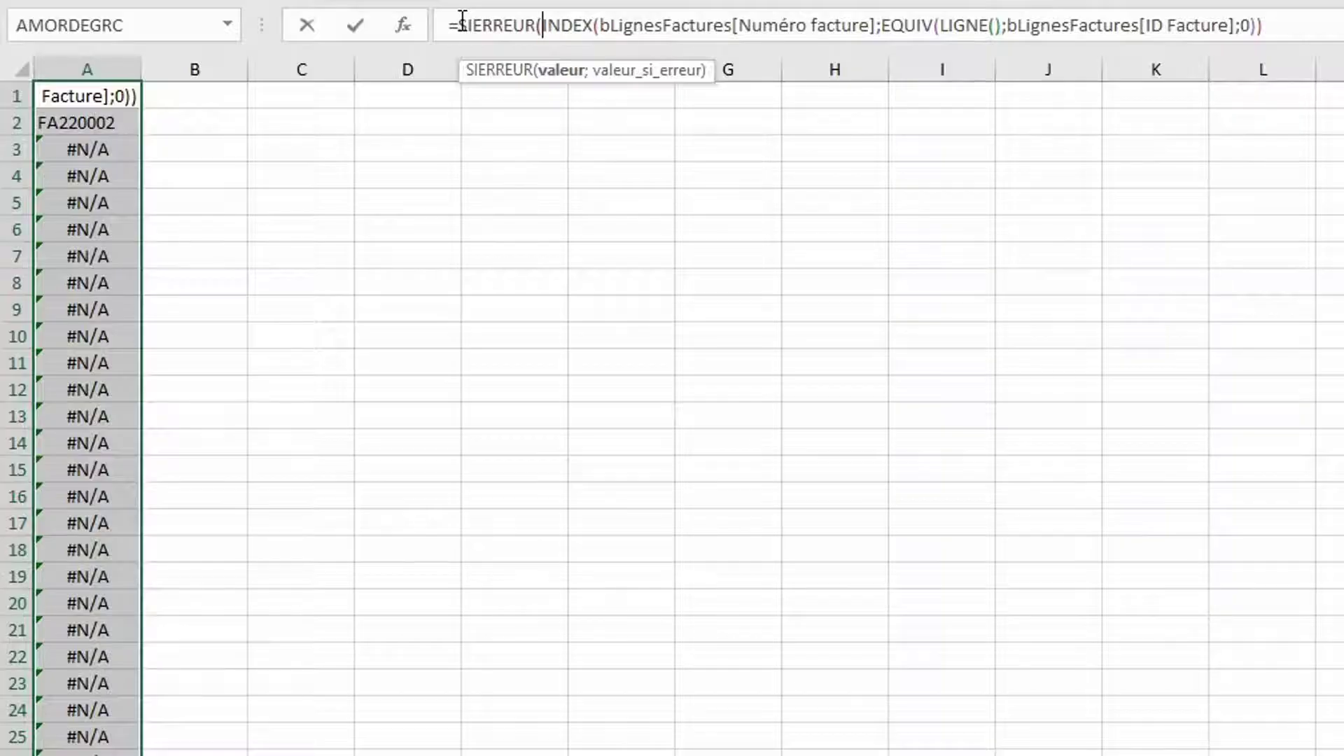
pyautogui.click(1289, 21)
pyautogui.write(';0')
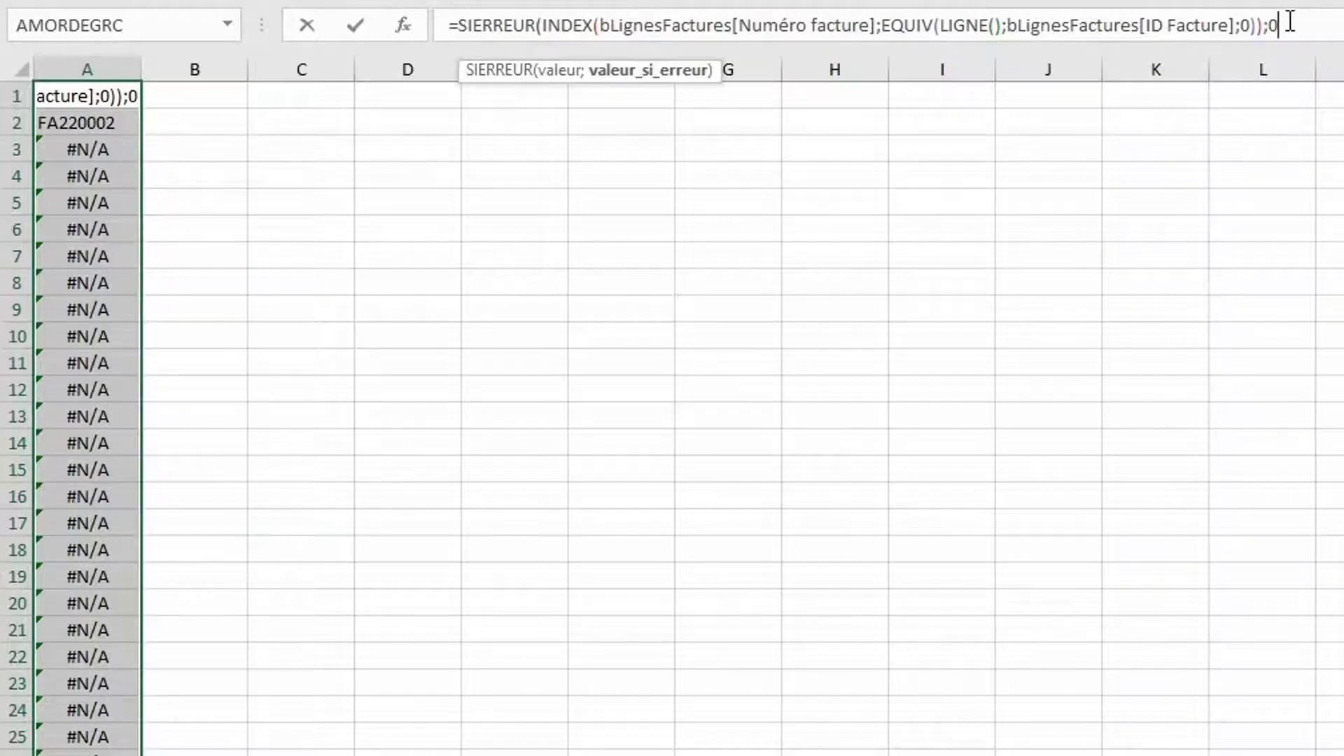
pyautogui.write(')')
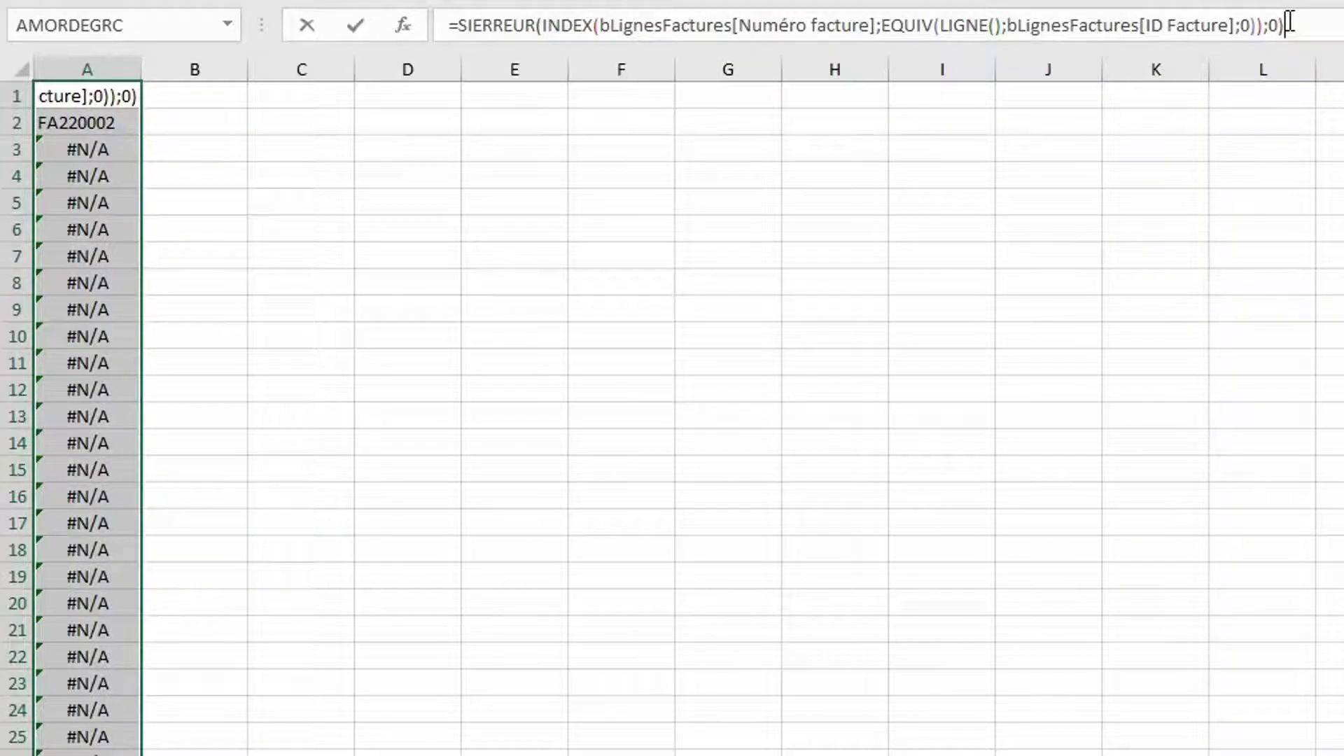
pyautogui.hotkey('ctrl', 'Return')
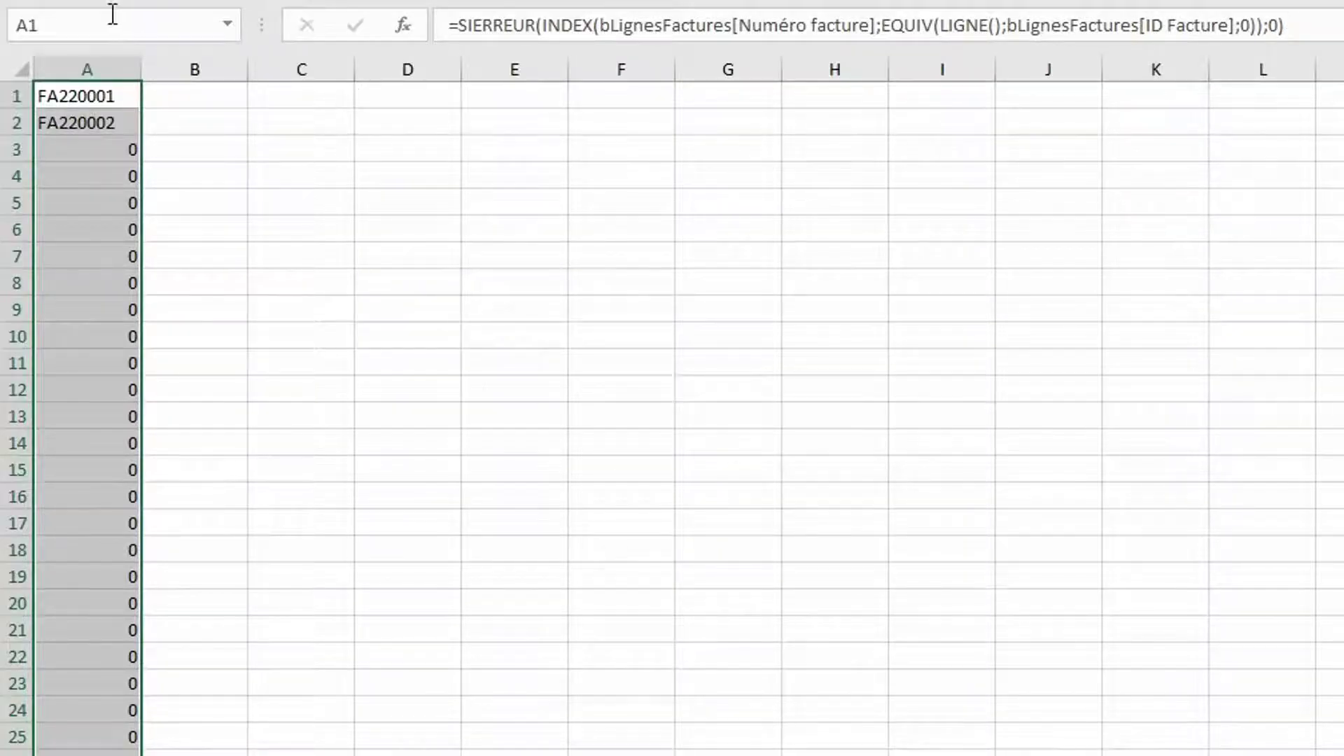
pyautogui.click(92, 24)
# Name the selected Feuil3 range listeFactures and return to the Facture sheet
pyautogui.write('listeFactures')
pyautogui.press('Return')
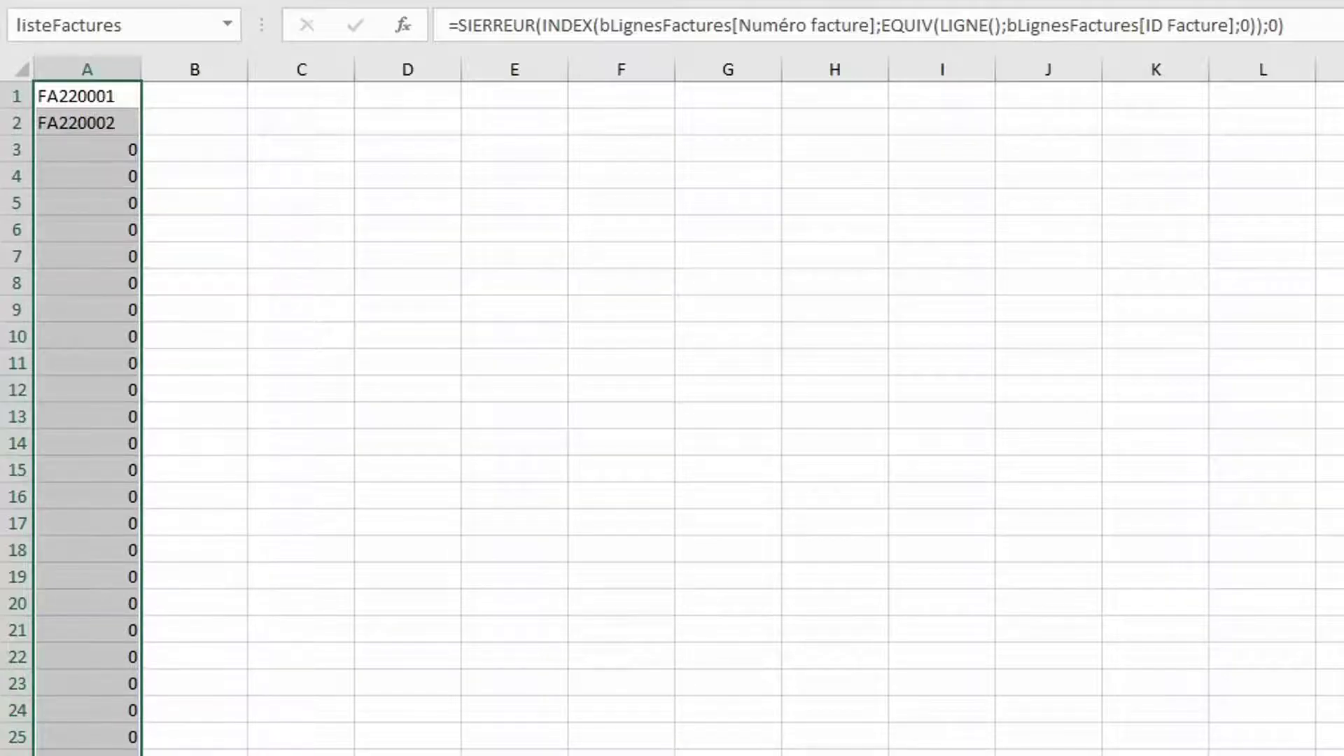
pyautogui.click(390, 755)
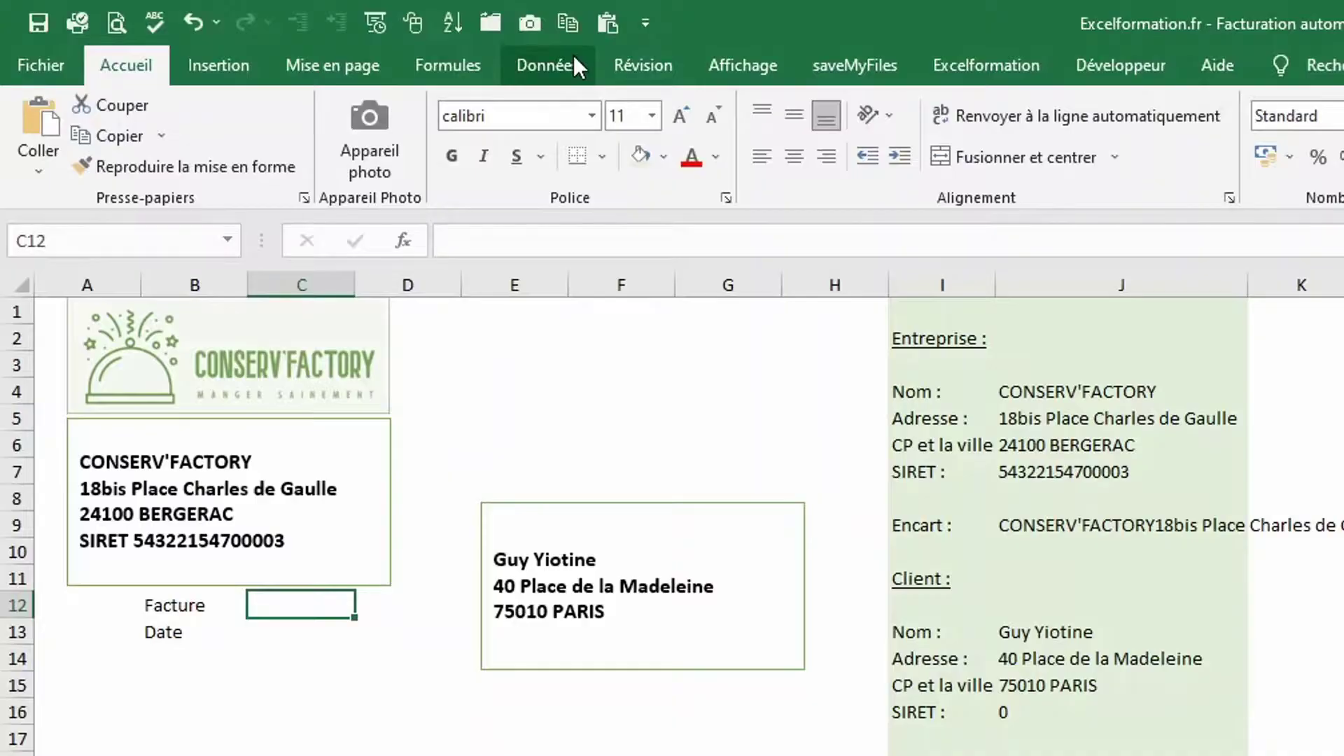
# Give C12 a List data validation with source =listeFactures
pyautogui.click(573, 57)
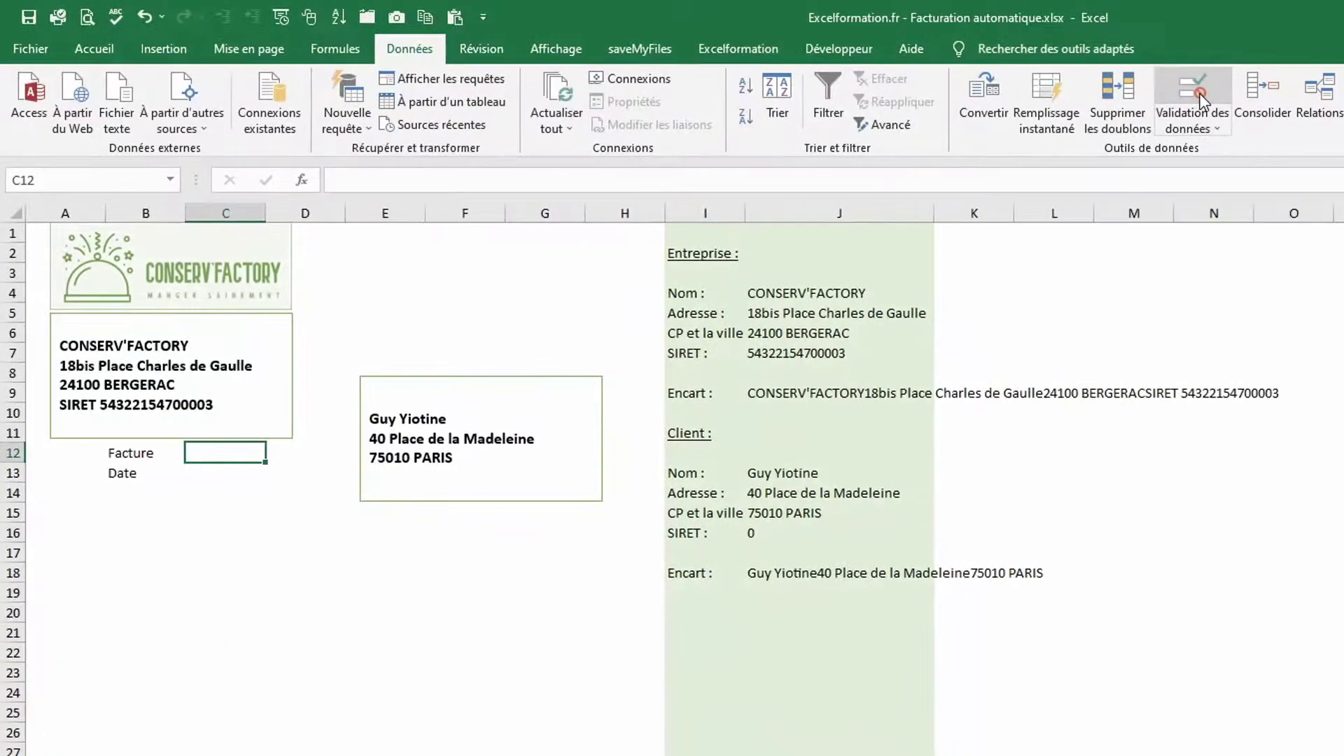
pyautogui.click(1199, 98)
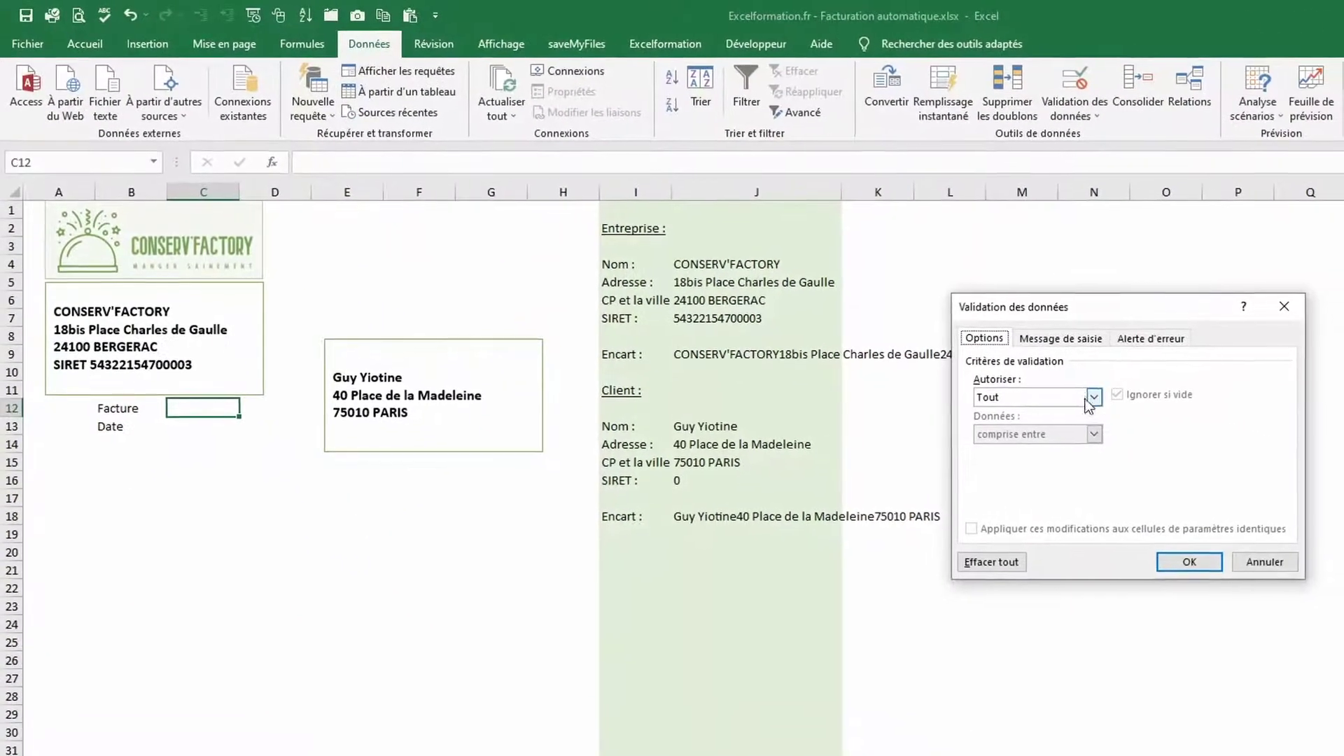
pyautogui.click(1204, 441)
pyautogui.click(1005, 447)
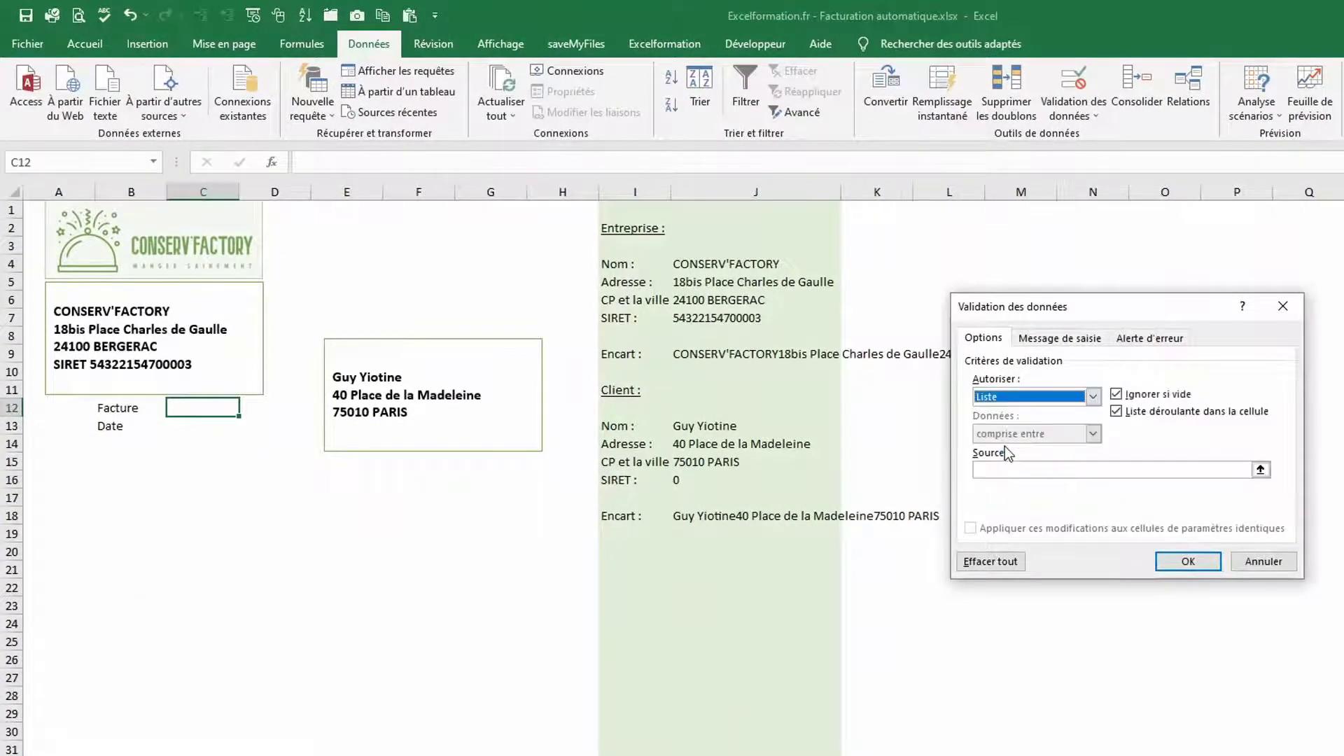
pyautogui.click(1001, 469)
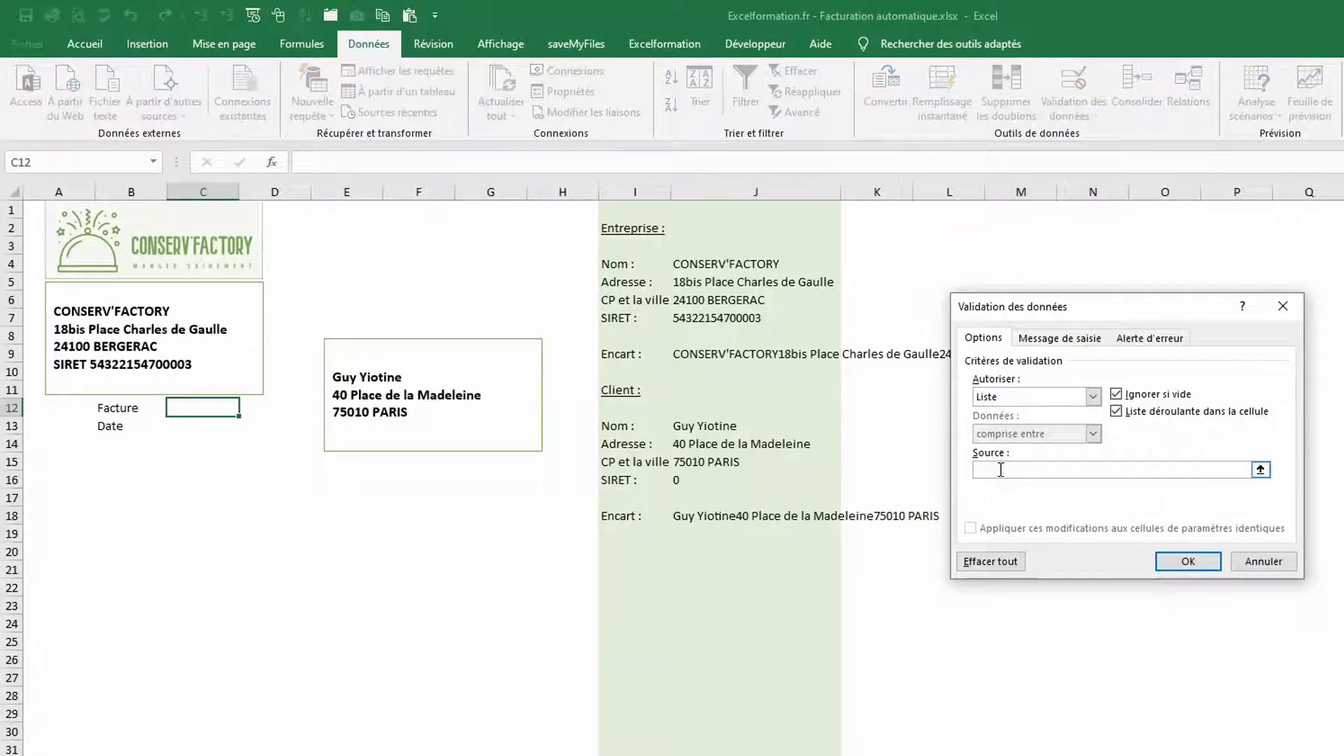
pyautogui.write('=')
pyautogui.press('F3')
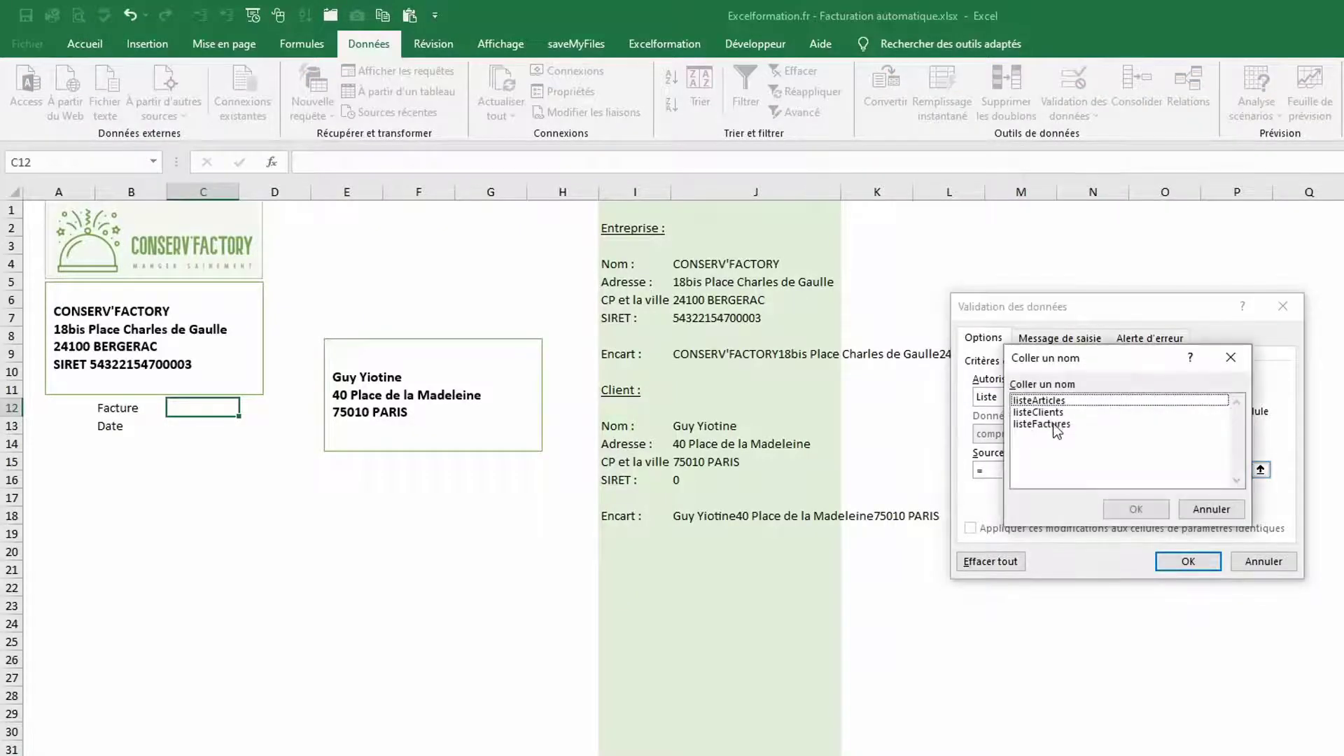
pyautogui.click(1051, 423)
pyautogui.doubleClick(1052, 422)
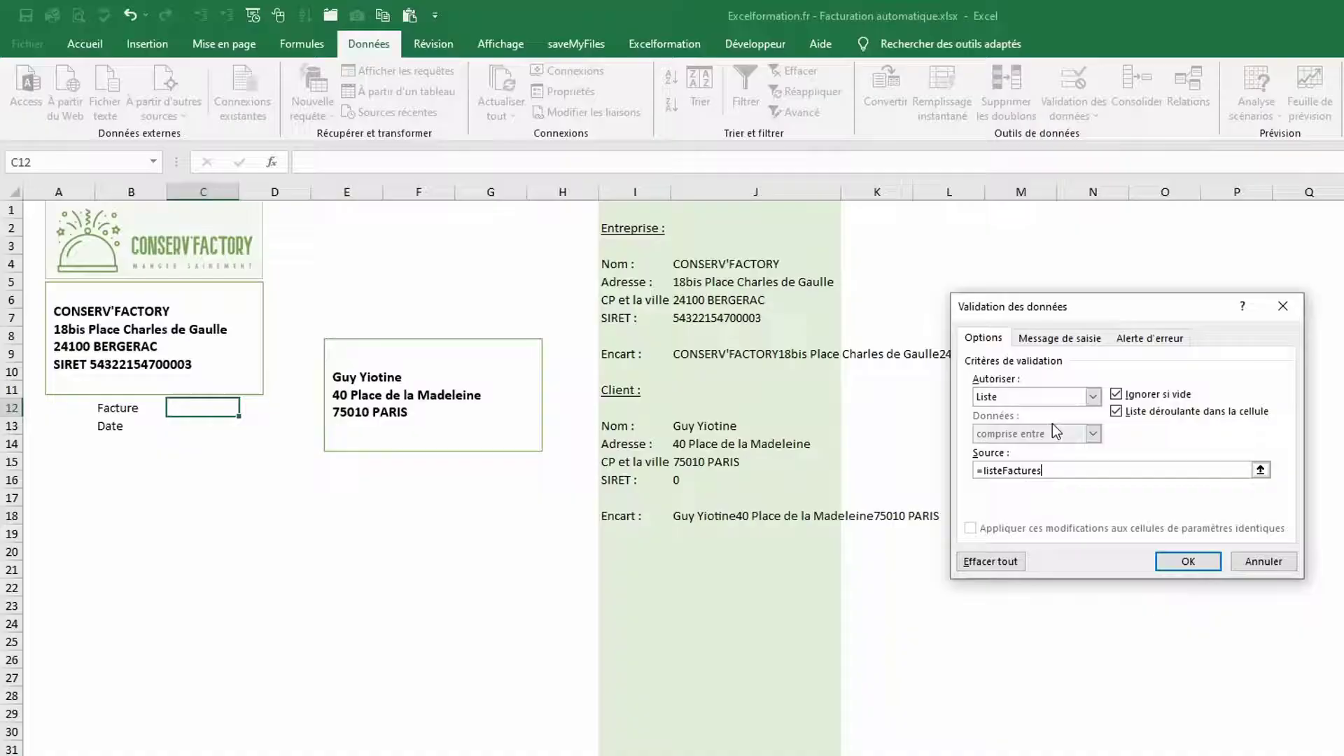
pyautogui.click(1187, 561)
# Open C12's new dropdown to check the invoice numbers it lists
pyautogui.click(247, 408)
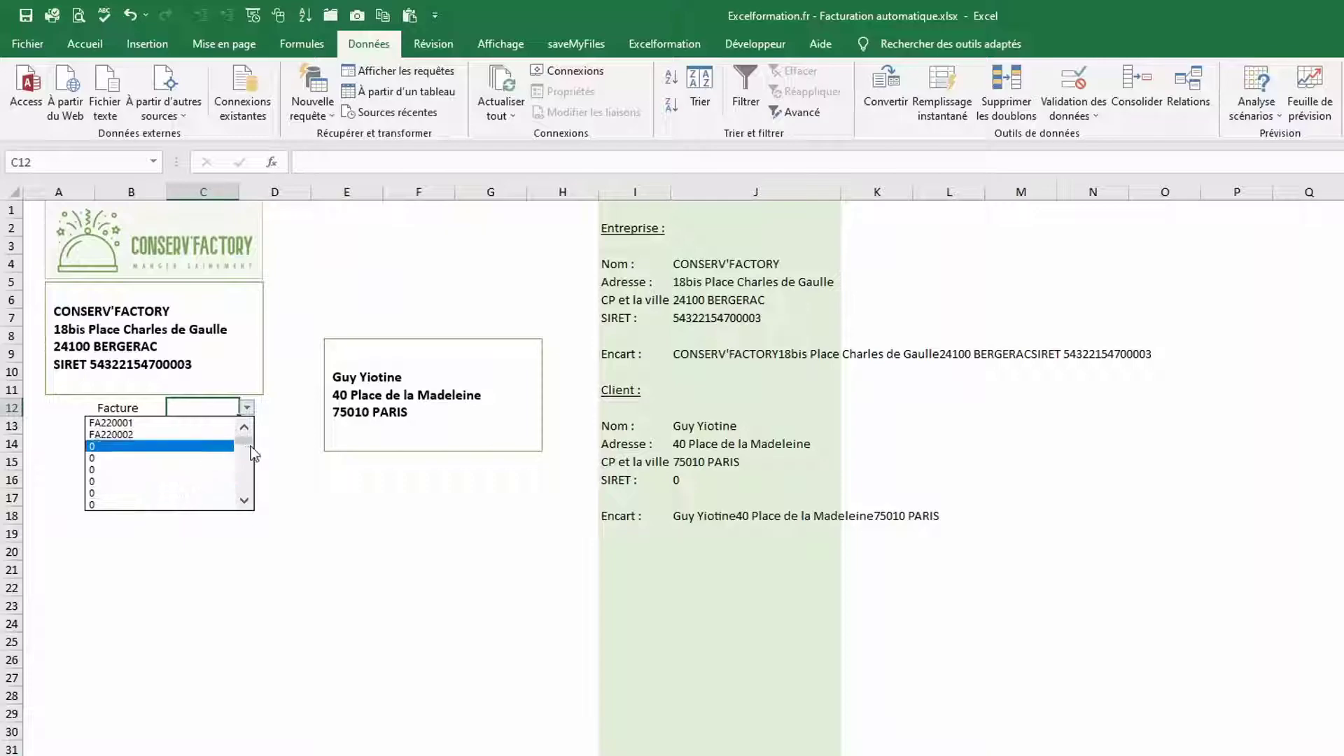
pyautogui.moveTo(243, 441)
pyautogui.mouseDown()
pyautogui.moveTo(243, 482)
pyautogui.moveTo(246, 428)
pyautogui.mouseUp()
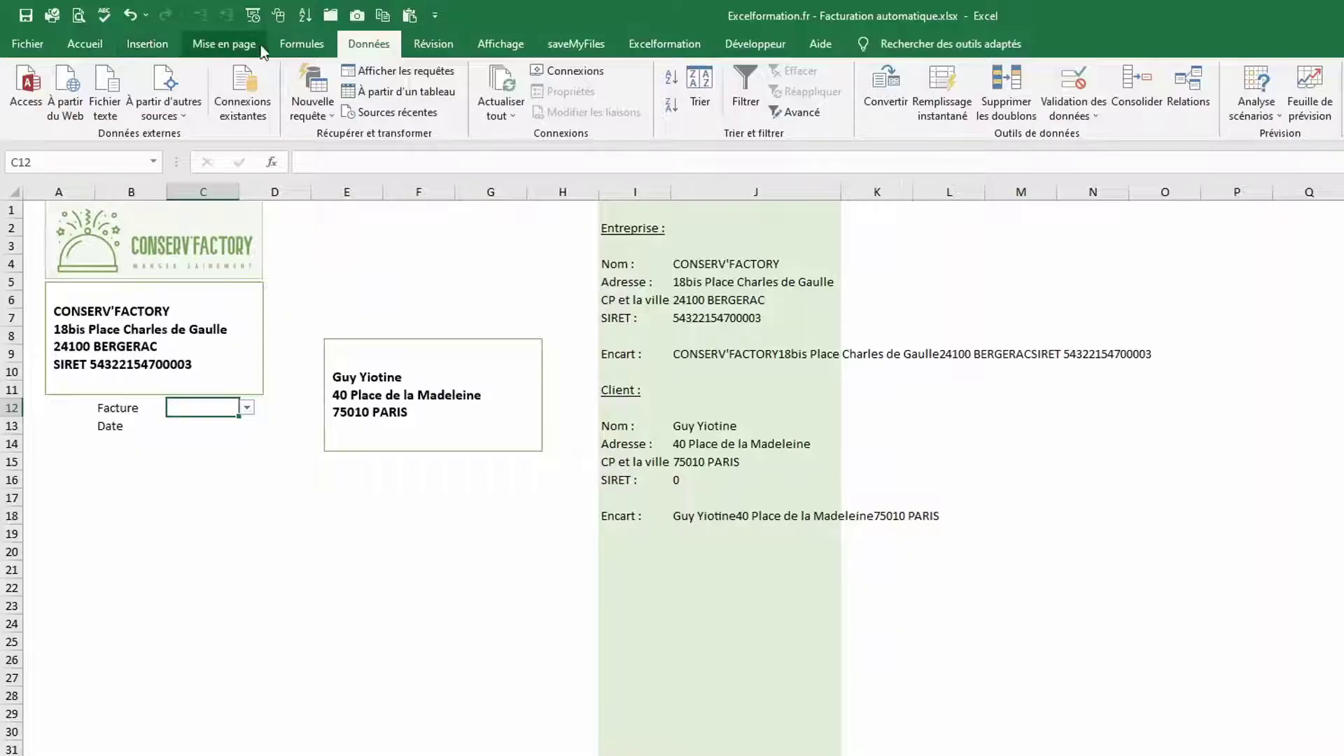
pyautogui.click(294, 45)
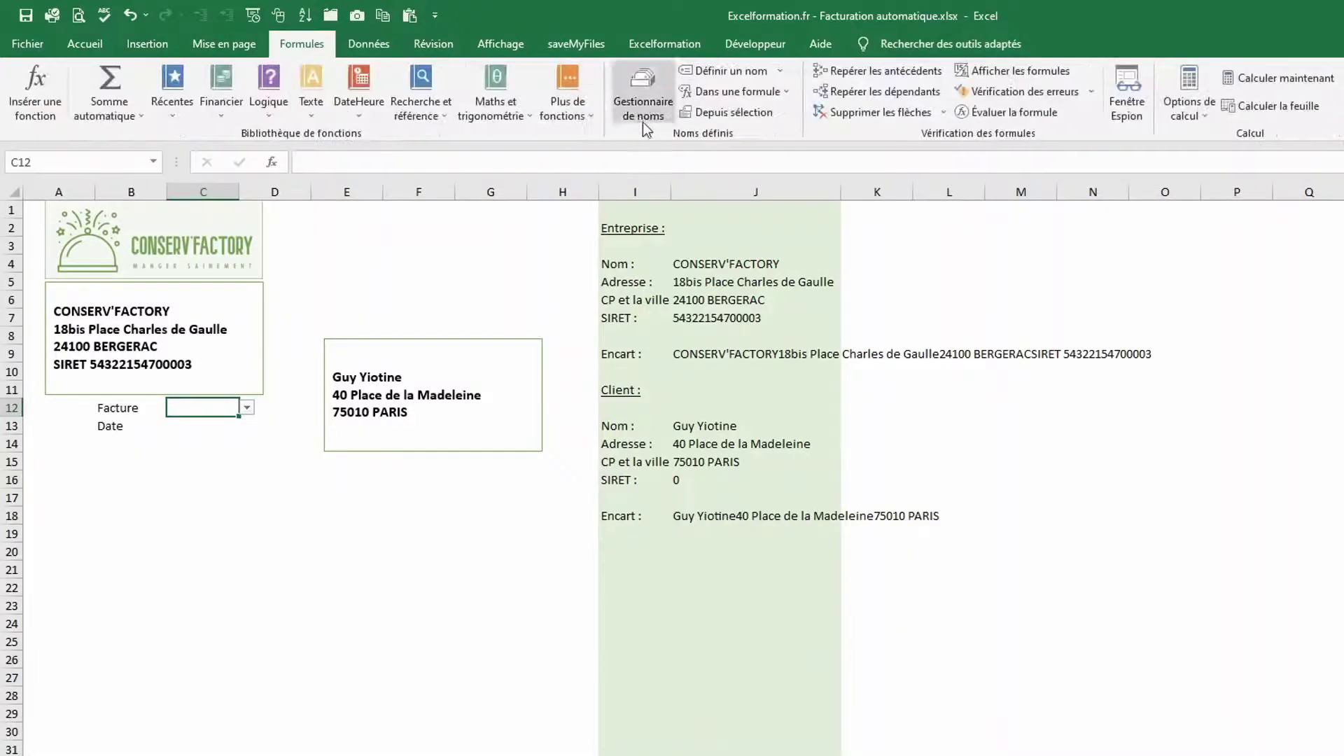
# Start redefining listeFactures as =DECALER(Feuil3!$A$1;0;0; in place of the fixed range
pyautogui.click(642, 121)
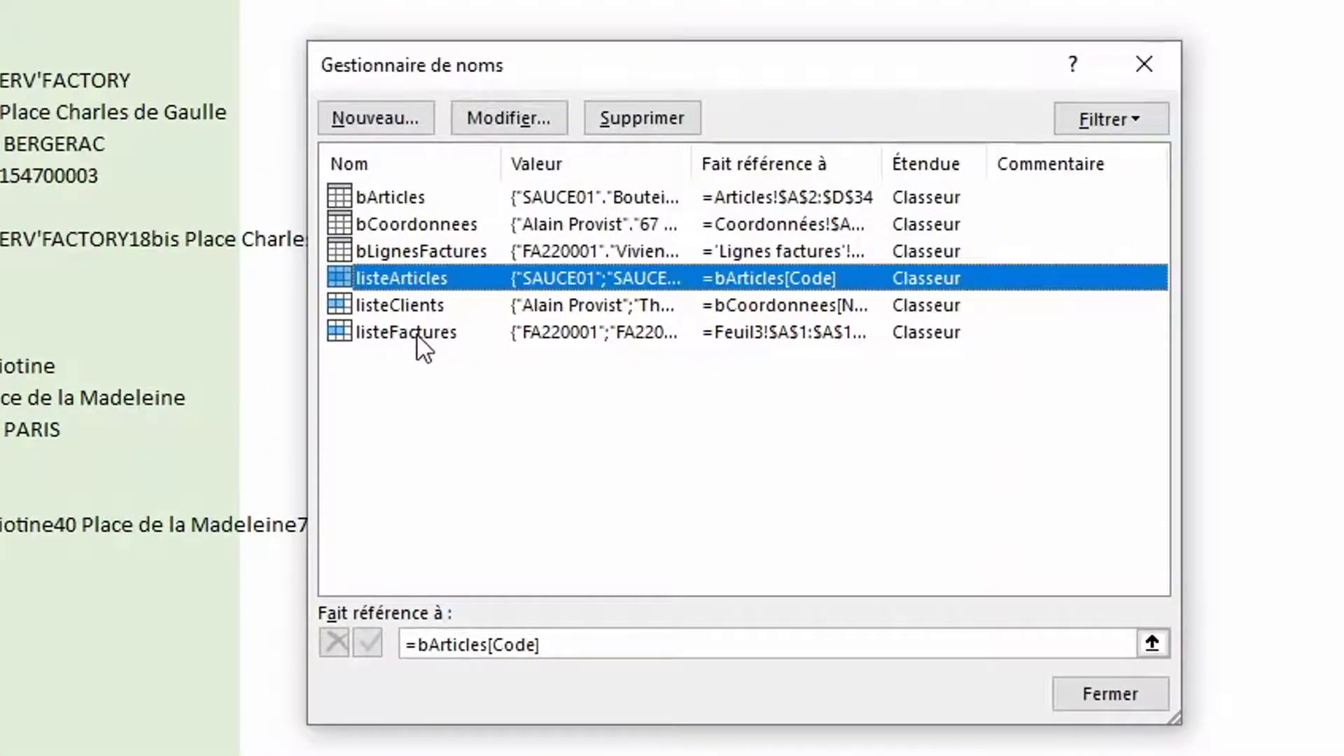
pyautogui.doubleClick(417, 333)
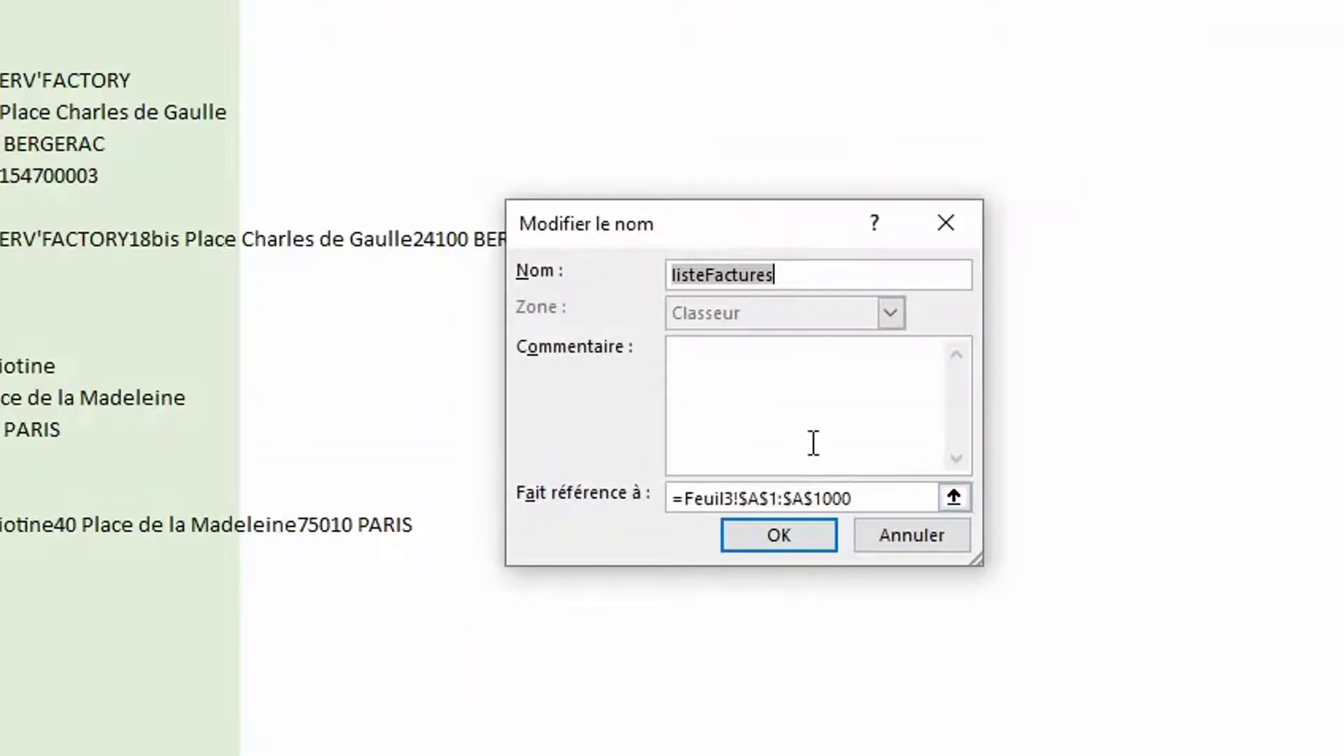
pyautogui.click(685, 500)
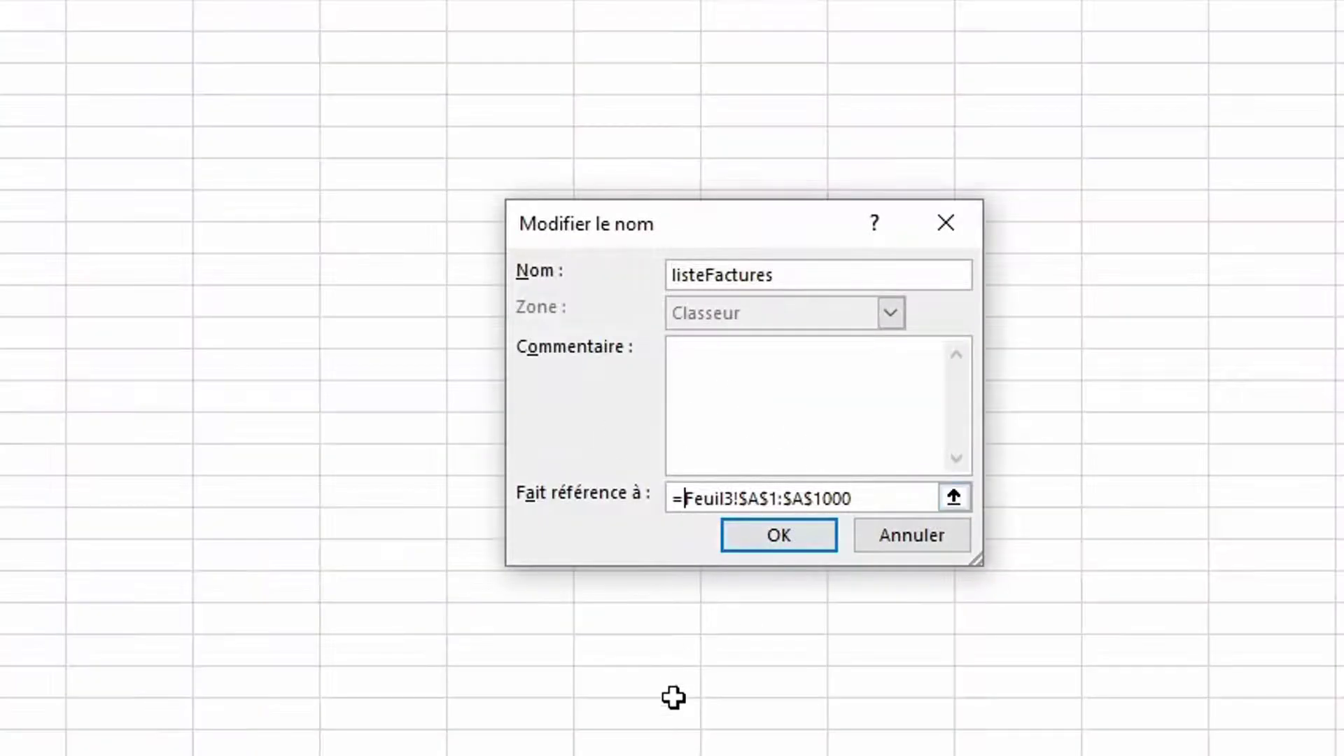
pyautogui.write('decaler')
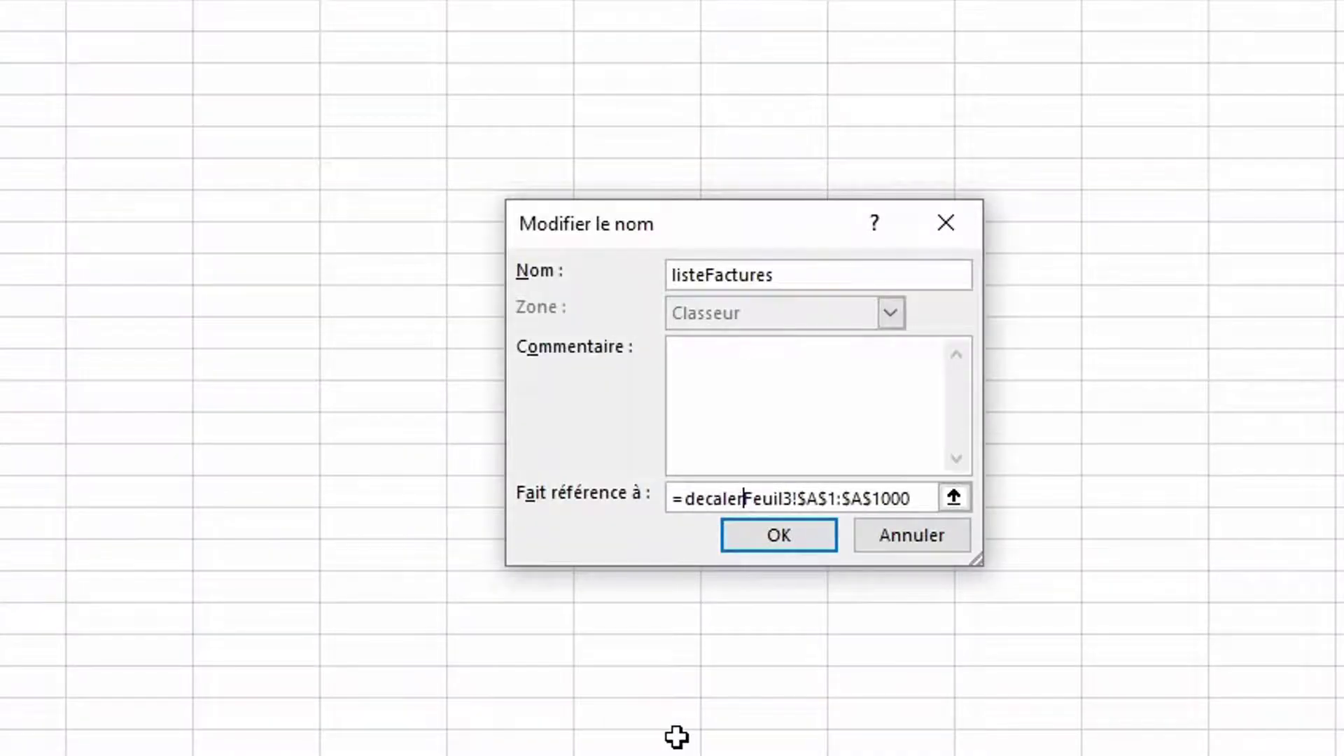
pyautogui.write('(')
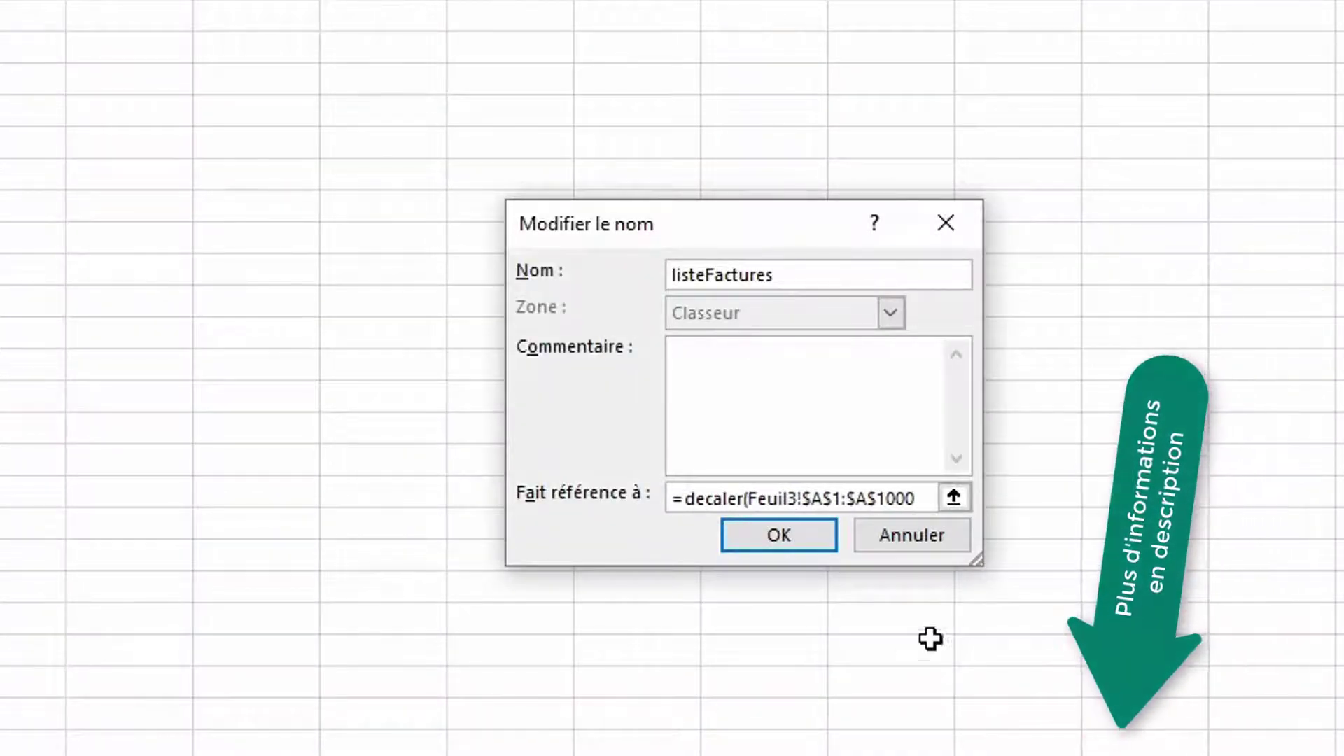
pyautogui.moveTo(917, 498); pyautogui.dragTo(746, 500)
pyautogui.press('BackSpace')
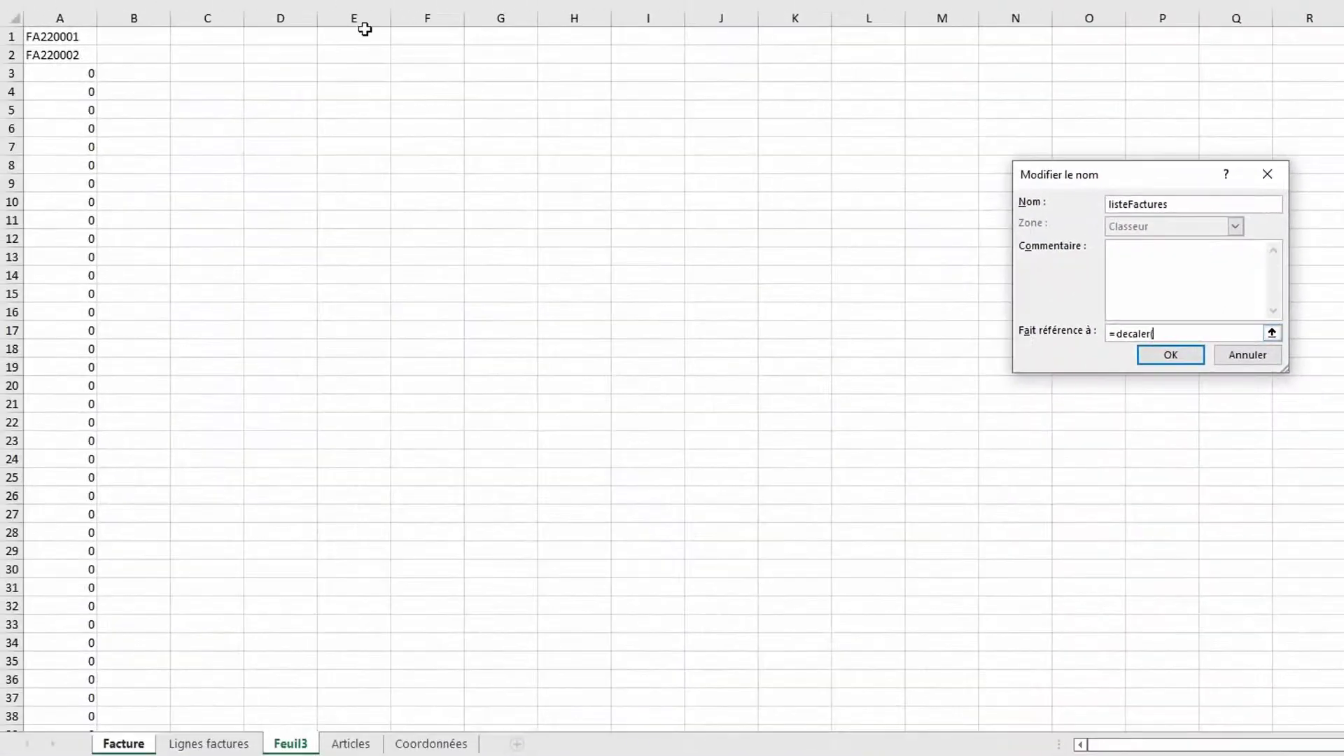
pyautogui.click(44, 32)
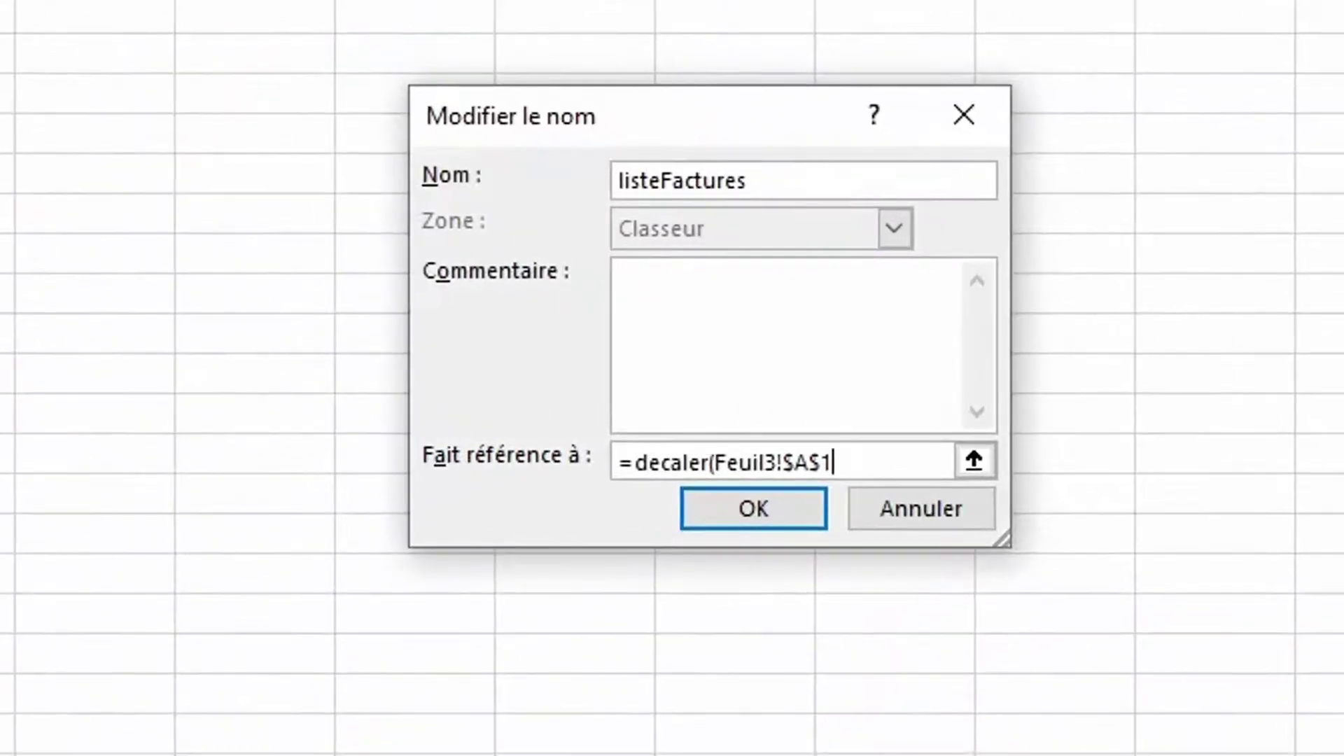
pyautogui.write(';0;0;')
# Set the height to NB.SI(Feuil3!$A$1:$A$1000;"<>0"), save the name and close Name Manager
pyautogui.write('nb.si(')
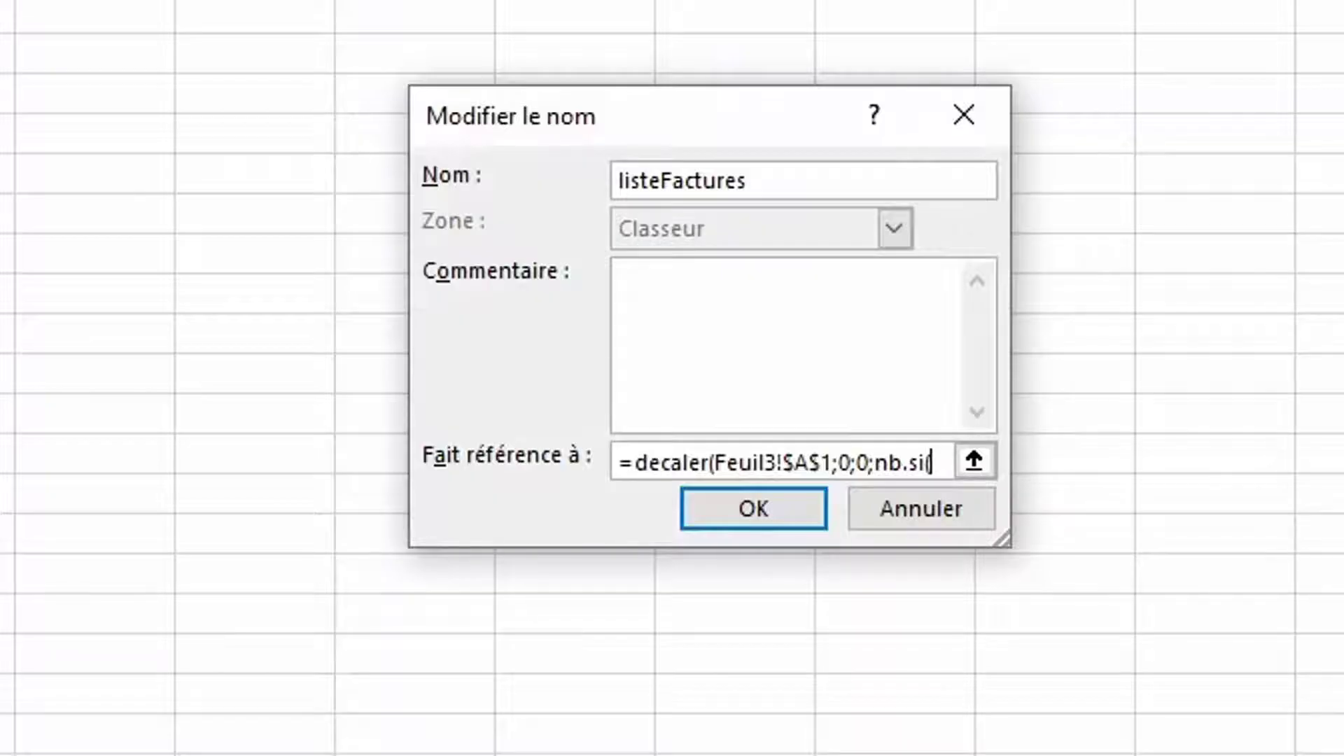
pyautogui.write('Feuil3!$A$1')
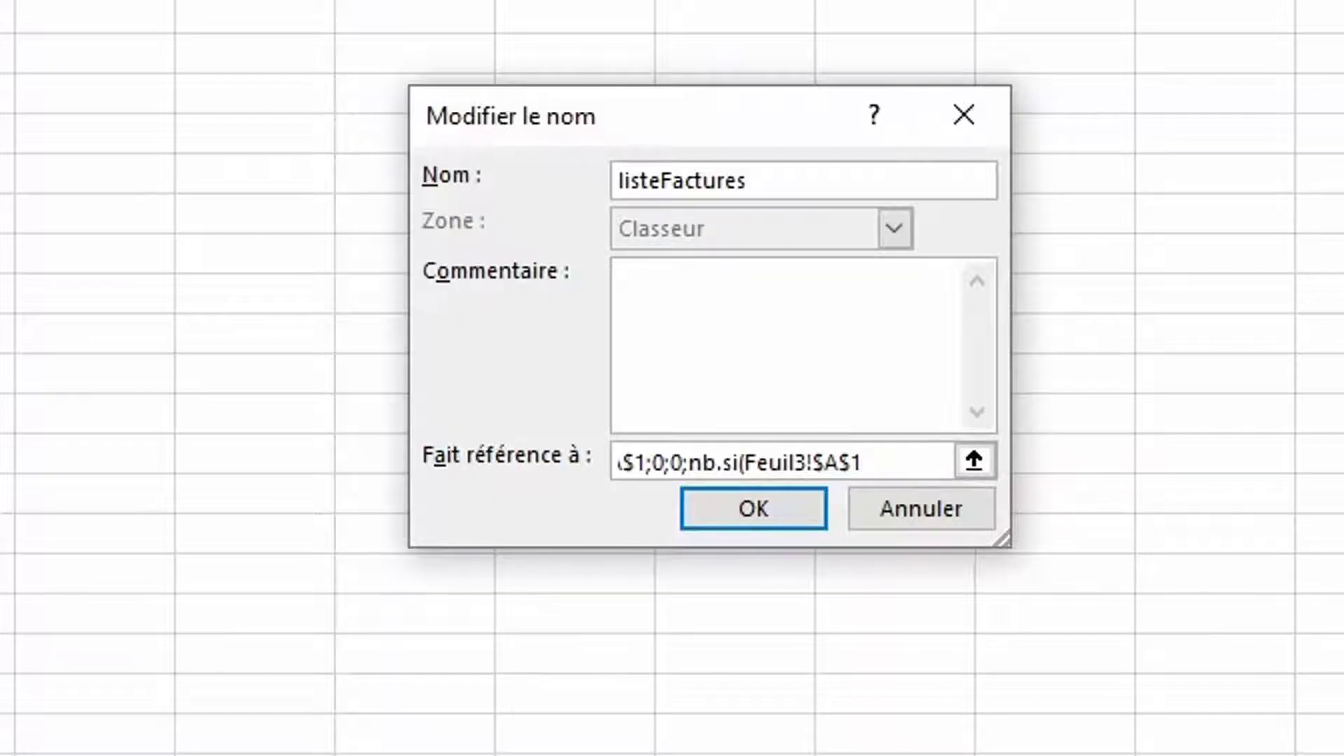
pyautogui.write(':$A$1000;')
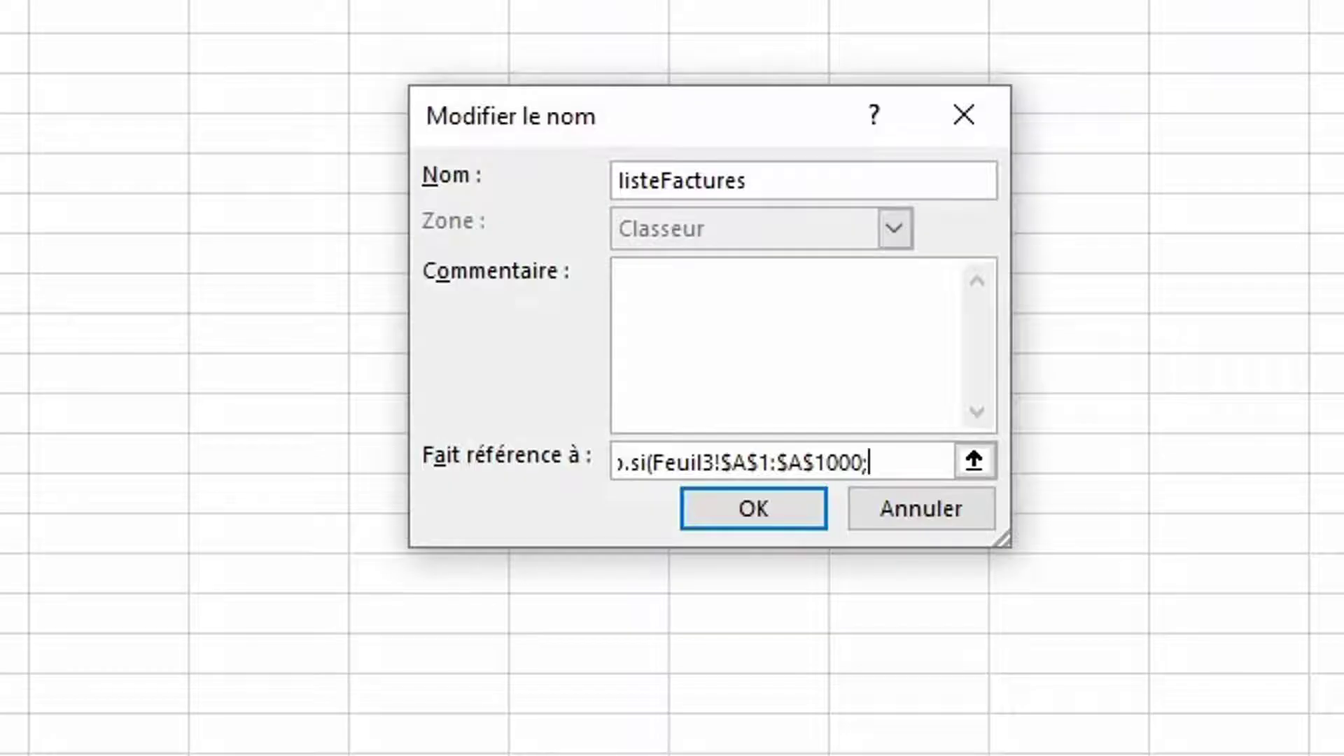
pyautogui.write('"<>0"))')
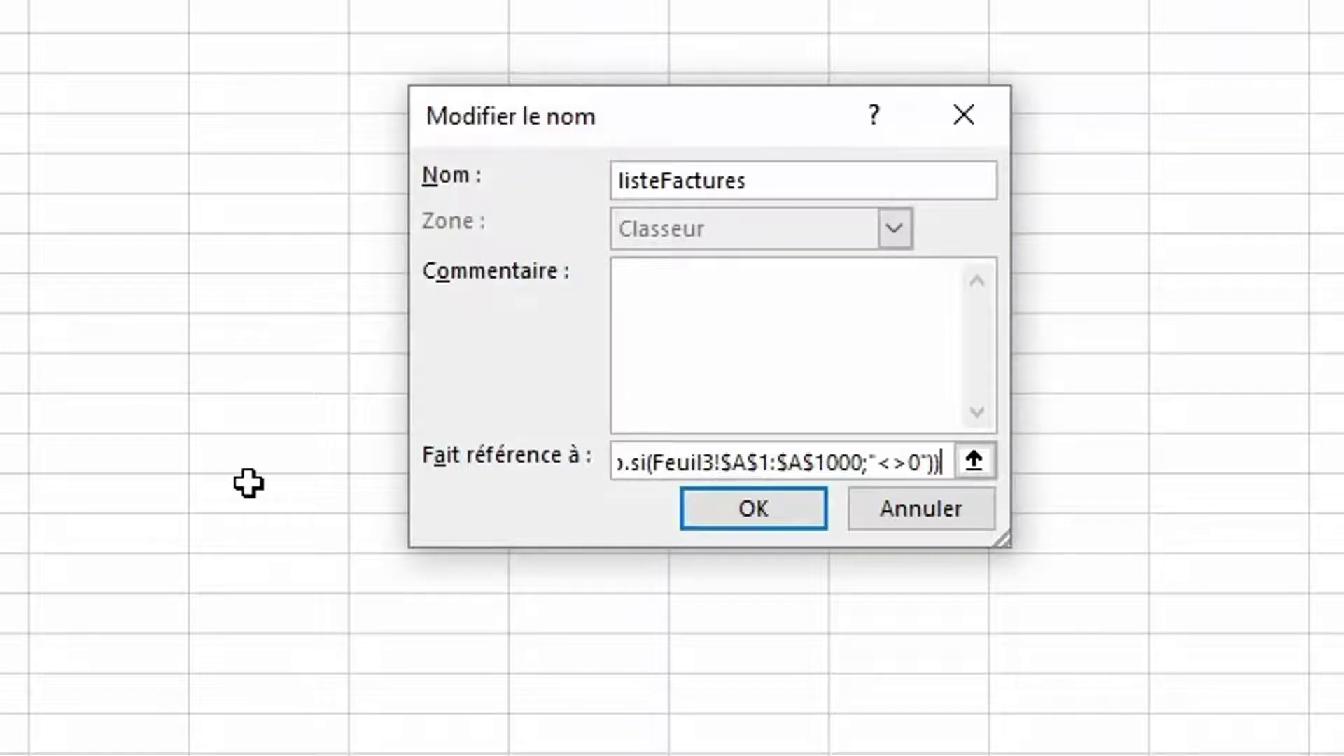
pyautogui.click(718, 507)
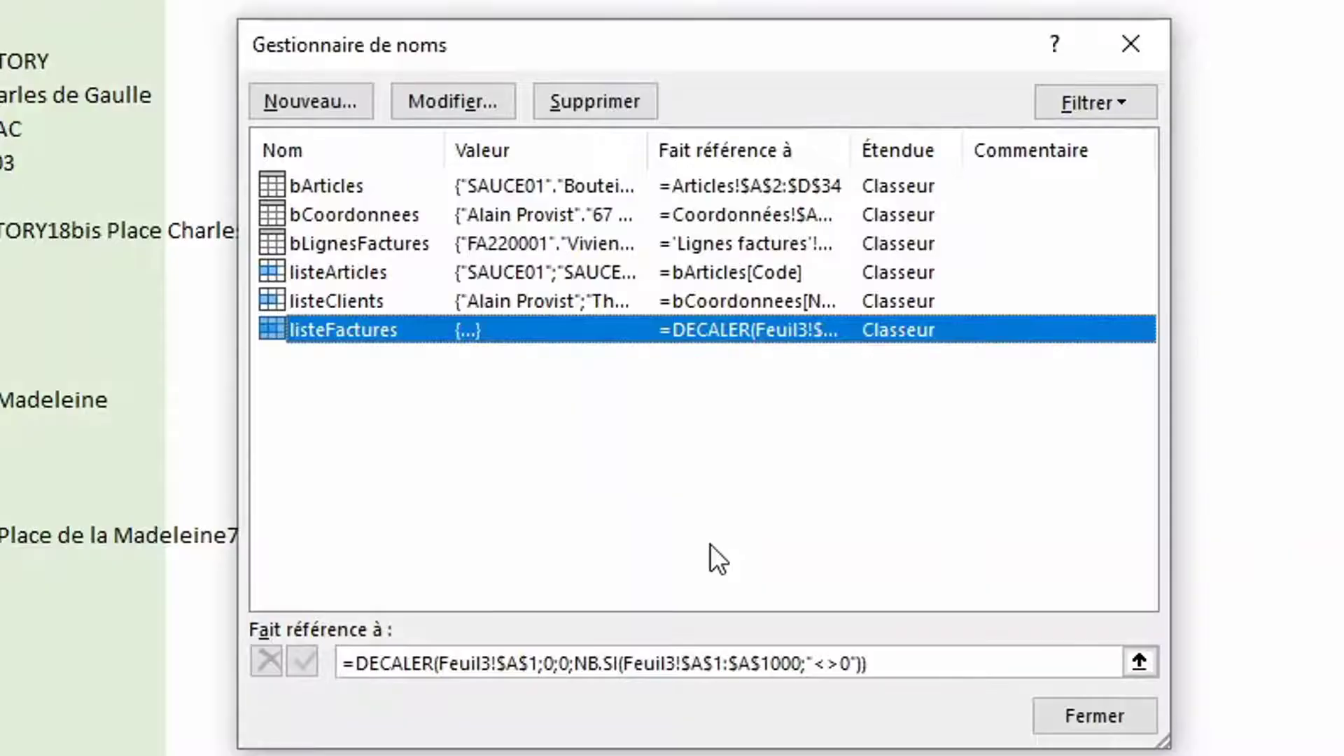
pyautogui.click(1091, 716)
pyautogui.click(15, 413)
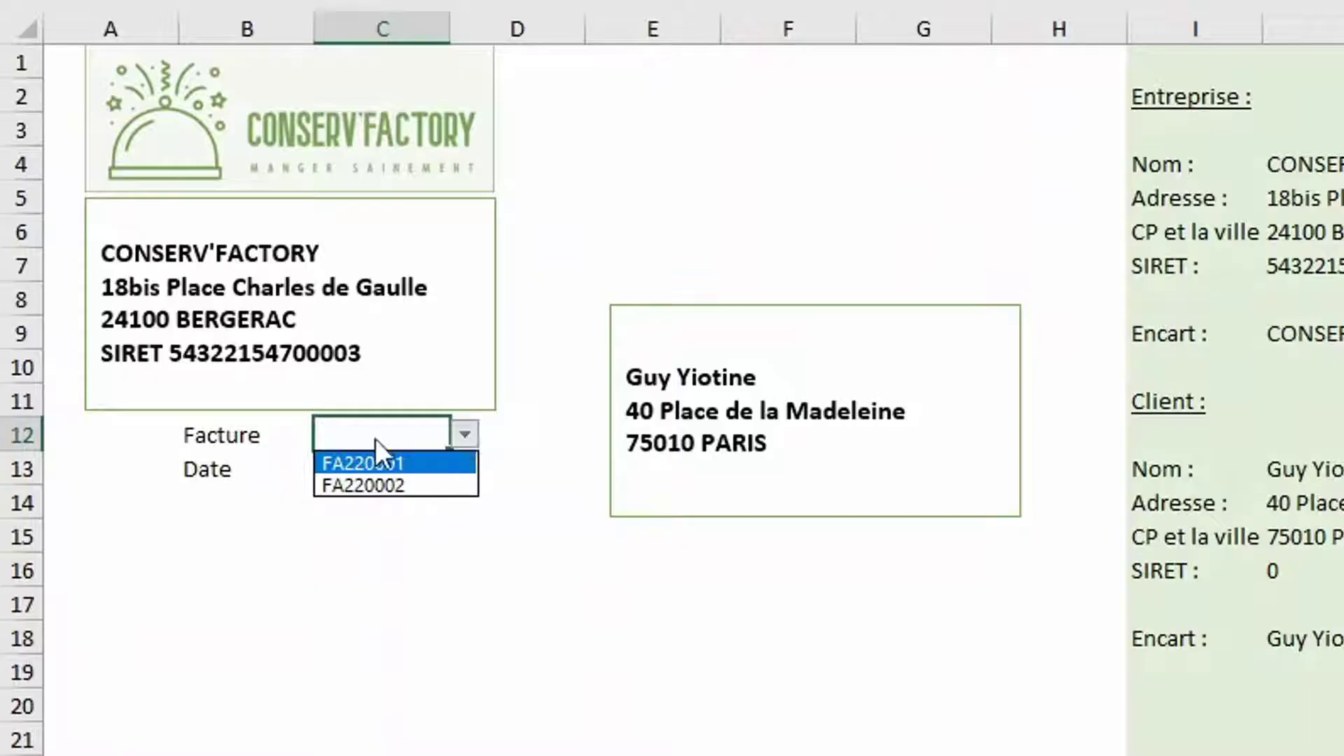
# Pick FA220002 in the dropdown, then start row 5 with invoice FA220003 and an existing client
pyautogui.click(375, 485)
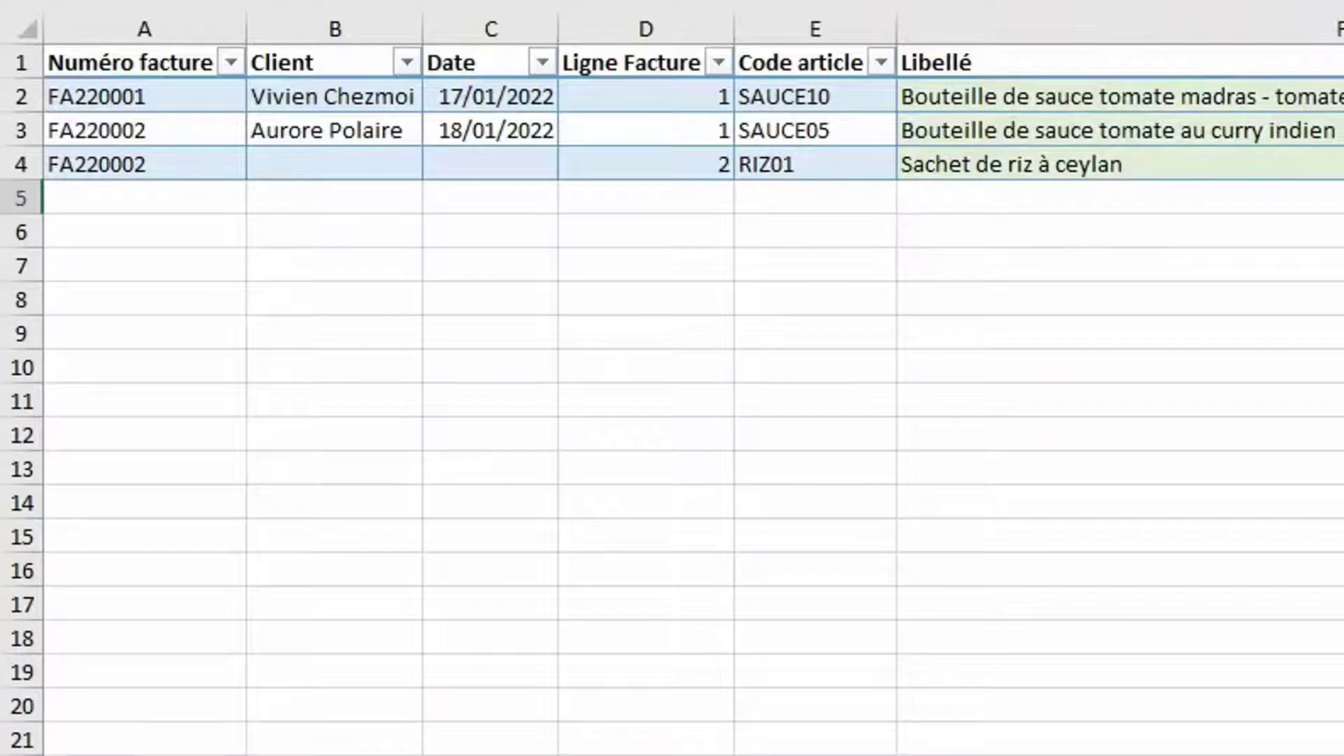
pyautogui.click(106, 199)
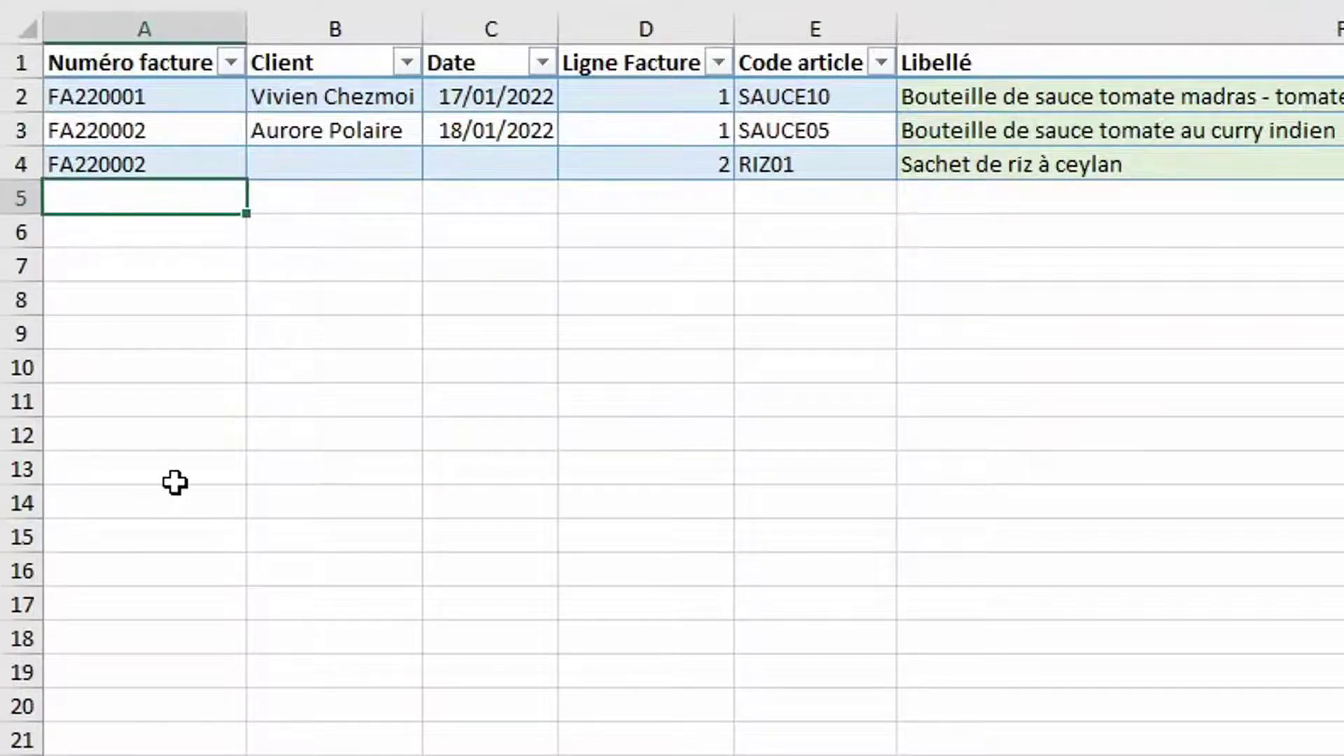
pyautogui.write('FA220003')
pyautogui.press('Tab')
pyautogui.click(434, 201)
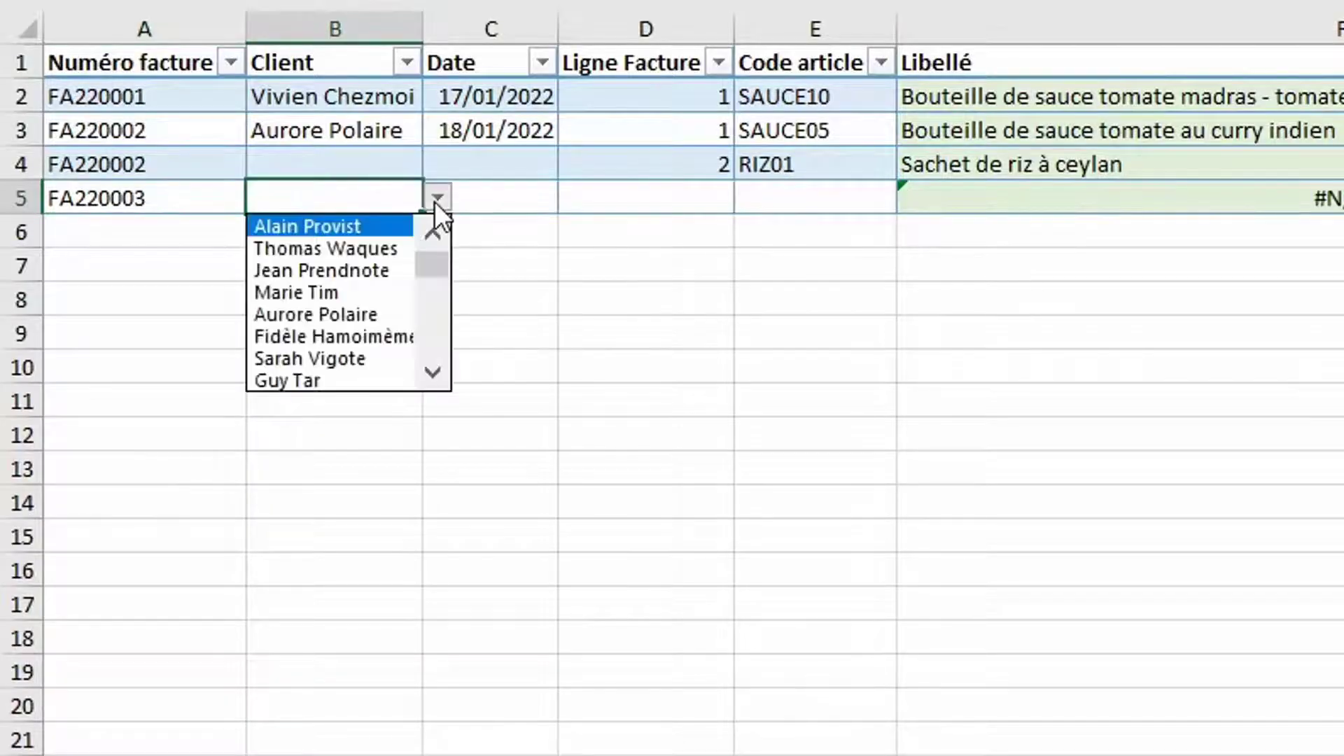
pyautogui.click(376, 303)
# Enter date 19/1/22, line 1, article CONSE15 and quantity 3 for FA220003
pyautogui.click(502, 218)
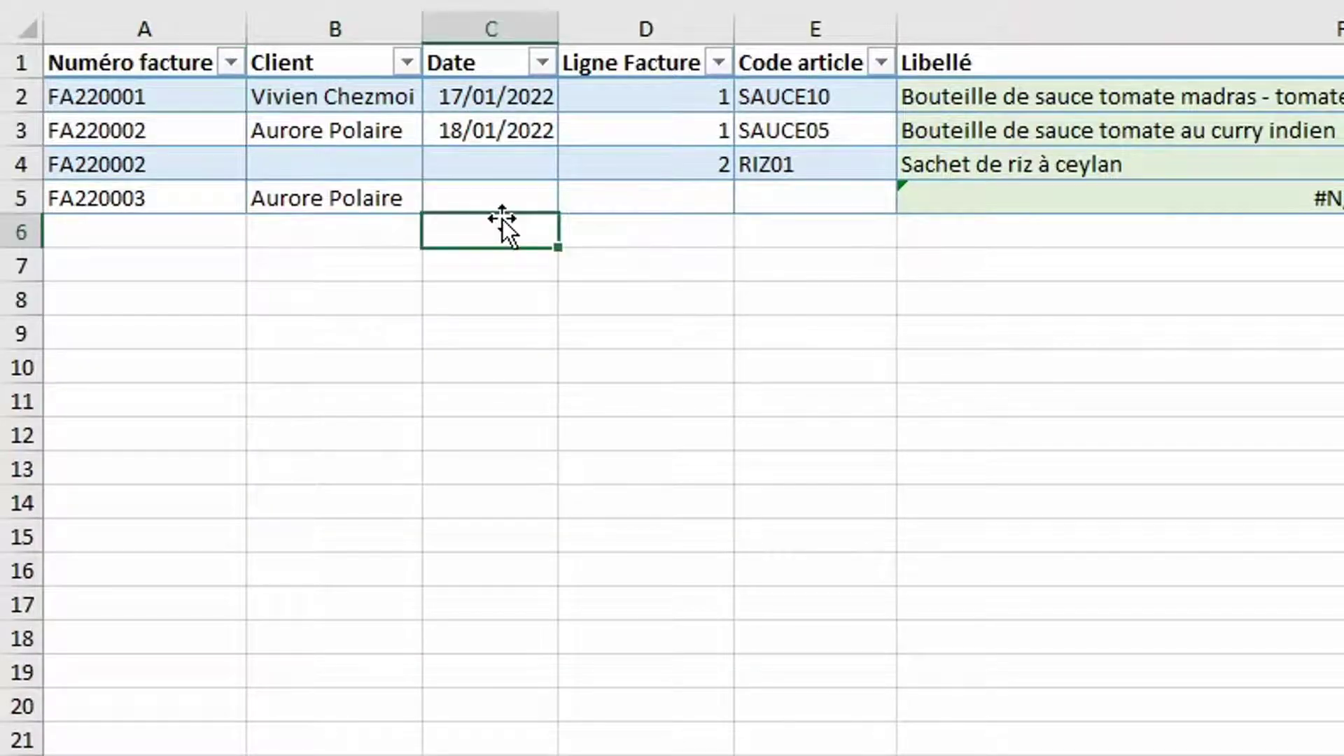
pyautogui.click(514, 197)
pyautogui.write('19/1/22')
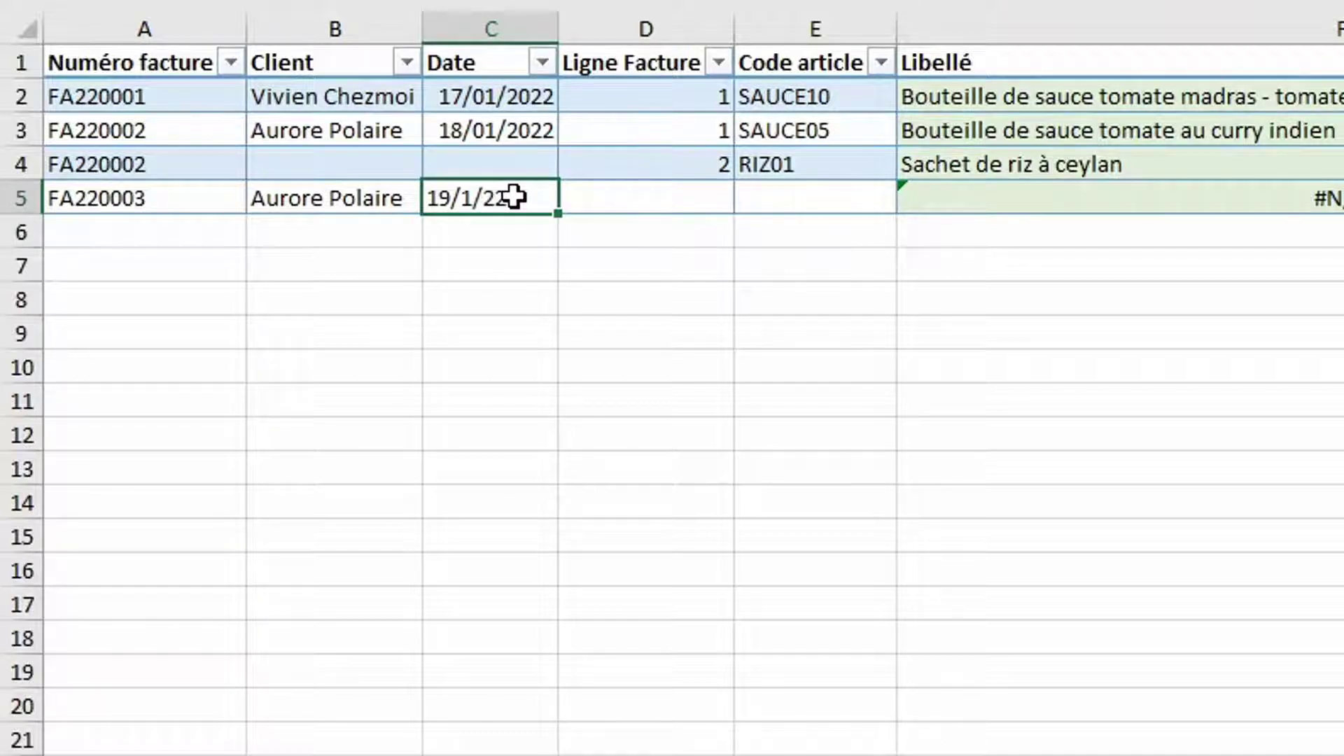
pyautogui.press('Tab')
pyautogui.write('1')
pyautogui.press('Tab')
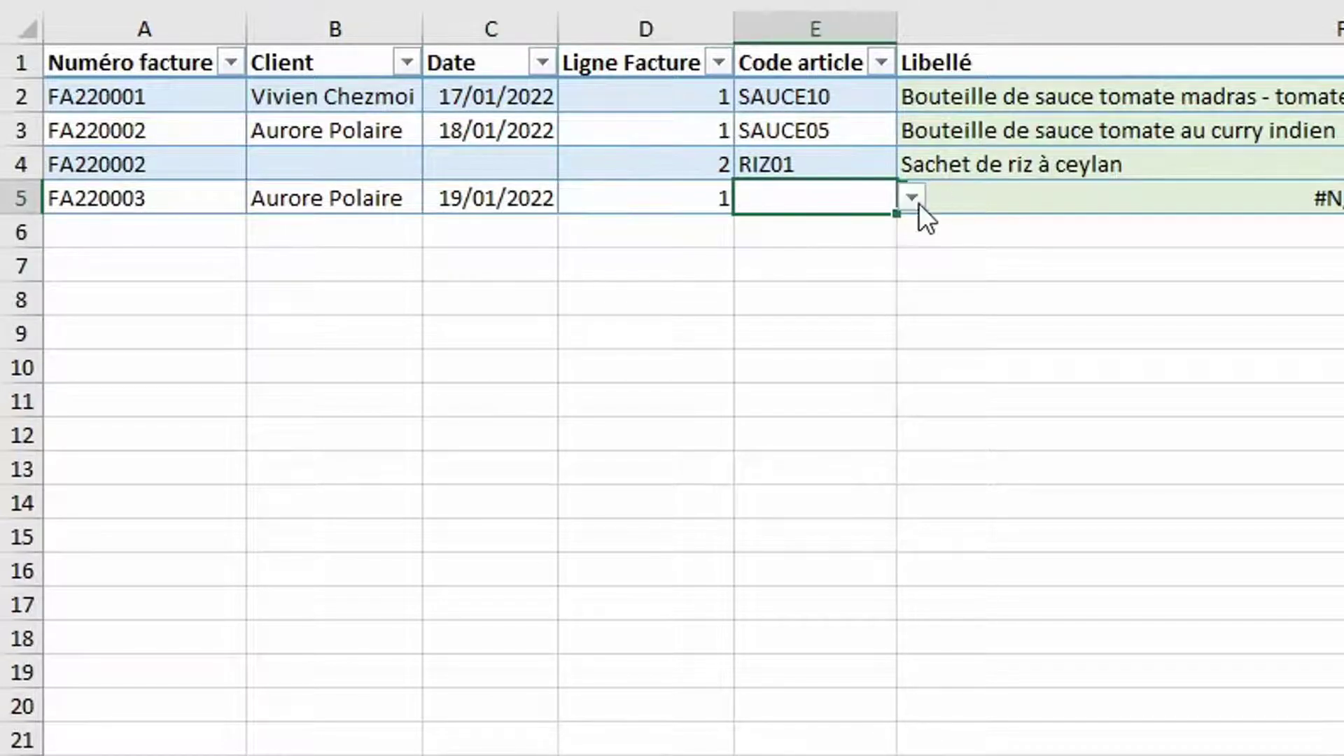
pyautogui.click(913, 196)
pyautogui.moveTo(907, 259); pyautogui.dragTo(910, 354)
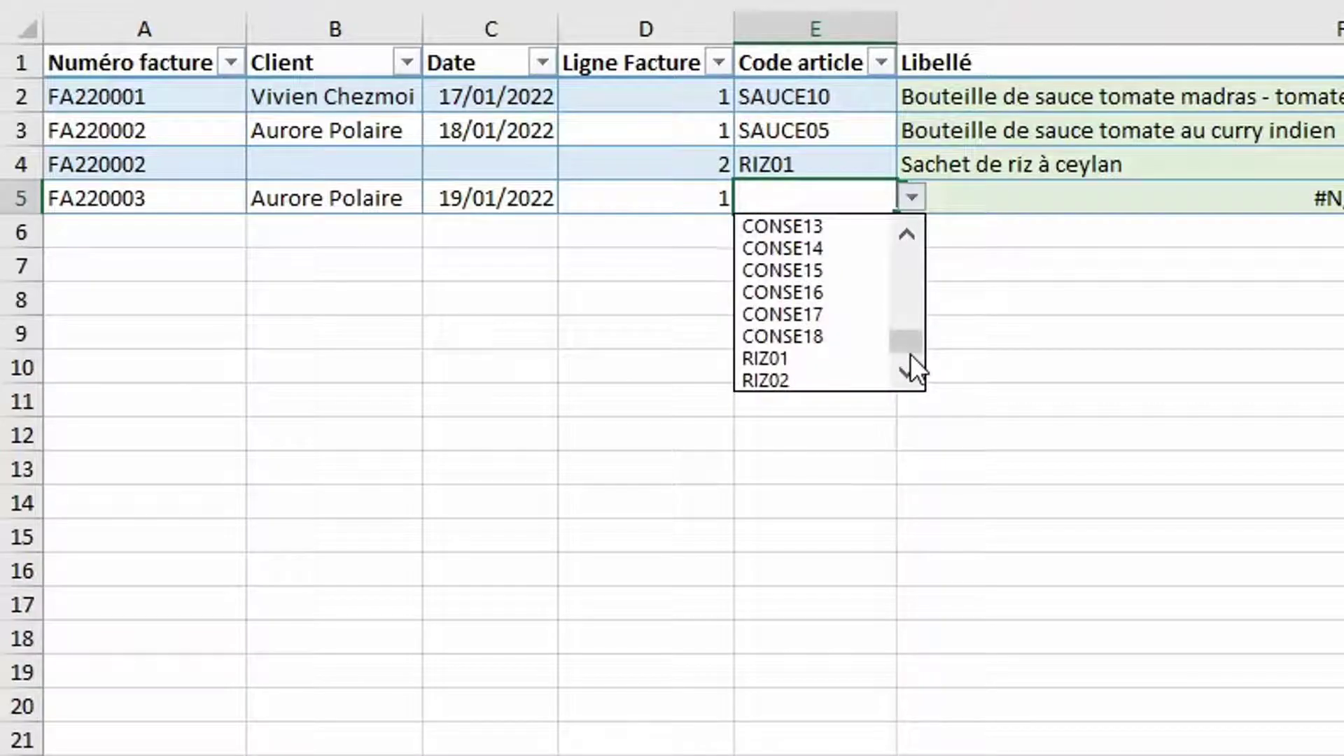
pyautogui.click(796, 270)
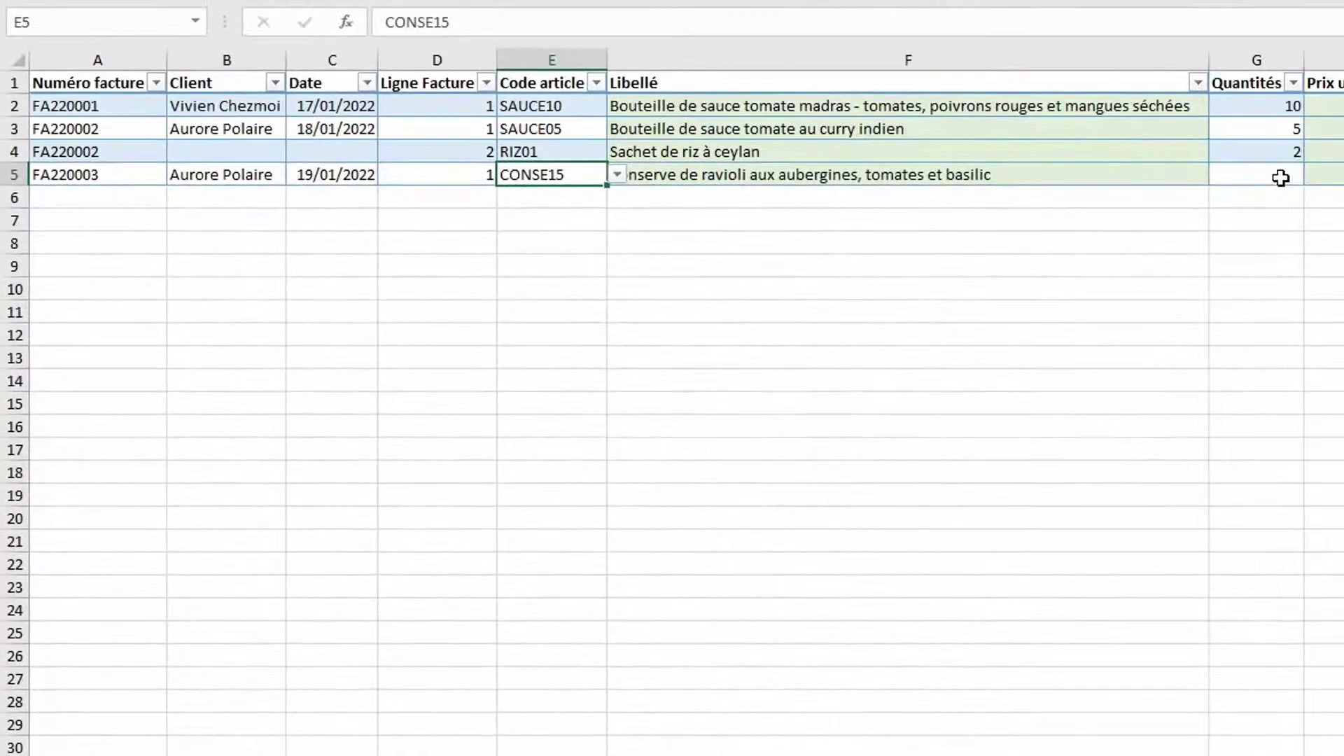
pyautogui.click(1281, 178)
pyautogui.write('3')
pyautogui.press('Return')
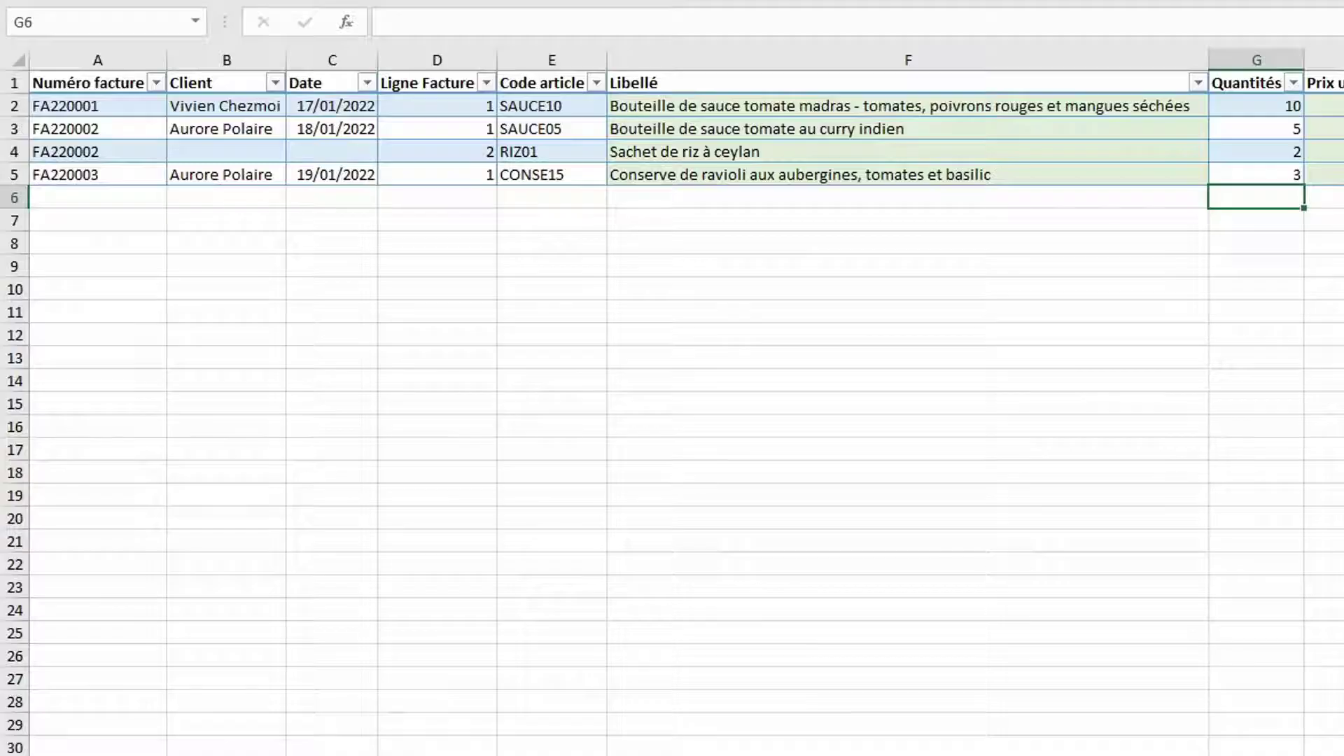
pyautogui.hotkey('ctrl', 'pagedown')
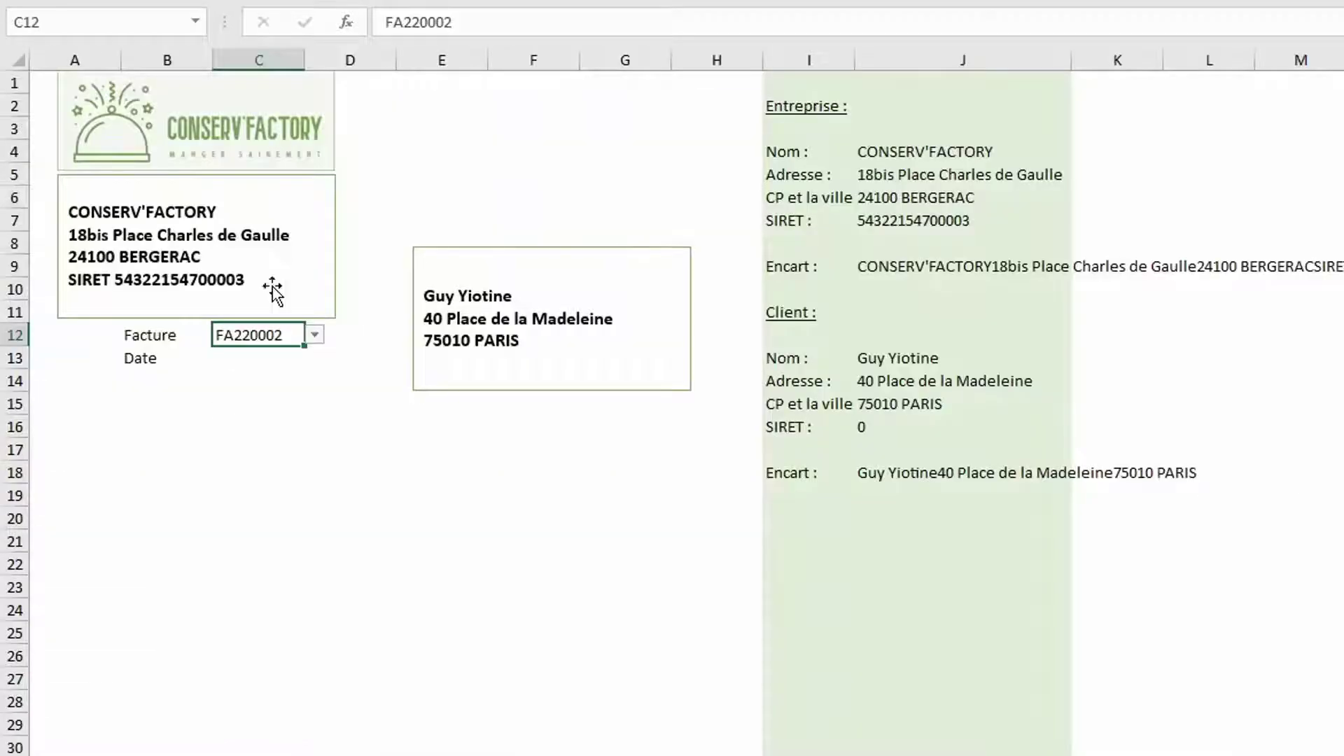
# Switch the invoice in C12 to FA220003
pyautogui.click(317, 337)
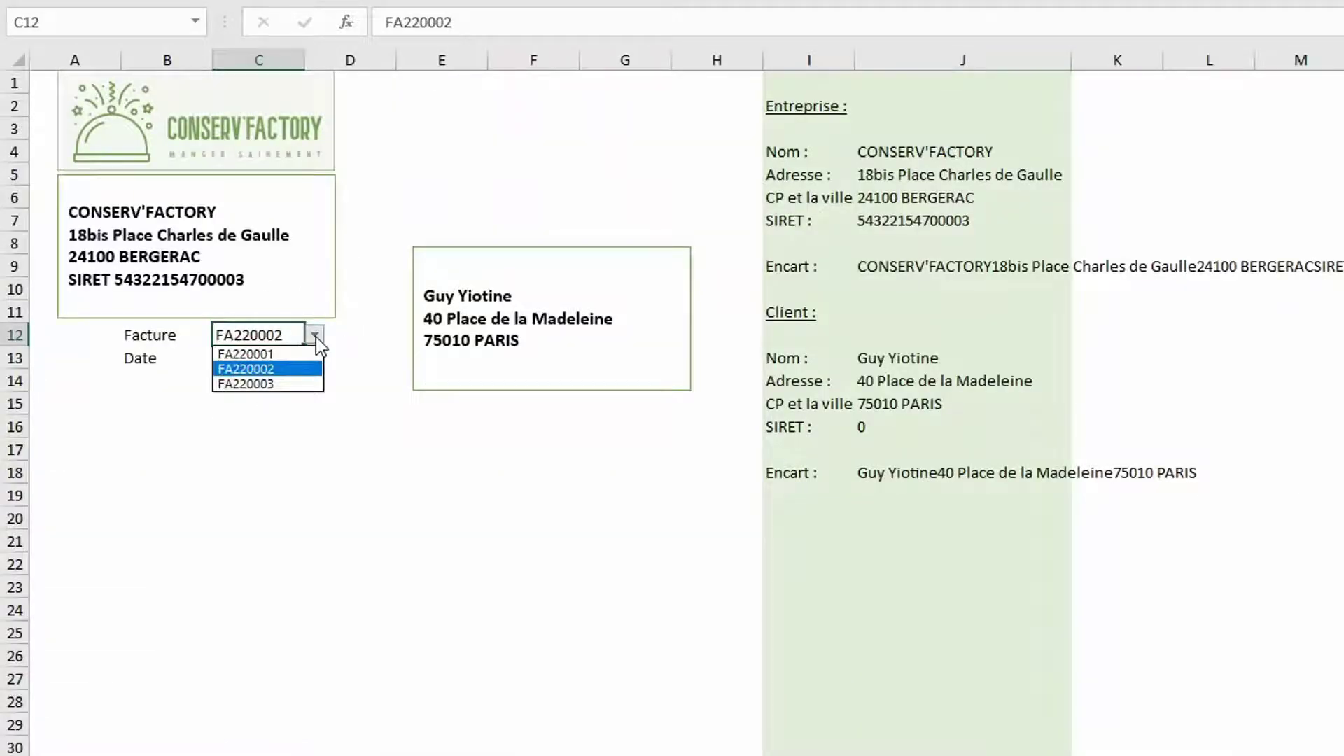
pyautogui.click(270, 384)
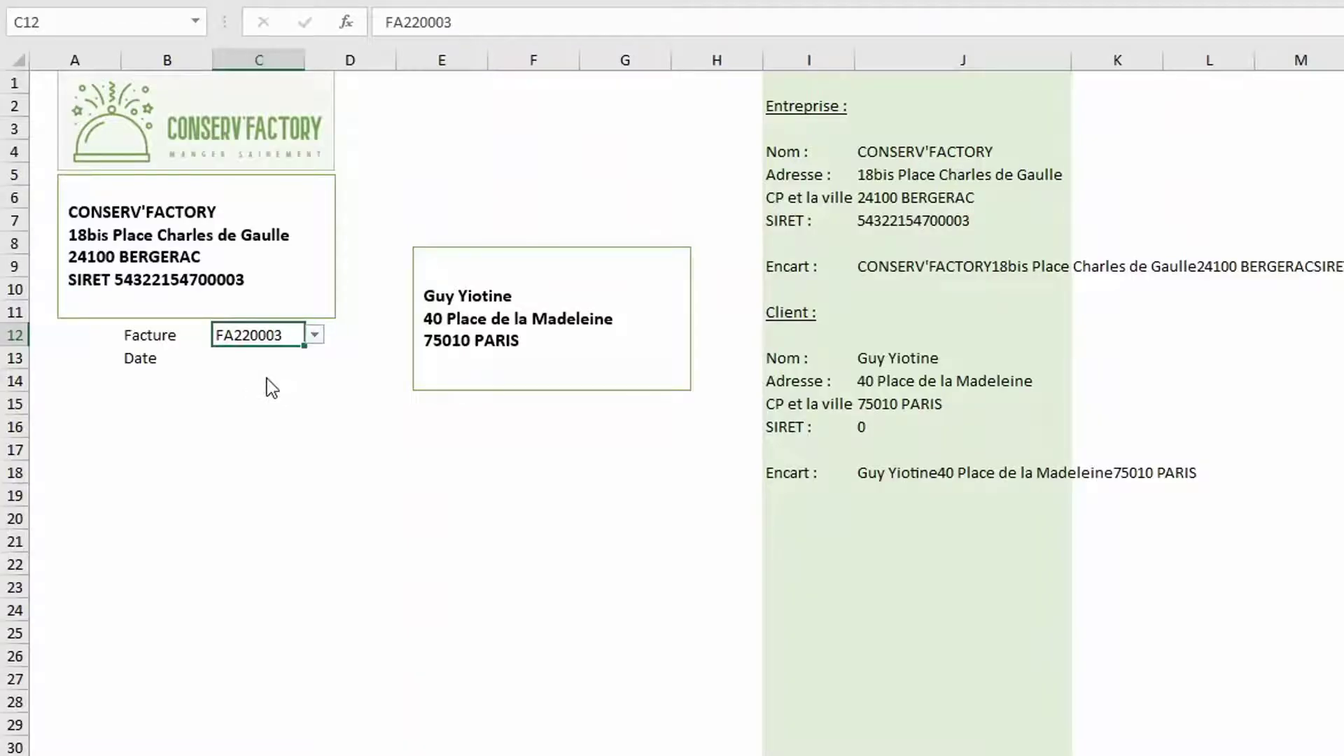
pyautogui.click(254, 356)
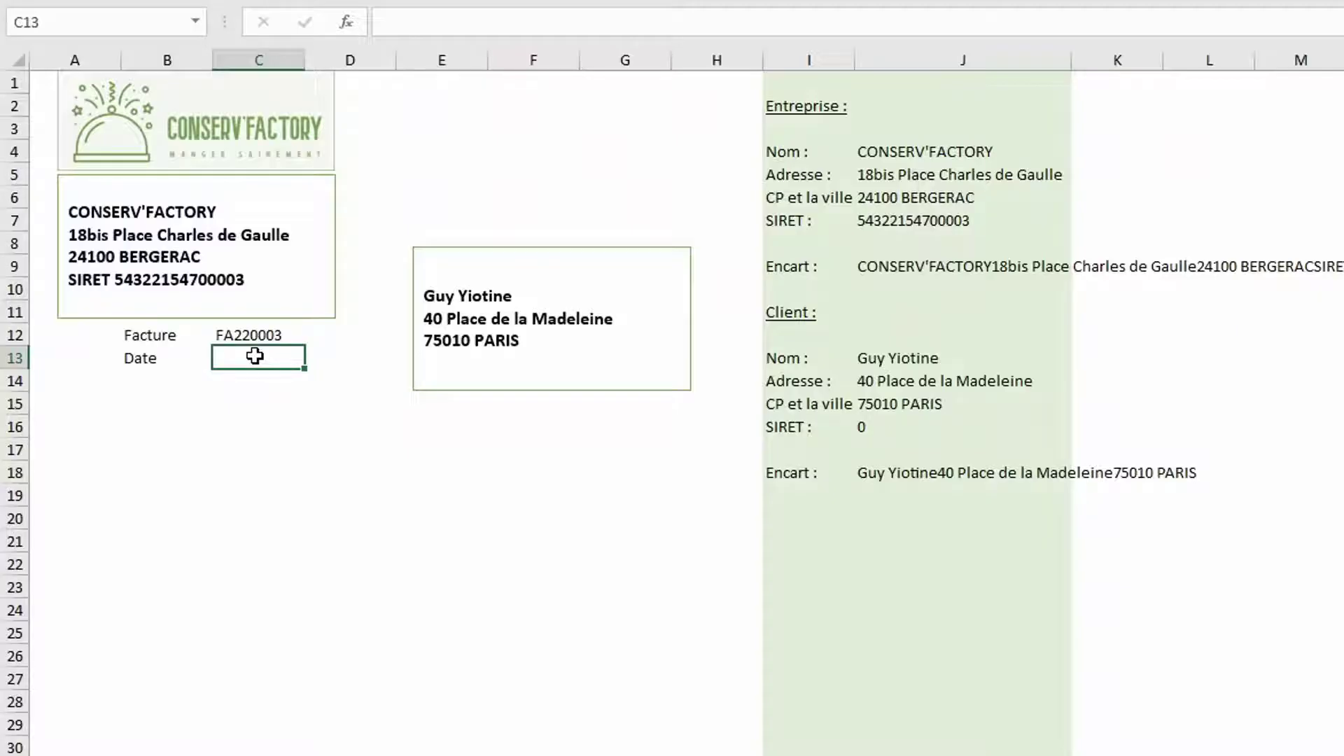
# In C13, enter =INDEX(bLignesFactures[Date];EQUIV(Facture!C12;bLignesFactures[Numéro facture];0)), returning 44580
pyautogui.write('=index(')
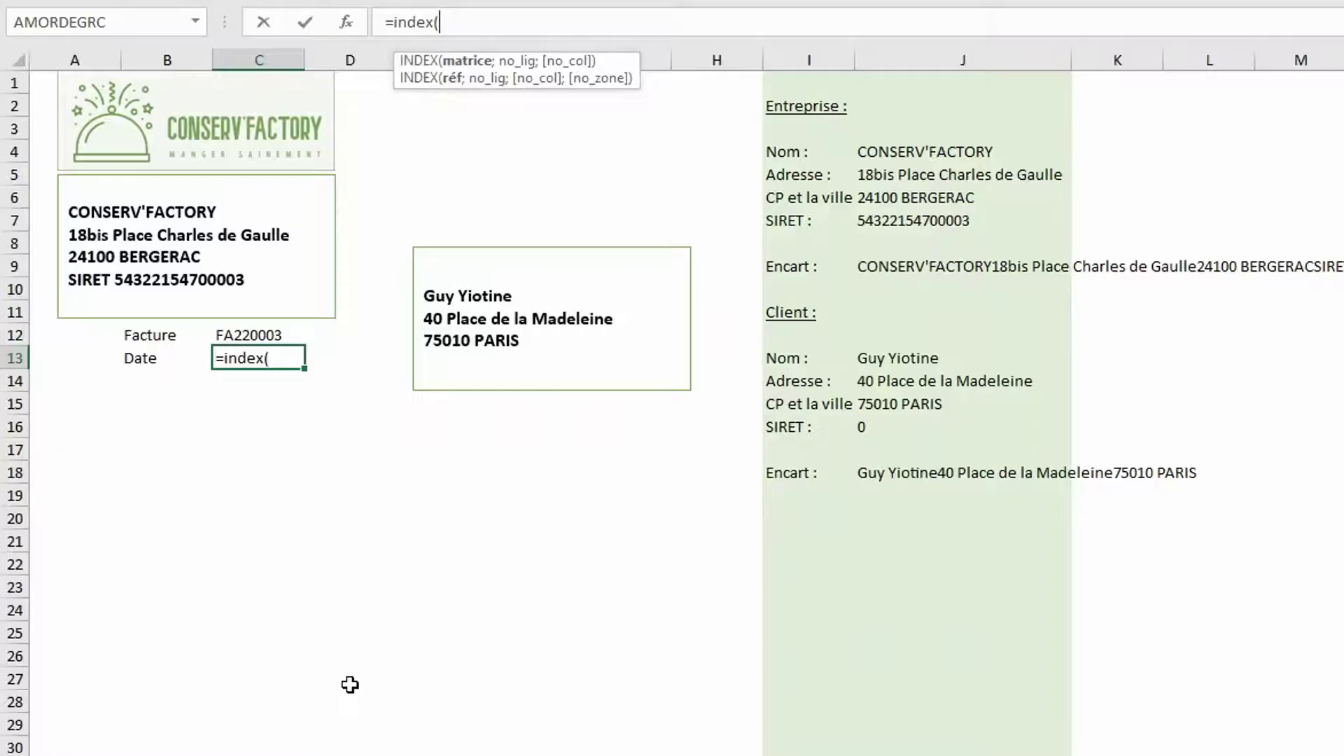
pyautogui.hotkey('ctrl', 'pagedown')
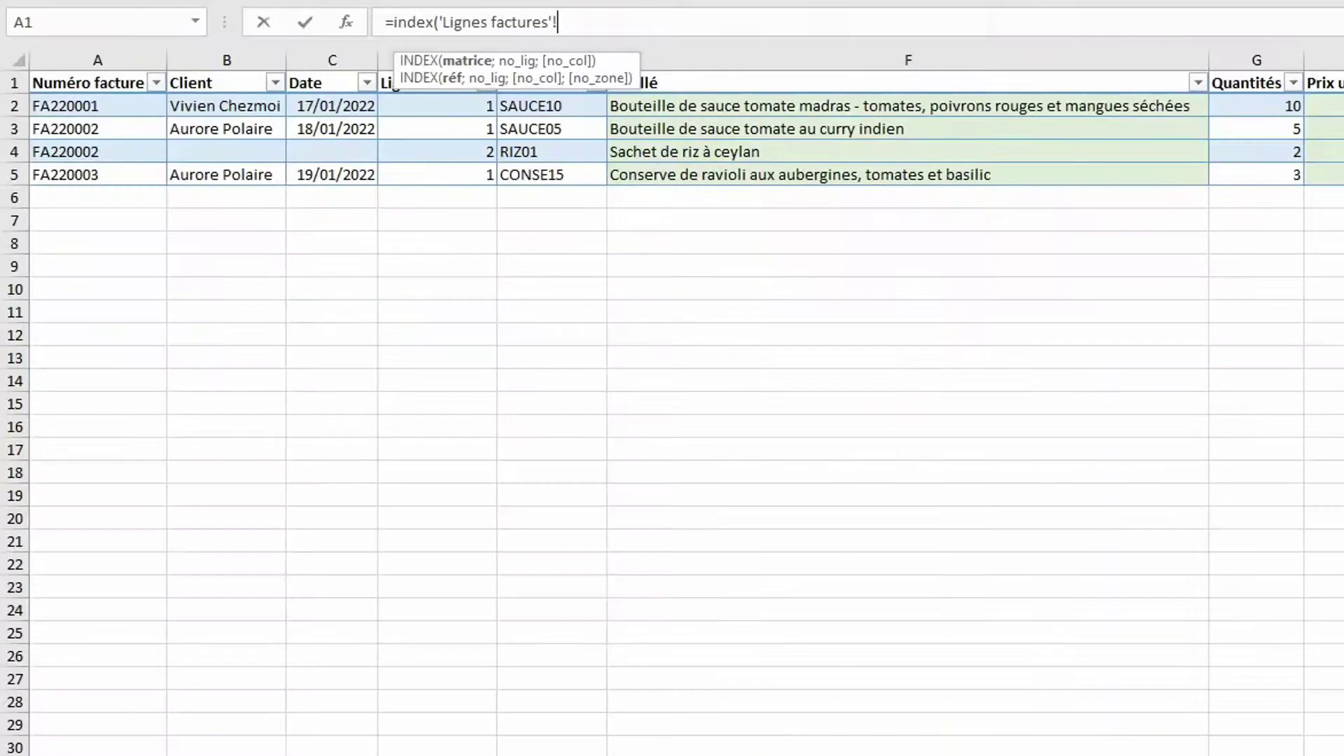
pyautogui.click(306, 70)
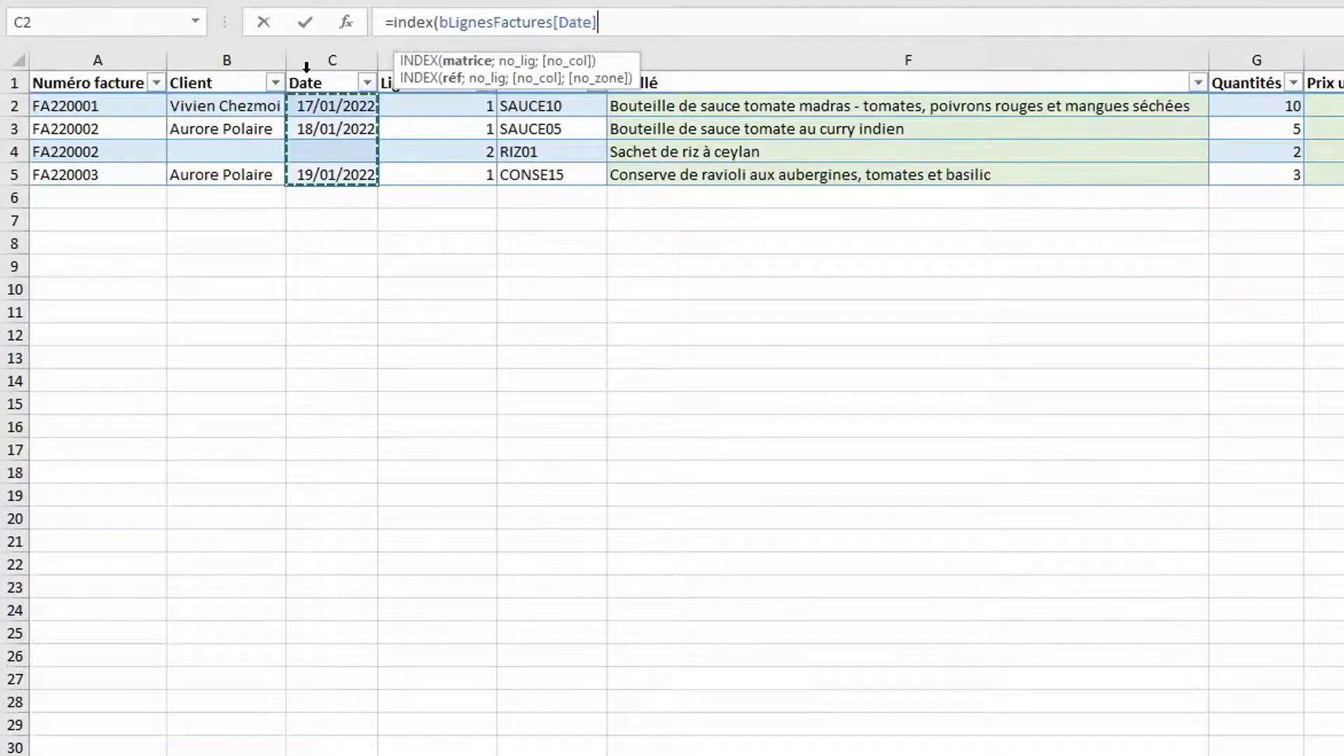
pyautogui.write(';equiv(')
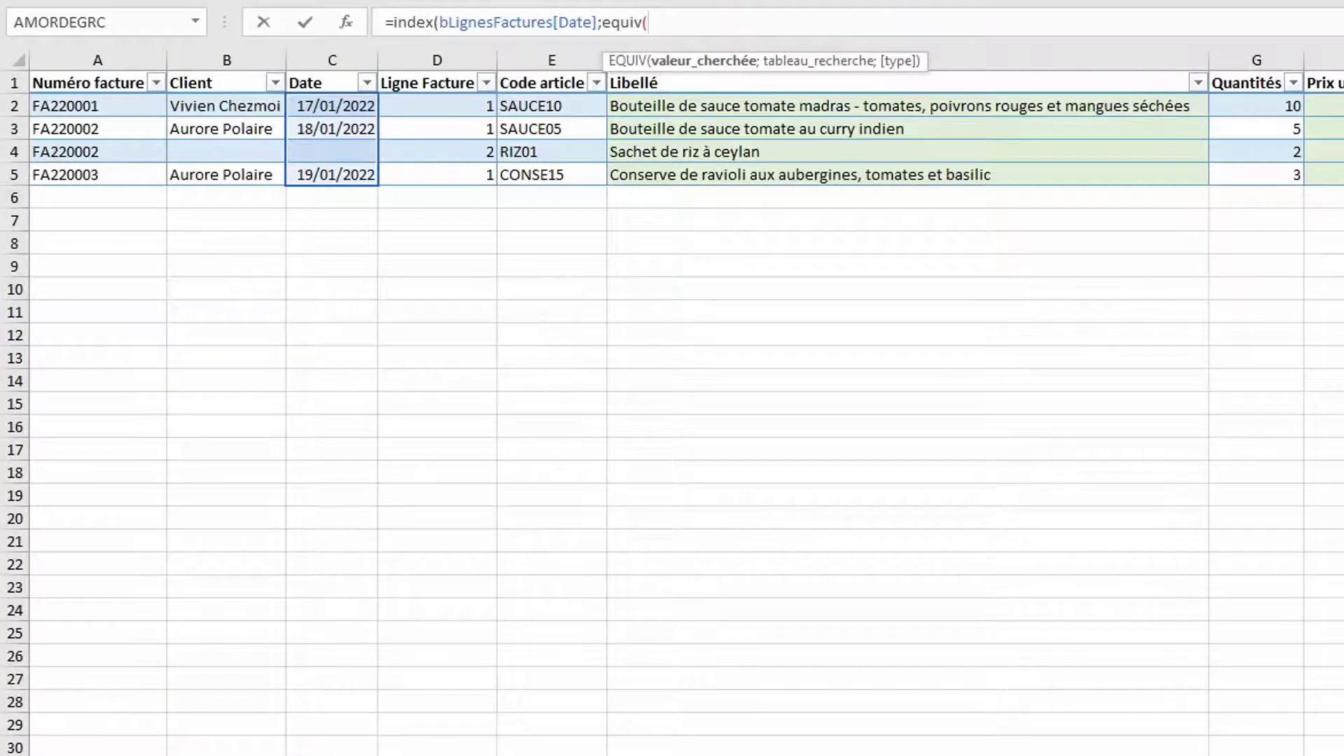
pyautogui.hotkey('ctrl', 'pageup')
pyautogui.click(252, 338)
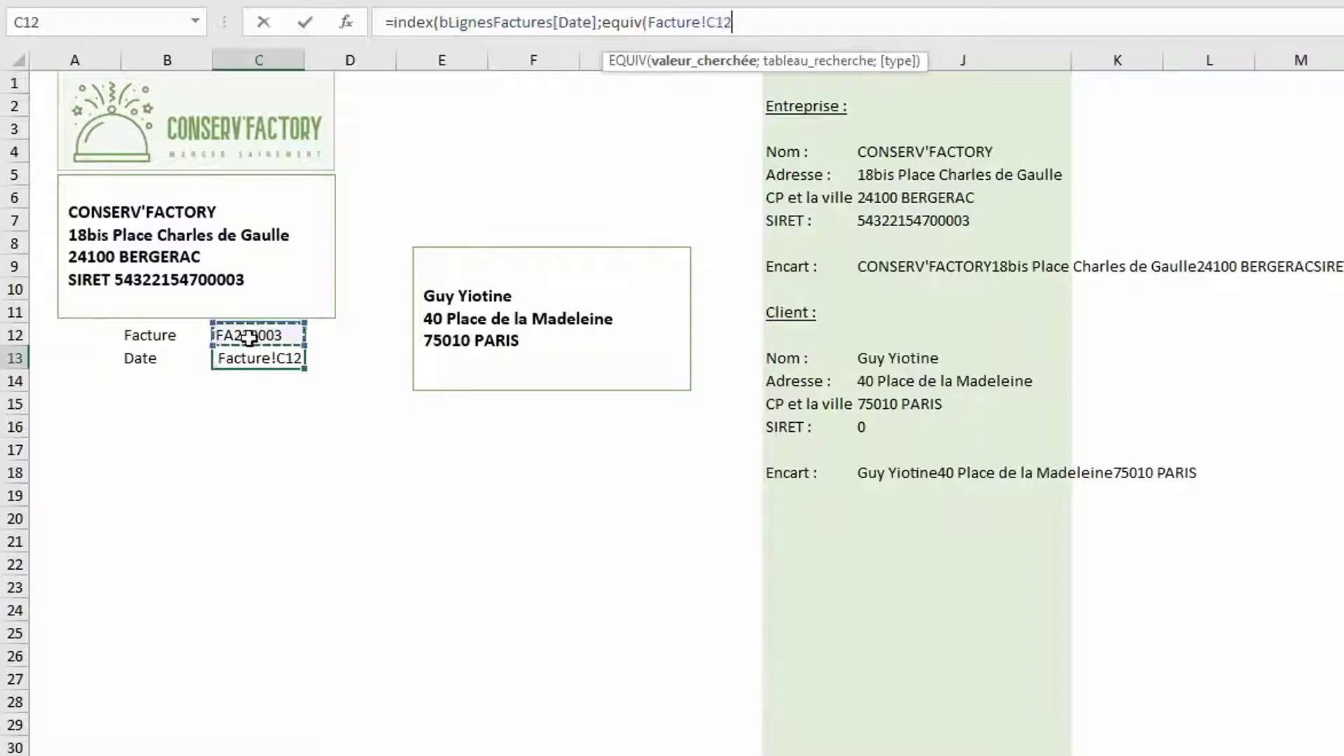
pyautogui.write(';')
pyautogui.hotkey('ctrl', 'pagedown')
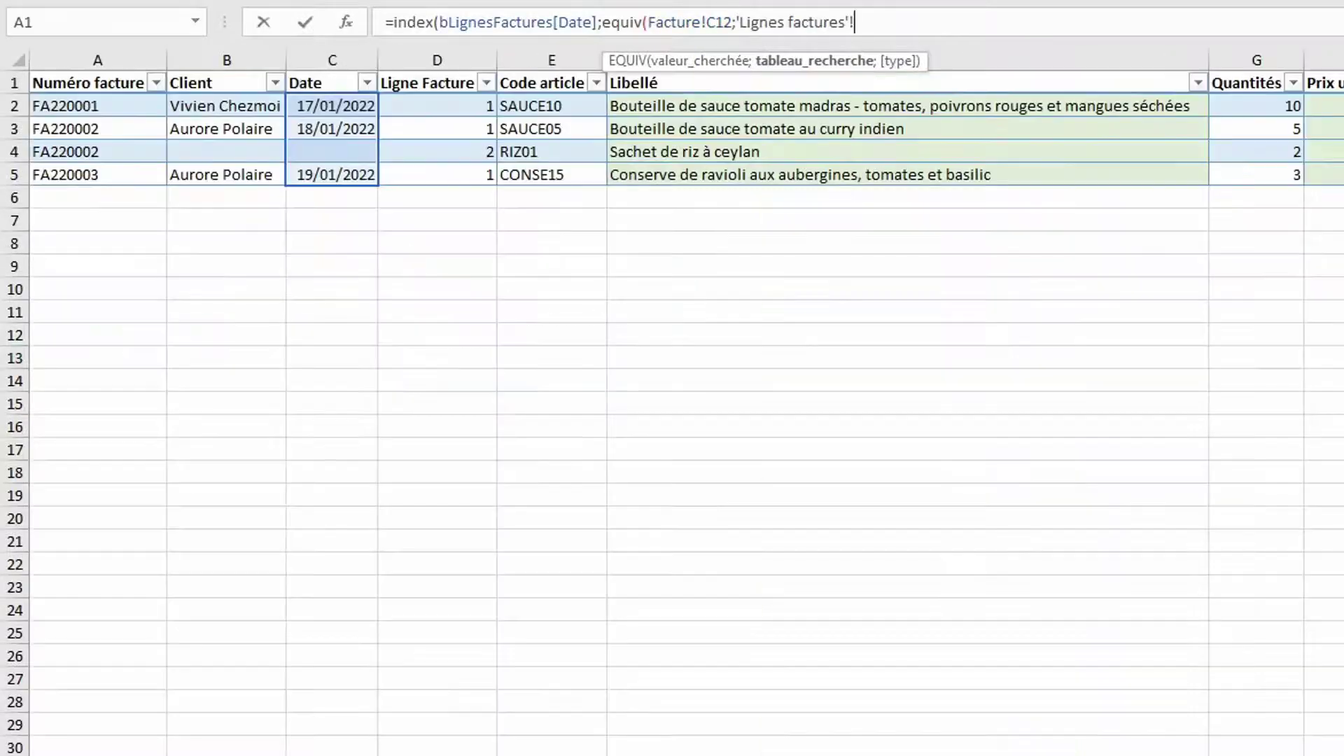
pyautogui.click(119, 66)
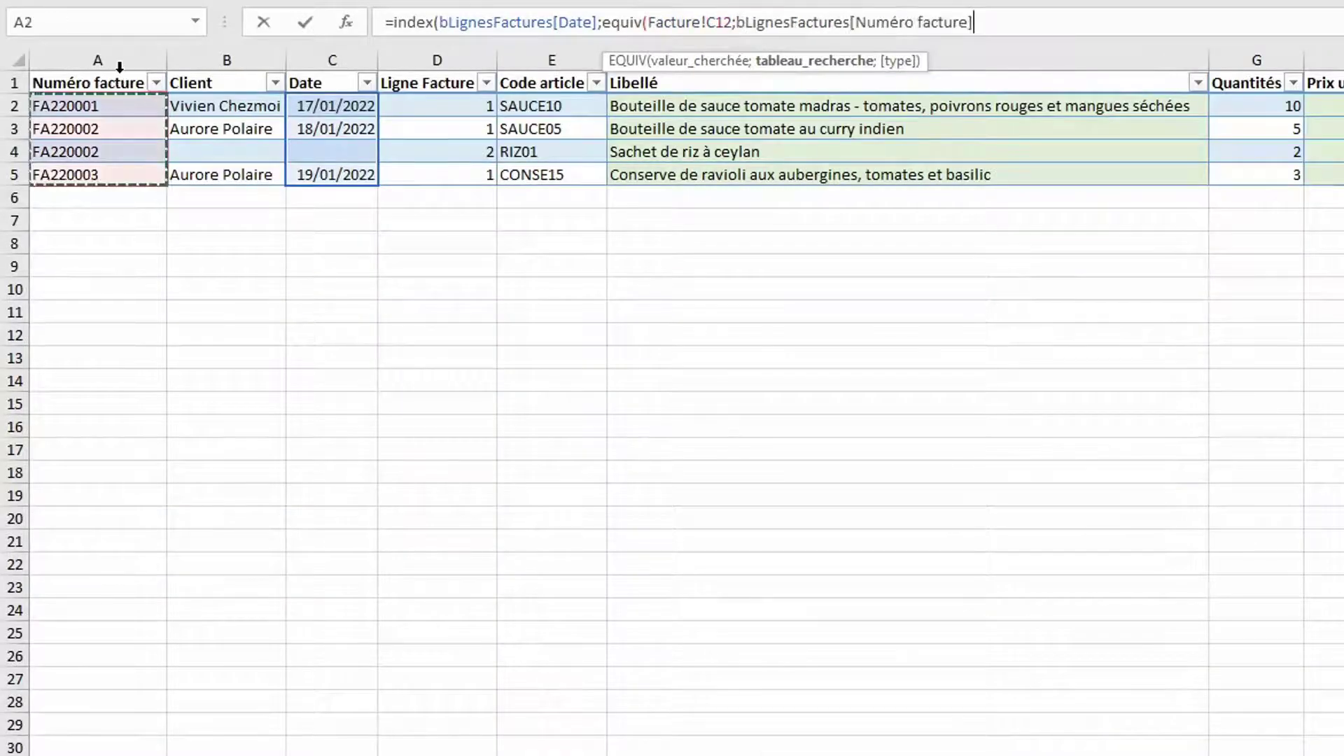
pyautogui.write(';')
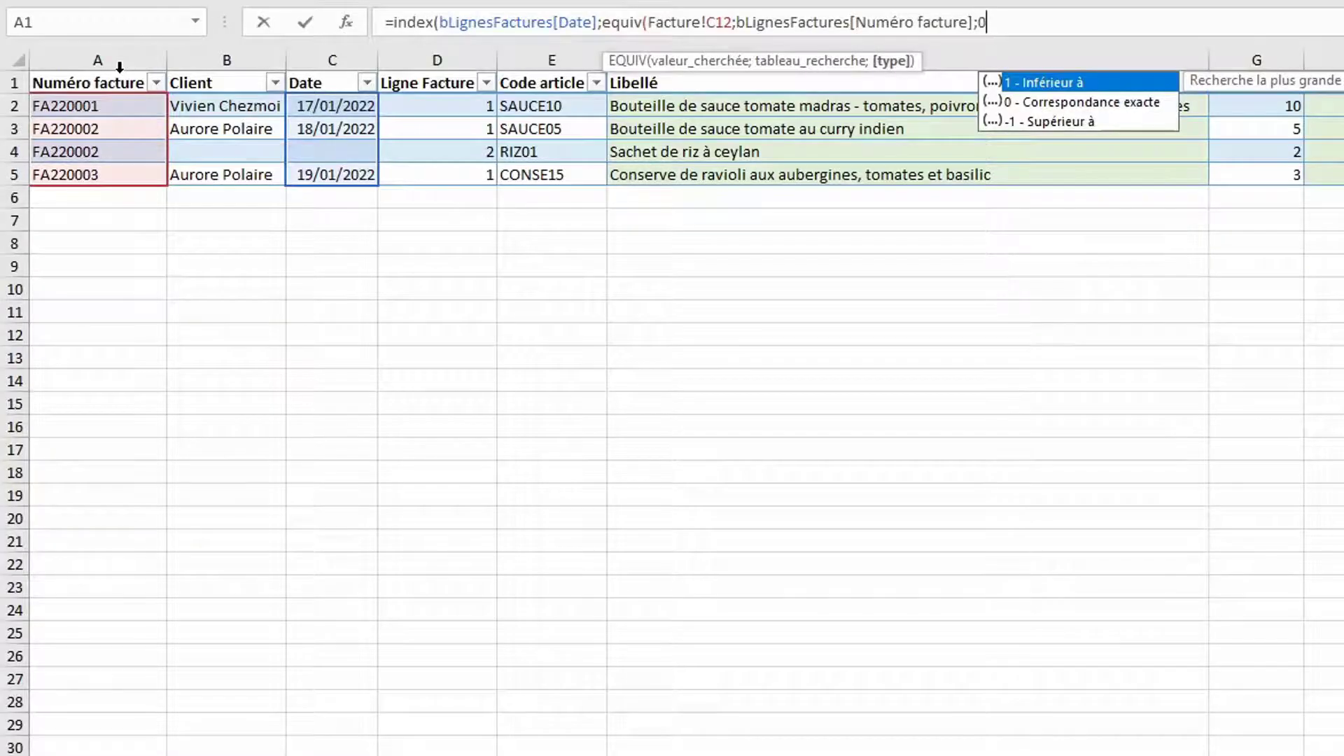
pyautogui.write('0)')
pyautogui.press('Return')
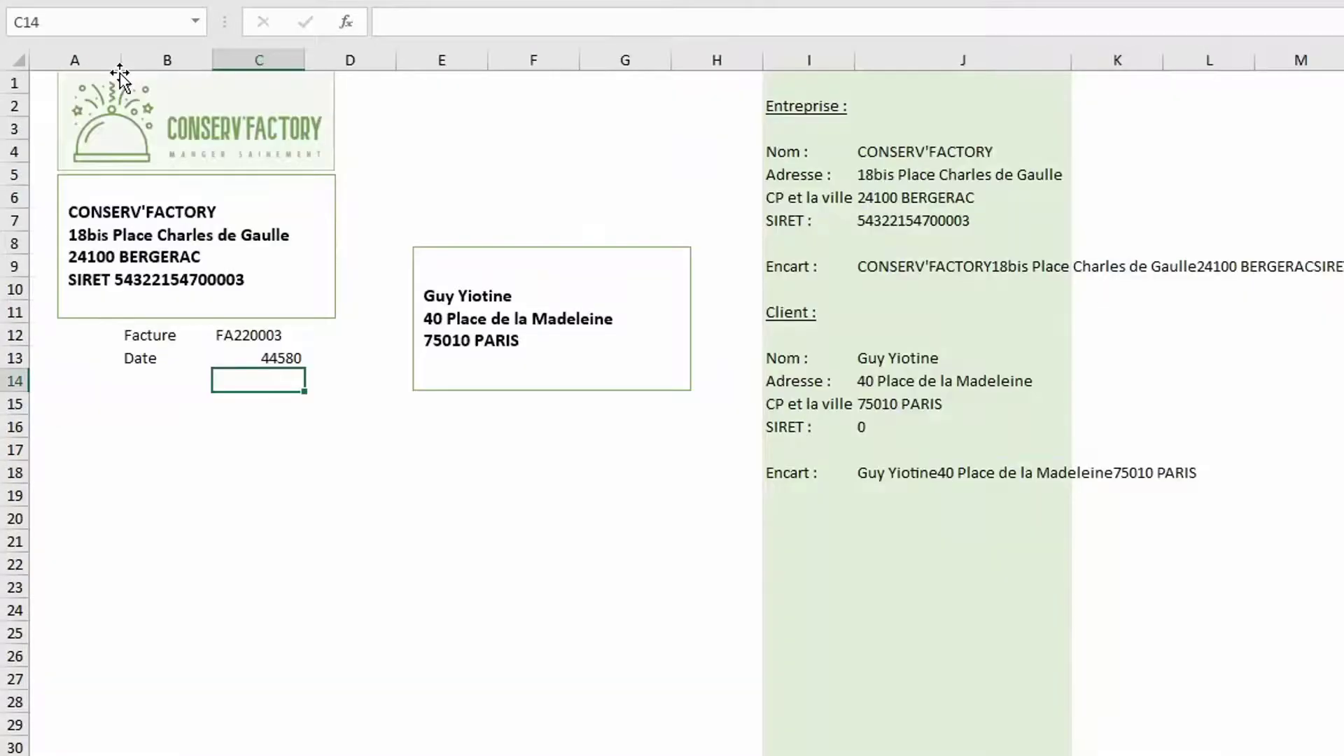
# Format the invoice date in C13 as a short date, showing 19/01/2022
pyautogui.click(256, 355)
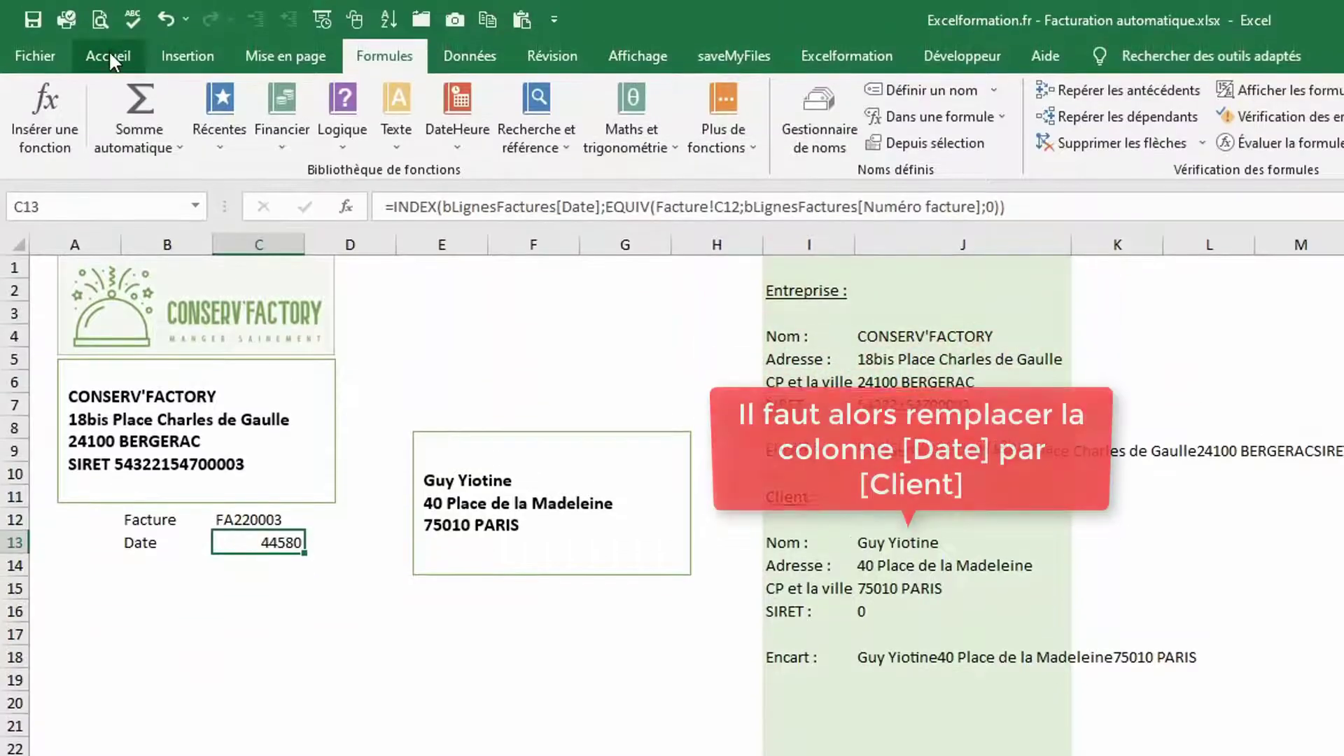
pyautogui.click(108, 54)
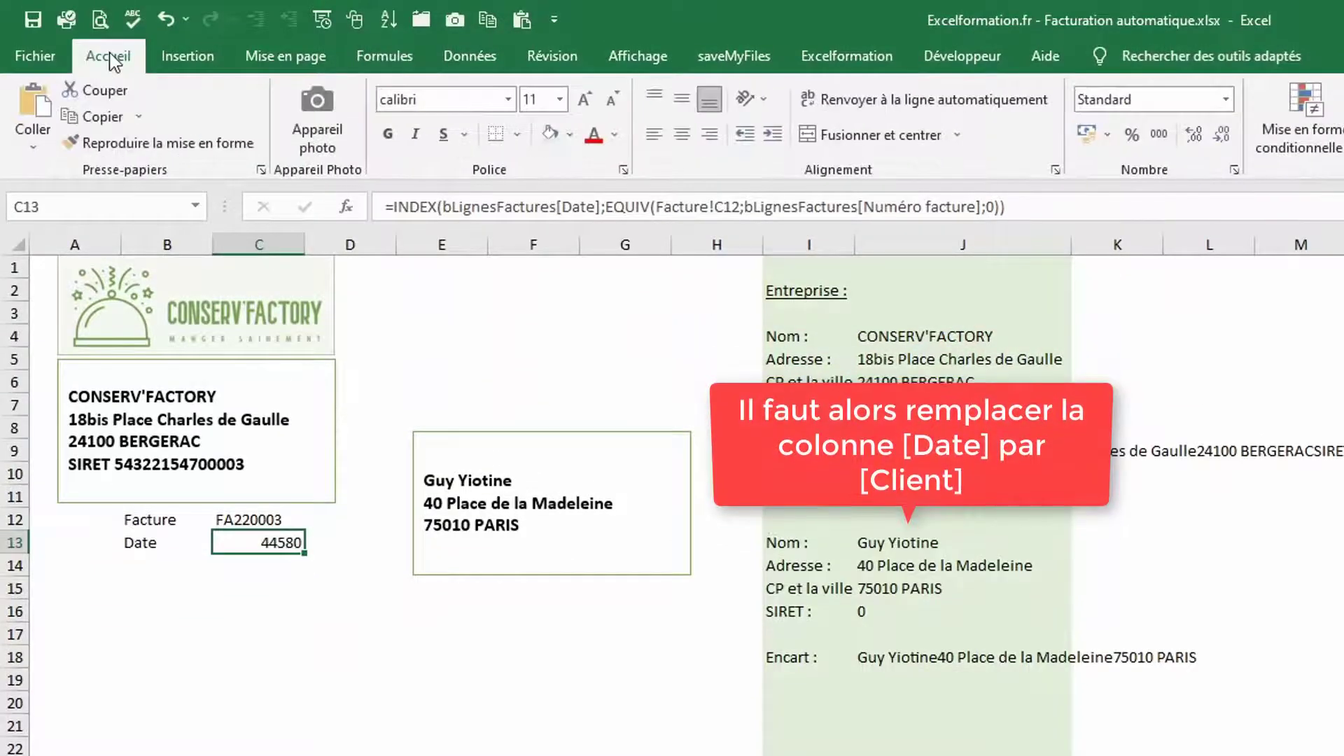
pyautogui.click(1226, 99)
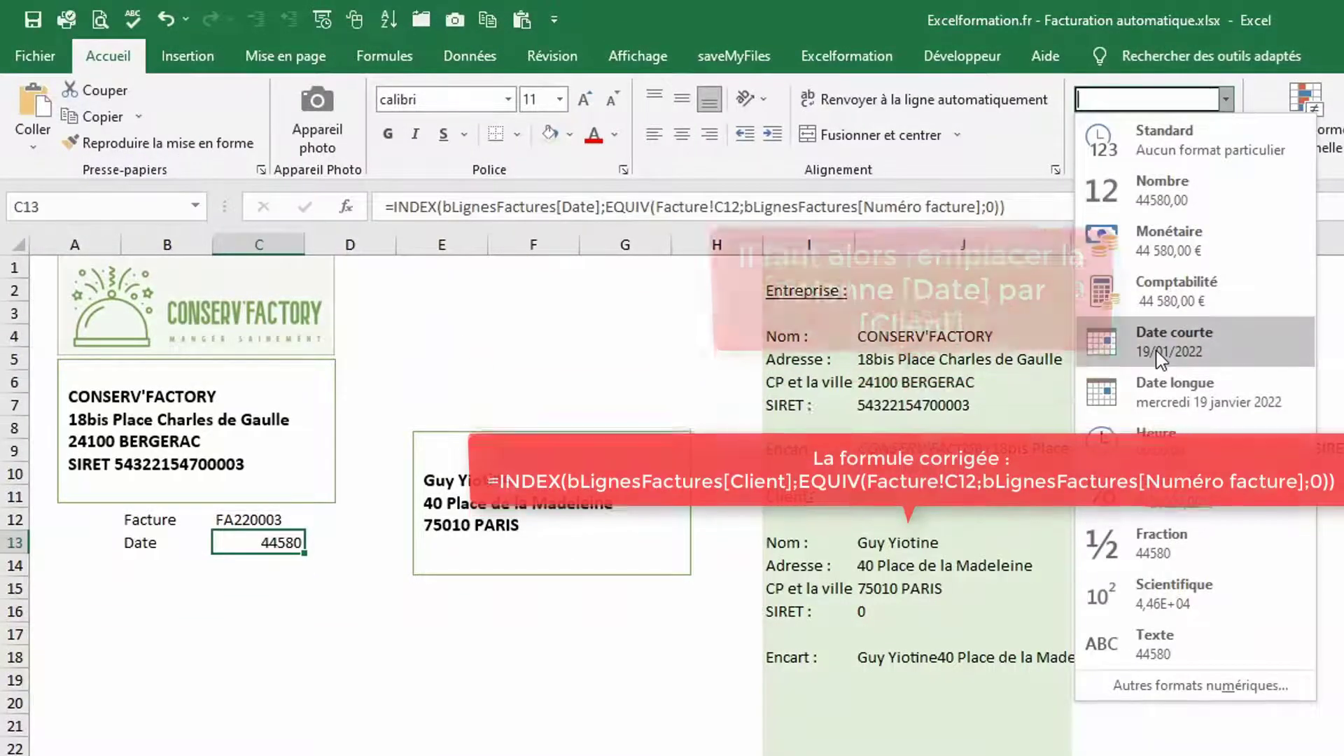
pyautogui.click(1155, 350)
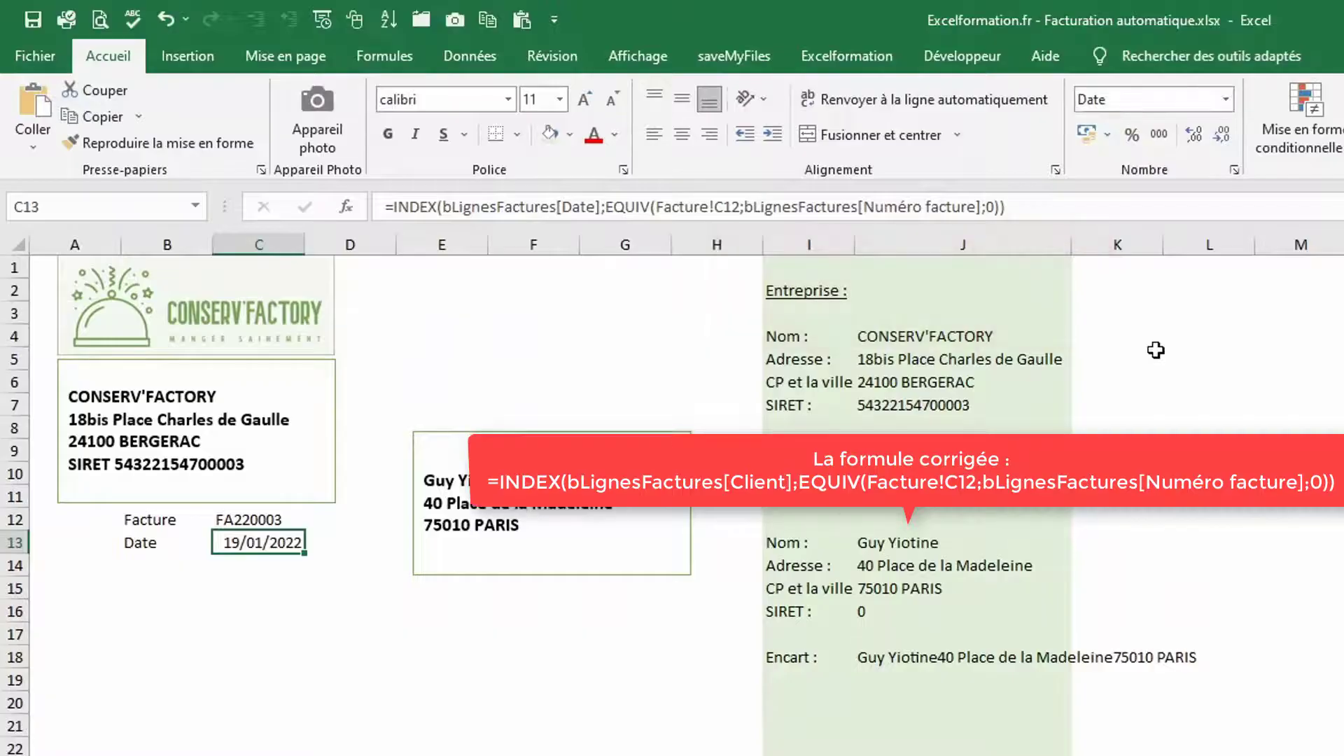
# Select the invoice number and date block B12:C13 for formatting
pyautogui.click(168, 521)
pyautogui.moveTo(168, 521); pyautogui.dragTo(236, 541)
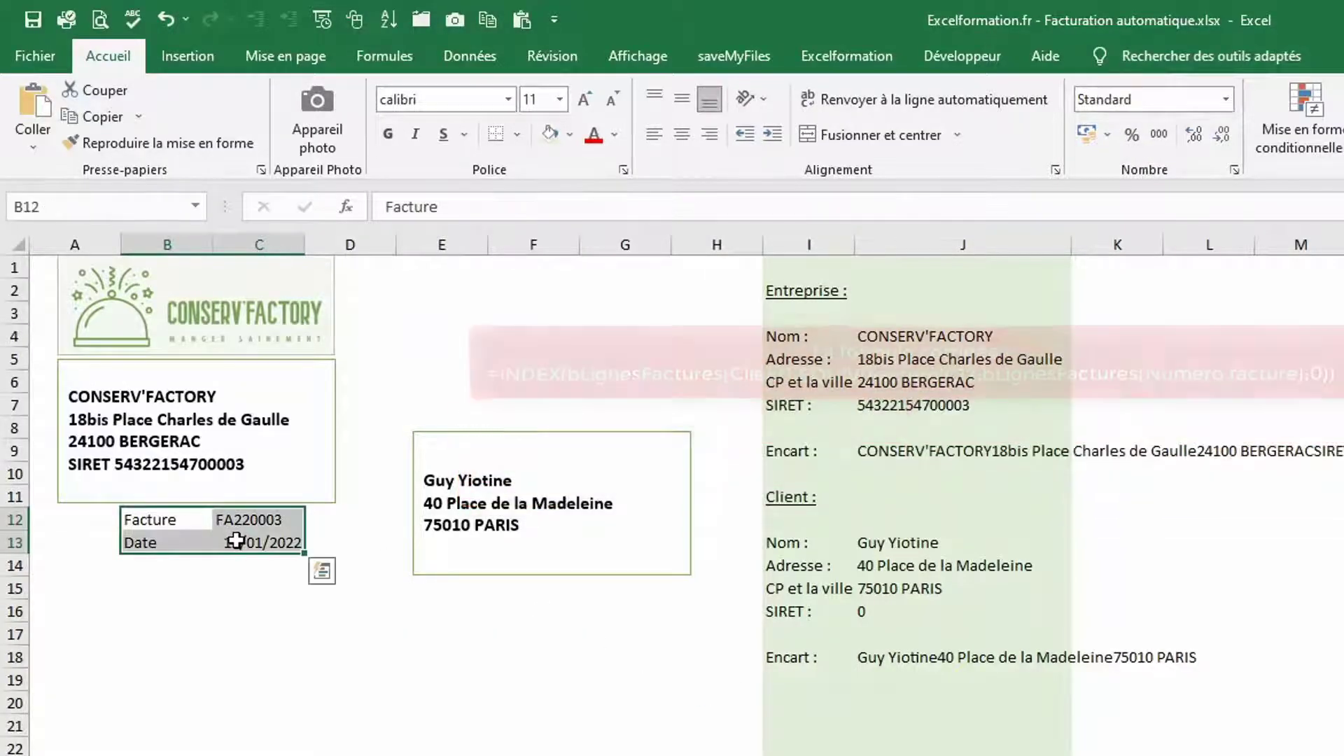
pyautogui.rightClick(236, 541)
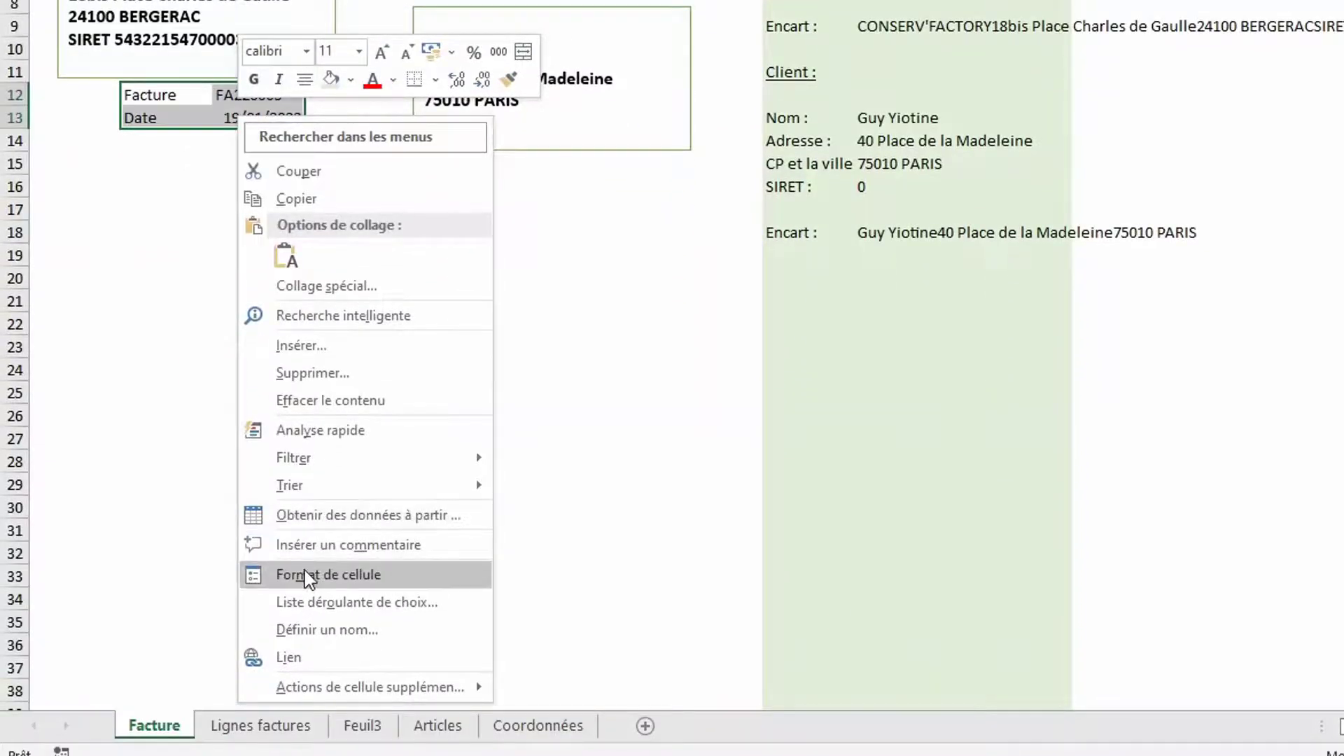
# Give B12:C13 green outline and inside borders
pyautogui.click(304, 571)
pyautogui.click(268, 264)
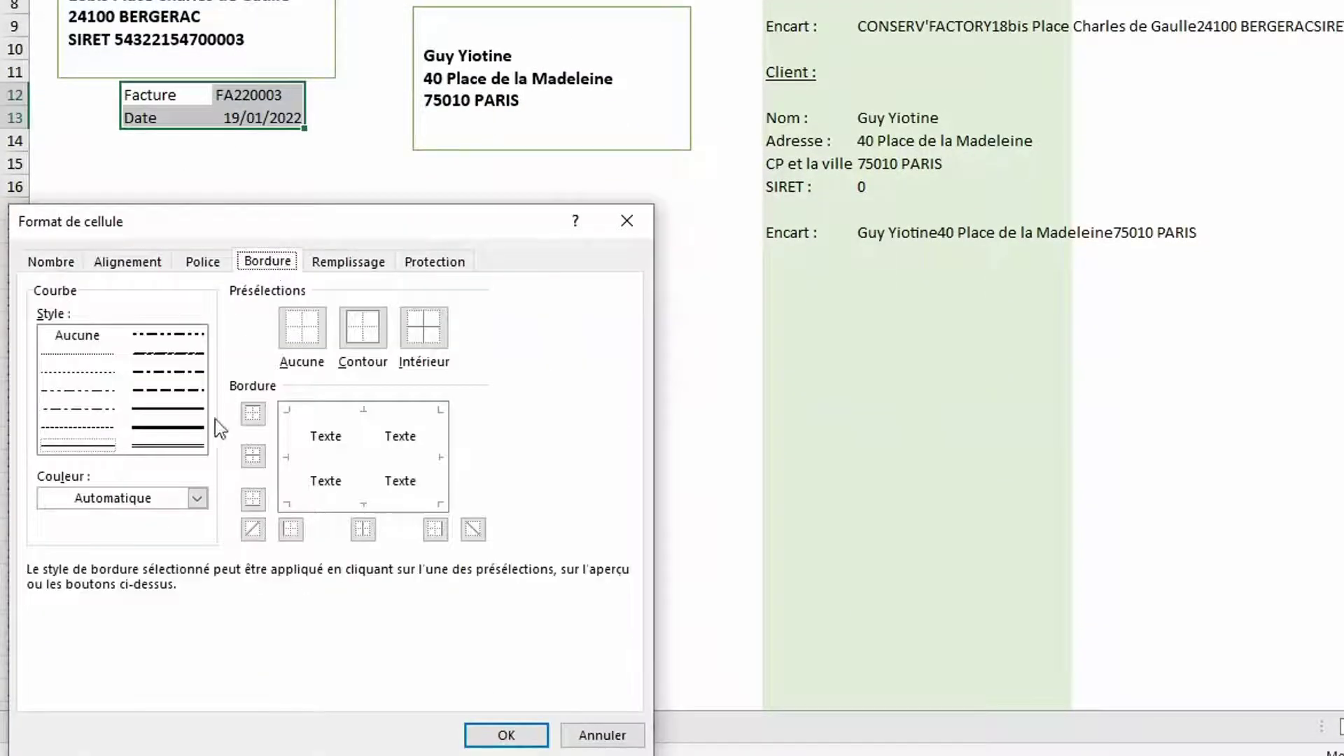
pyautogui.click(197, 498)
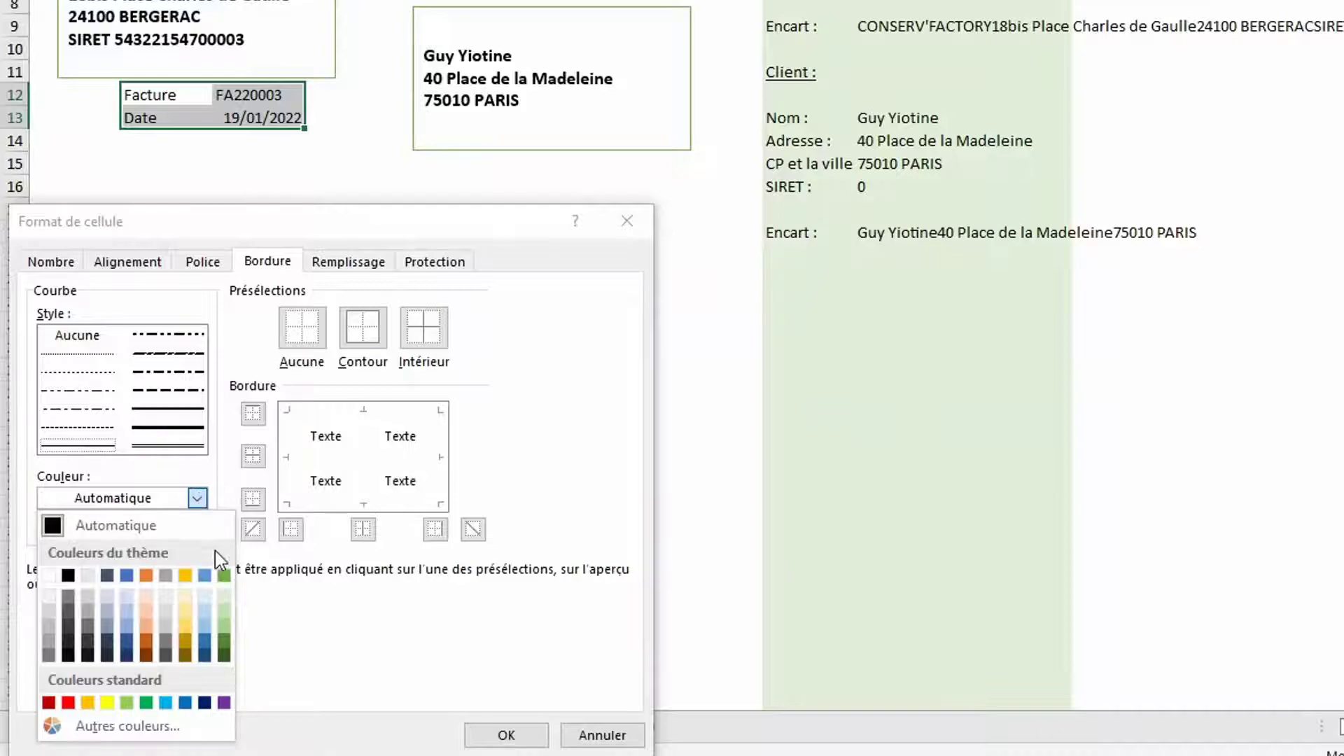
pyautogui.click(224, 574)
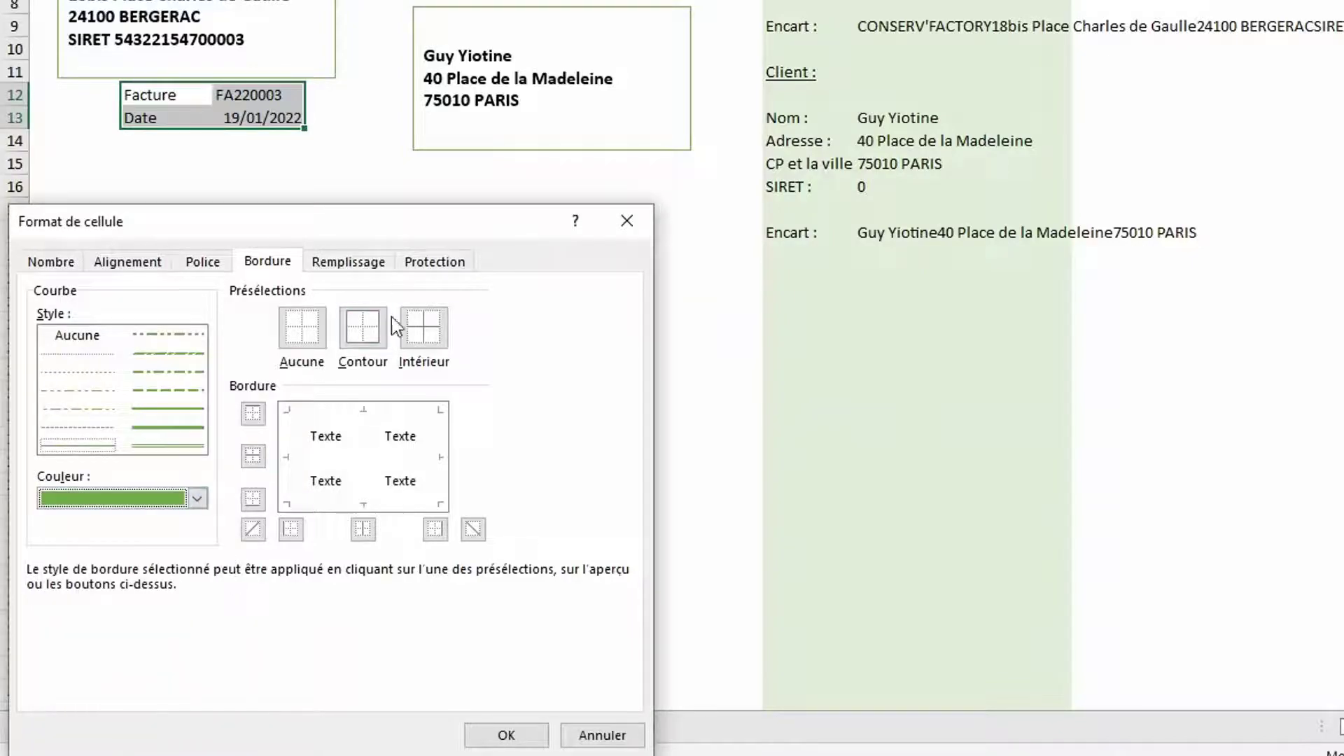
pyautogui.click(379, 337)
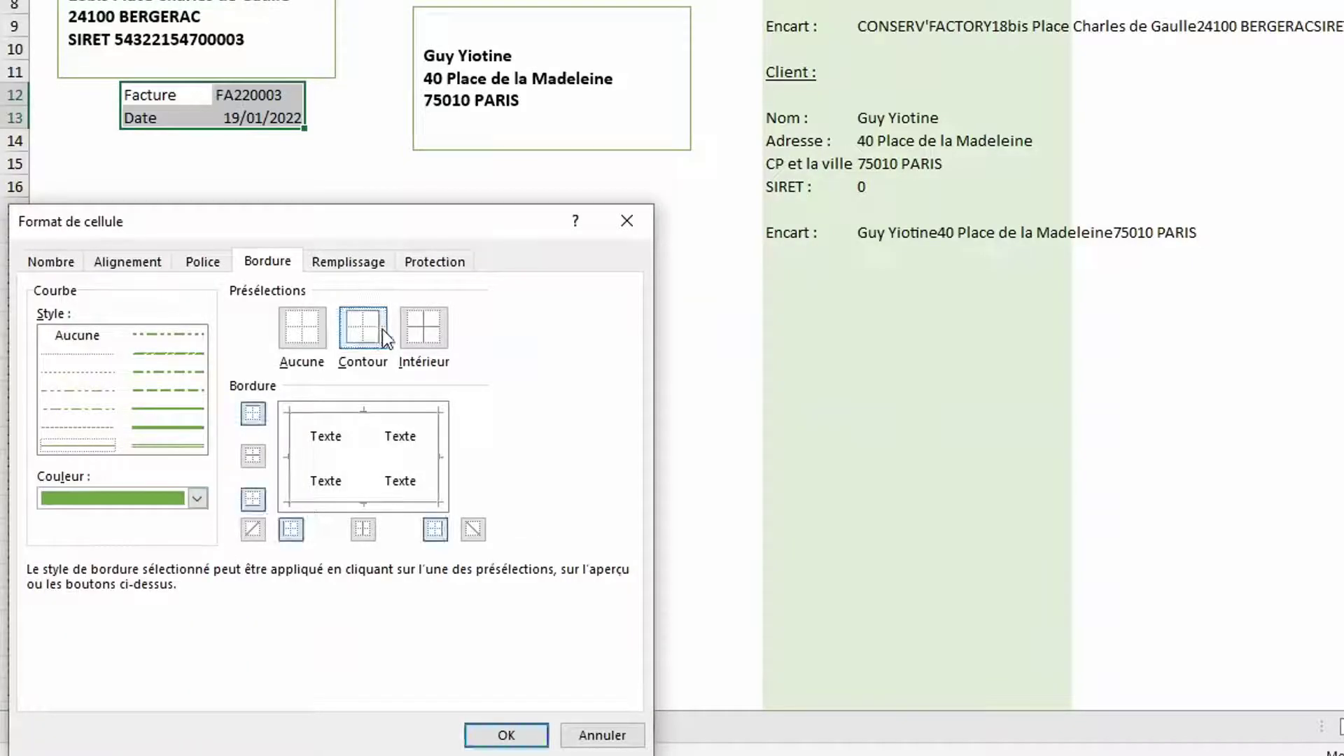
pyautogui.click(427, 338)
pyautogui.click(506, 735)
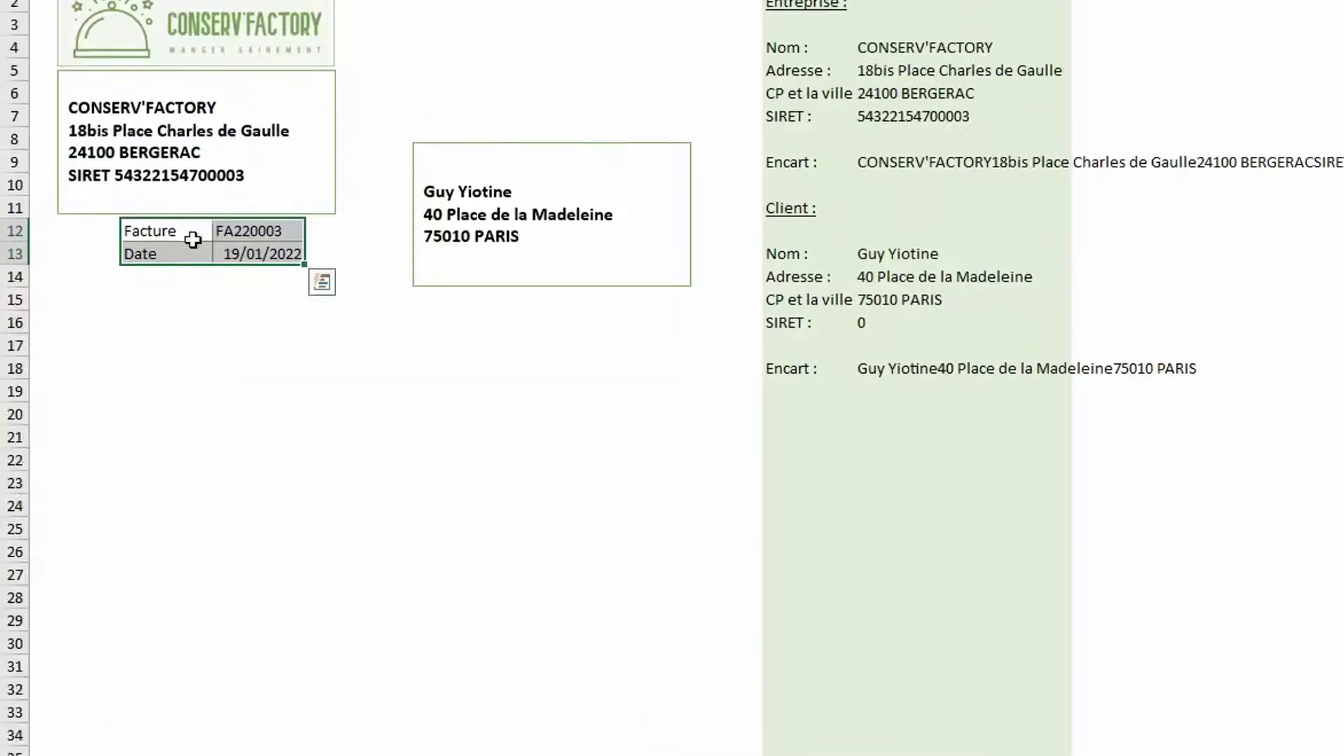
# Fill the Facture and Date label cells with light green
pyautogui.moveTo(187, 94); pyautogui.dragTo(158, 112)
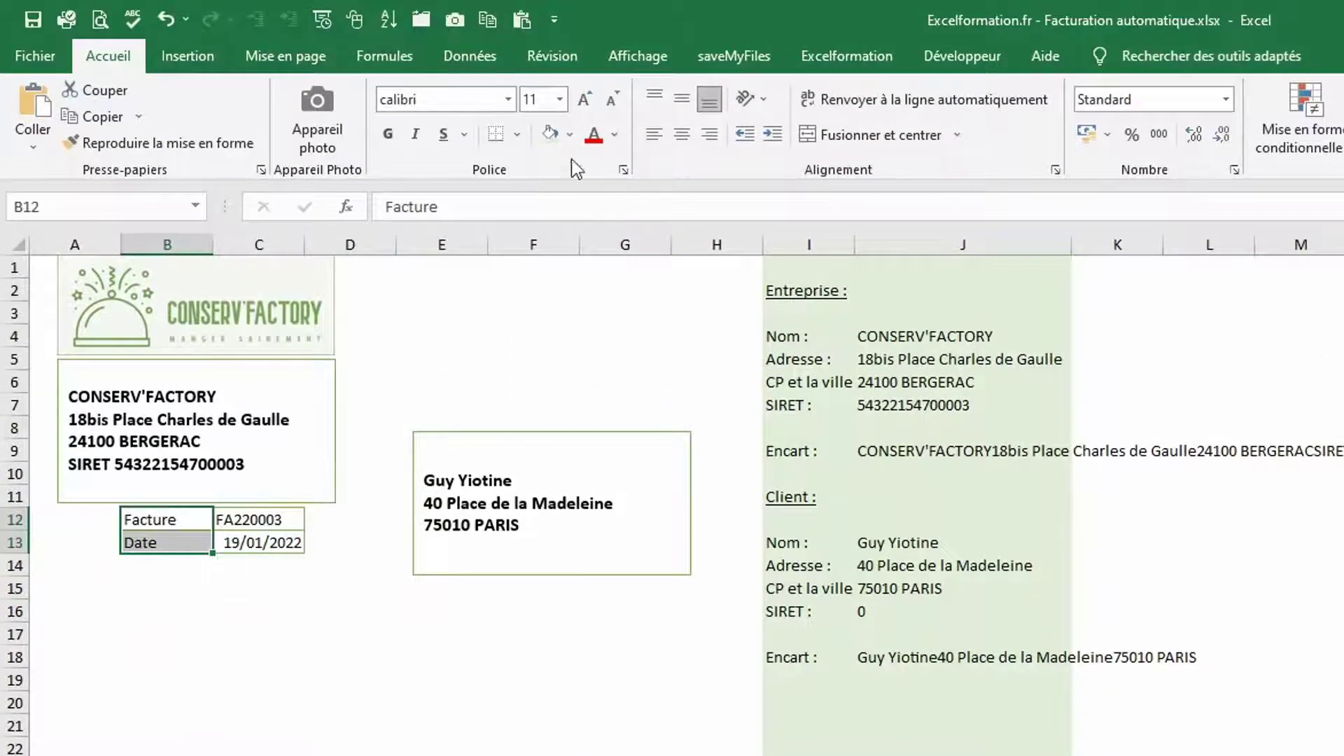
pyautogui.click(549, 136)
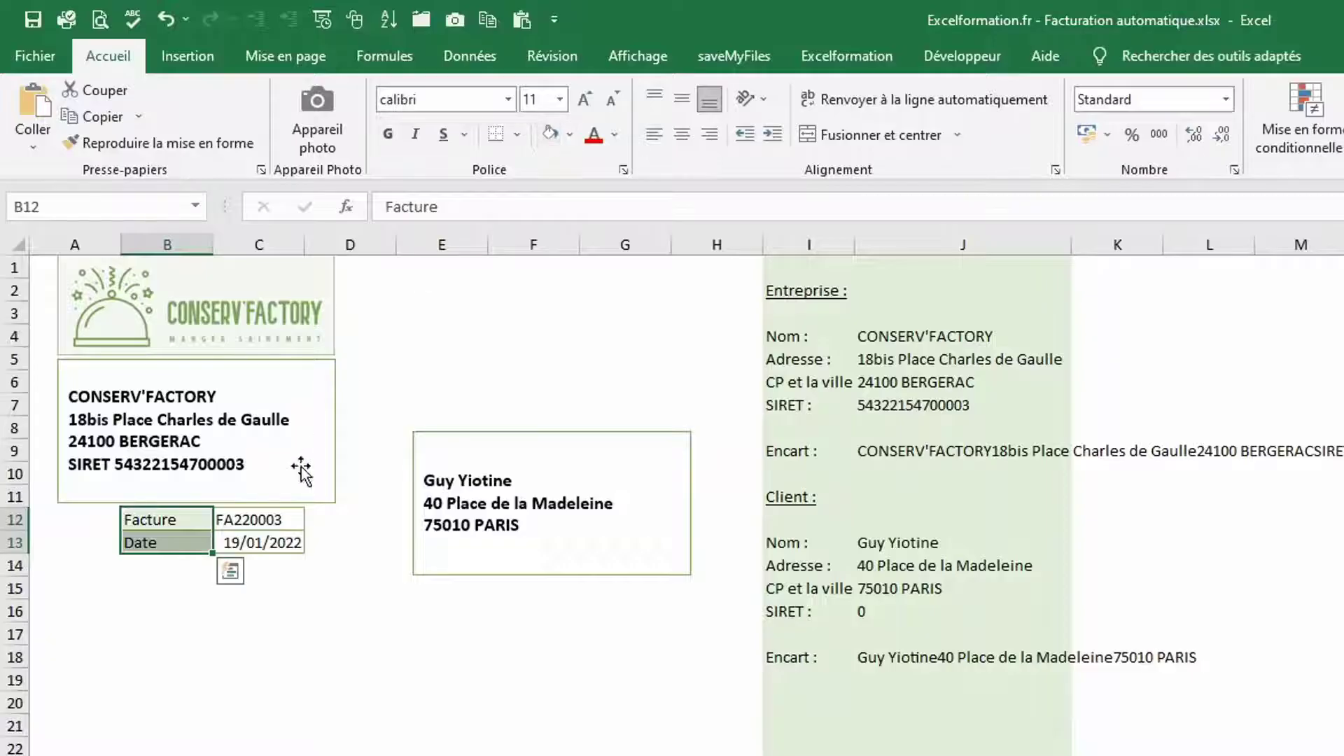
pyautogui.click(270, 596)
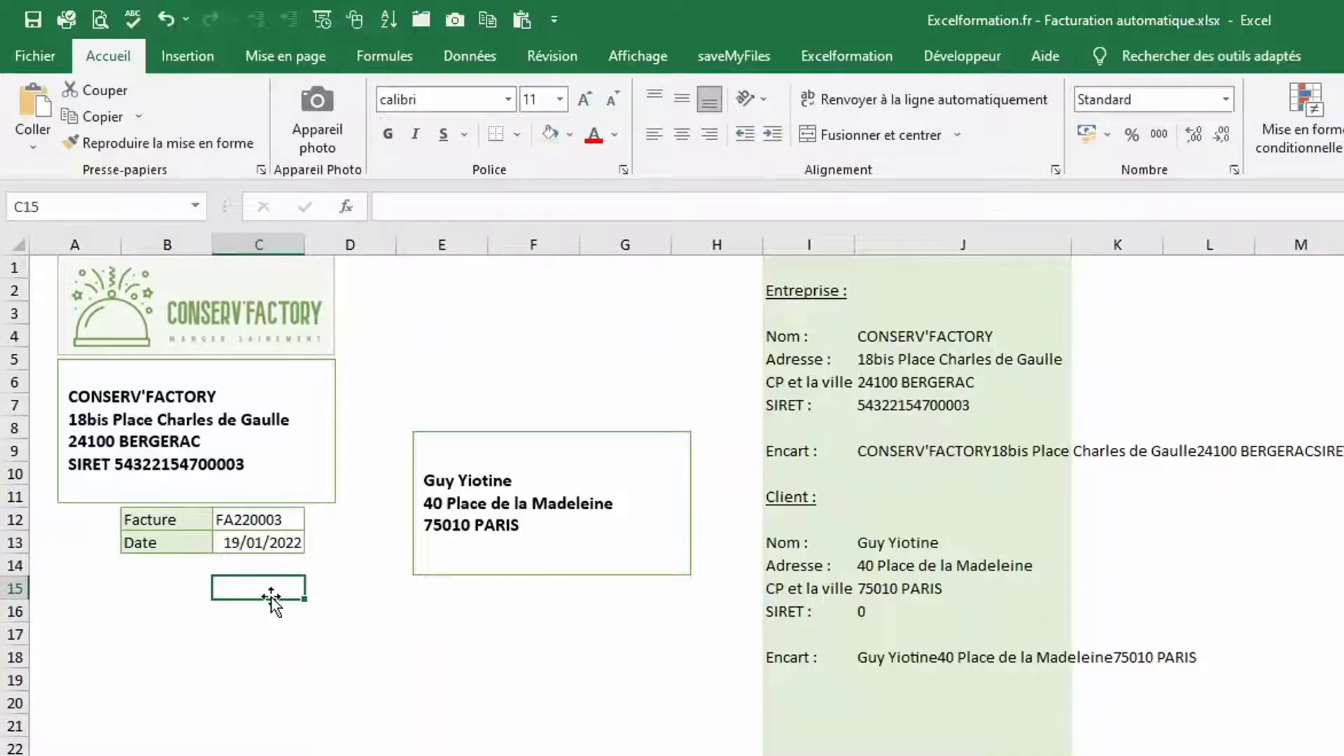
# Enter headers Code, Libellé, Quantités, Prix unitaire, TVA, Montant HT in B15:G15, then select B15:G27
pyautogui.click(164, 588)
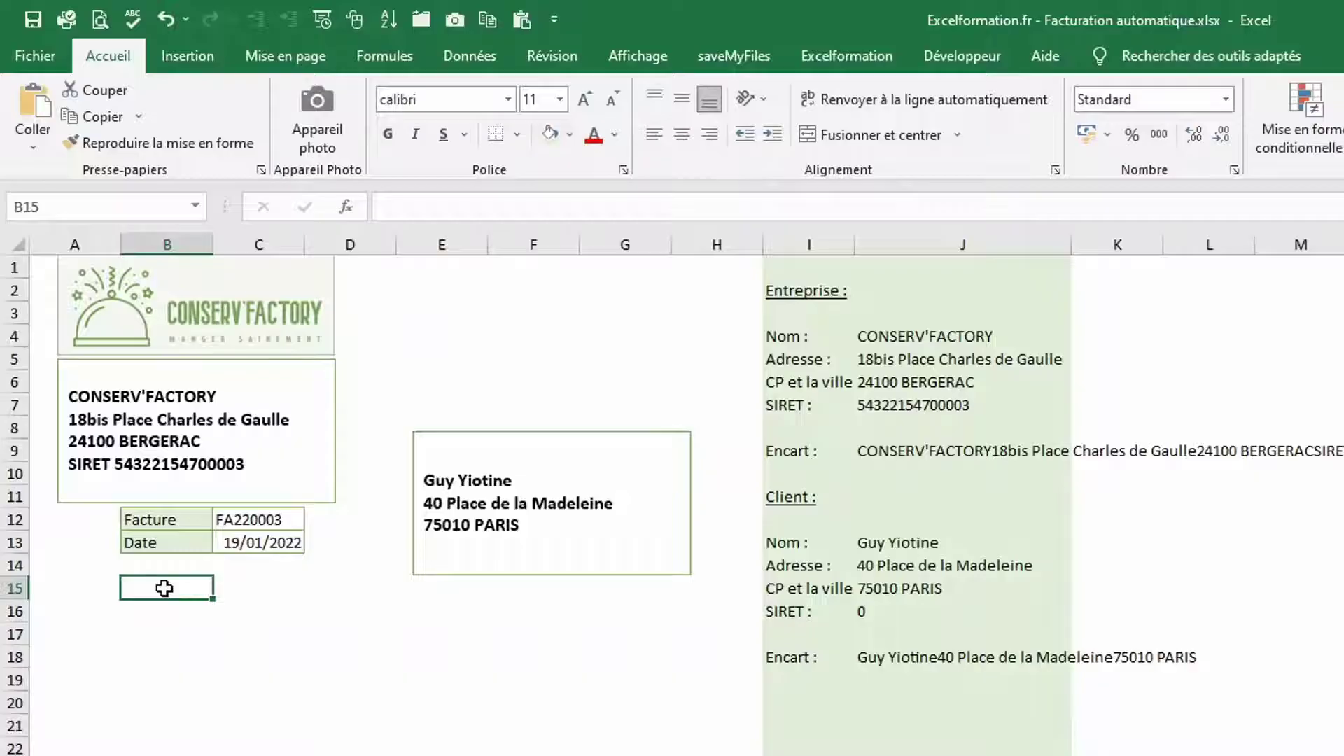
pyautogui.write('Code')
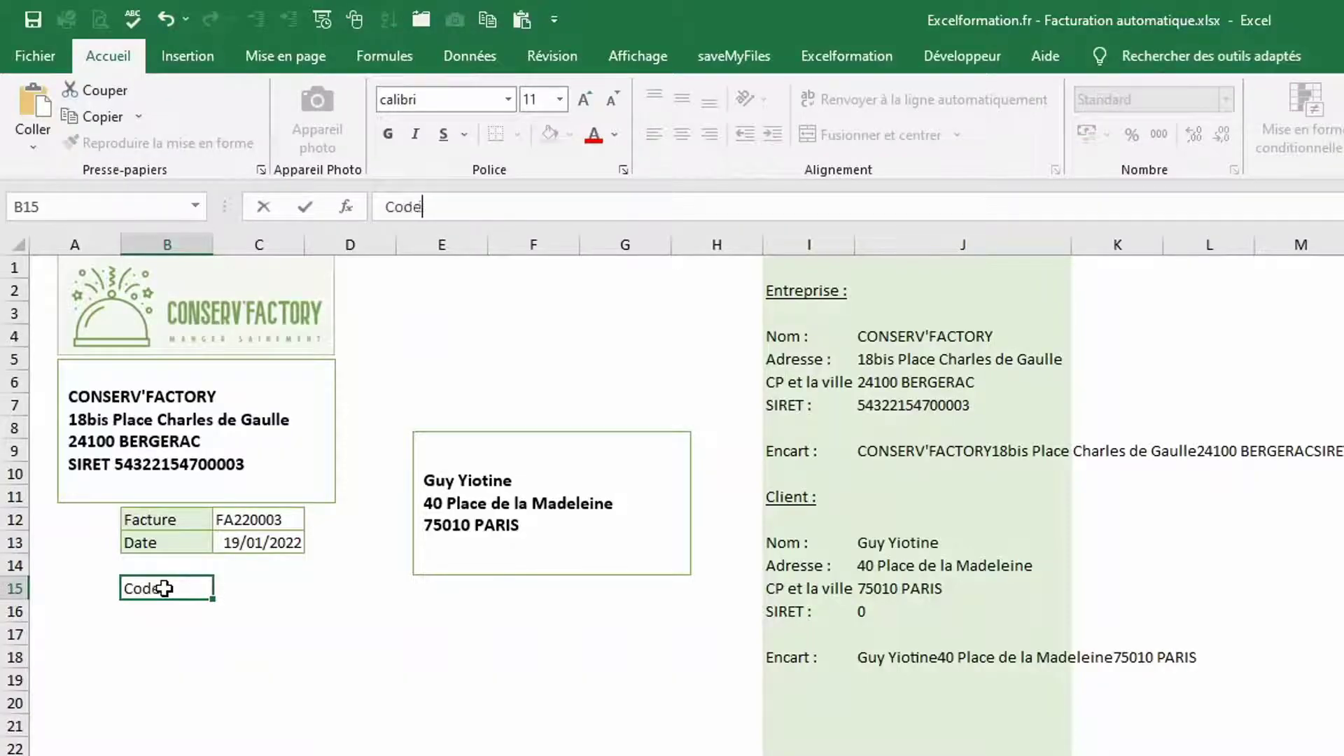
pyautogui.press('Tab')
pyautogui.write('Libellé')
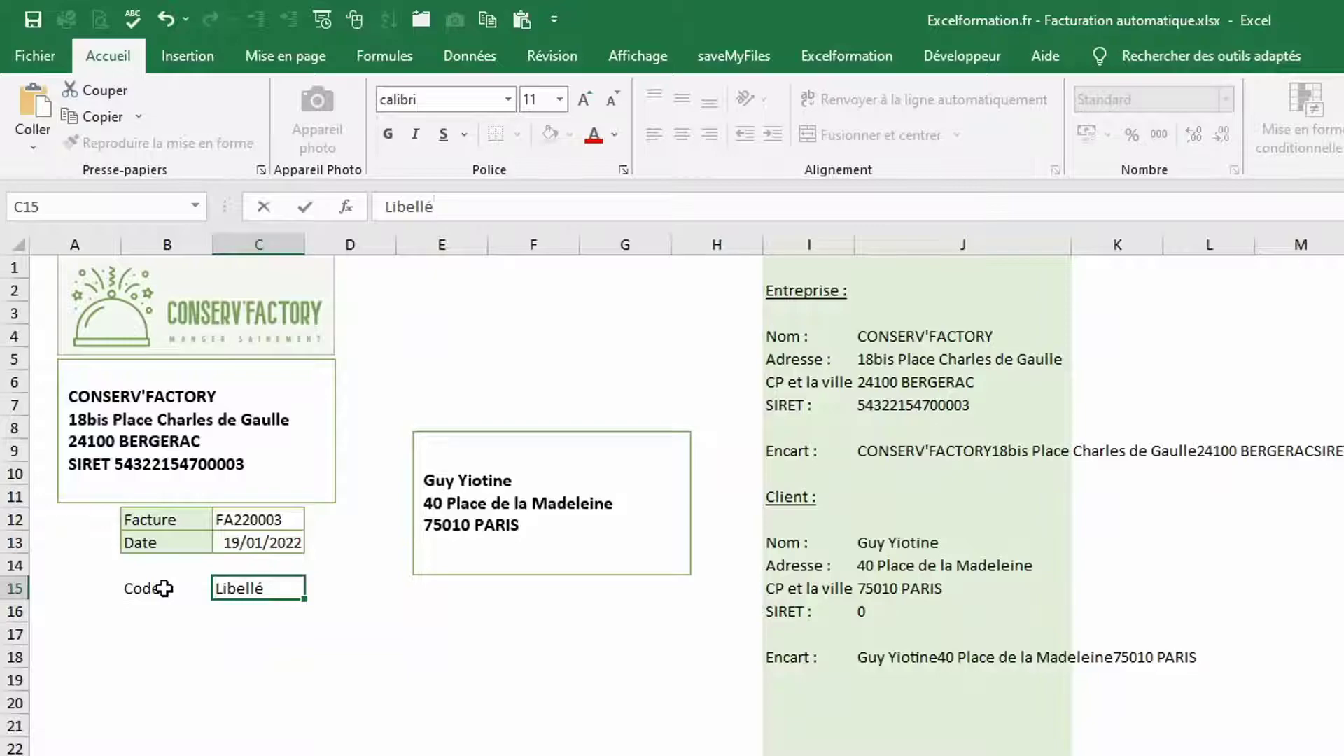
pyautogui.press('Tab')
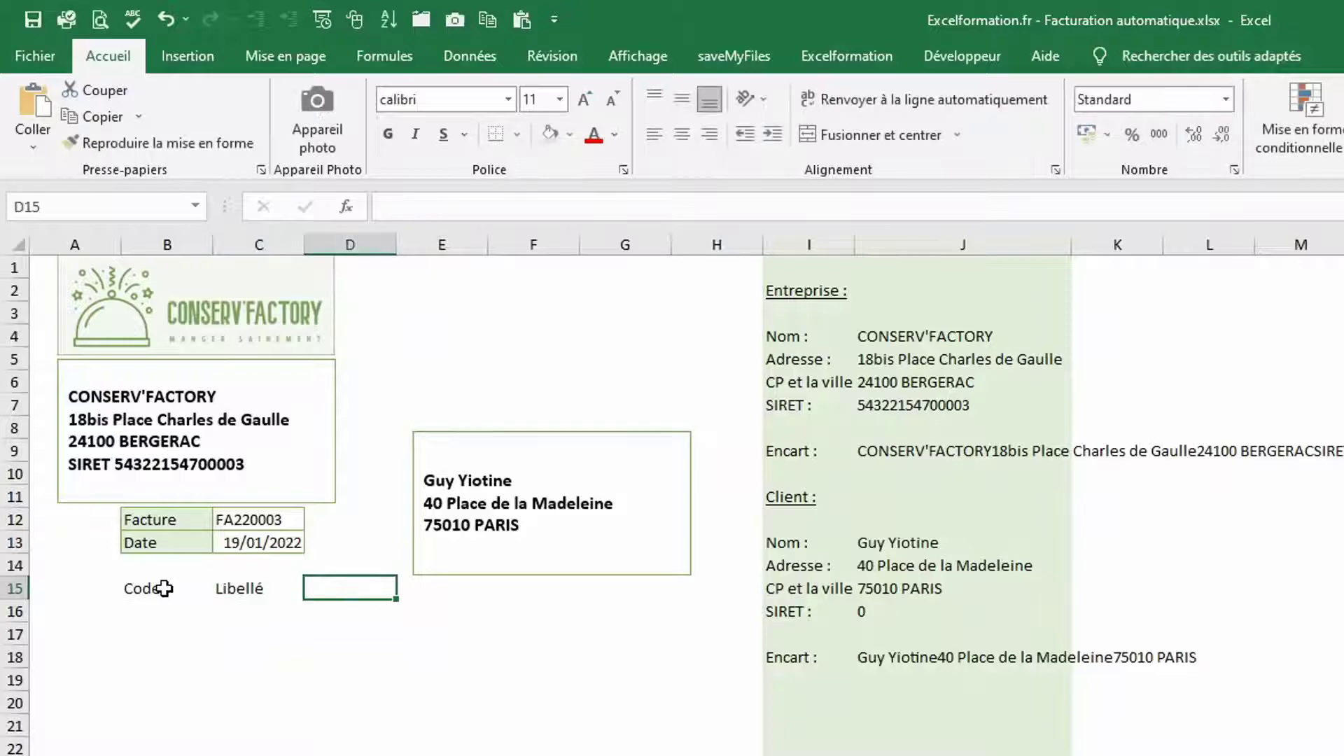
pyautogui.write('Quantités')
pyautogui.press('Tab')
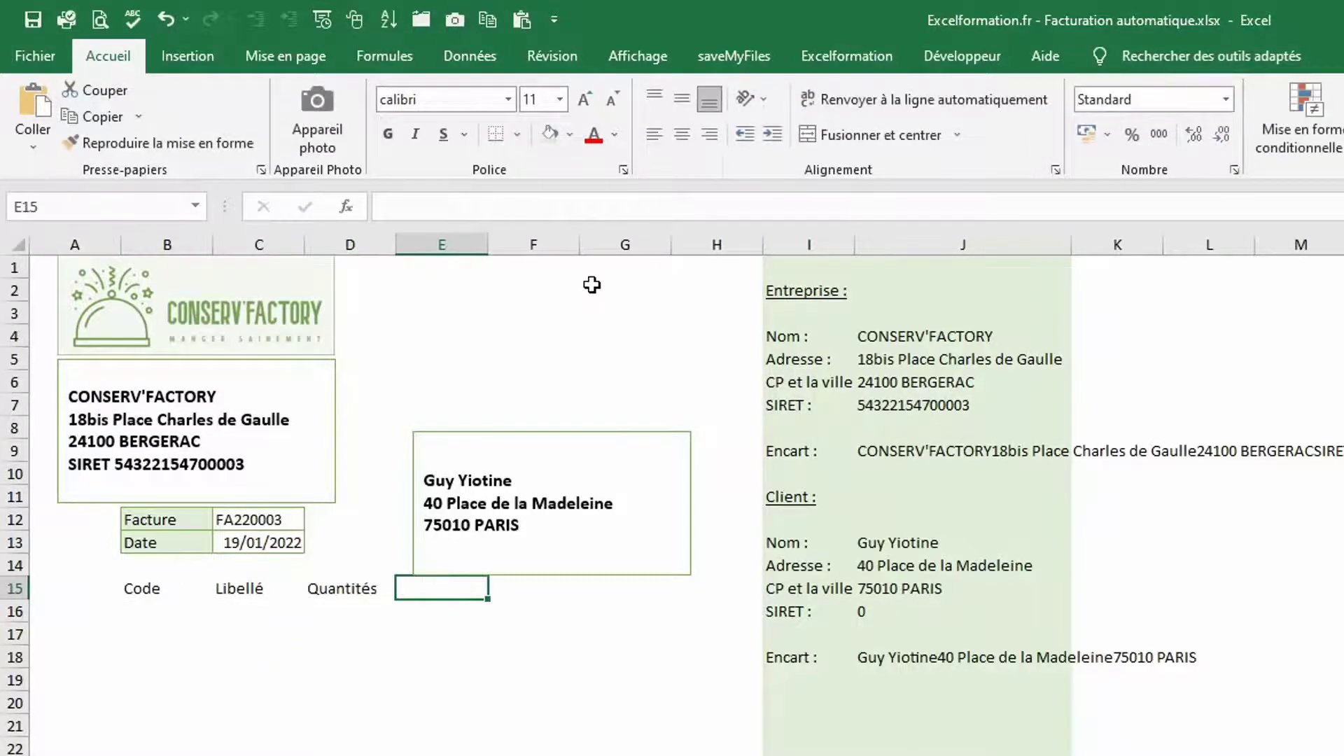
pyautogui.write('Prix unitaire')
pyautogui.press('Tab')
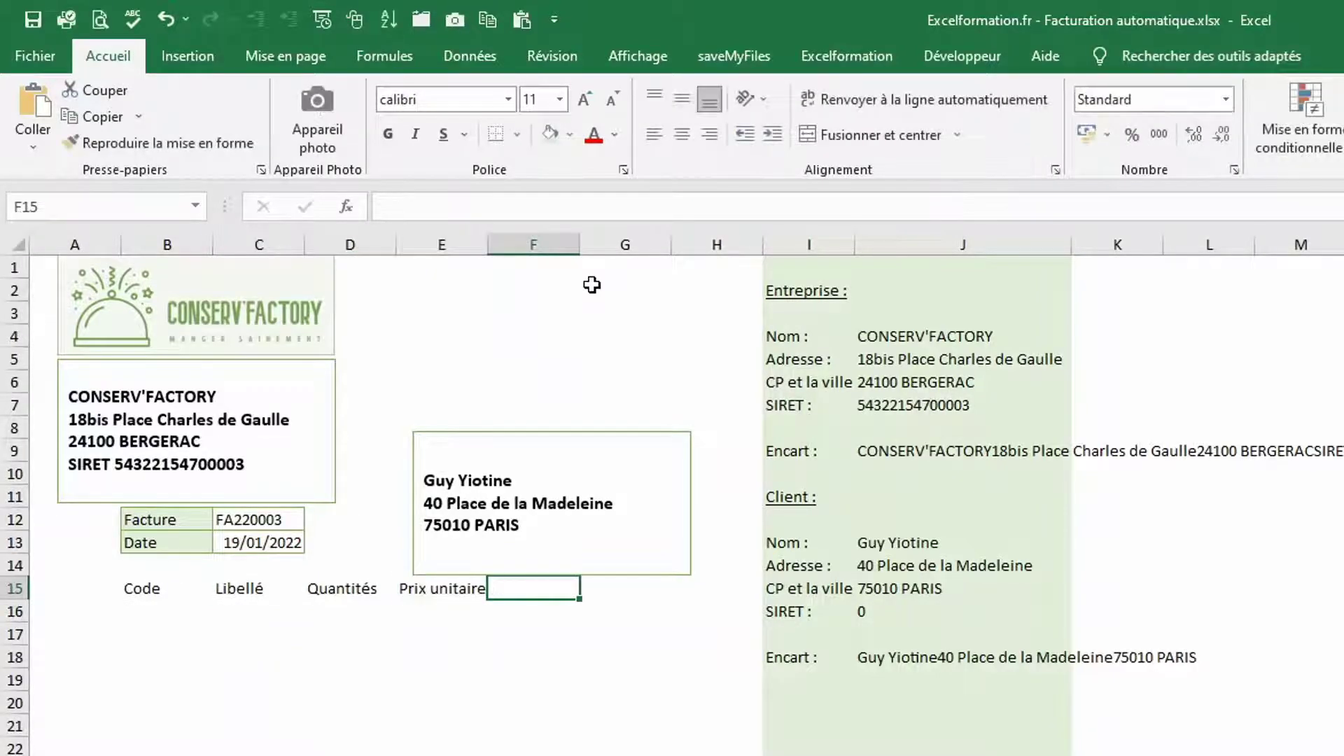
pyautogui.write('TVA')
pyautogui.press('Tab')
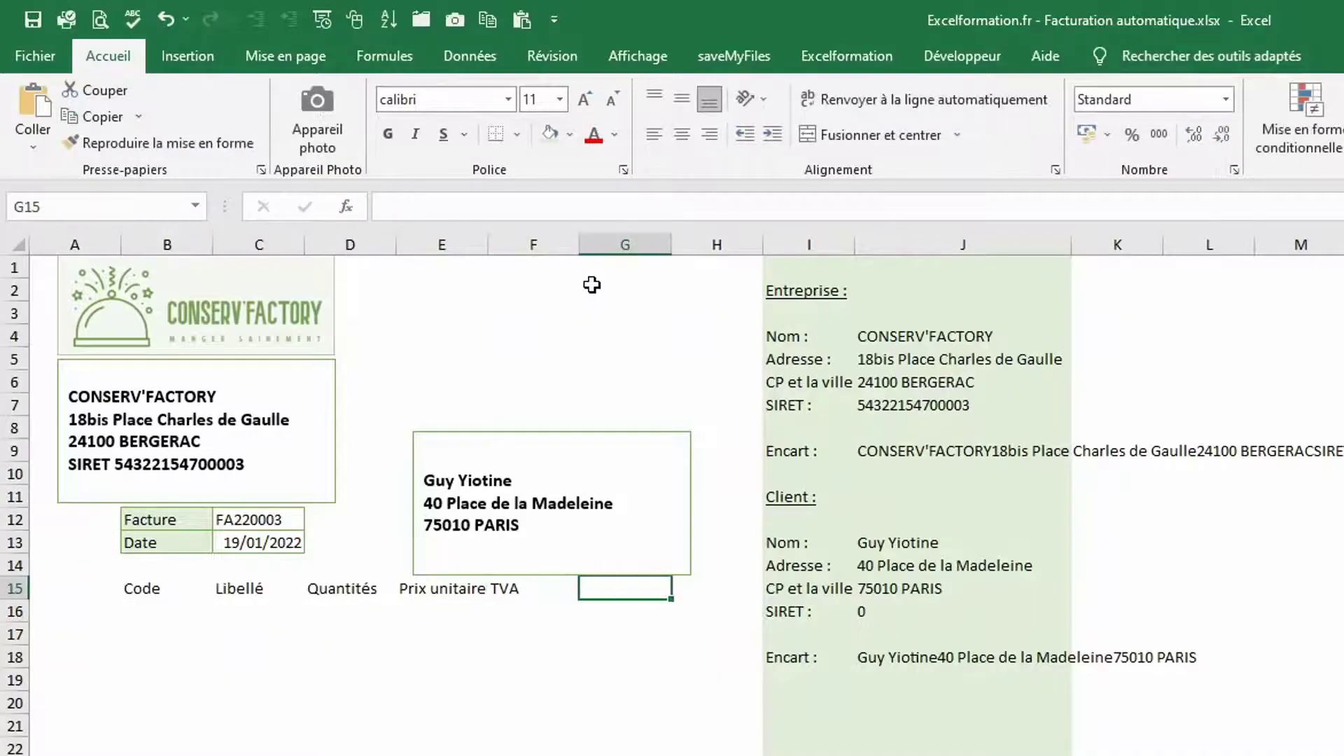
pyautogui.write('Minta')
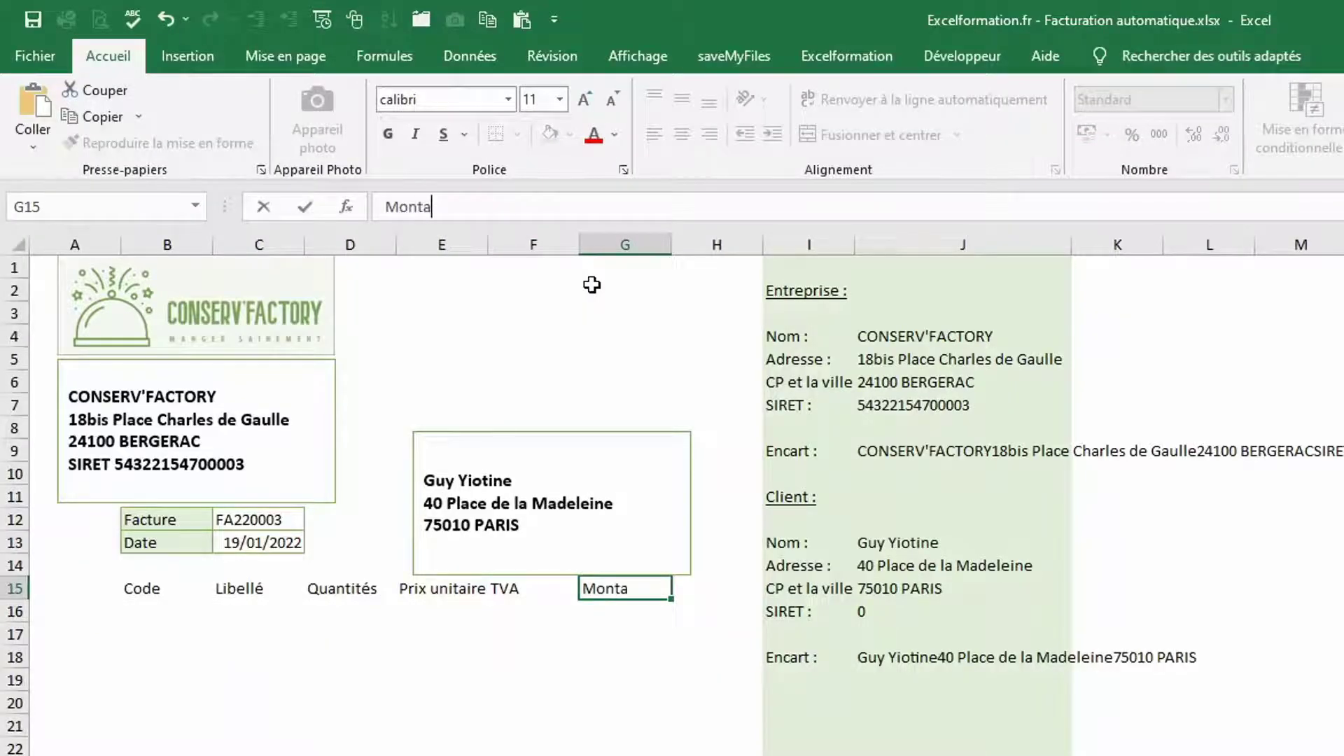
pyautogui.write('nt HT')
pyautogui.press('Return')
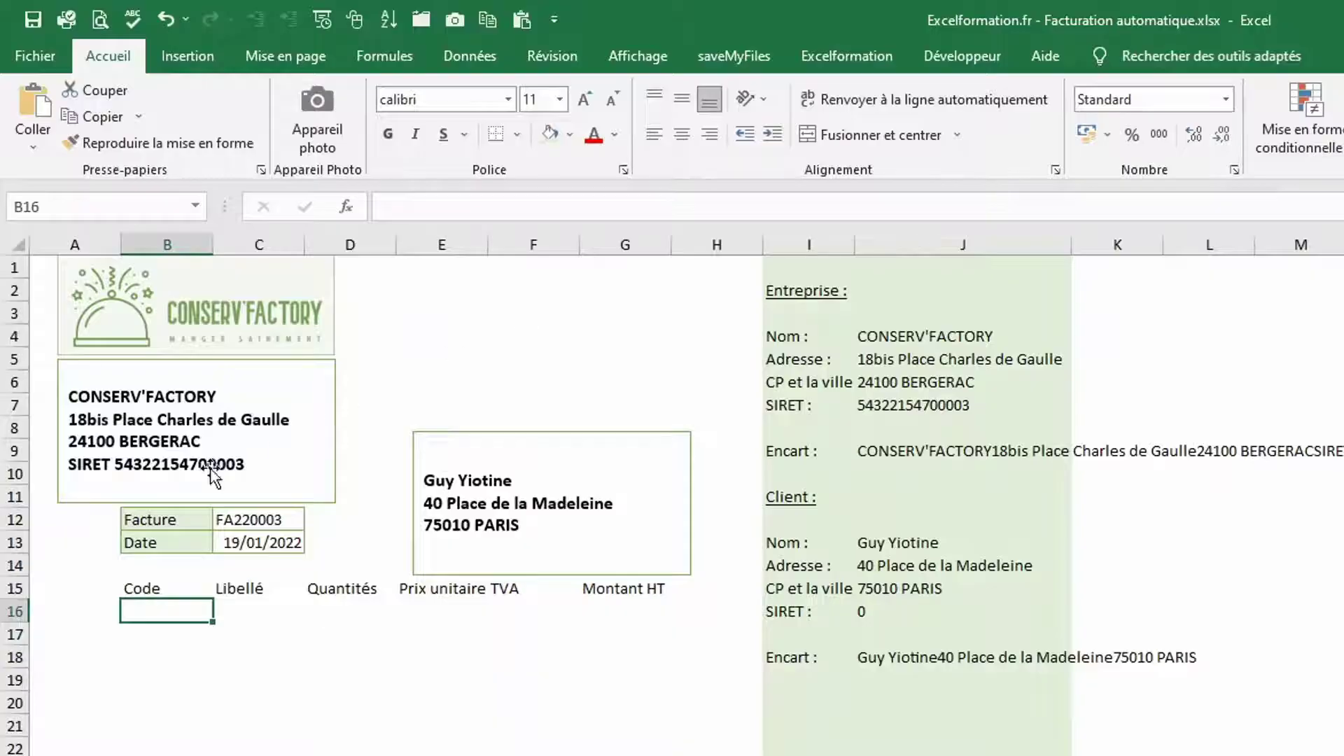
pyautogui.moveTo(170, 581); pyautogui.dragTo(636, 754)
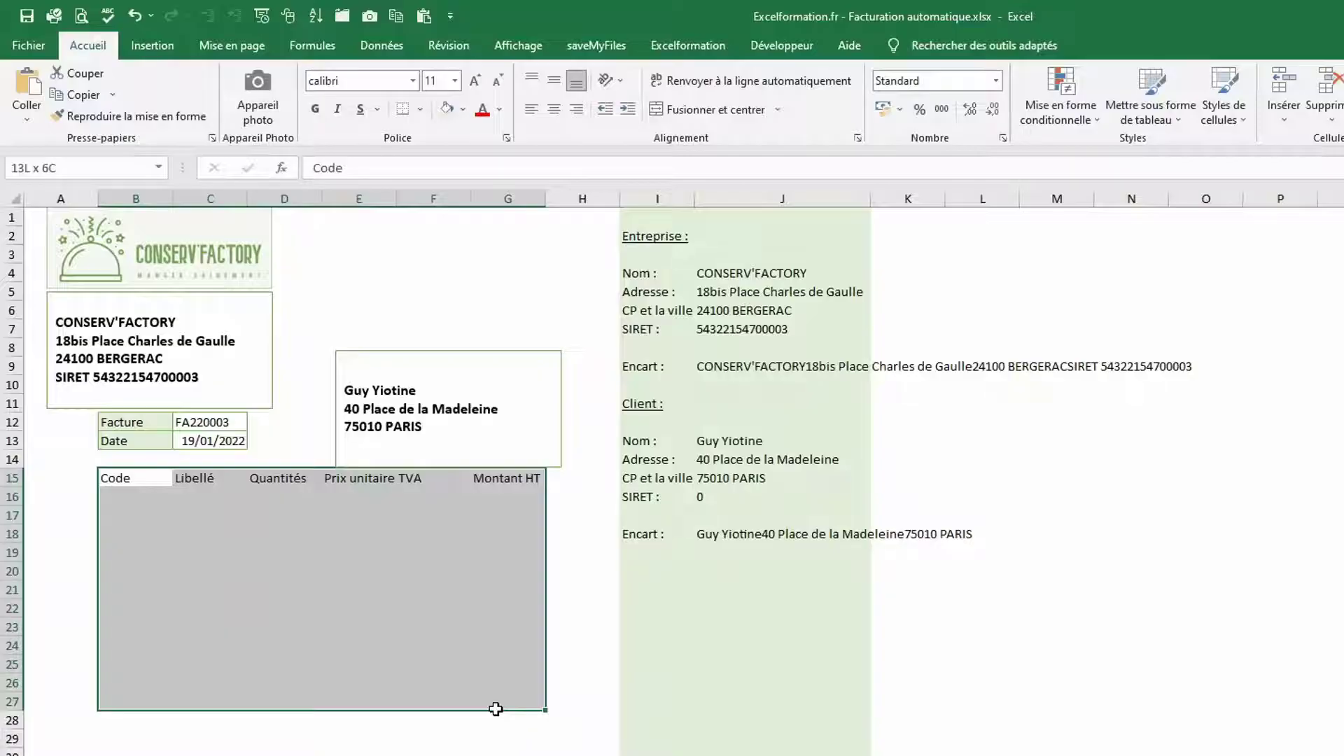
# Convert B15:G27 into a table with headers and apply the light green banded style
pyautogui.moveTo(495, 709); pyautogui.dragTo(495, 711)
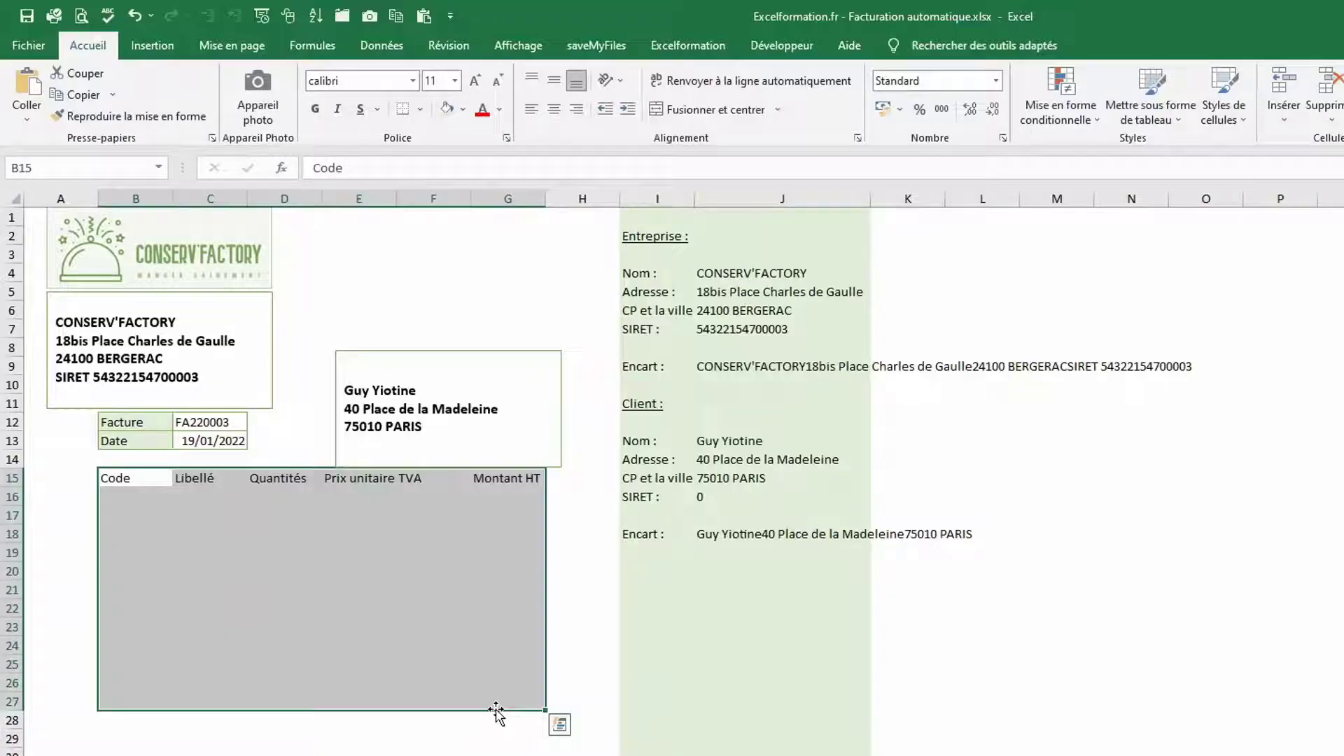
pyautogui.hotkey('ctrl', 't')
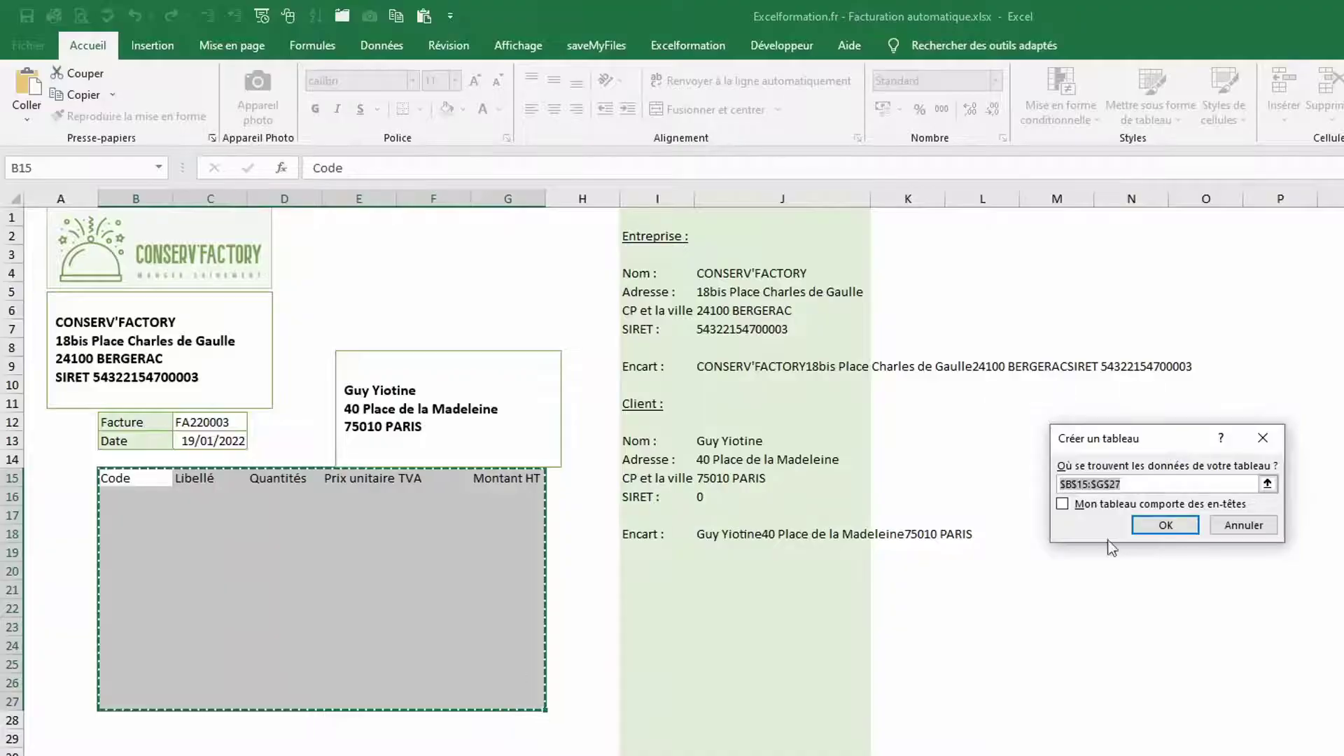
pyautogui.click(1075, 507)
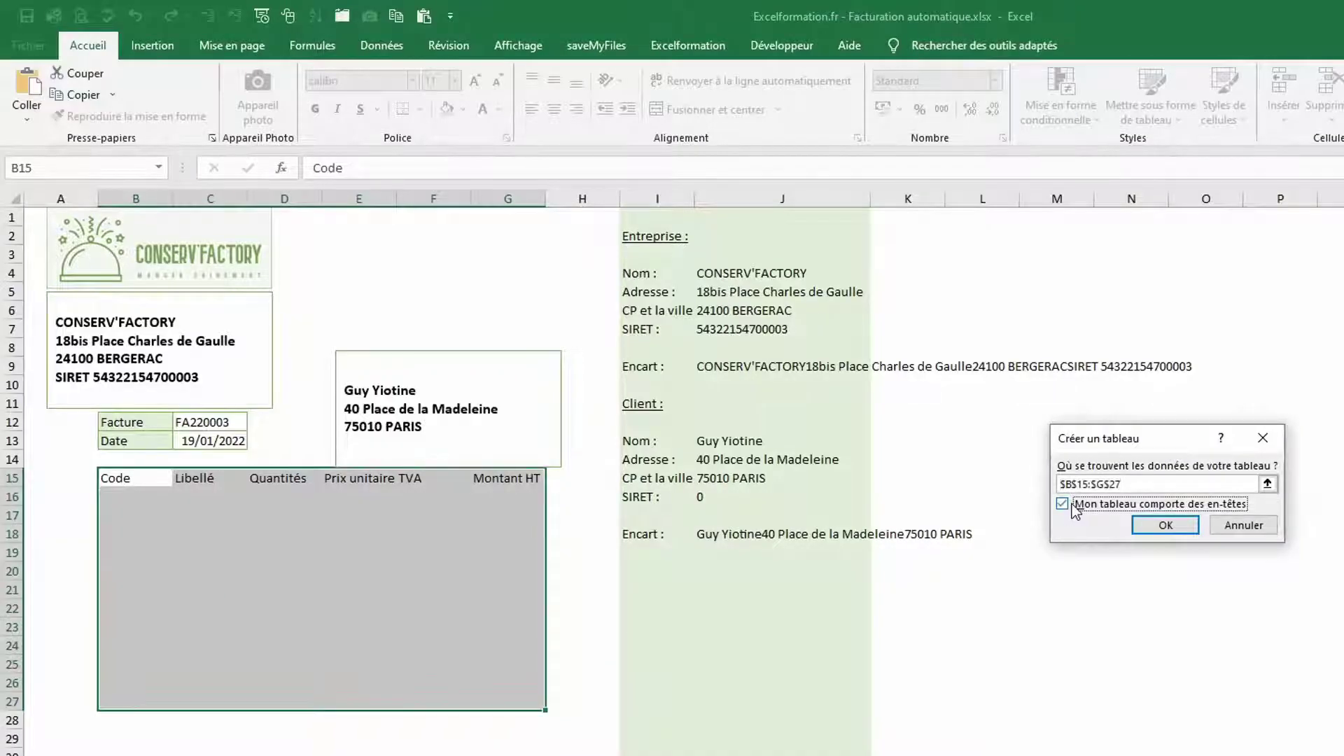
pyautogui.click(1165, 525)
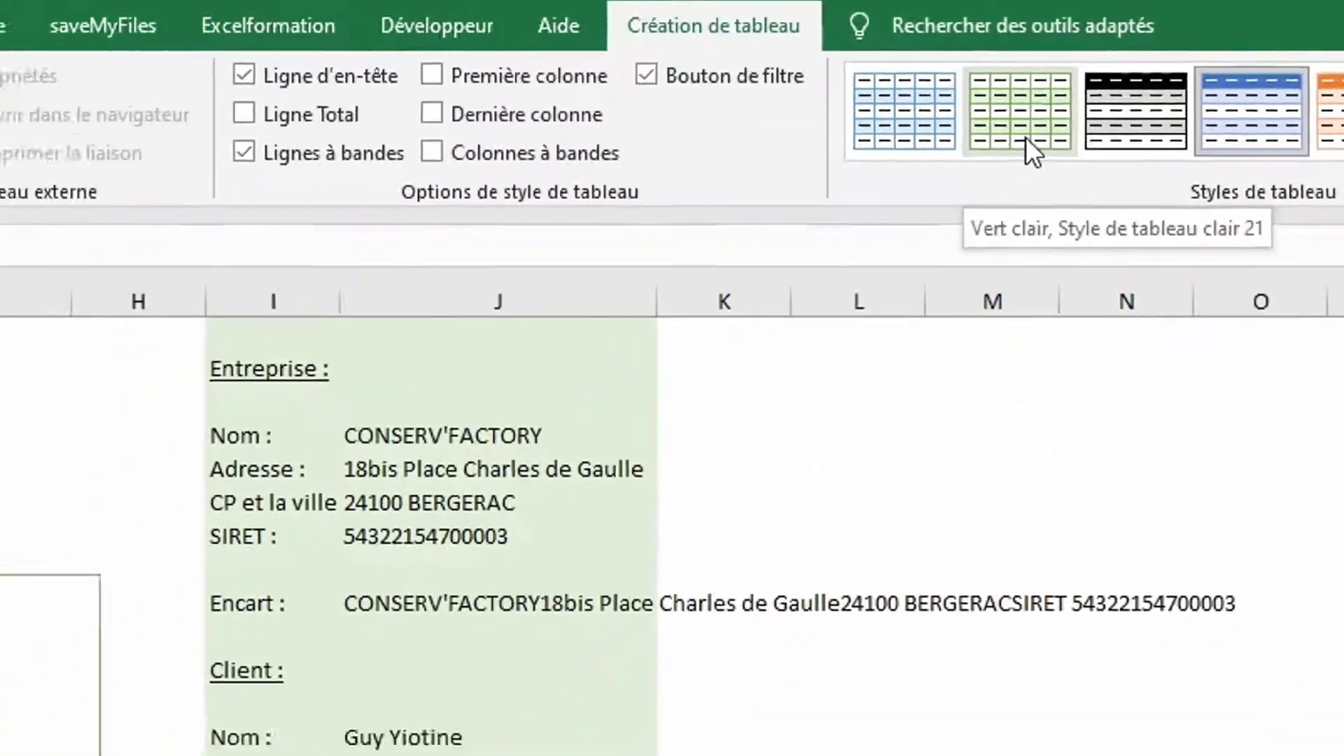
pyautogui.click(876, 215)
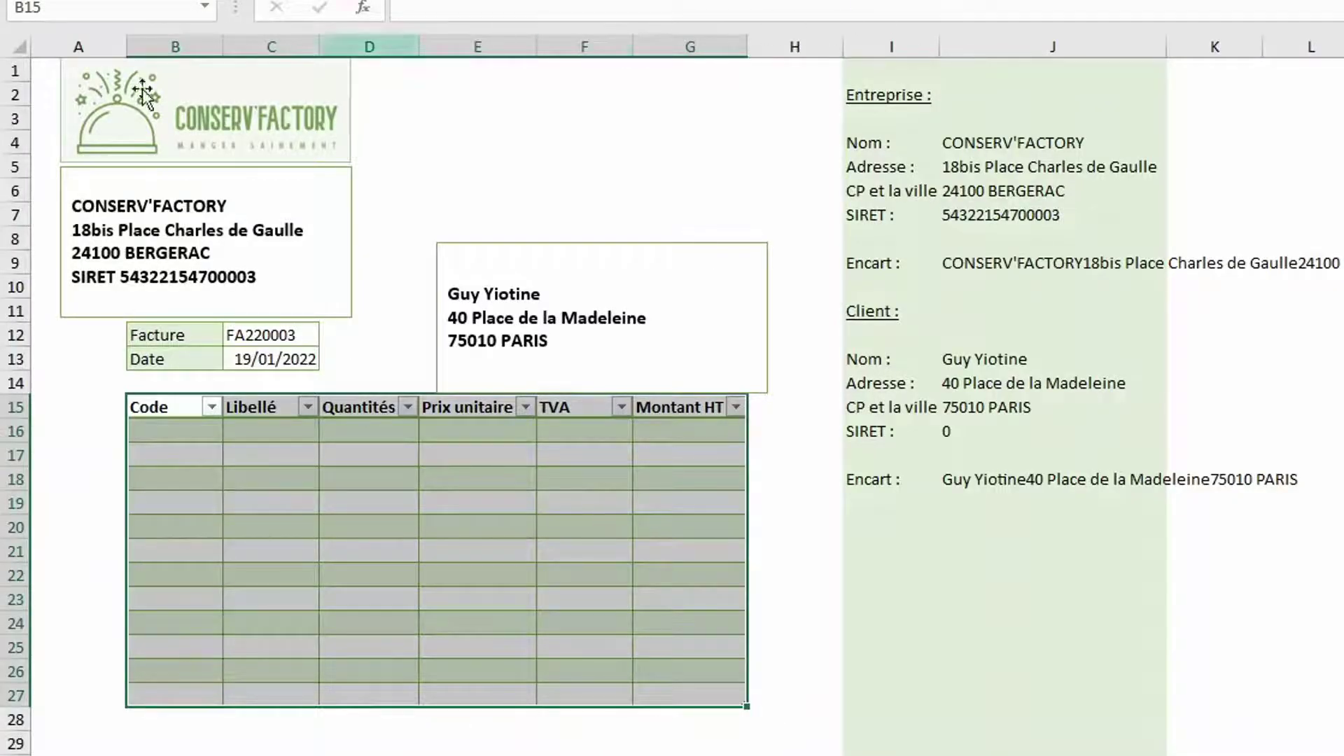
# Narrow margin columns A and H, widen B and C, and narrow columns D to G
pyautogui.click(106, 45)
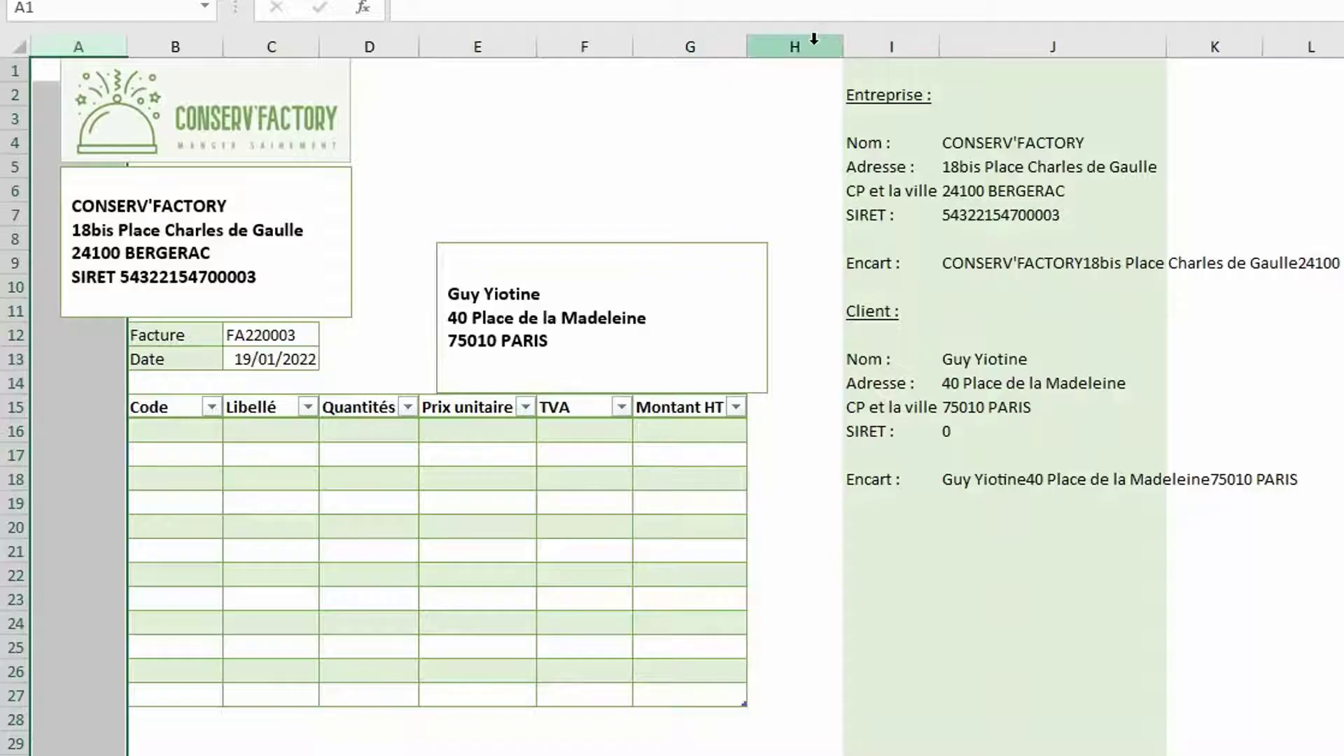
pyautogui.click(814, 41)
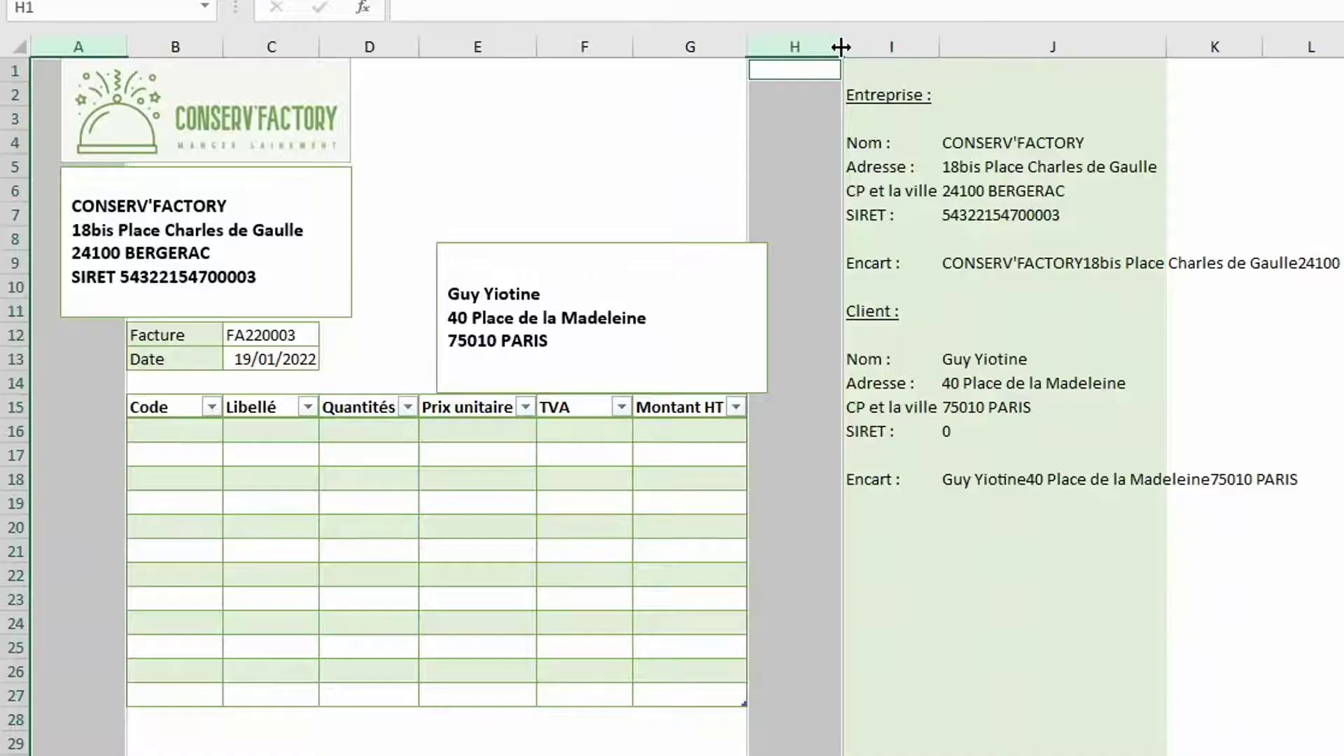
pyautogui.moveTo(840, 47); pyautogui.dragTo(775, 47)
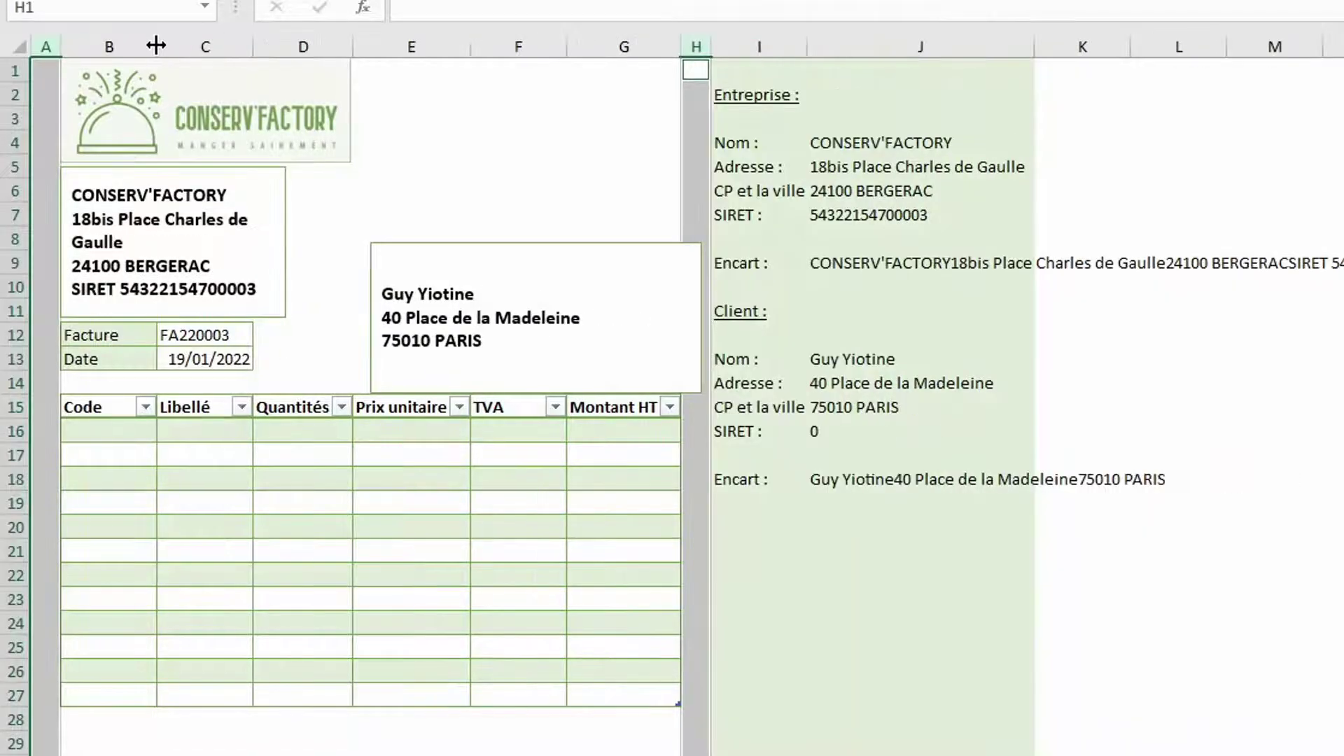
pyautogui.moveTo(158, 45); pyautogui.dragTo(164, 46)
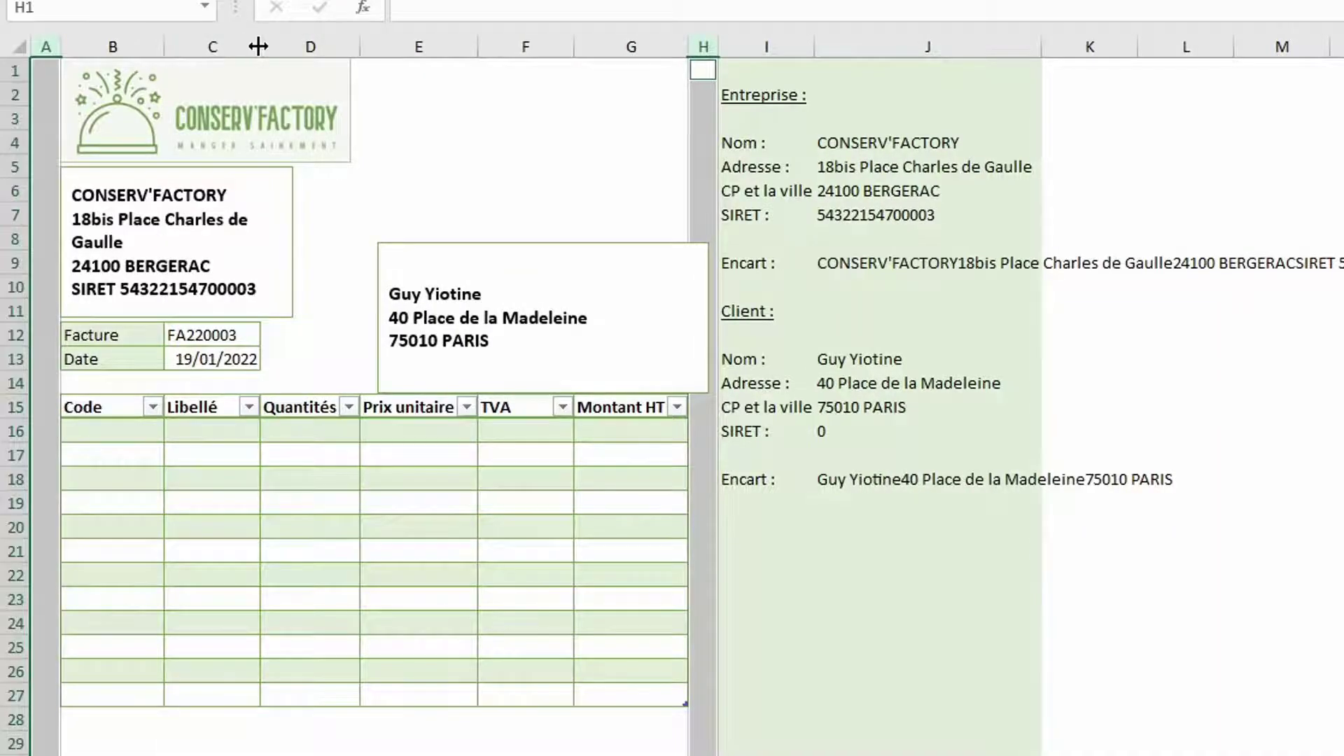
pyautogui.moveTo(258, 47); pyautogui.dragTo(858, 35)
pyautogui.moveTo(584, 46); pyautogui.dragTo(571, 50)
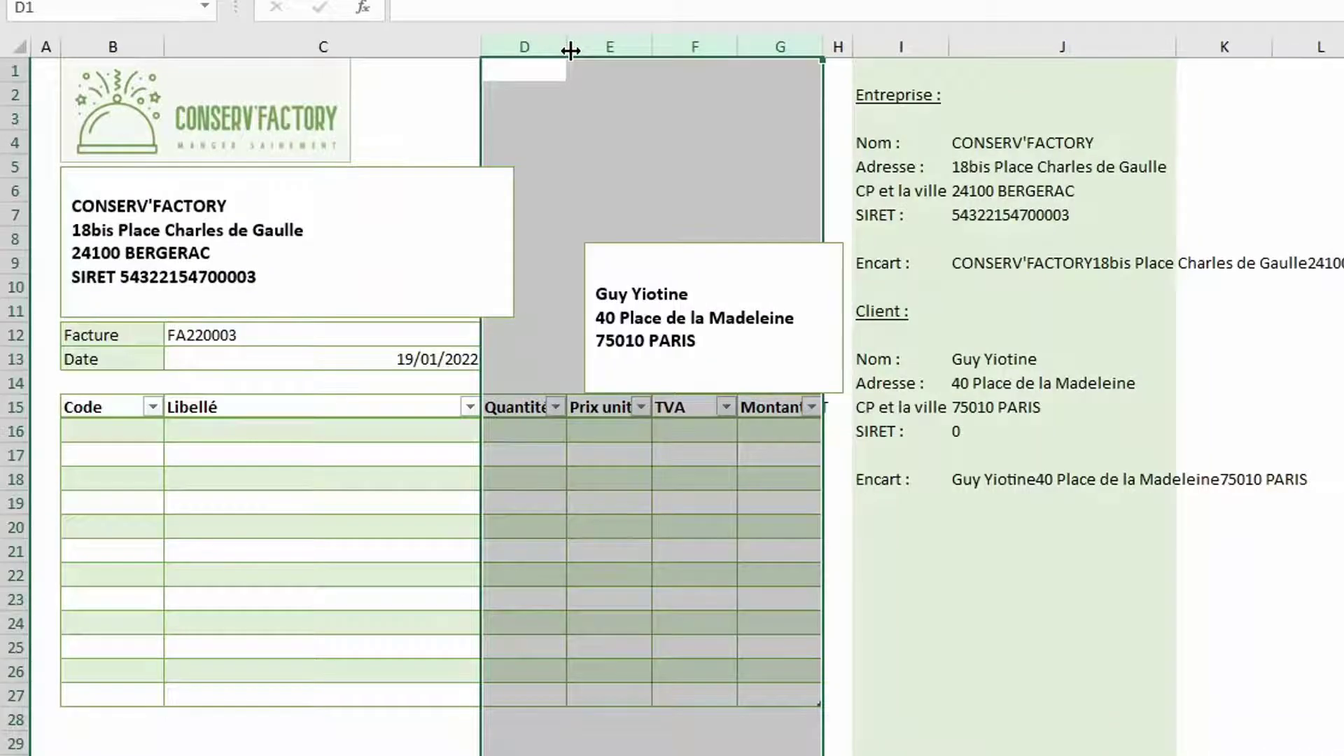
# Make the table header row 15 taller
pyautogui.click(10, 406)
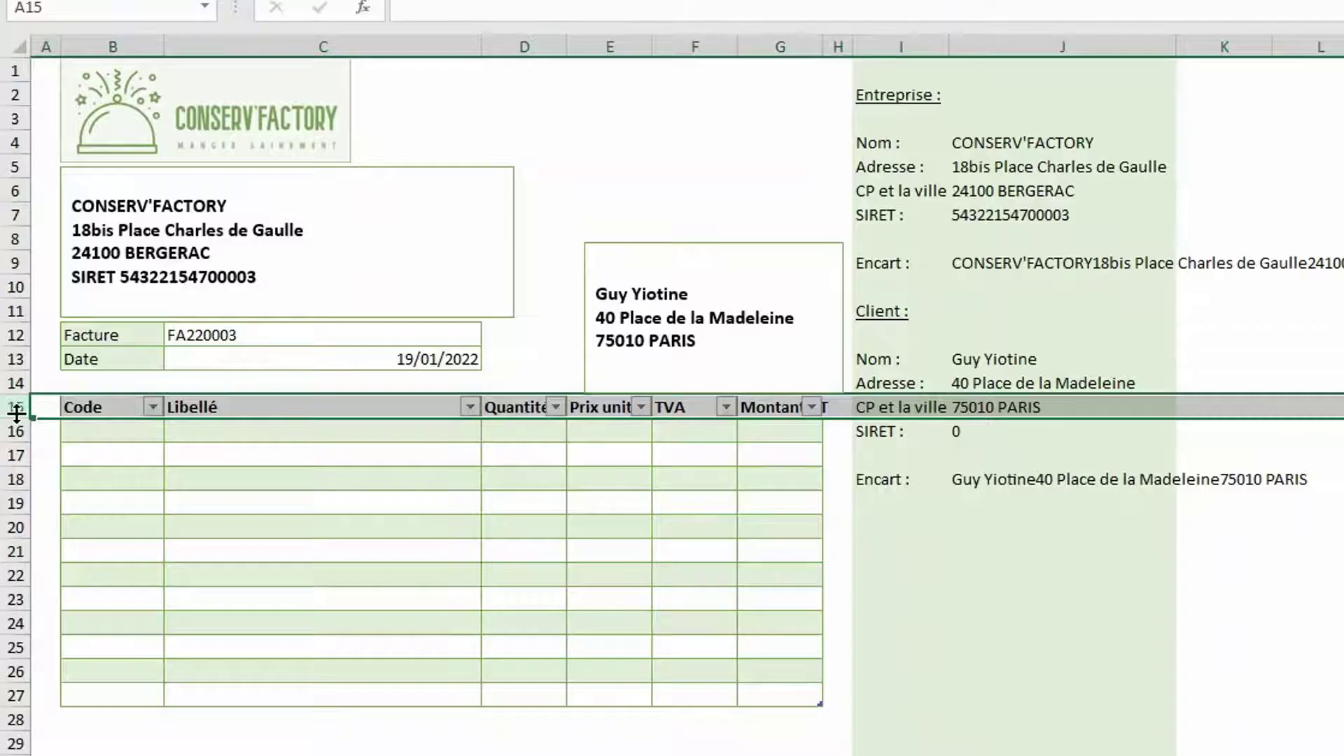
pyautogui.moveTo(15, 414); pyautogui.dragTo(16, 449)
pyautogui.moveTo(105, 435); pyautogui.dragTo(771, 443)
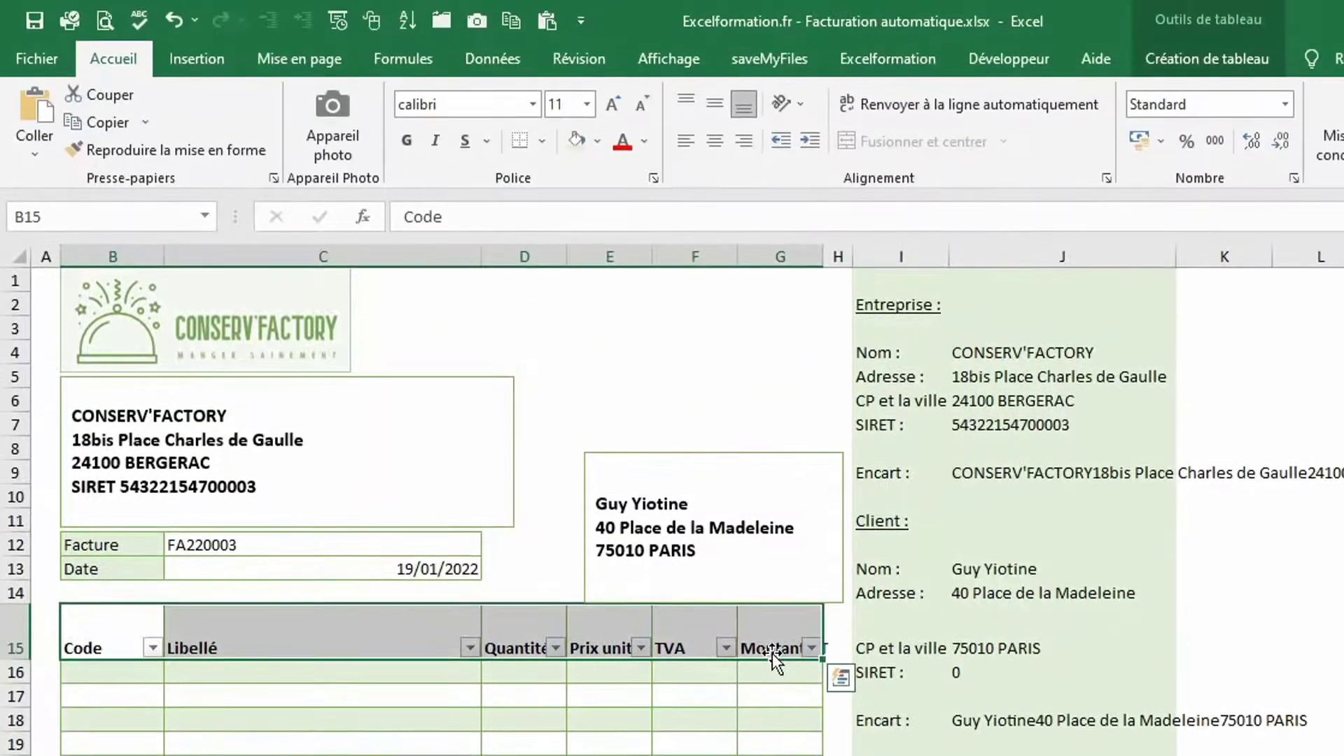
# Wrap the table header labels and centre them vertically and horizontally
pyautogui.click(945, 97)
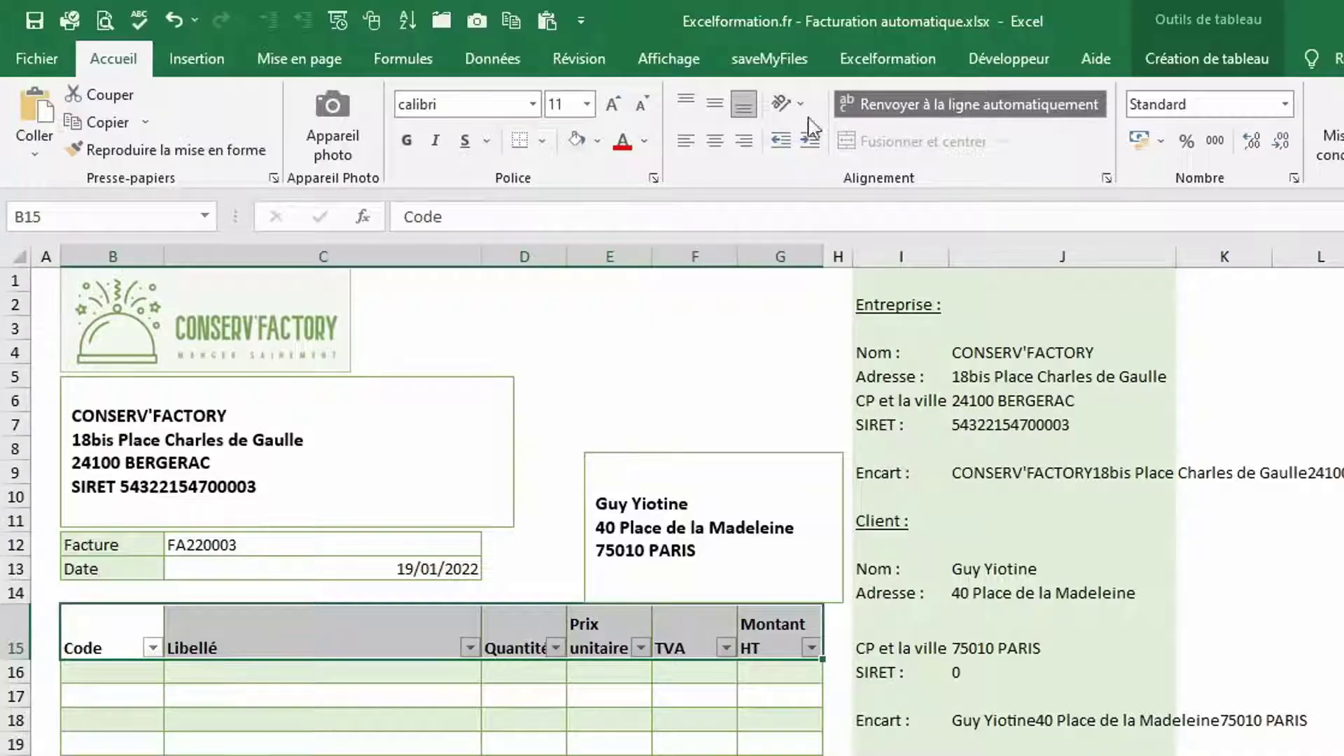
pyautogui.click(722, 112)
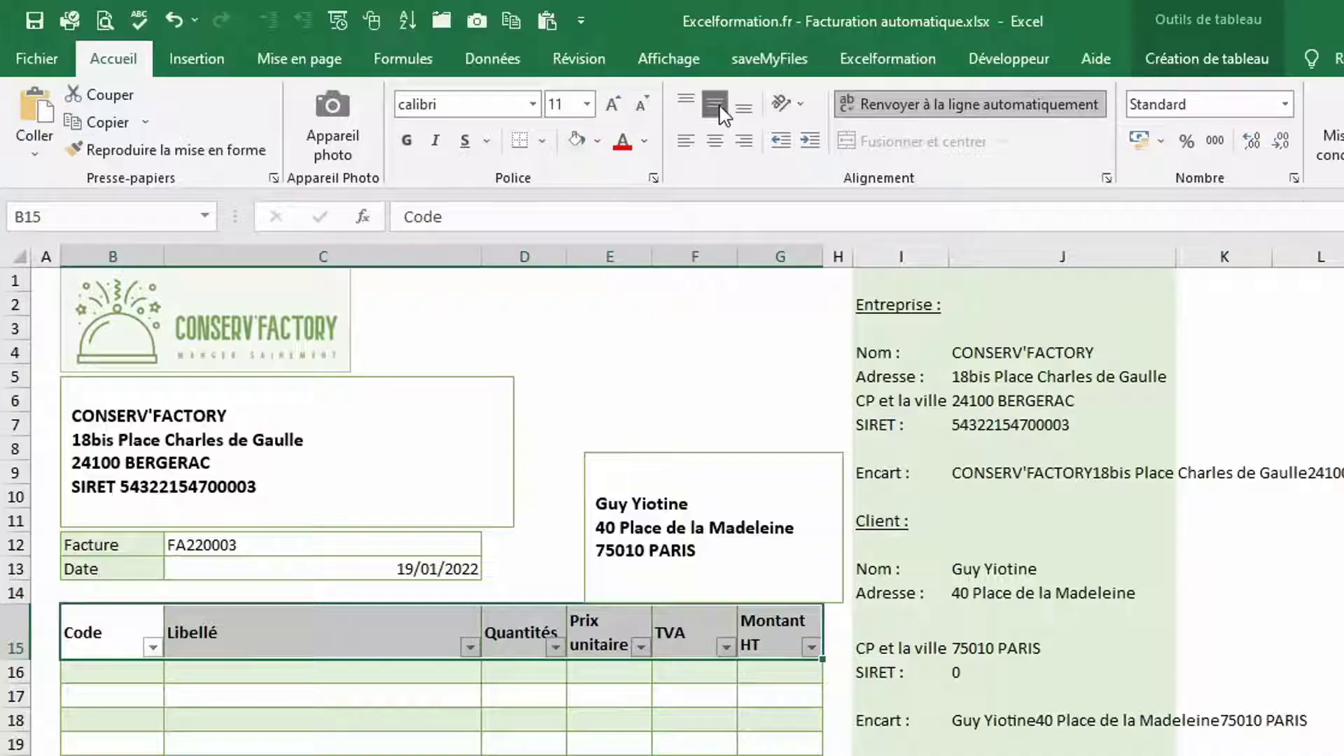
pyautogui.click(715, 142)
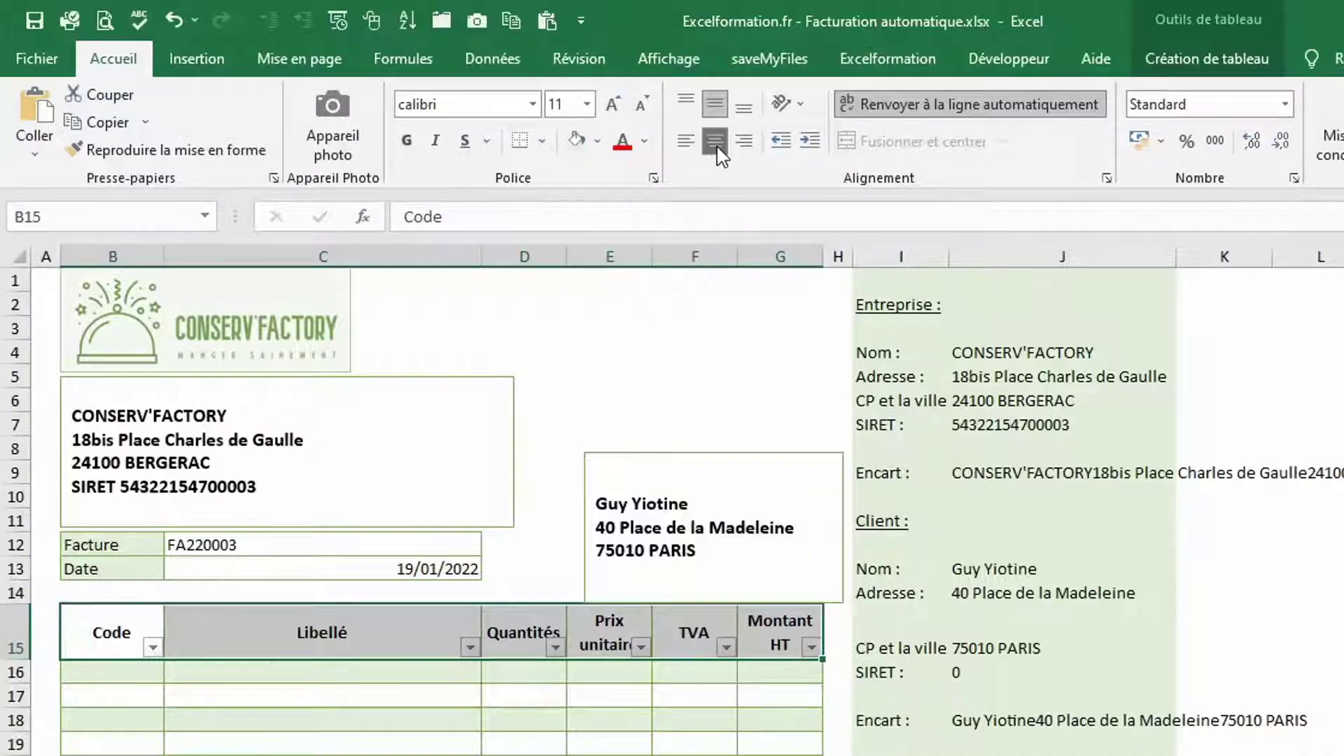
# Turn off the filter buttons in the table's header row
pyautogui.click(1186, 59)
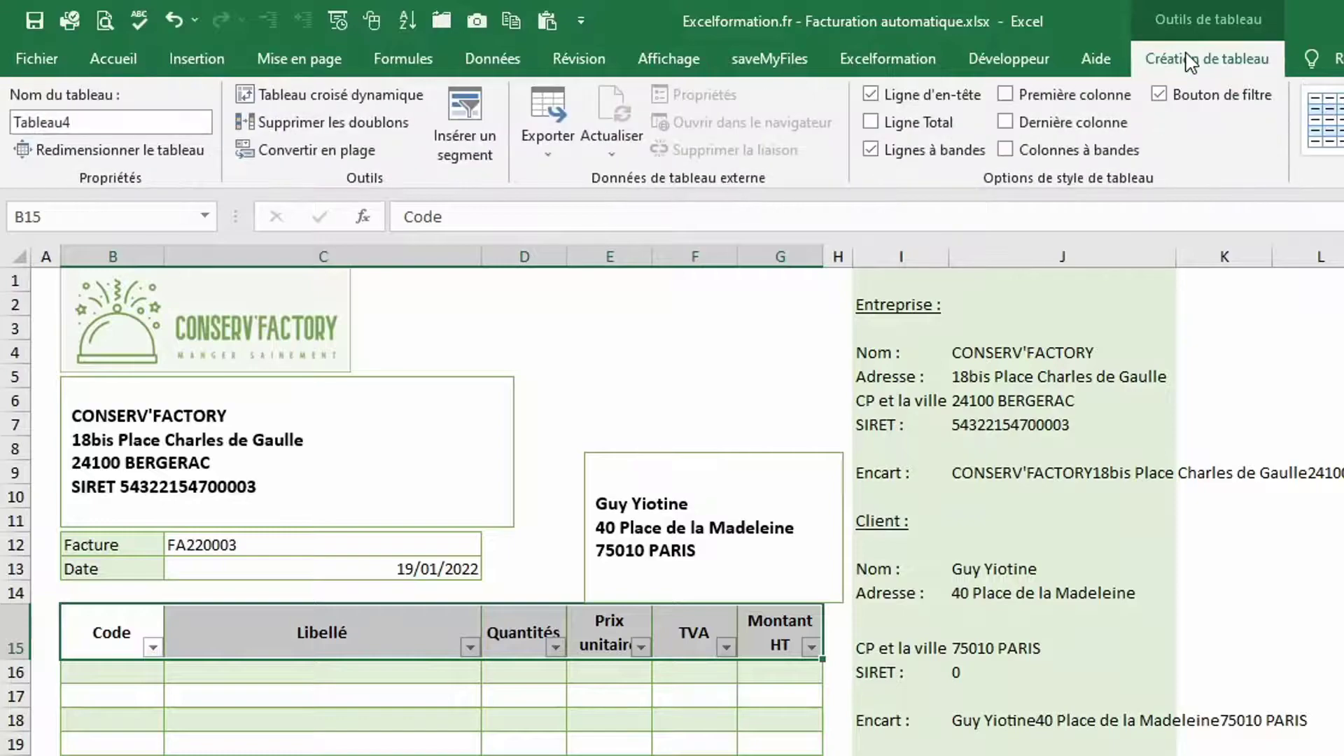
pyautogui.click(1188, 100)
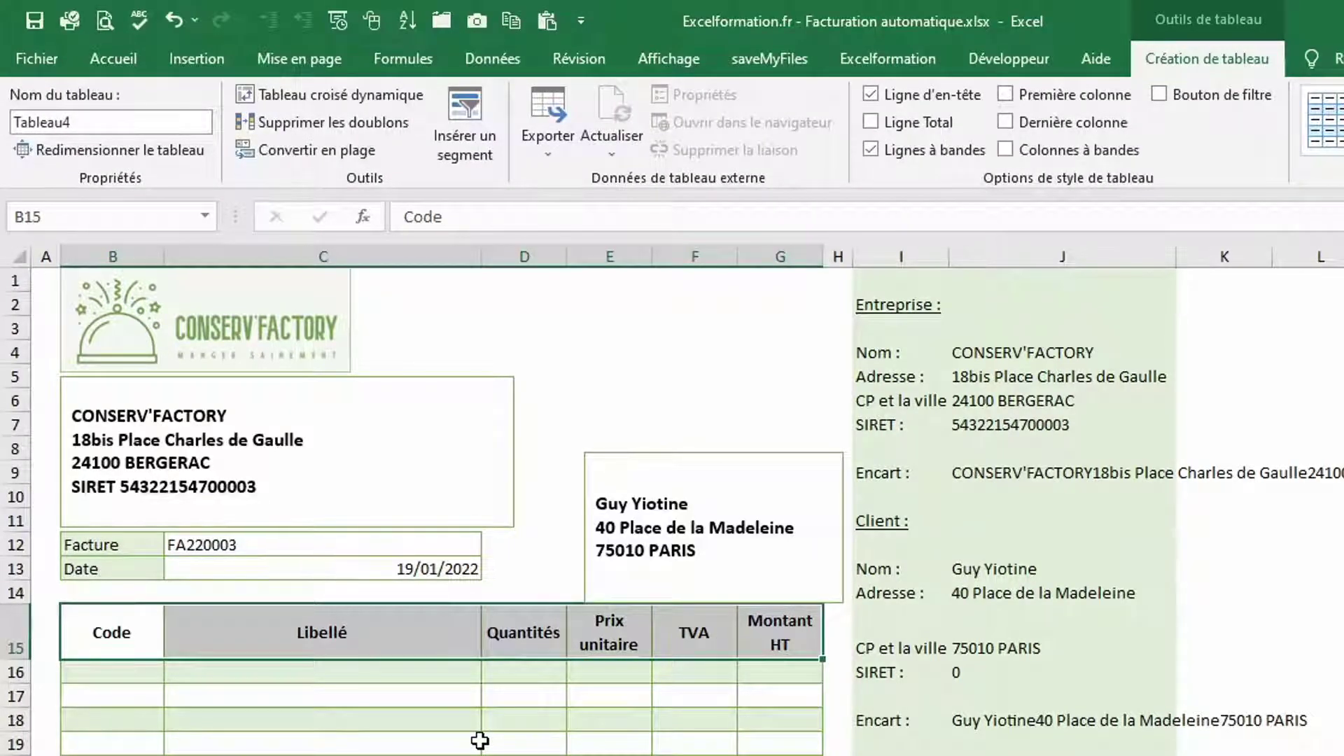
pyautogui.click(499, 451)
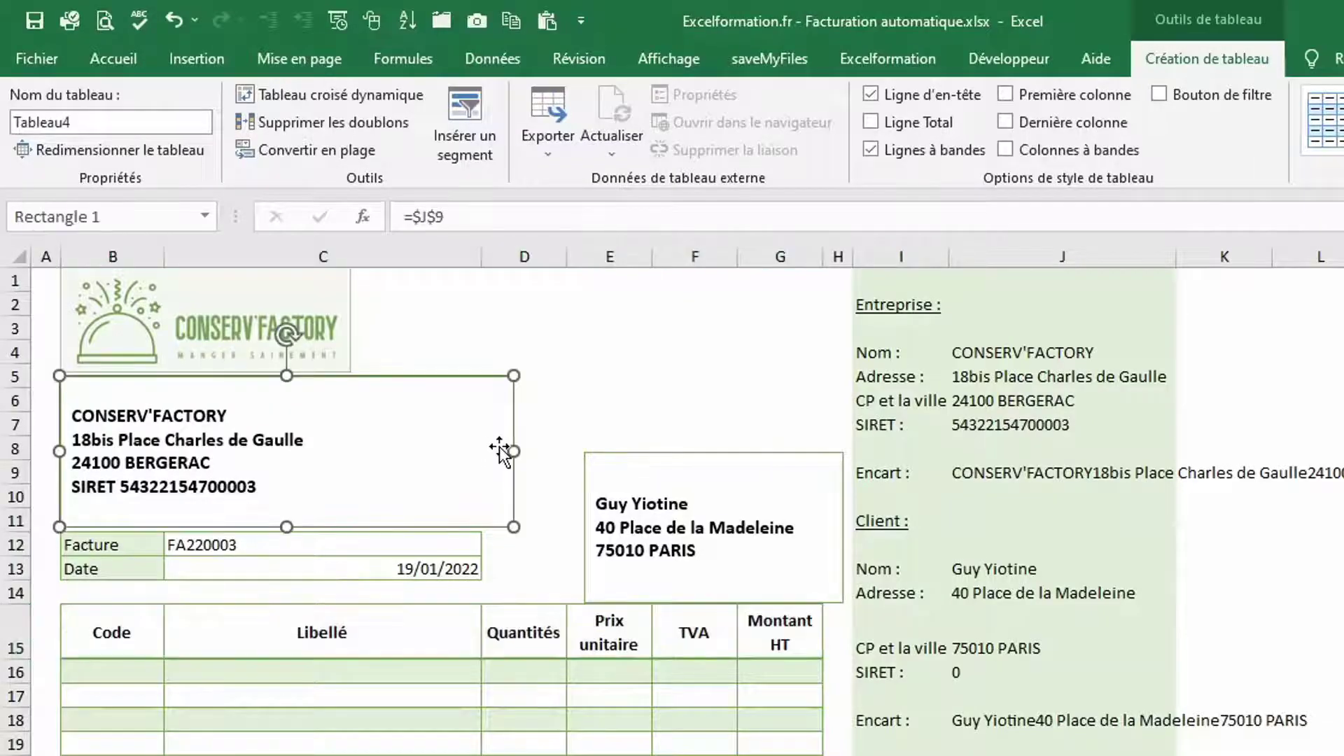
# Narrow the company box, move the client box up-left, and raise rows 16–27 to 25.50
pyautogui.moveTo(516, 451); pyautogui.dragTo(350, 448)
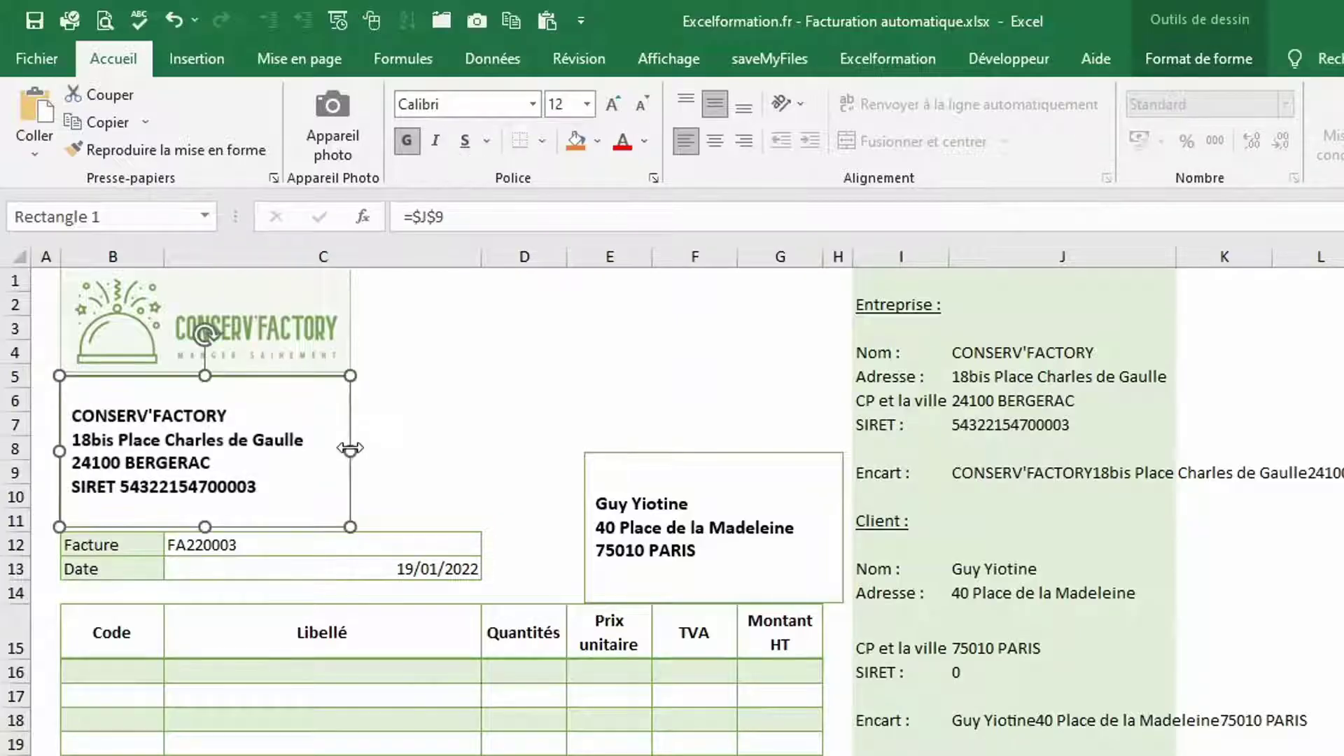
pyautogui.moveTo(696, 464); pyautogui.dragTo(678, 440)
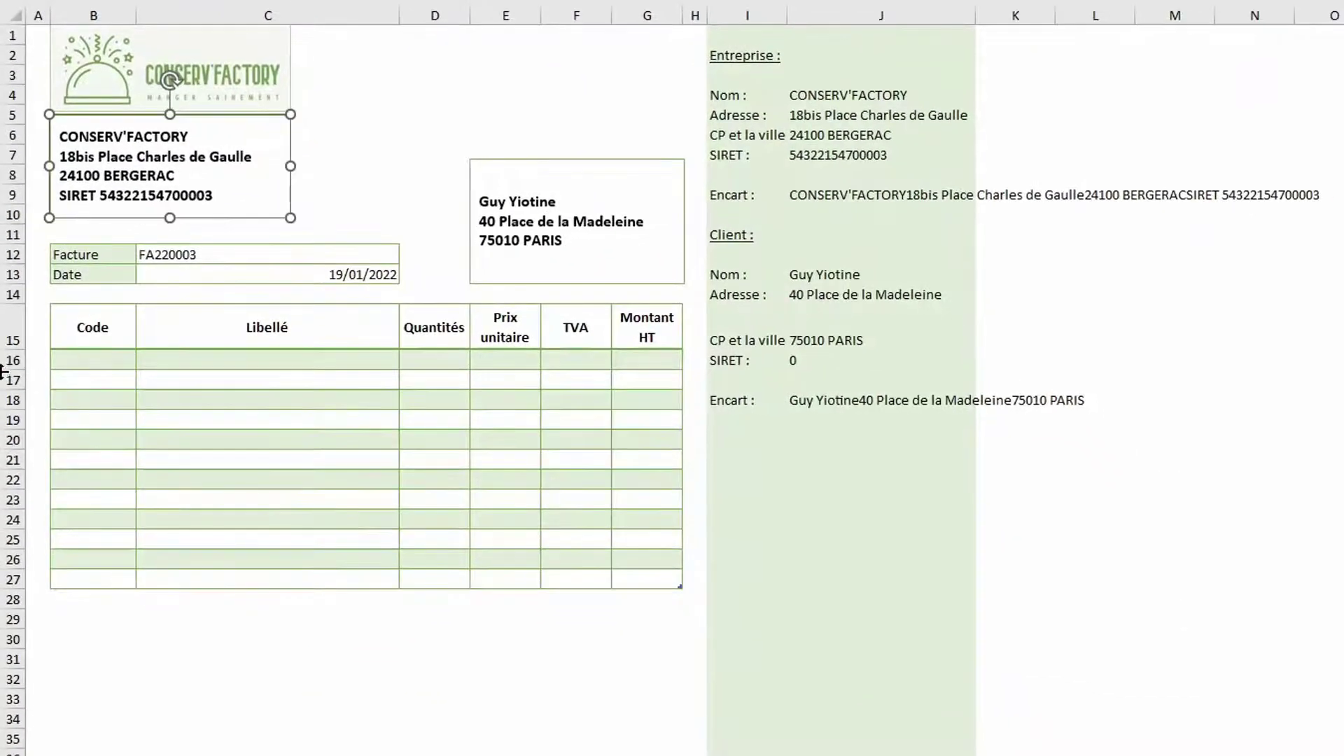
pyautogui.moveTo(14, 360); pyautogui.dragTo(19, 571)
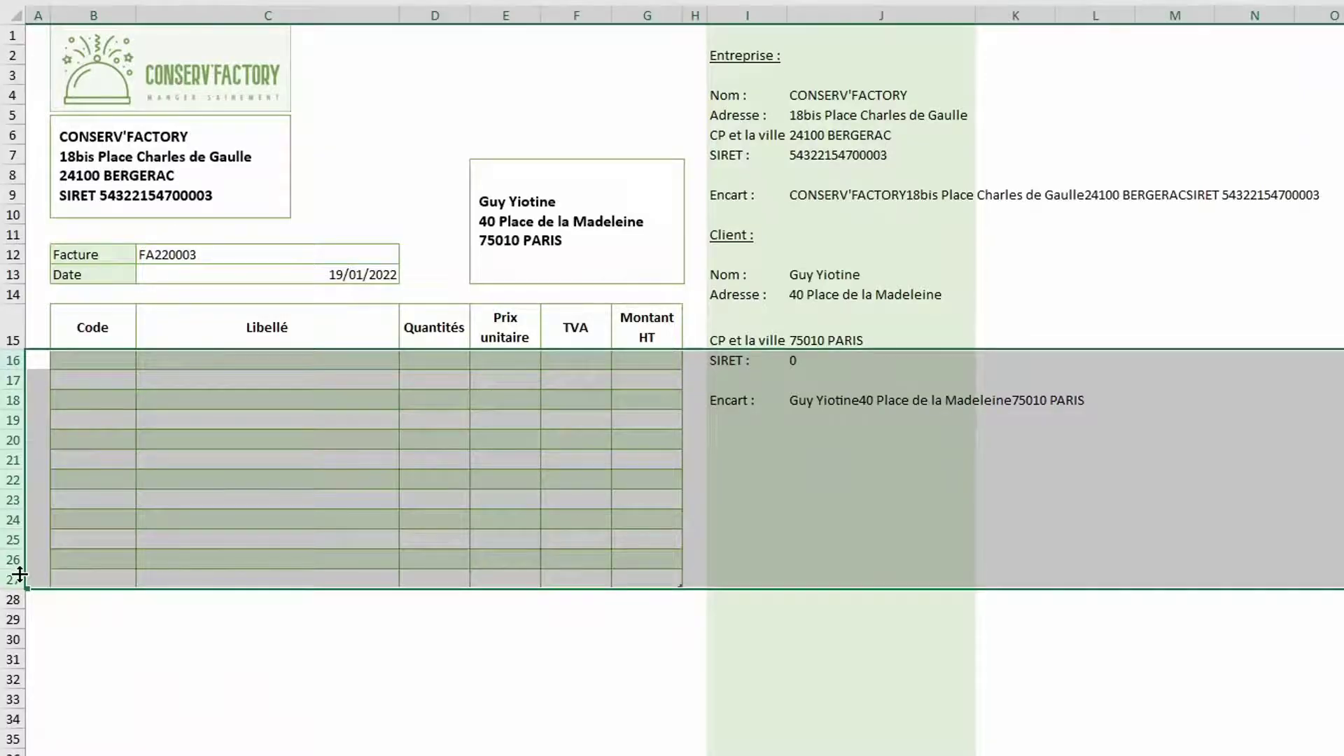
pyautogui.moveTo(19, 370); pyautogui.dragTo(21, 384)
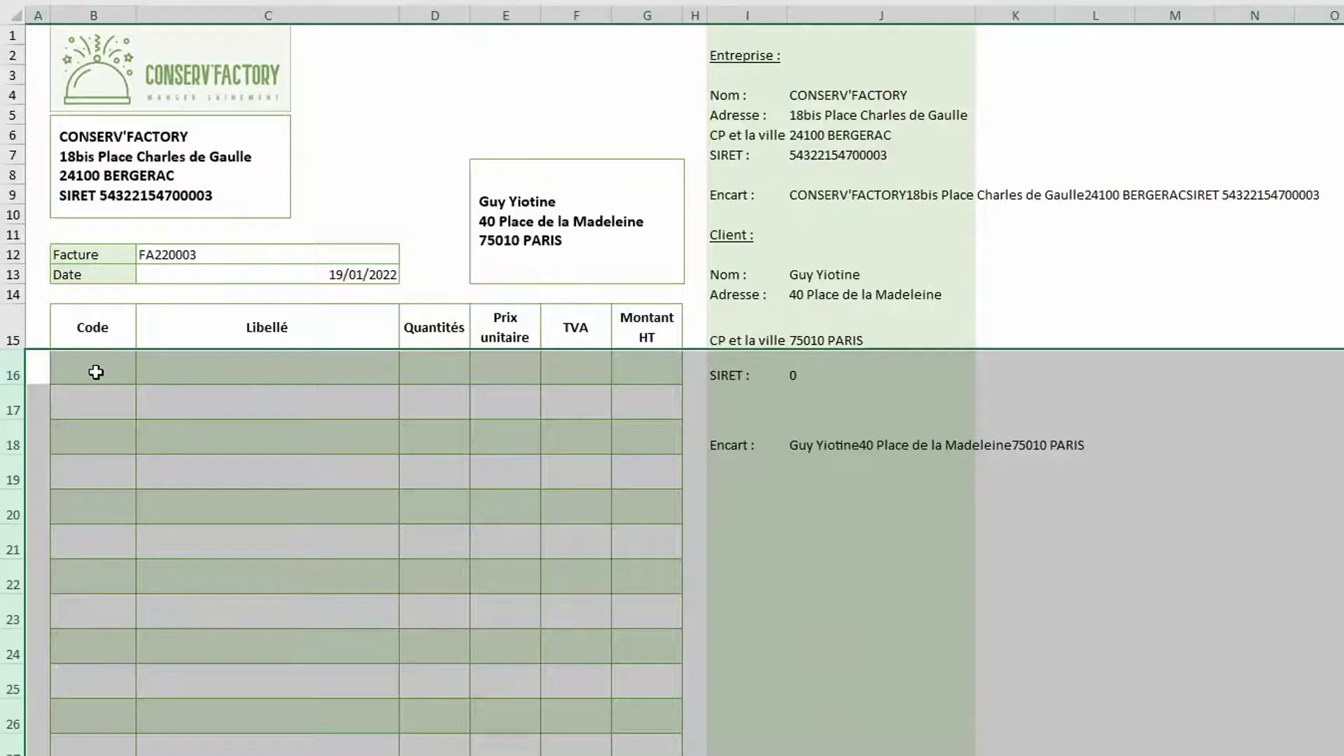
pyautogui.click(95, 372)
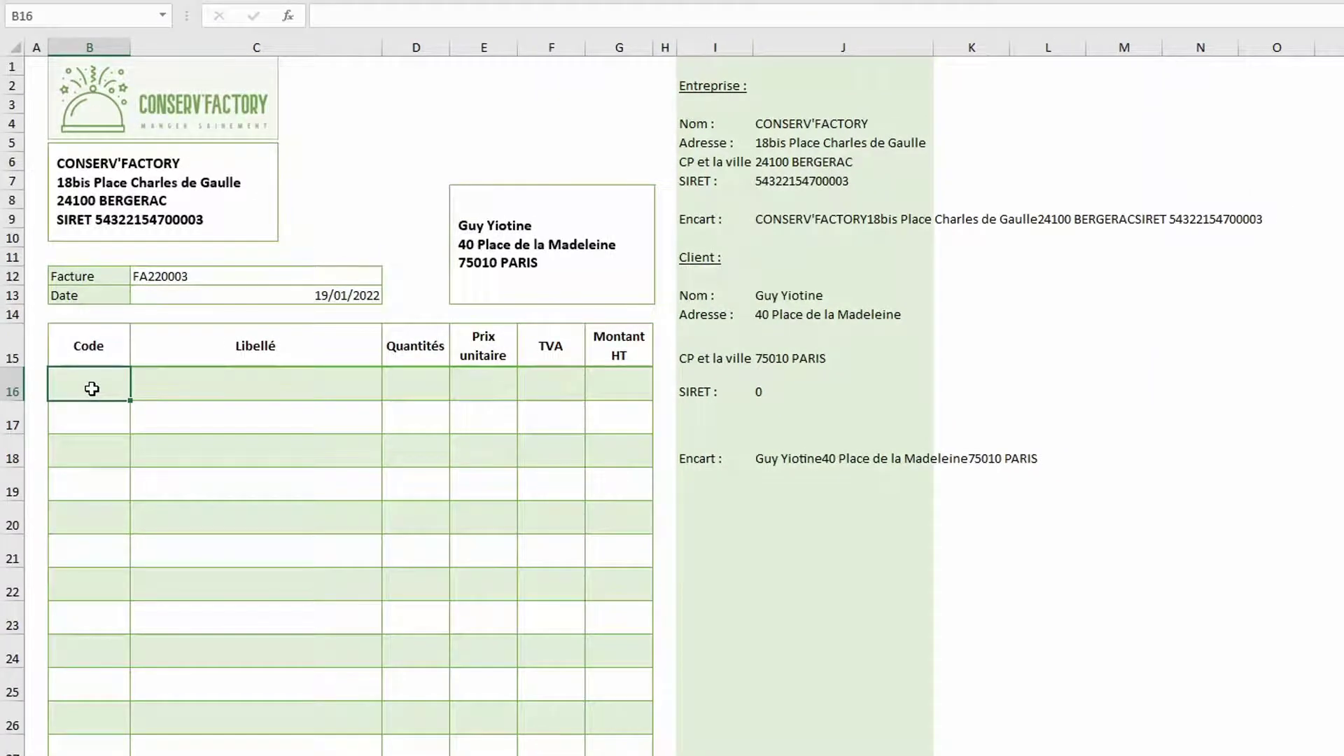
# Start B16's INDEX formula returning bLignesFactures[Code article]
pyautogui.click(183, 741)
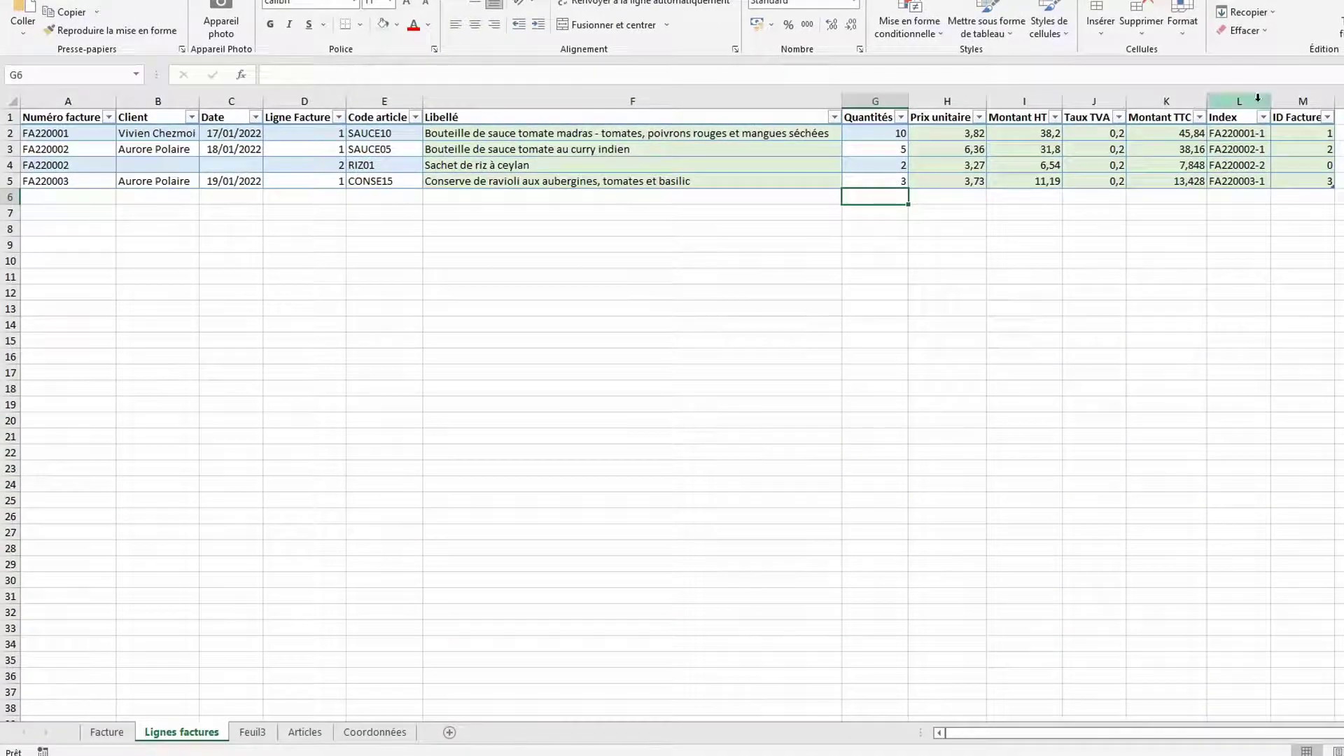
pyautogui.click(103, 737)
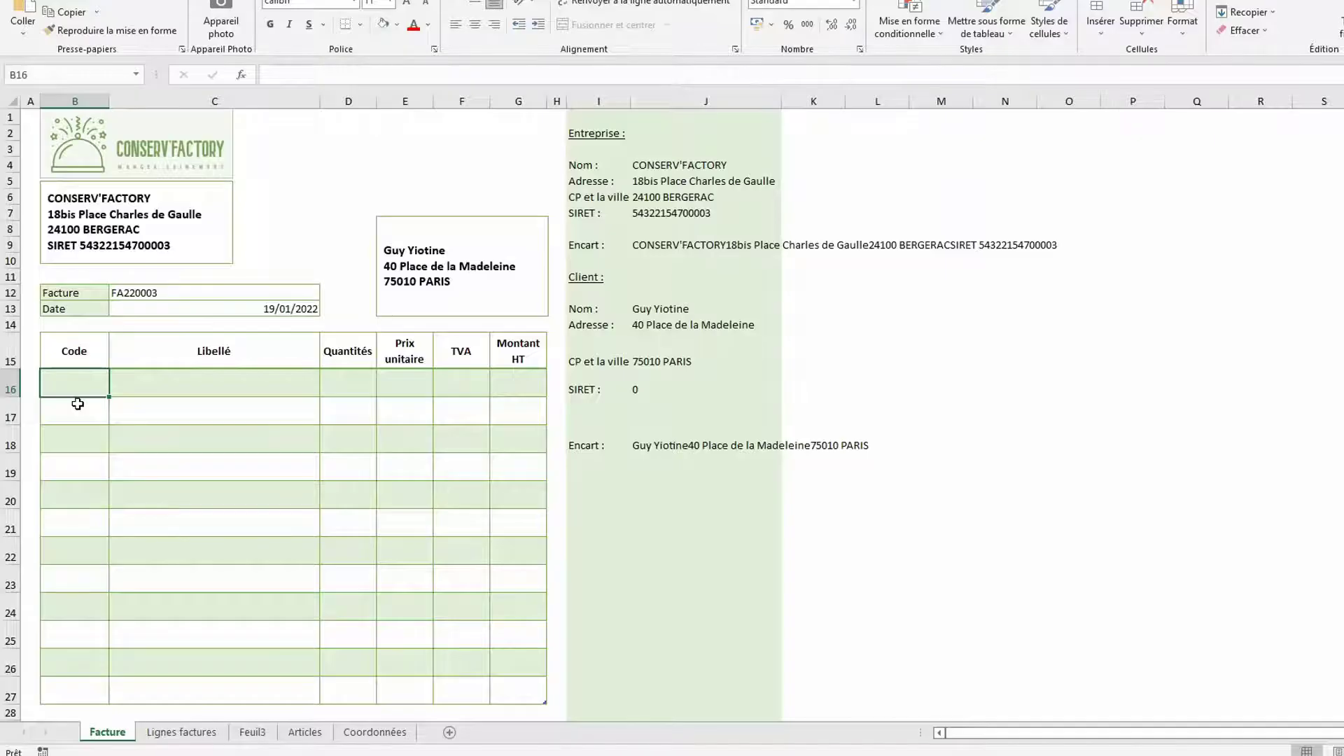
pyautogui.write('=index(')
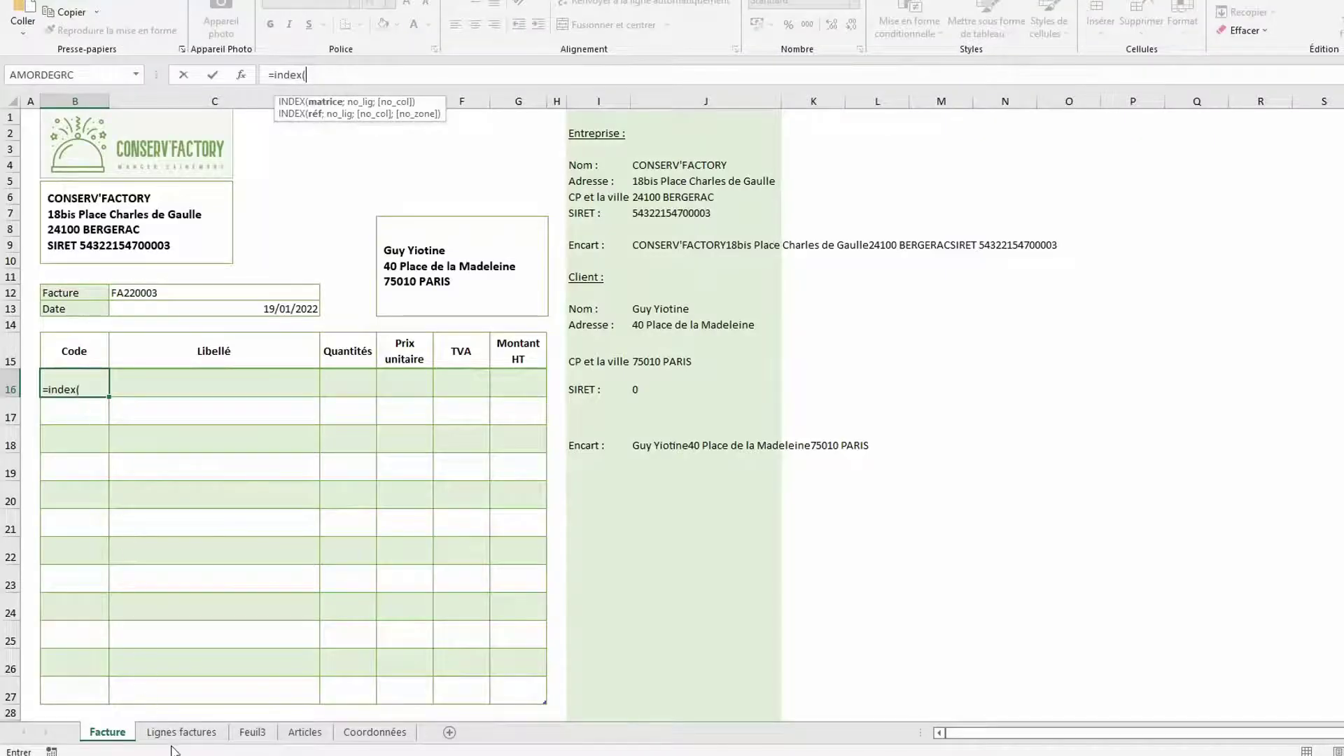
pyautogui.click(178, 733)
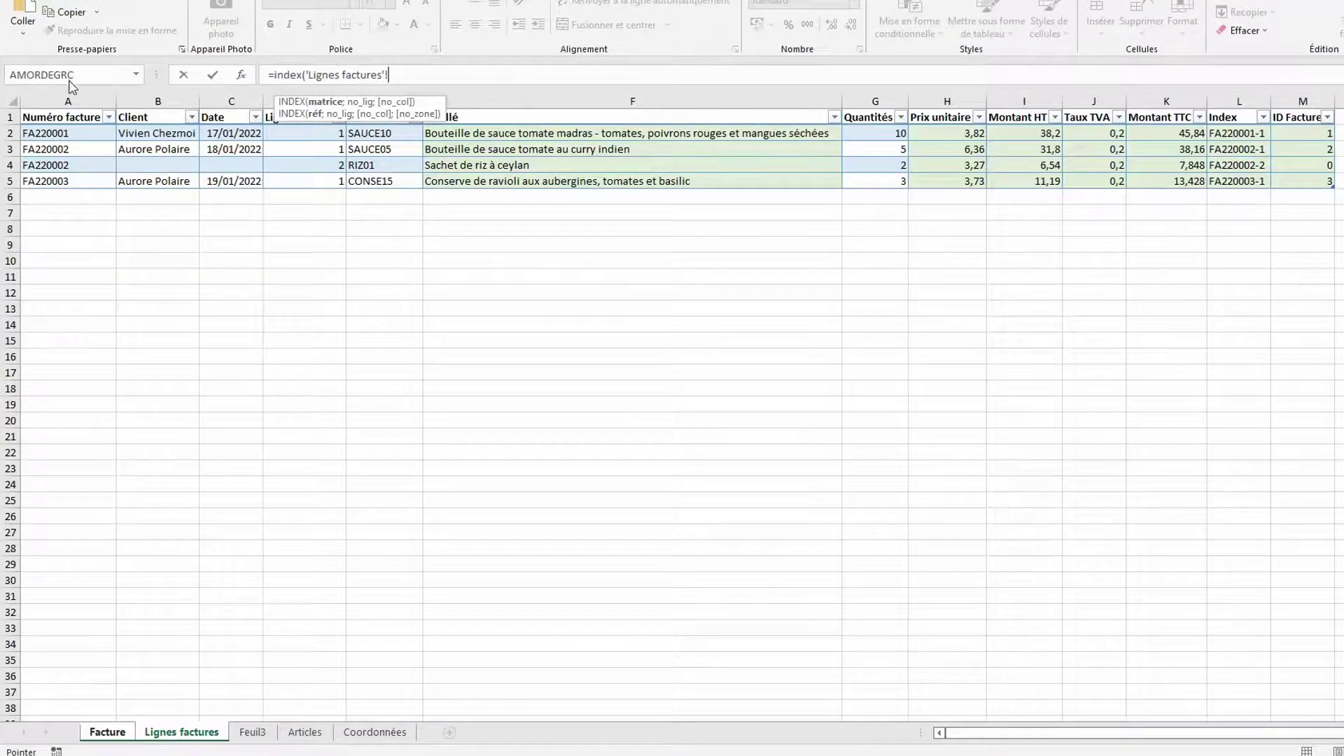
pyautogui.click(67, 110)
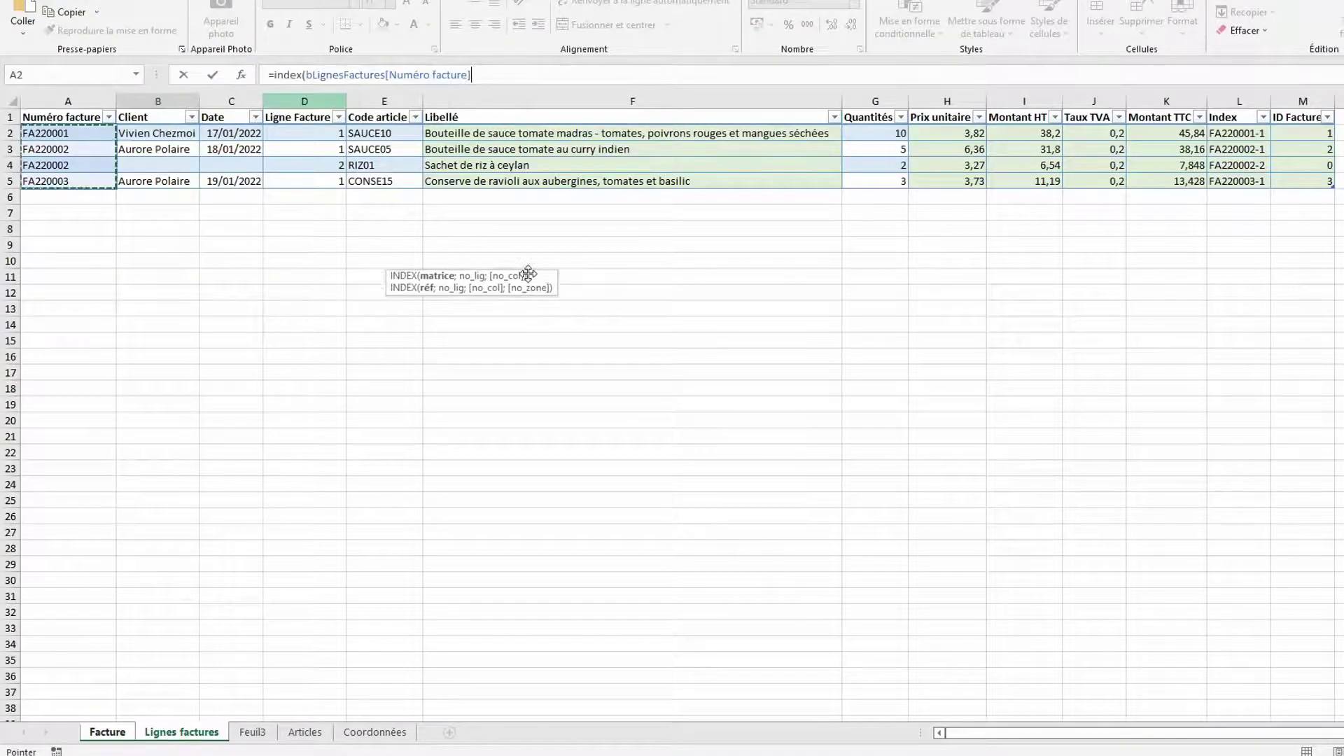
pyautogui.click(391, 105)
# Complete it with EQUIV matching $C$12&"-"&LIGNE()-15 against bLignesFactures[Index], exact match
pyautogui.write(';')
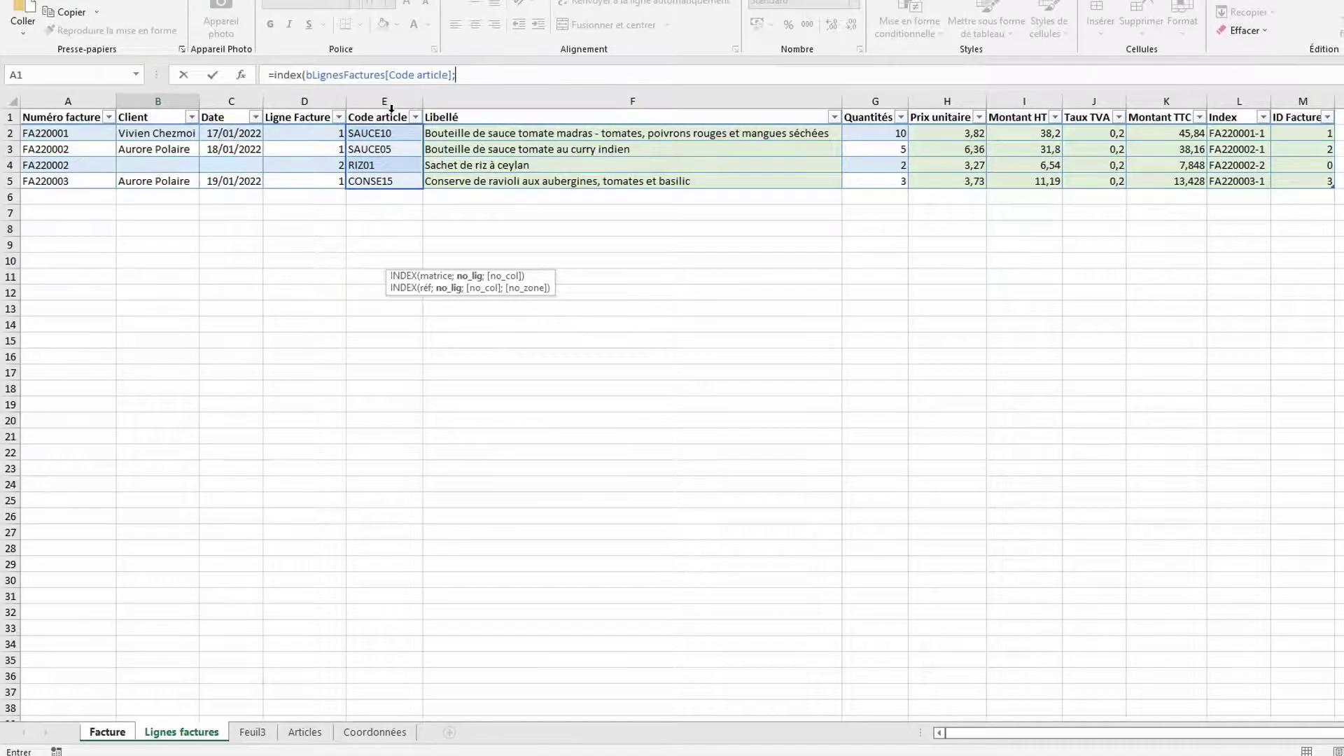
pyautogui.write('equiv(')
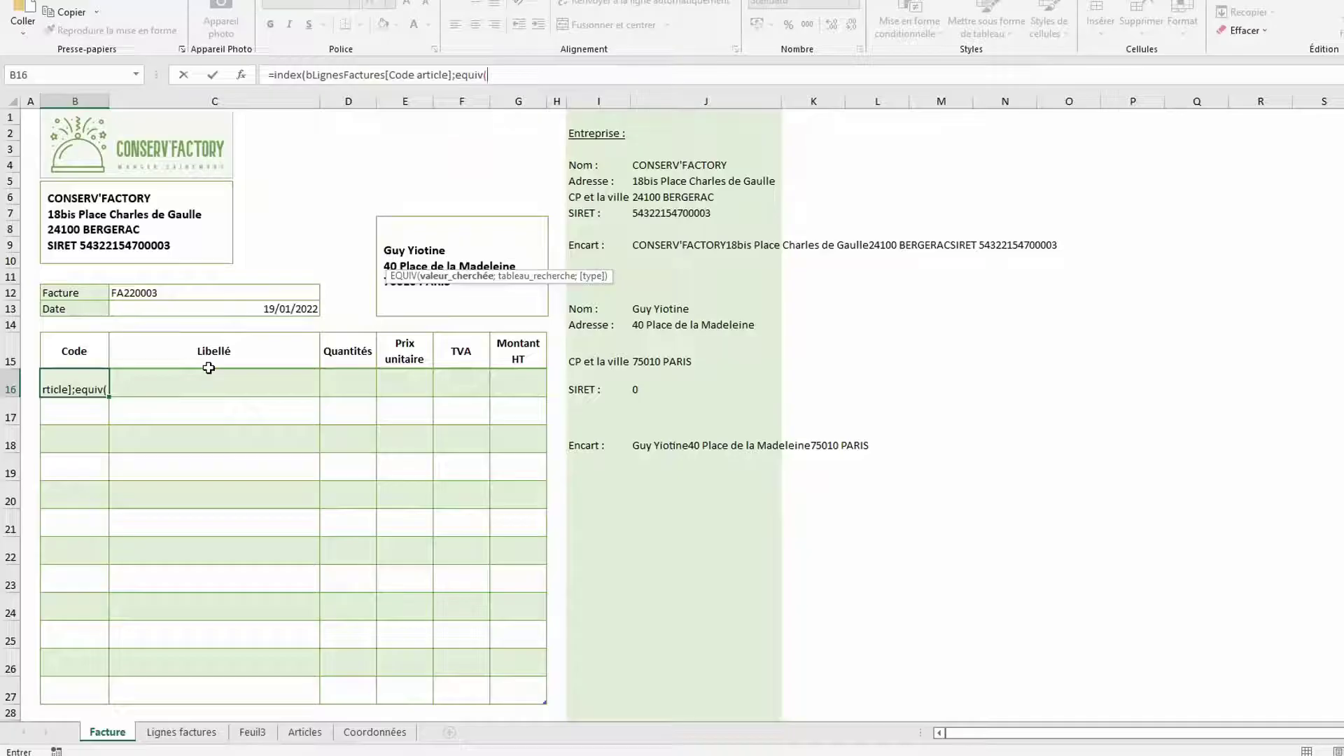
pyautogui.click(191, 291)
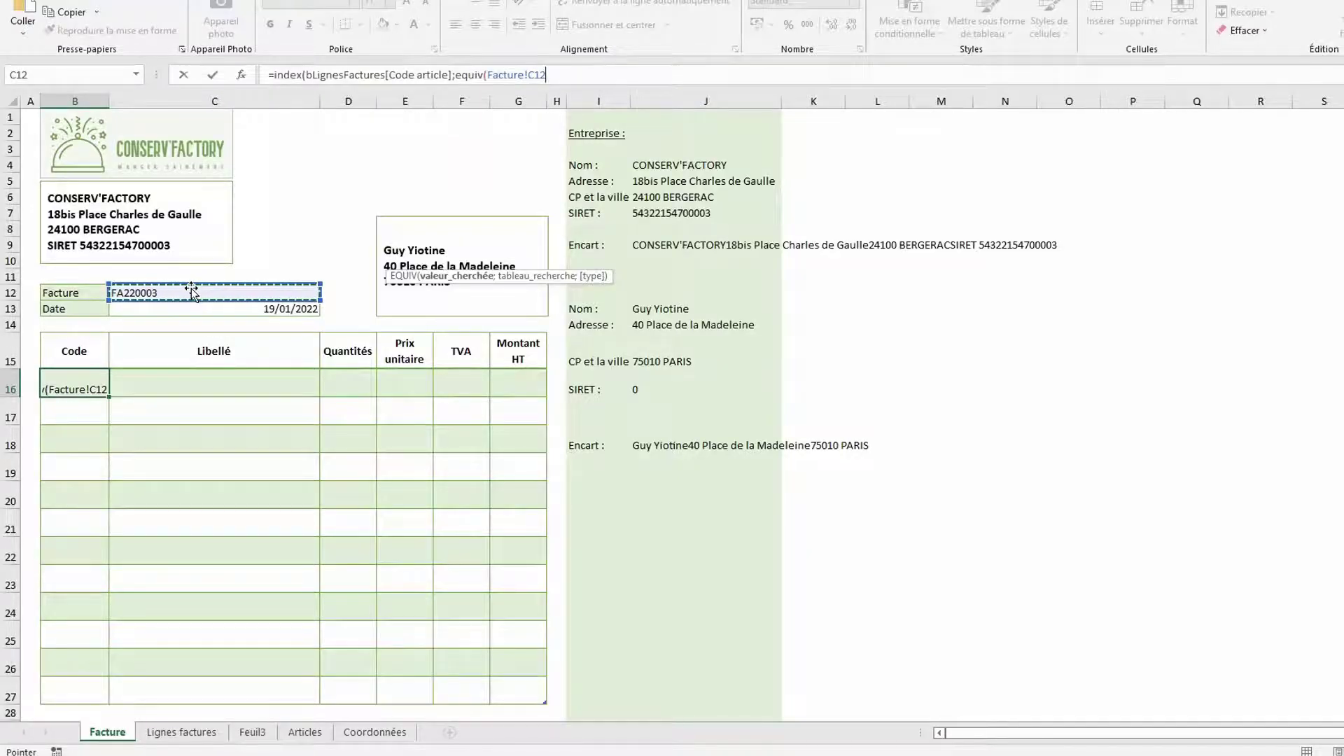
pyautogui.press('F4')
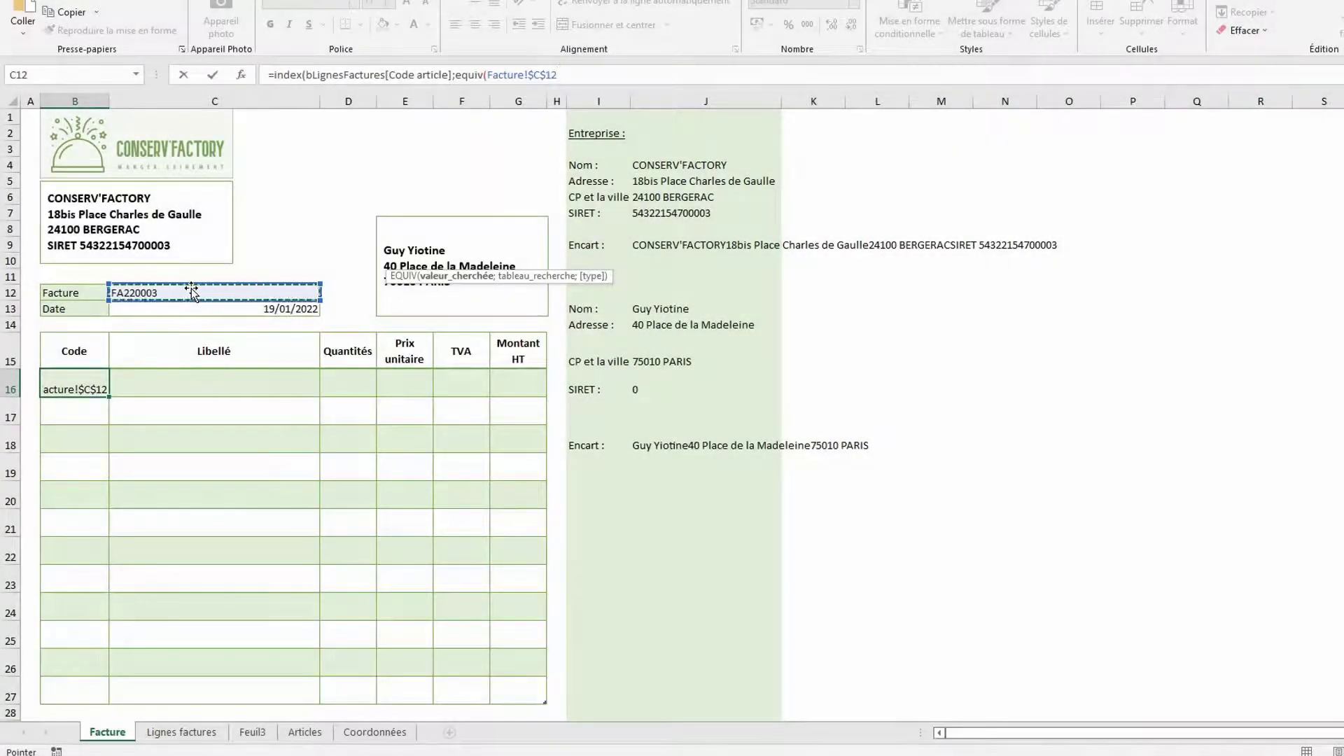
pyautogui.write('&')
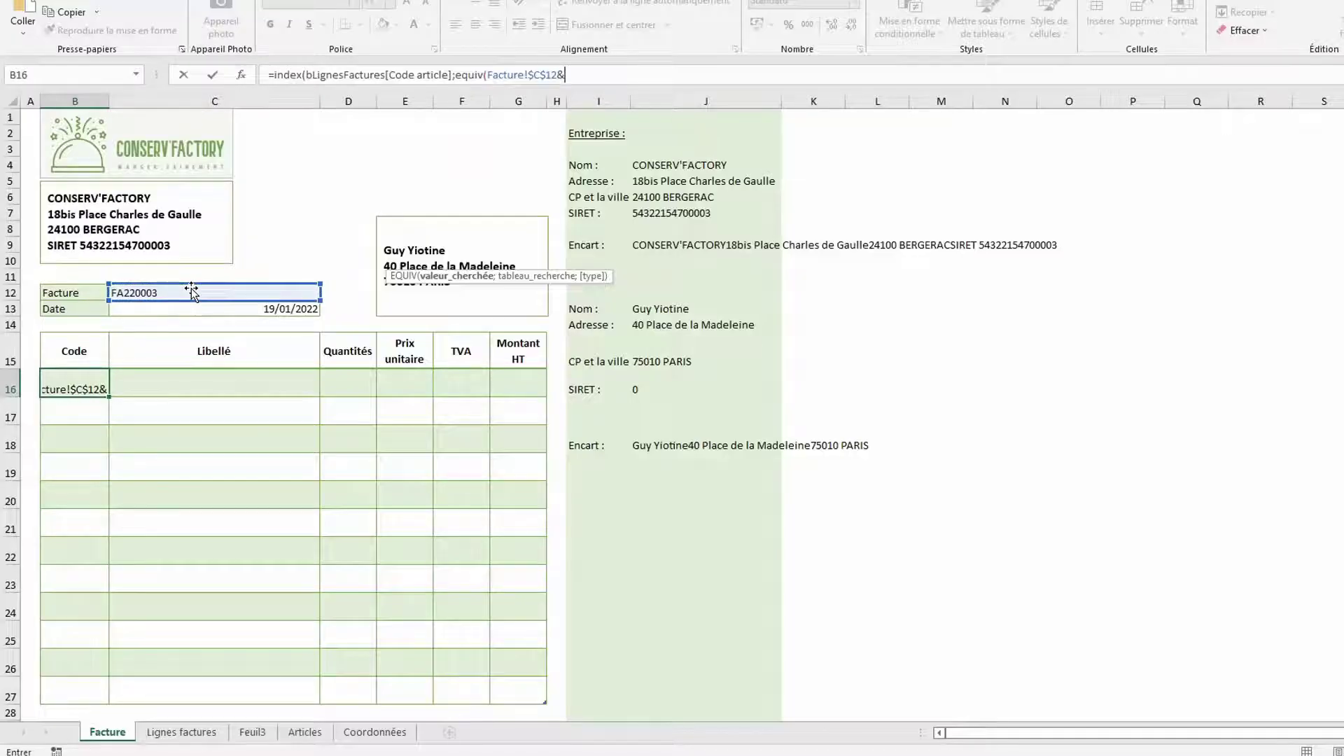
pyautogui.write('"-"&')
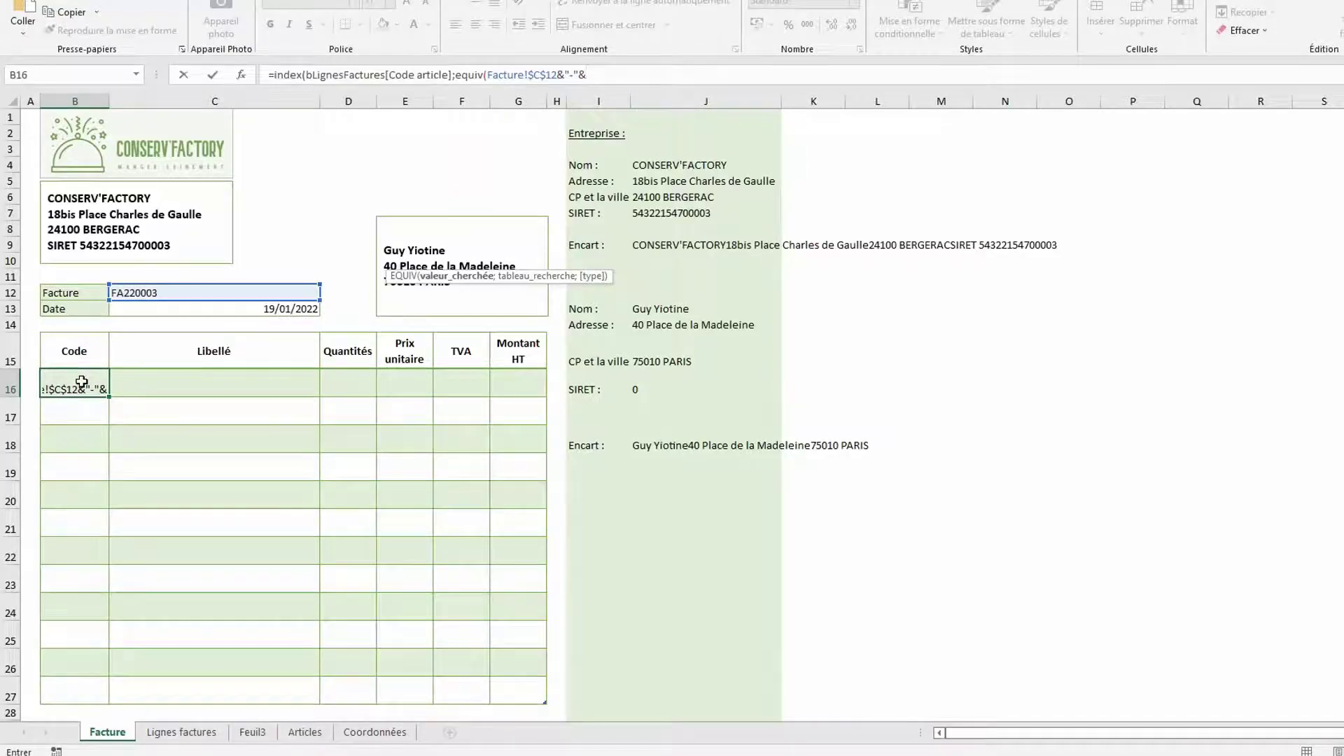
pyautogui.write('ligne()')
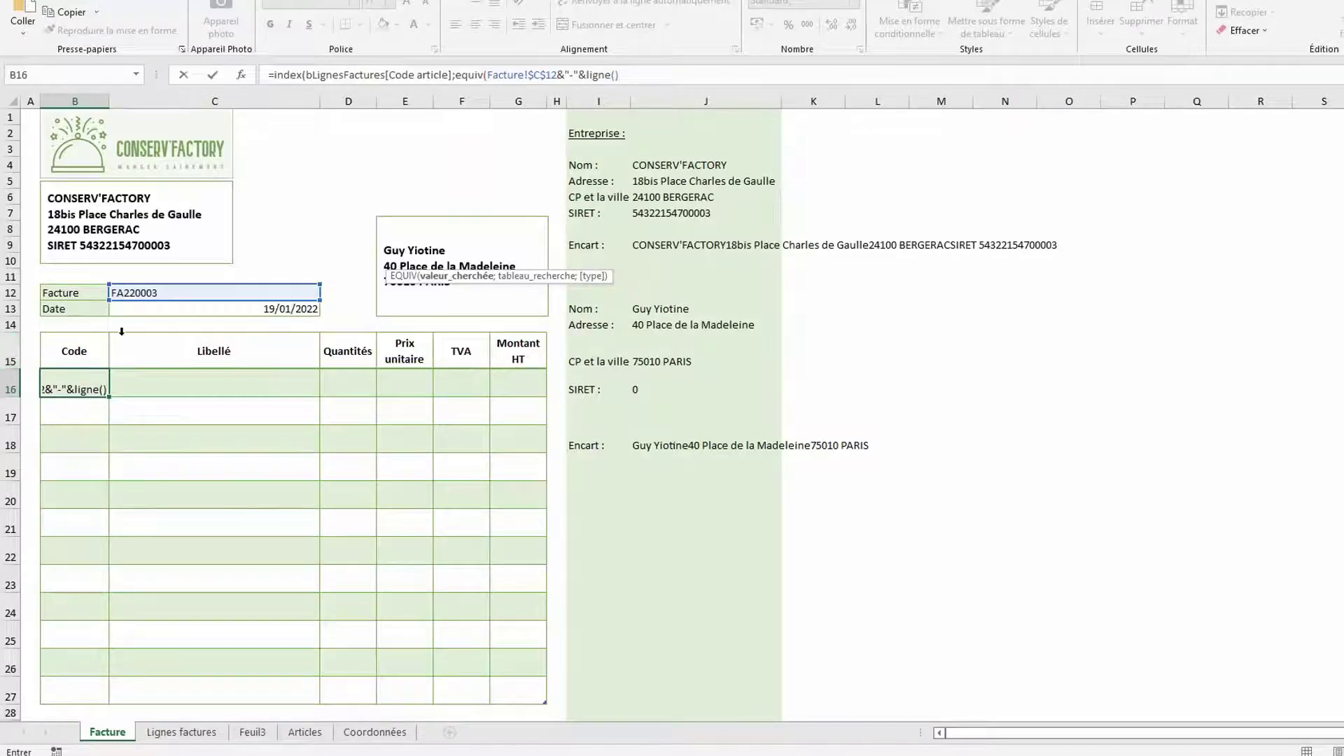
pyautogui.write('-15;')
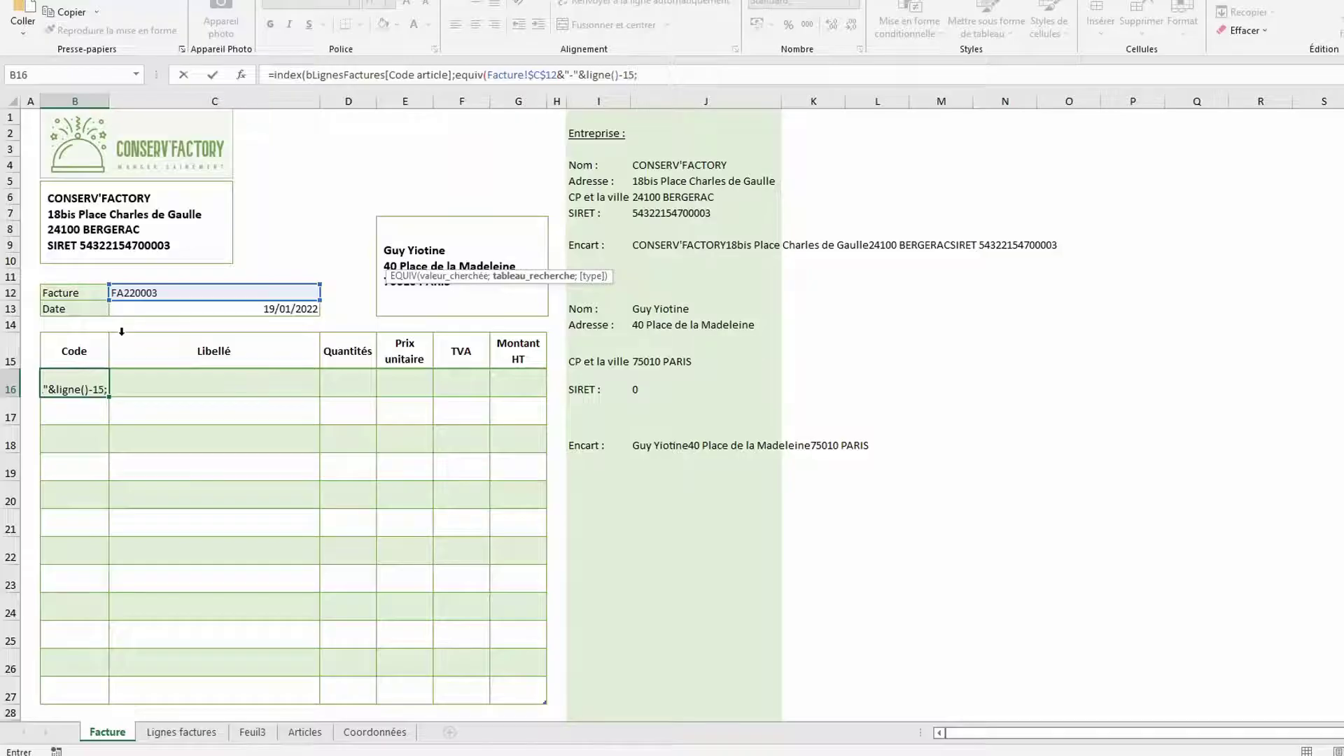
pyautogui.click(186, 734)
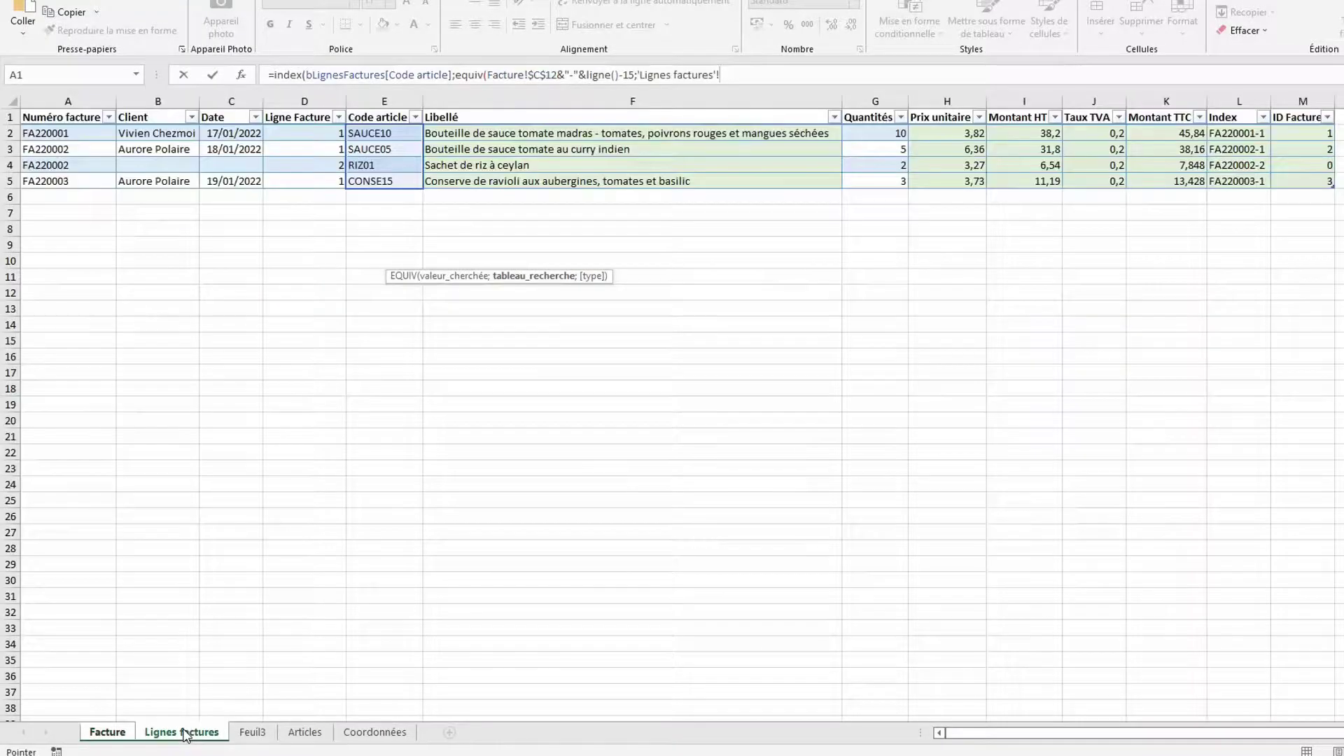
pyautogui.click(1226, 109)
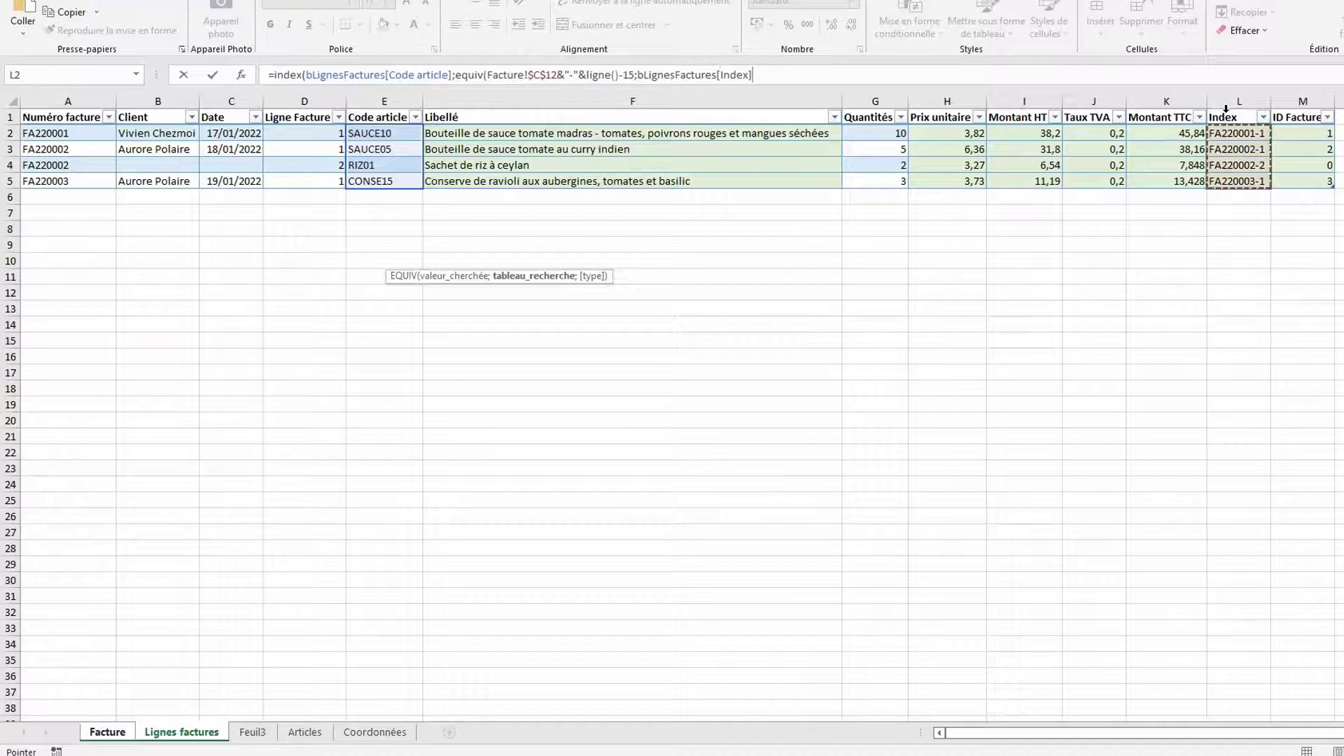
pyautogui.write(';')
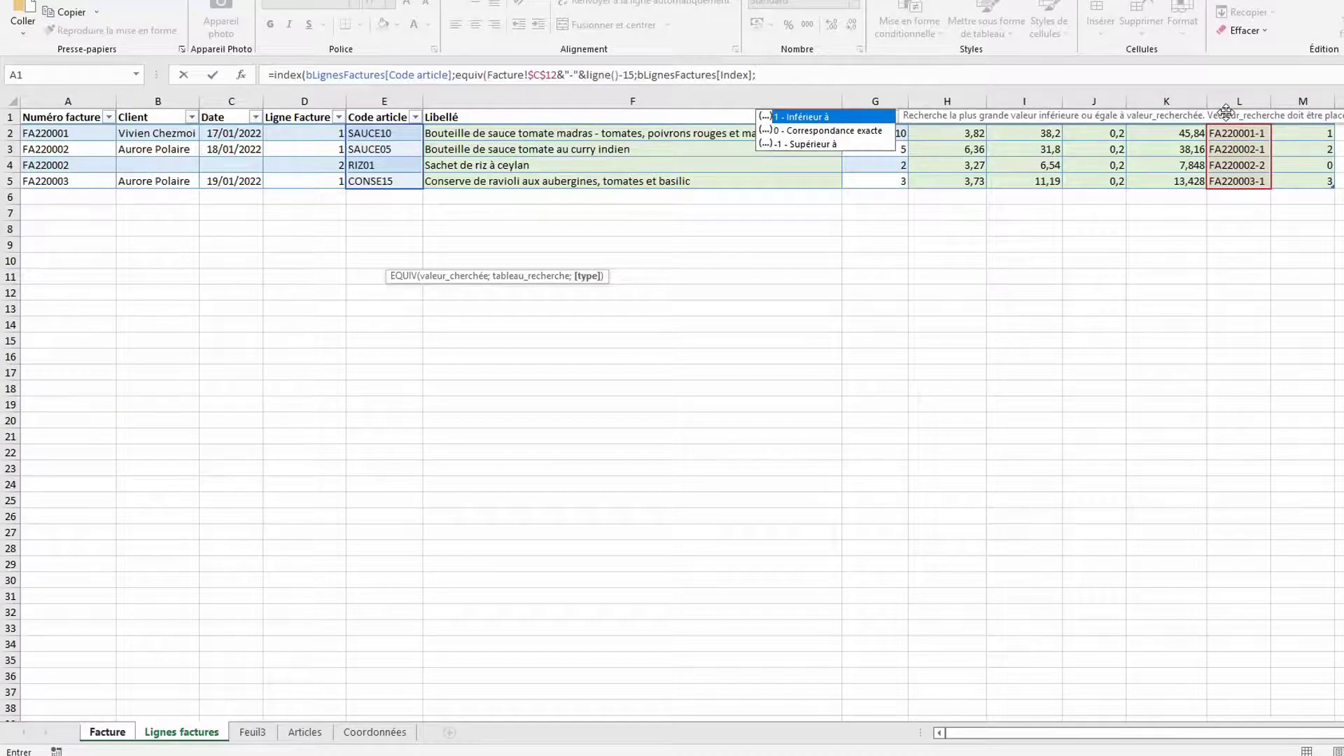
pyautogui.write('0))')
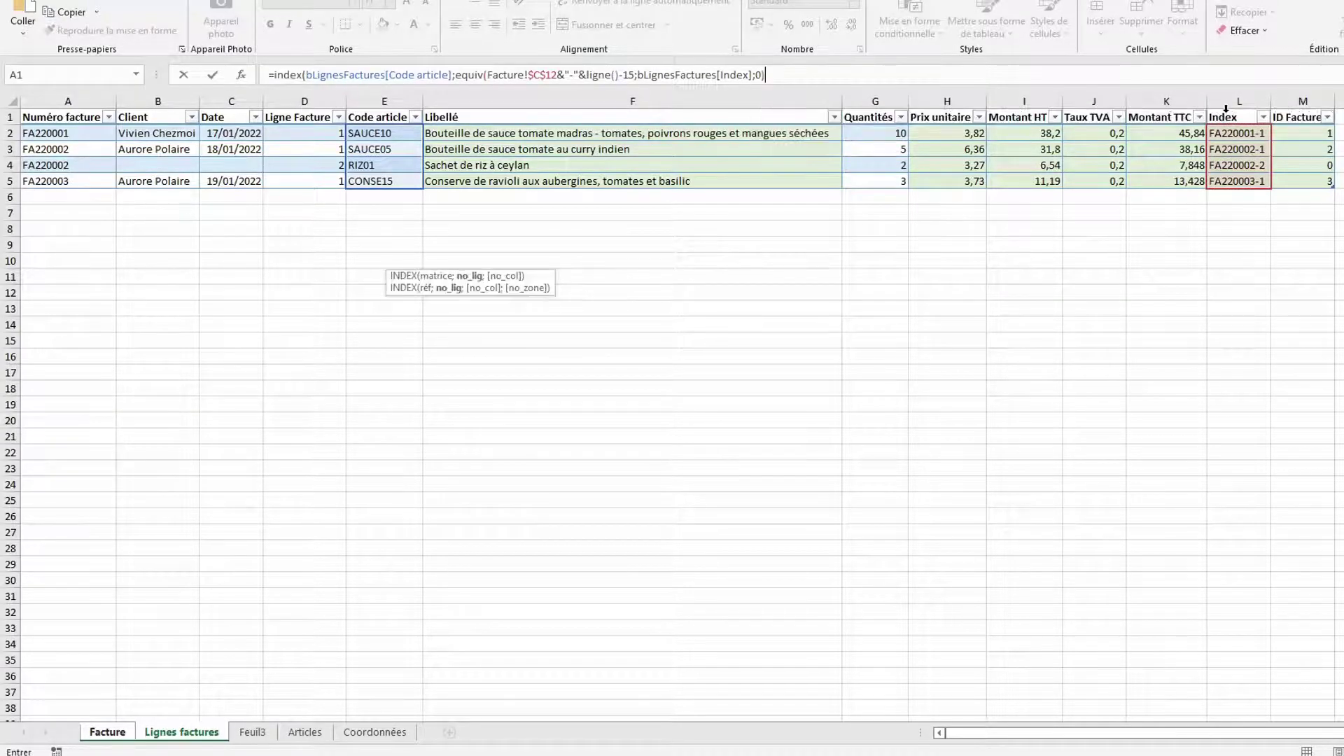
pyautogui.press('Return')
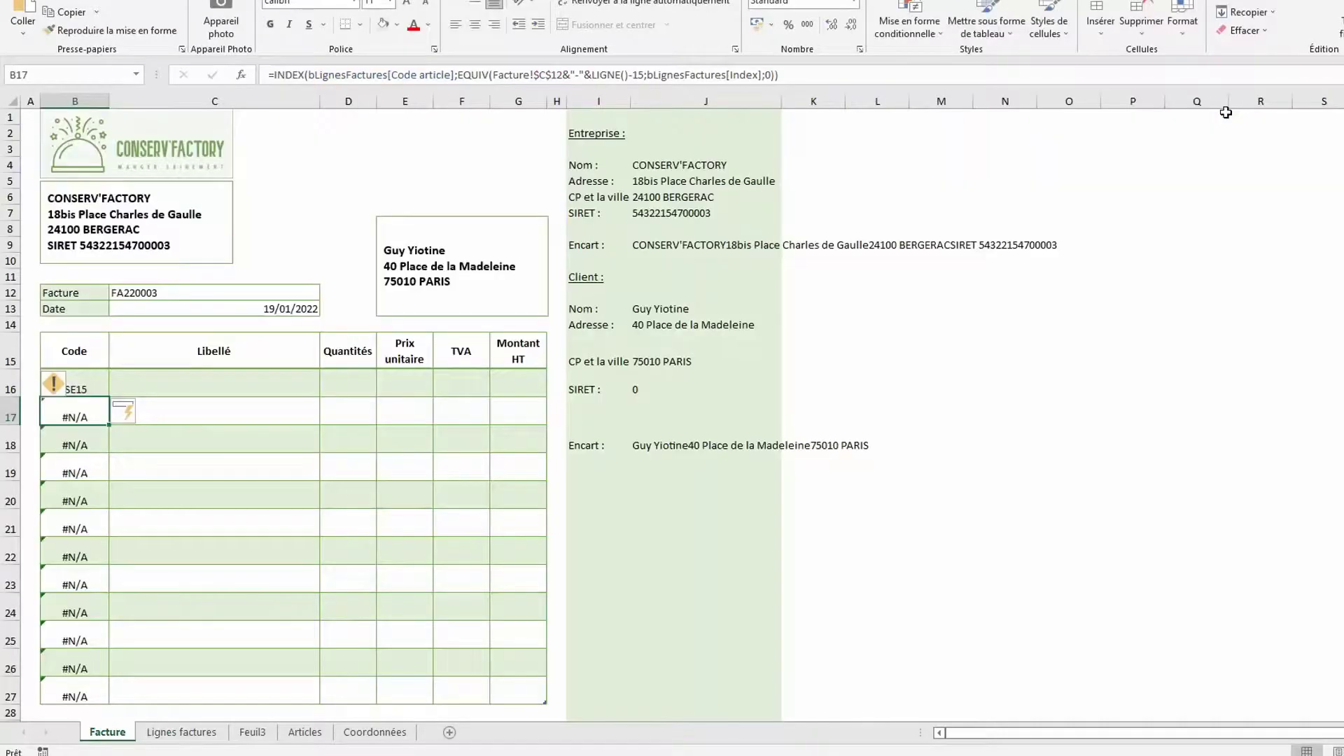
# Review the invoice lines on Lignes factures, then return to the B16 code formula
pyautogui.click(224, 420)
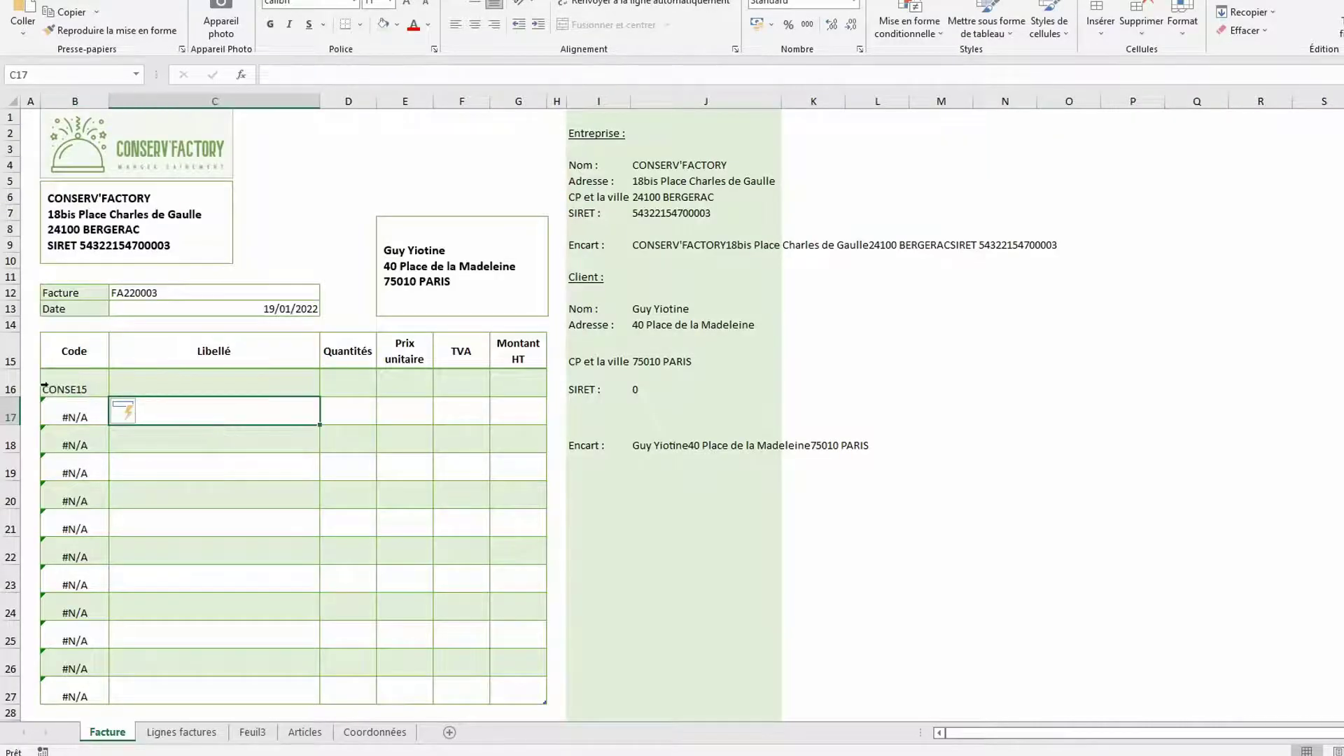
pyautogui.click(188, 732)
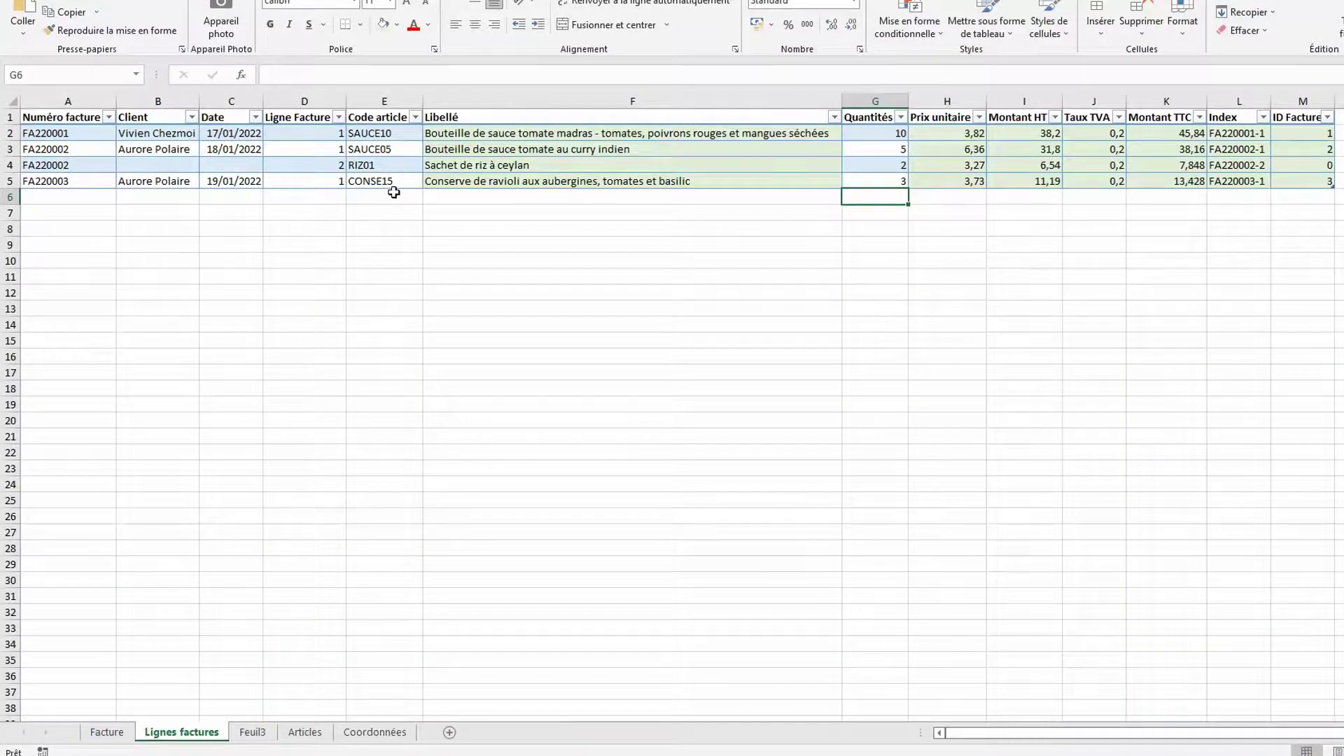
pyautogui.click(116, 732)
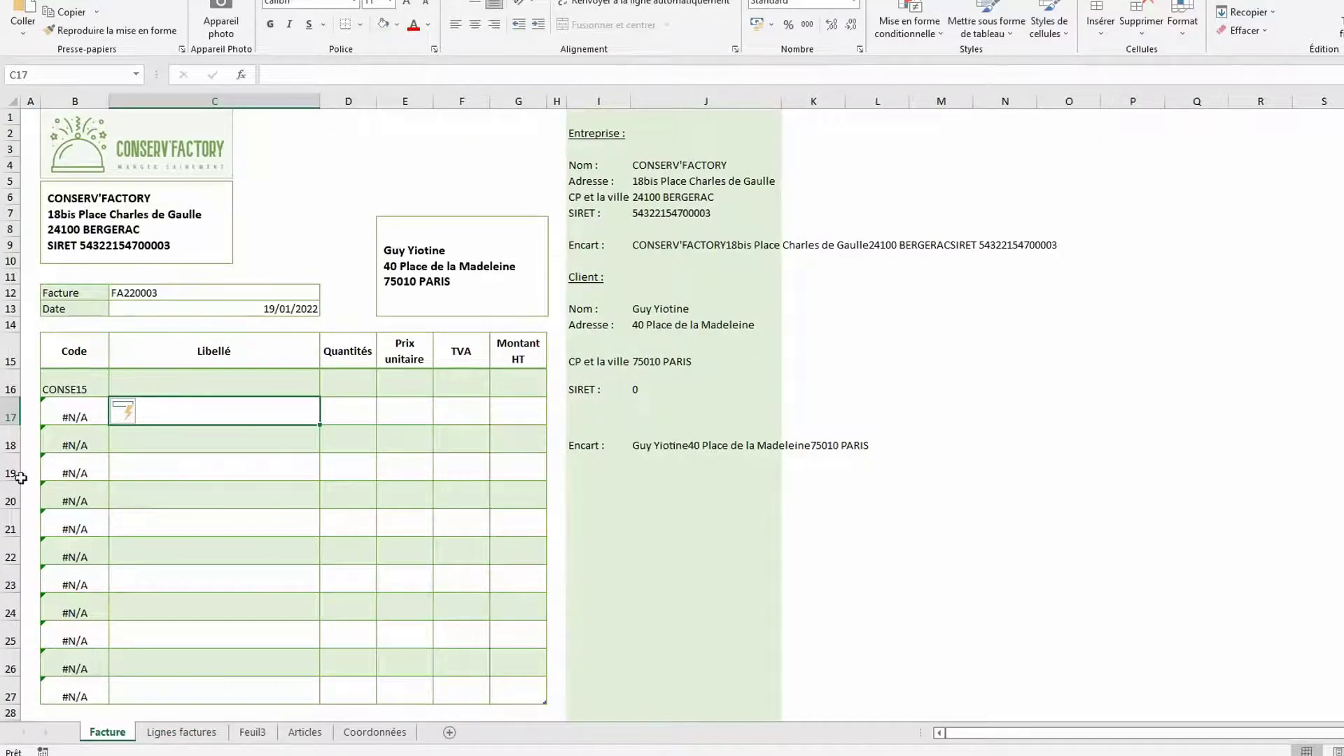
pyautogui.click(84, 378)
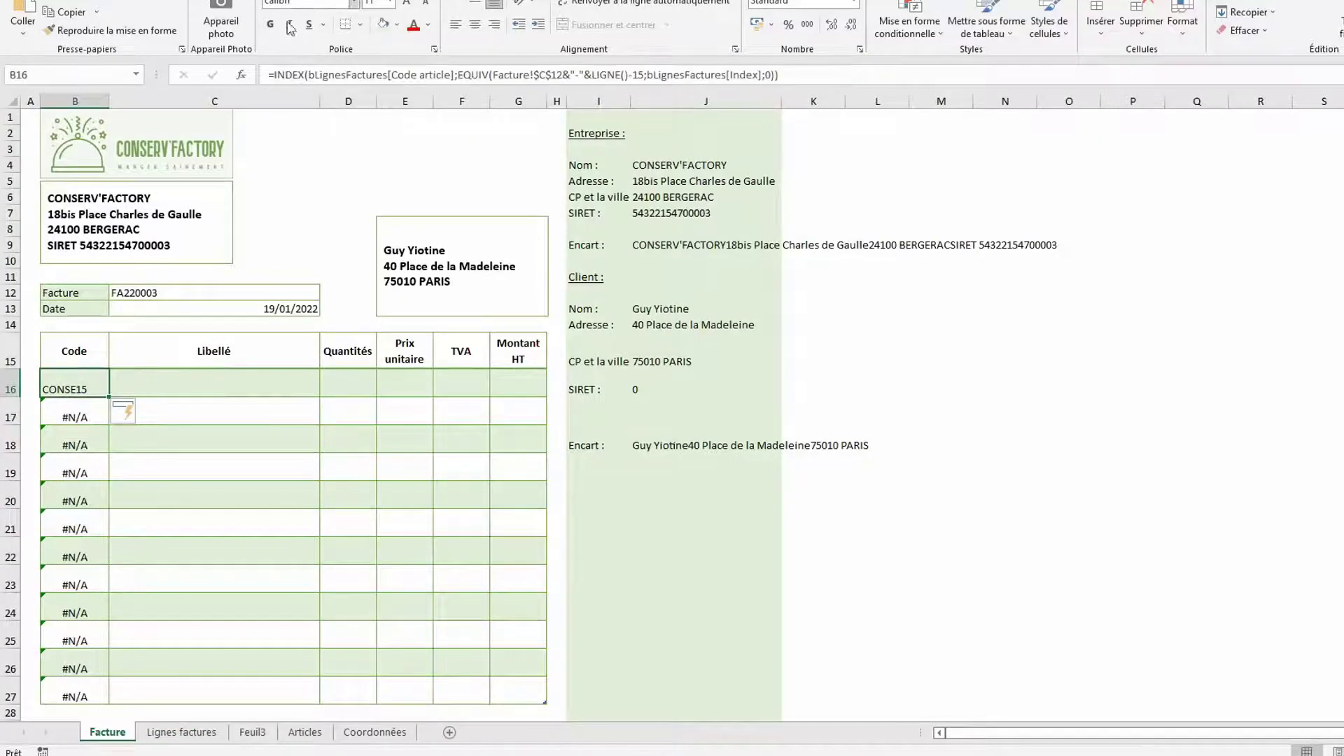
# Wrap B16's lookup in SIERREUR with an empty-text "" fallback
pyautogui.click(275, 73)
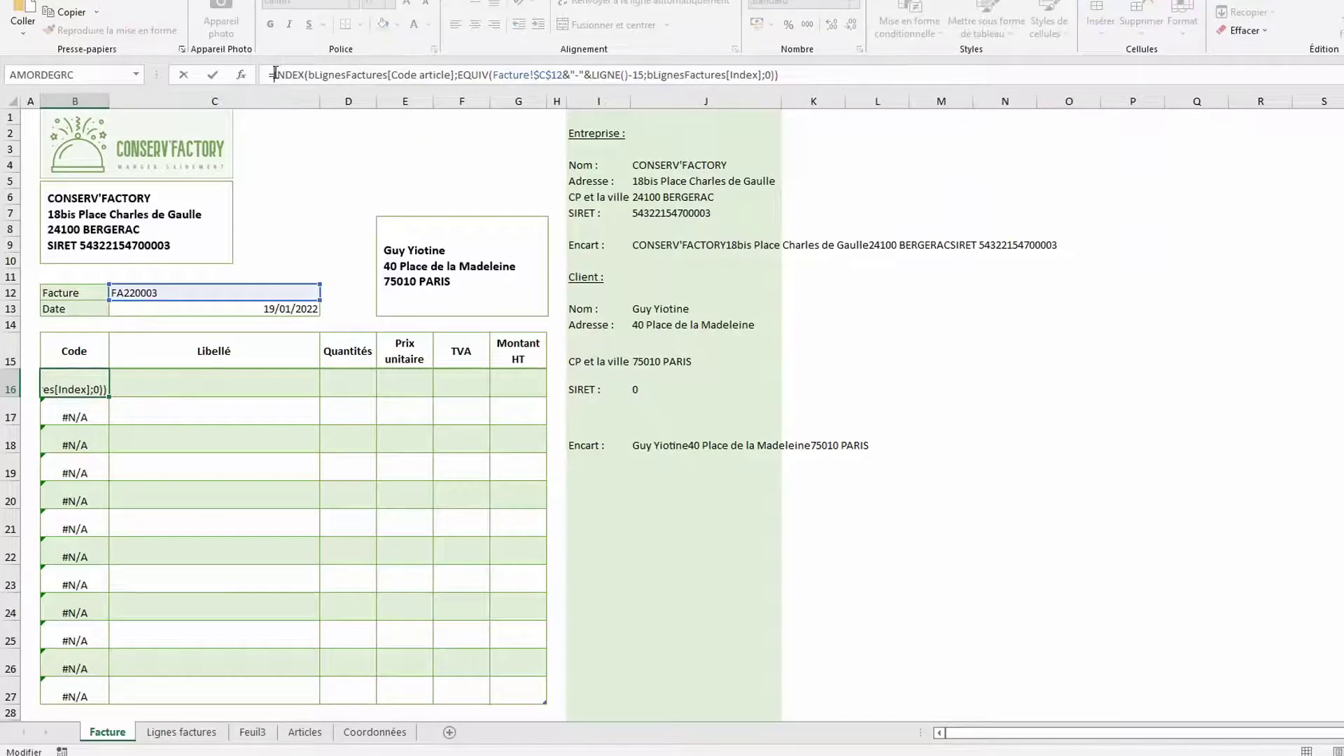
pyautogui.write('SI(')
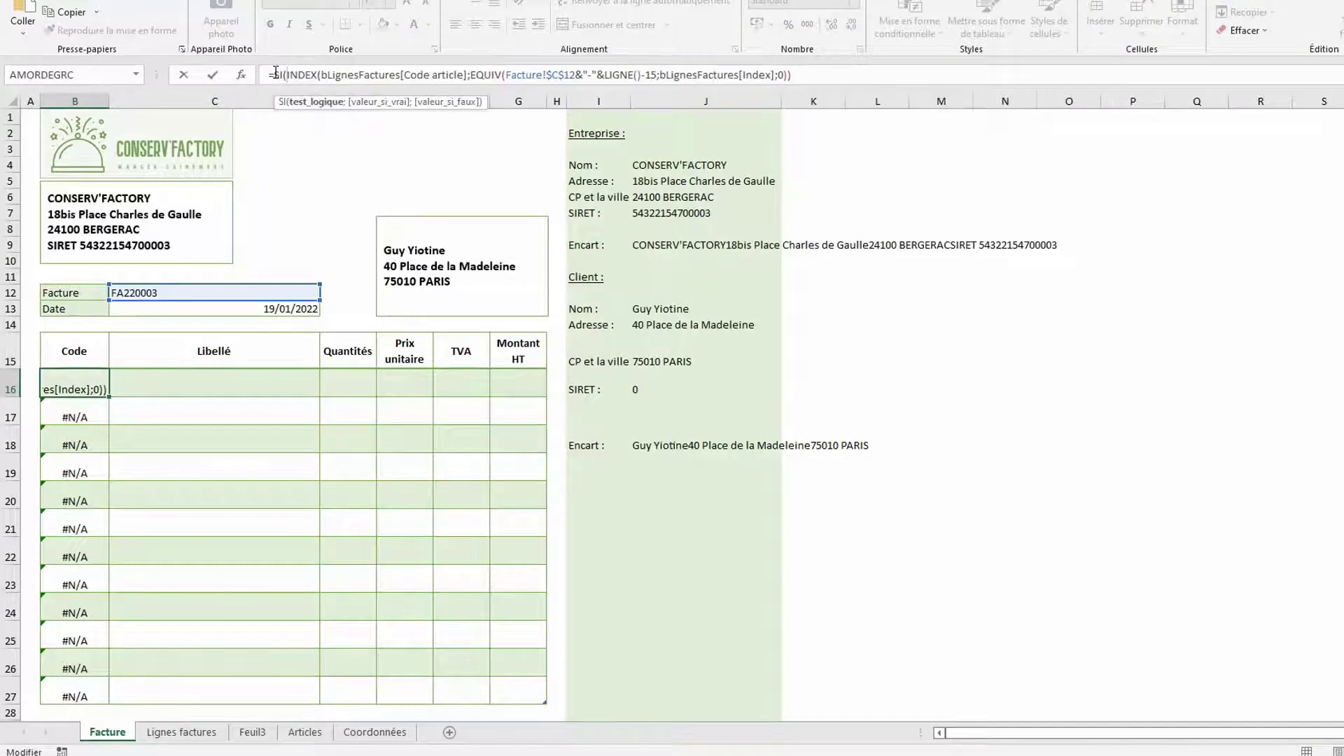
pyautogui.press('BackSpace')
pyautogui.press('Down')
pyautogui.press('Down')
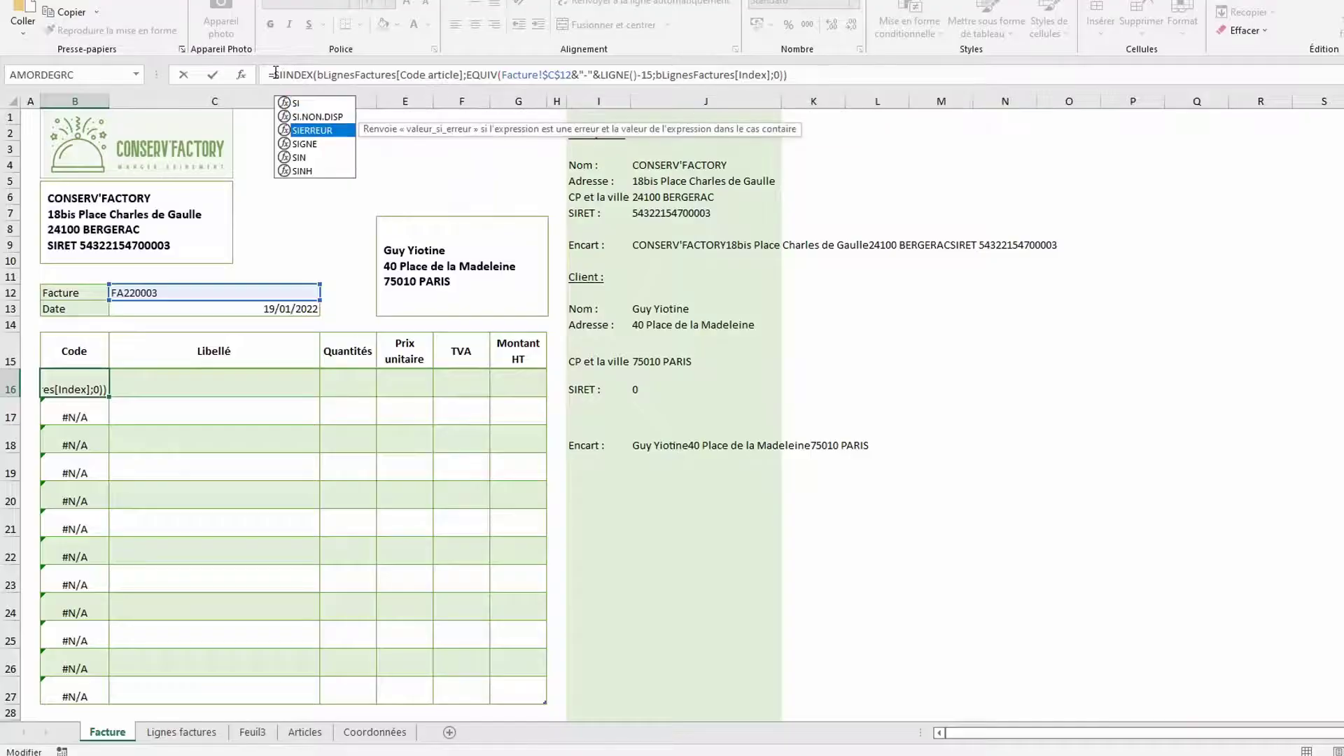
pyautogui.press('Tab')
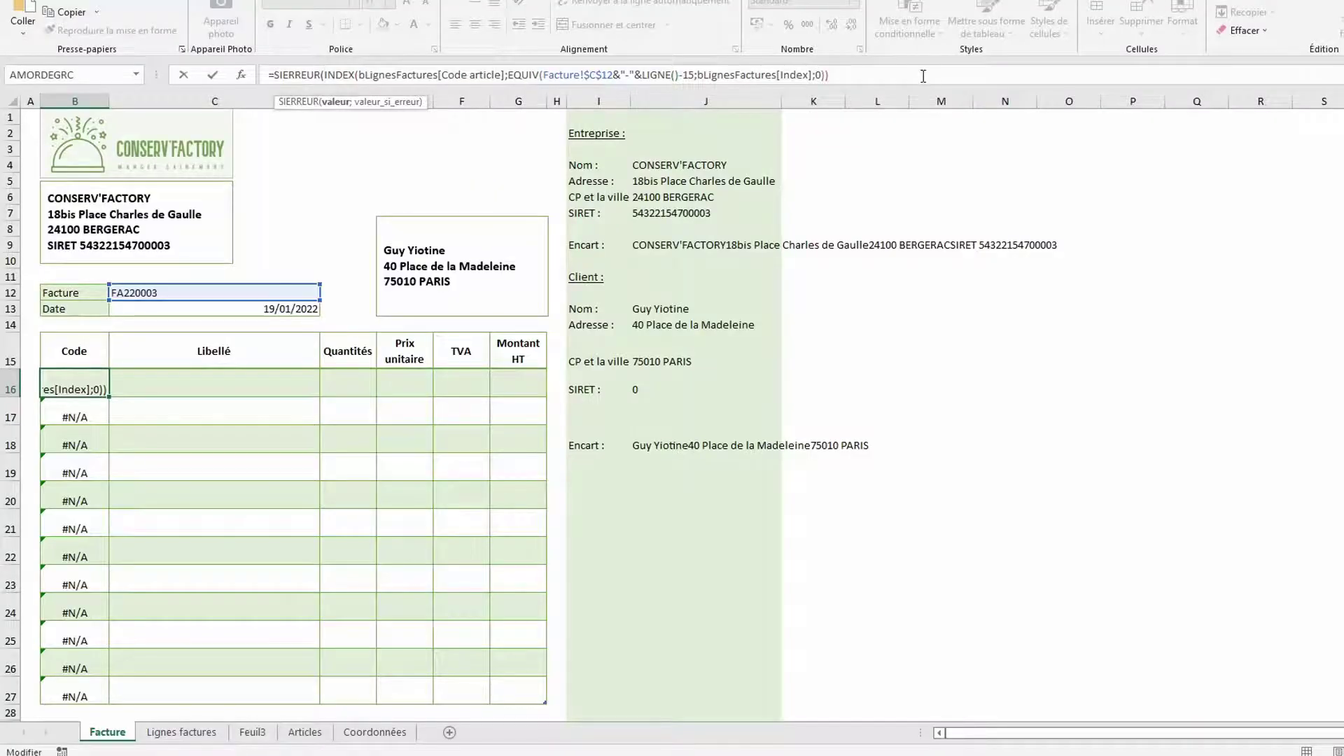
pyautogui.click(923, 75)
pyautogui.write(';')
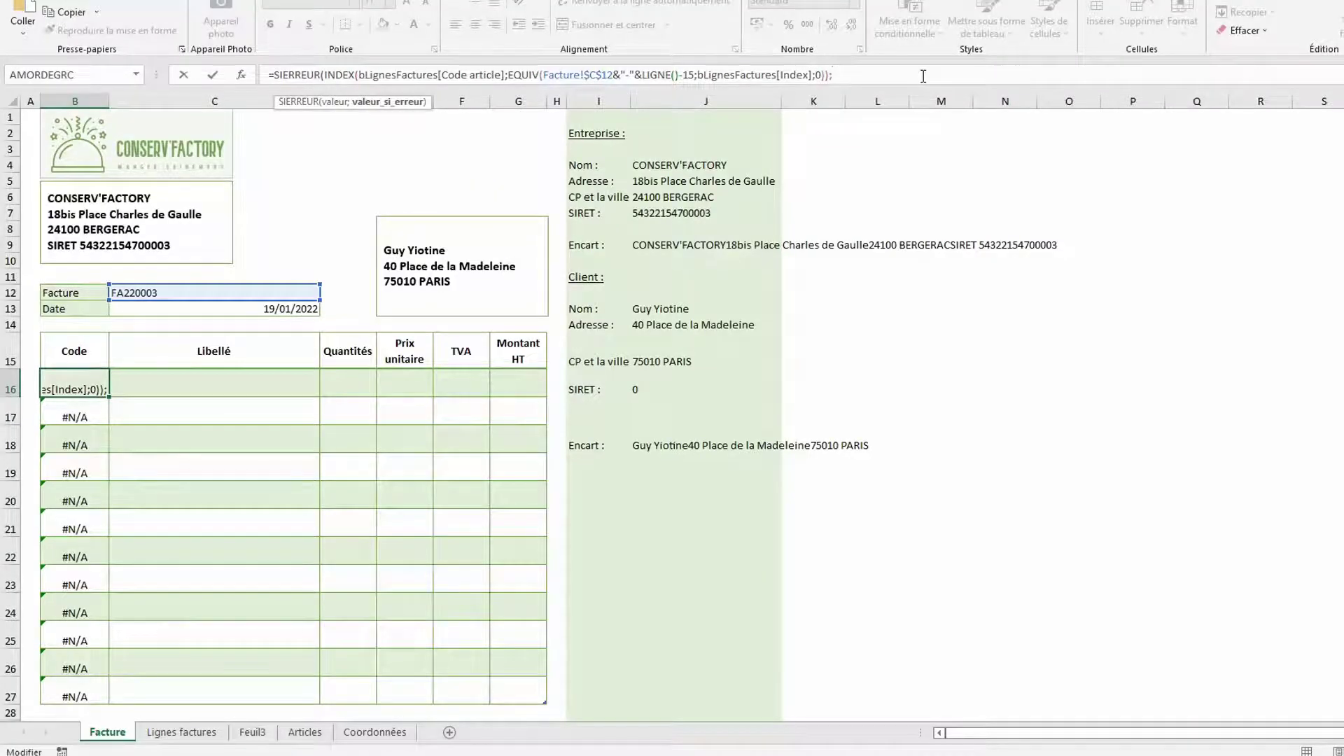
pyautogui.write('"")')
pyautogui.press('Return')
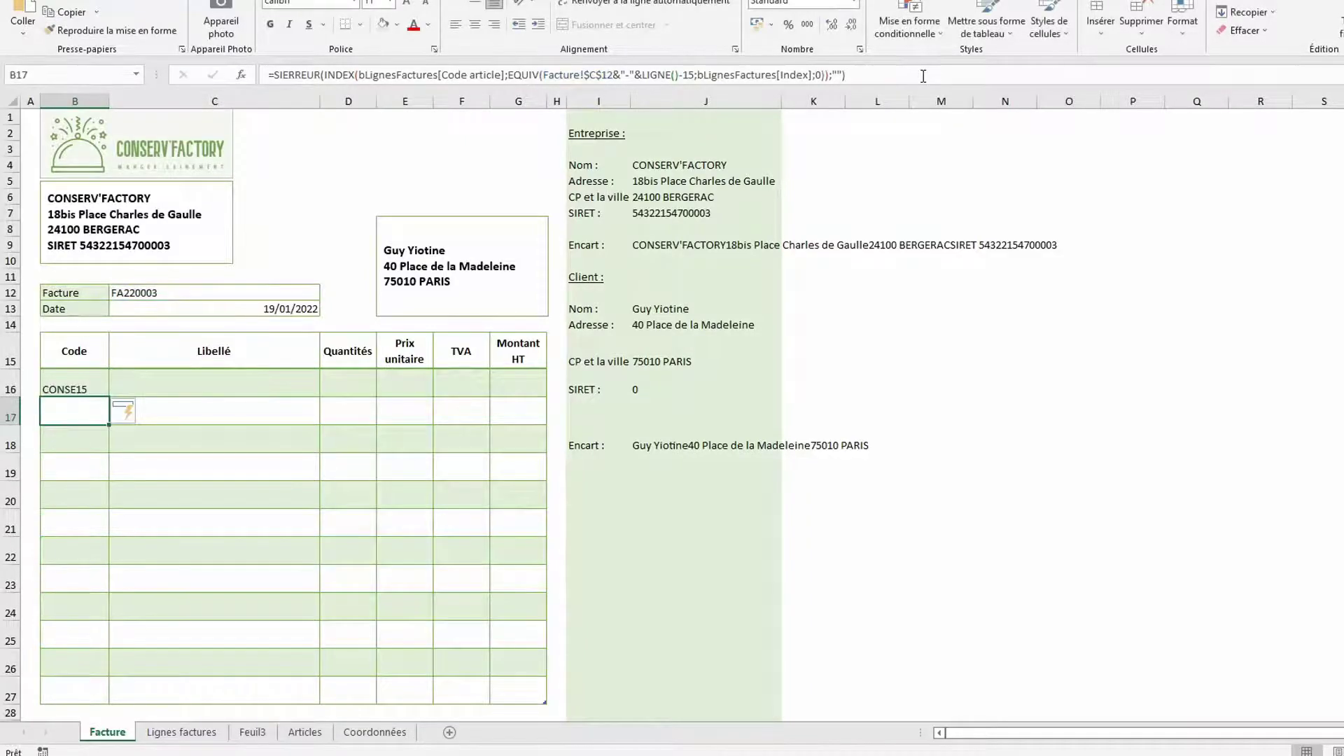
pyautogui.click(88, 378)
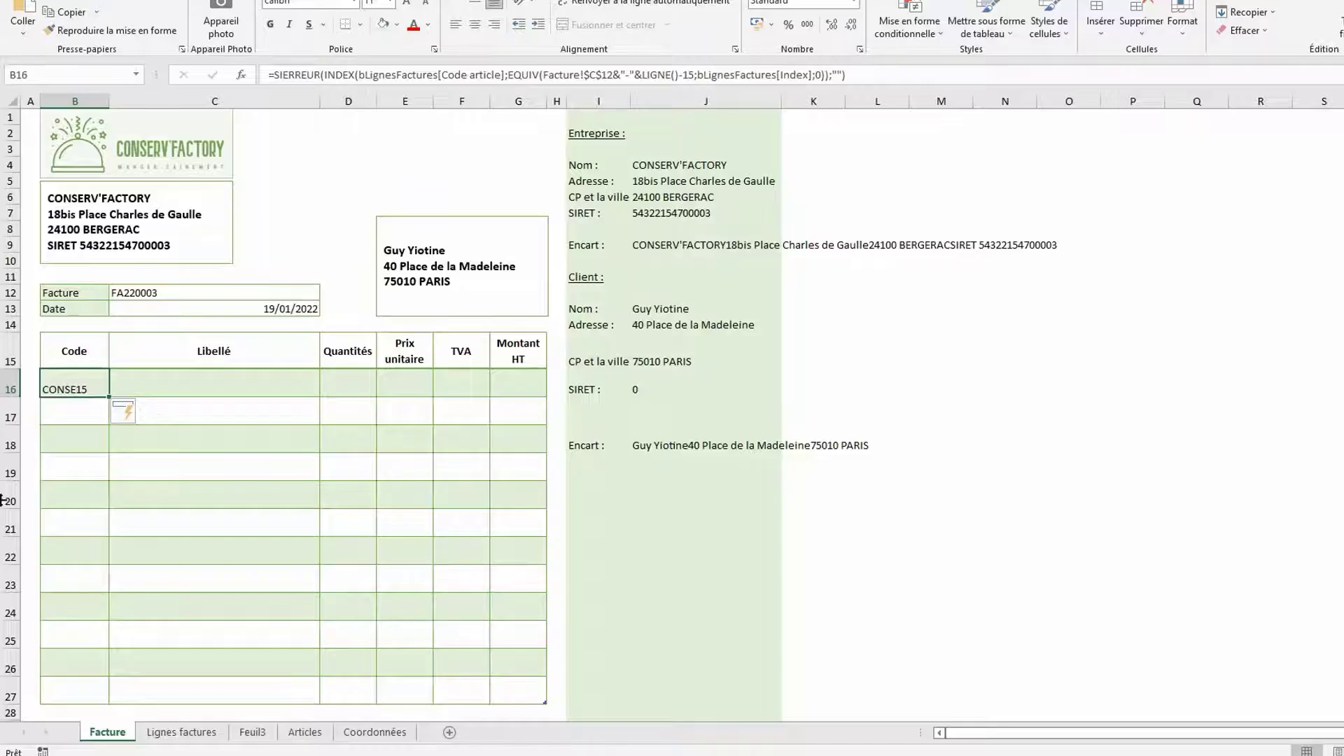
# Copy B16's lookup formula across B16:G16 with Ctrl+Enter
pyautogui.moveTo(89, 385); pyautogui.dragTo(503, 390)
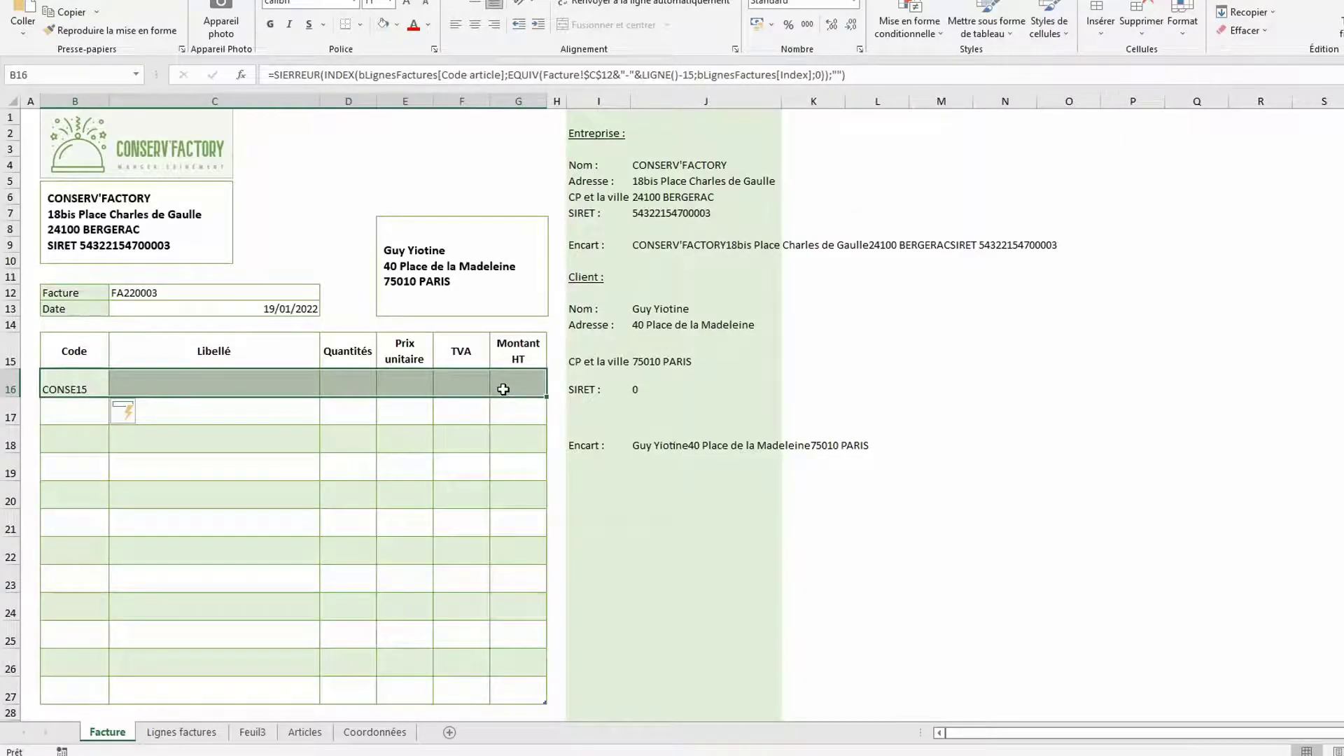
pyautogui.press('F2')
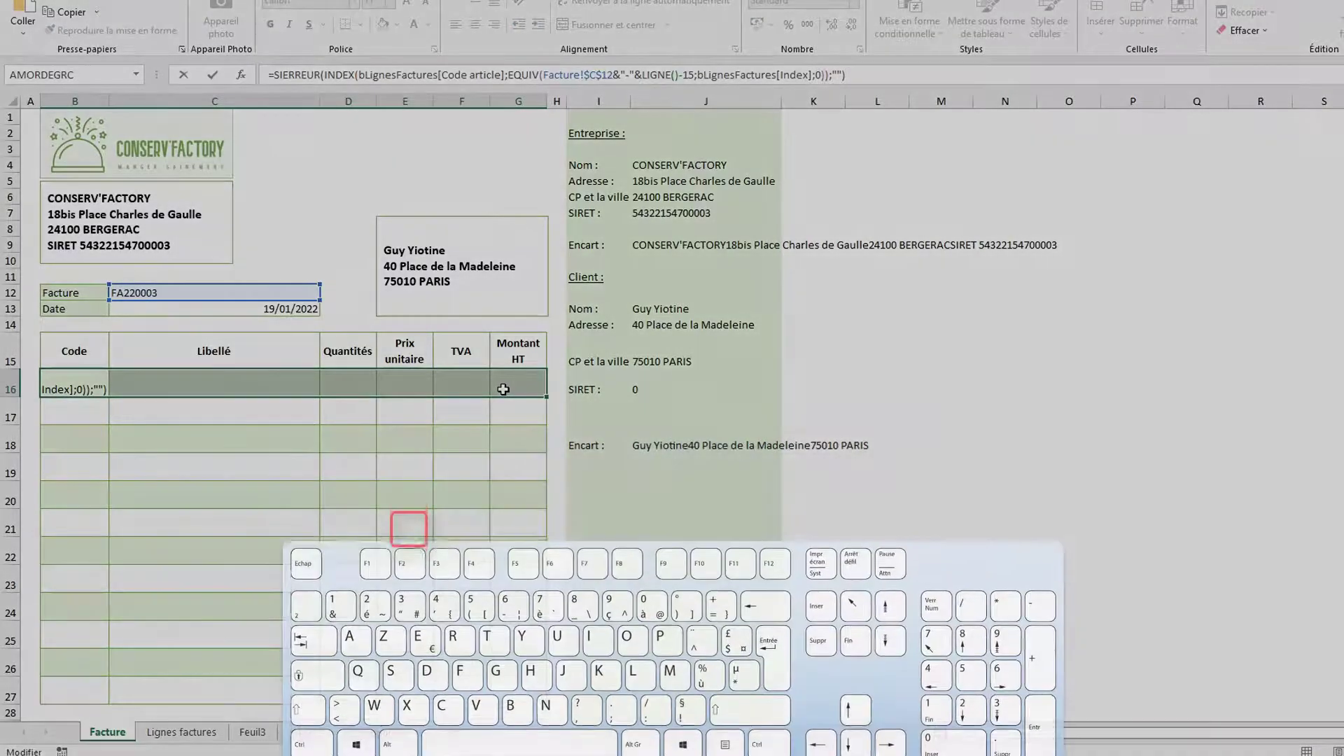
pyautogui.click(886, 70)
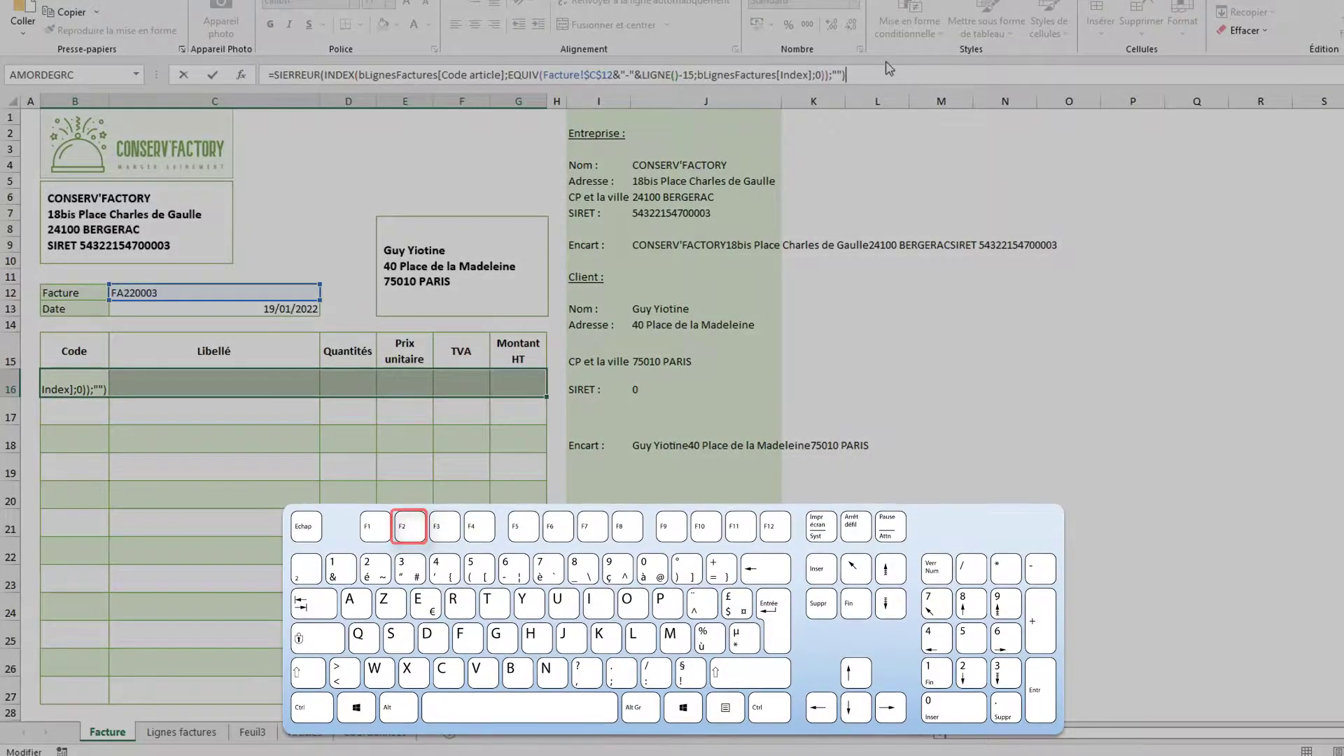
pyautogui.hotkey('ctrl', 'Return')
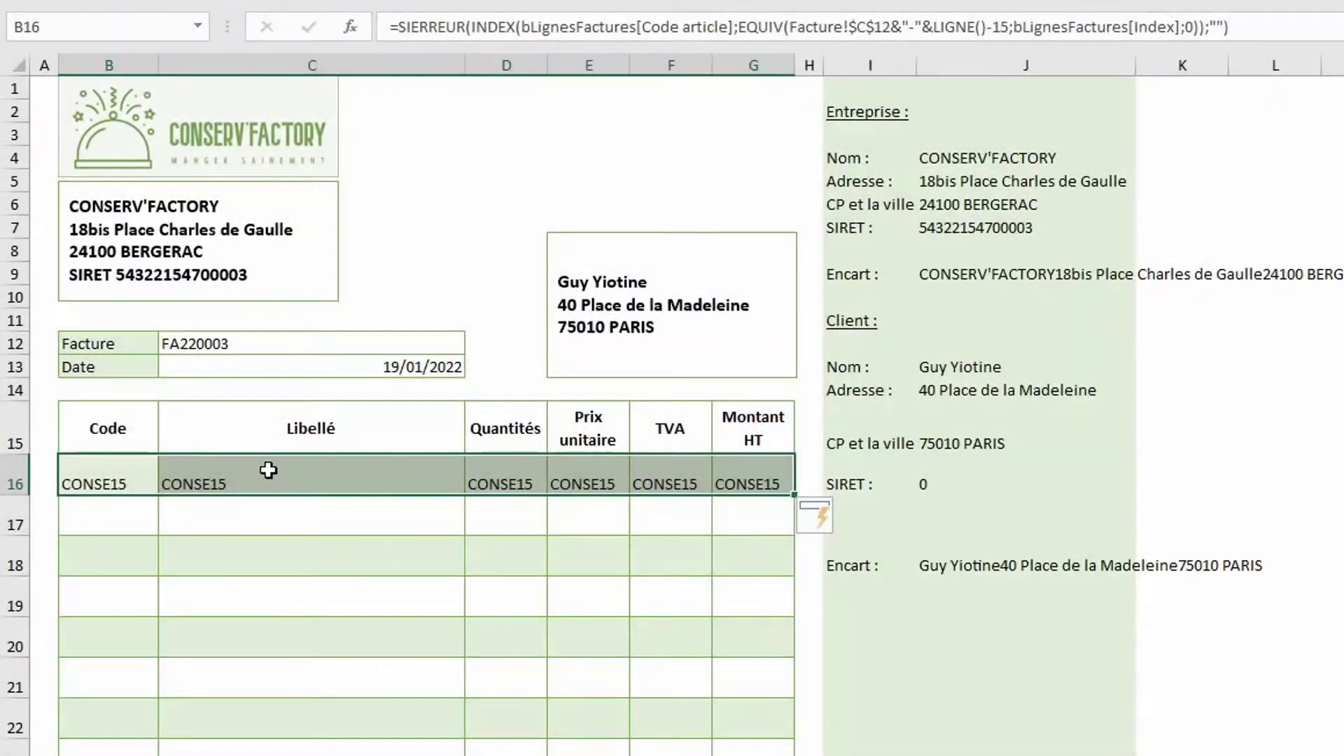
# Point C16 to Libellé, D16 to Quantités, and the remaining cells to their matching columns
pyautogui.click(231, 431)
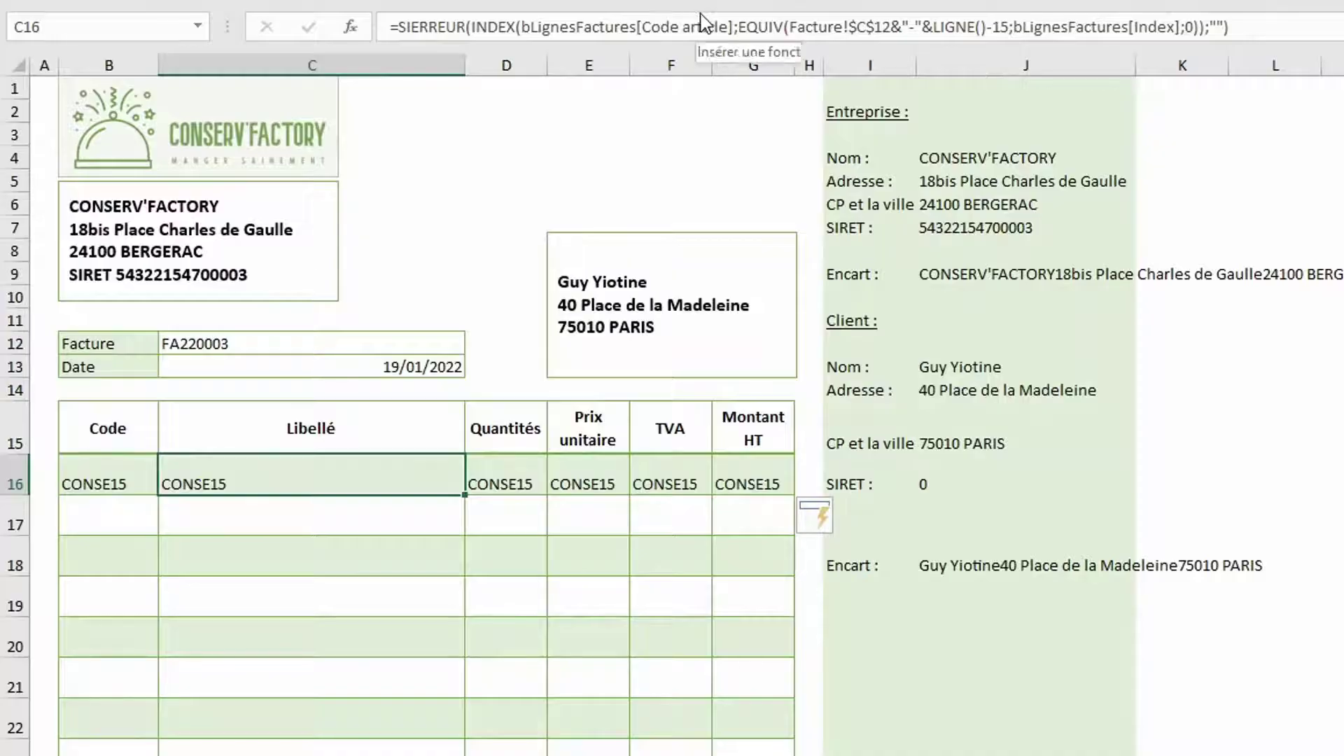
pyautogui.click(727, 27)
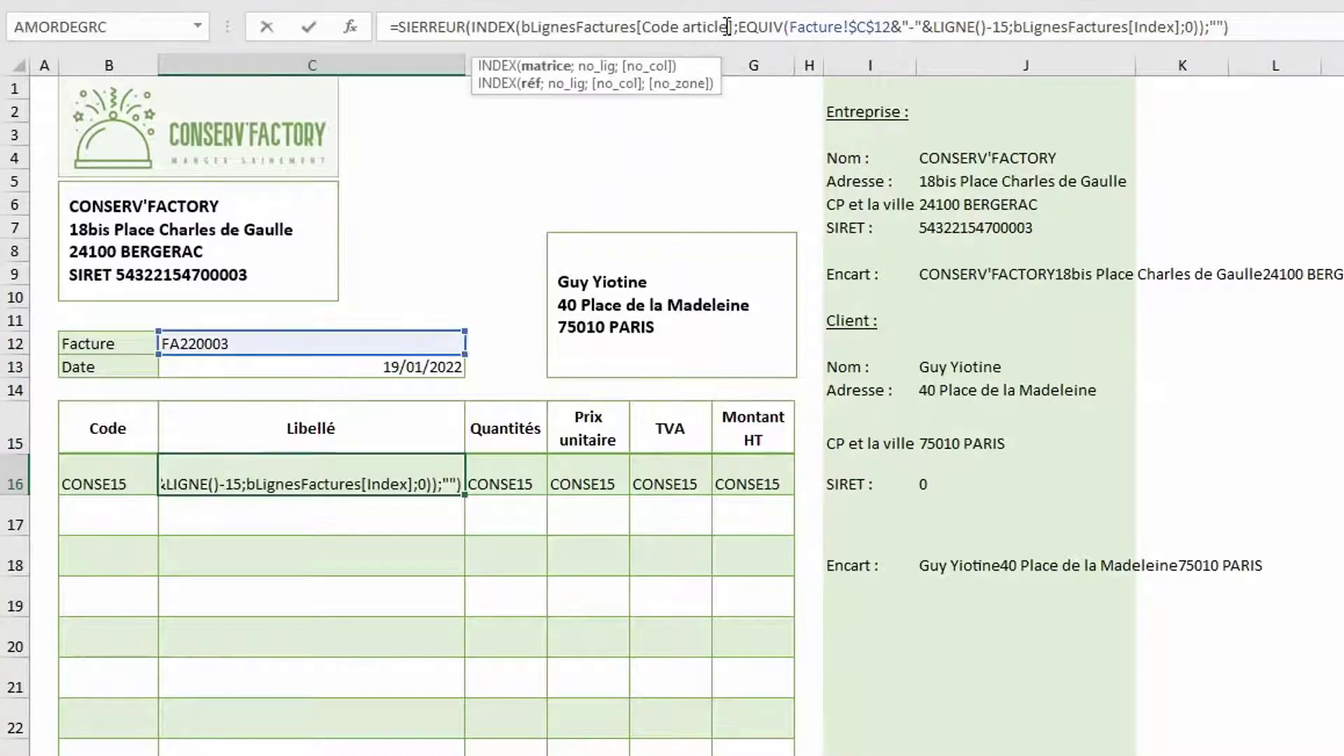
pyautogui.press('BackSpace')
pyautogui.press('BackSpace')
pyautogui.press('BackSpace')
pyautogui.press('BackSpace')
pyautogui.press('BackSpace')
pyautogui.press('BackSpace')
pyautogui.press('BackSpace')
pyautogui.press('BackSpace')
pyautogui.press('BackSpace')
pyautogui.press('BackSpace')
pyautogui.press('BackSpace')
pyautogui.press('BackSpace')
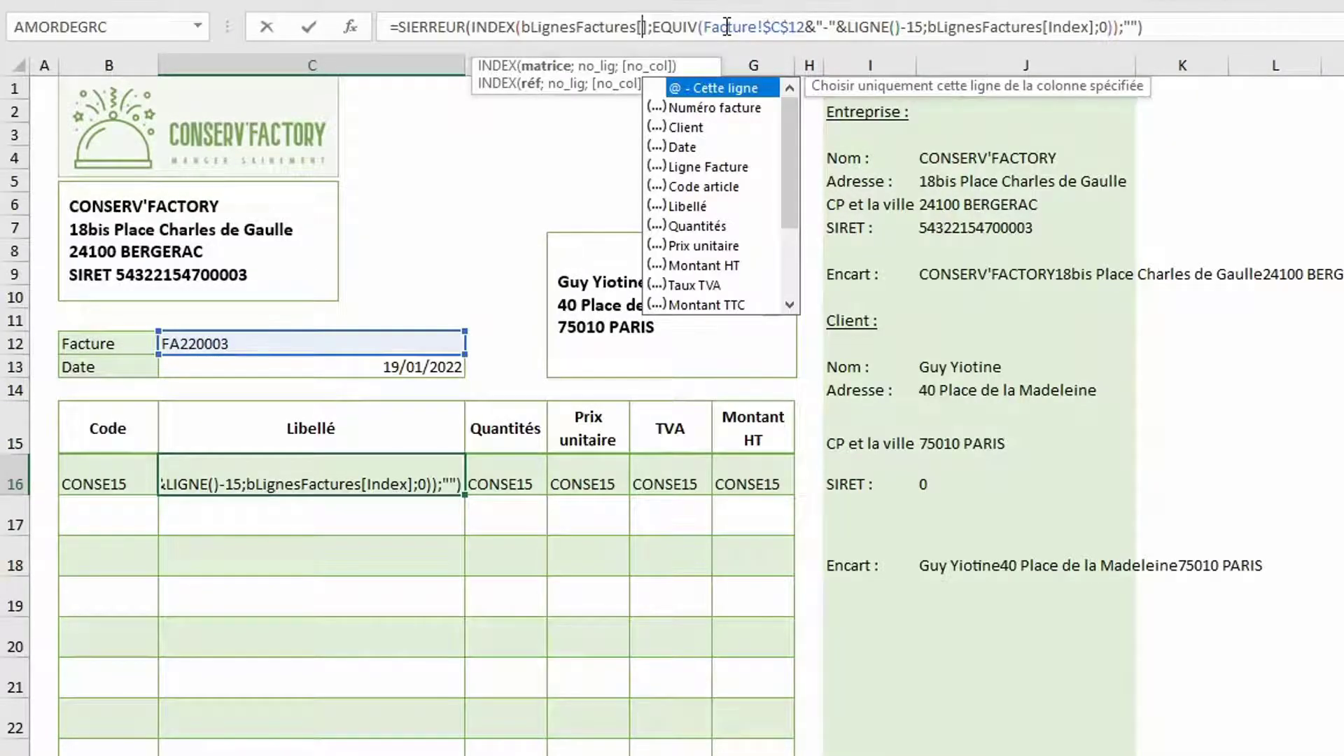
pyautogui.doubleClick(690, 208)
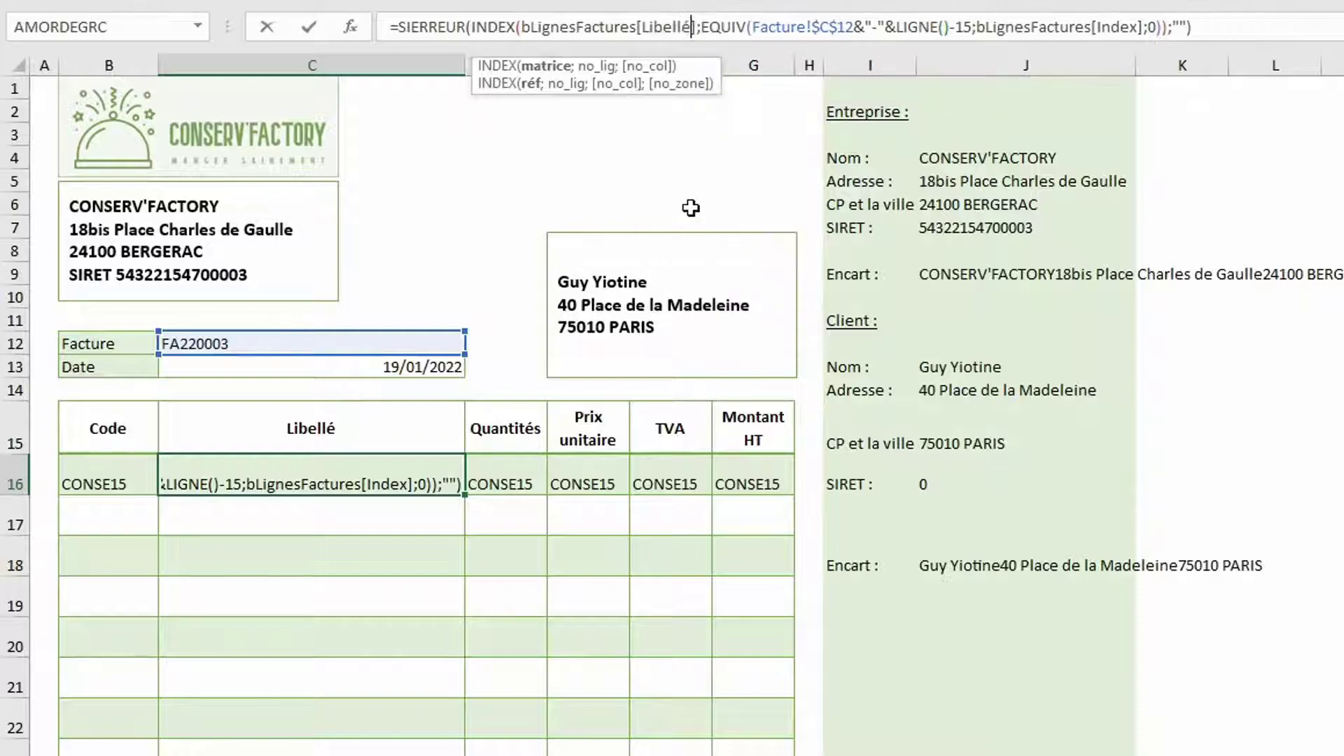
pyautogui.press('Tab')
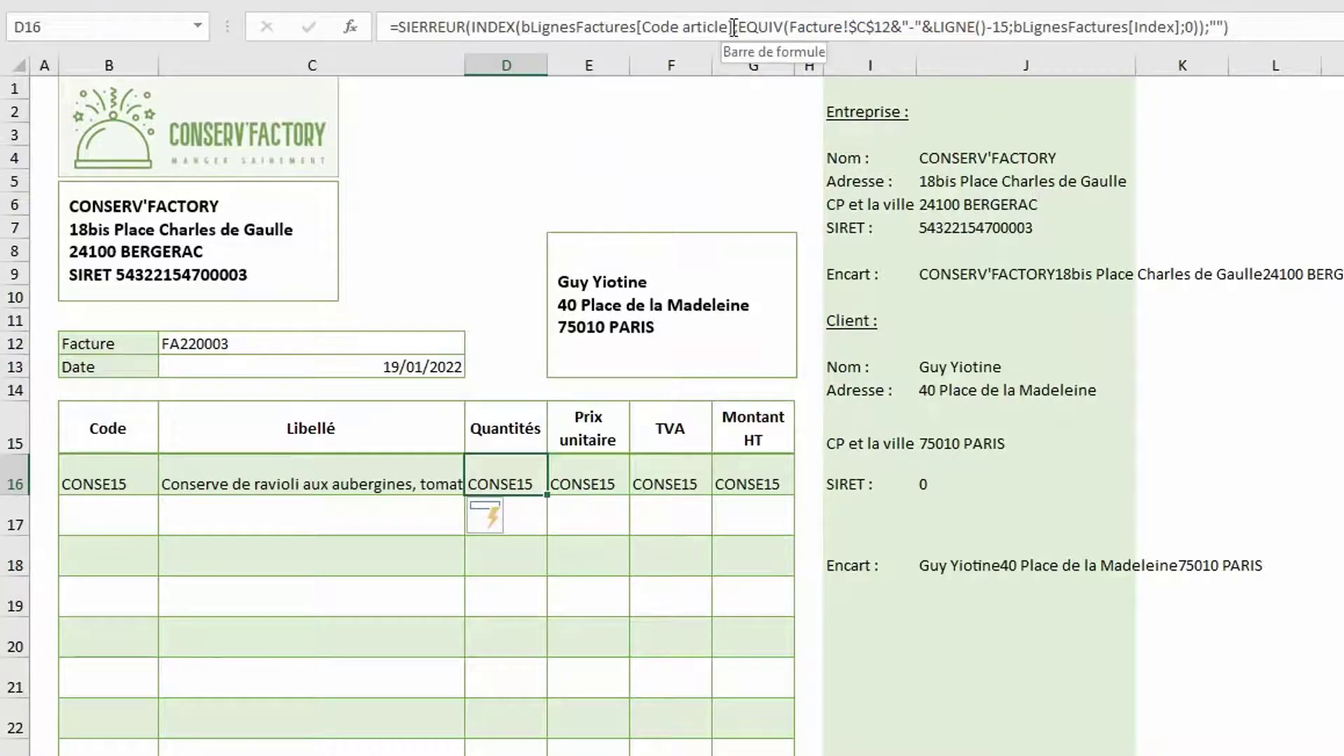
pyautogui.moveTo(730, 28); pyautogui.dragTo(645, 26)
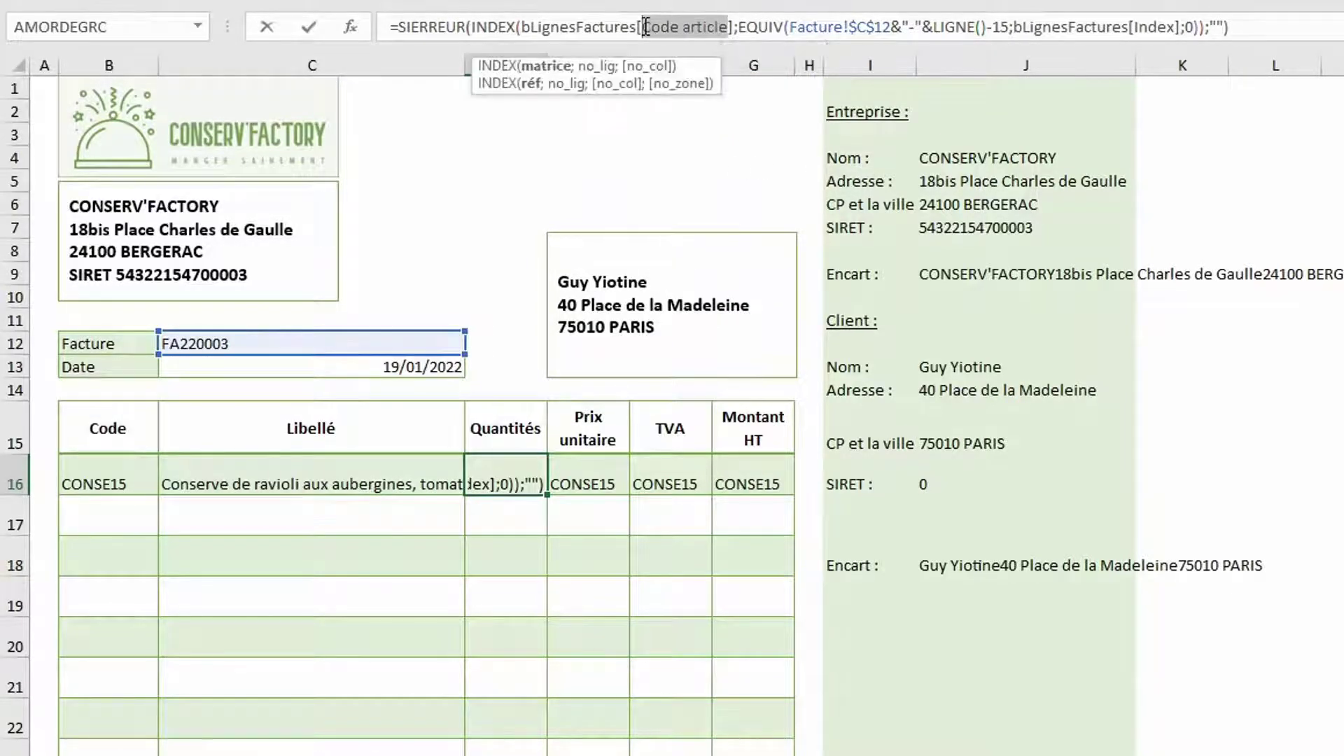
pyautogui.write('Qu')
pyautogui.press('Tab')
pyautogui.press('Tab')
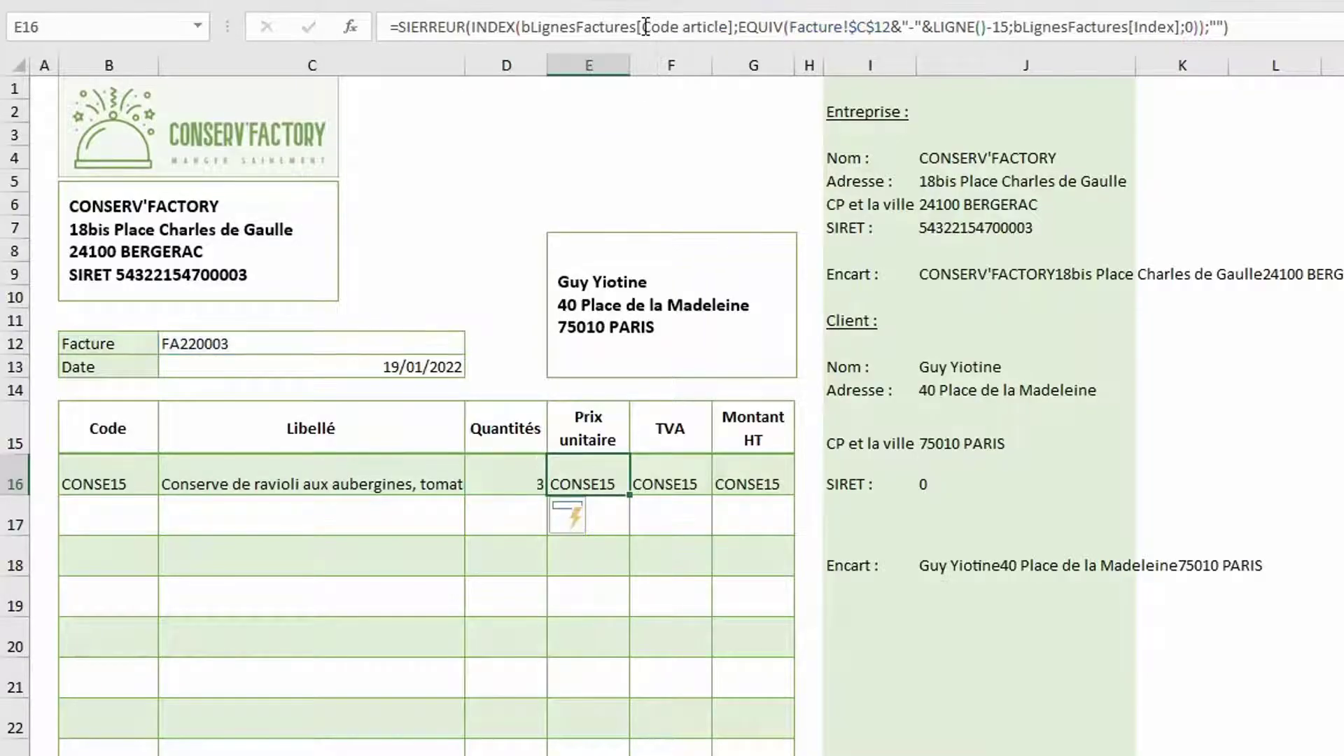
pyautogui.click(731, 27)
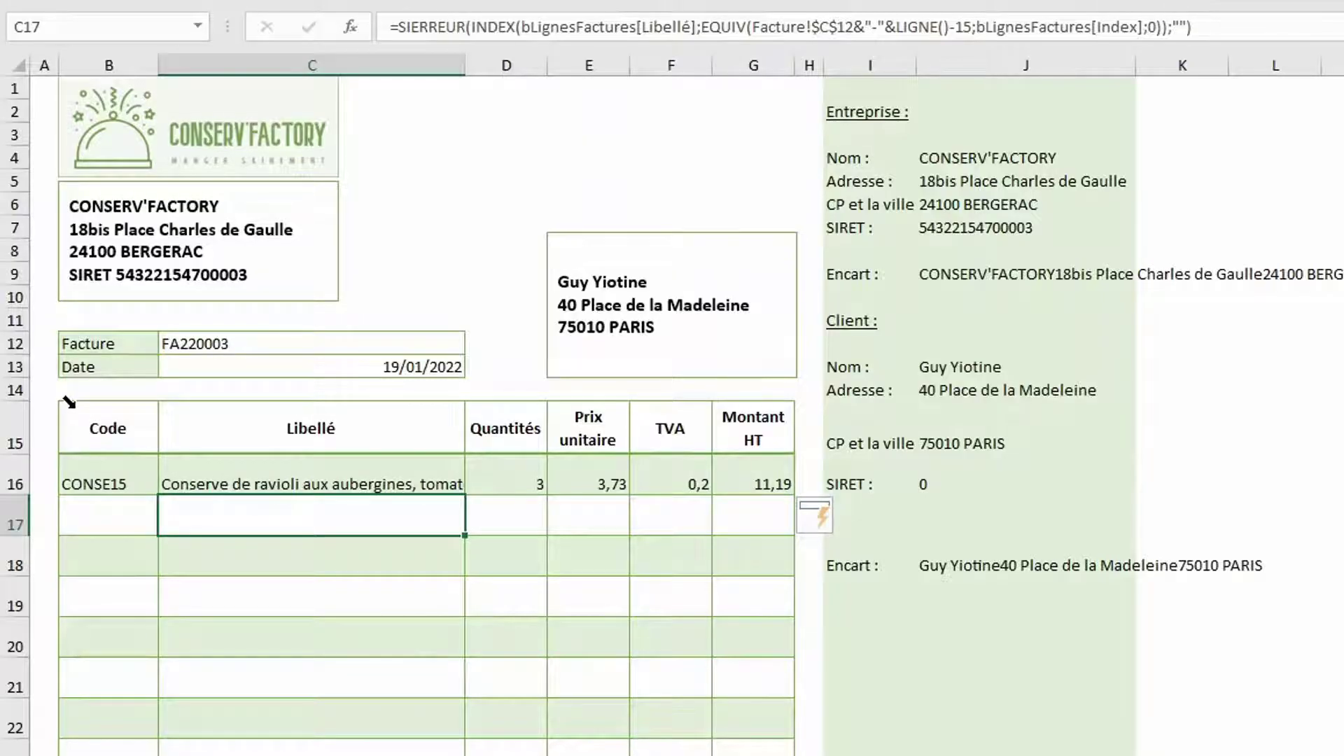
# Centre the invoice table rows and set the Libellé column to size 10 with wrapped text
pyautogui.click(68, 401)
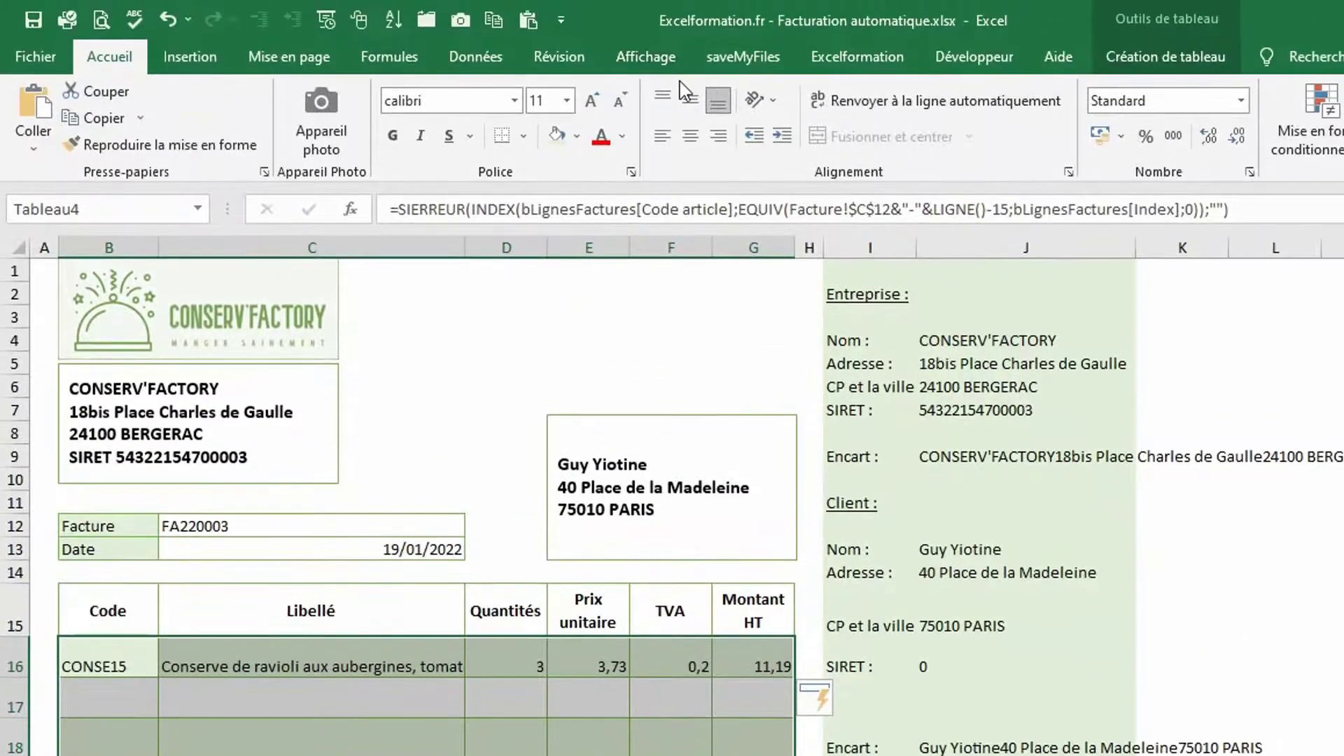
pyautogui.click(687, 98)
pyautogui.click(386, 582)
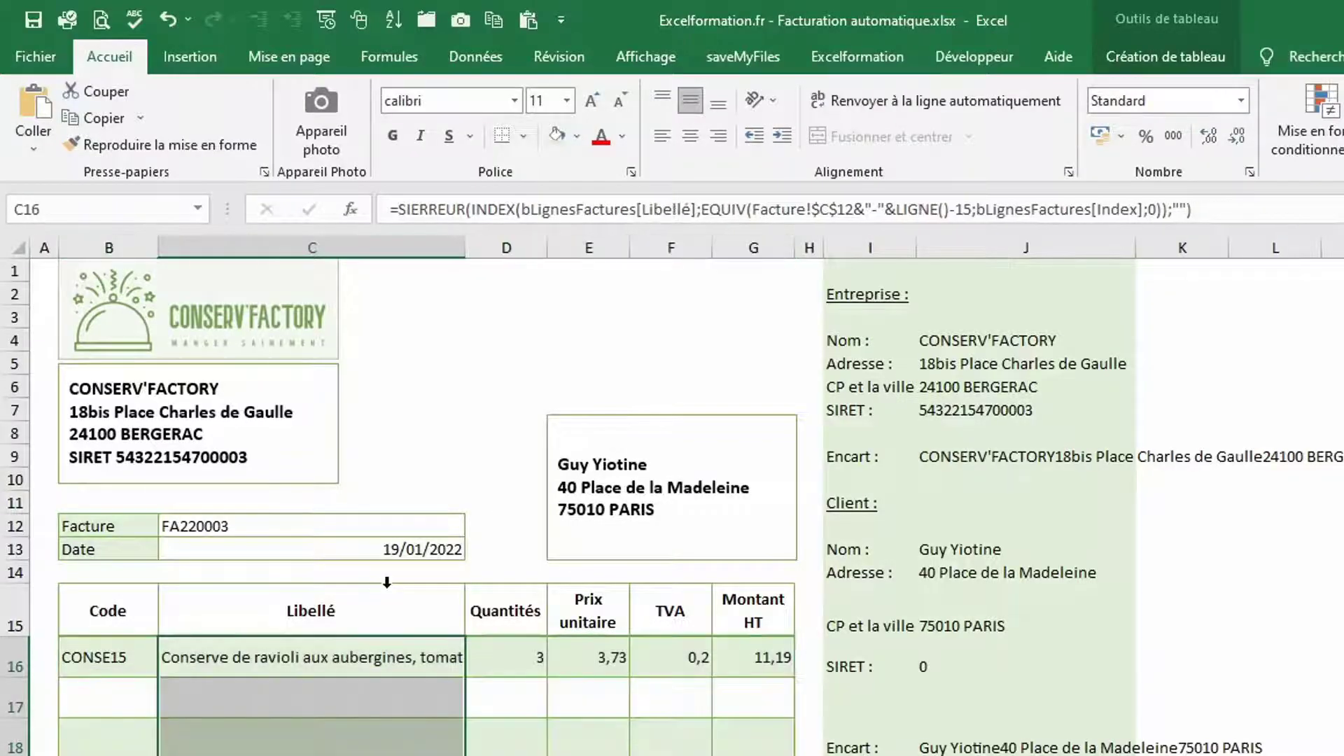
pyautogui.click(620, 102)
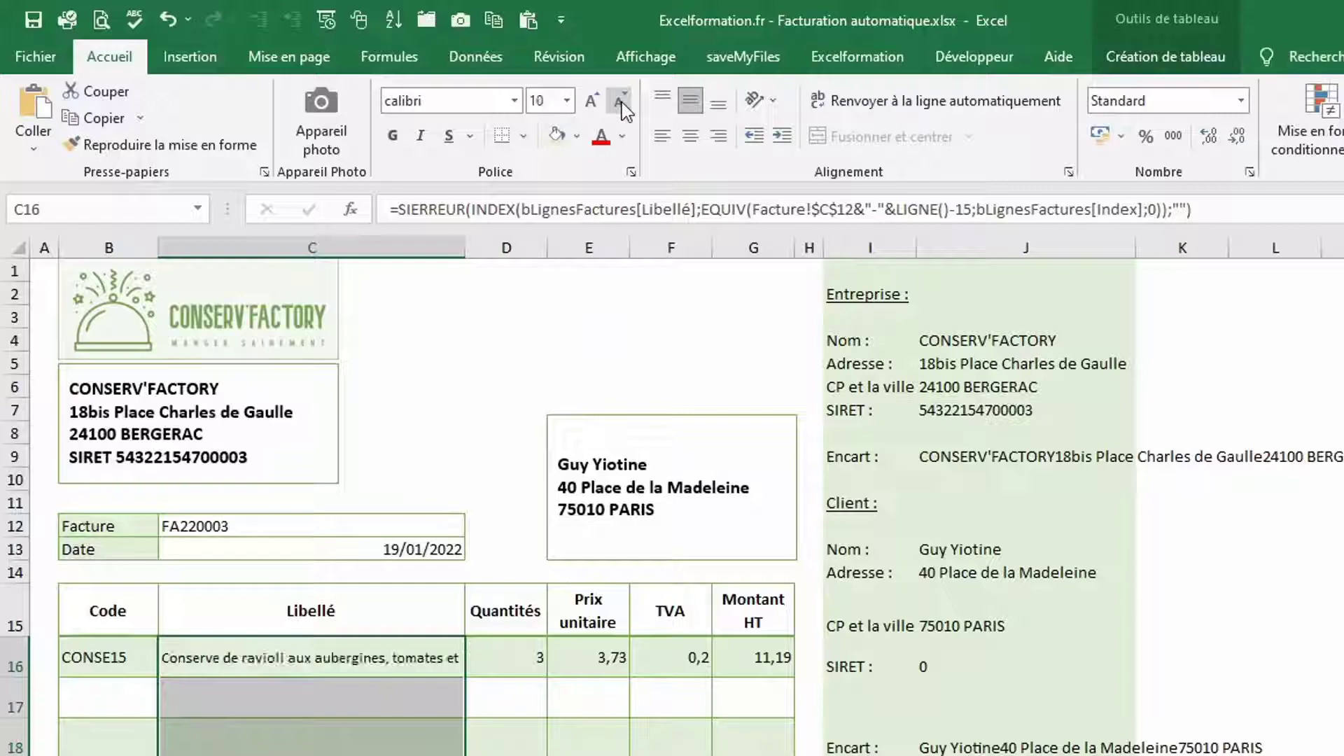
pyautogui.click(898, 107)
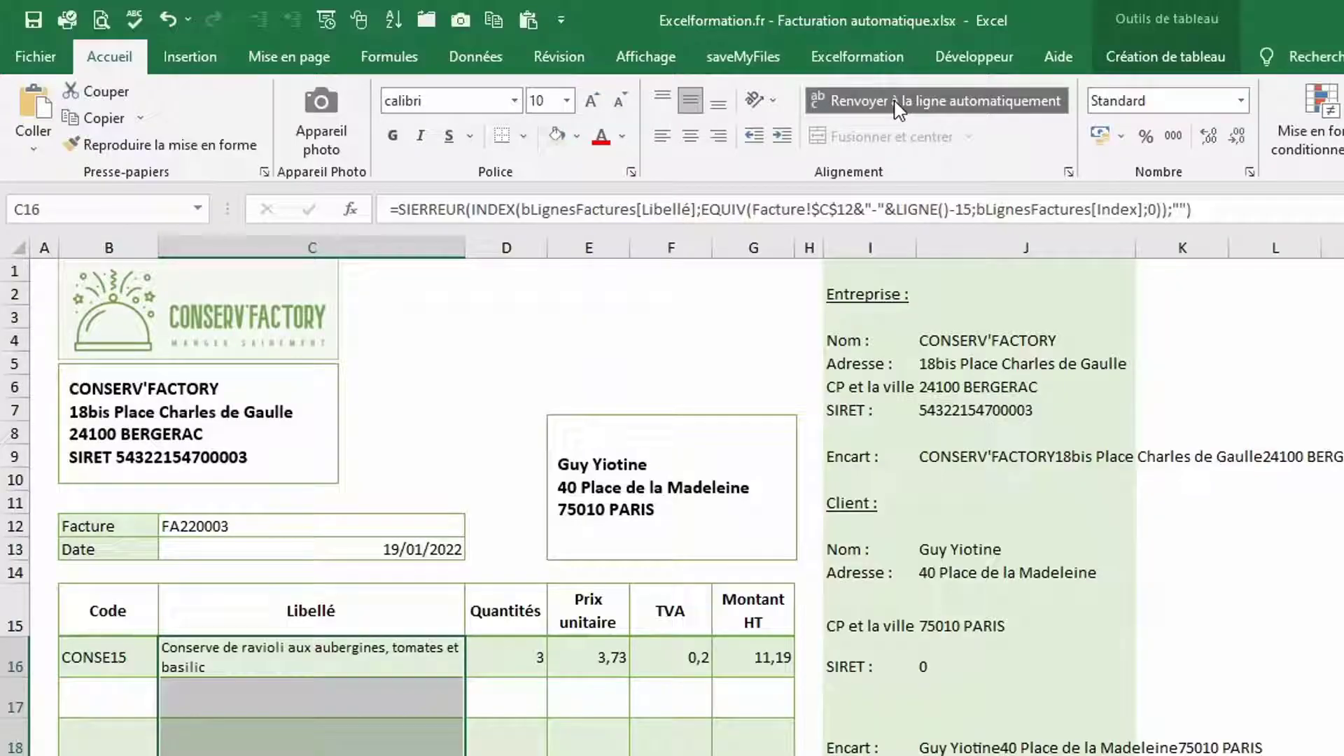
# Give Quantités through Montant HT two decimals and show the TVA column as a percentage (20%)
pyautogui.moveTo(534, 592); pyautogui.dragTo(759, 610)
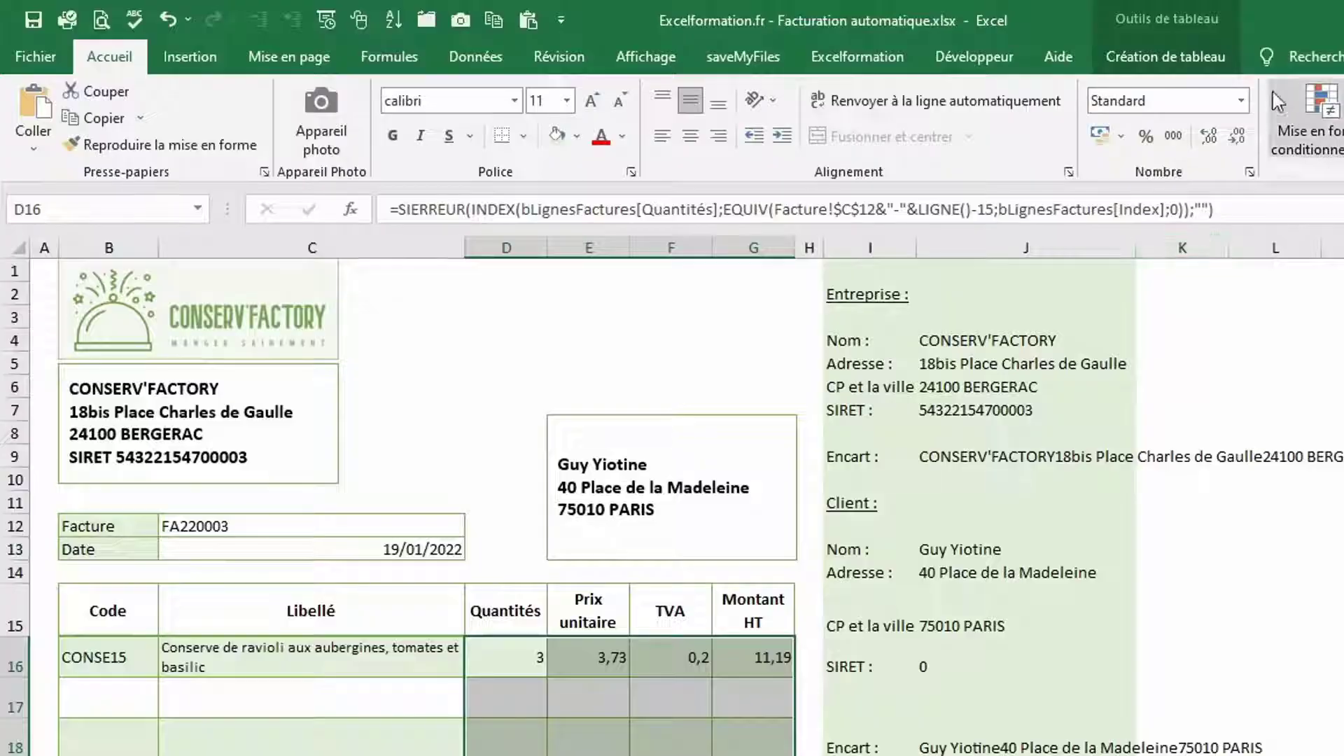
pyautogui.click(1243, 100)
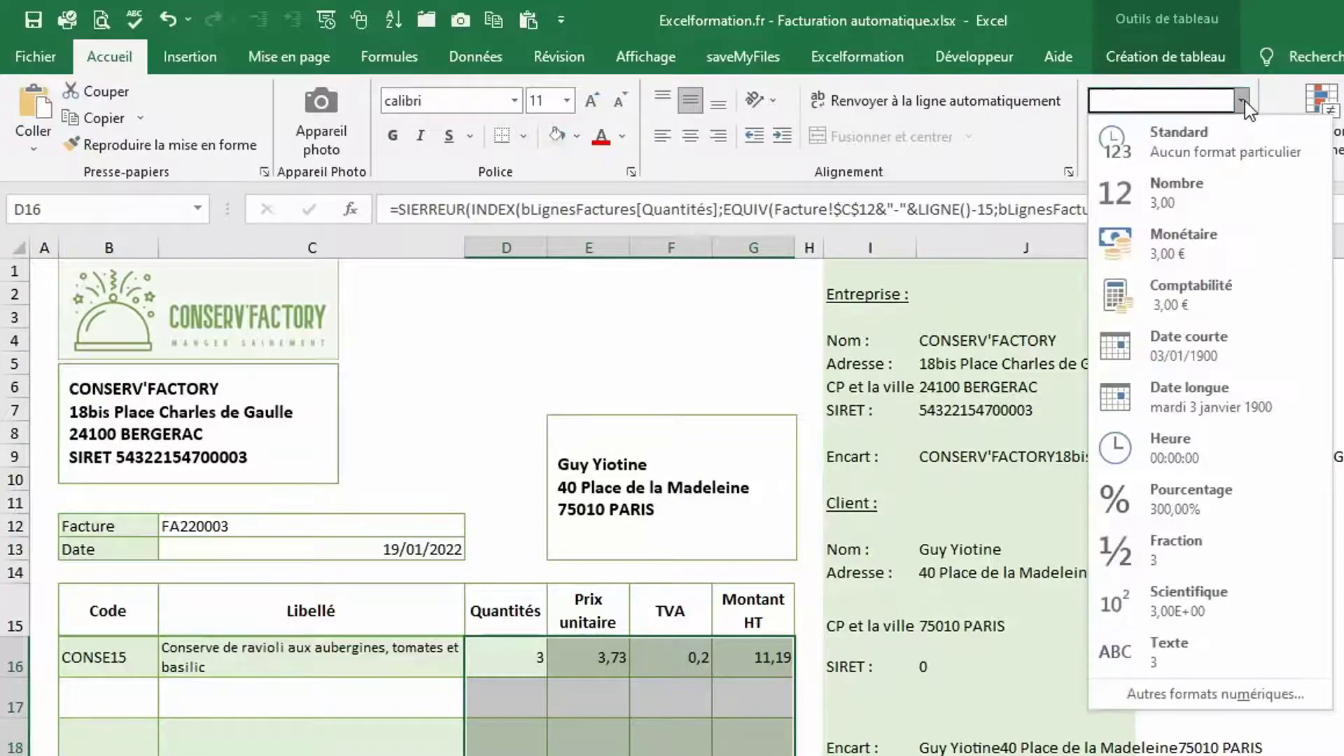
pyautogui.click(1179, 200)
pyautogui.click(672, 582)
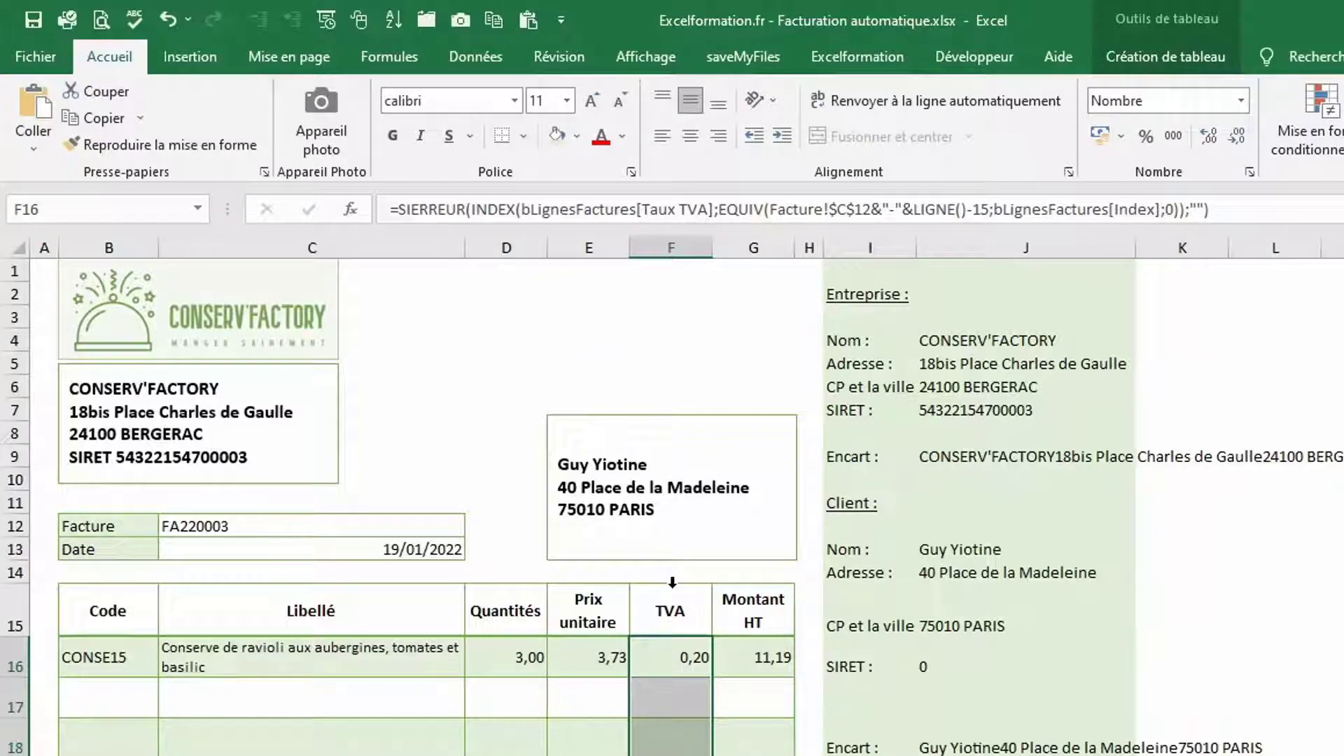
pyautogui.click(1146, 140)
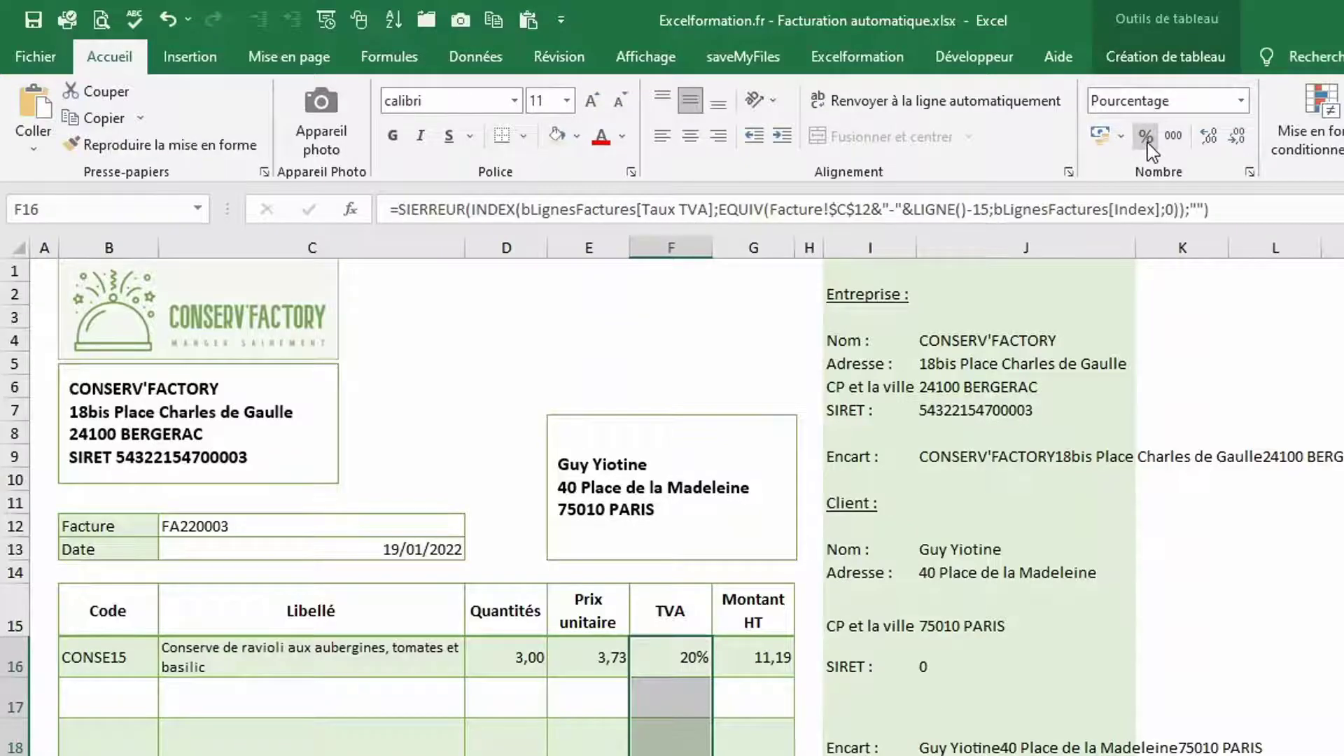
pyautogui.click(349, 703)
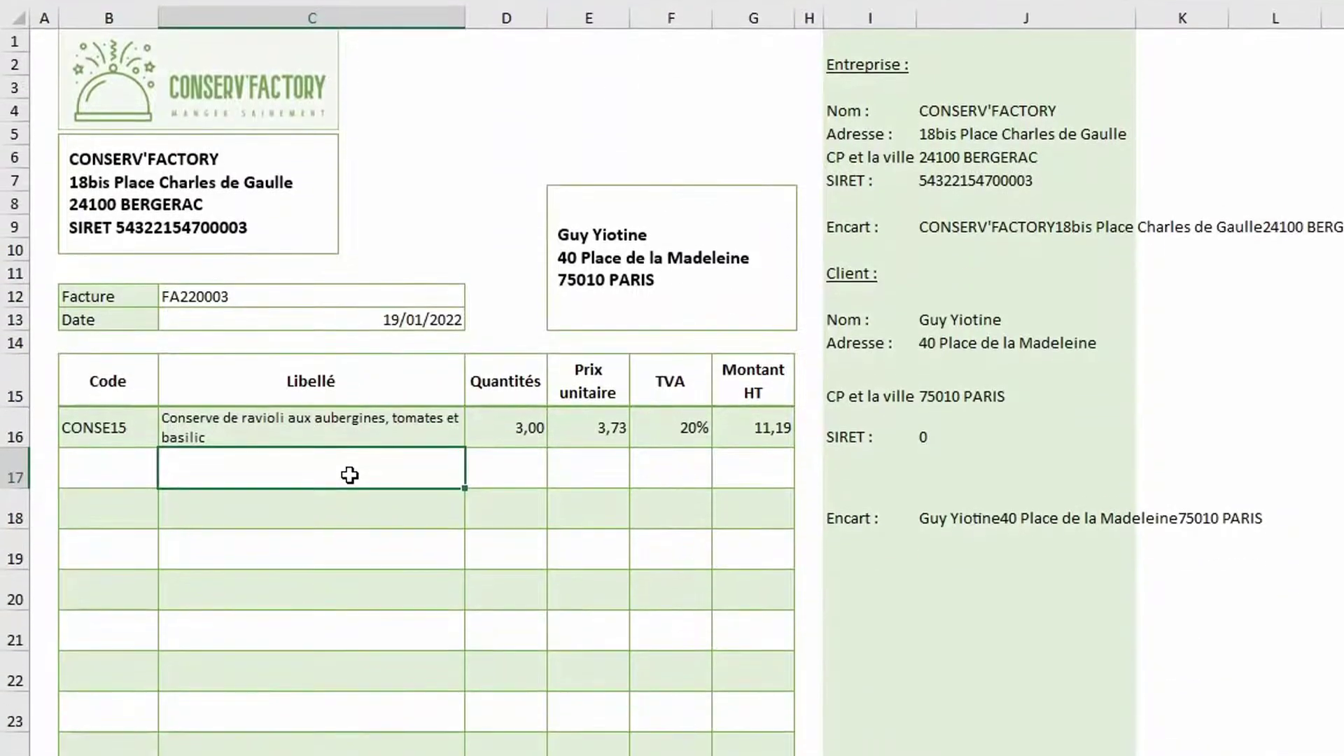
# Pick FA220002 in cell C12 to load its 18/01/2022 date and two product lines
pyautogui.click(431, 299)
pyautogui.click(475, 296)
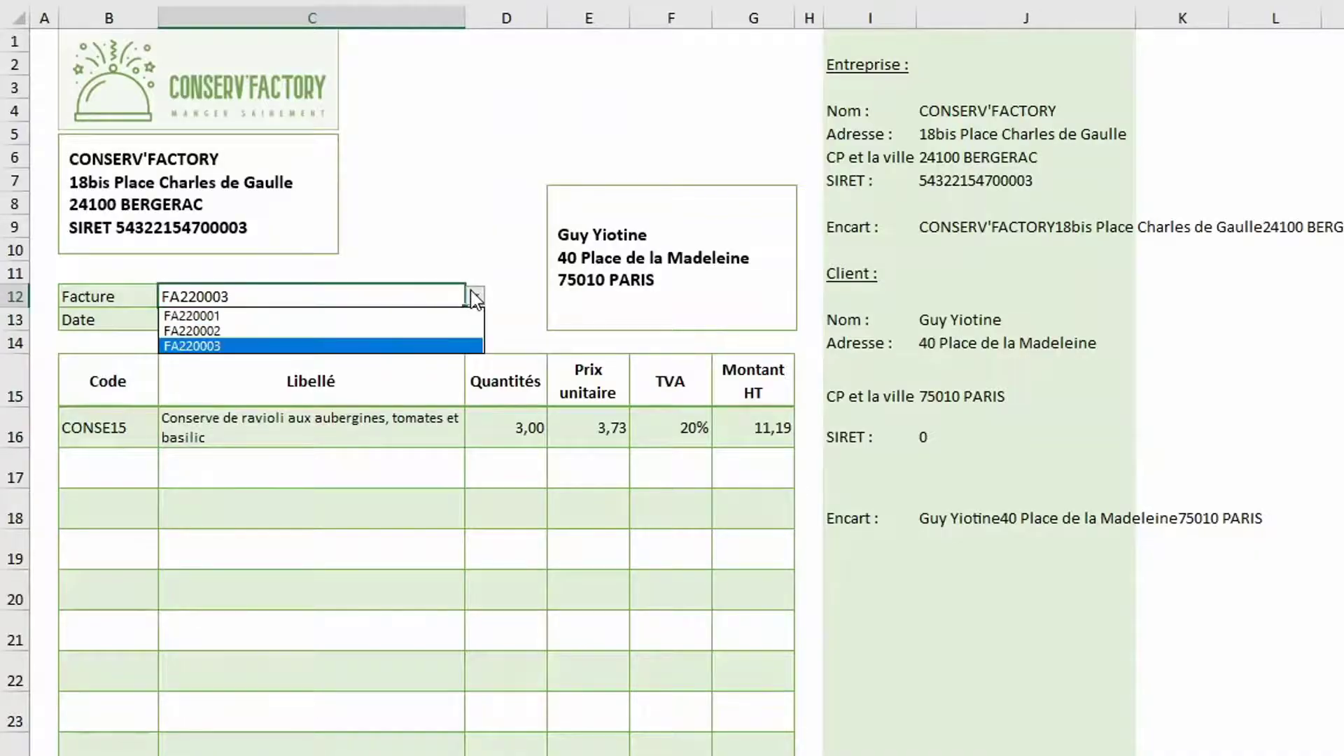
pyautogui.click(208, 330)
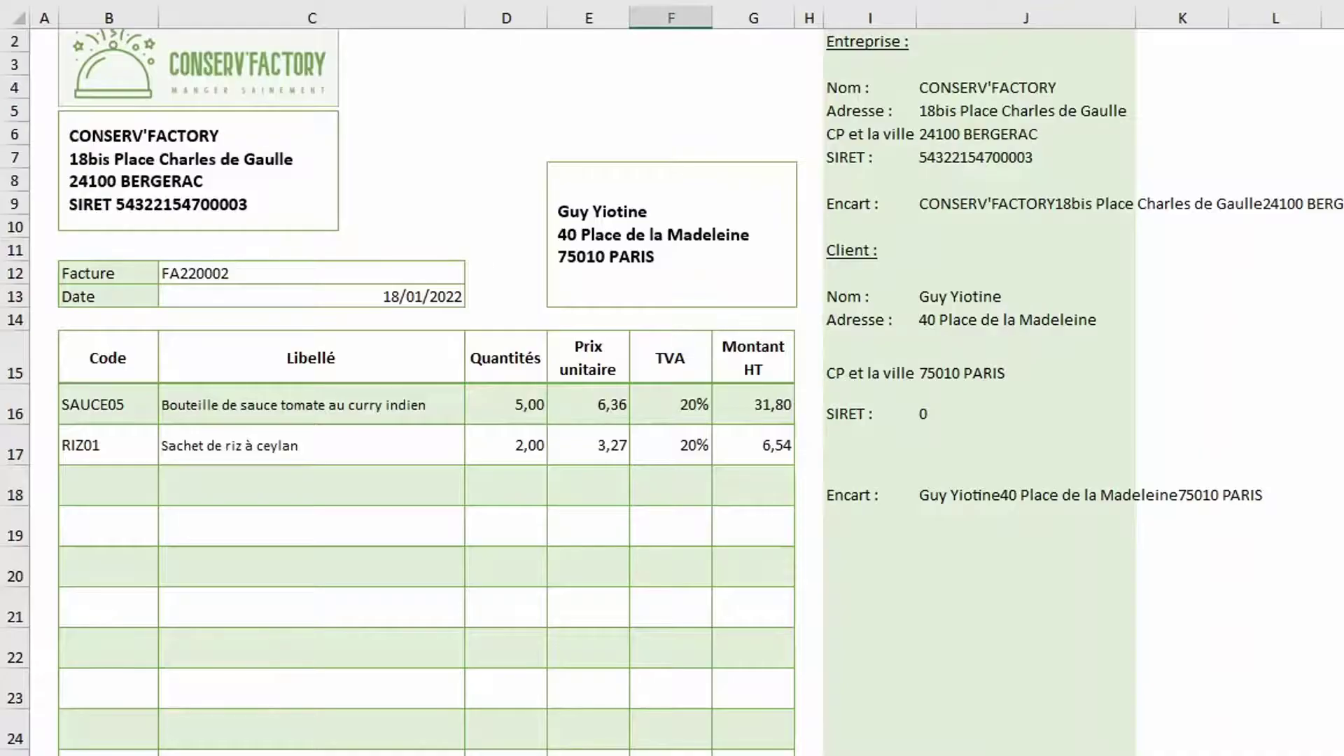
pyautogui.scroll(-3, 671, 392)
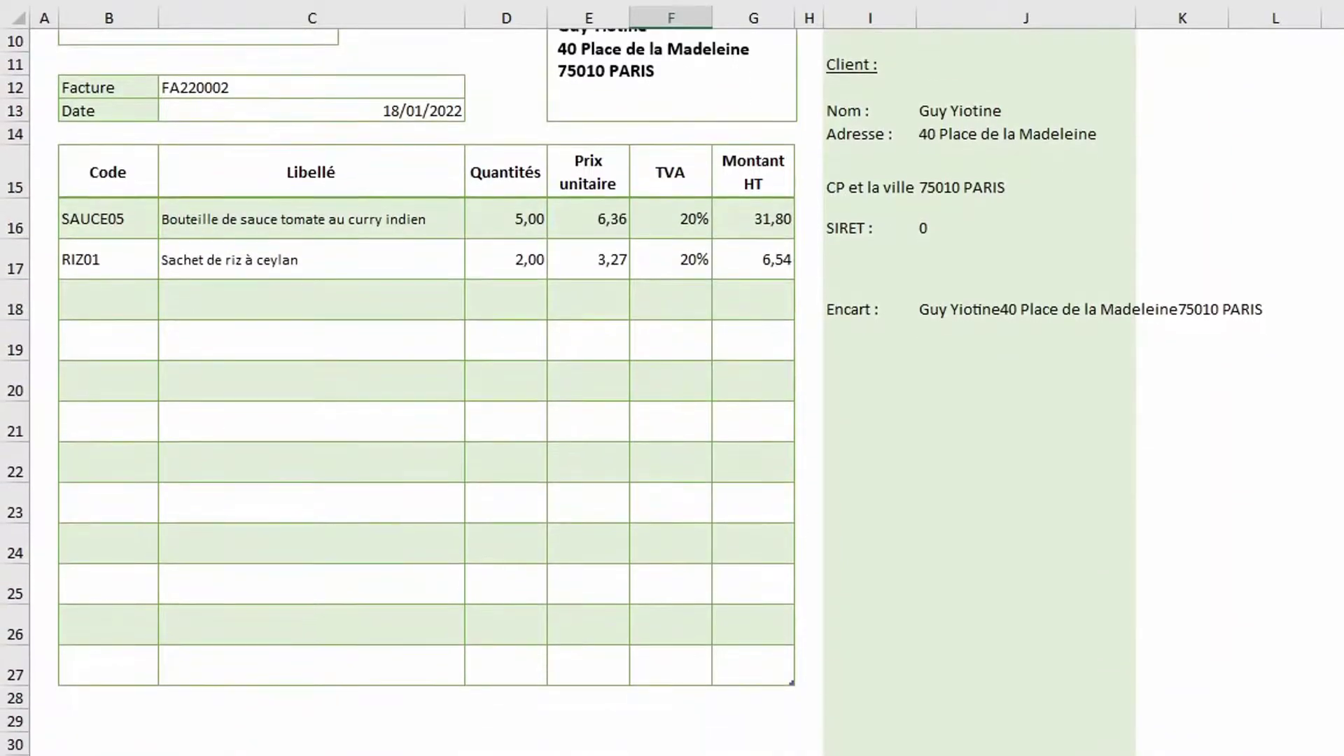
# Copy the empty formatted block E24:G26 and paste it at E29 below the table
pyautogui.moveTo(591, 543); pyautogui.dragTo(731, 614)
pyautogui.hotkey('ctrl', 'c')
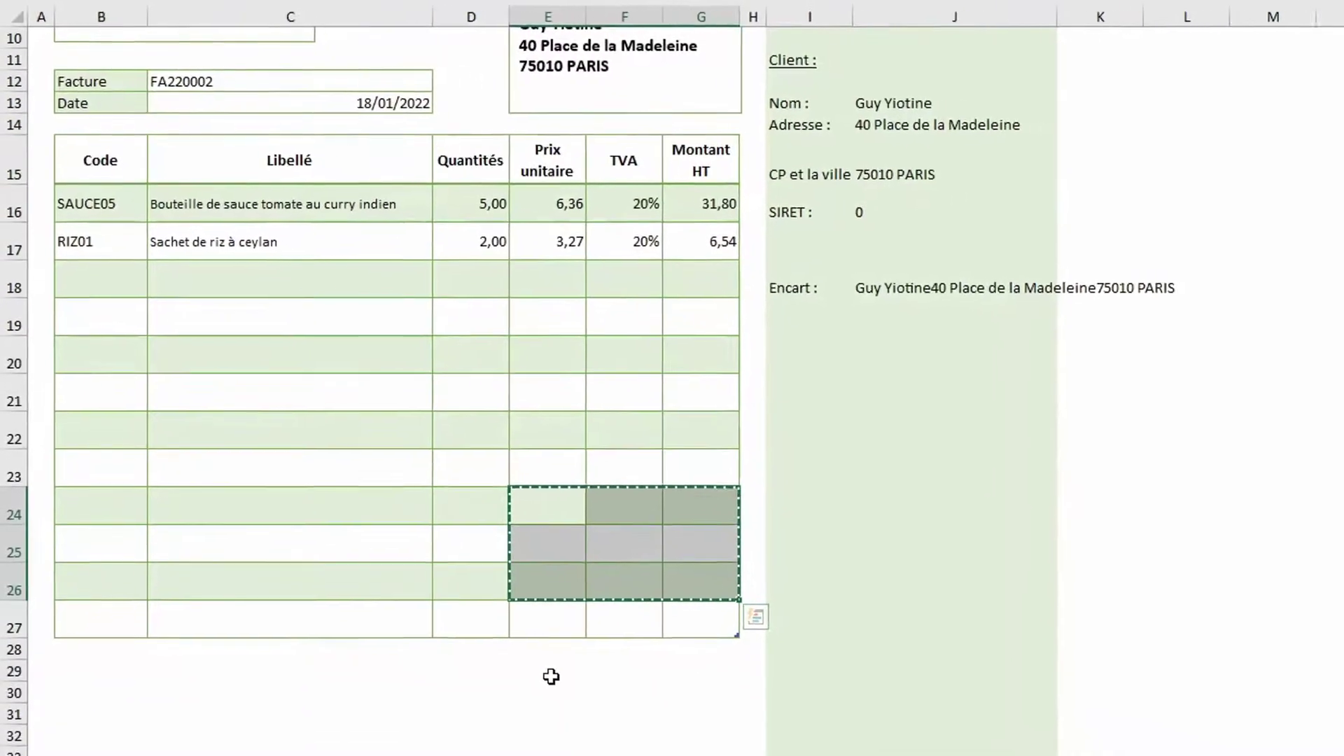
pyautogui.click(551, 676)
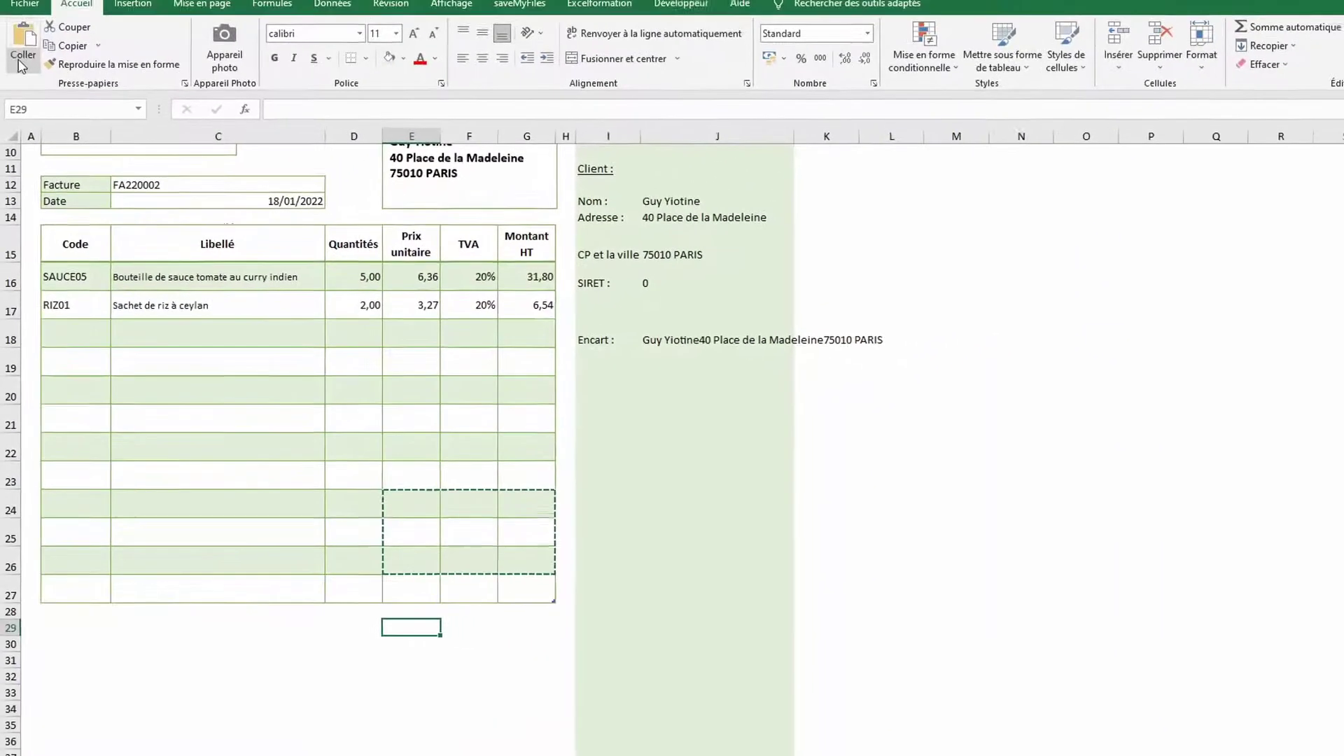
pyautogui.click(22, 67)
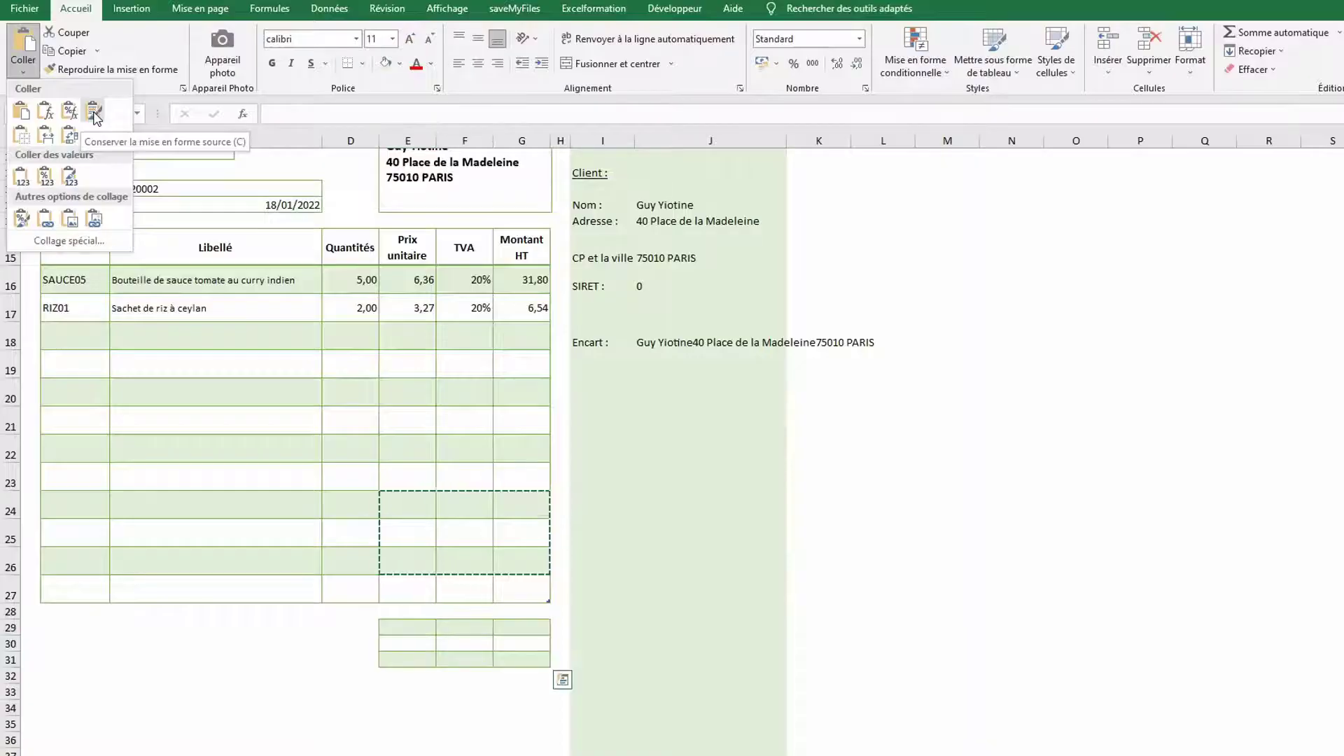
pyautogui.click(94, 111)
# Remove the inner vertical border from E29:F31 and right-align the label cells F29:F31
pyautogui.moveTo(428, 625); pyautogui.dragTo(464, 659)
pyautogui.rightClick(464, 659)
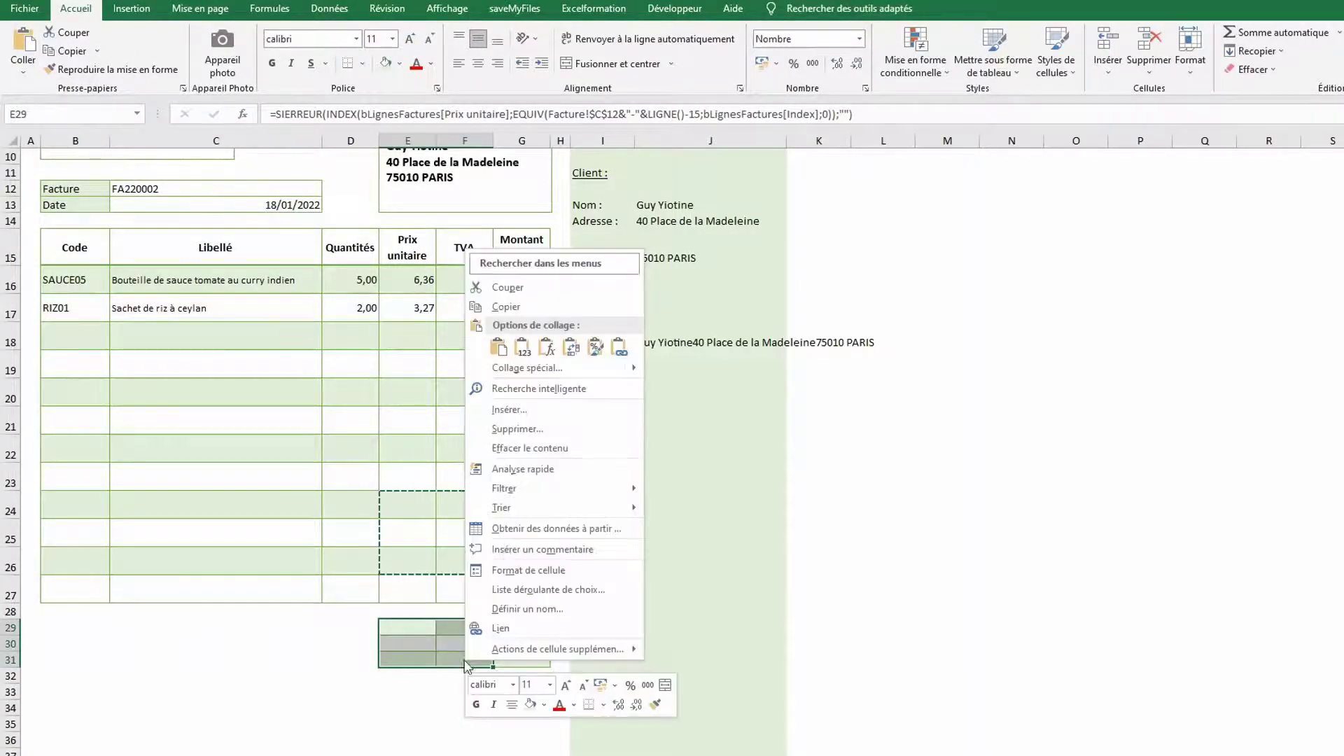
pyautogui.click(504, 569)
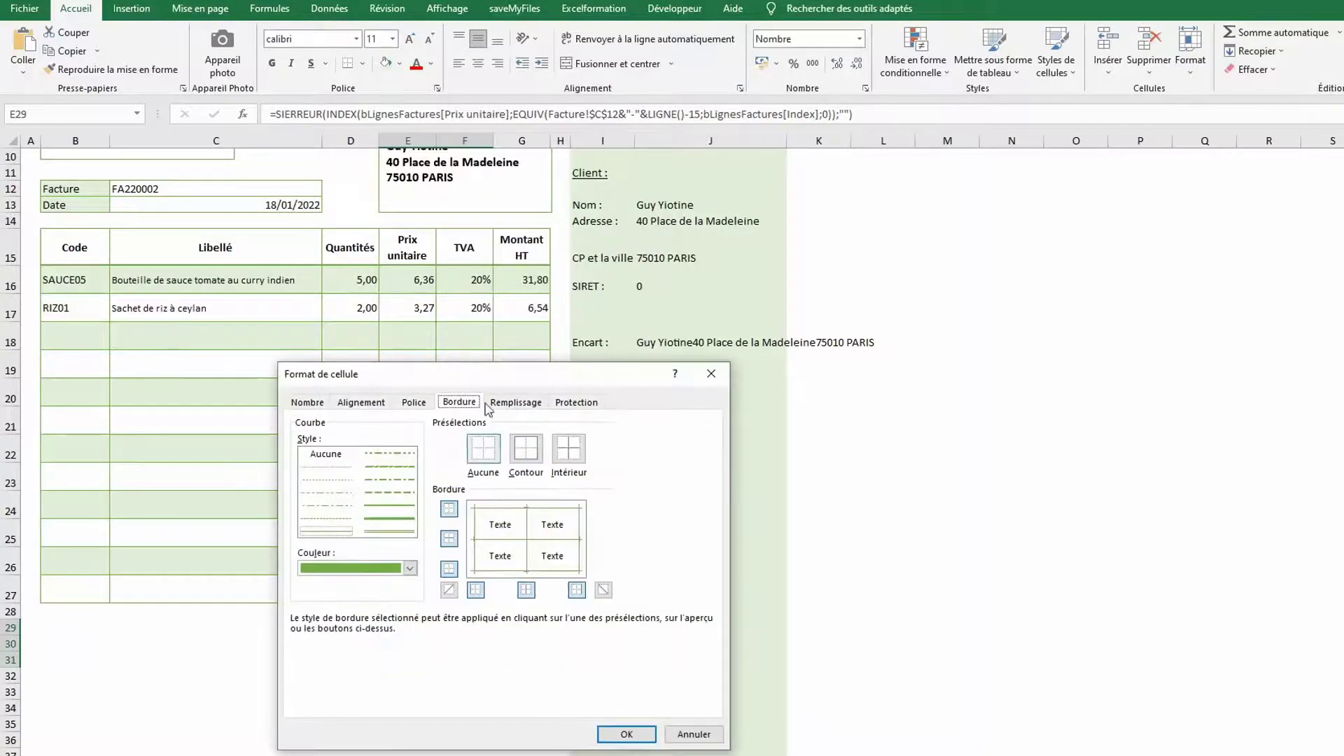
pyautogui.click(528, 532)
pyautogui.click(626, 734)
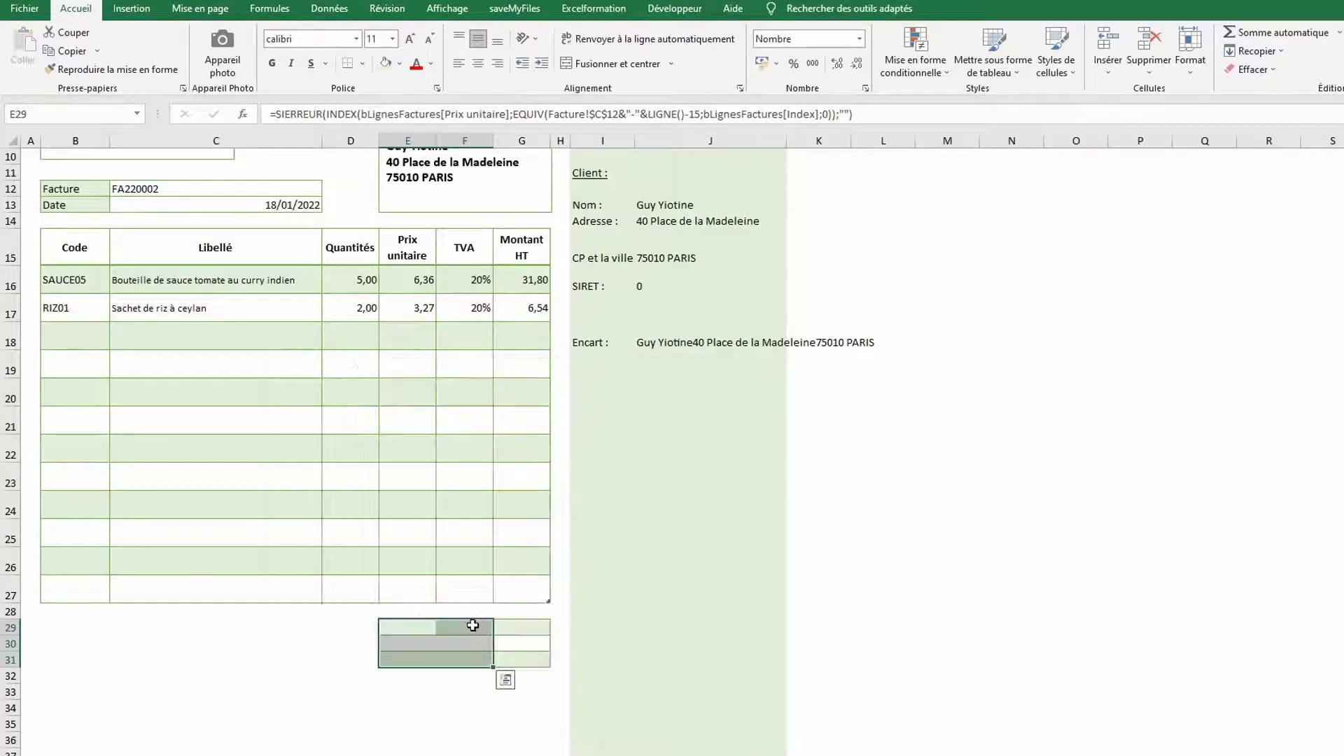
pyautogui.moveTo(471, 625); pyautogui.dragTo(469, 652)
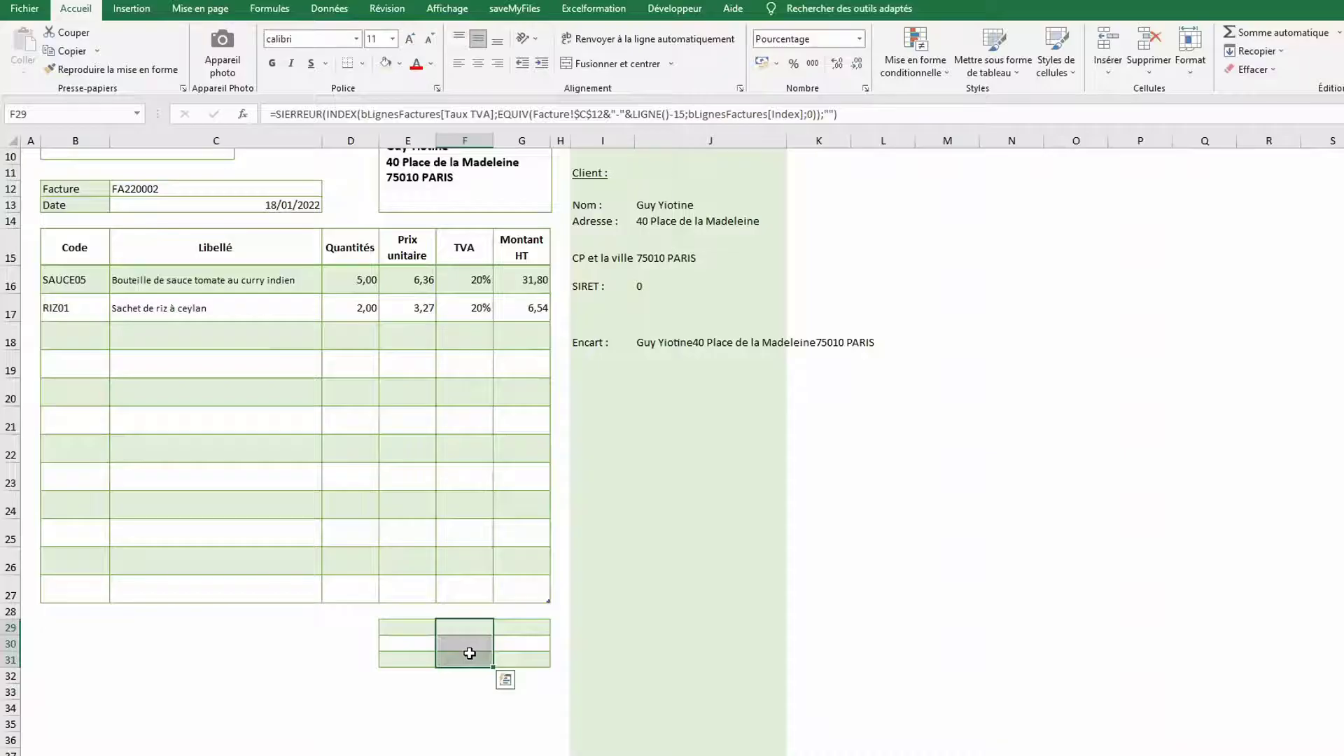
pyautogui.click(498, 65)
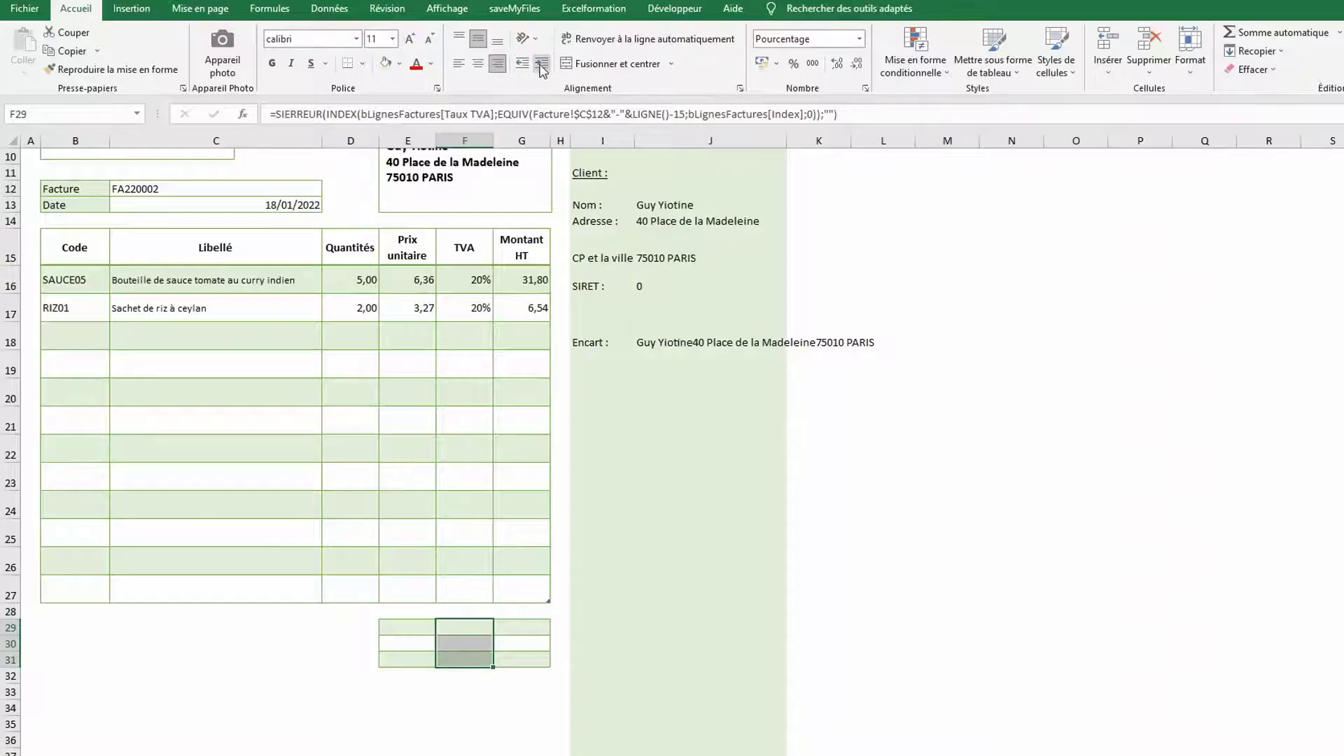
pyautogui.click(456, 625)
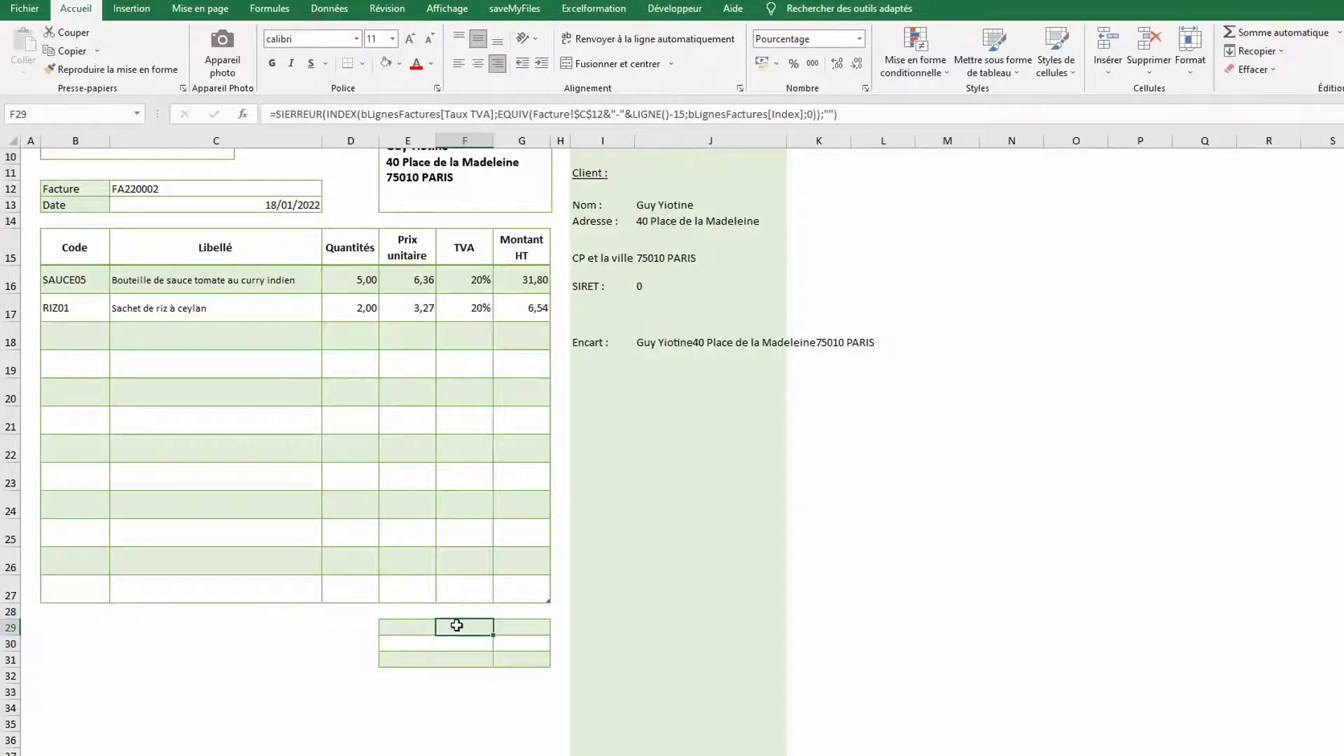
# Enter the TOTAL HT label with =SOMME of the Montant HT column beside it
pyautogui.write('TOTAL')
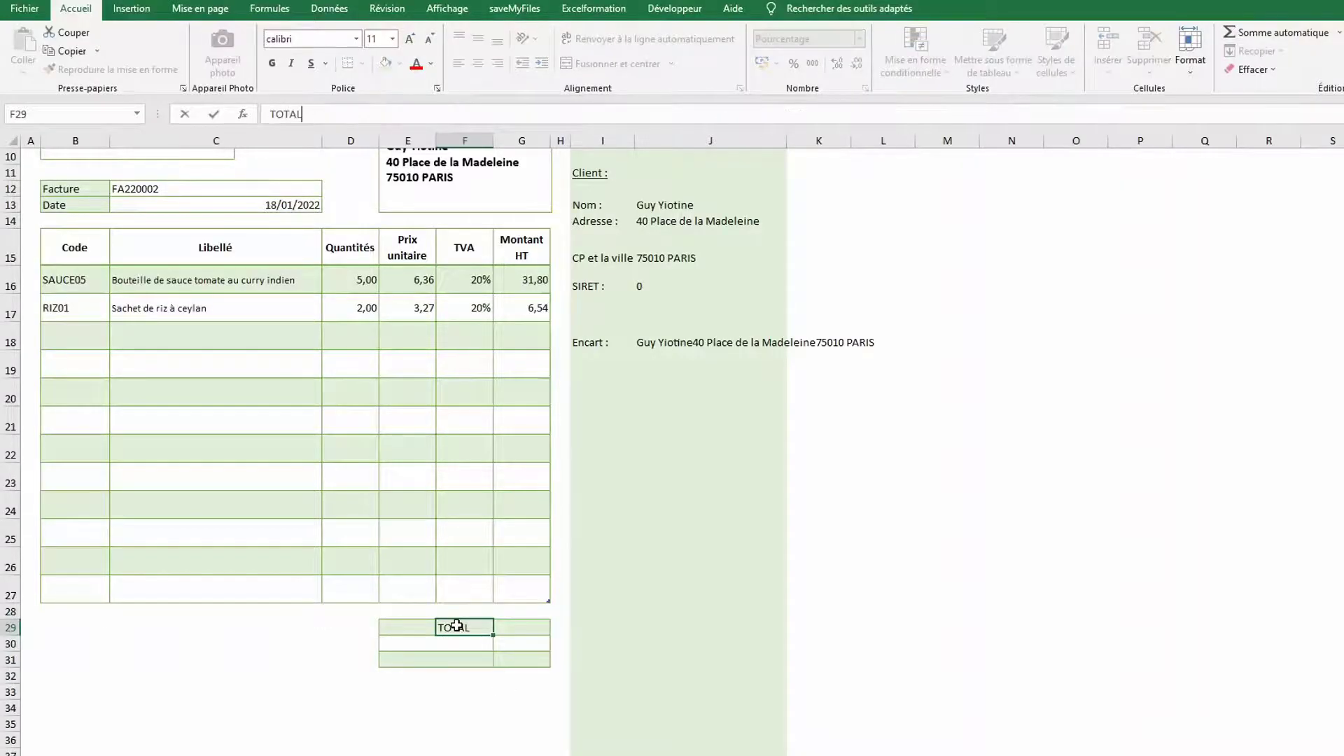
pyautogui.write(' HT')
pyautogui.press('Tab')
pyautogui.write('=somme(')
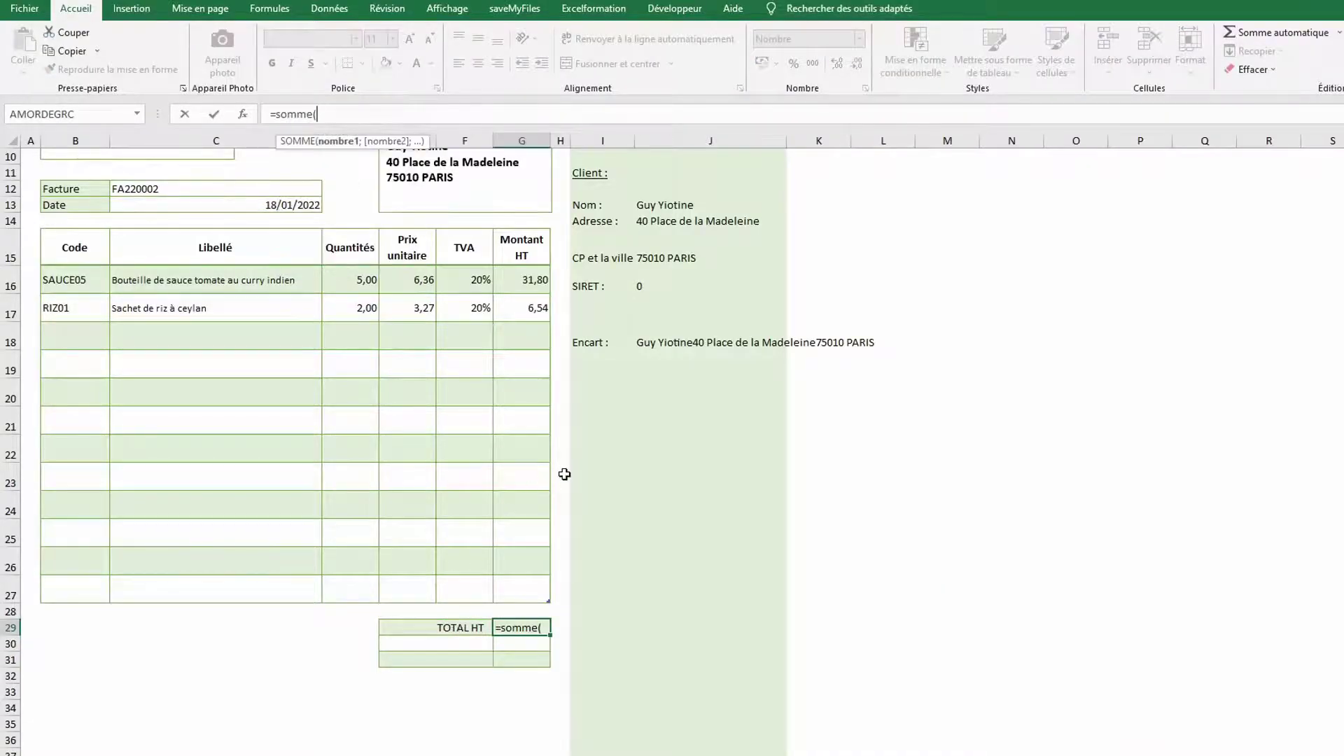
pyautogui.click(520, 225)
pyautogui.press('Return')
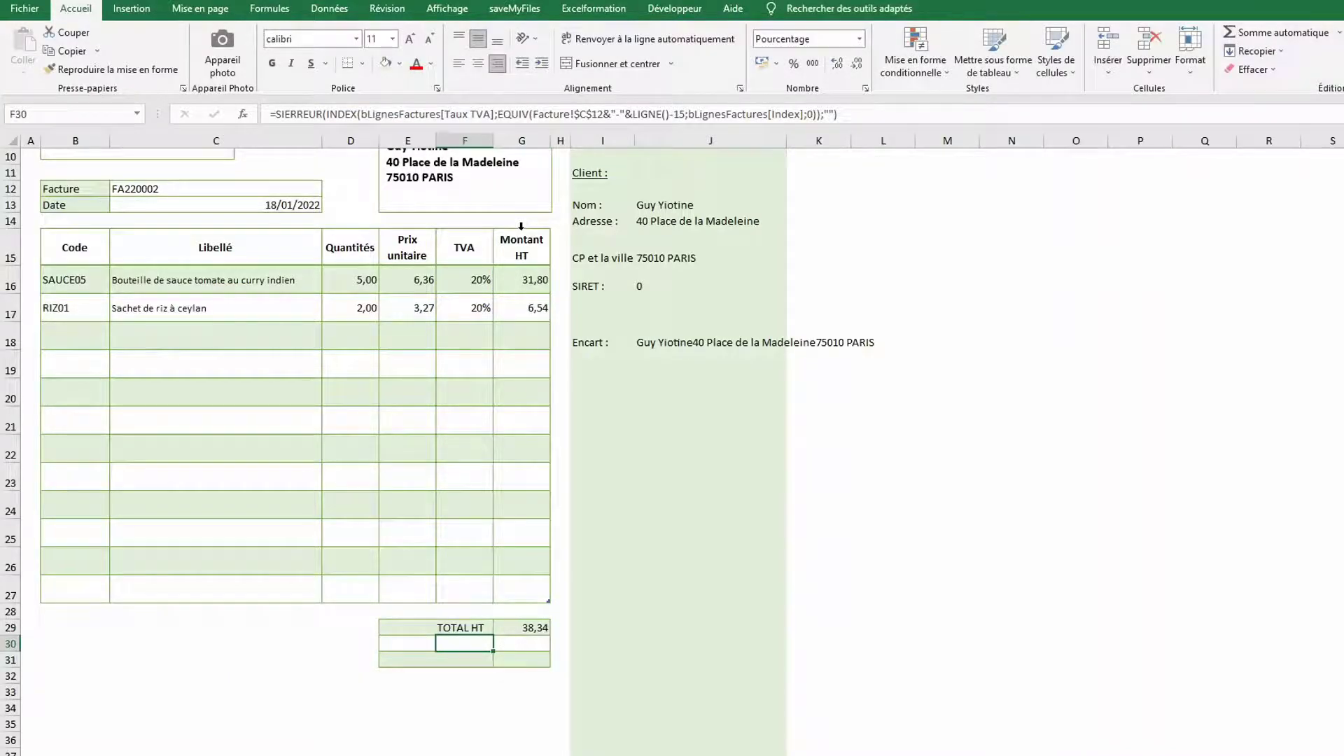
# Enter the TVA label with =SOMMEPROD(Tableau4[Montant HT];Tableau4[TVA]) beside it
pyautogui.write('TVA')
pyautogui.press('Tab')
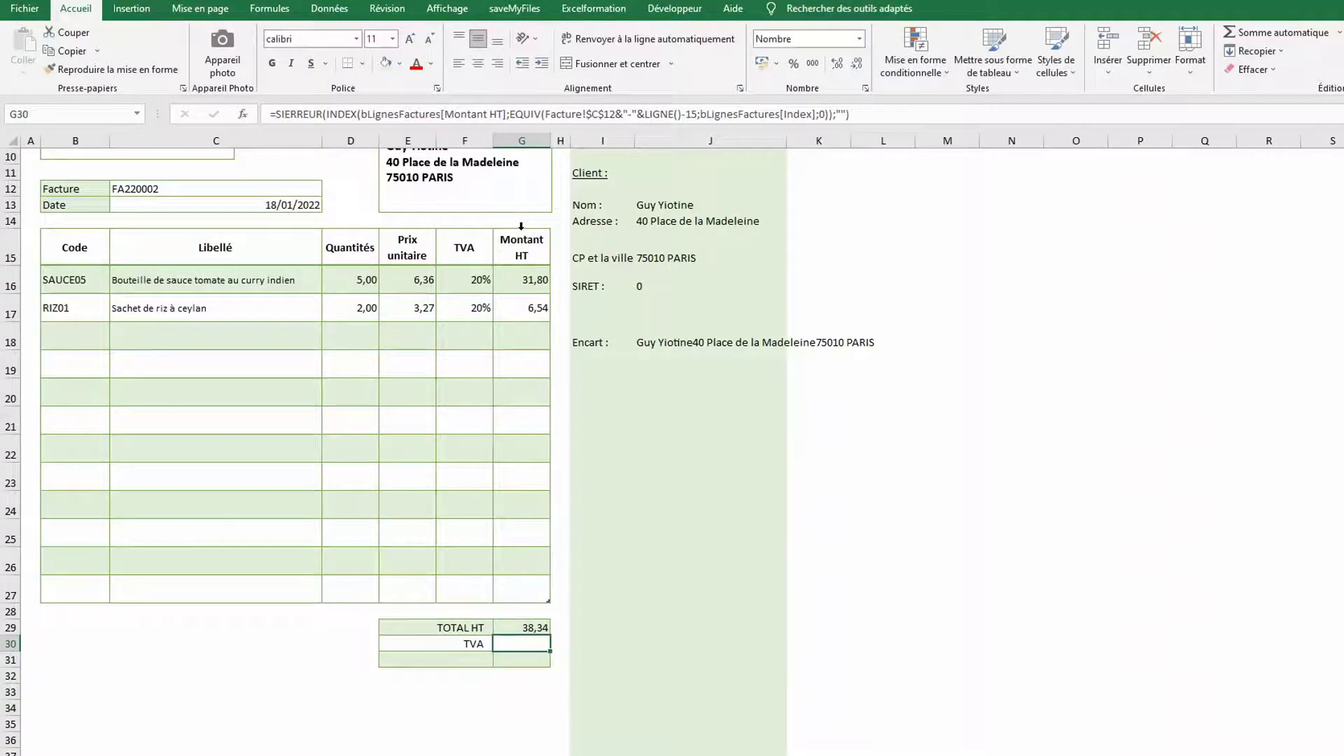
pyautogui.write('=sommep')
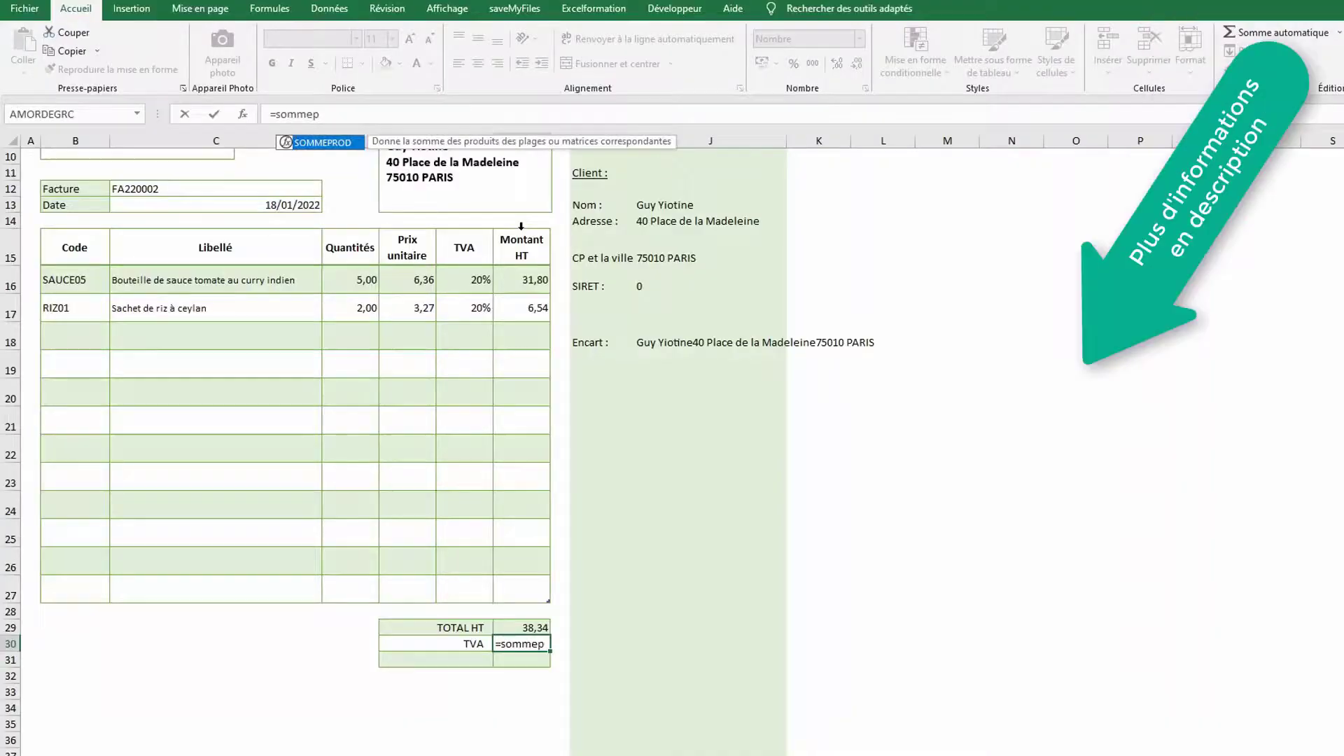
pyautogui.press('Tab')
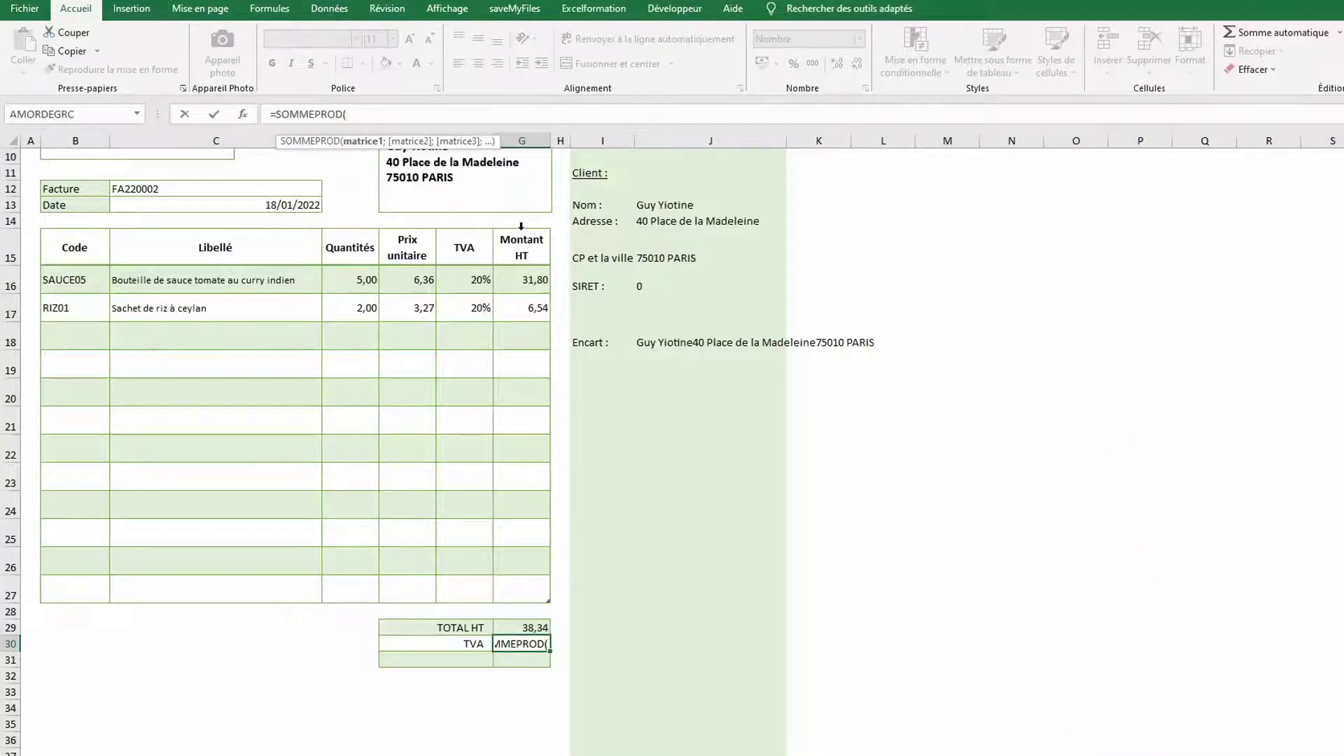
pyautogui.click(521, 225)
pyautogui.write('*')
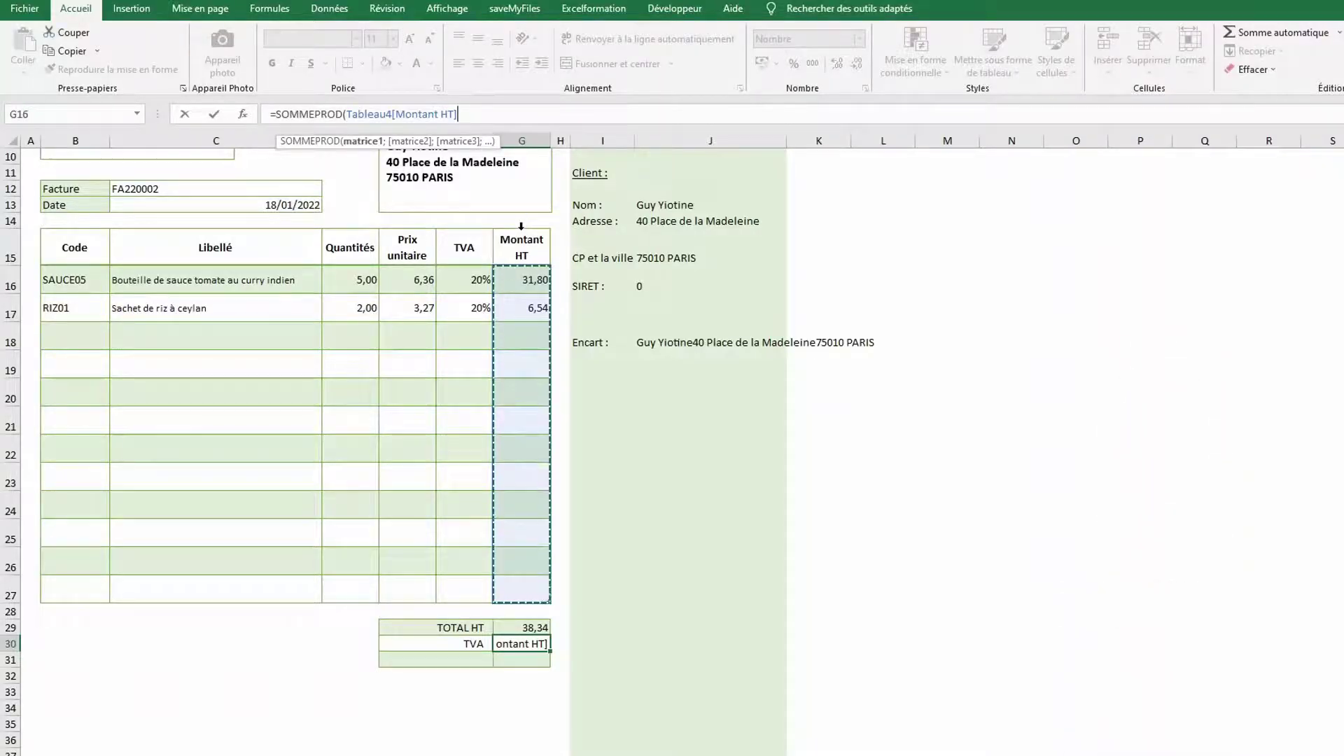
pyautogui.press('BackSpace')
pyautogui.write(';')
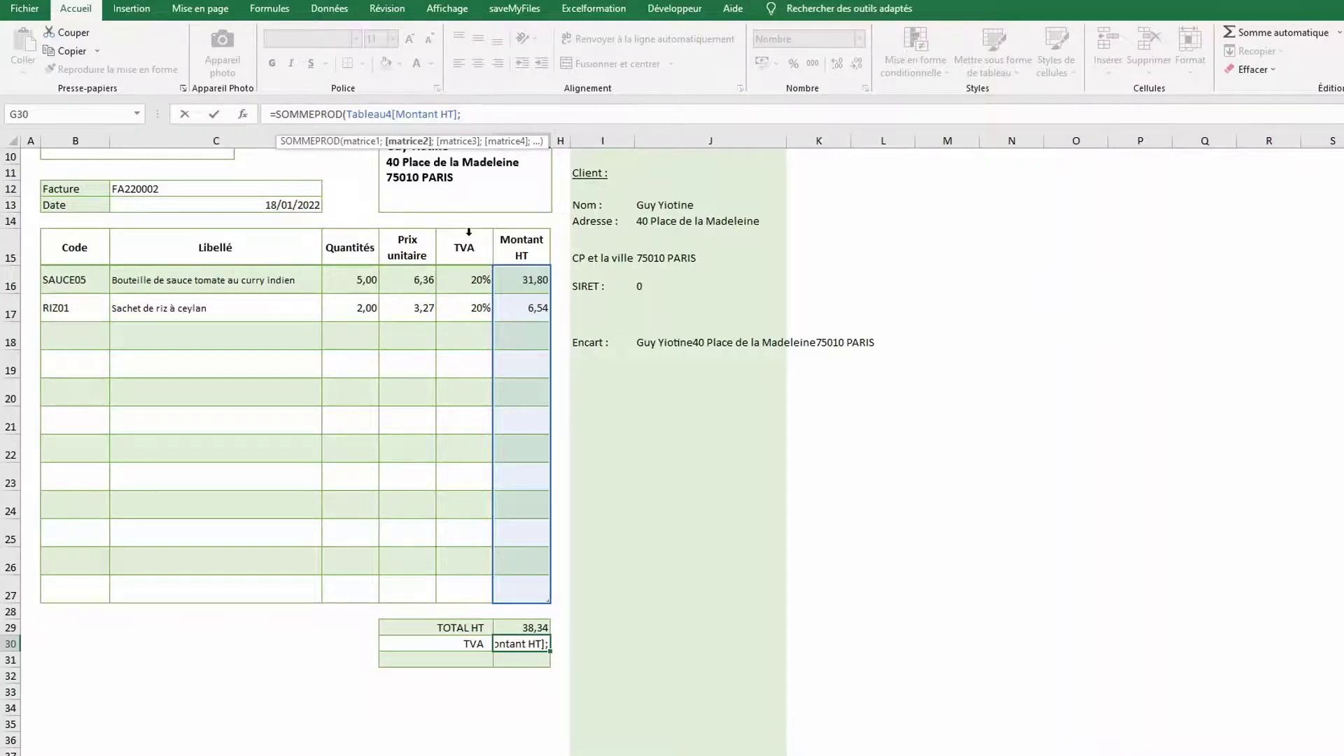
pyautogui.click(468, 232)
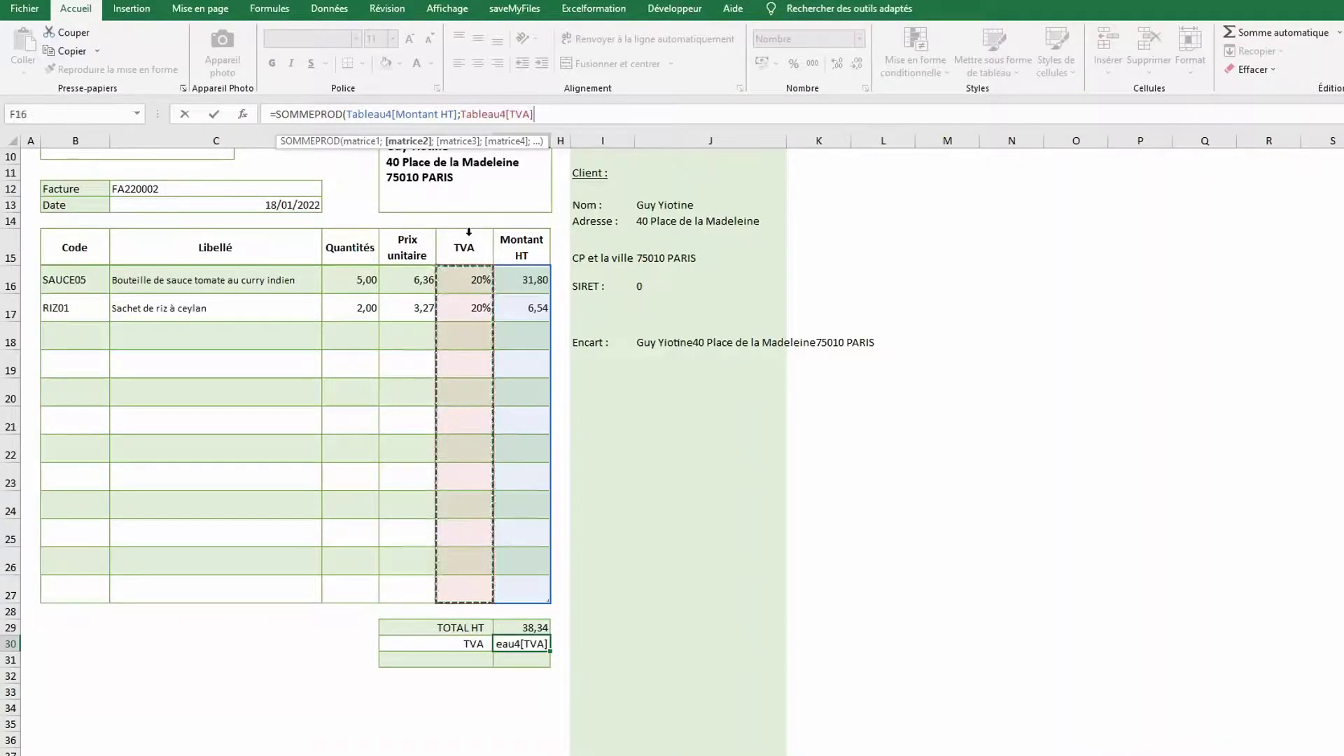
pyautogui.write(')')
pyautogui.press('Return')
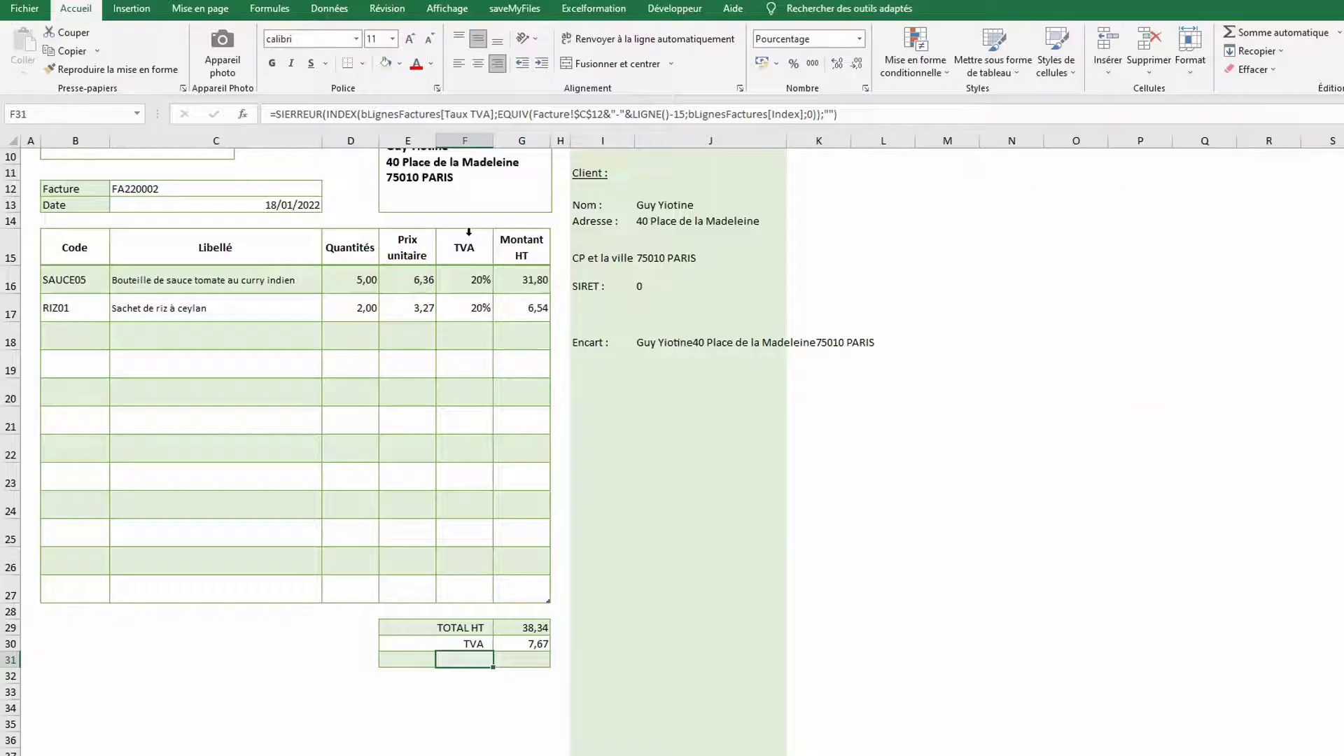
# Enter the TOTAL TTC label with =SOMME(G29:G30) beside it
pyautogui.write('TOTAL')
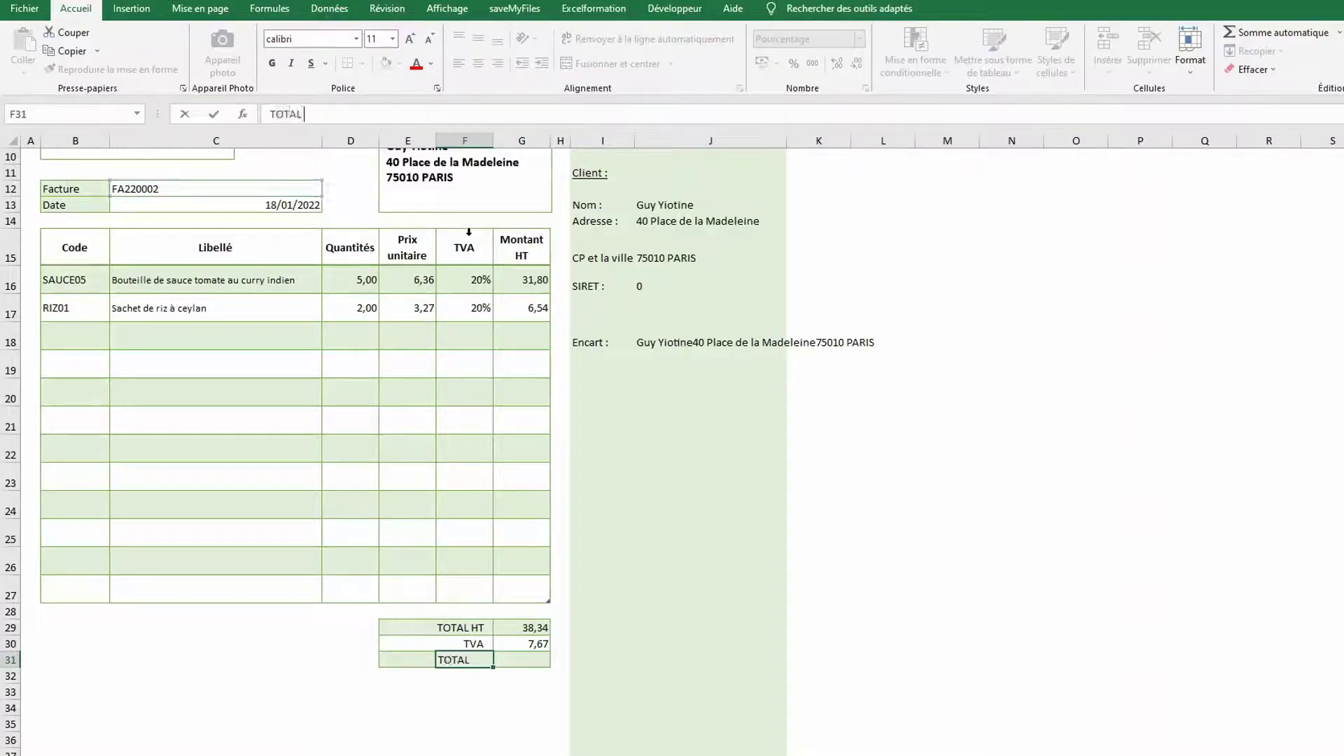
pyautogui.write(' TTC')
pyautogui.press('Tab')
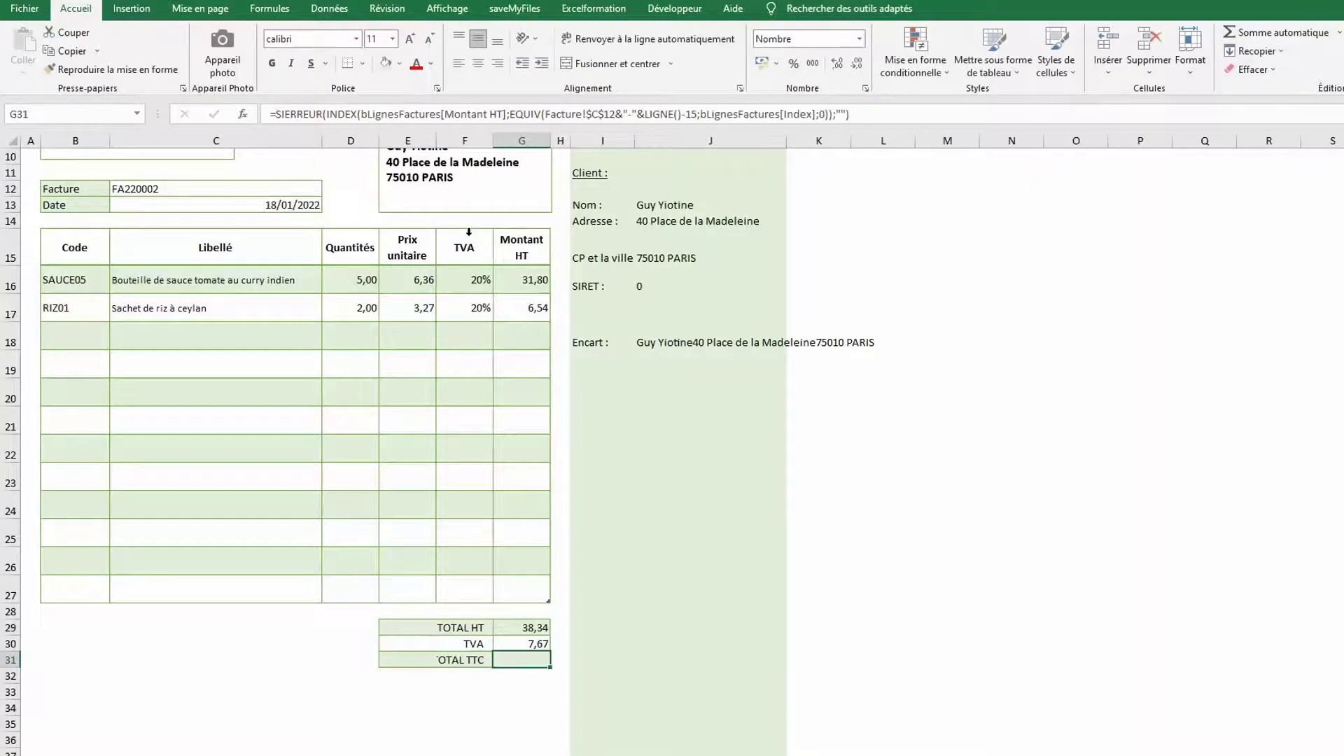
pyautogui.write('=somme(')
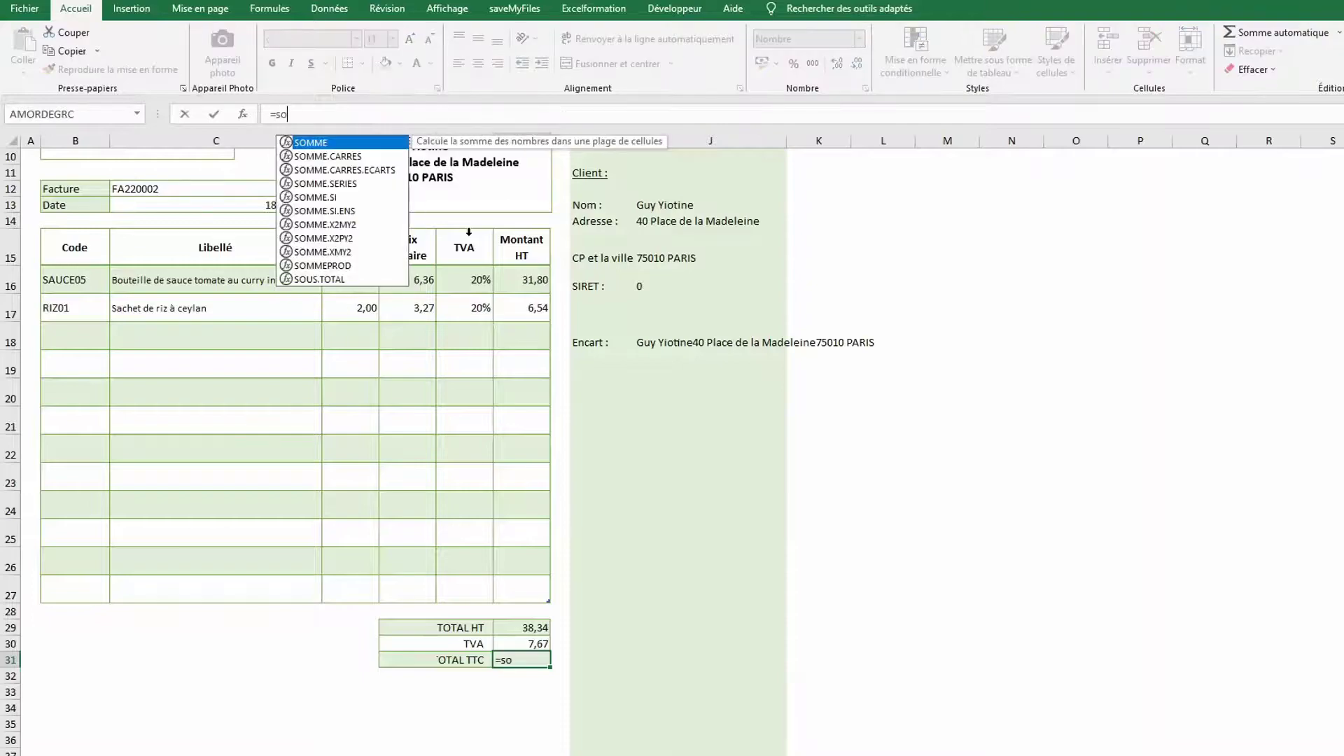
pyautogui.press('Up')
pyautogui.hotkey('shift', 'Up')
pyautogui.write(')')
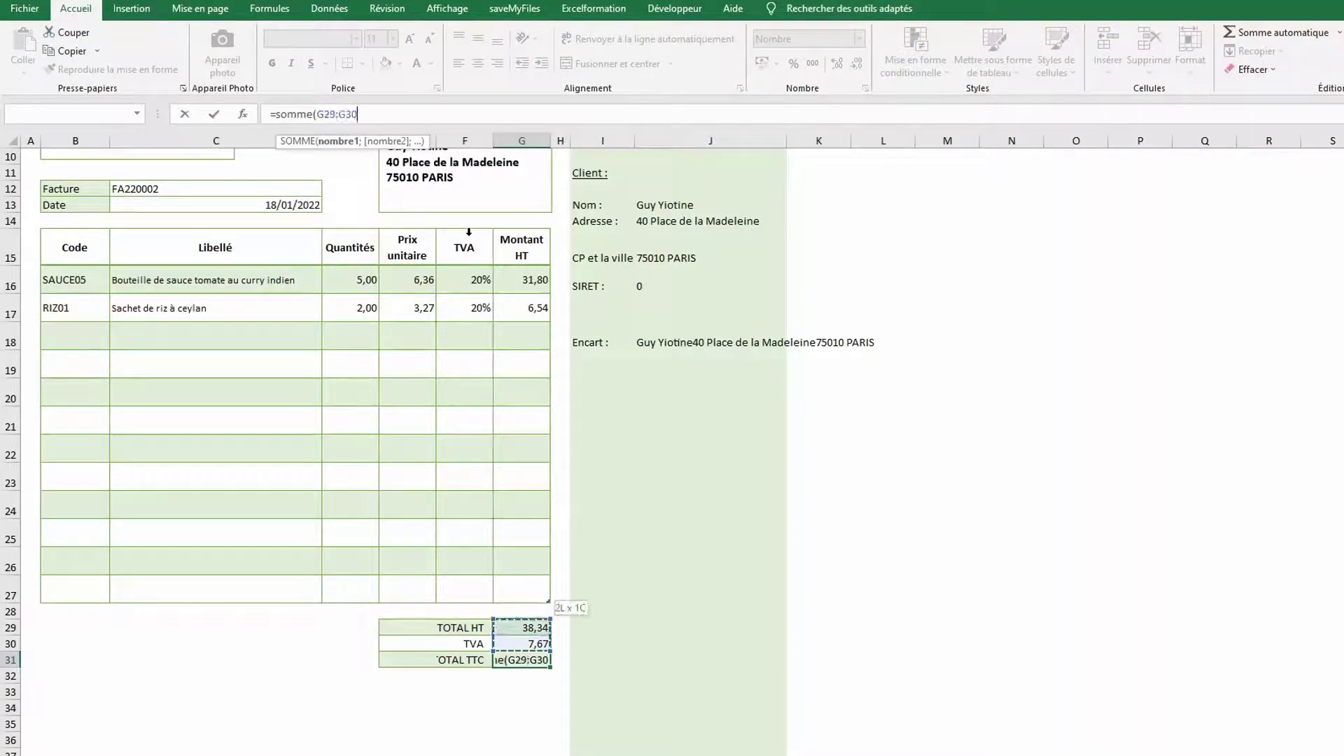
pyautogui.press('Return')
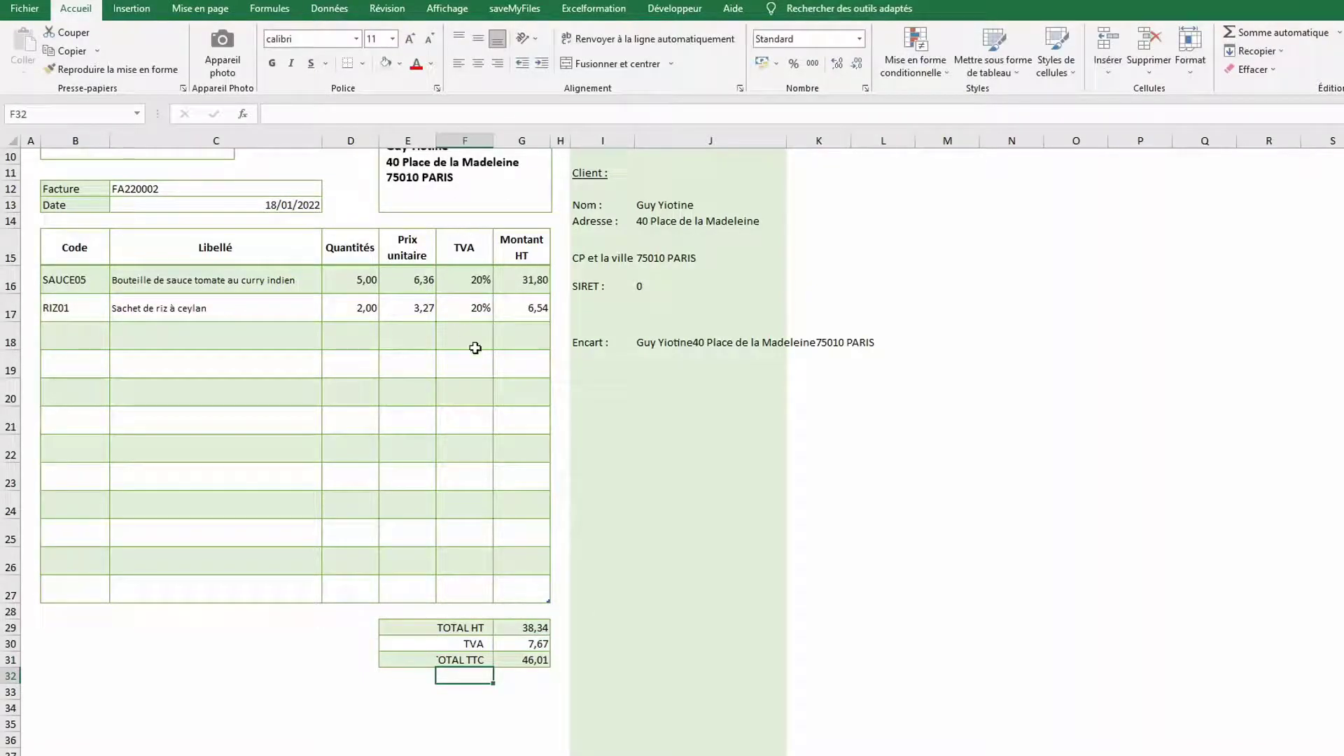
pyautogui.moveTo(411, 628); pyautogui.dragTo(410, 659)
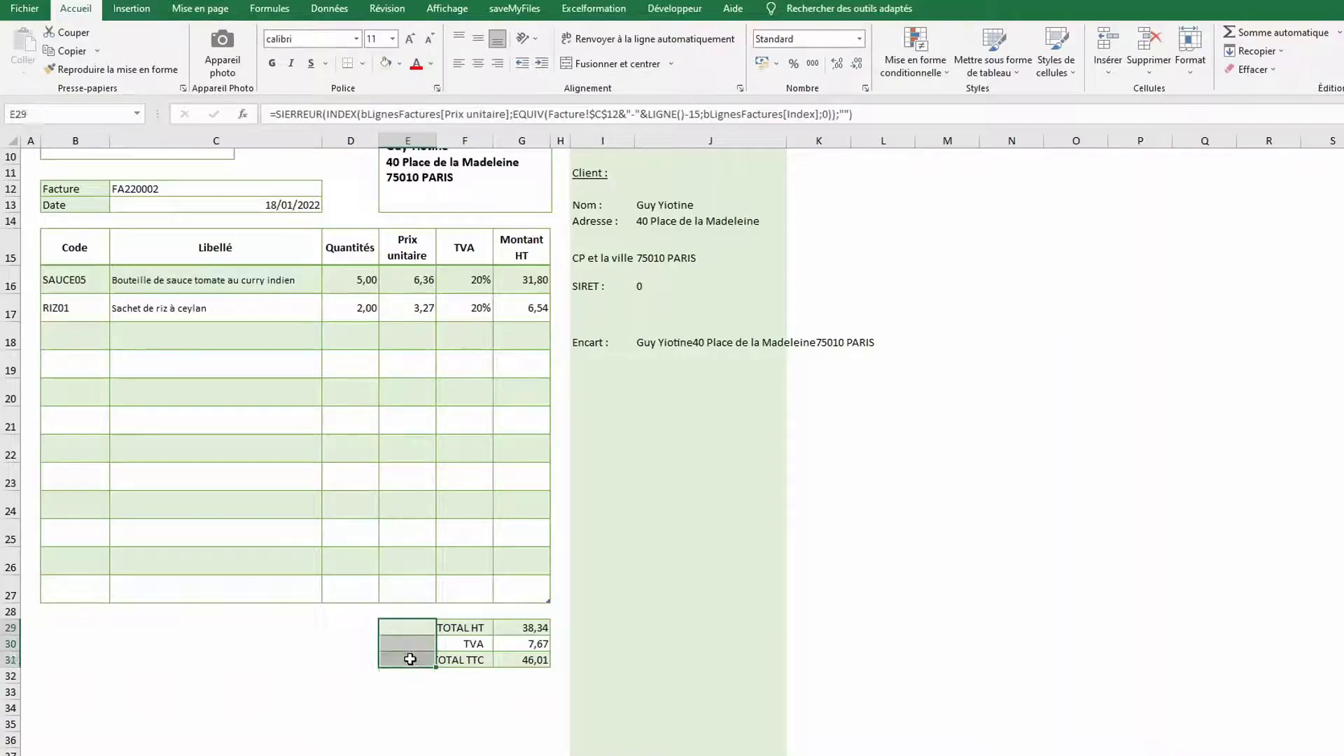
# Clear the stray cells E29:E31, bold the TOTAL TTC line, and make rows 29–31 taller
pyautogui.press('Delete')
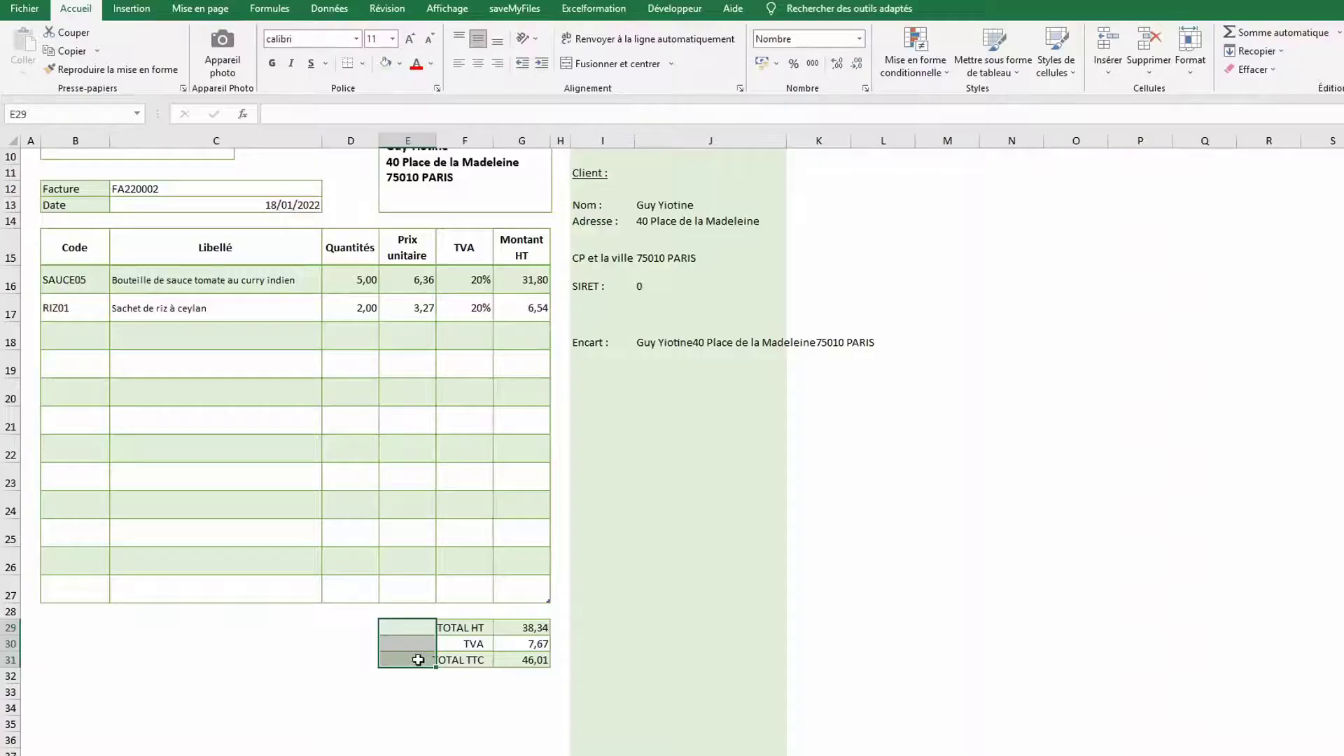
pyautogui.click(472, 674)
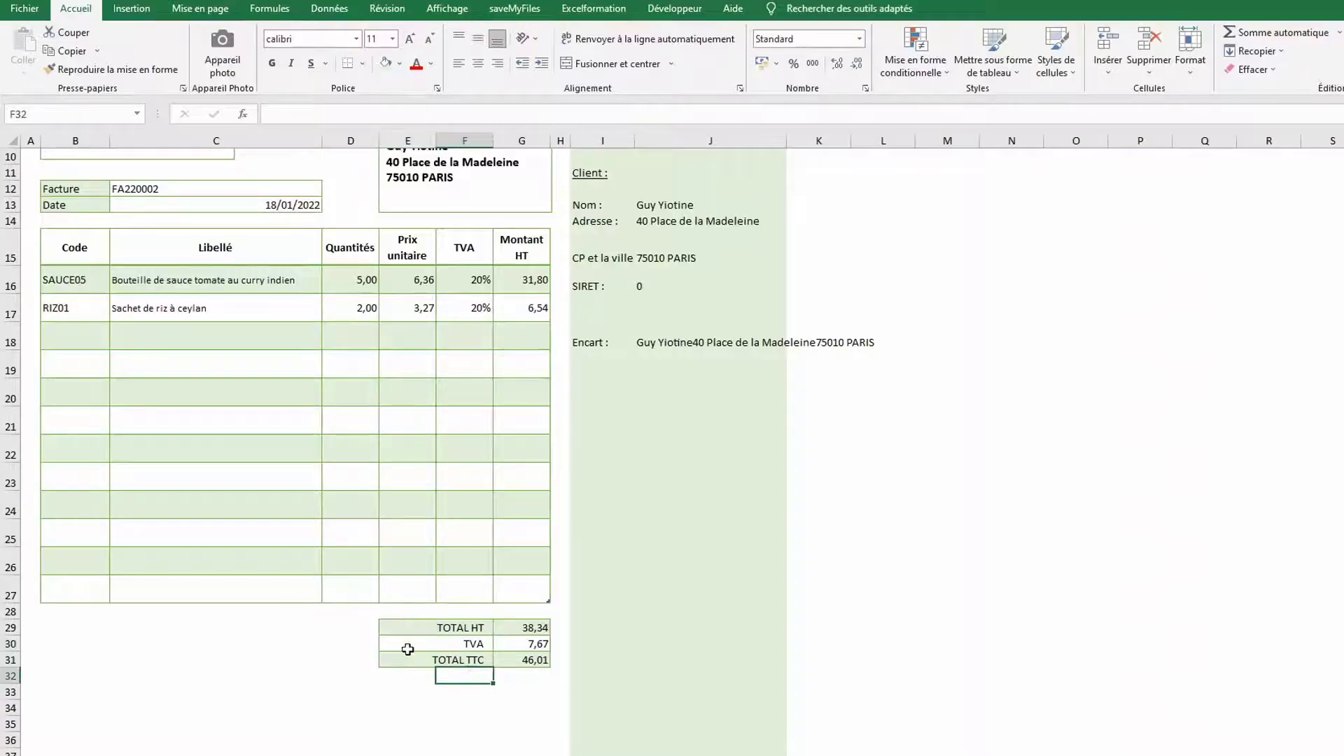
pyautogui.moveTo(410, 659); pyautogui.dragTo(514, 666)
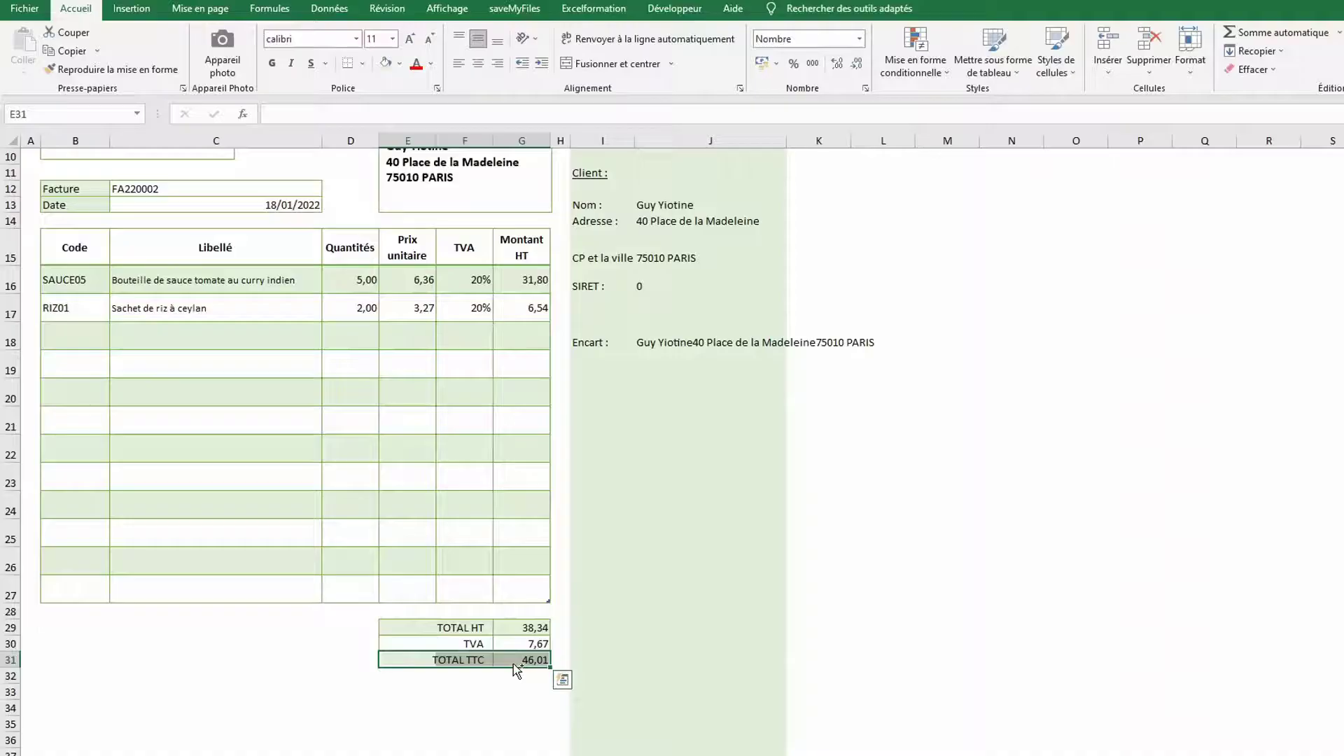
pyautogui.hotkey('ctrl', 'g')
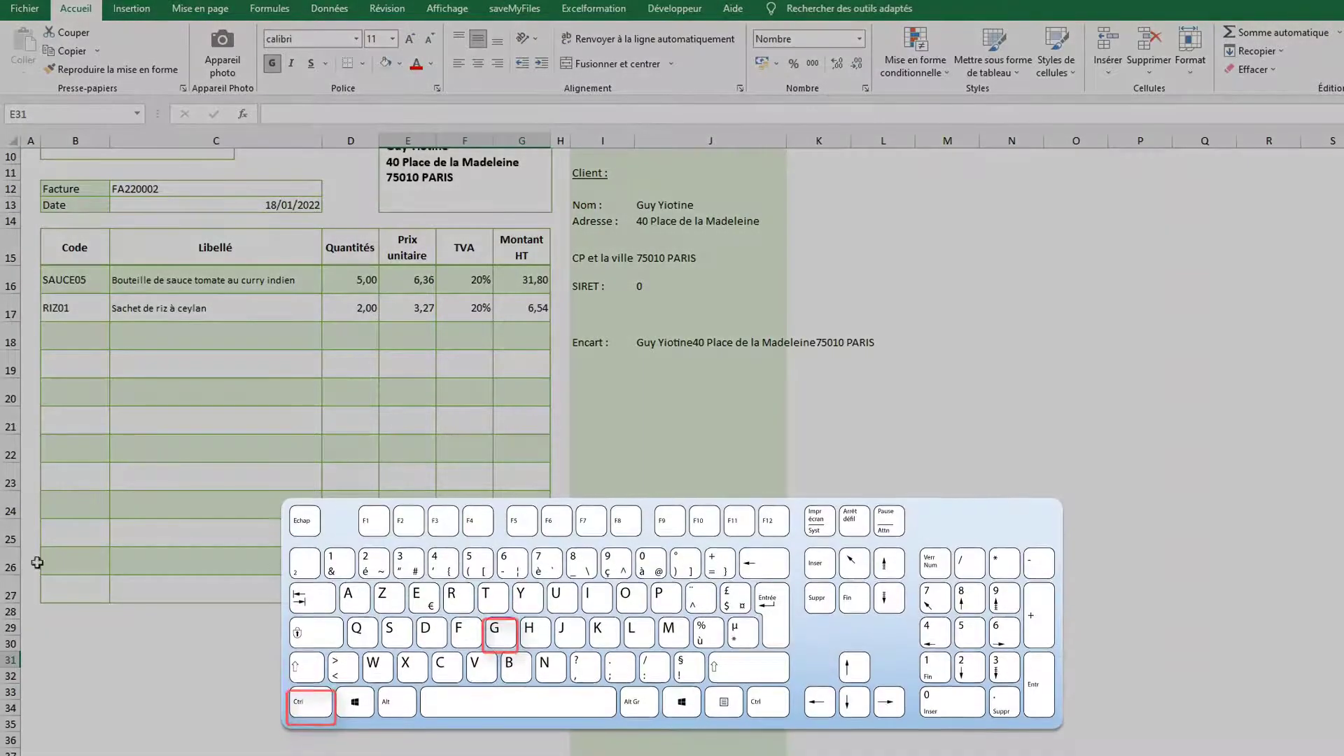
pyautogui.moveTo(8, 625)
pyautogui.mouseDown()
pyautogui.moveTo(4, 660)
pyautogui.moveTo(9, 636)
pyautogui.moveTo(10, 647)
pyautogui.mouseUp()
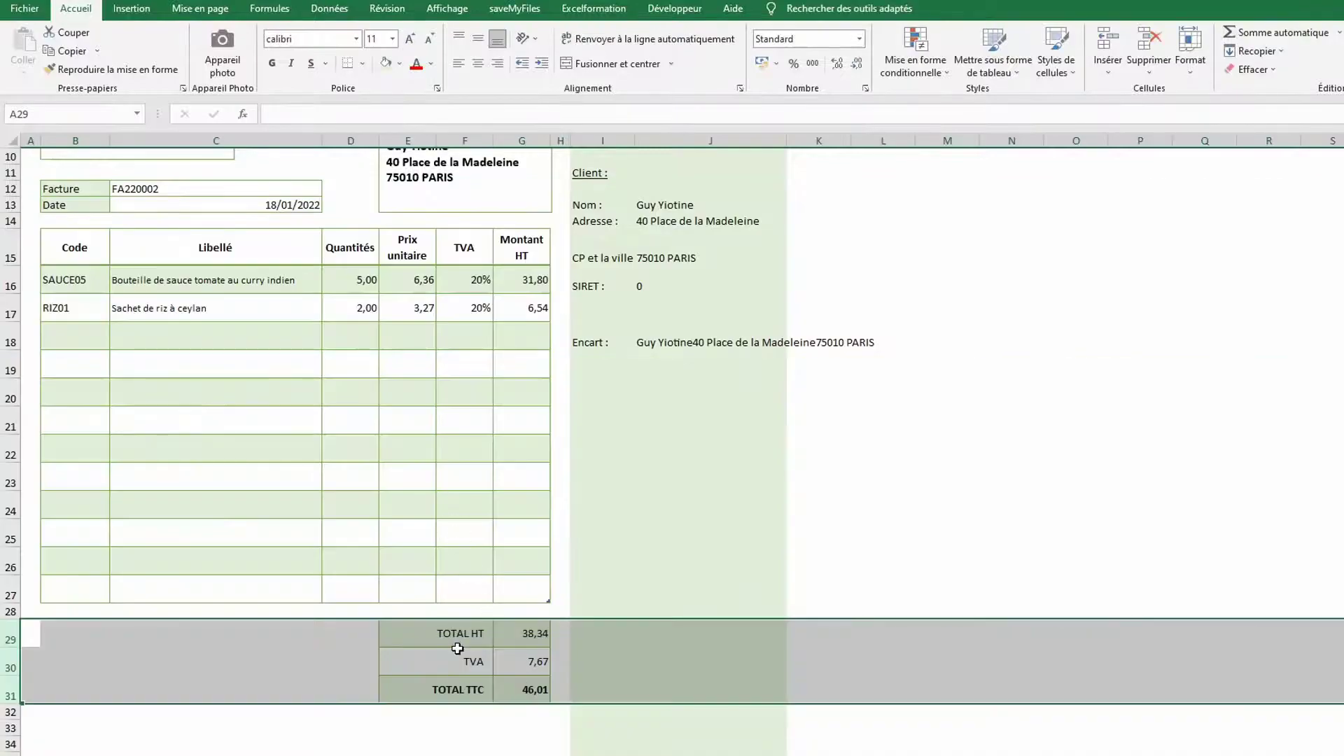
# Type the labels Échéance in B29 and Règlement in B30
pyautogui.click(65, 637)
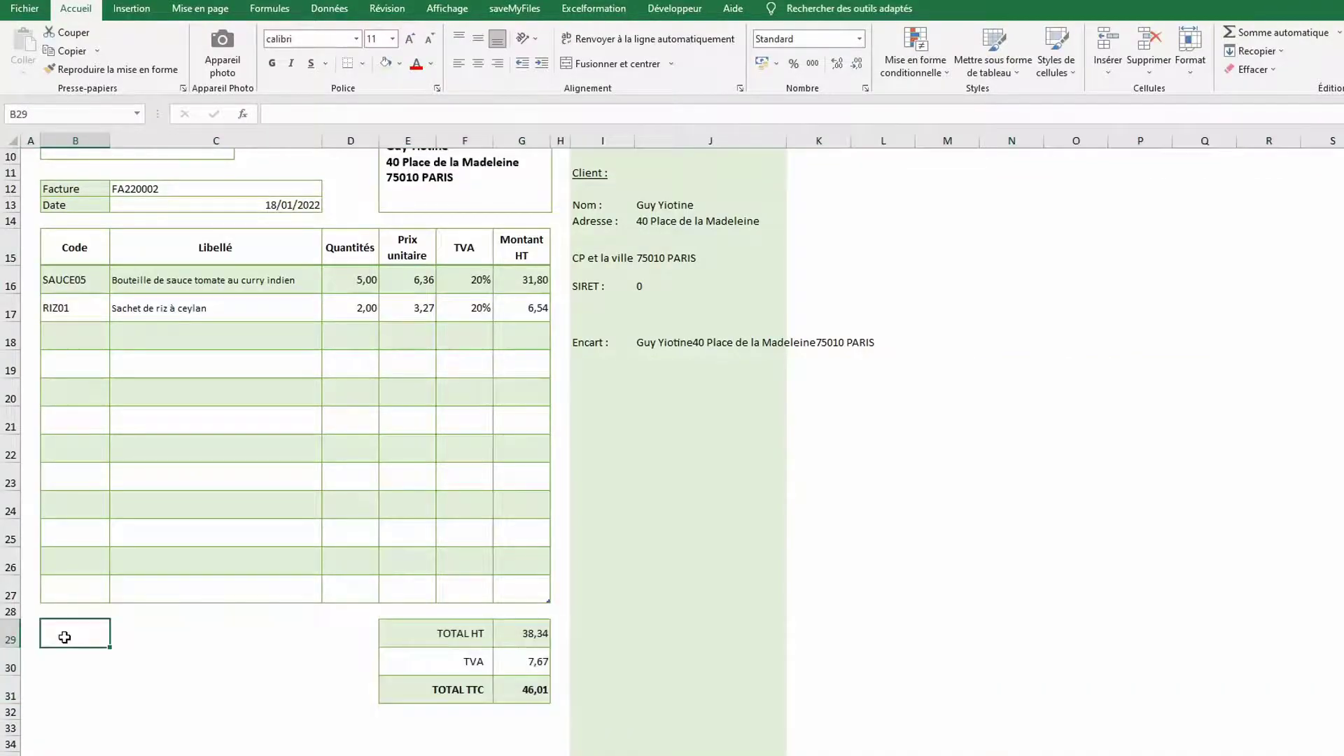
pyautogui.write('É')
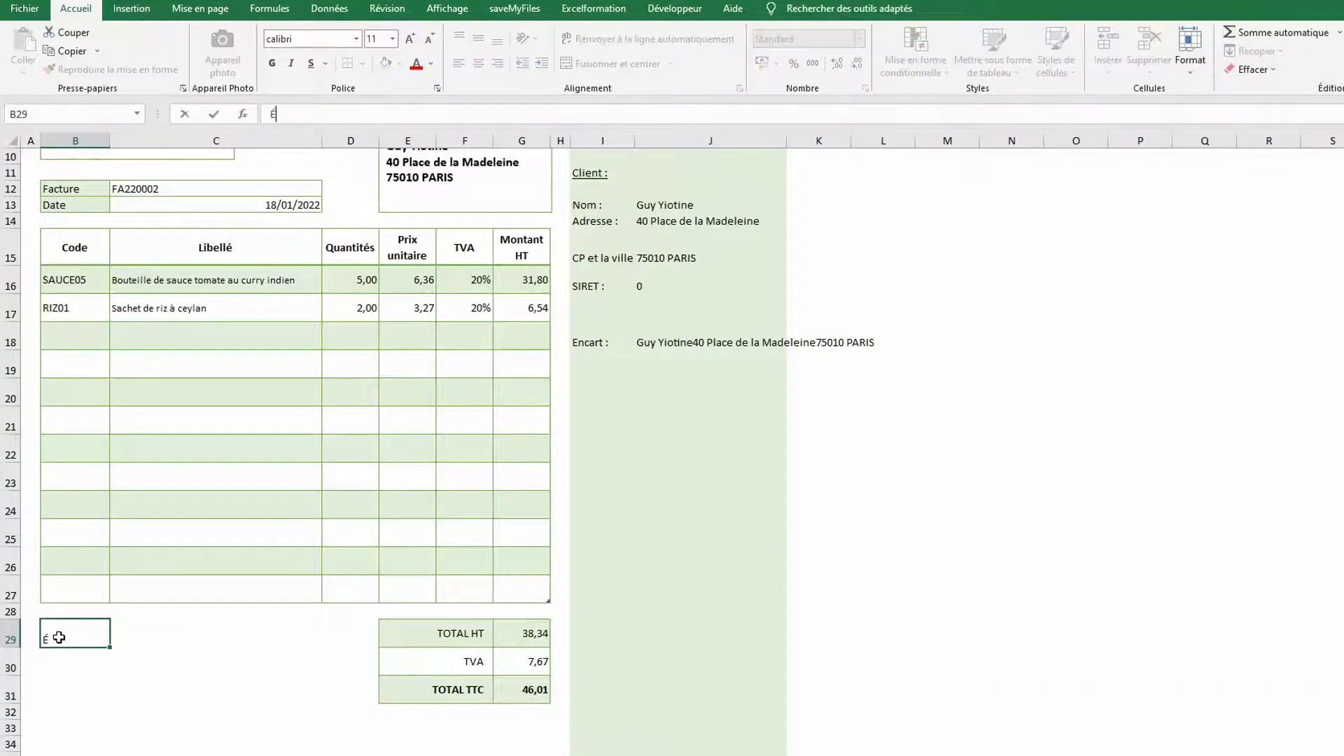
pyautogui.write('chéance')
pyautogui.press('Return')
pyautogui.write('Règlement')
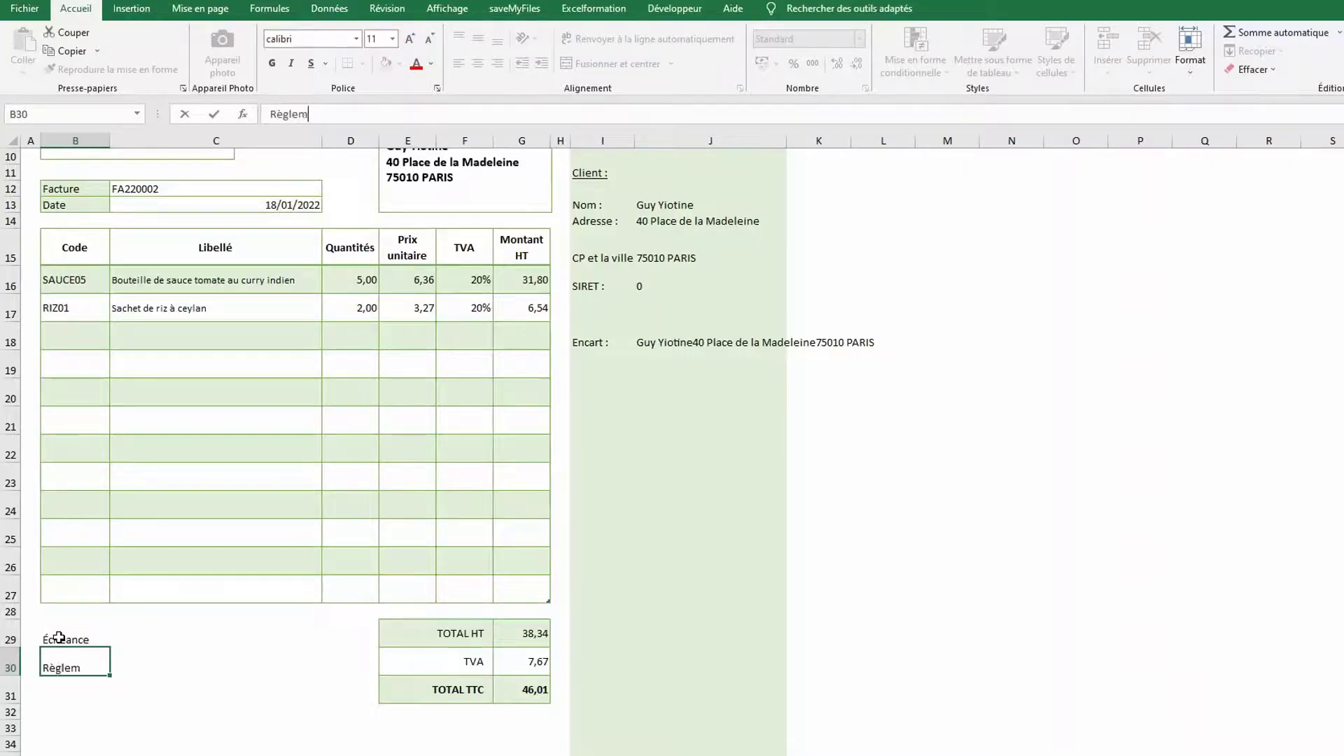
pyautogui.press('Up')
pyautogui.press('Right')
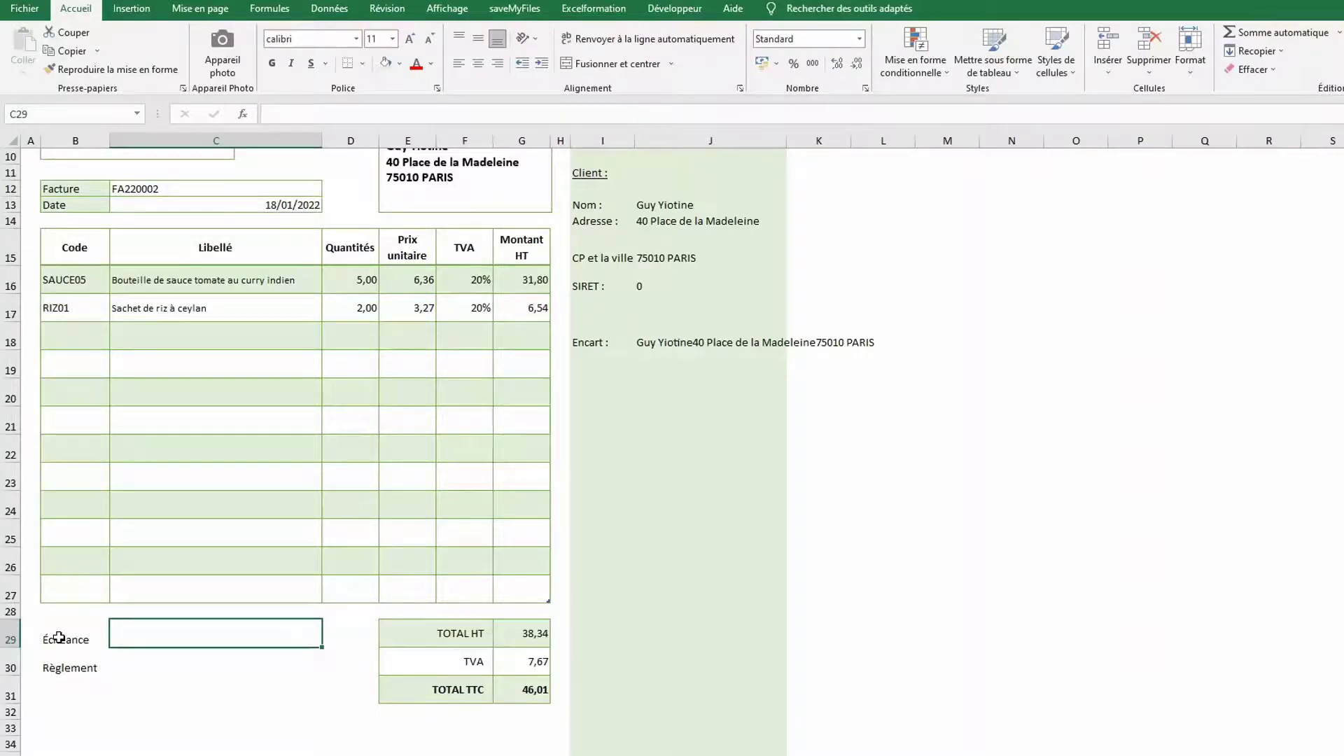
# Enter =C13+30 as the due date in C29 and Virement as the payment method in C30
pyautogui.write('=')
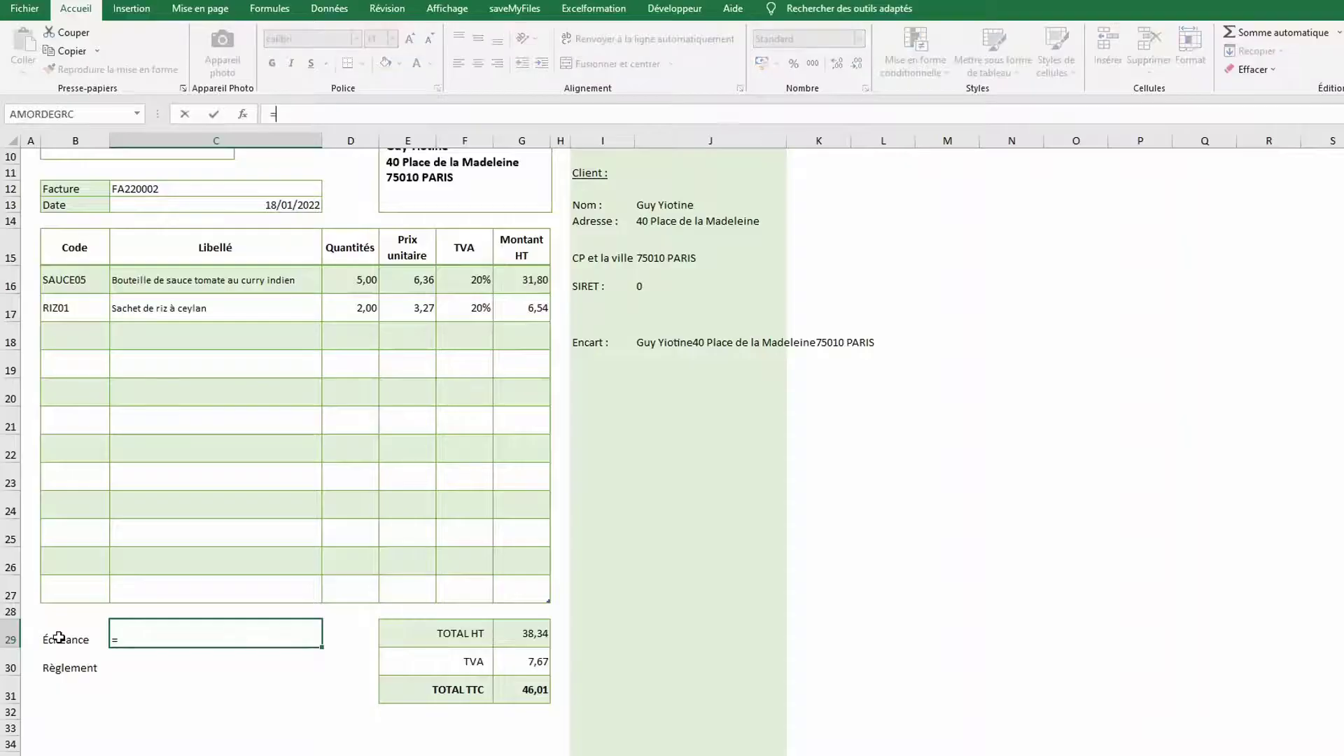
pyautogui.click(292, 203)
pyautogui.write('+')
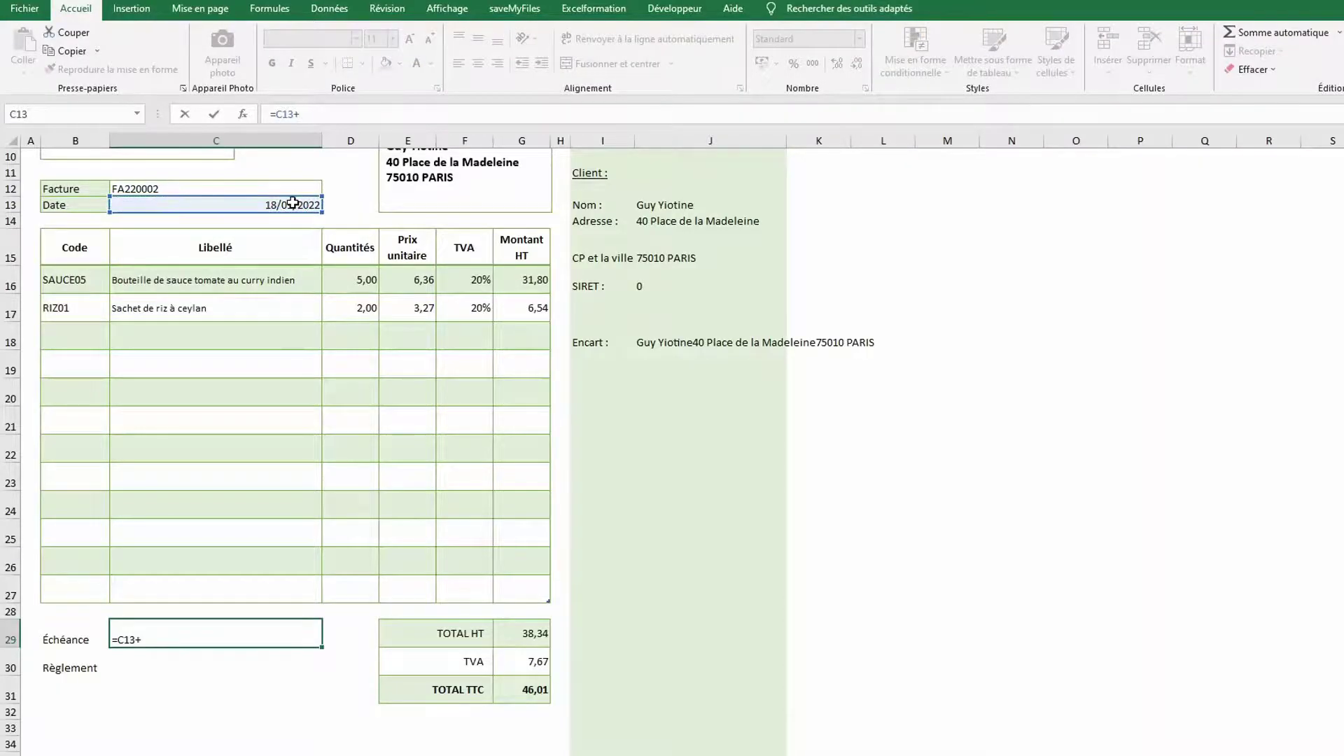
pyautogui.write('30')
pyautogui.press('Return')
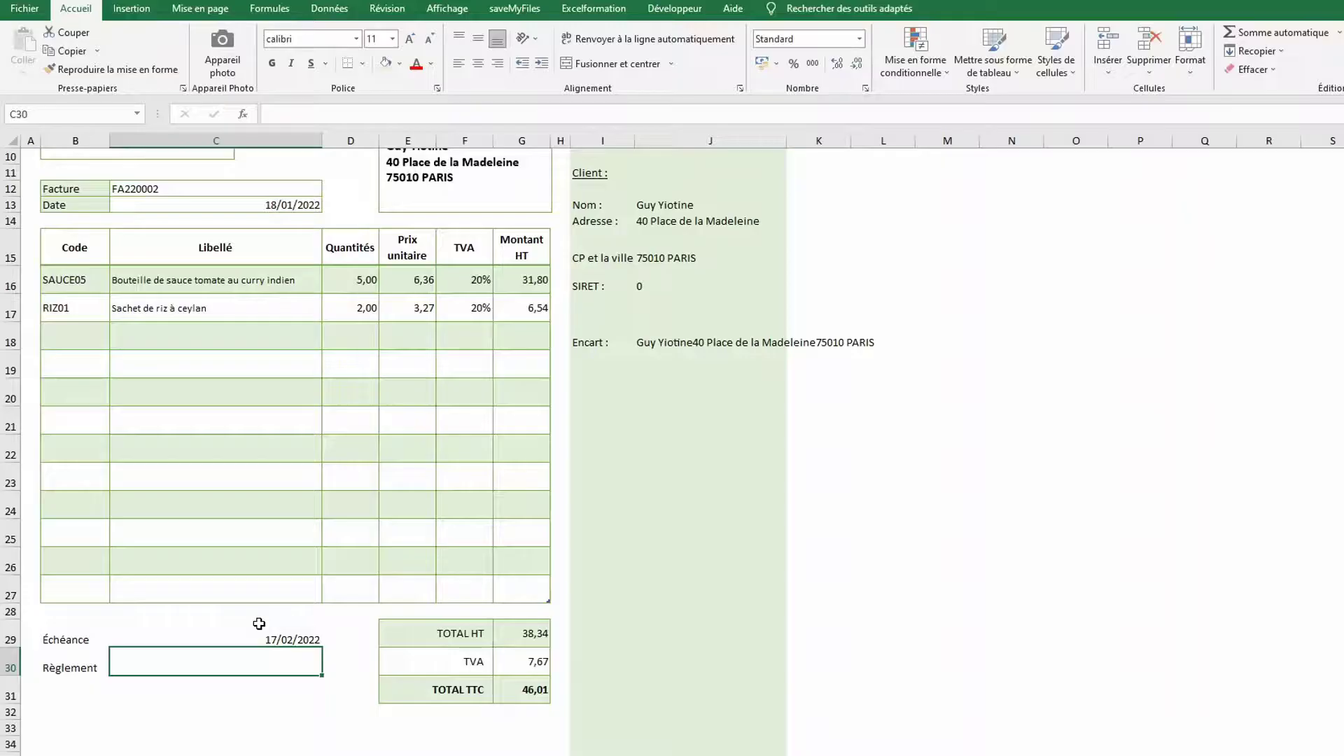
pyautogui.write('Virement')
pyautogui.press('Return')
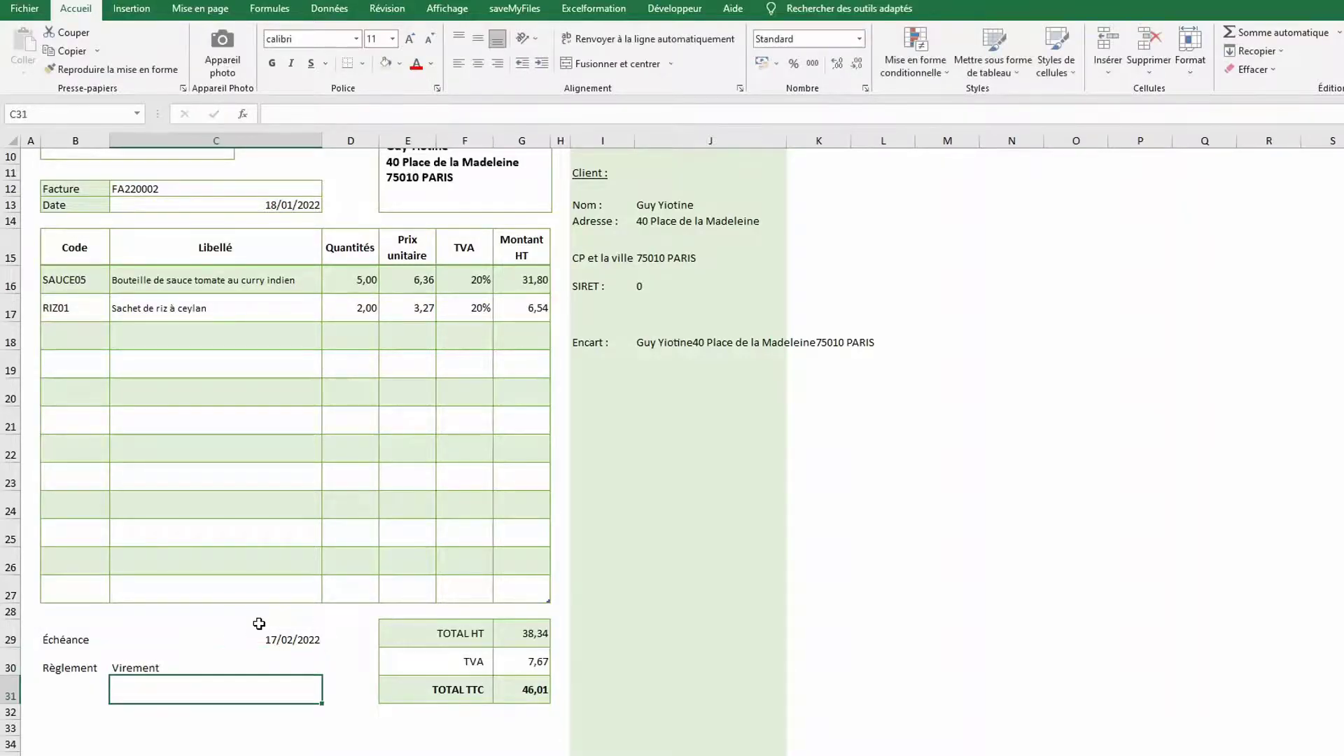
pyautogui.moveTo(89, 561); pyautogui.dragTo(162, 585)
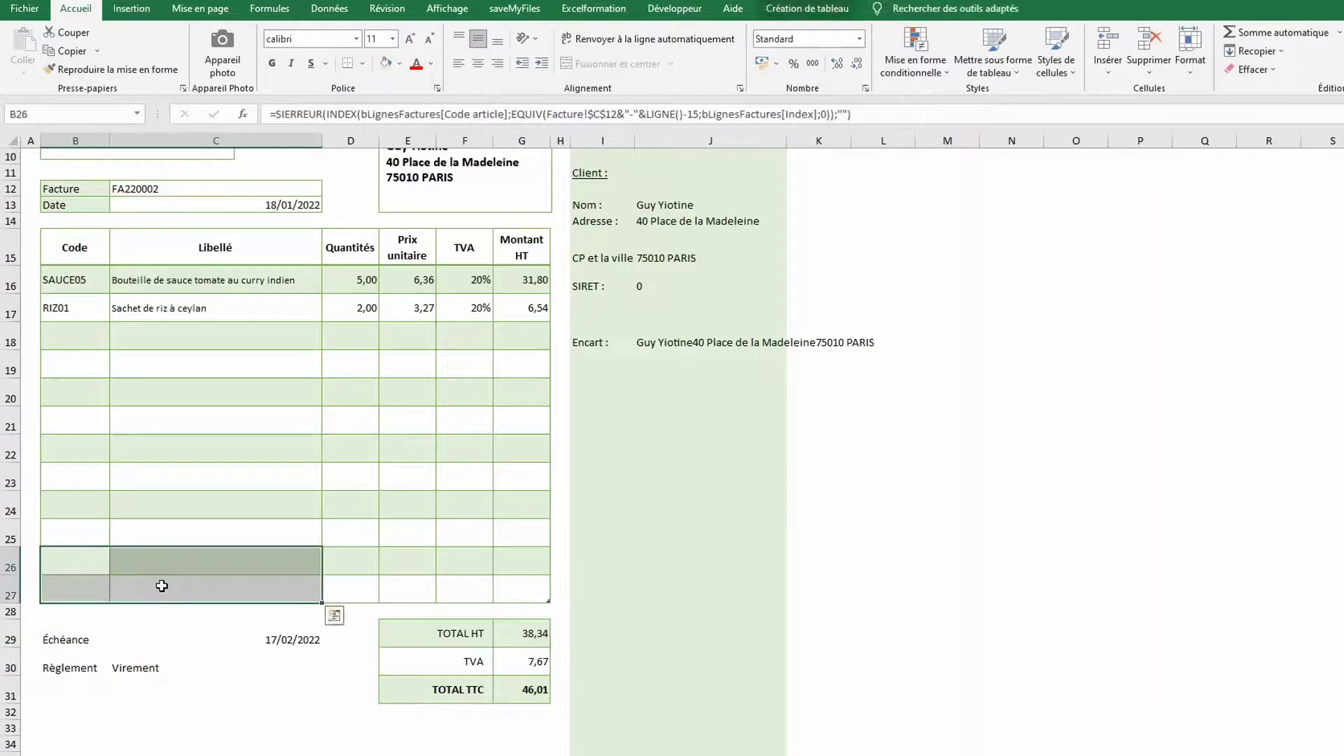
# Copy the item table's formatting onto B29:C30 and show the due date as a short date
pyautogui.click(135, 70)
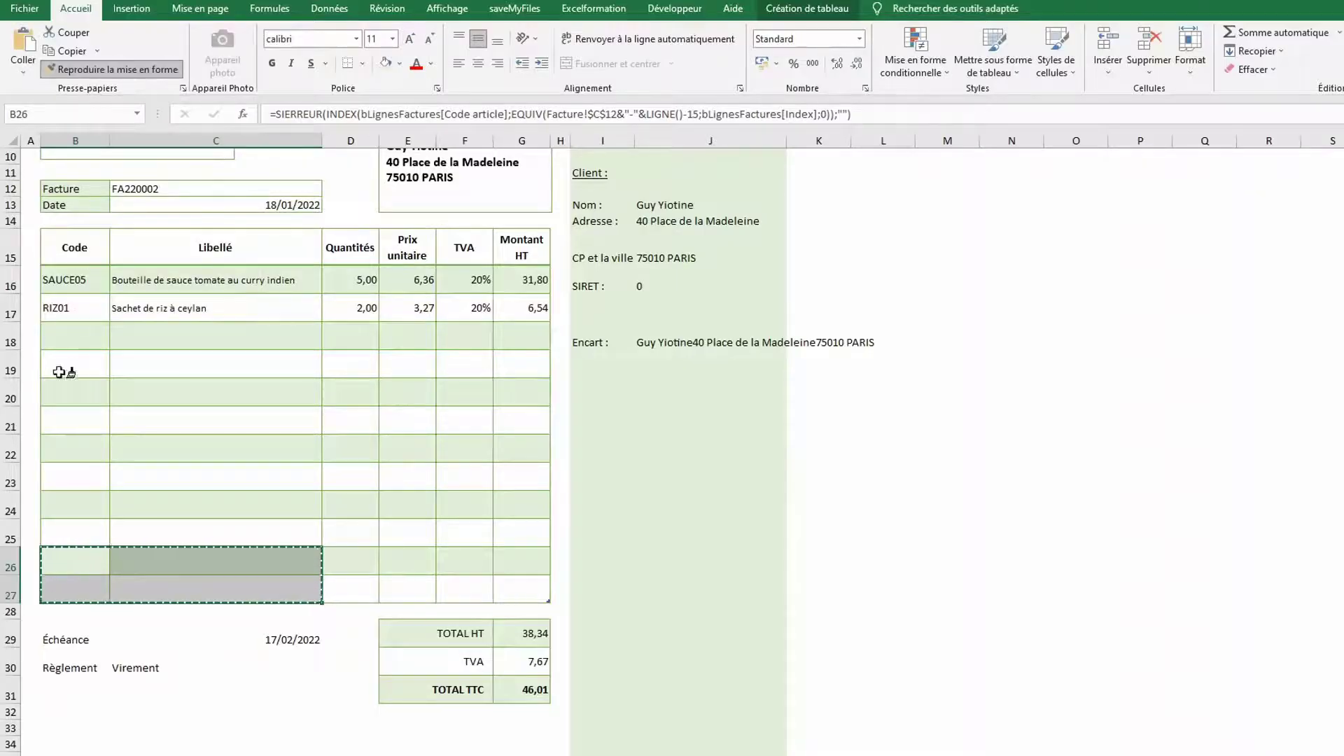
pyautogui.moveTo(53, 633)
pyautogui.mouseDown()
pyautogui.moveTo(180, 654)
pyautogui.moveTo(171, 660)
pyautogui.mouseUp()
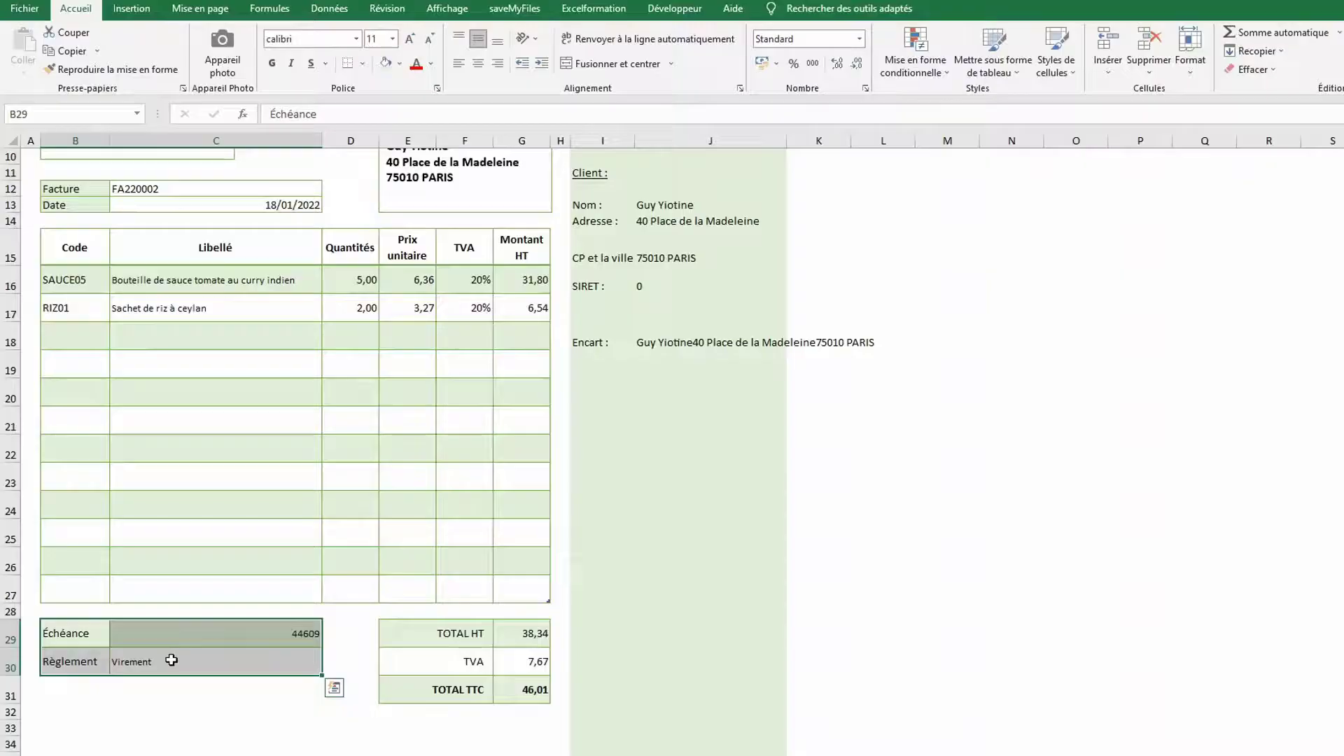
pyautogui.click(200, 632)
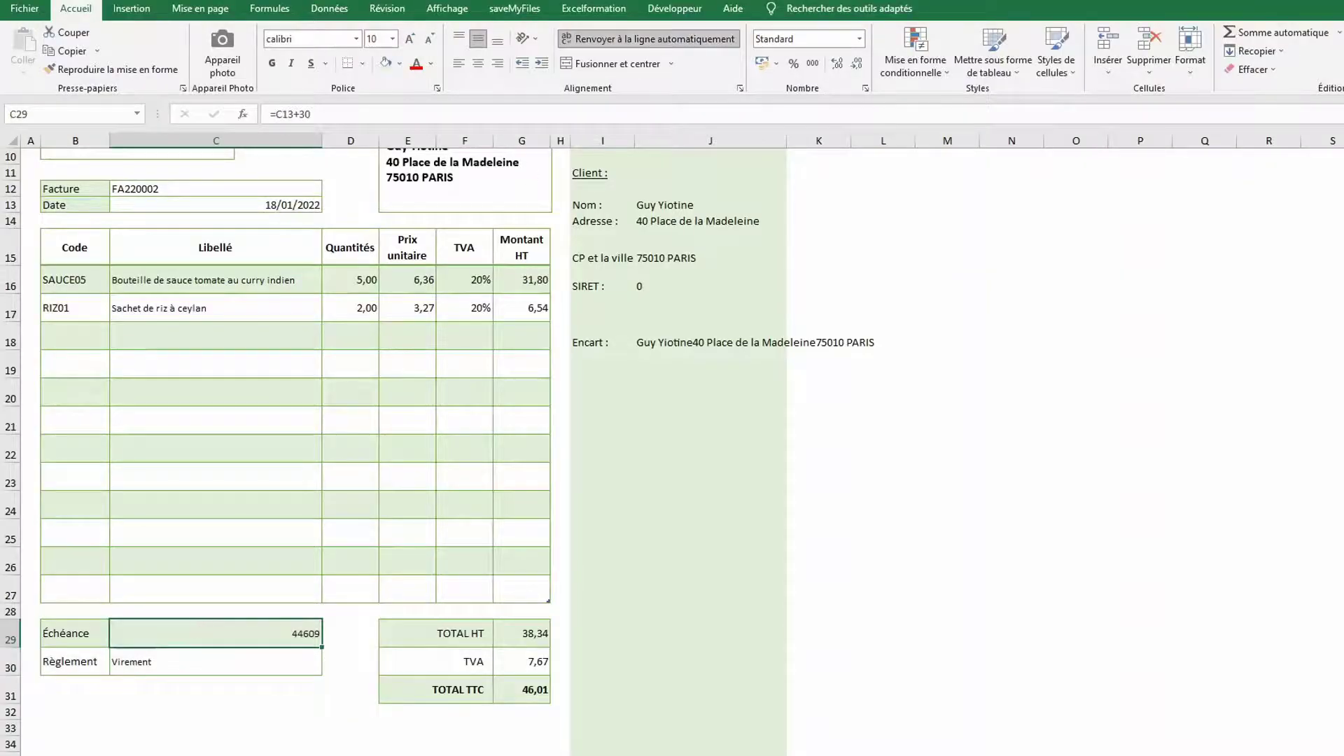
pyautogui.click(861, 40)
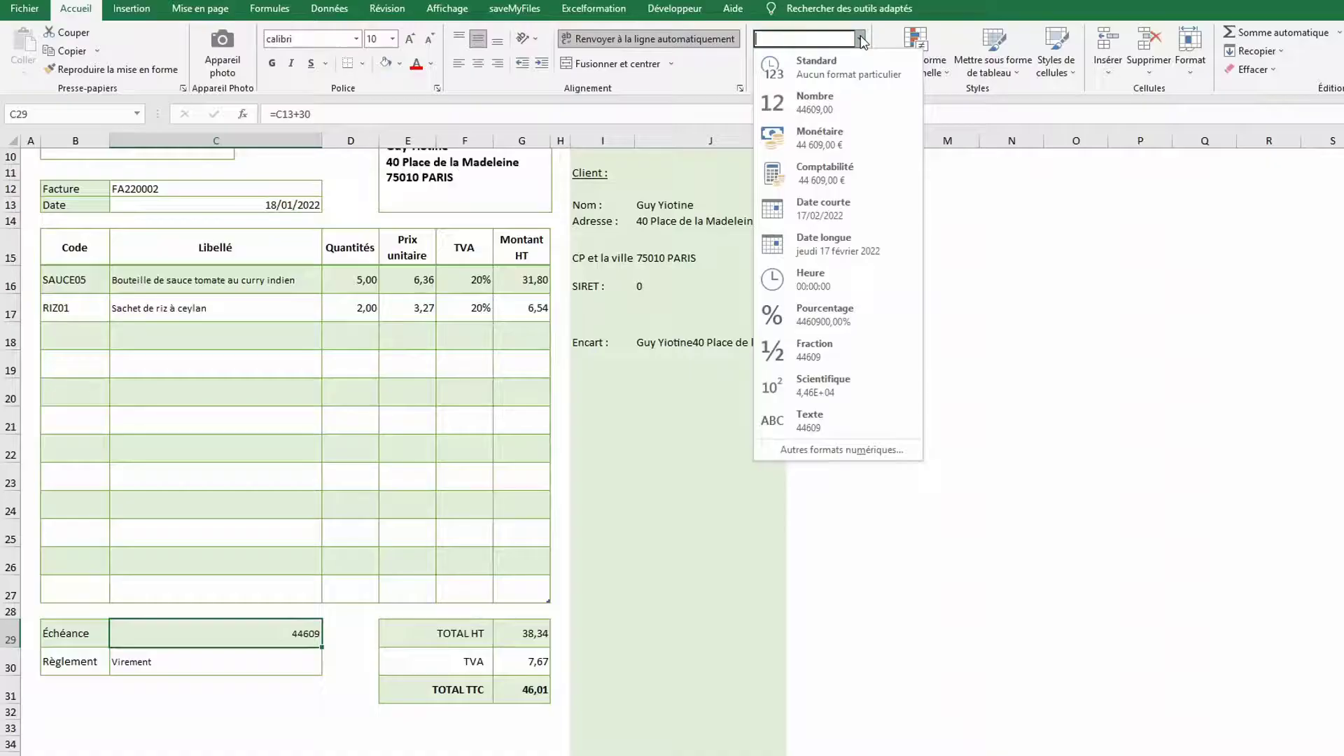
pyautogui.click(814, 210)
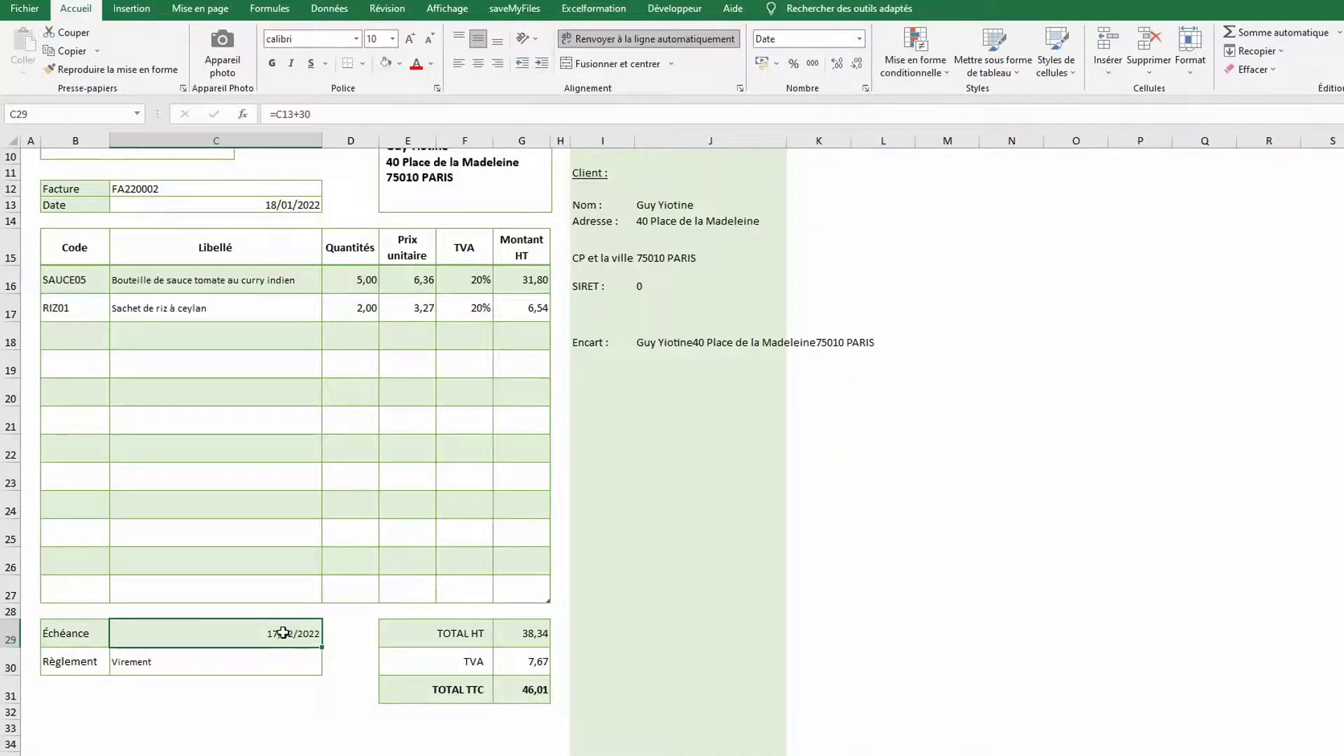
# Set the due date and Virement values to font size 12 and centre them
pyautogui.moveTo(283, 632); pyautogui.dragTo(278, 658)
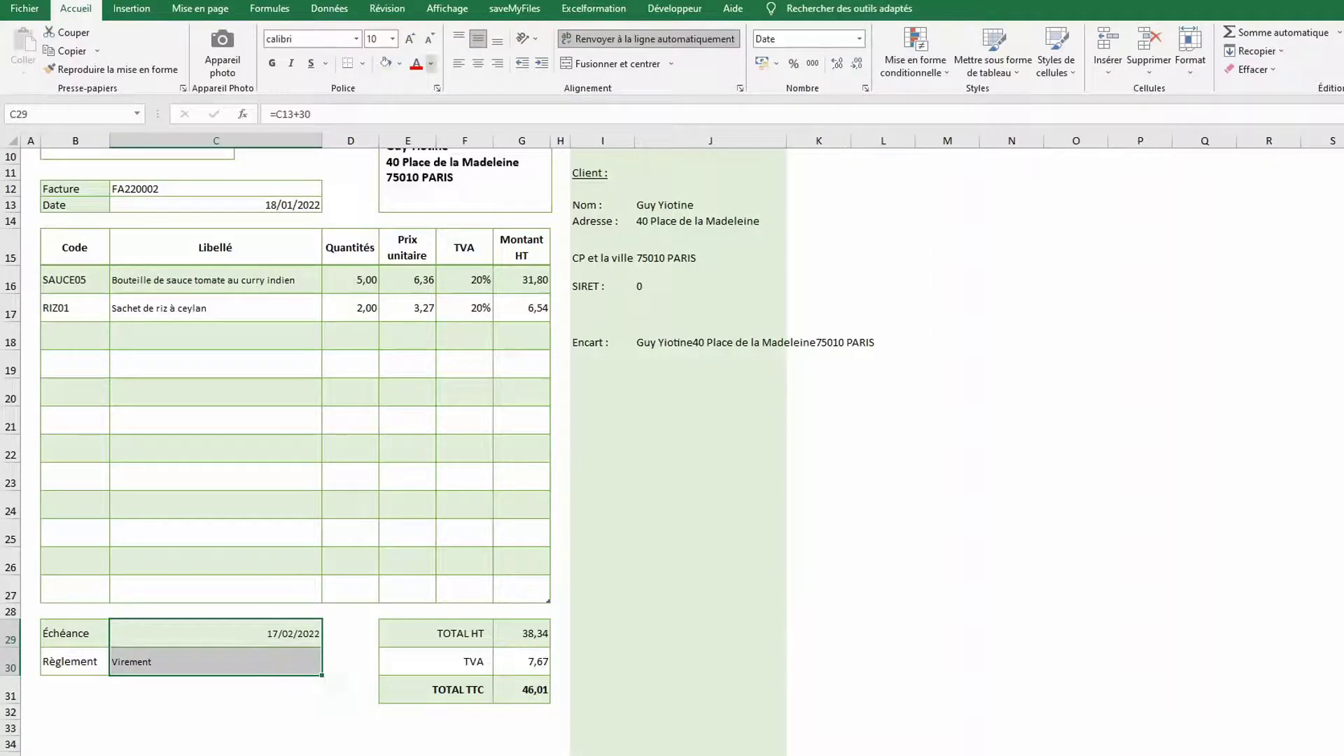
pyautogui.click(410, 39)
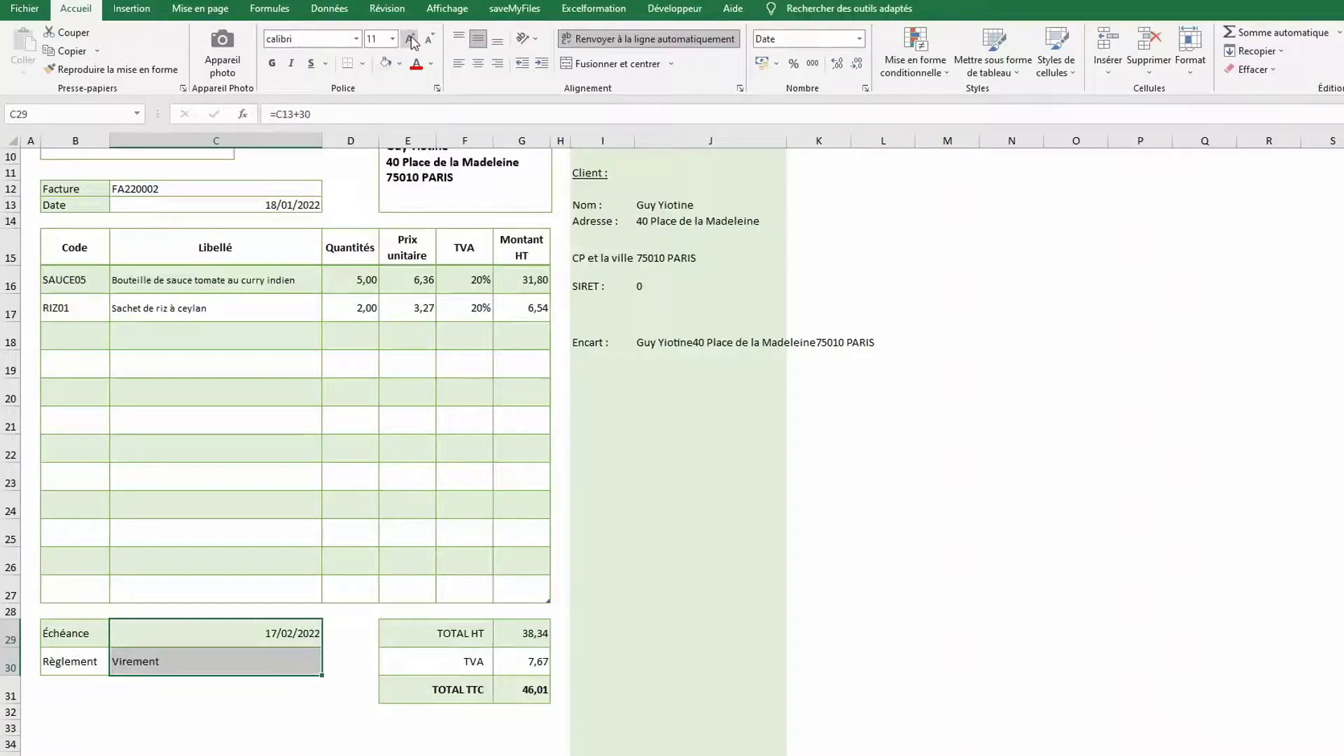
pyautogui.click(411, 40)
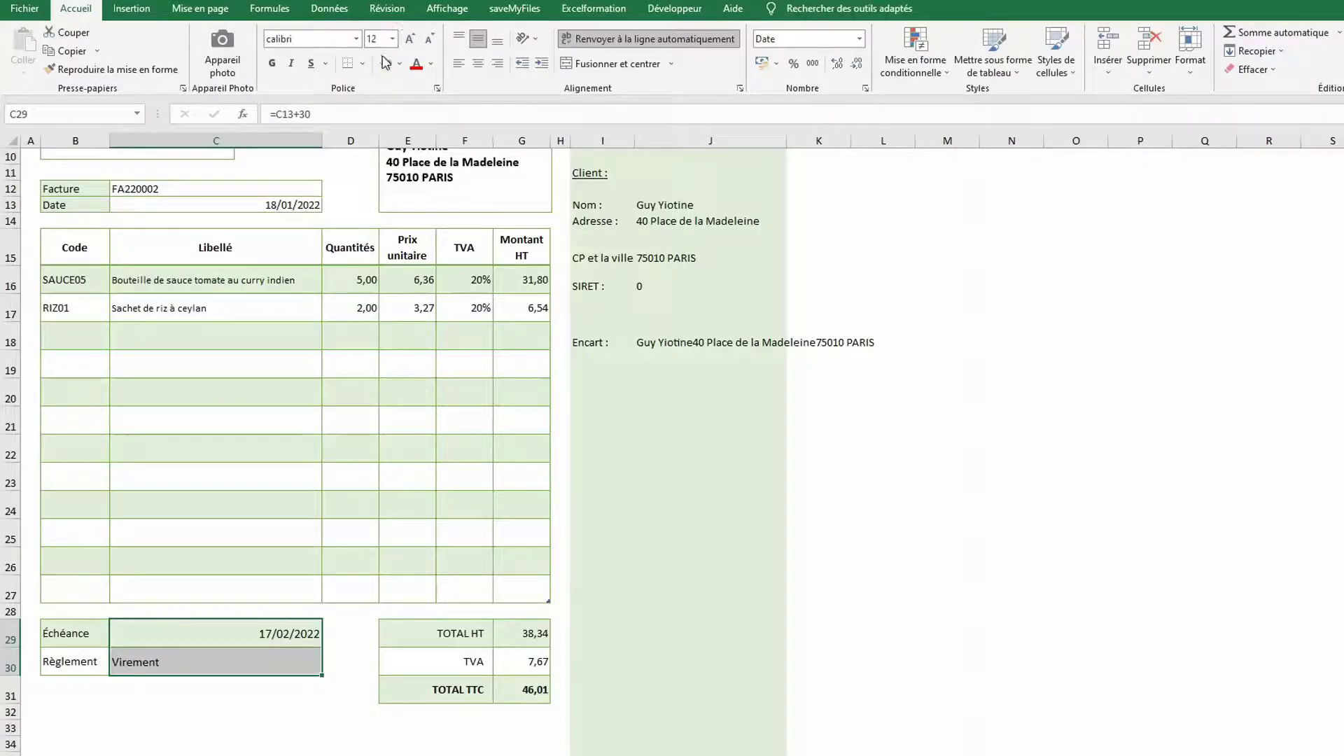
pyautogui.click(477, 64)
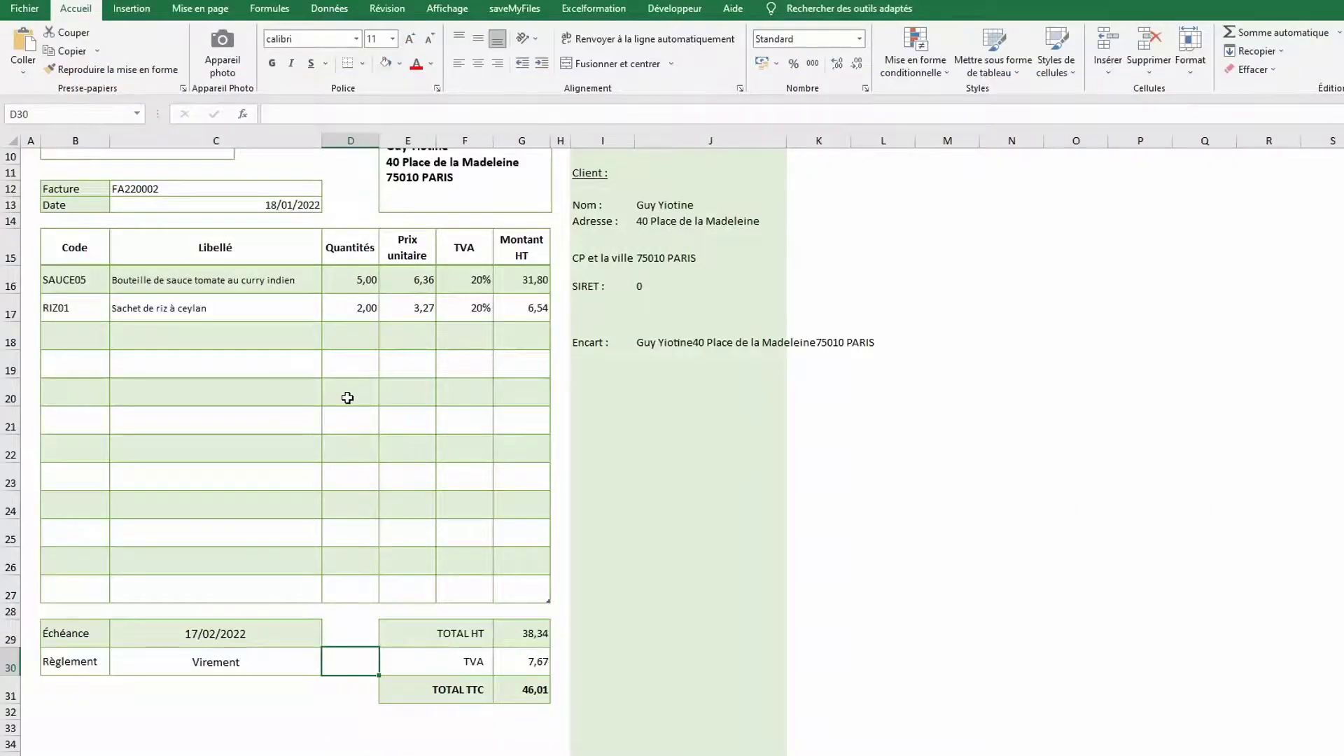
# Place a copy of the company address box below the payment rows and unlink it from its cell
pyautogui.scroll(3, 348, 397)
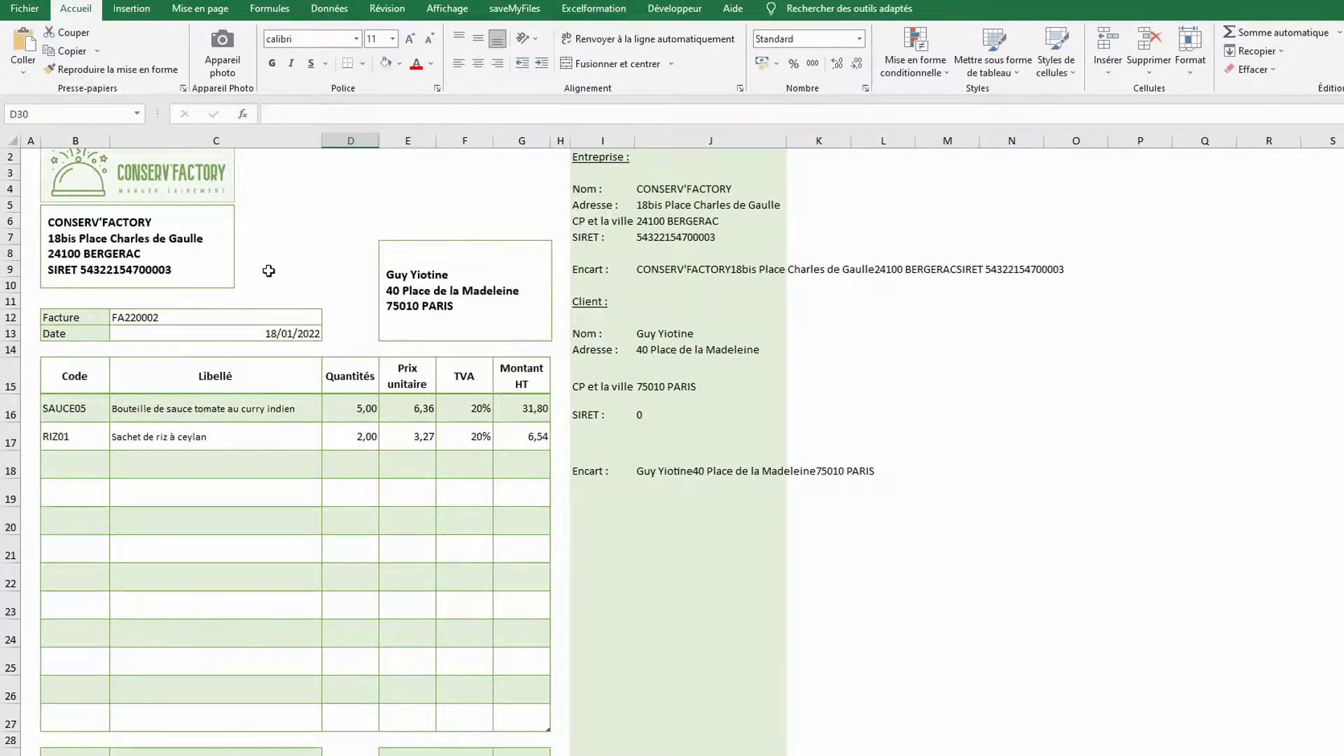
pyautogui.click(235, 243)
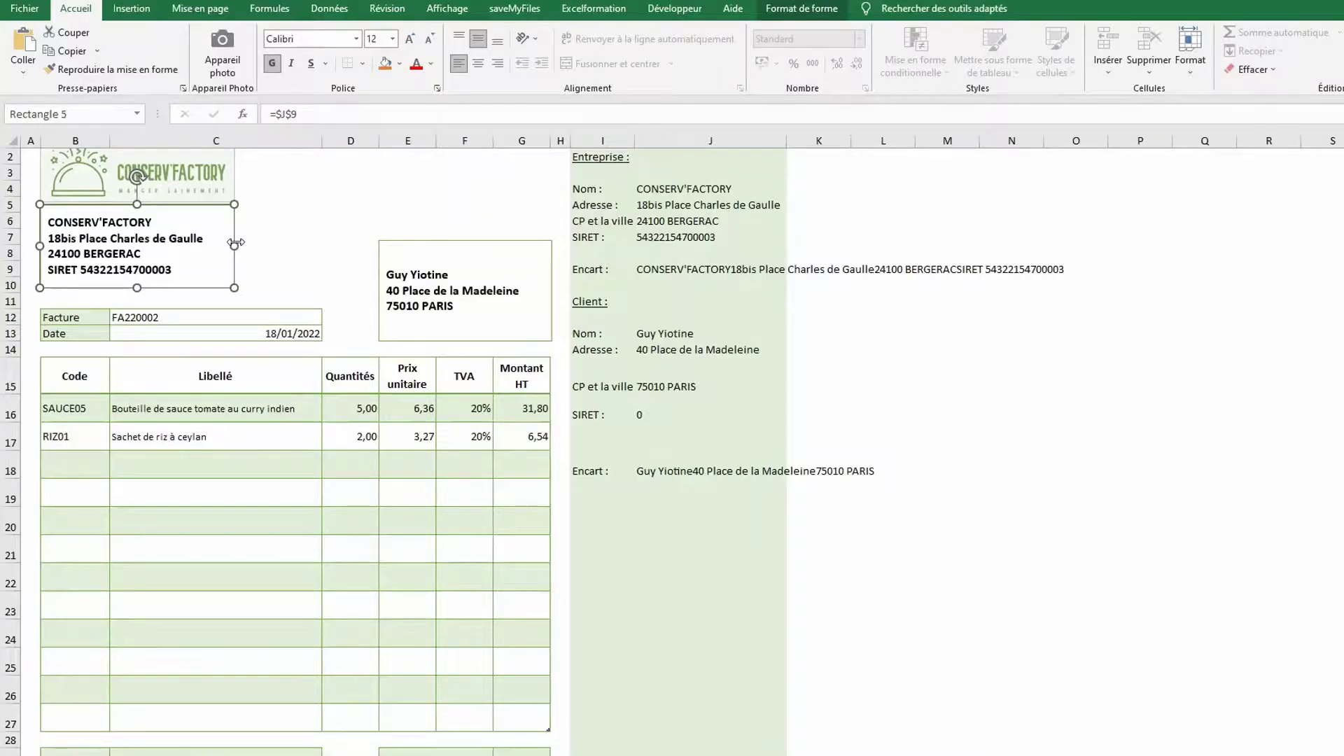
pyautogui.moveTo(231, 227); pyautogui.dragTo(299, 716)
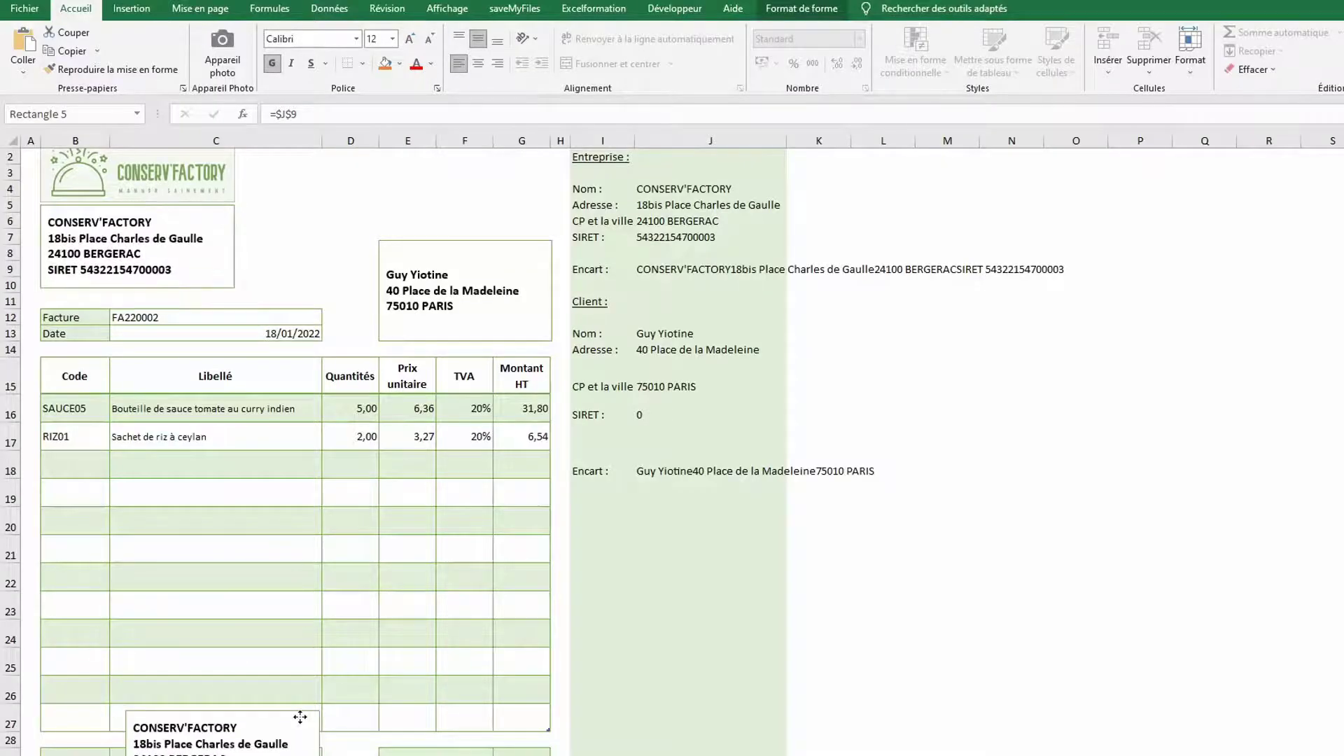
pyautogui.scroll(-5, 343, 545)
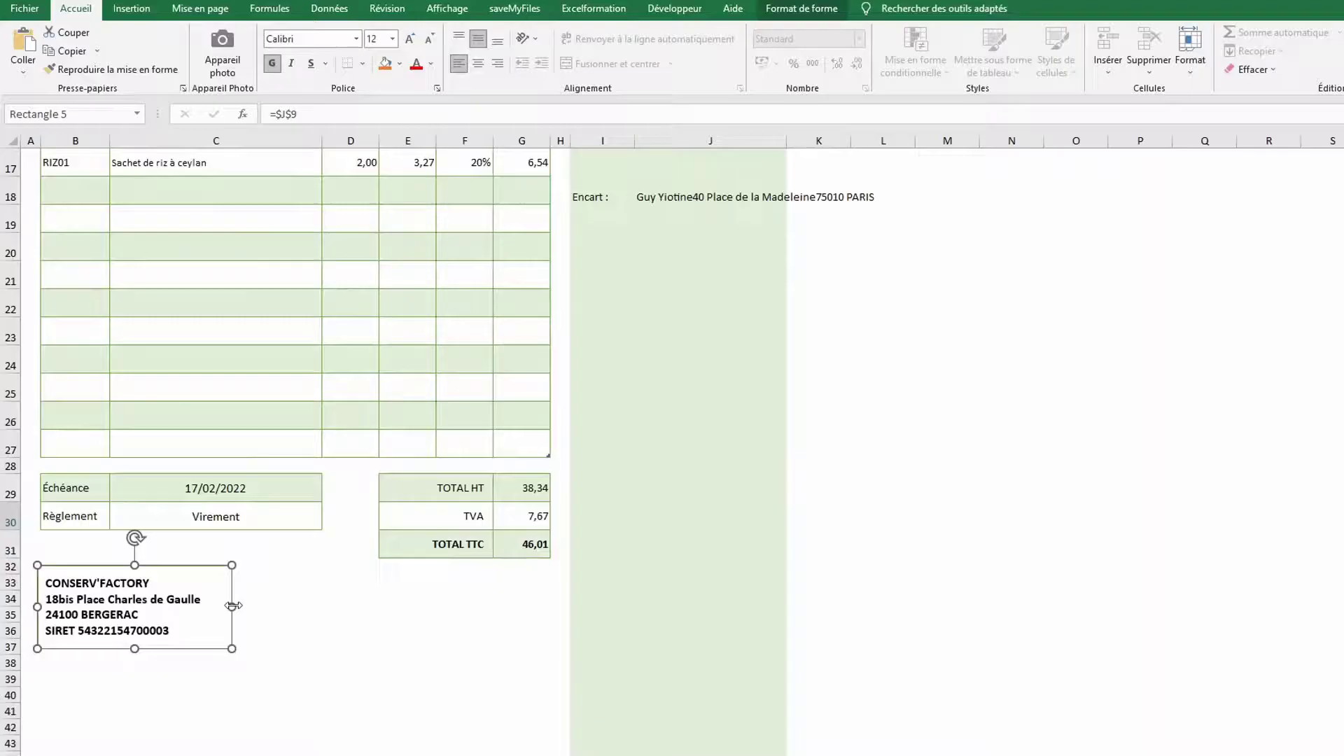
pyautogui.moveTo(233, 605); pyautogui.dragTo(551, 610)
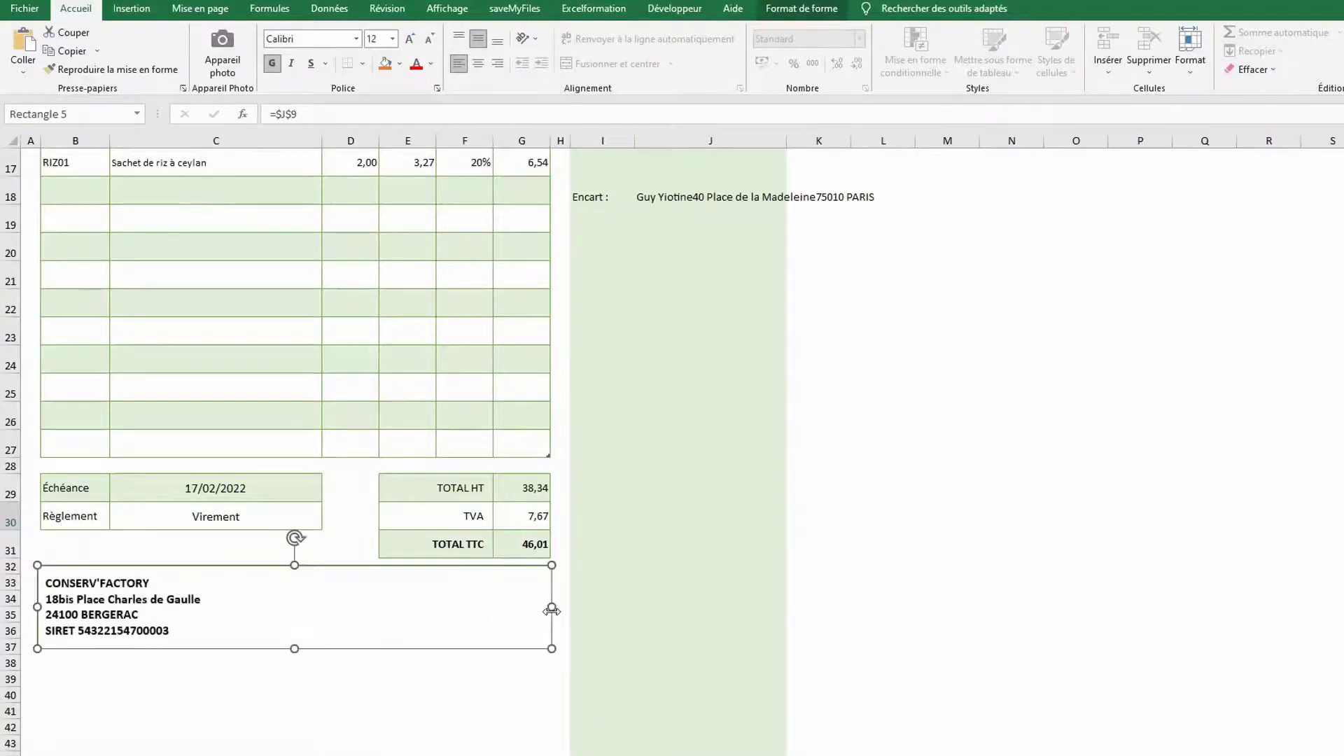
pyautogui.click(314, 117)
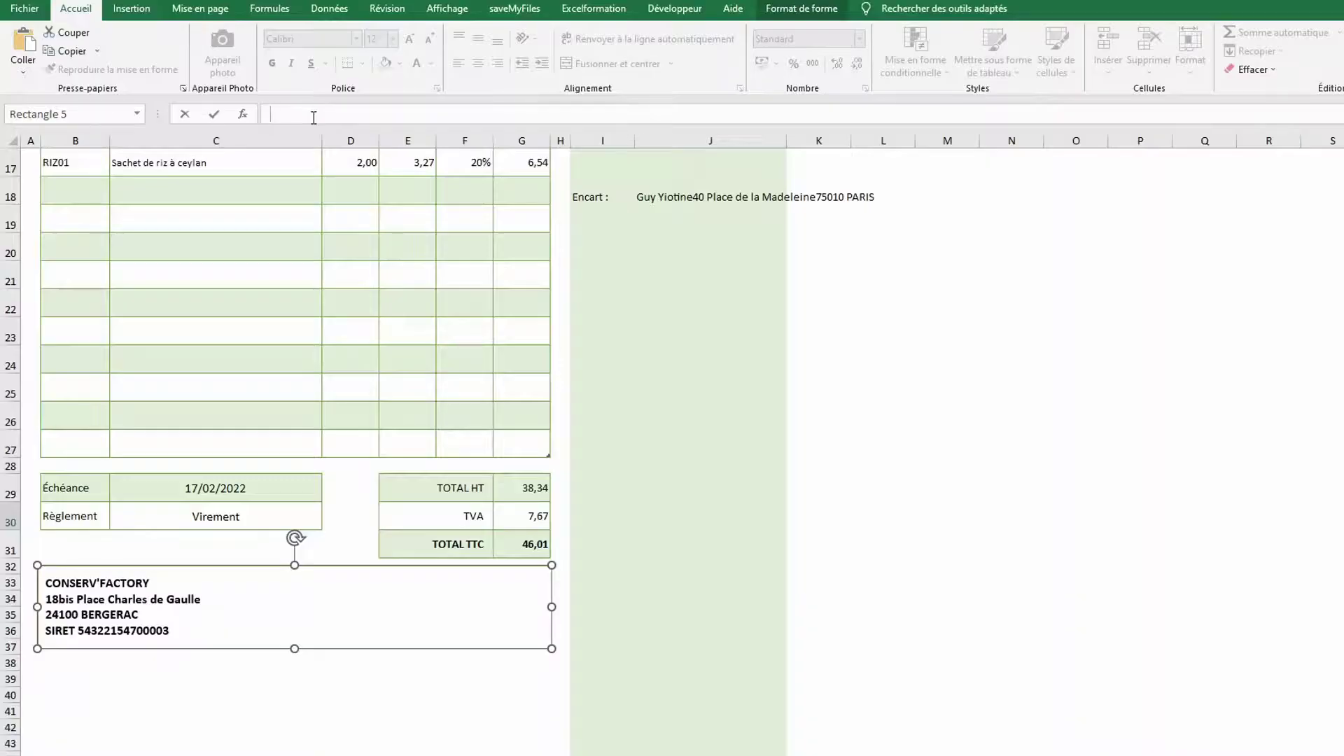
pyautogui.press('Return')
# Replace the box's address with the pasted legal mentions in centred, non-bold text
pyautogui.click(113, 597)
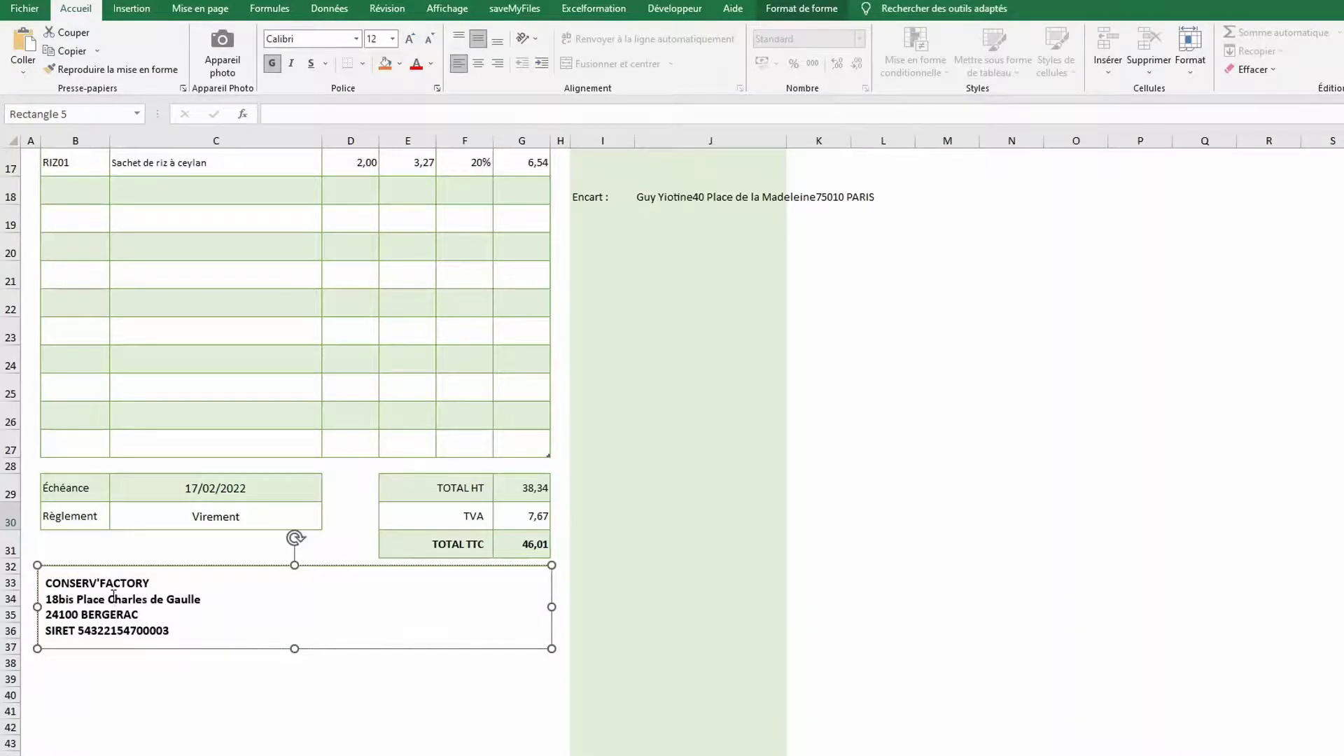
pyautogui.hotkey('ctrl', 'a')
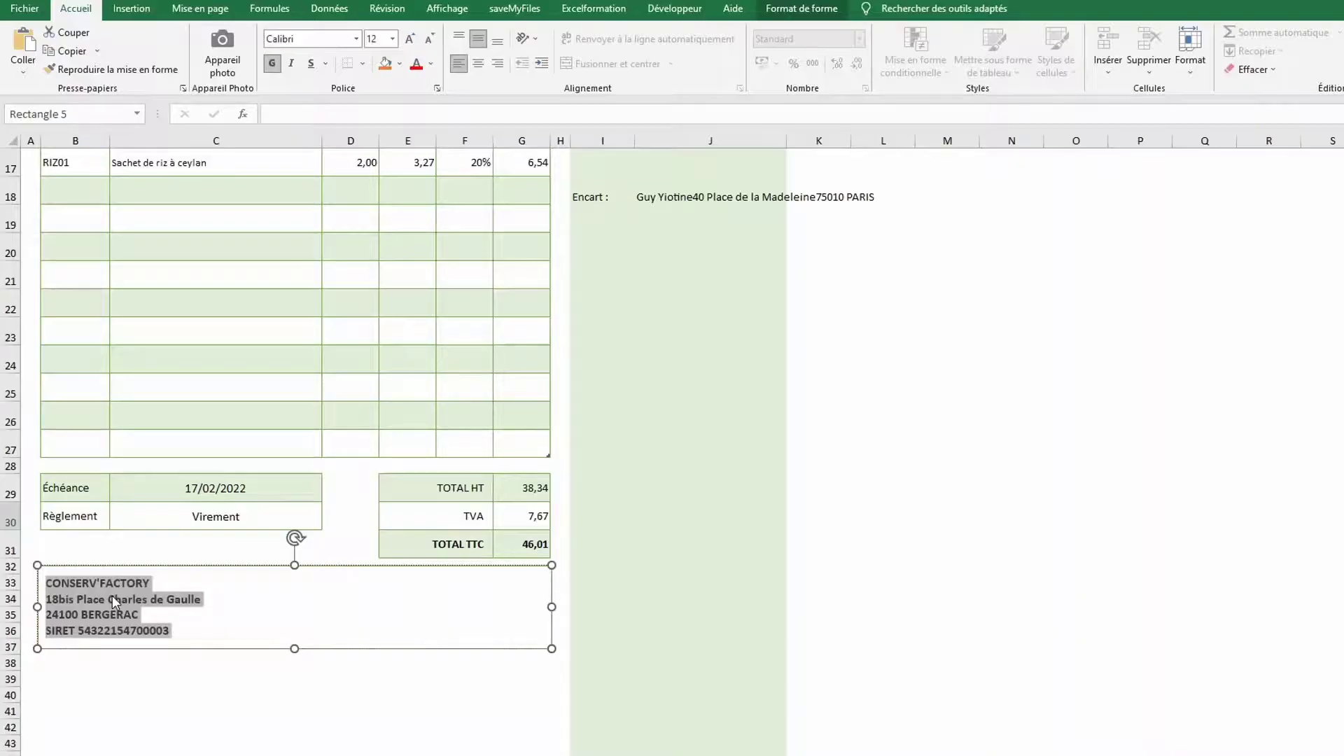
pyautogui.press('Delete')
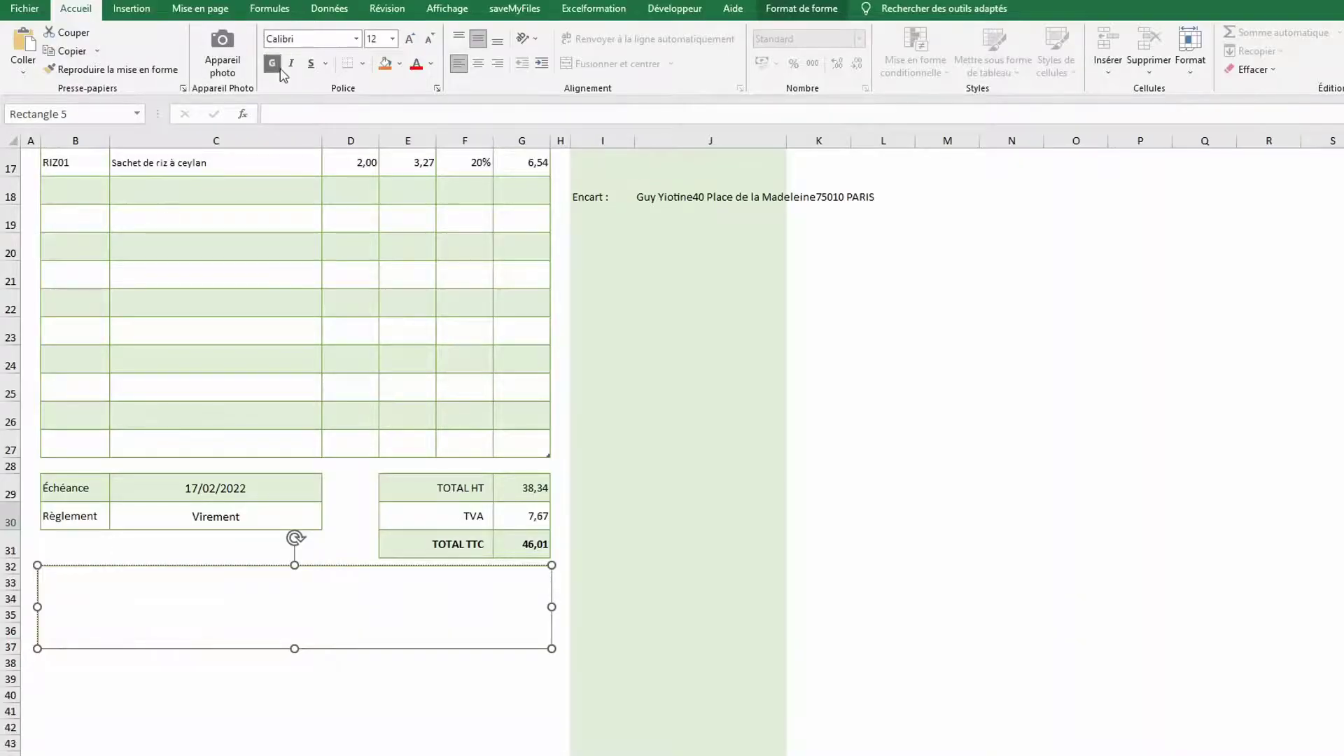
pyautogui.click(274, 64)
pyautogui.hotkey('ctrl', 'v')
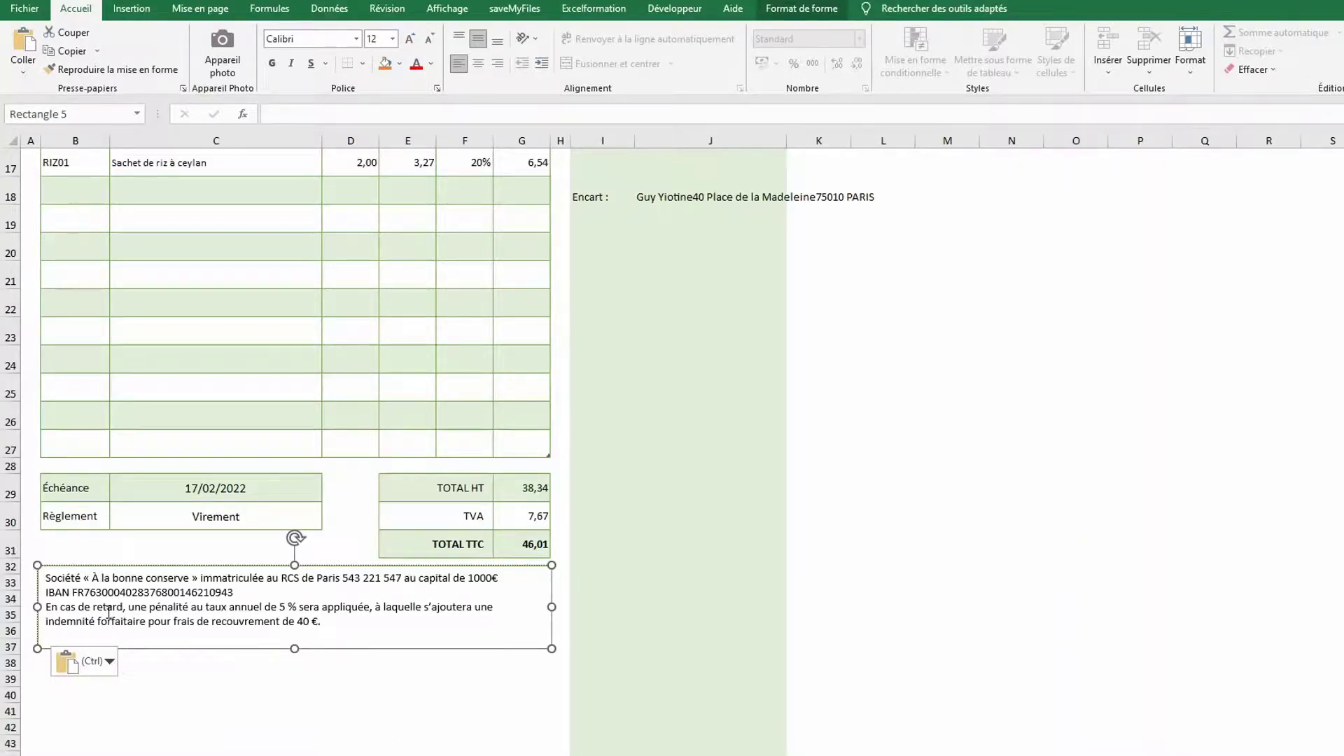
pyautogui.hotkey('ctrl', 'a')
pyautogui.click(478, 64)
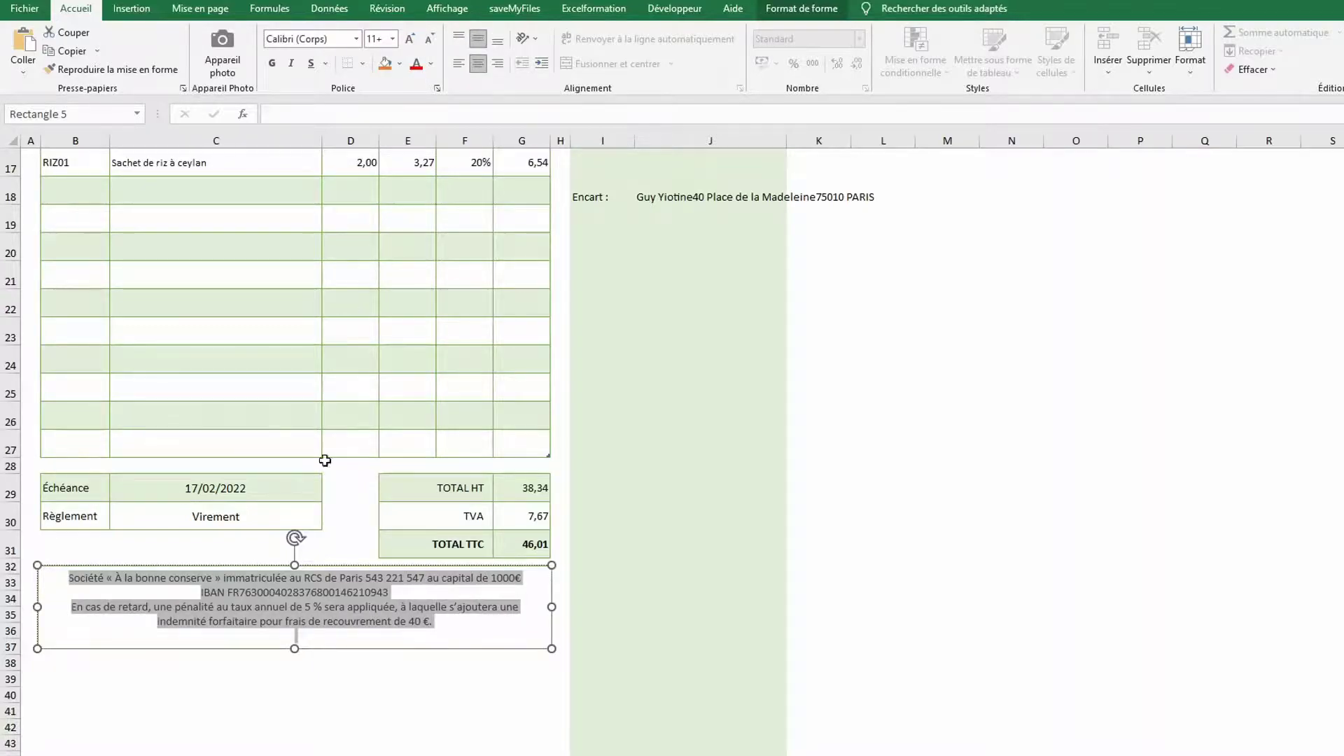
pyautogui.click(350, 660)
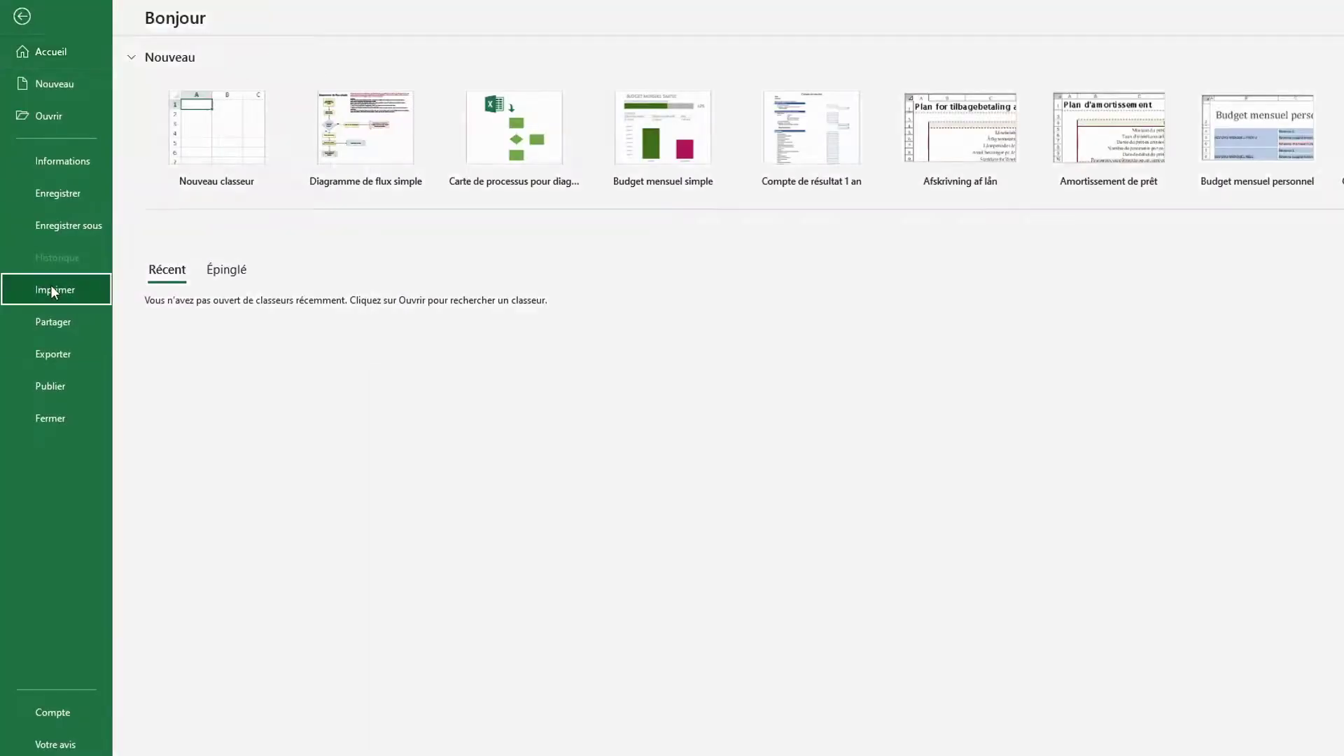
pyautogui.click(51, 284)
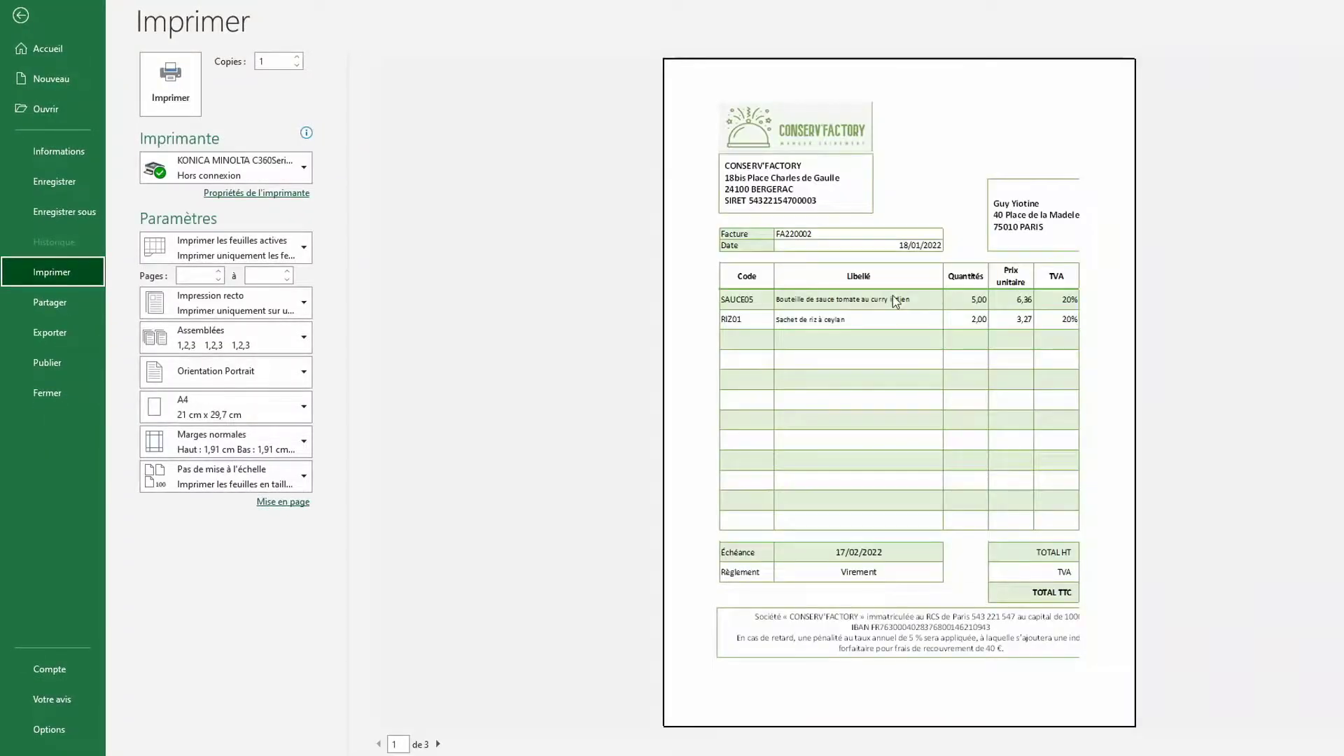
pyautogui.click(438, 743)
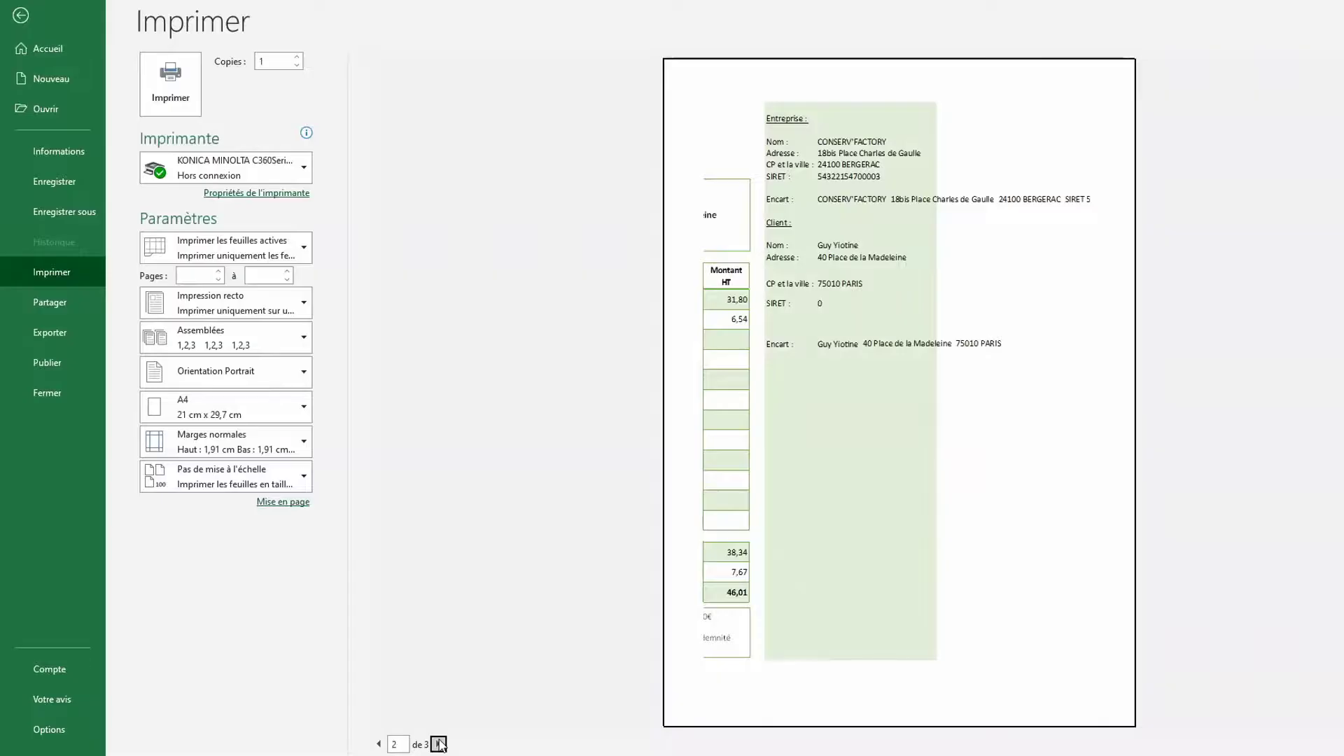
pyautogui.click(438, 743)
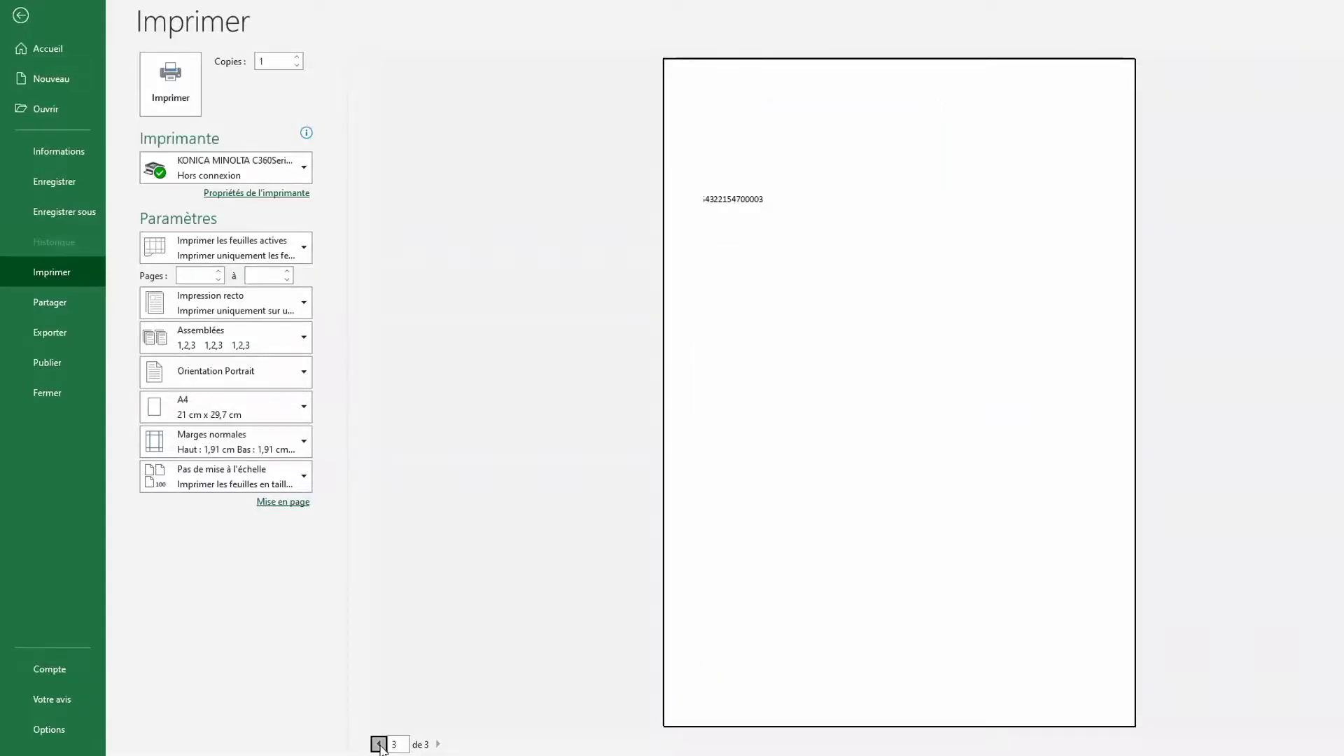
pyautogui.click(378, 744)
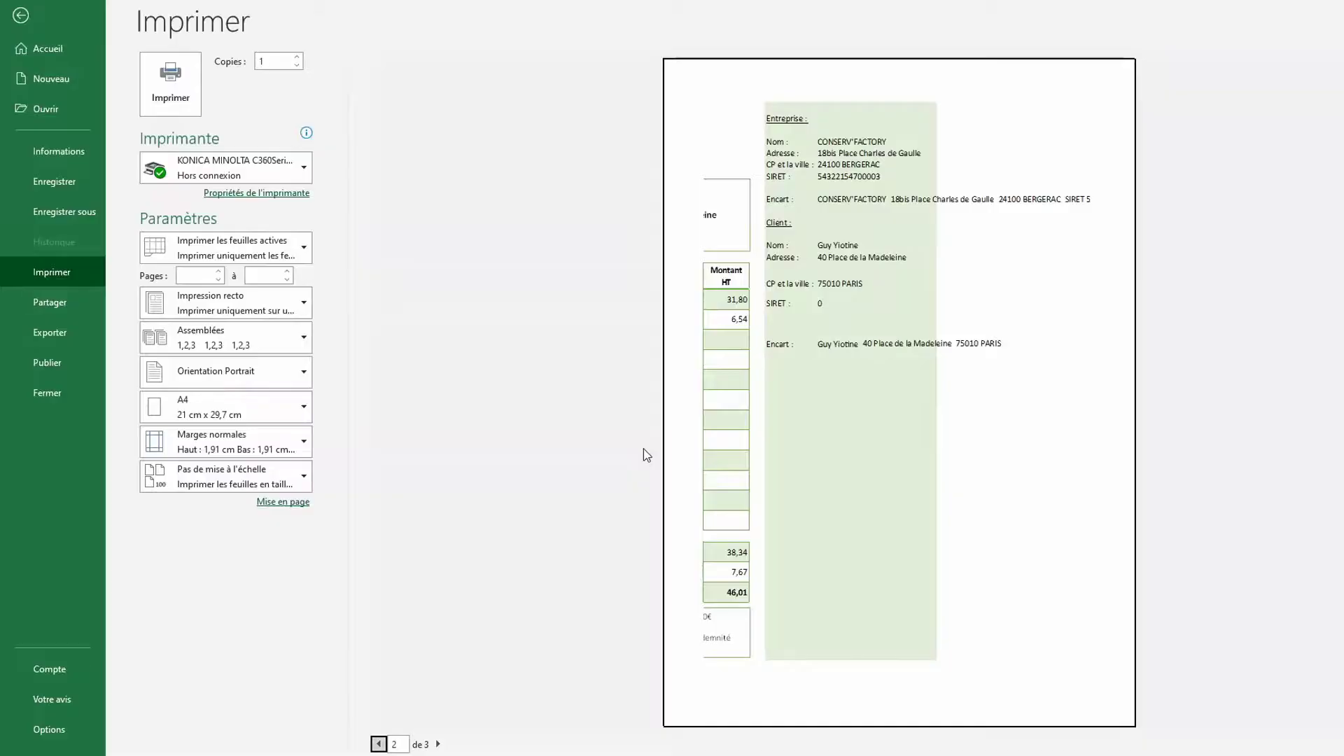
pyautogui.click(19, 17)
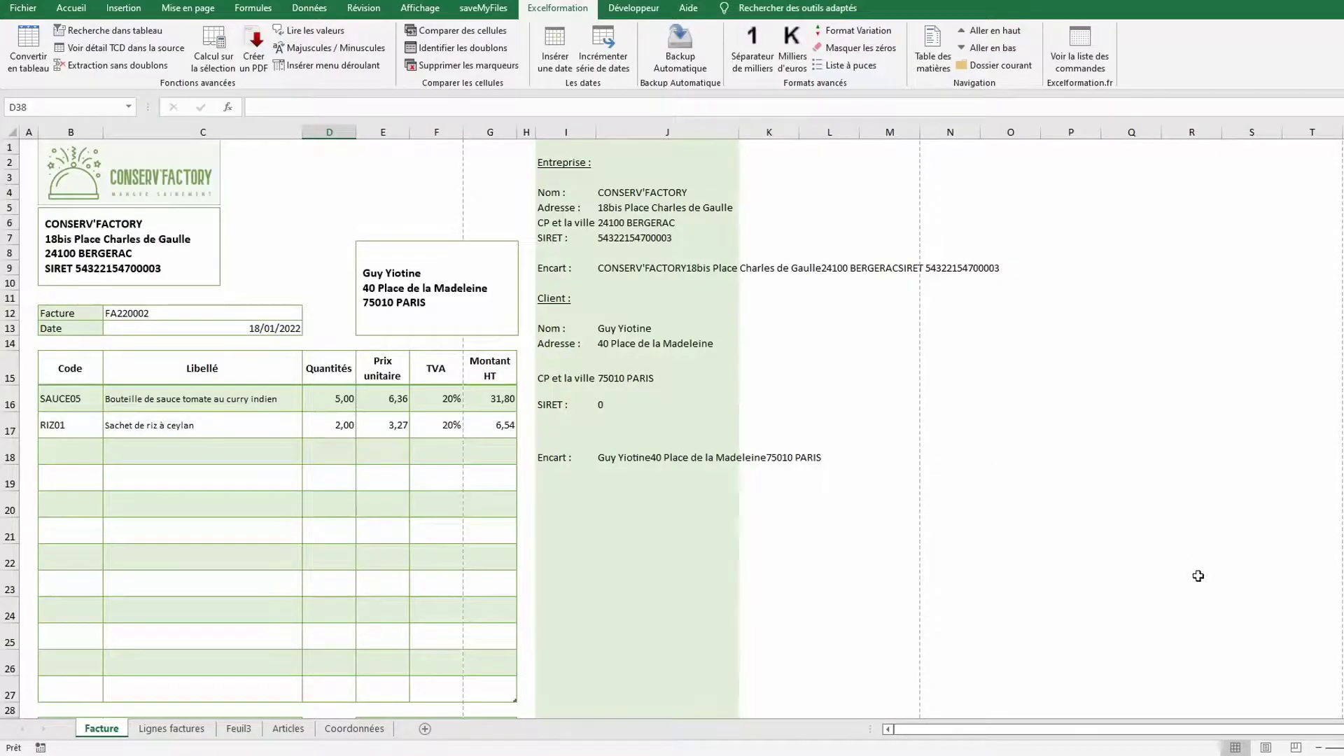
# In page-break preview, limit the print area to columns A–H on a single page
pyautogui.click(1295, 748)
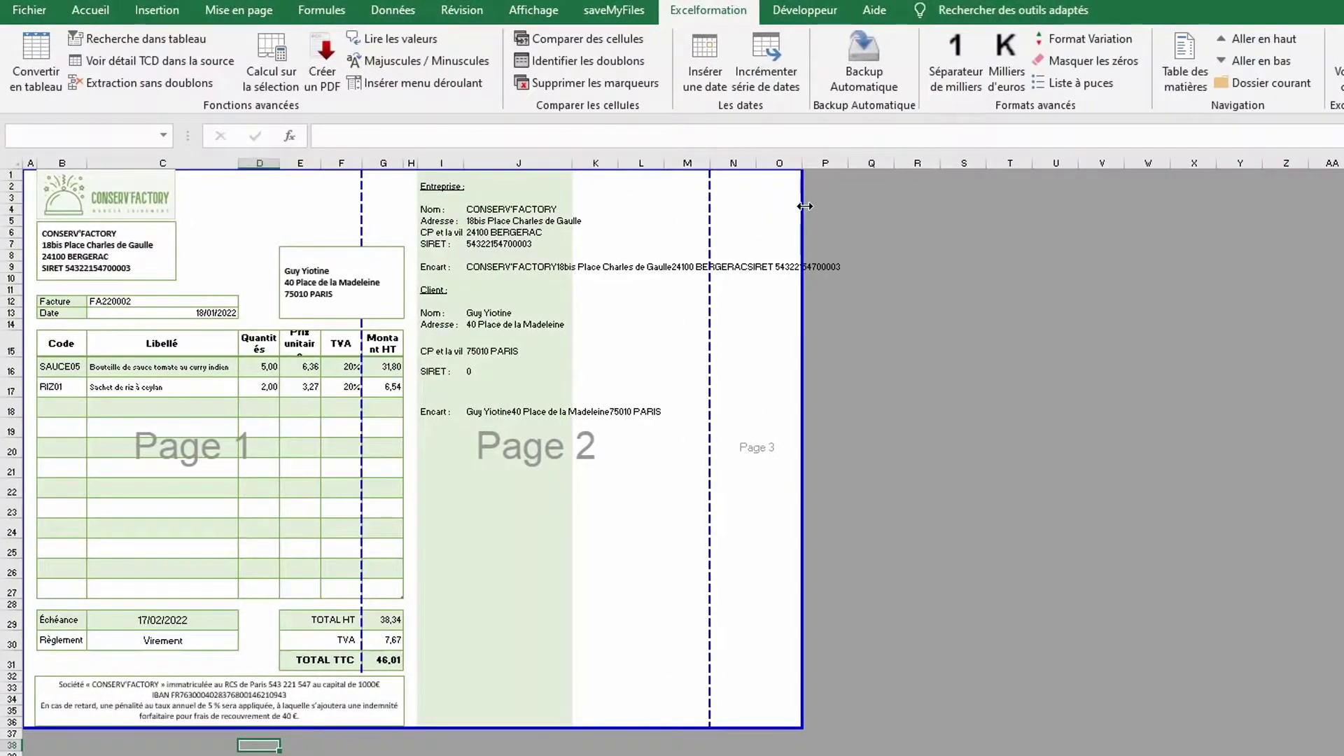
pyautogui.moveTo(804, 205); pyautogui.dragTo(419, 241)
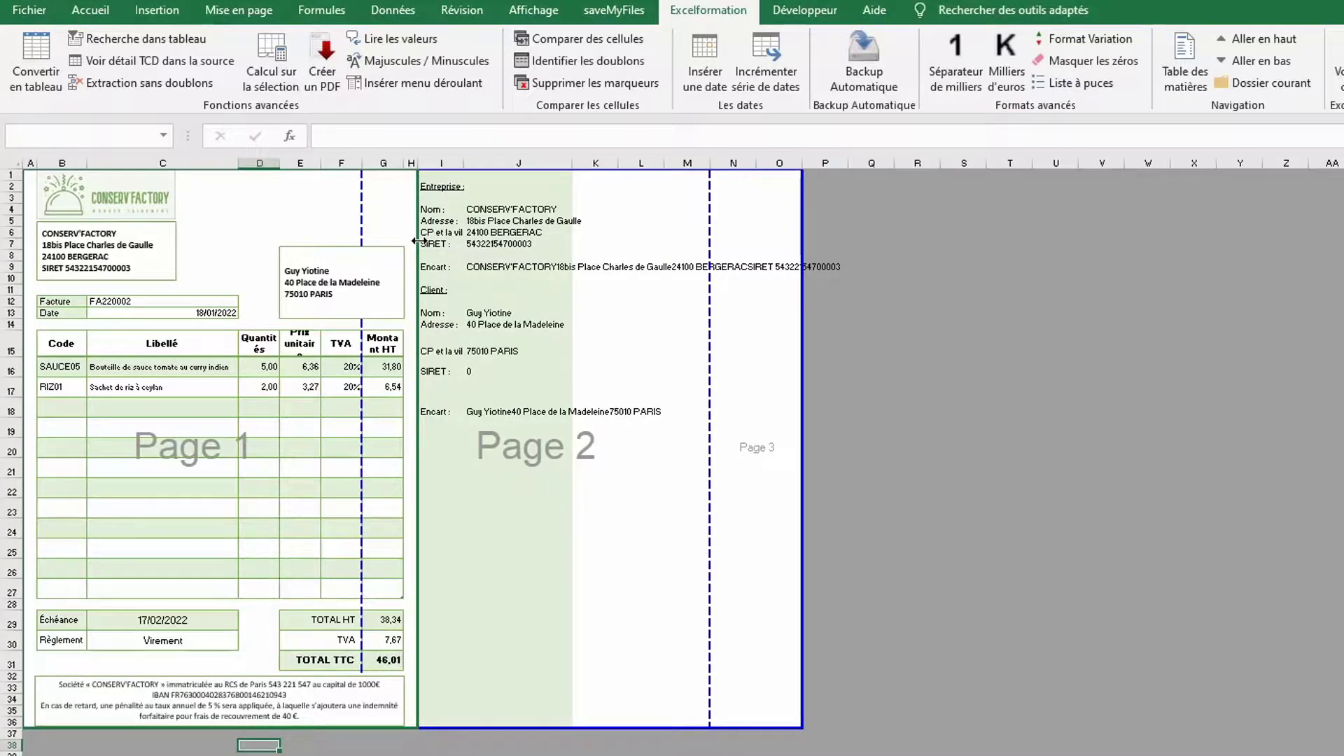
pyautogui.moveTo(418, 241); pyautogui.dragTo(419, 241)
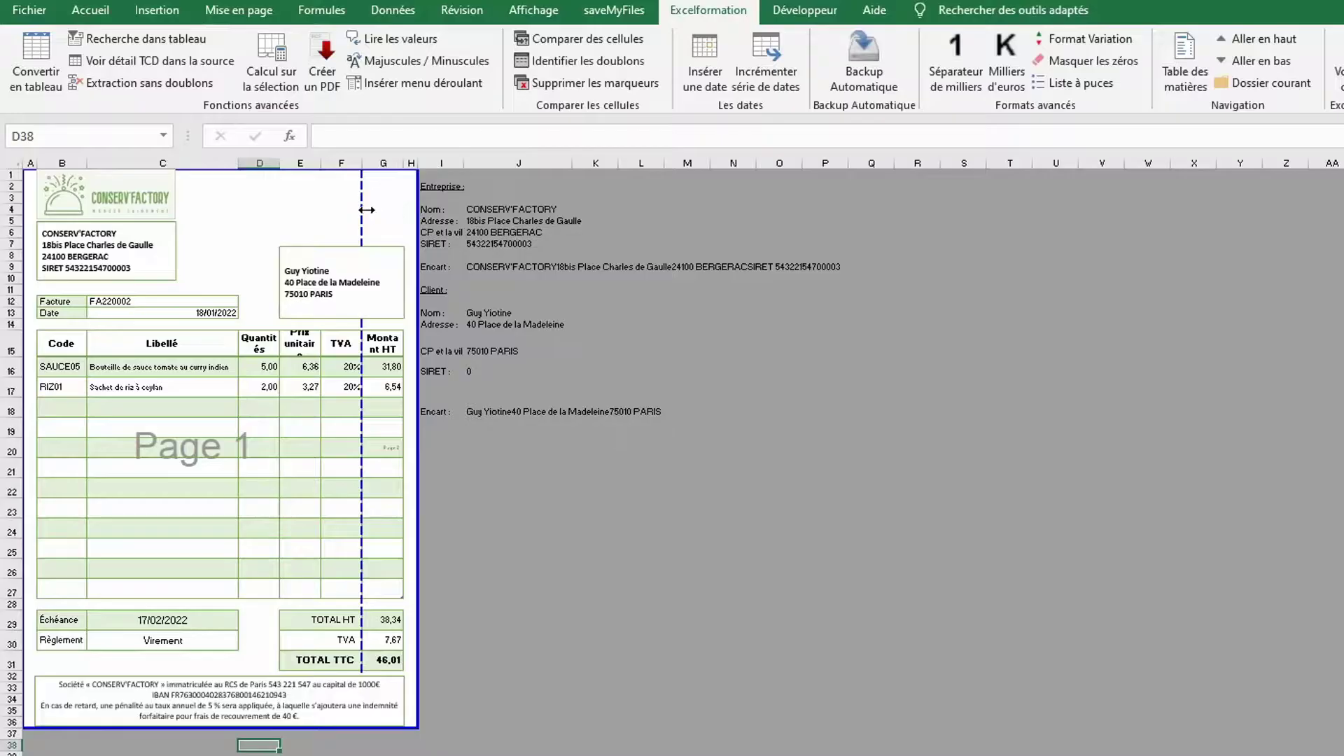
pyautogui.moveTo(362, 209); pyautogui.dragTo(415, 209)
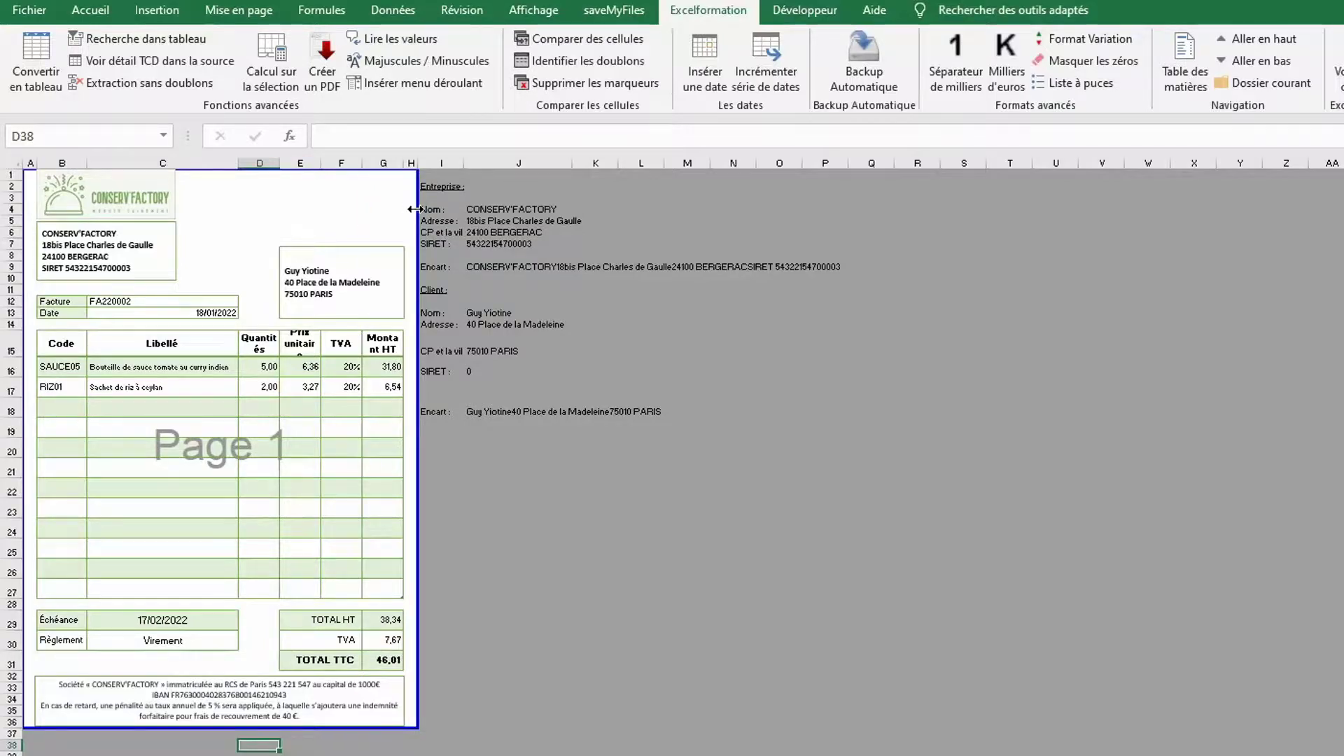
pyautogui.click(30, 10)
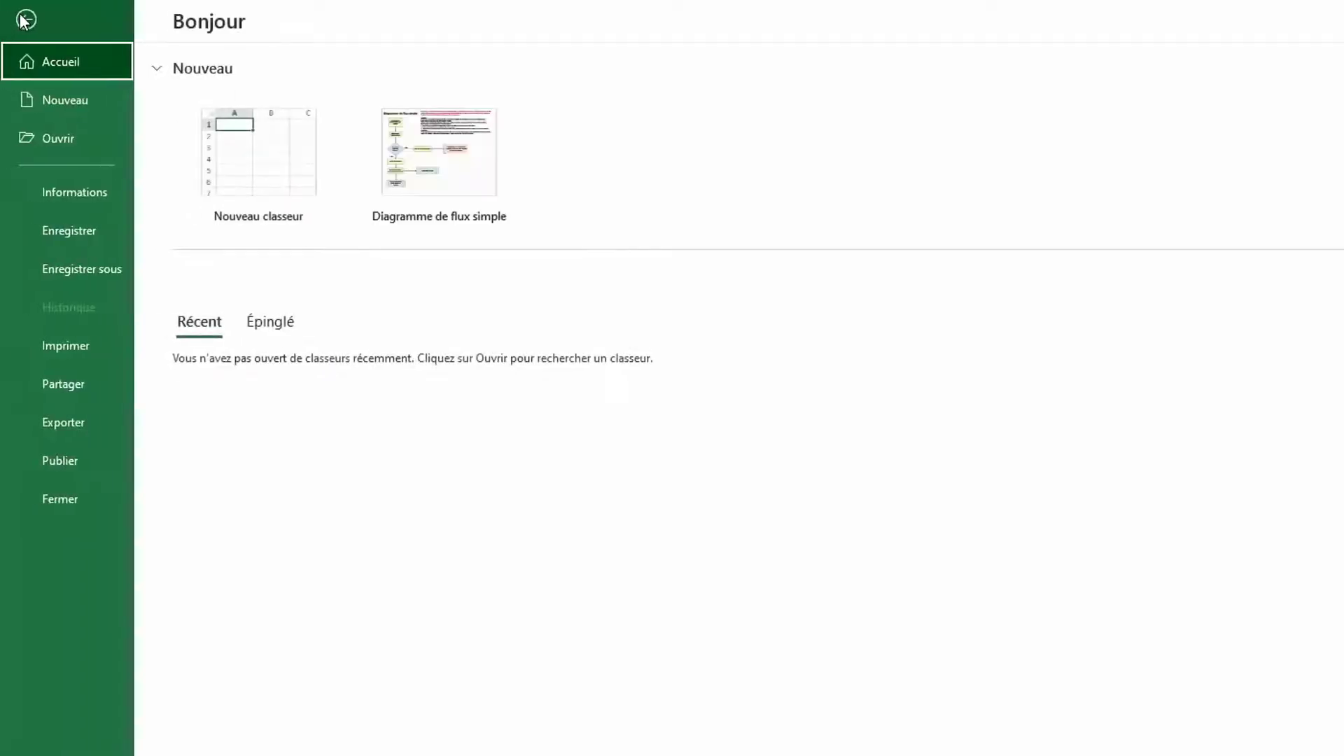
# Set the printout to Marges étroites and scale it to fit all columns on one page
pyautogui.click(67, 344)
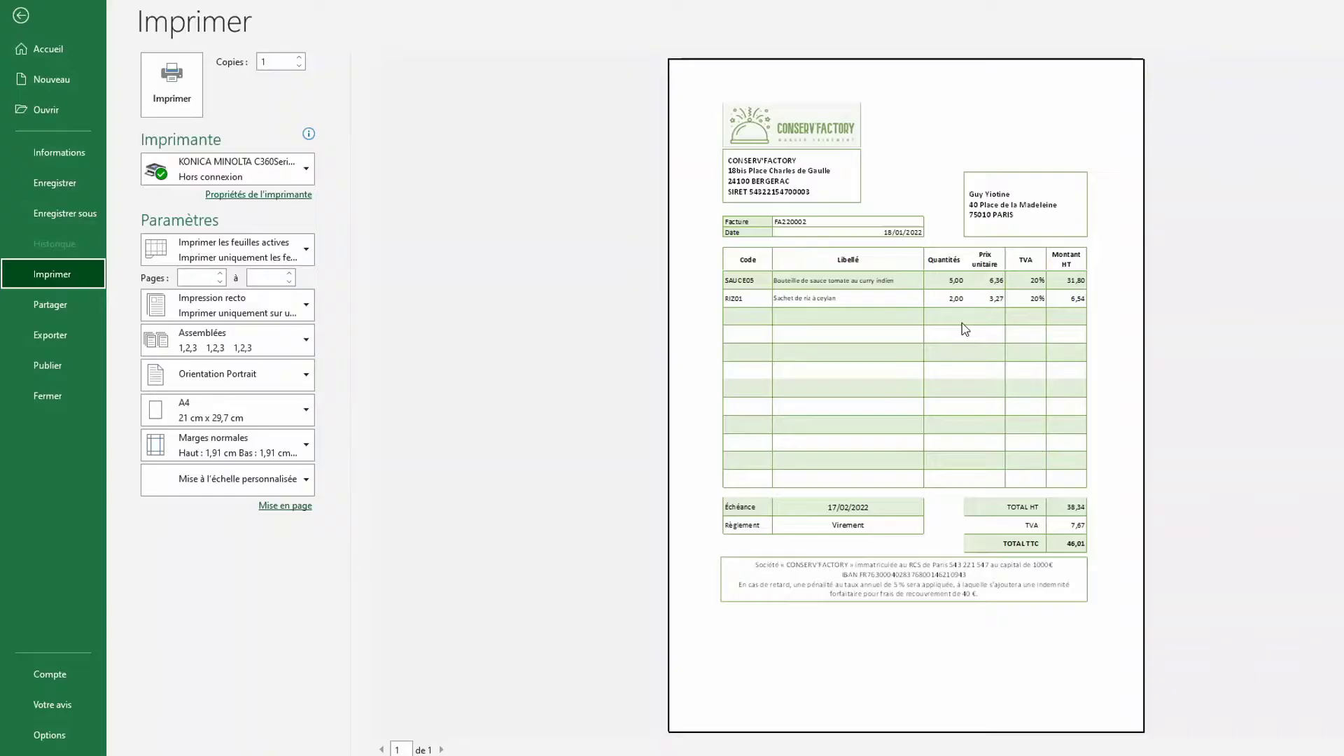
pyautogui.click(303, 453)
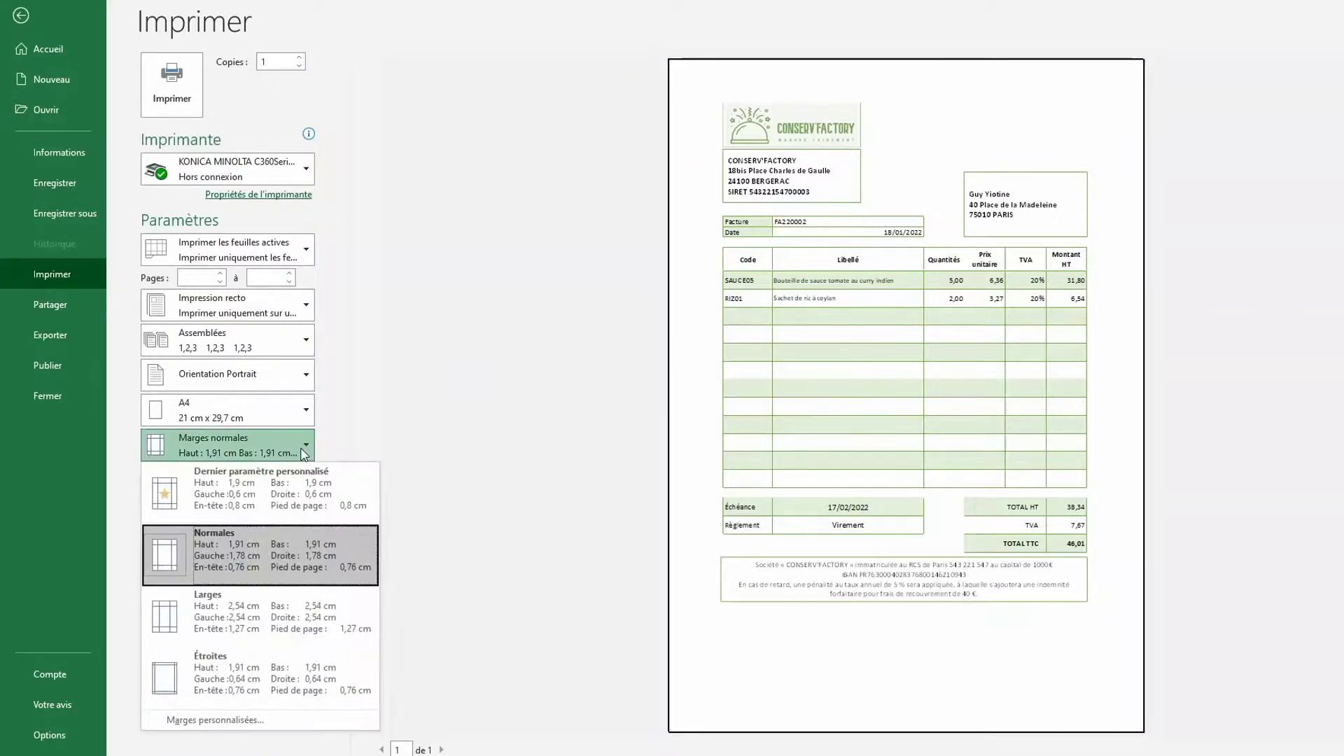
pyautogui.click(221, 671)
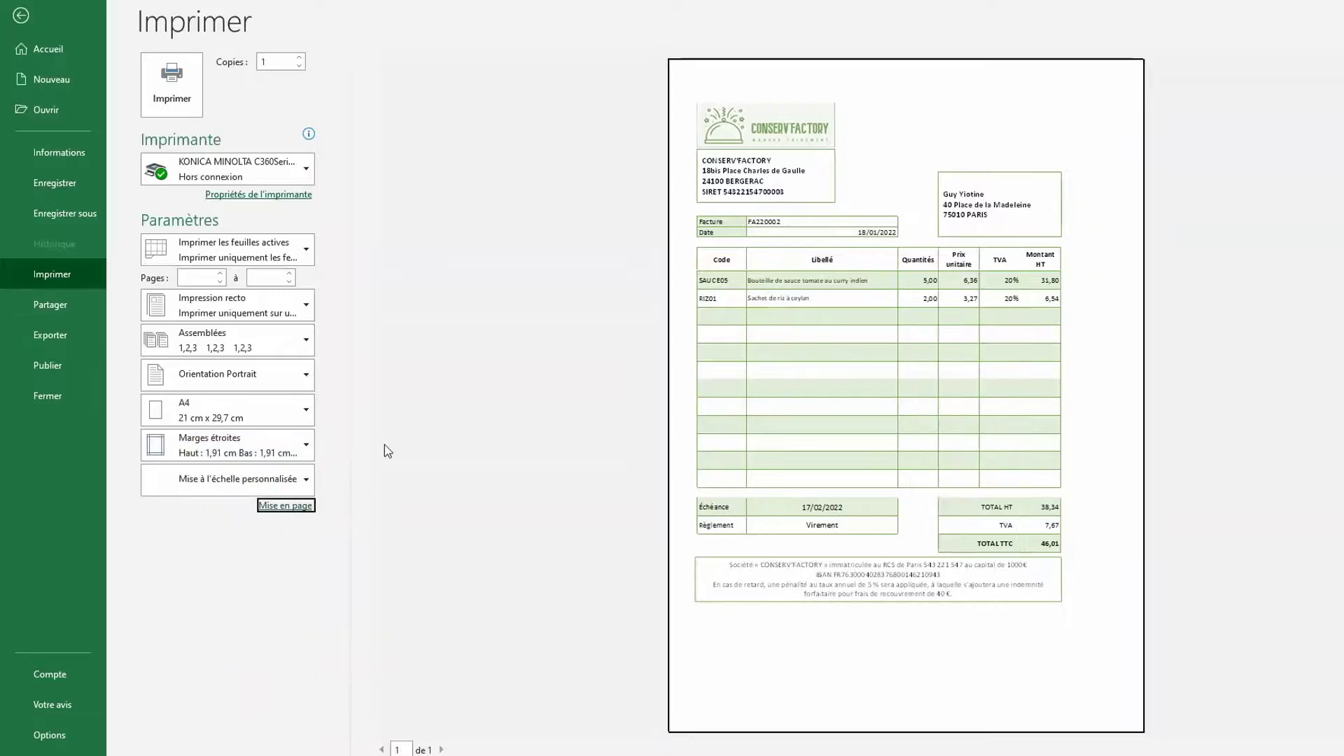
pyautogui.click(304, 480)
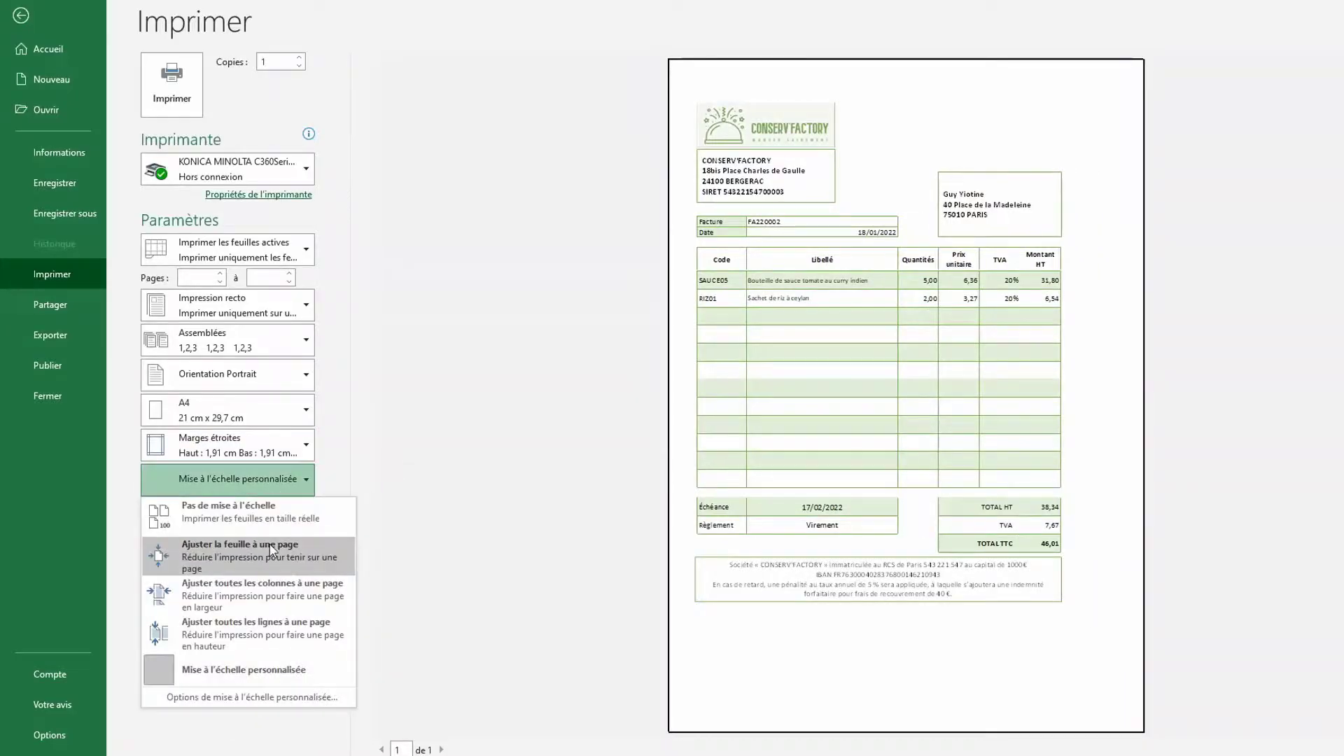
pyautogui.click(261, 592)
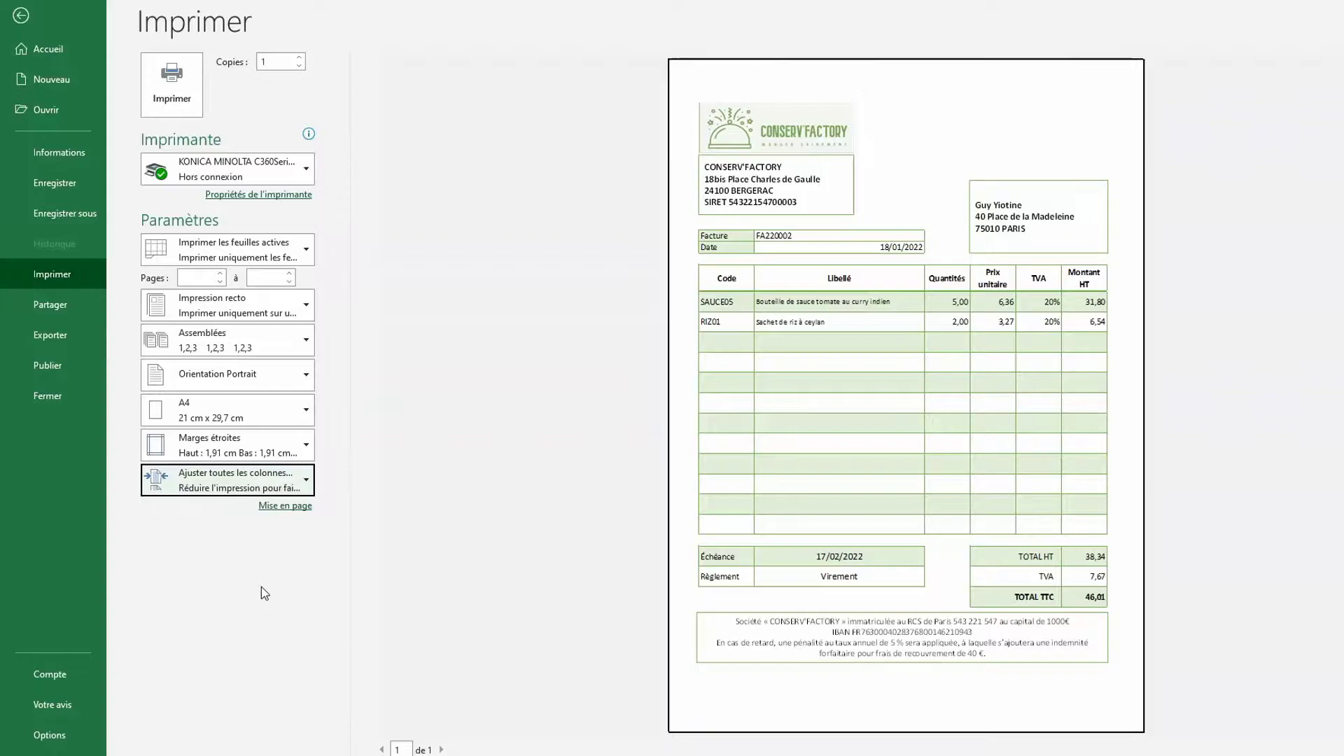
# Insert the fond.jpg picture into the left section of a custom page header in Page Setup
pyautogui.click(283, 506)
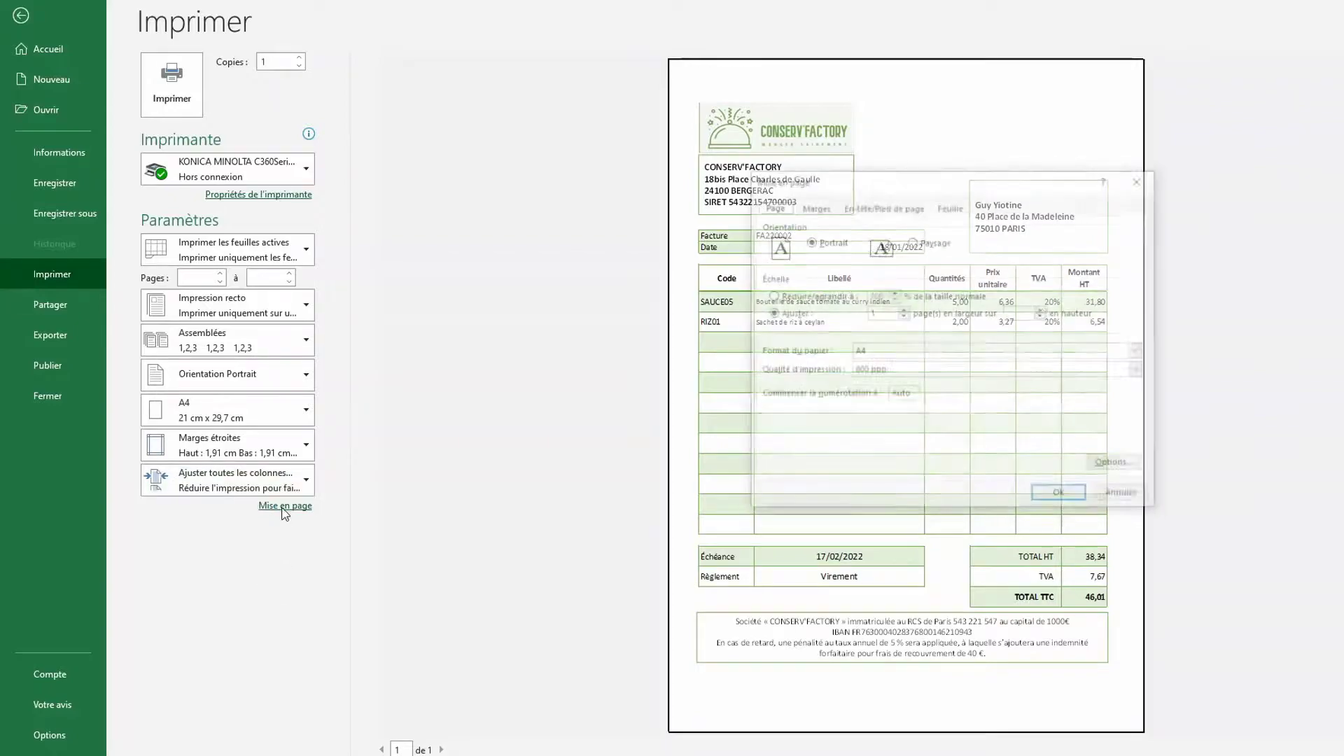
pyautogui.click(878, 206)
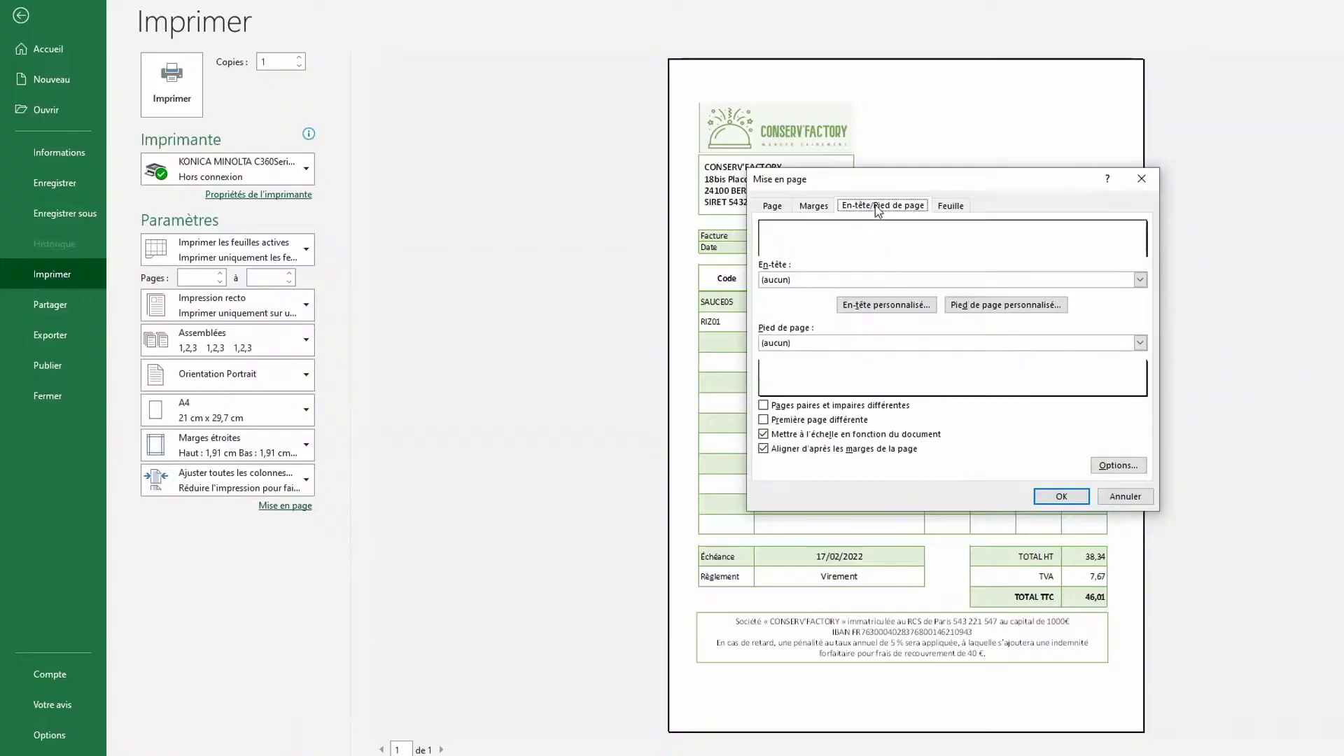
pyautogui.click(876, 306)
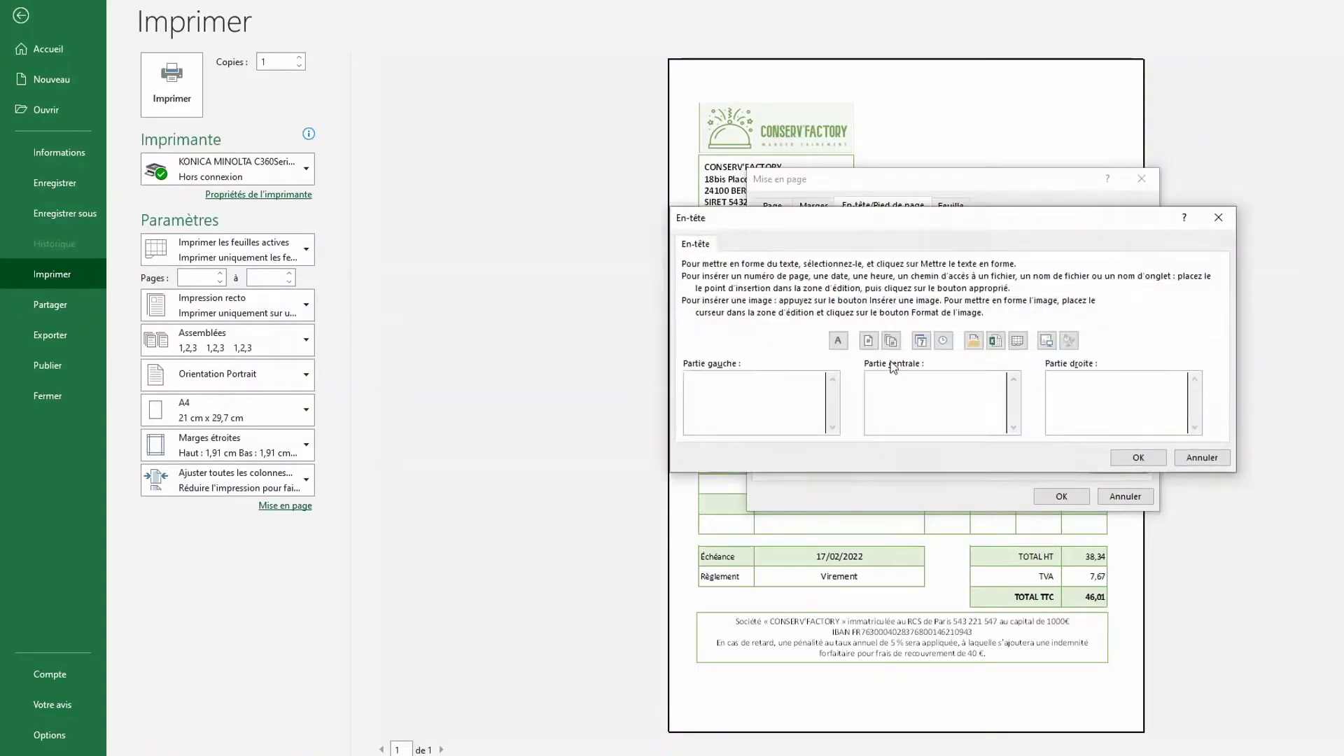
pyautogui.click(1047, 343)
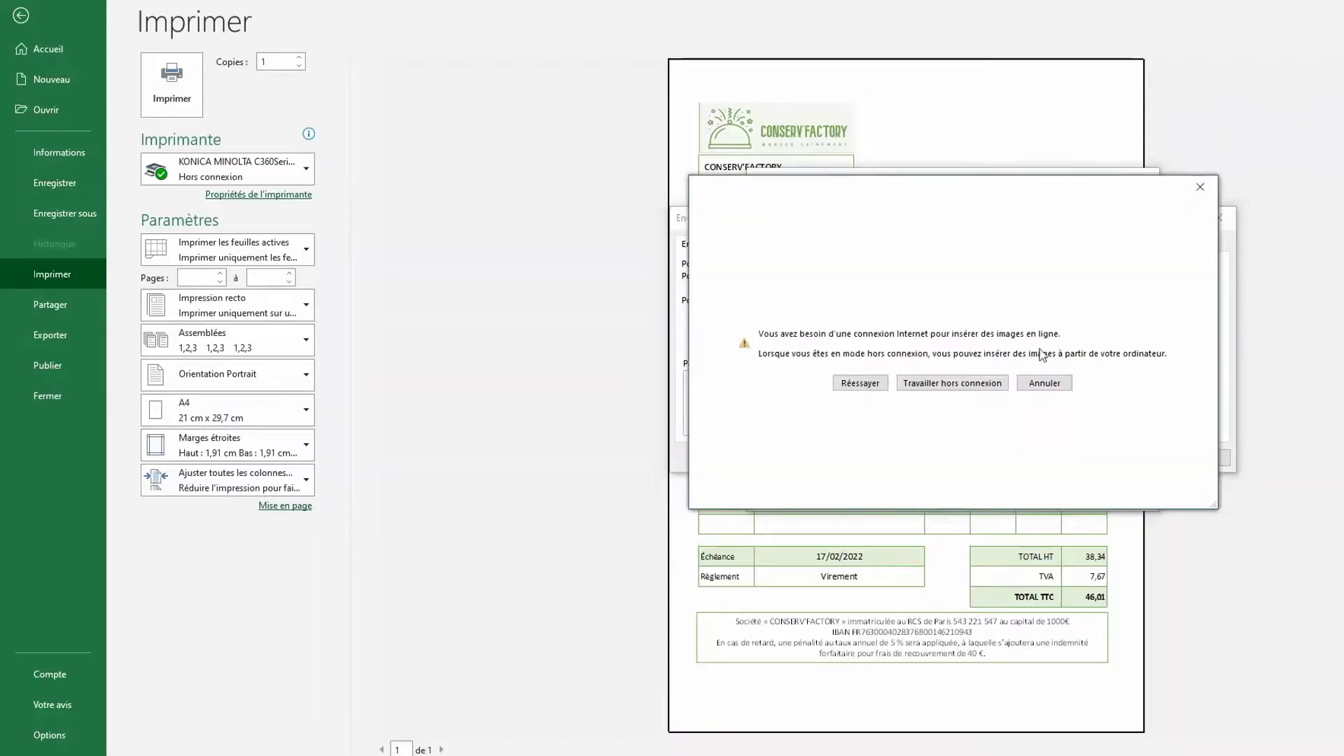
pyautogui.click(944, 386)
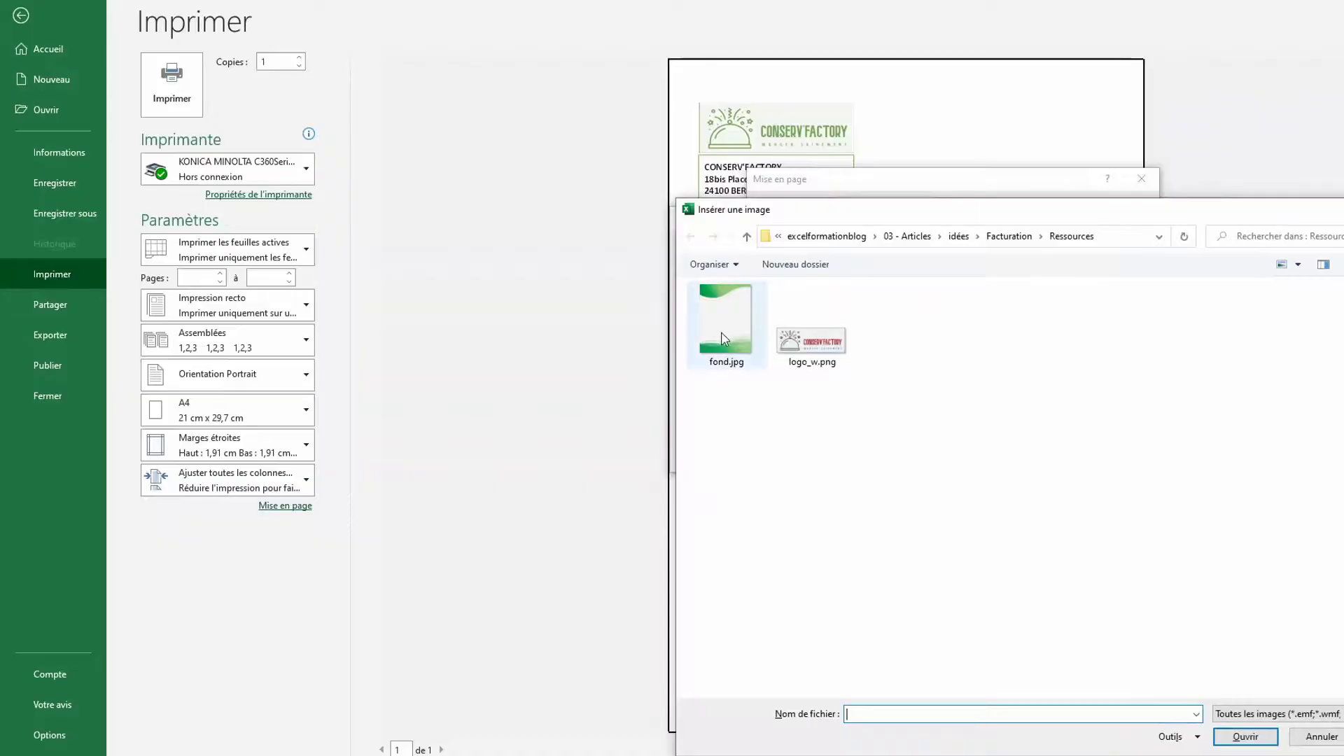
pyautogui.doubleClick(725, 339)
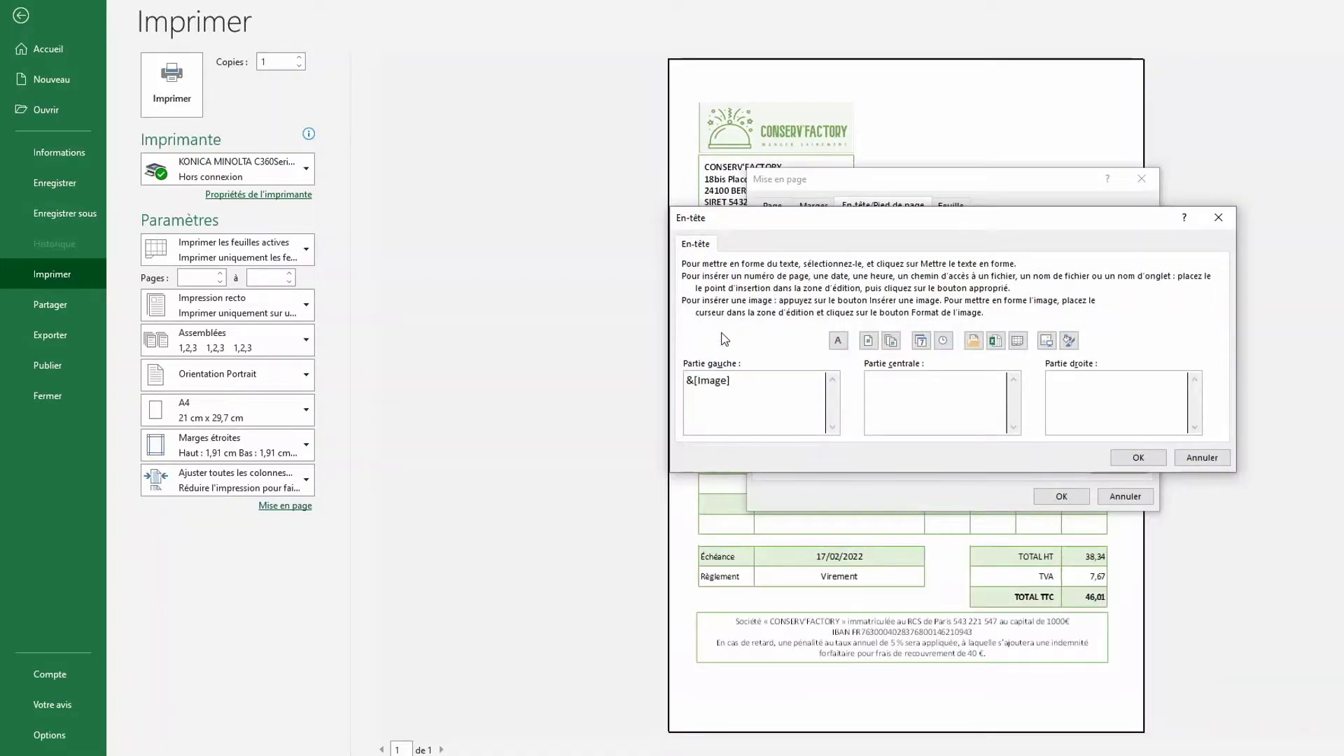
pyautogui.click(1138, 457)
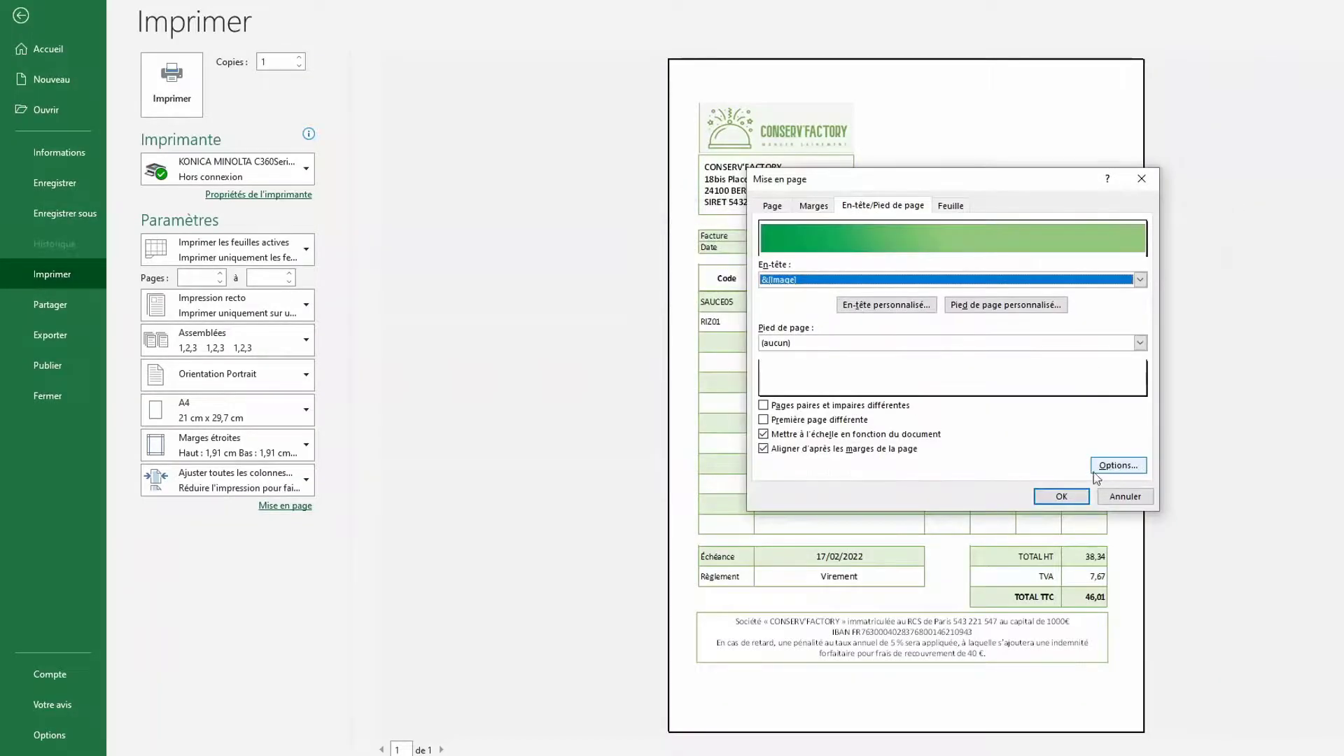
pyautogui.click(1062, 496)
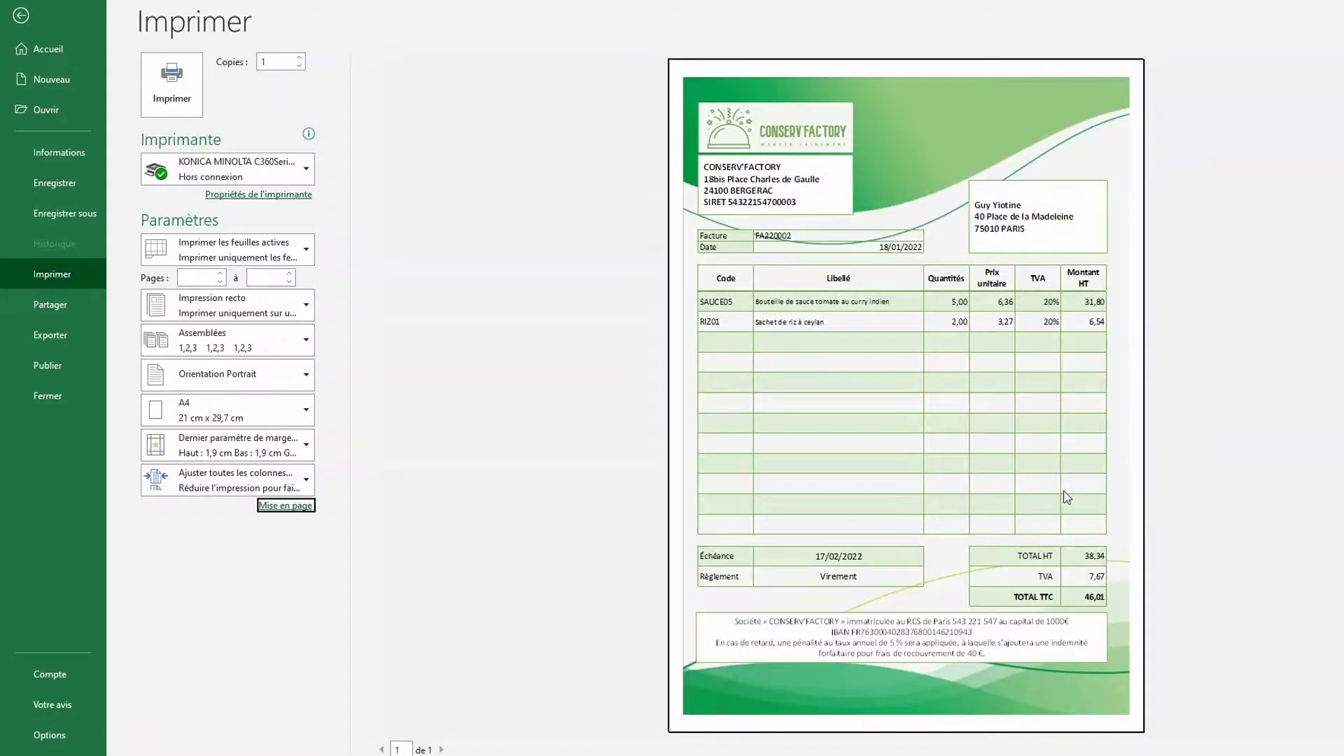
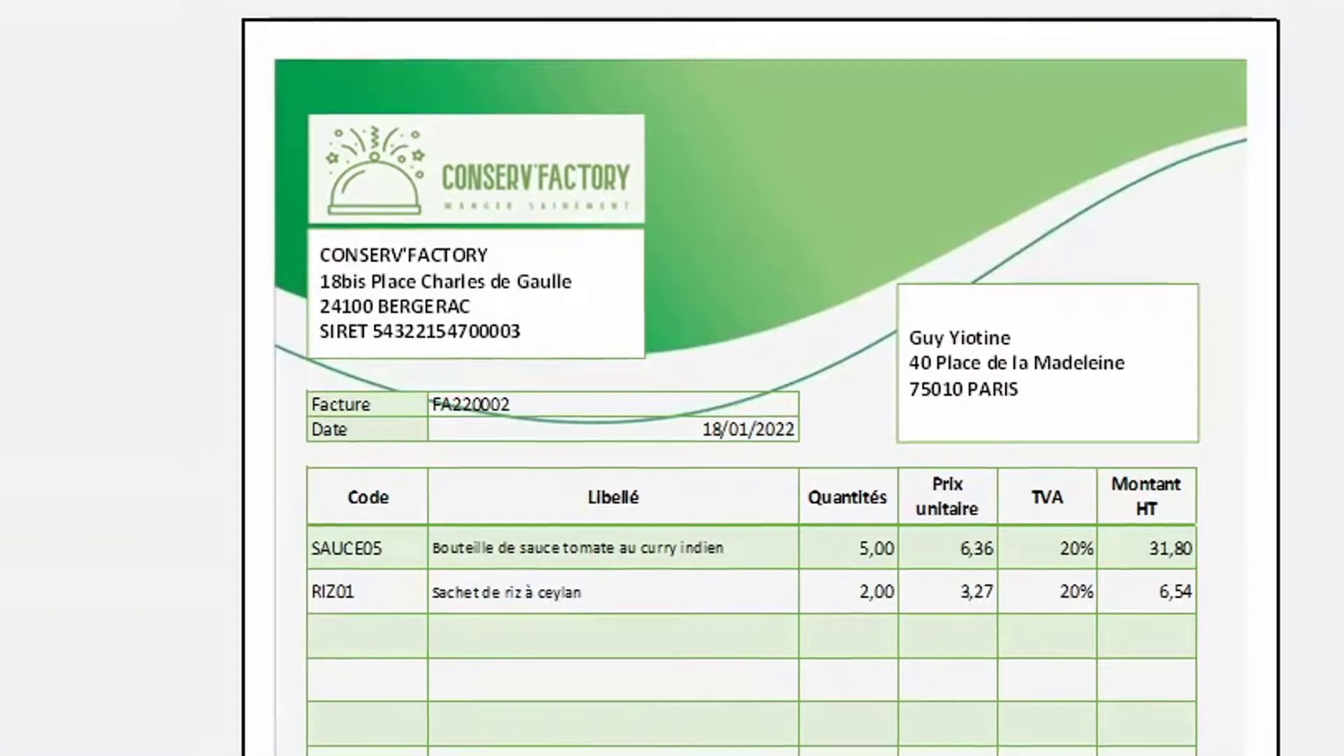
# Leave print preview and give the invoice number and date cells C12:C13 a white fill
pyautogui.press('Escape')
pyautogui.moveTo(209, 430); pyautogui.dragTo(209, 446)
pyautogui.click(116, 62)
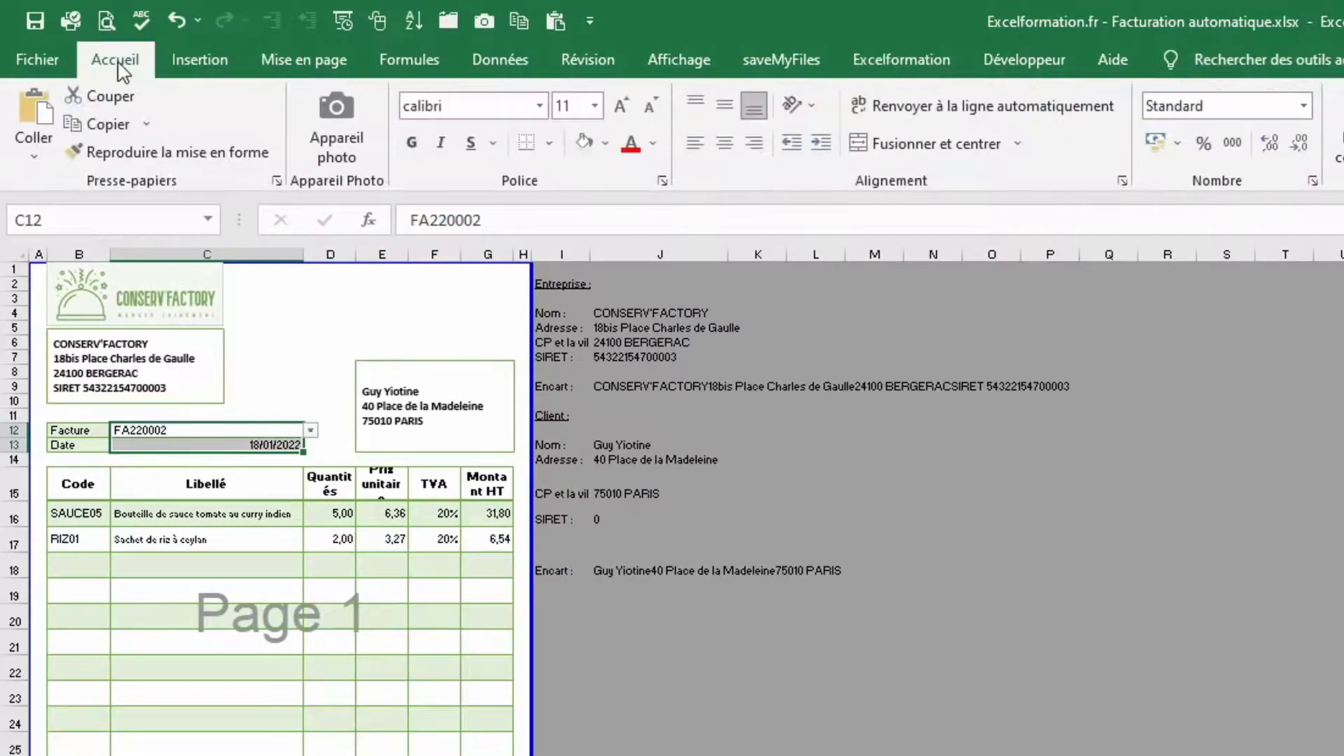
pyautogui.click(607, 144)
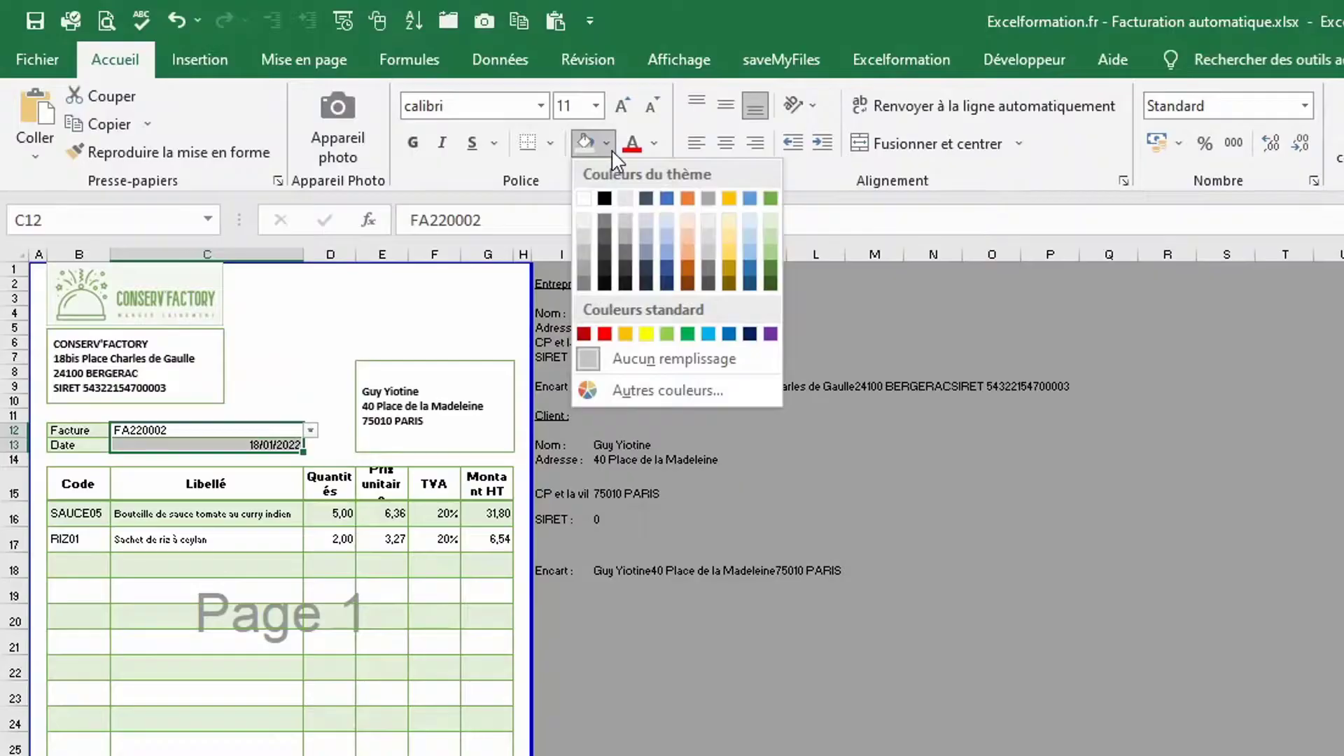
pyautogui.click(585, 200)
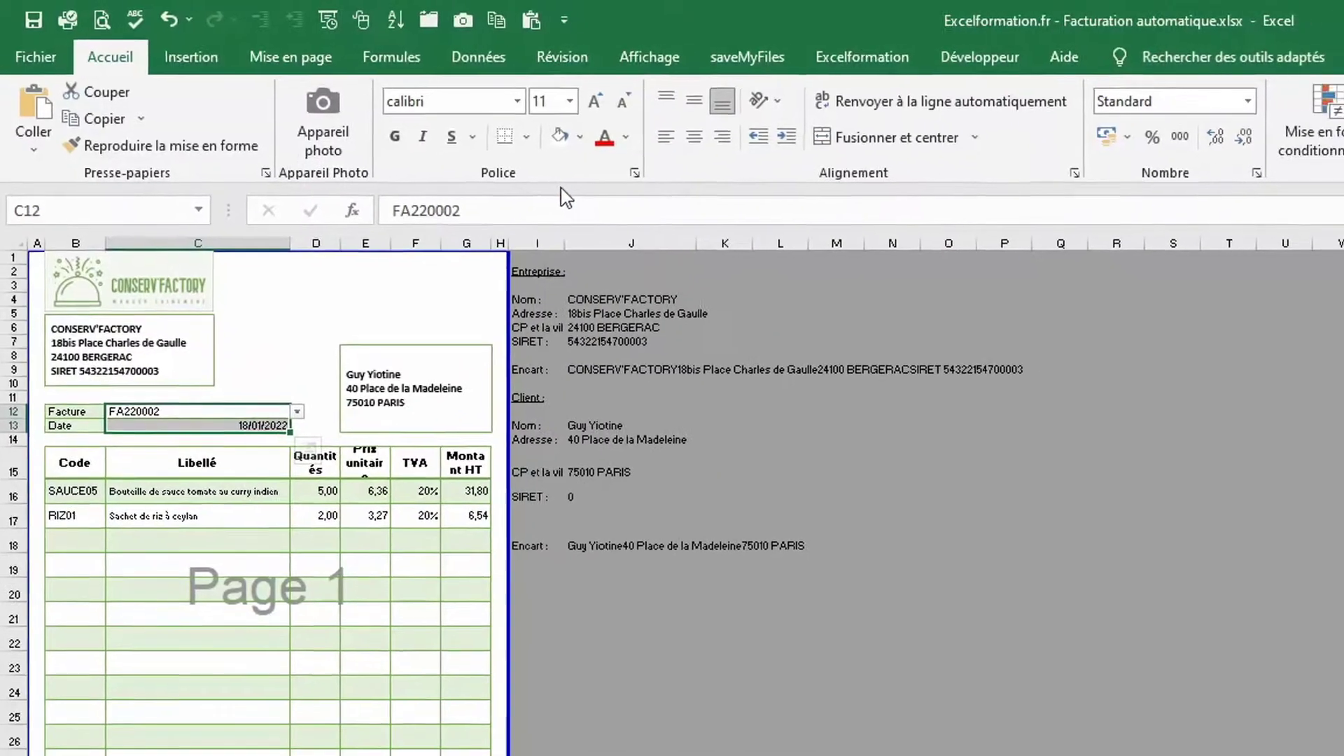
# Apply the same white fill to the payment-method field B30:C30
pyautogui.moveTo(60, 652); pyautogui.dragTo(133, 655)
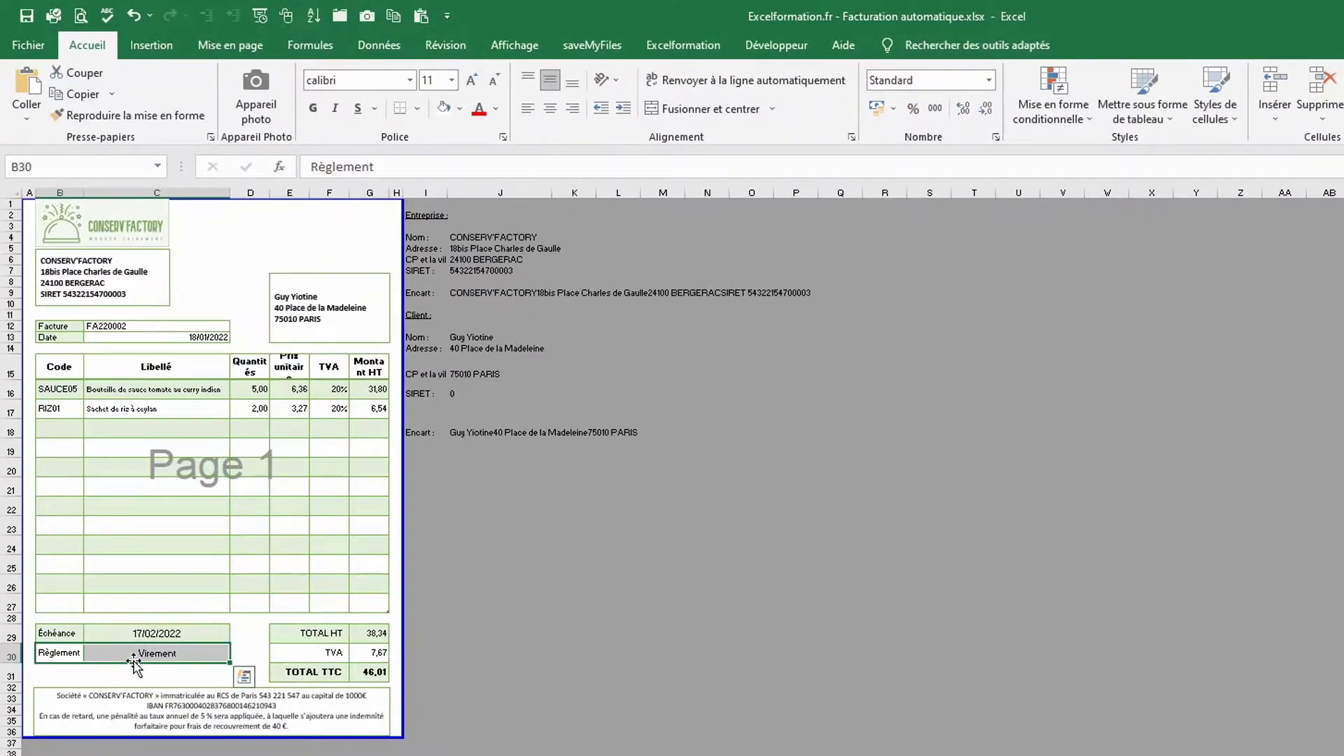
pyautogui.click(443, 110)
pyautogui.moveTo(299, 656); pyautogui.dragTo(351, 658)
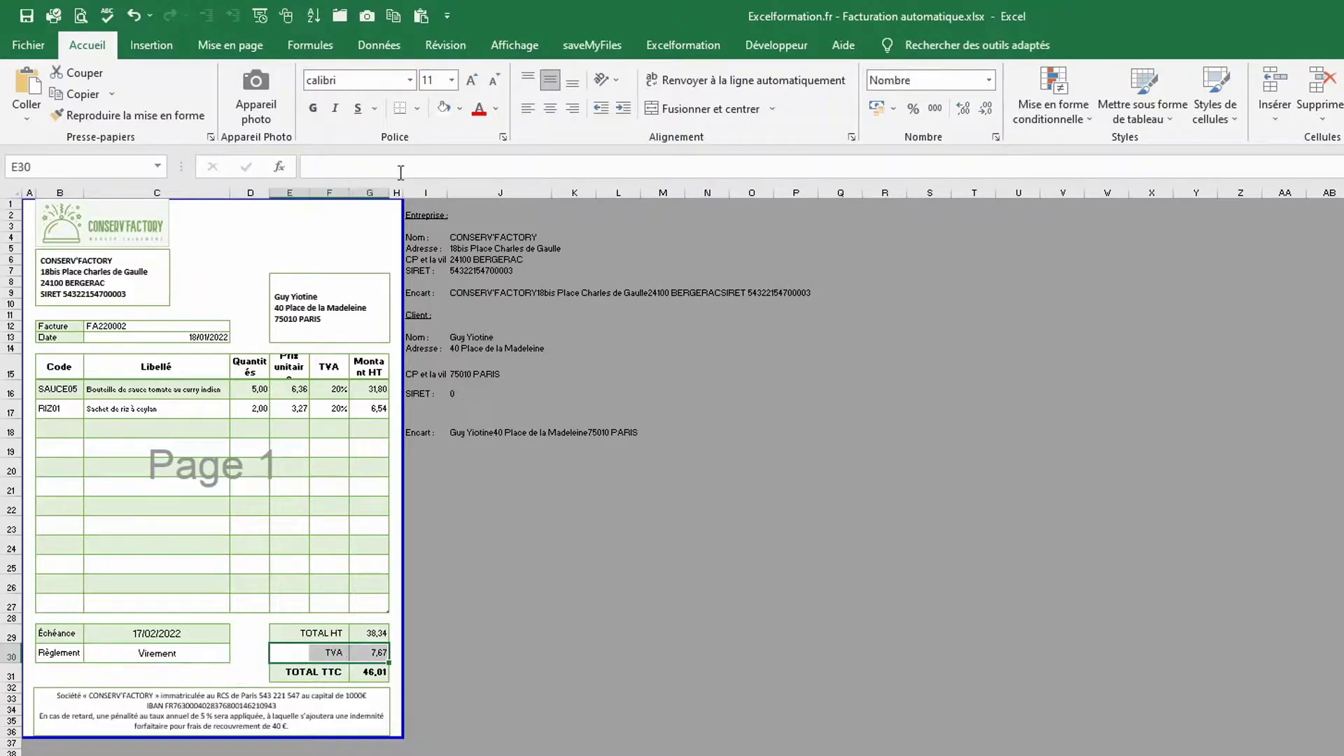
# Preview the printed invoice, then select helper columns I:J and right-click their header
pyautogui.click(28, 45)
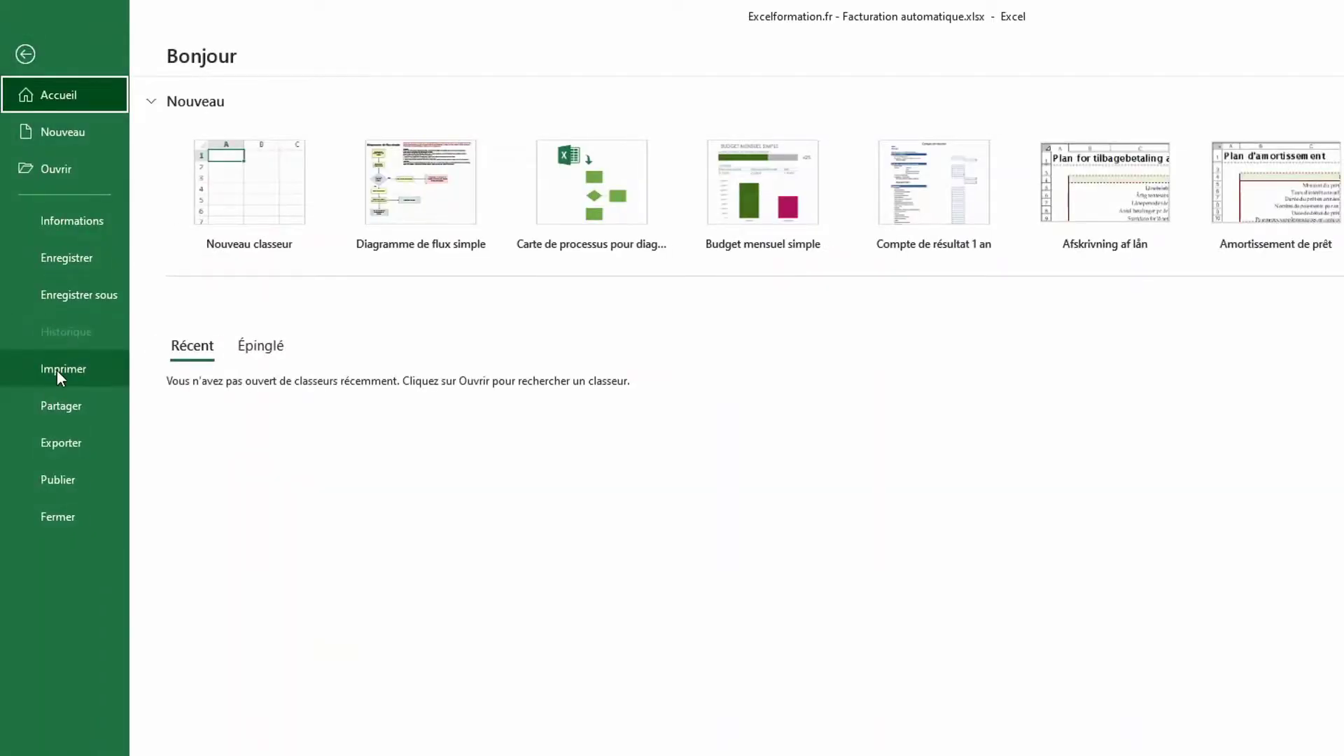
pyautogui.click(57, 370)
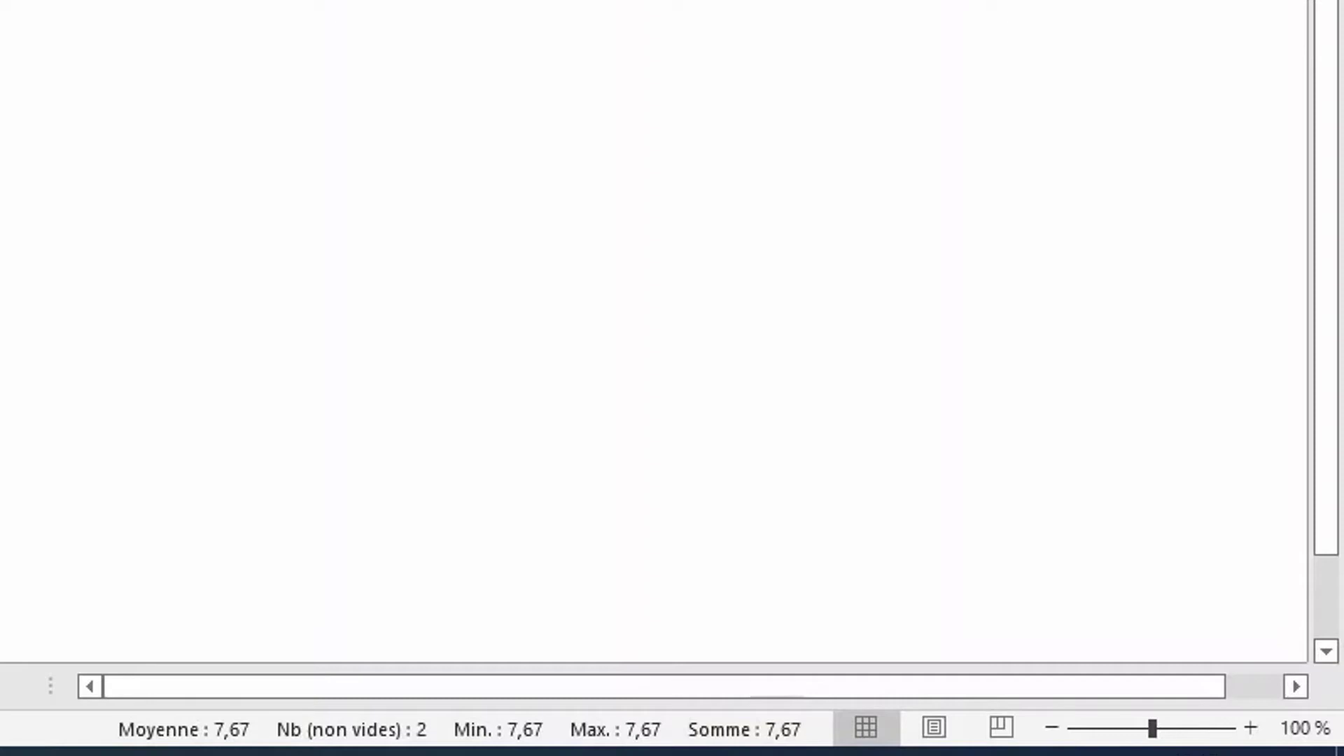
pyautogui.moveTo(471, 68); pyautogui.dragTo(669, 127)
pyautogui.rightClick(669, 127)
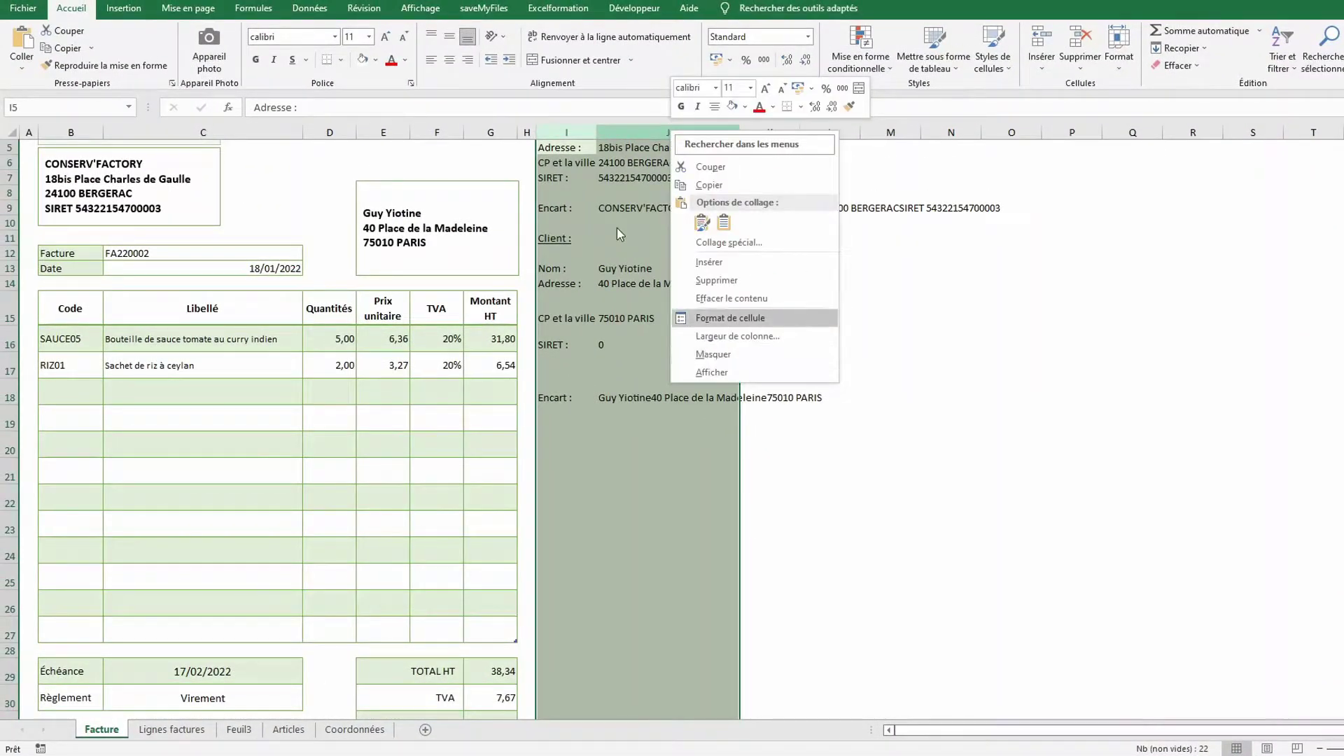
# Group columns I:J with Données > Grouper and leave the outline collapsed to hide them
pyautogui.press('Escape')
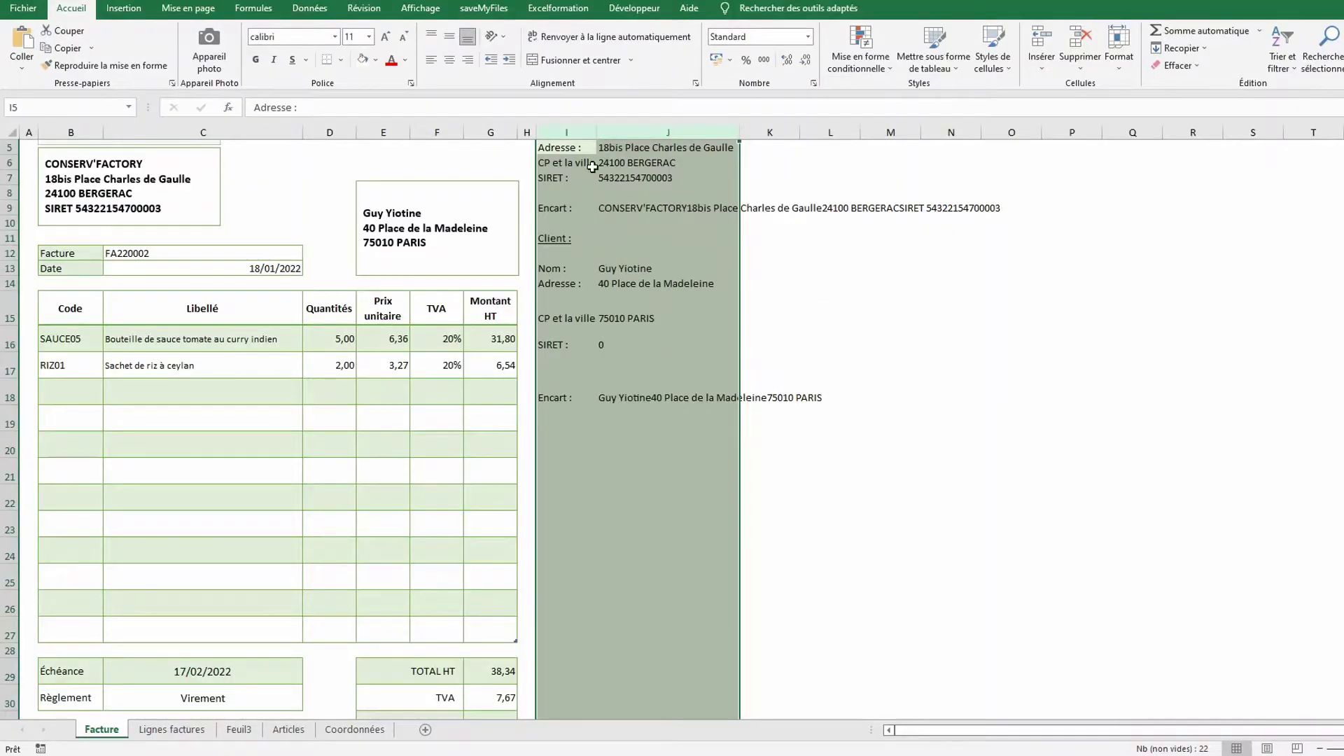
pyautogui.click(305, 9)
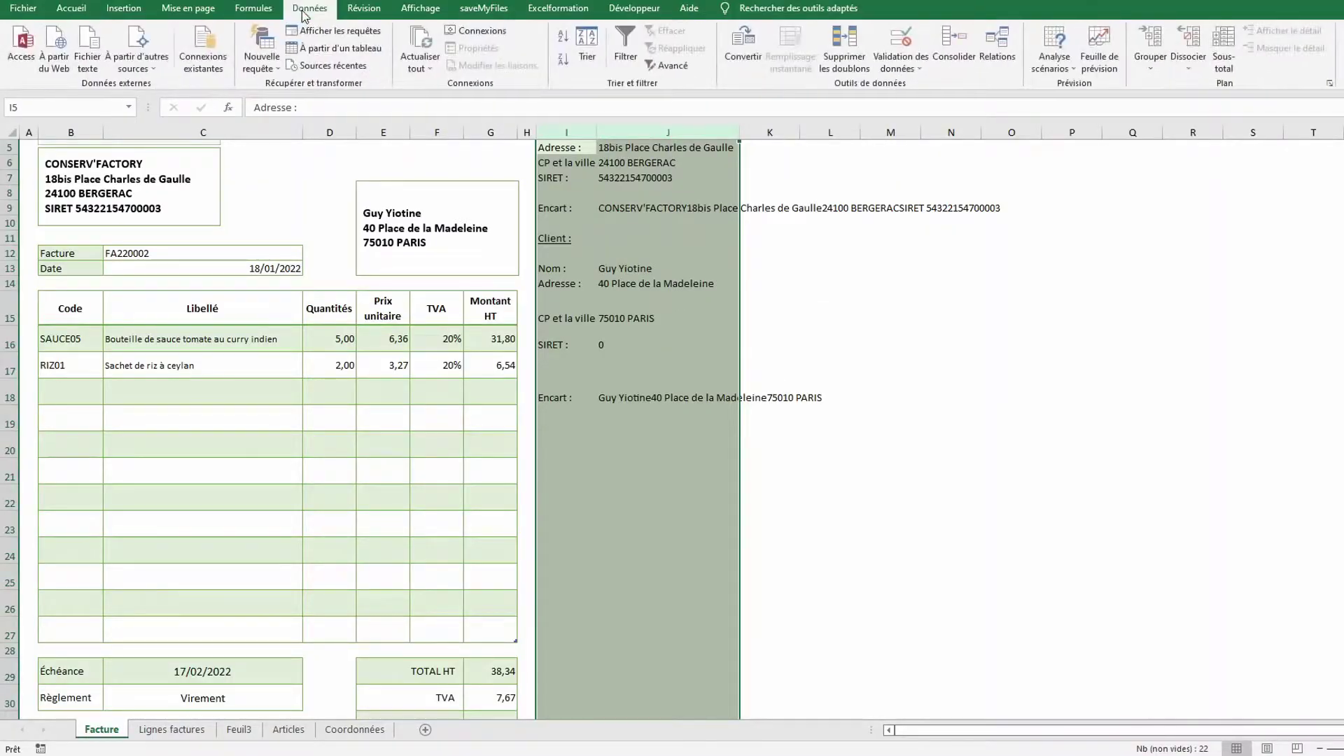
pyautogui.click(1151, 63)
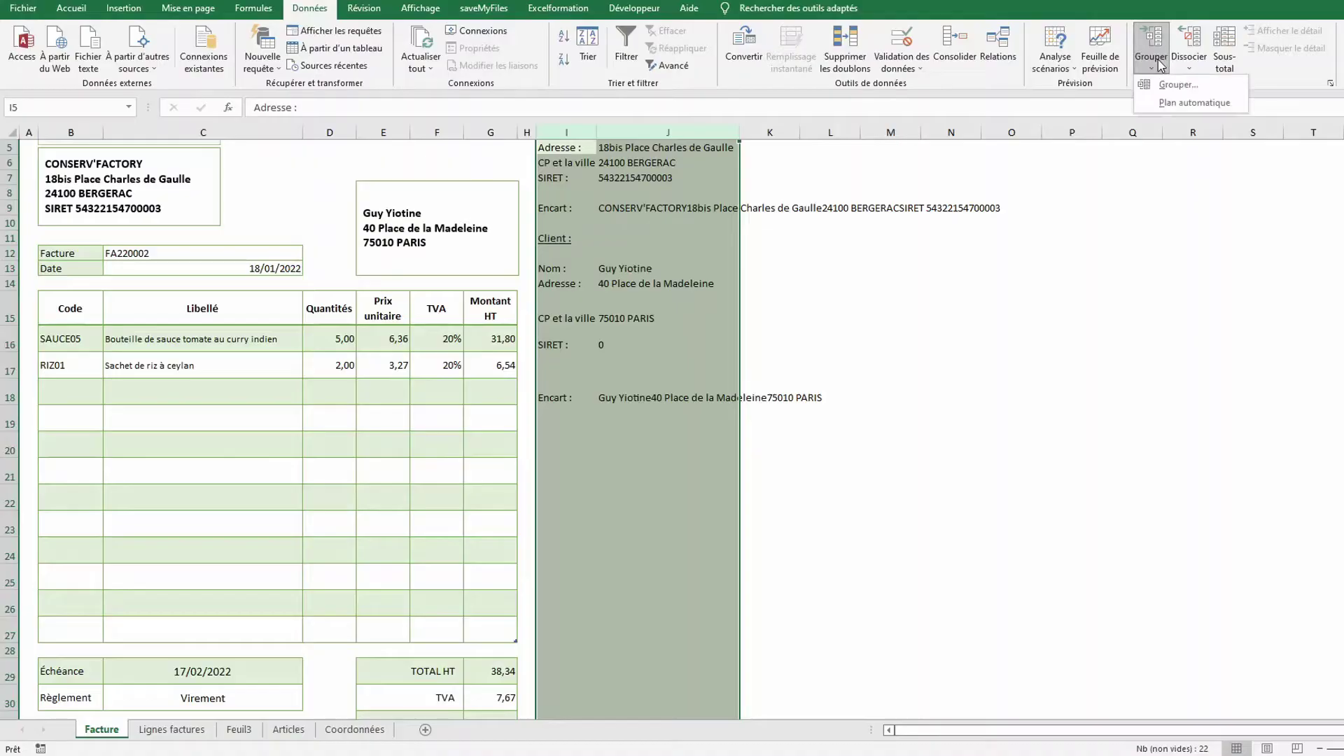
pyautogui.click(1167, 84)
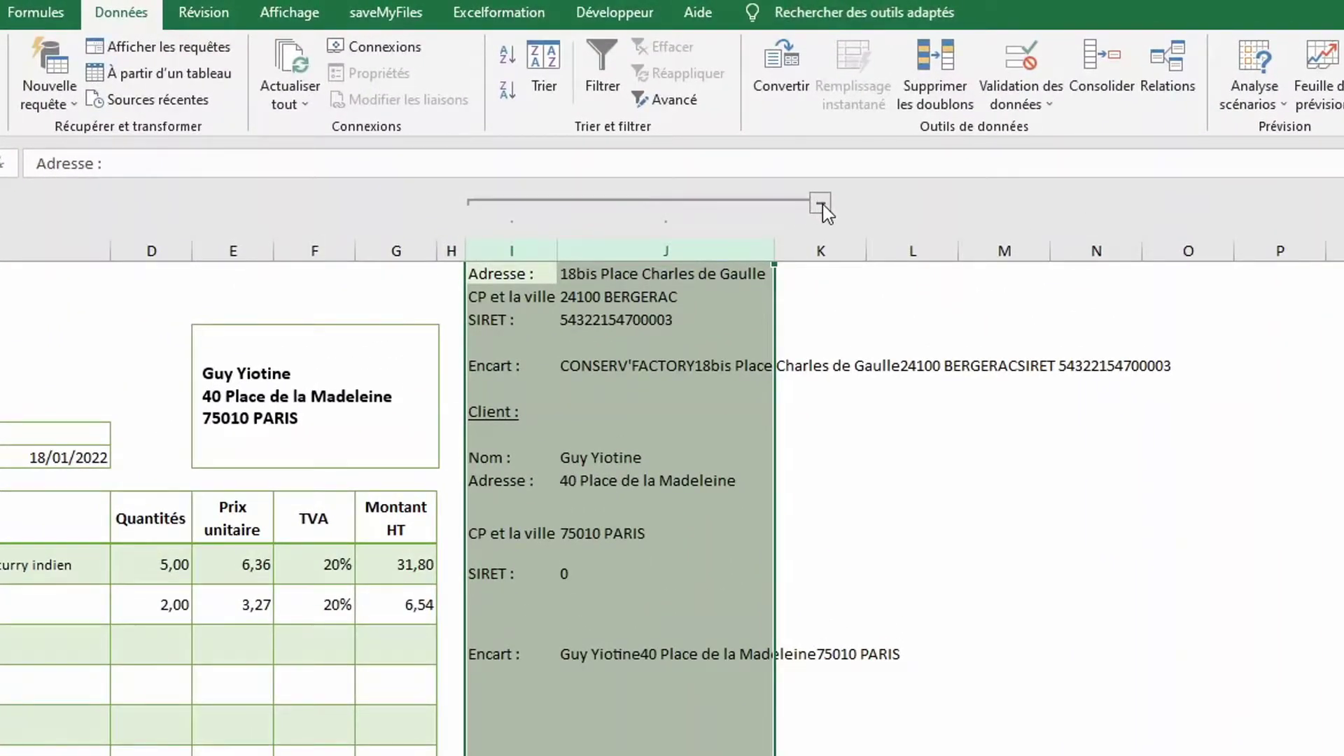
pyautogui.click(821, 203)
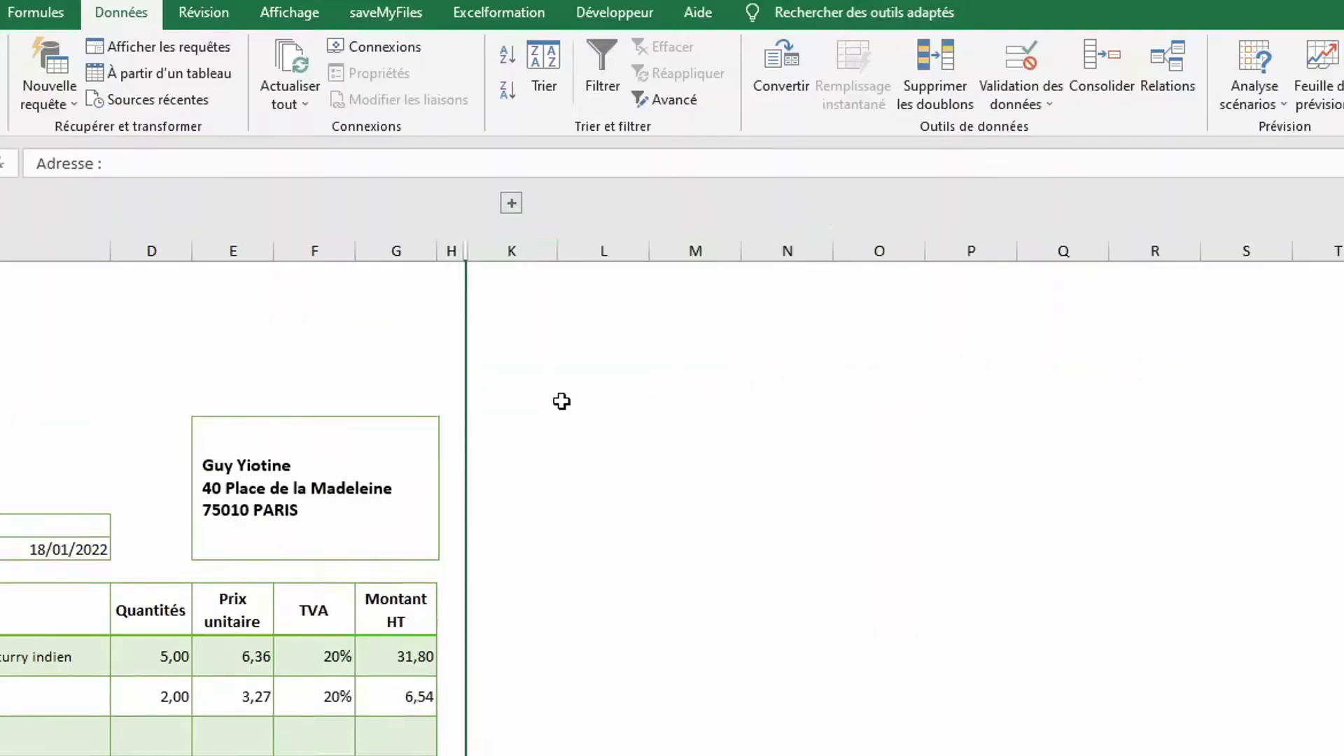
pyautogui.click(563, 408)
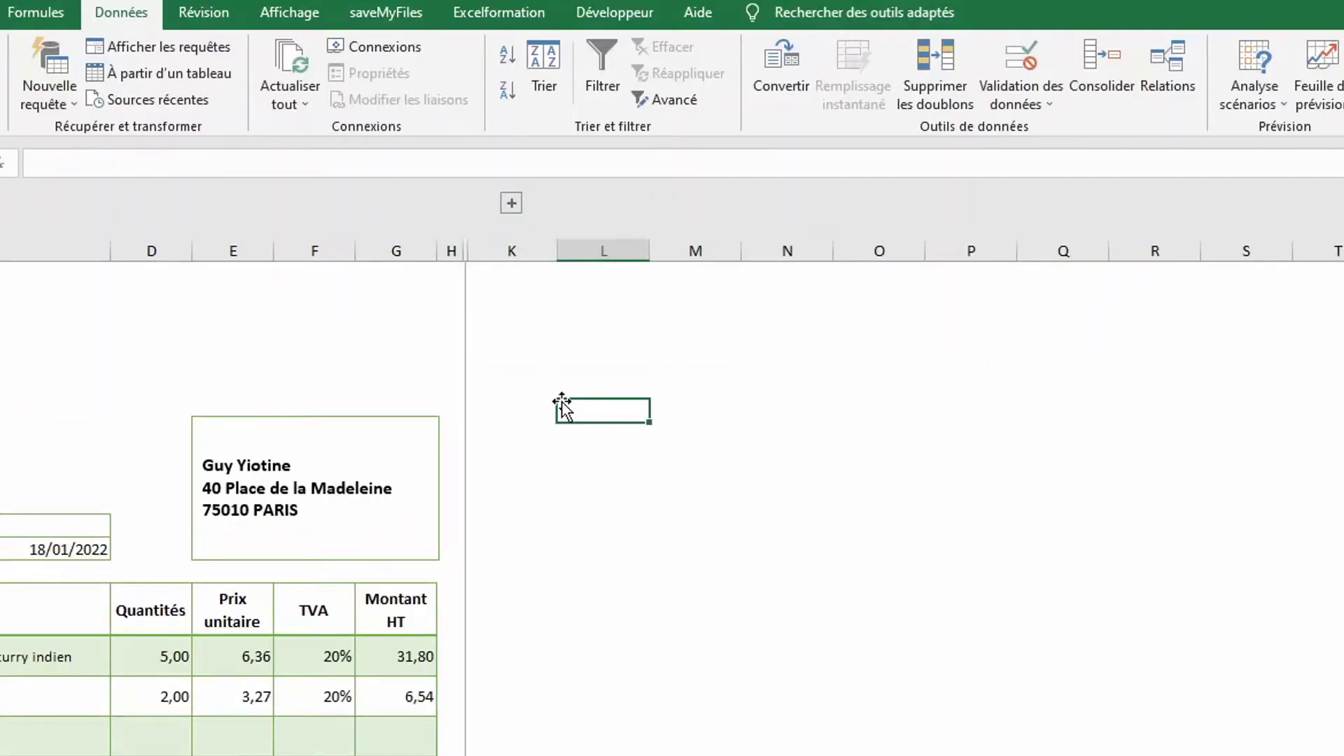
pyautogui.click(511, 204)
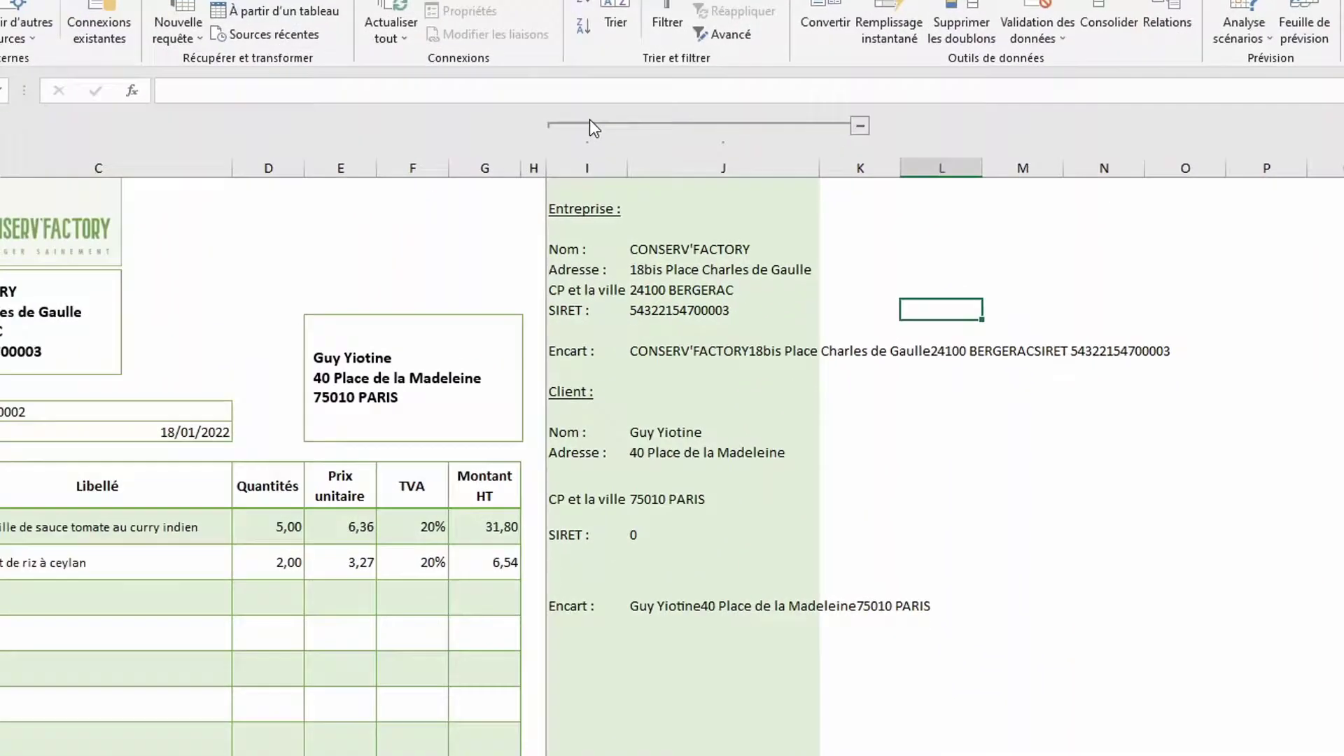
pyautogui.click(515, 203)
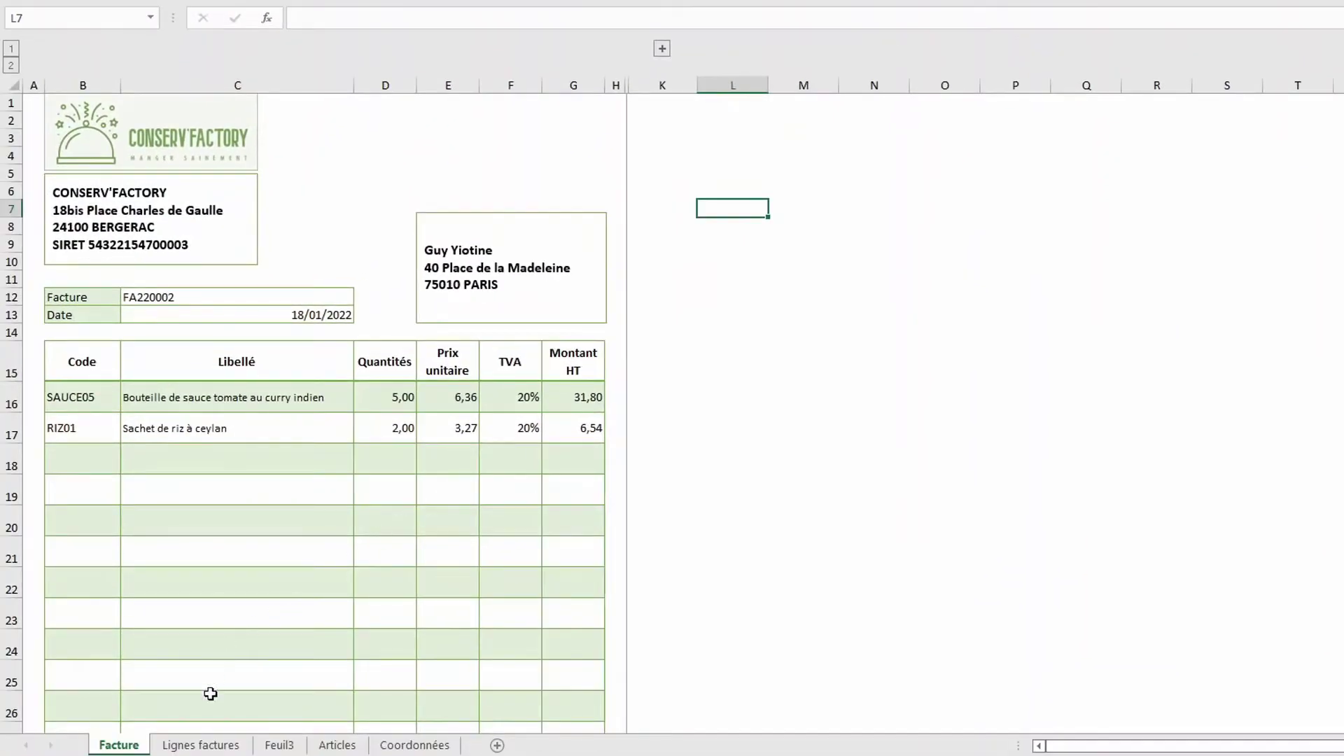
# On Lignes factures, start invoice FA220004 with its client and date 20/01/2022
pyautogui.click(198, 746)
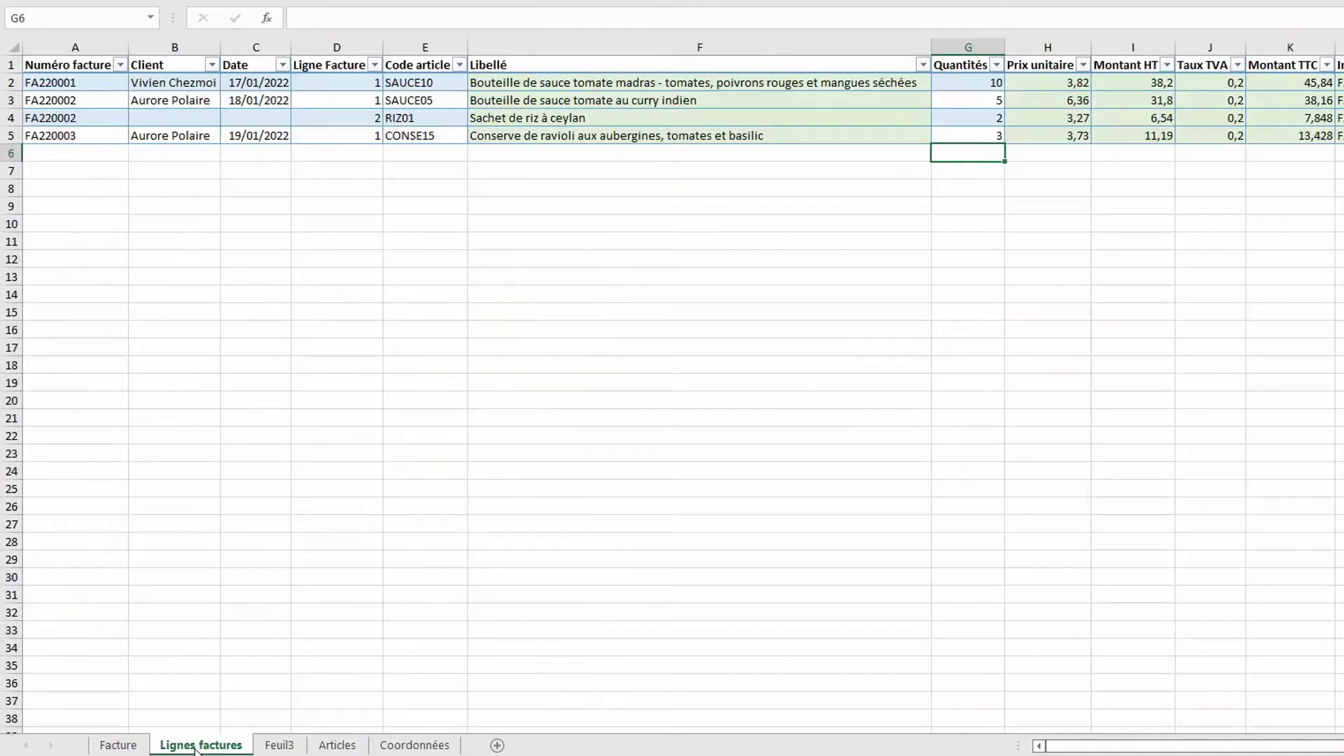
pyautogui.click(49, 153)
pyautogui.write('FA')
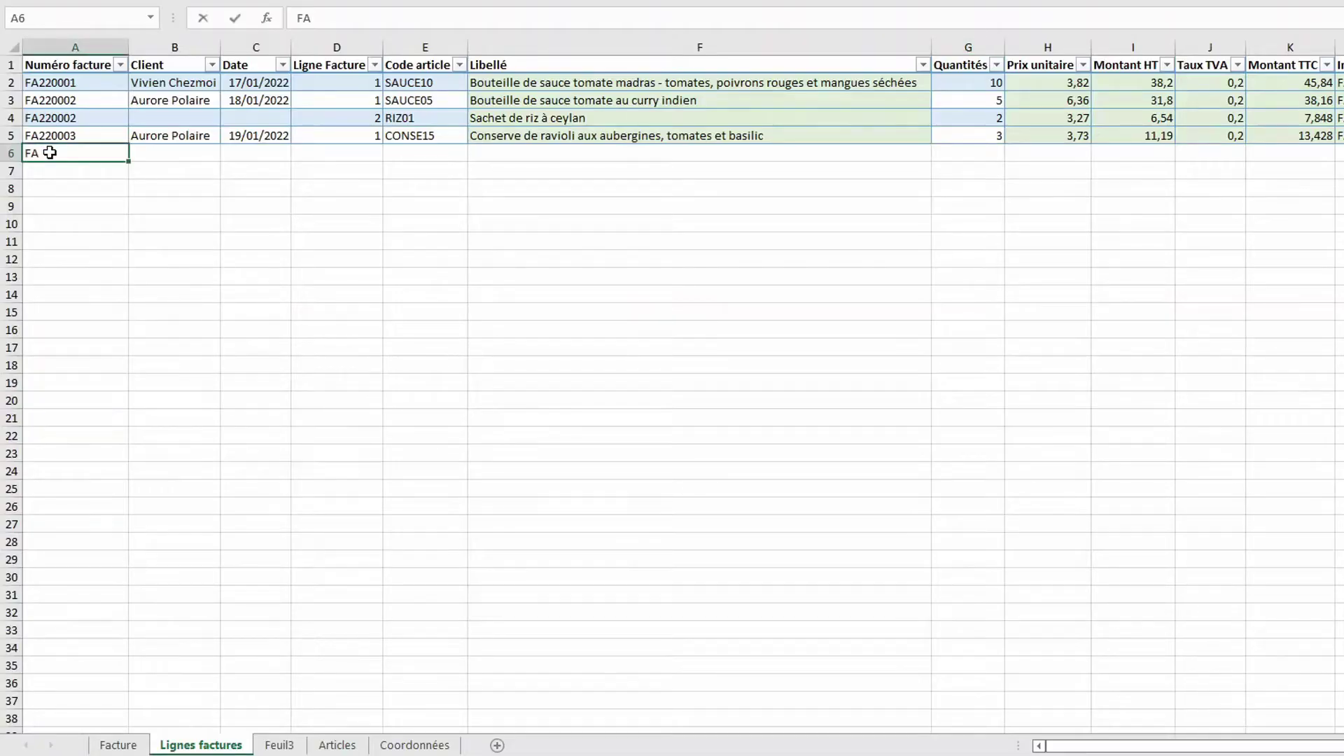
pyautogui.write('220003')
pyautogui.press('BackSpace')
pyautogui.write('4')
pyautogui.press('Tab')
pyautogui.click(229, 153)
pyautogui.click(210, 184)
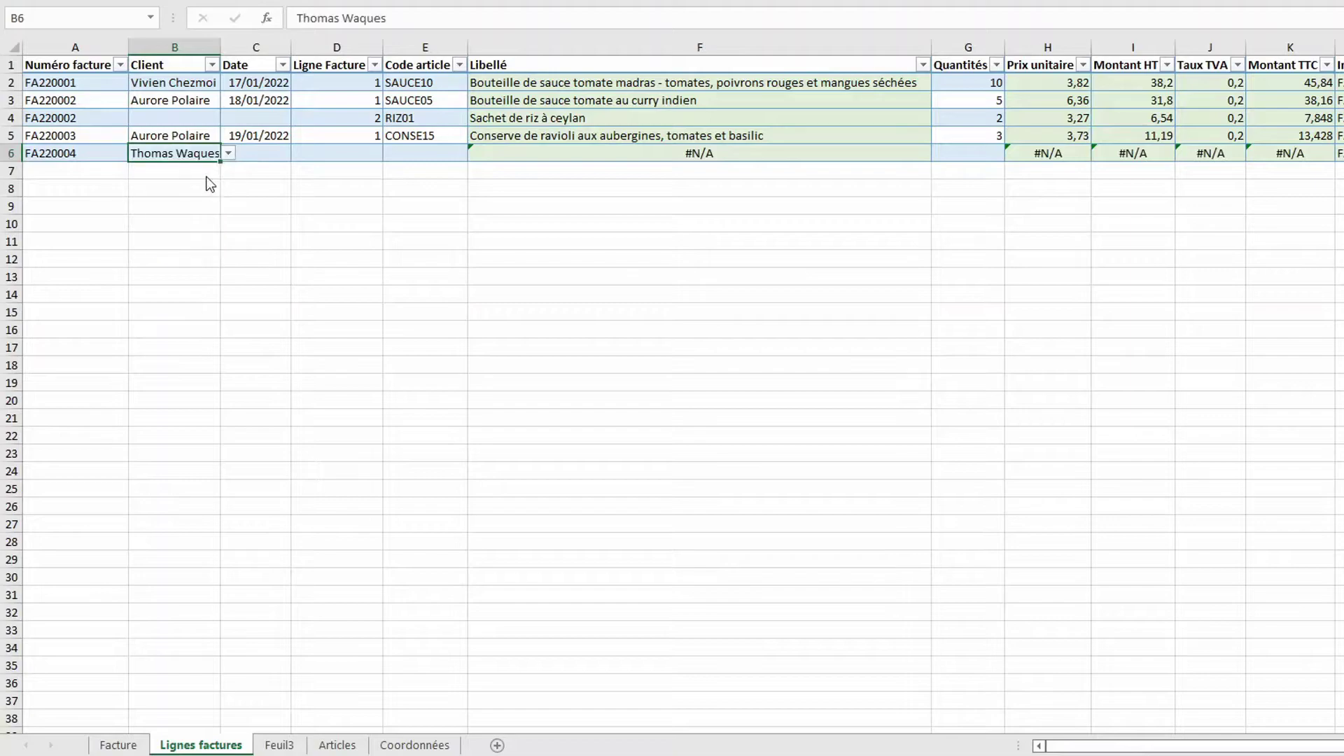
pyautogui.press('Tab')
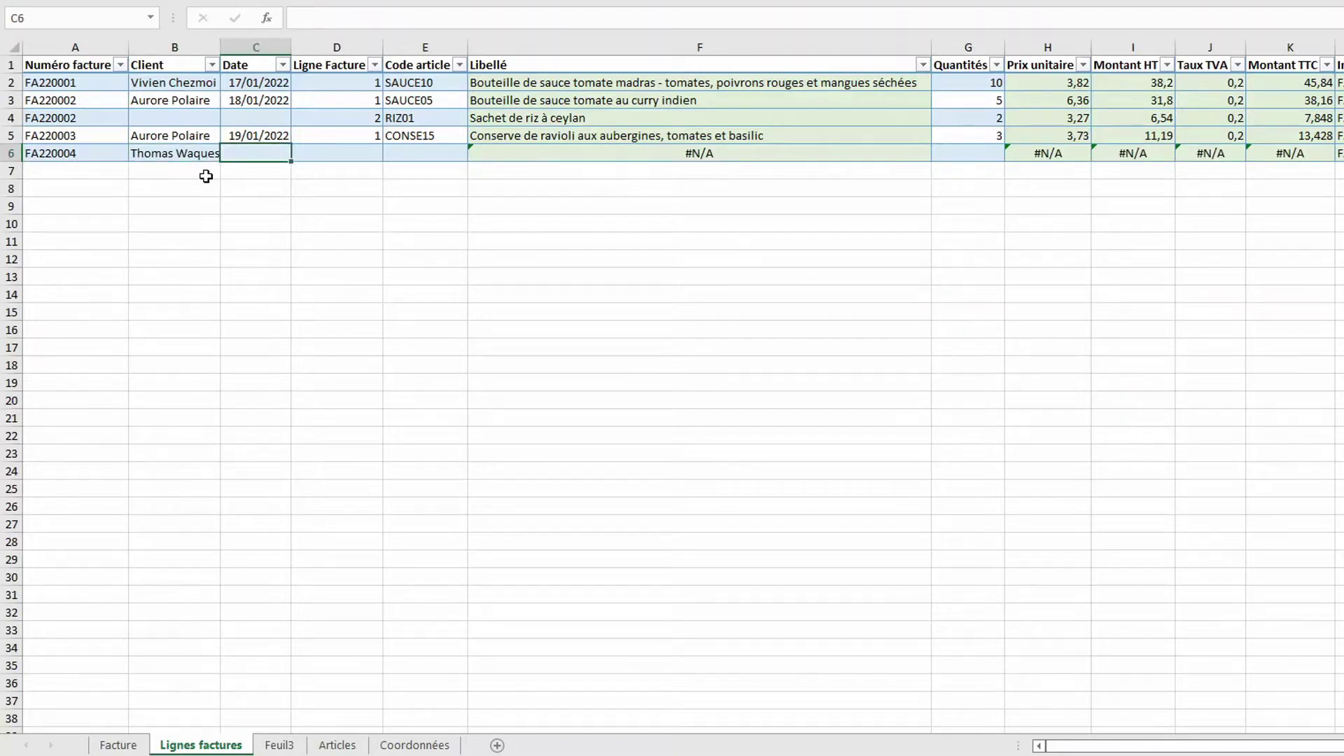
pyautogui.write('20/1/22')
pyautogui.press('Tab')
# Add line 1 to FA220004: article SAUCE01, quantity 3
pyautogui.write('1')
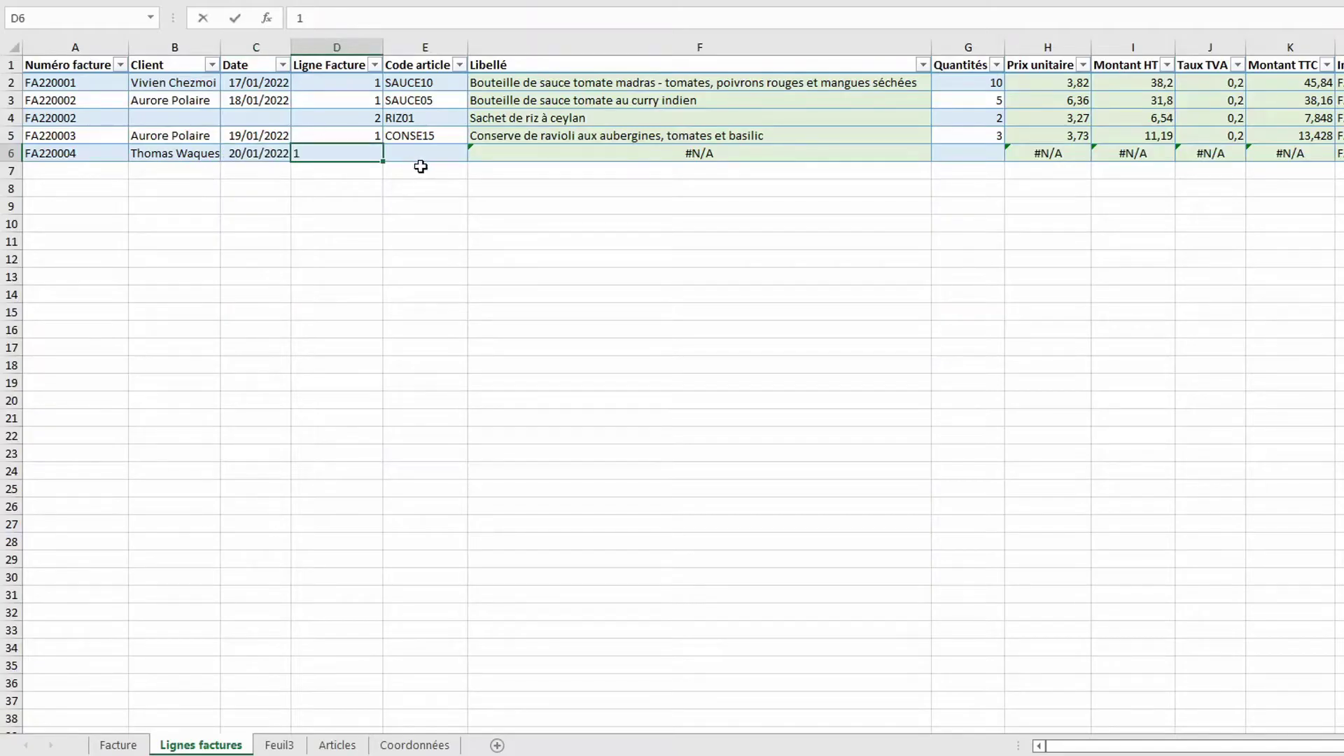
pyautogui.press('Tab')
pyautogui.hotkey('alt', 'Down')
pyautogui.click(446, 169)
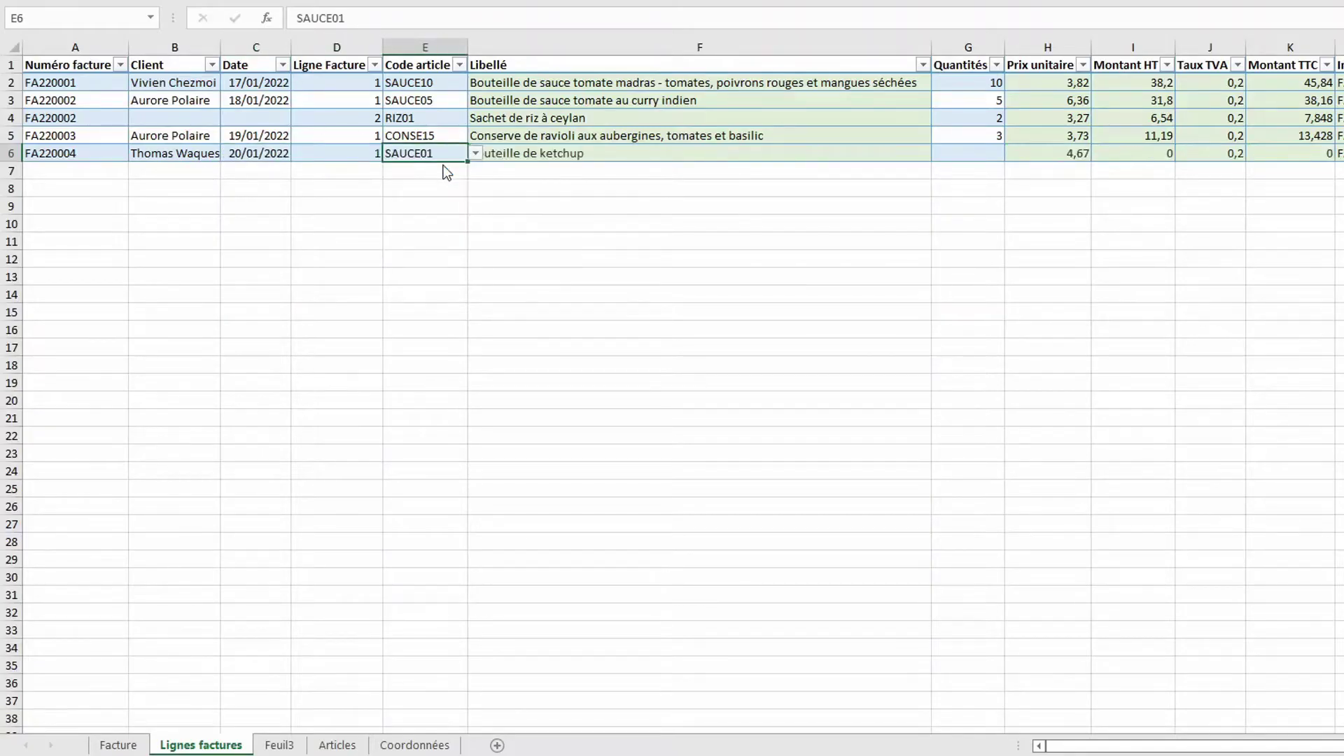
pyautogui.click(974, 155)
pyautogui.write('3')
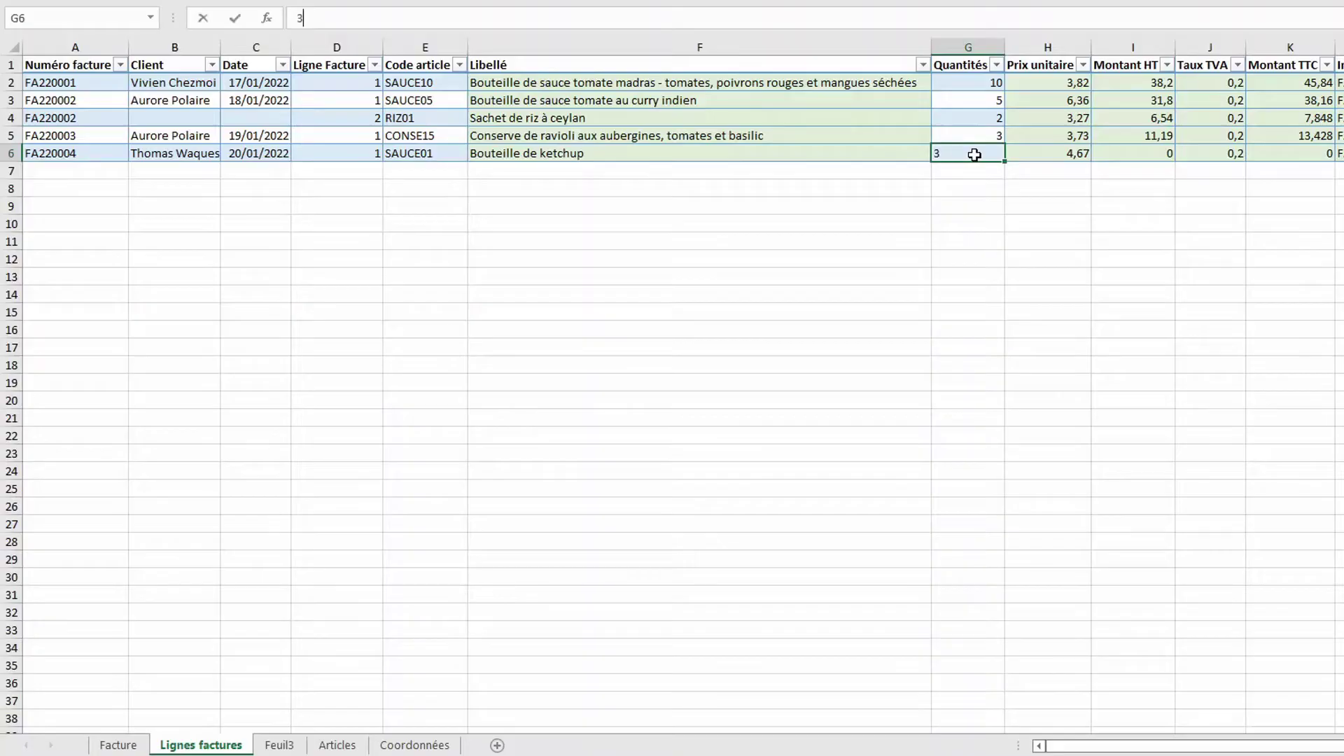
pyautogui.press('Return')
# Copy FA220004 down and add line 2: article SAUCE02, quantity 4
pyautogui.click(106, 175)
pyautogui.hotkey('ctrl', 'd')
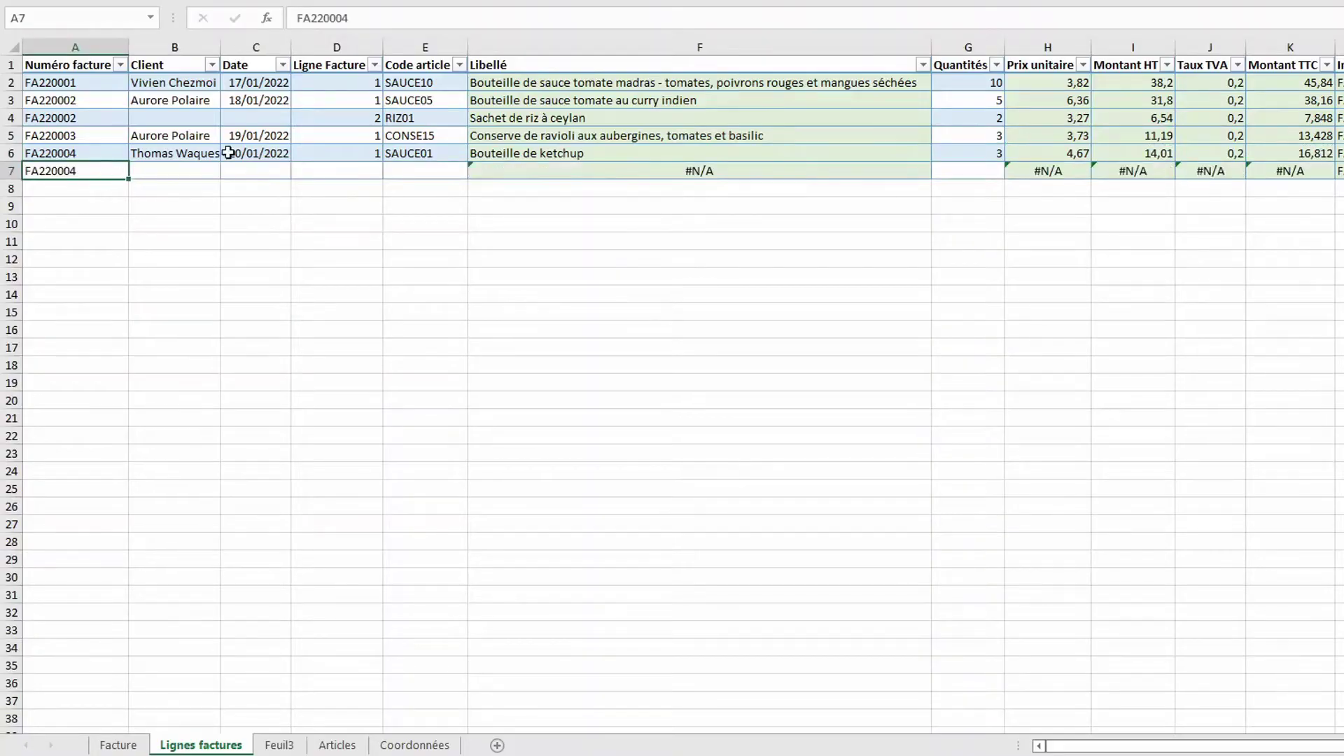
pyautogui.click(342, 166)
pyautogui.write('2')
pyautogui.press('Tab')
pyautogui.click(475, 171)
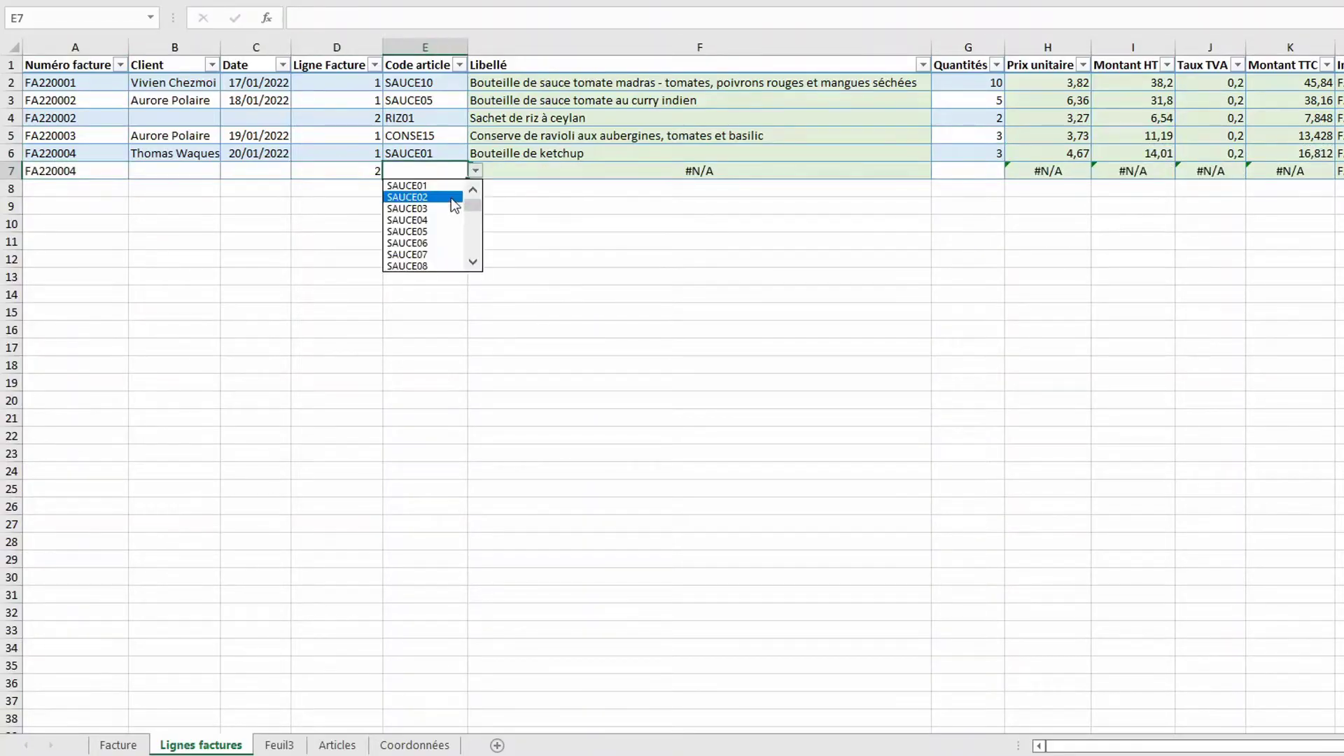
pyautogui.click(453, 203)
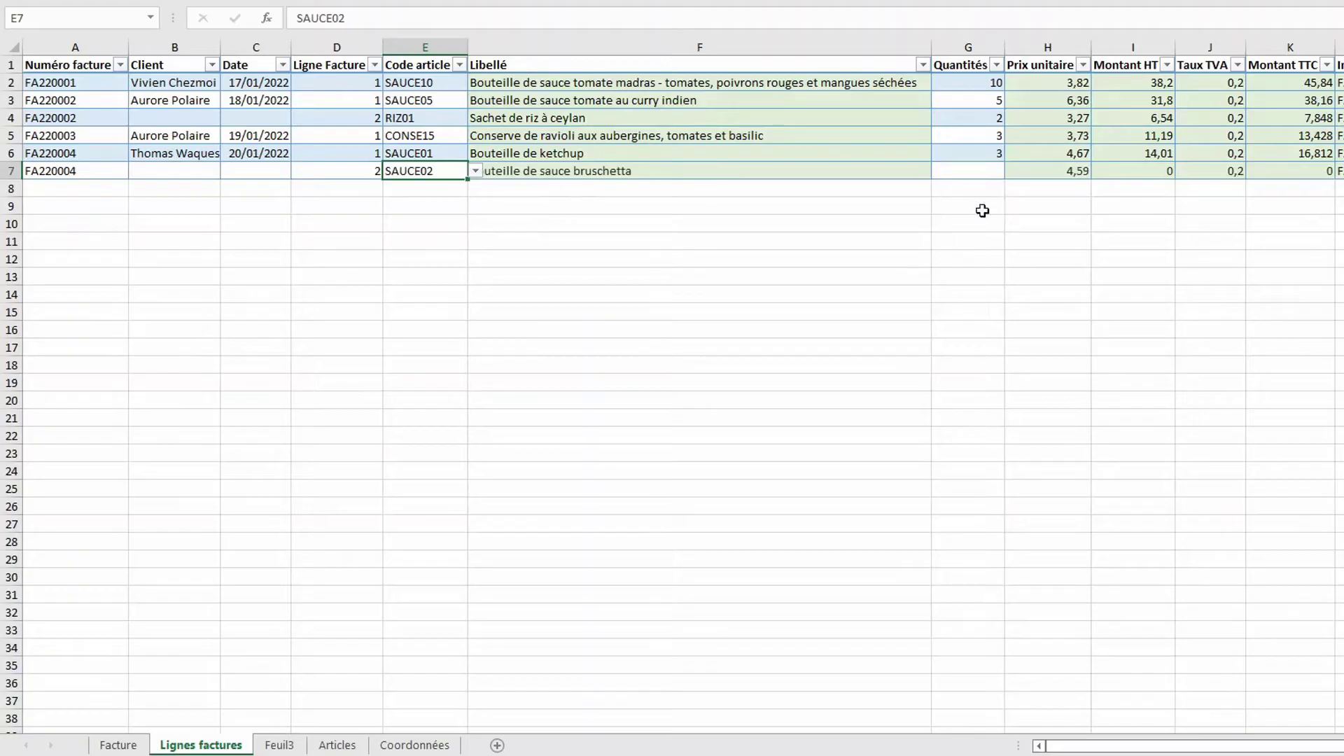
pyautogui.click(980, 172)
pyautogui.write('4')
pyautogui.press('Return')
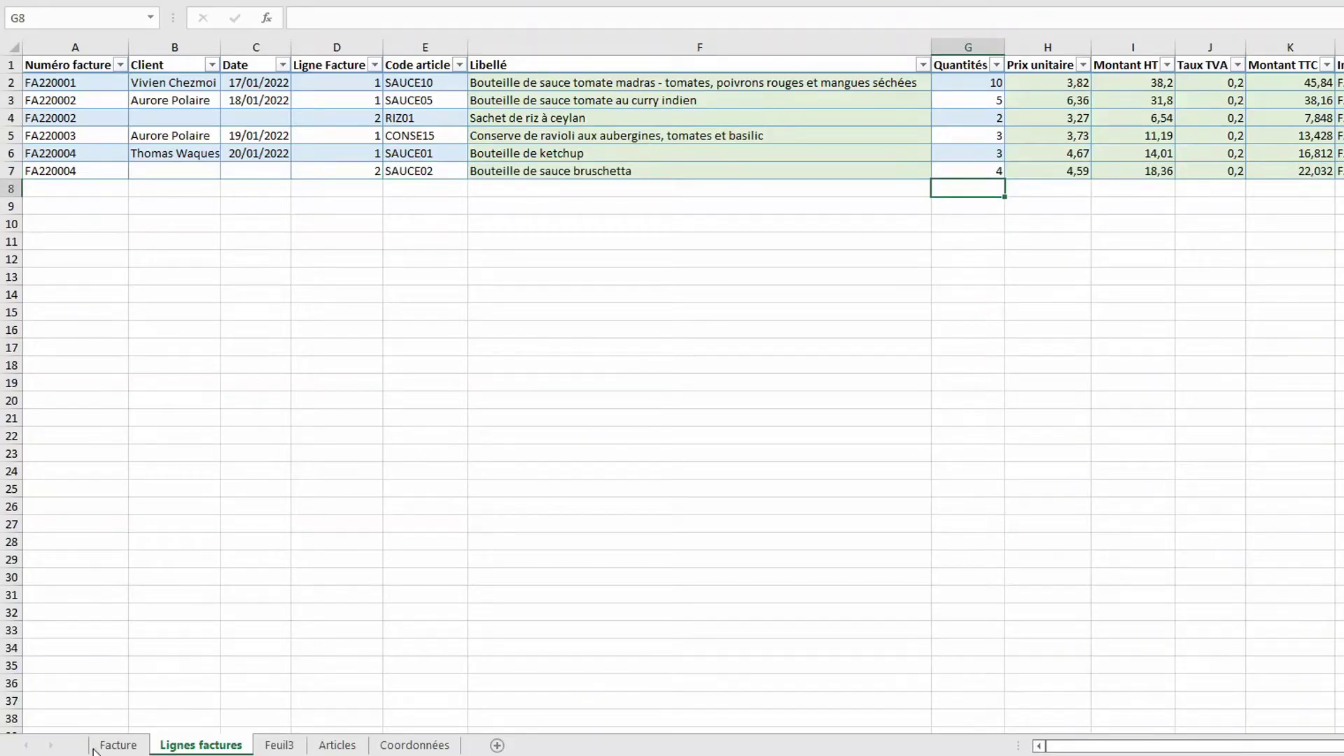
# On the Facture sheet, choose FA220004 in the invoice number dropdown
pyautogui.click(119, 744)
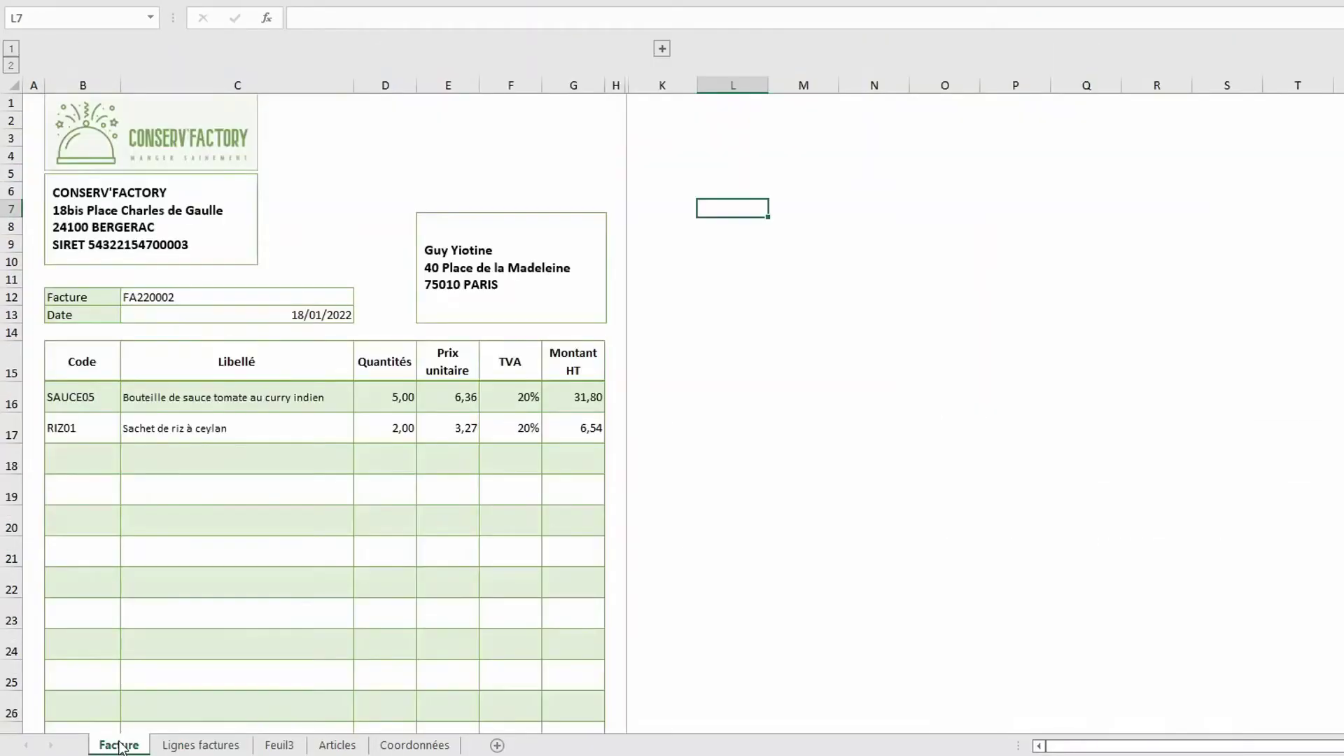
pyautogui.click(329, 296)
pyautogui.click(362, 296)
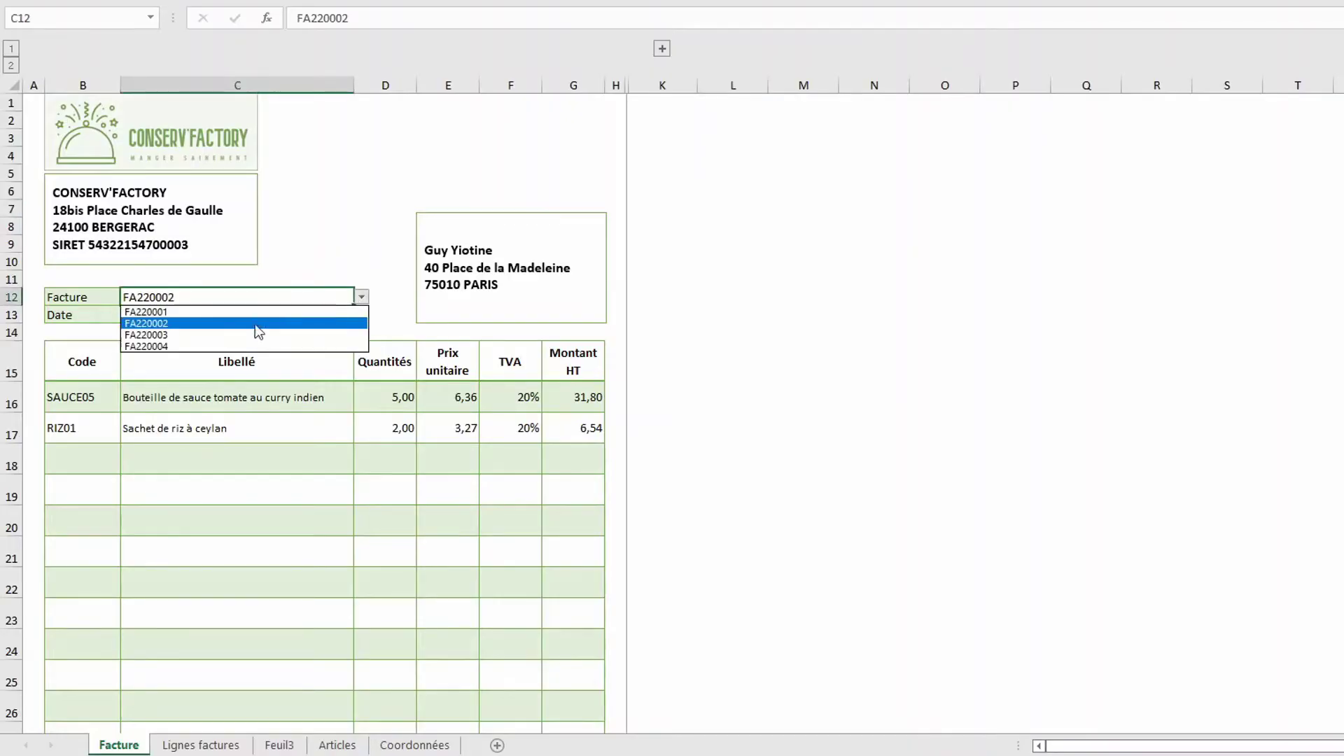
pyautogui.click(203, 347)
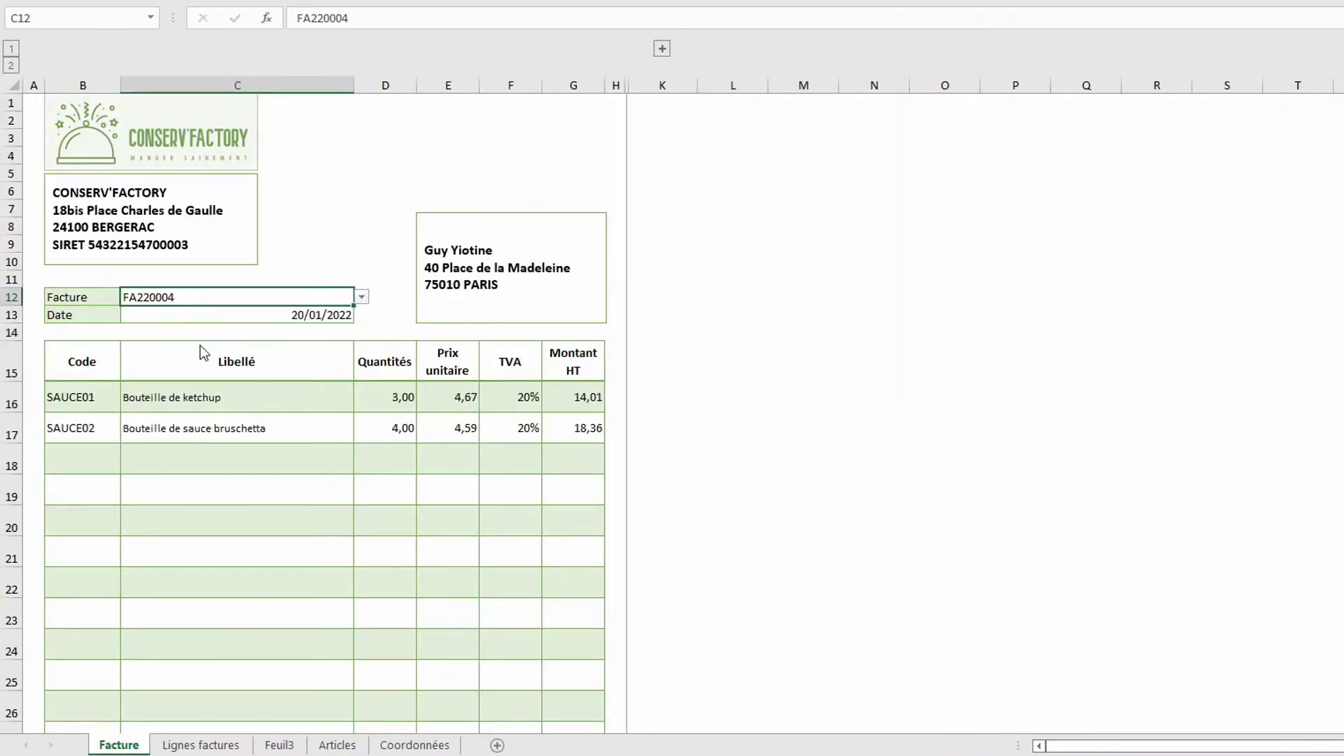